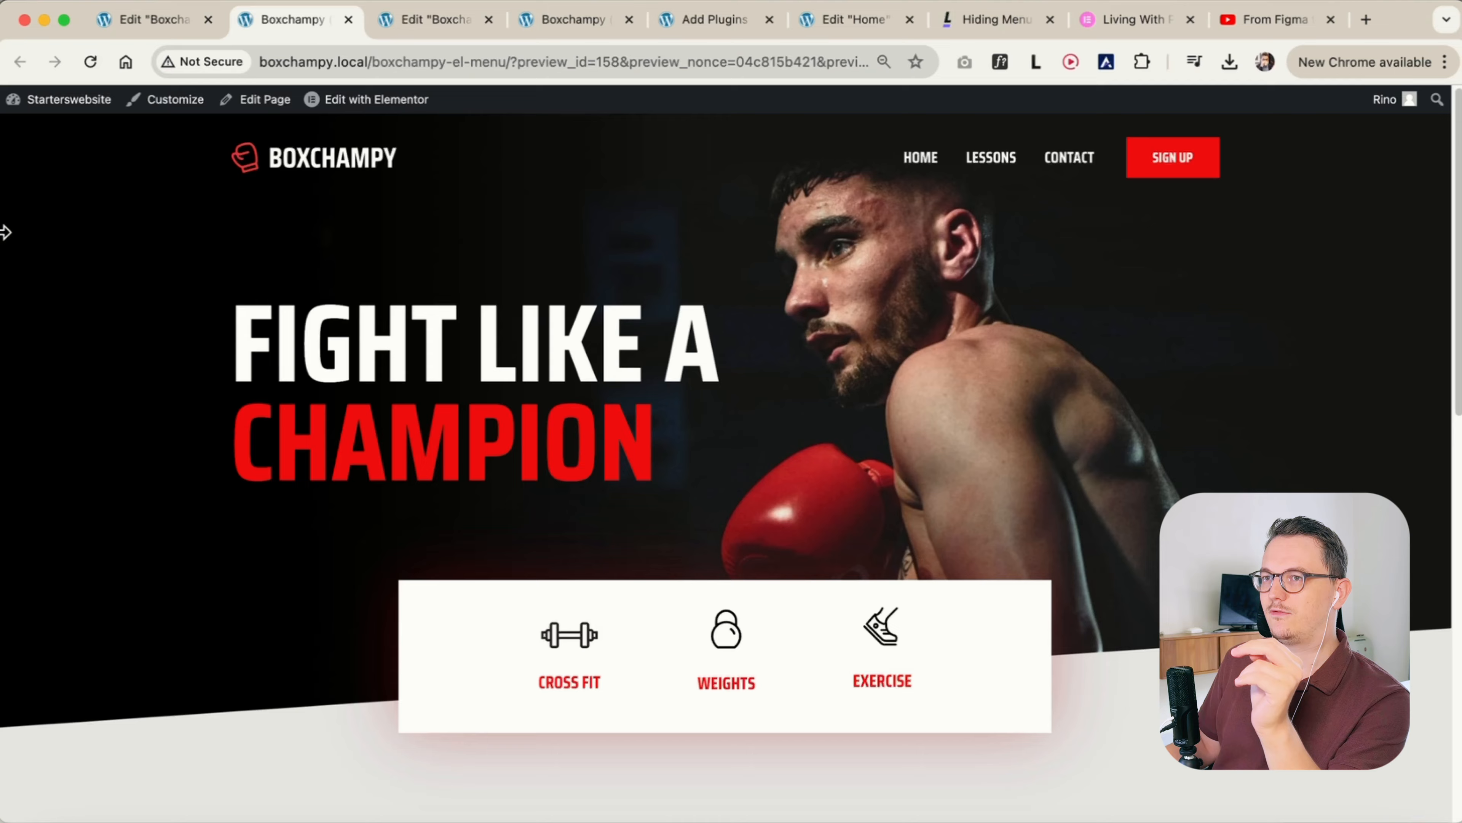
# Check the Boxchampy header's responsiveness by narrowing the browser window, expanding the mobile menu, and restoring the full width
pyautogui.moveTo(8, 239); pyautogui.dragTo(697, 236)
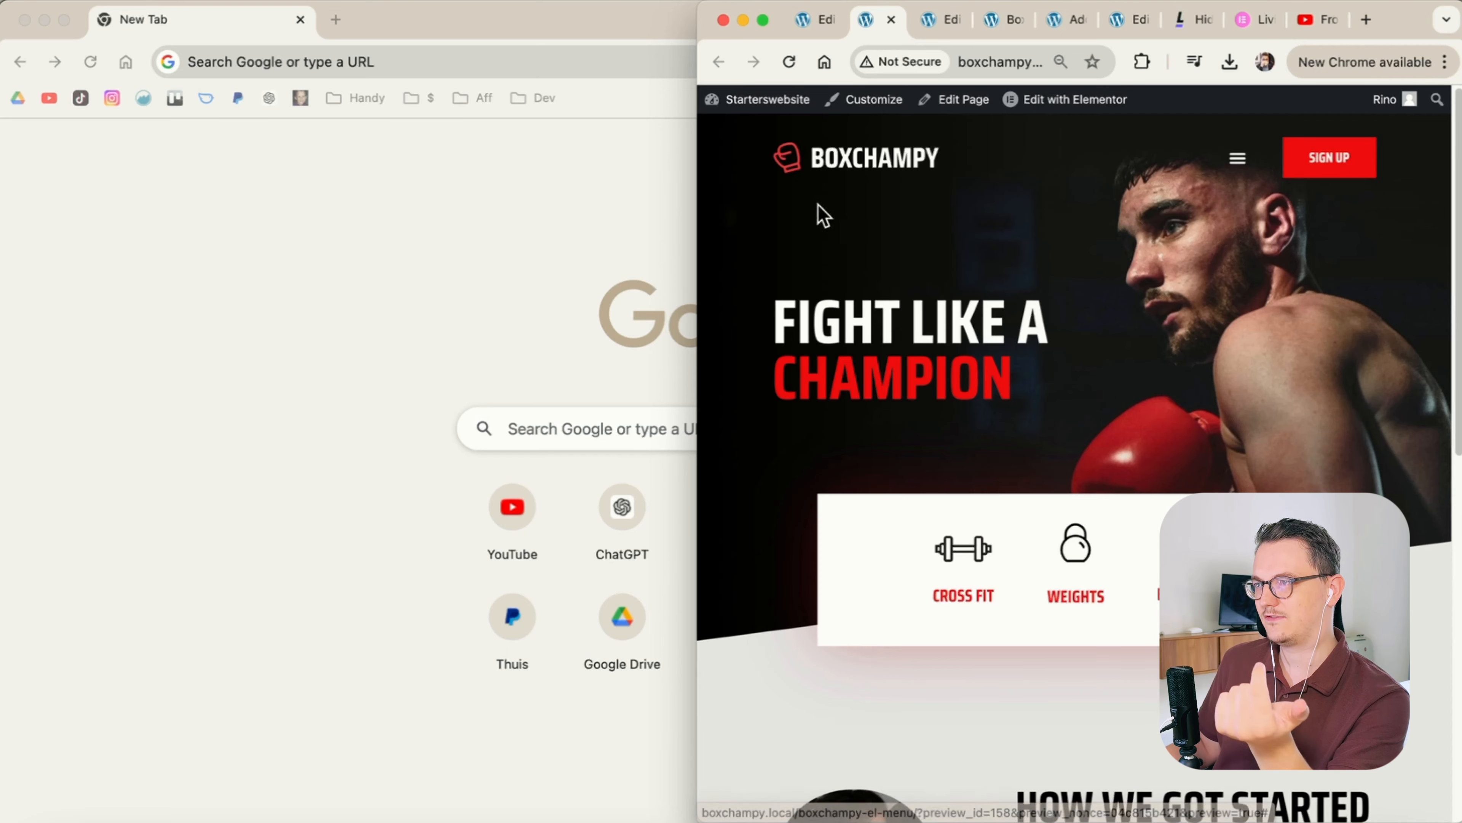
pyautogui.moveTo(695, 196); pyautogui.dragTo(925, 202)
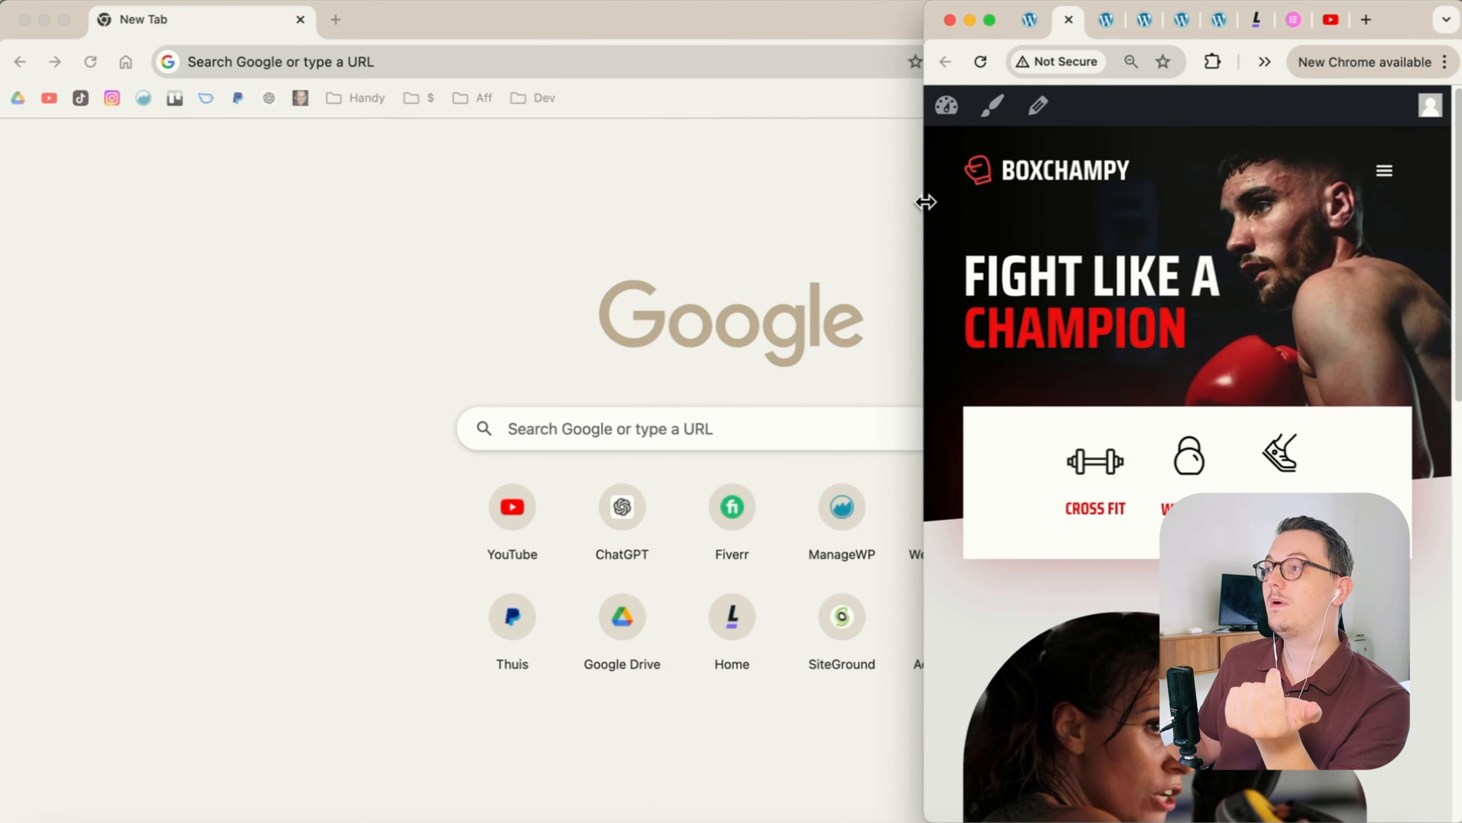
pyautogui.click(1385, 172)
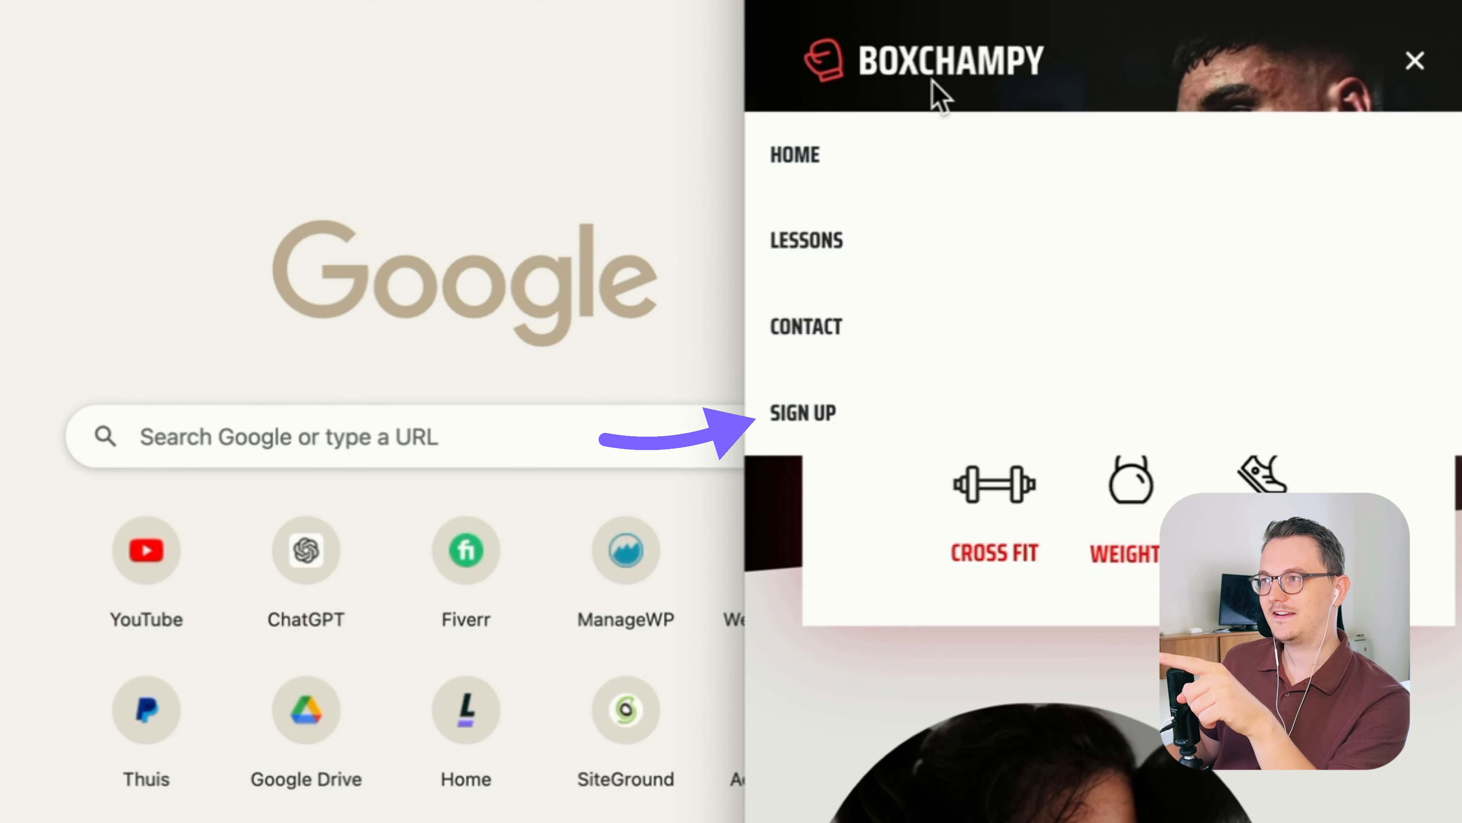
pyautogui.moveTo(743, 89); pyautogui.dragTo(343, 88)
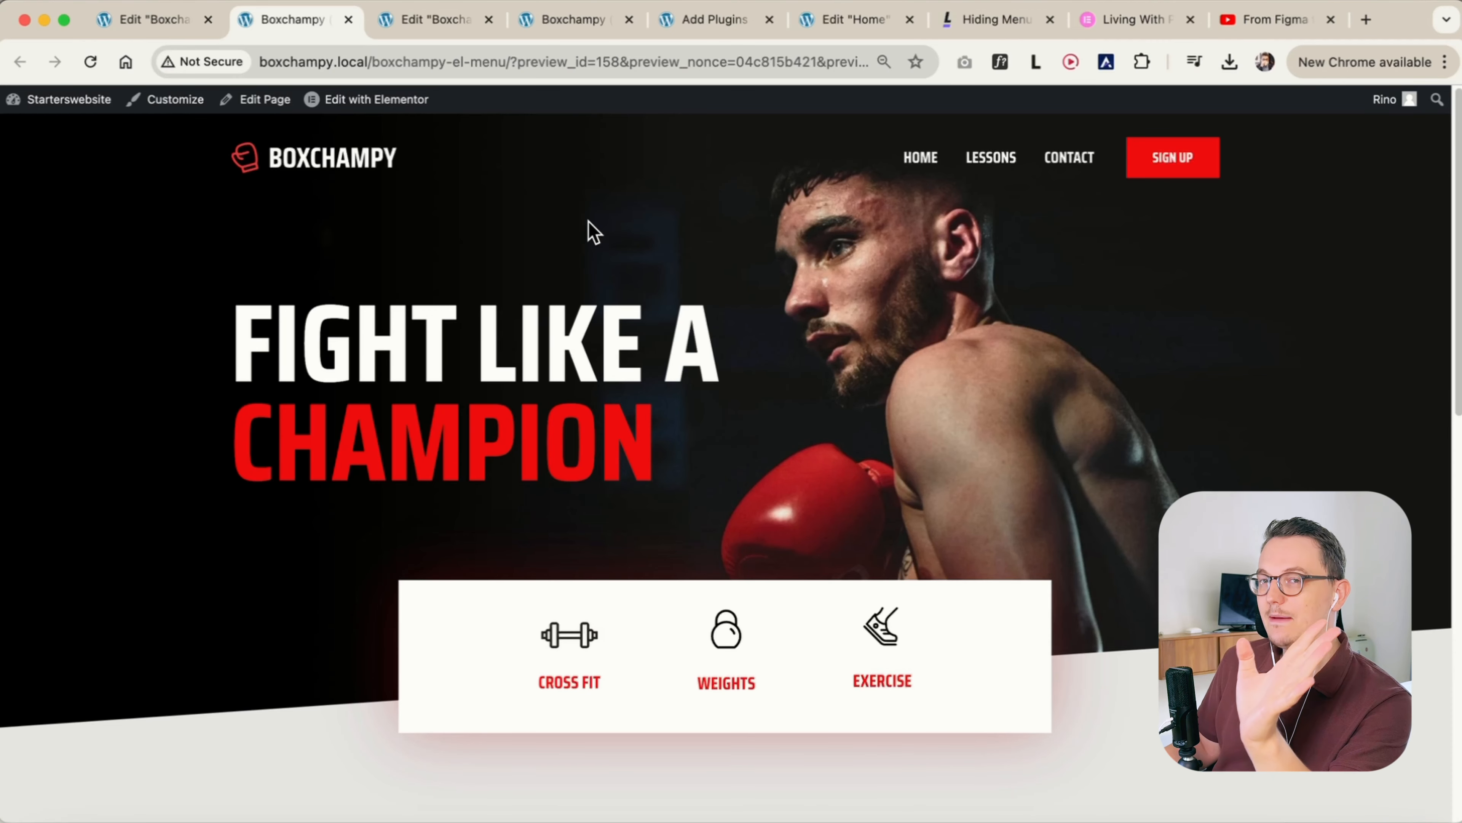
# Inspect the WordPress Menu version of the Boxchampy header in its preview and in the editor's desktop and mobile views
pyautogui.click(573, 21)
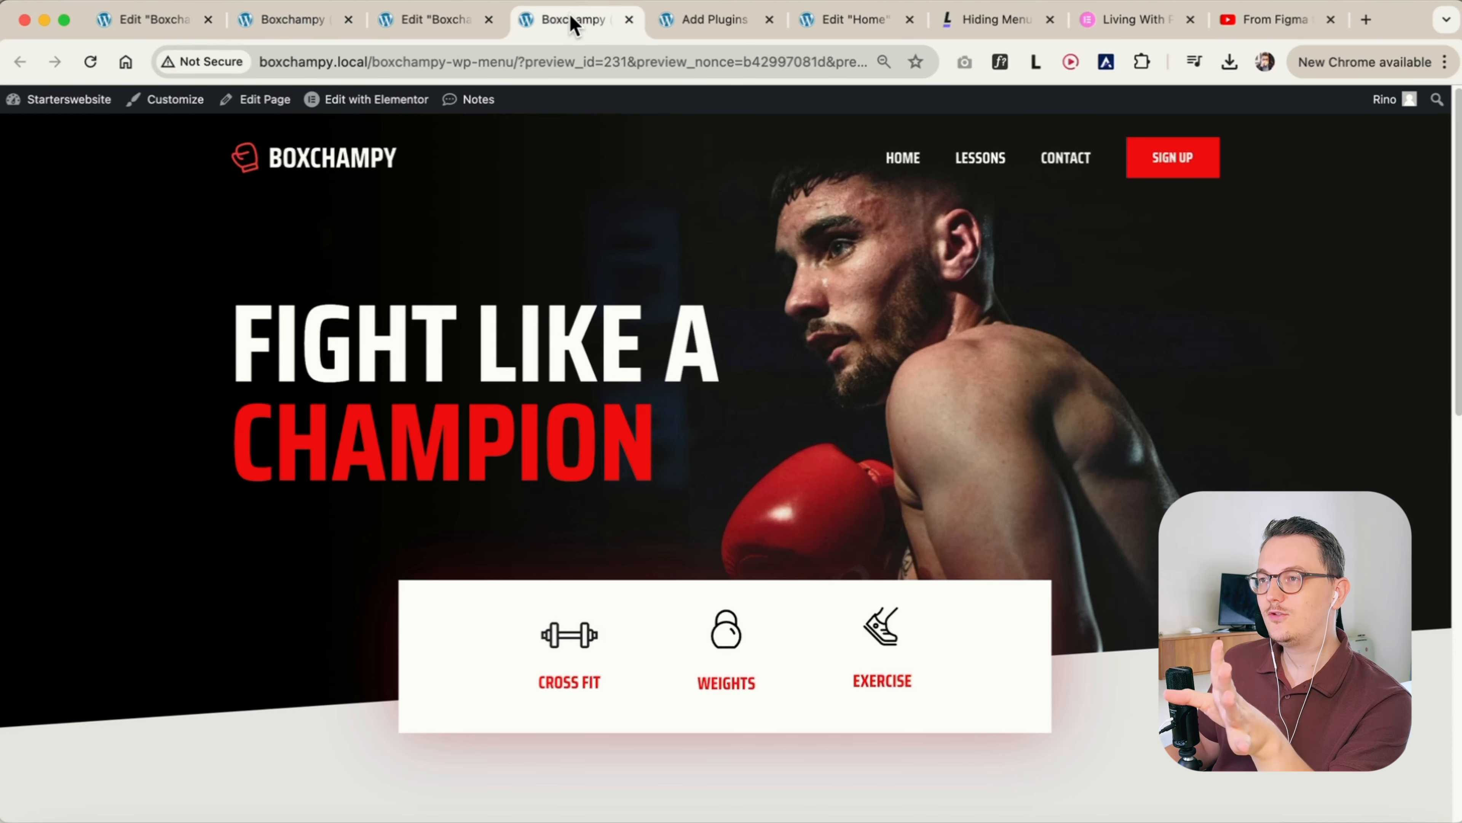
pyautogui.click(436, 20)
pyautogui.moveTo(91, 149); pyautogui.dragTo(209, 151)
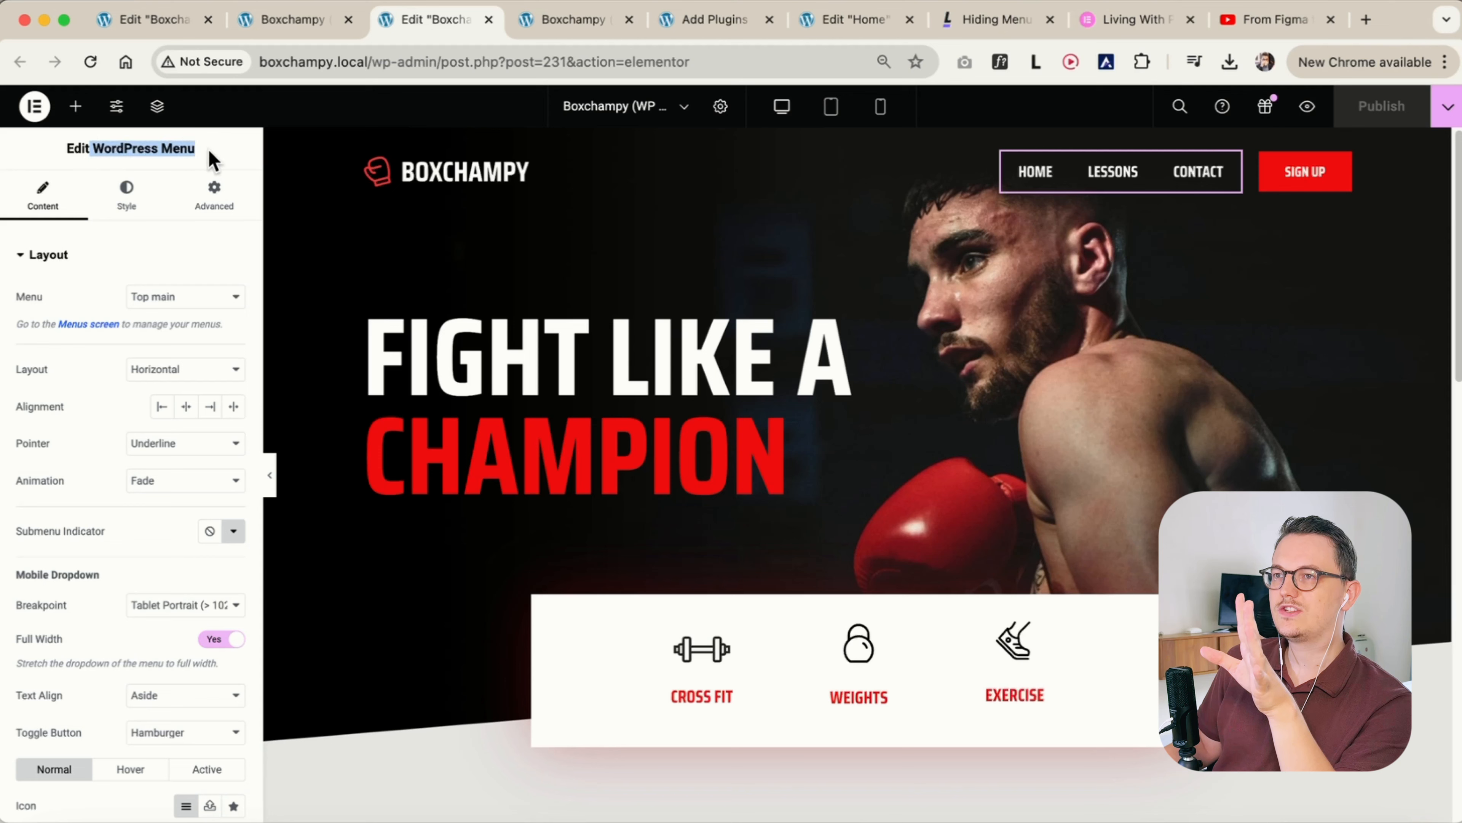
pyautogui.click(209, 150)
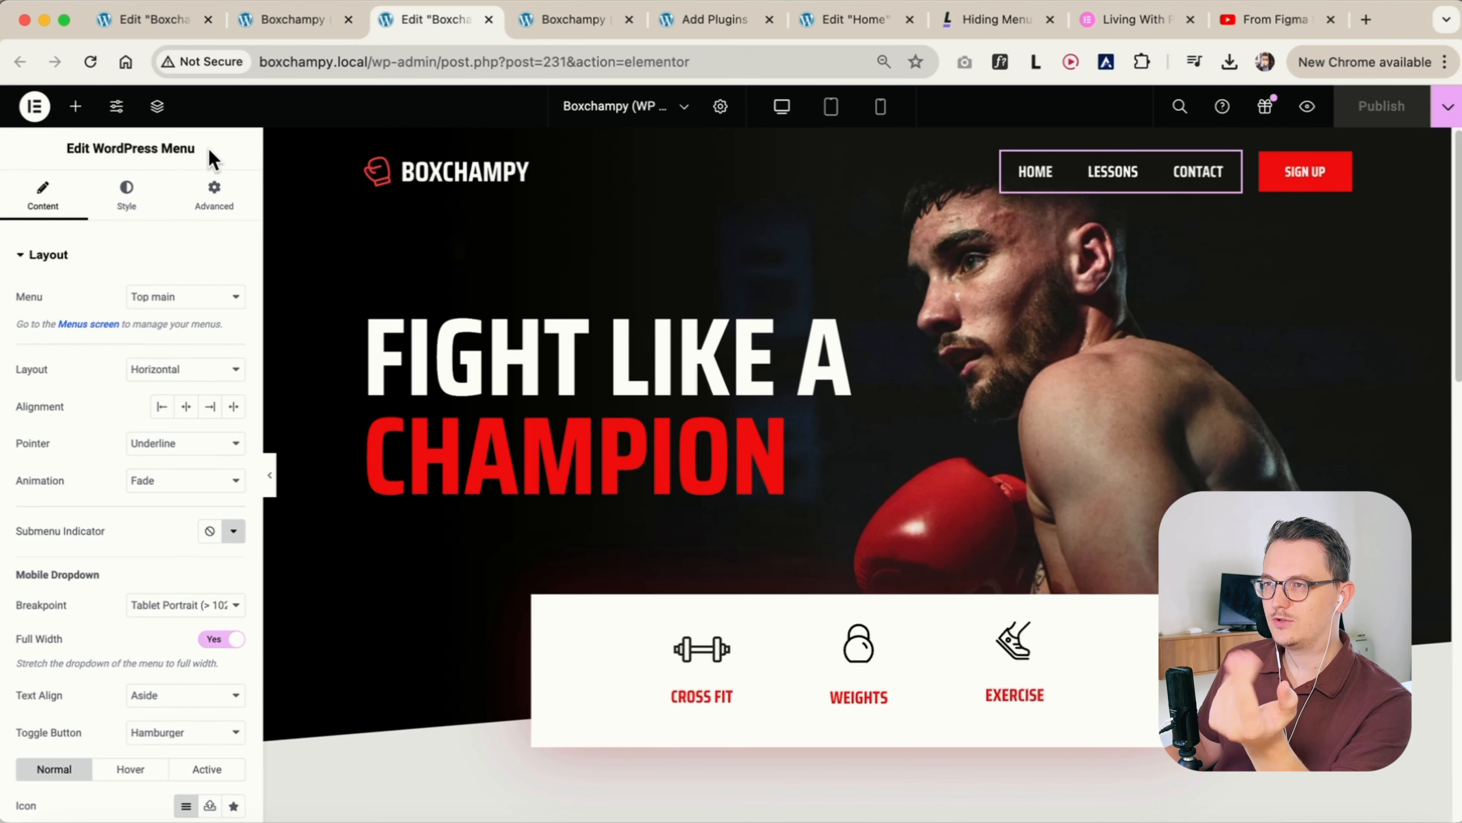
pyautogui.click(880, 107)
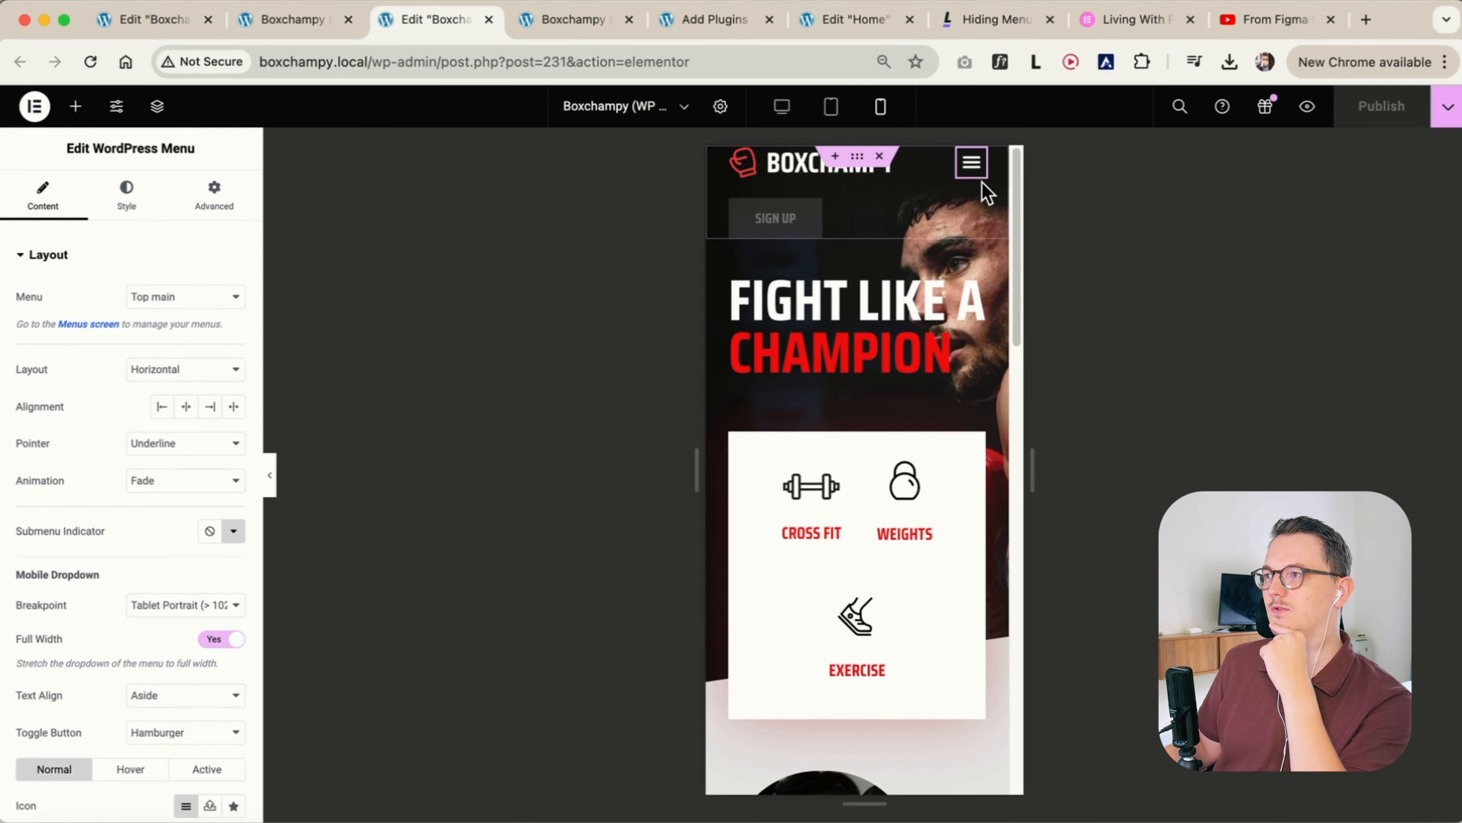
pyautogui.click(972, 180)
pyautogui.click(972, 179)
# View the Elementor Menu widget's settings in the editor of the other Boxchampy page
pyautogui.press('super+1')
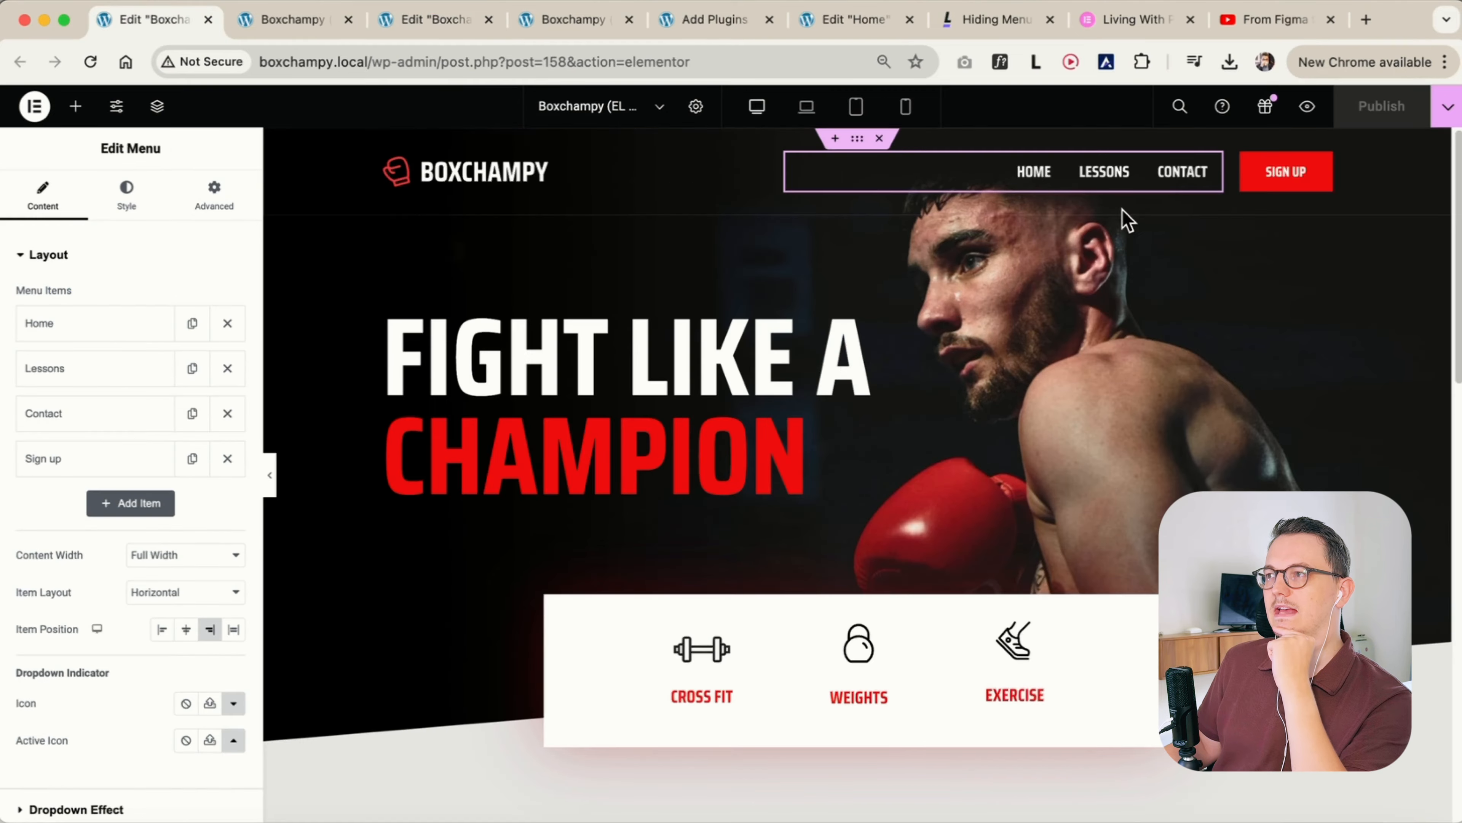
pyautogui.moveTo(96, 150); pyautogui.dragTo(174, 150)
pyautogui.click(174, 150)
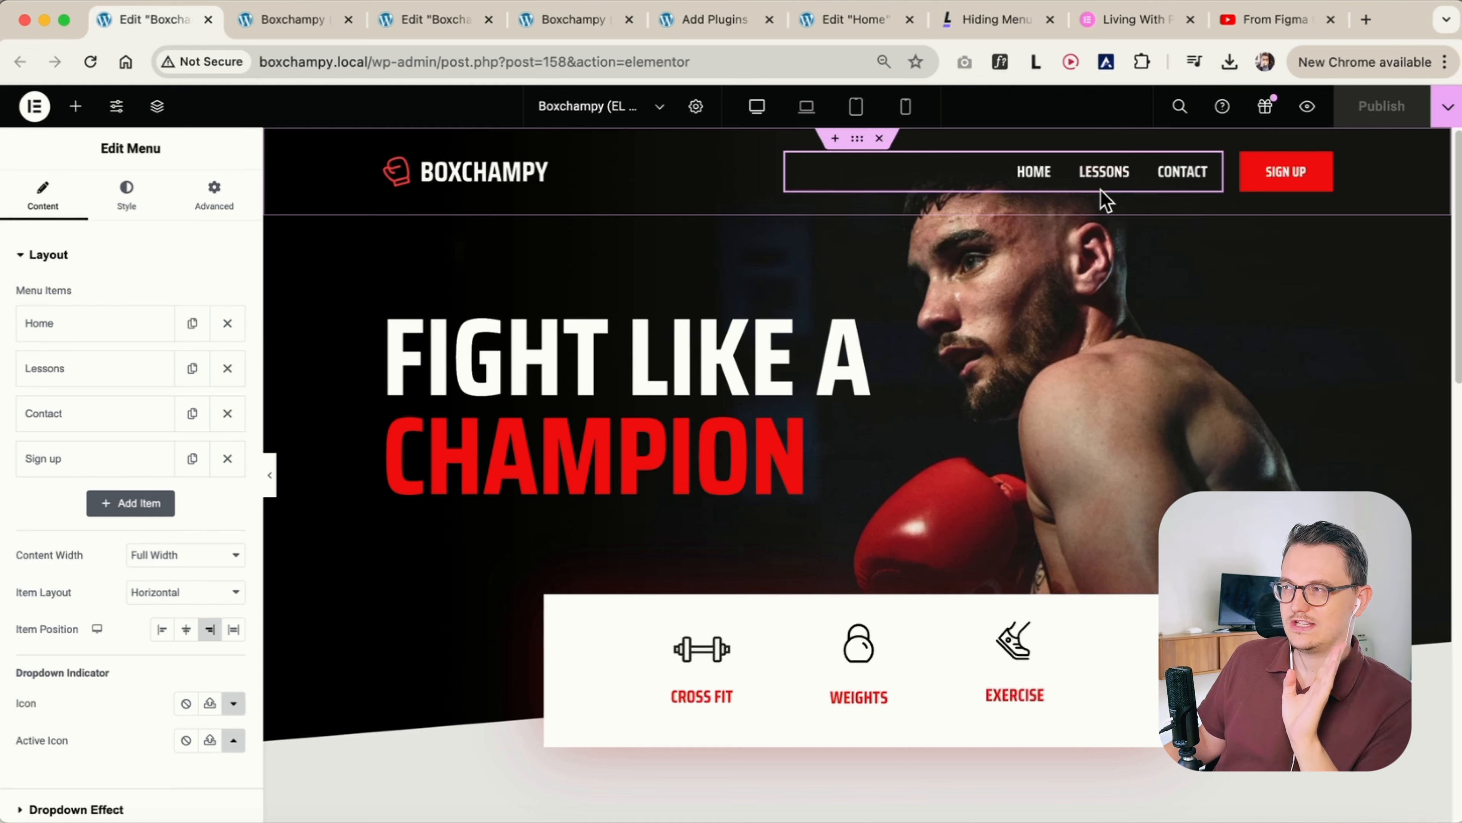
# Show the Figma to Elementor tutorial video, and switch to Figma to examine the header in the desktop and iPhone 14 designs
pyautogui.click(1287, 26)
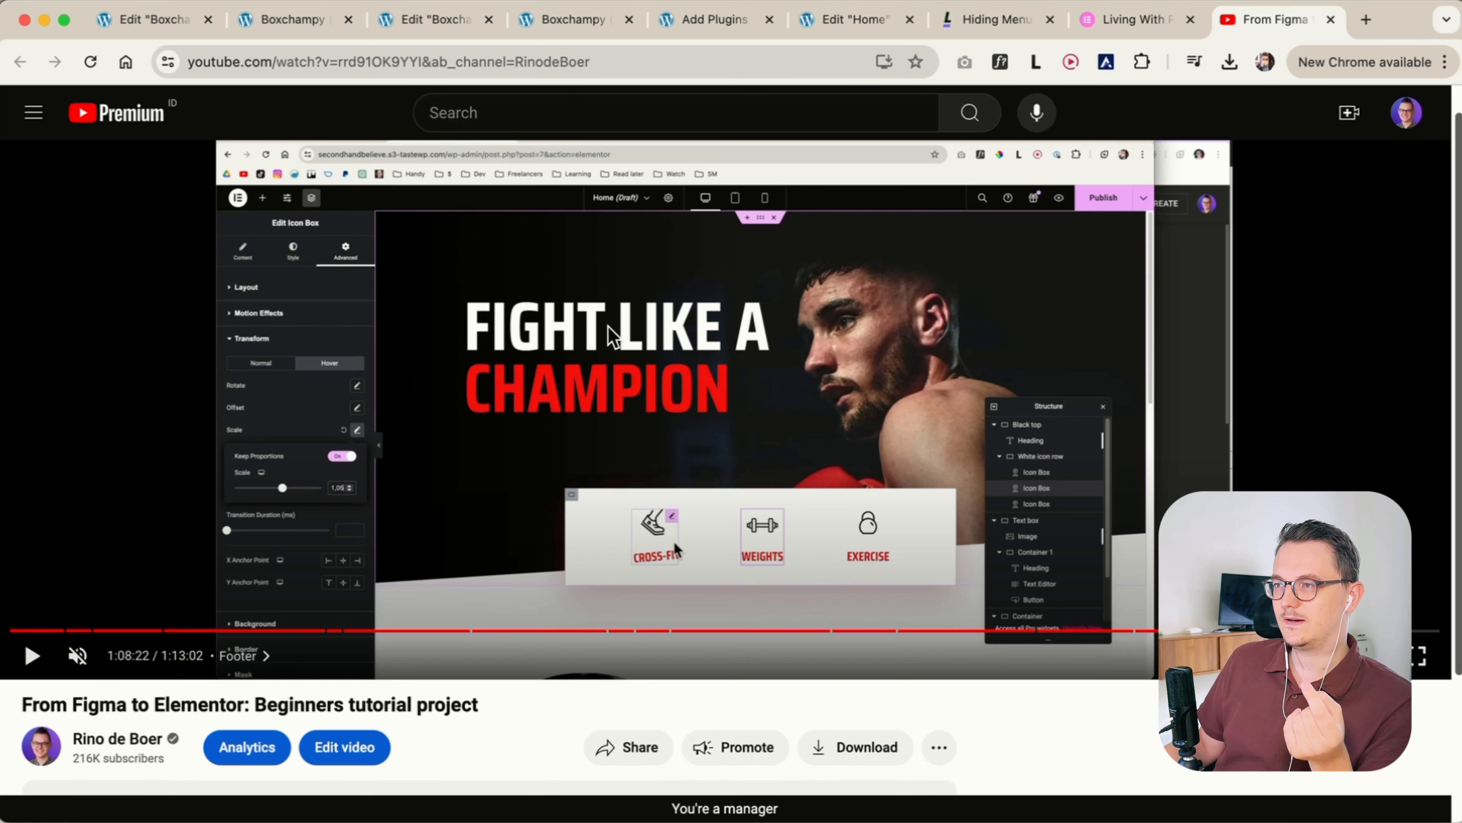
pyautogui.click(527, 820)
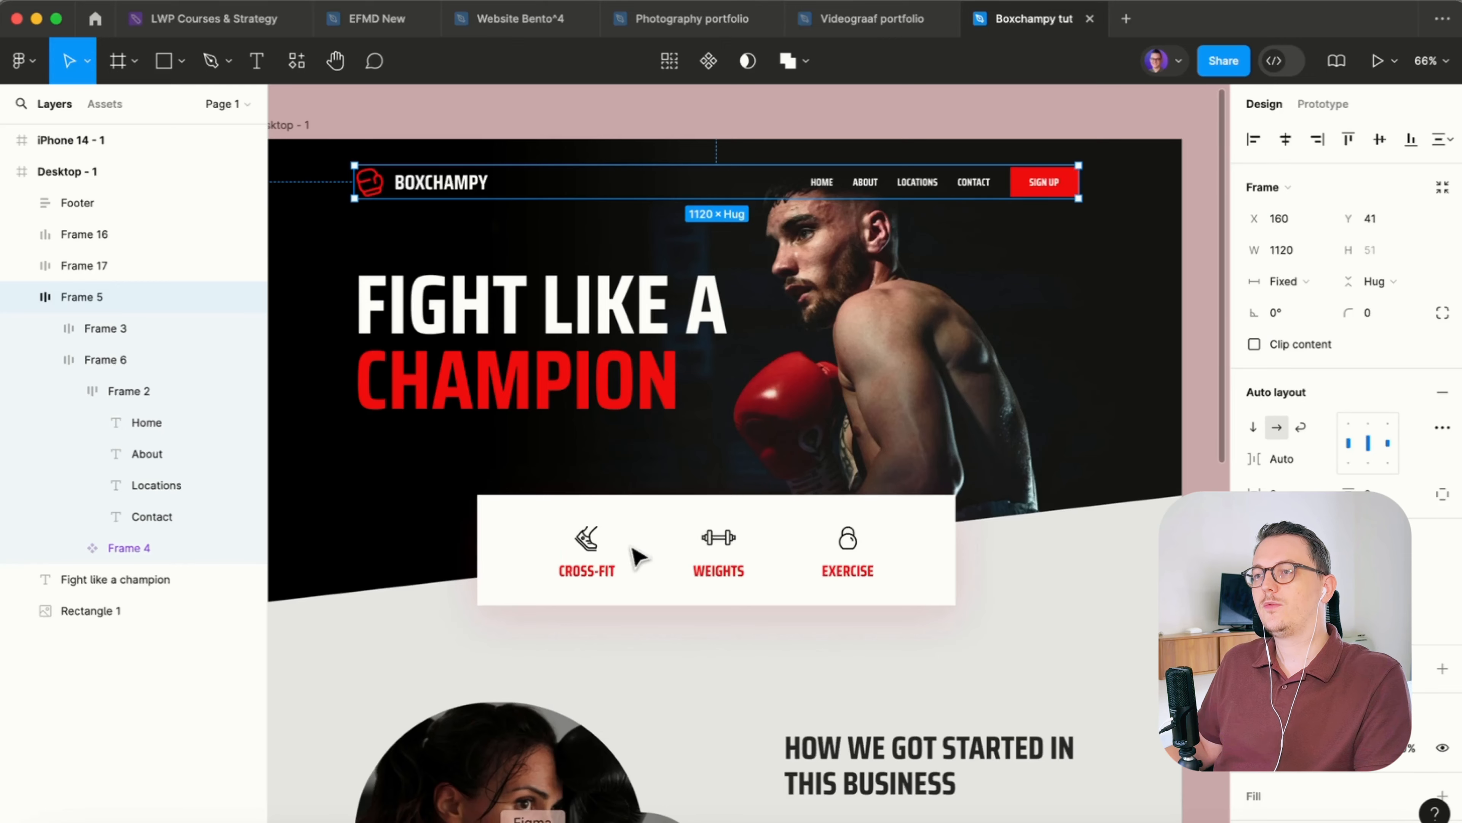
pyautogui.scroll(-4, 654, 501)
pyautogui.moveTo(984, 559); pyautogui.dragTo(991, 414)
pyautogui.scroll(-2, 1018, 433)
pyautogui.click(1037, 447)
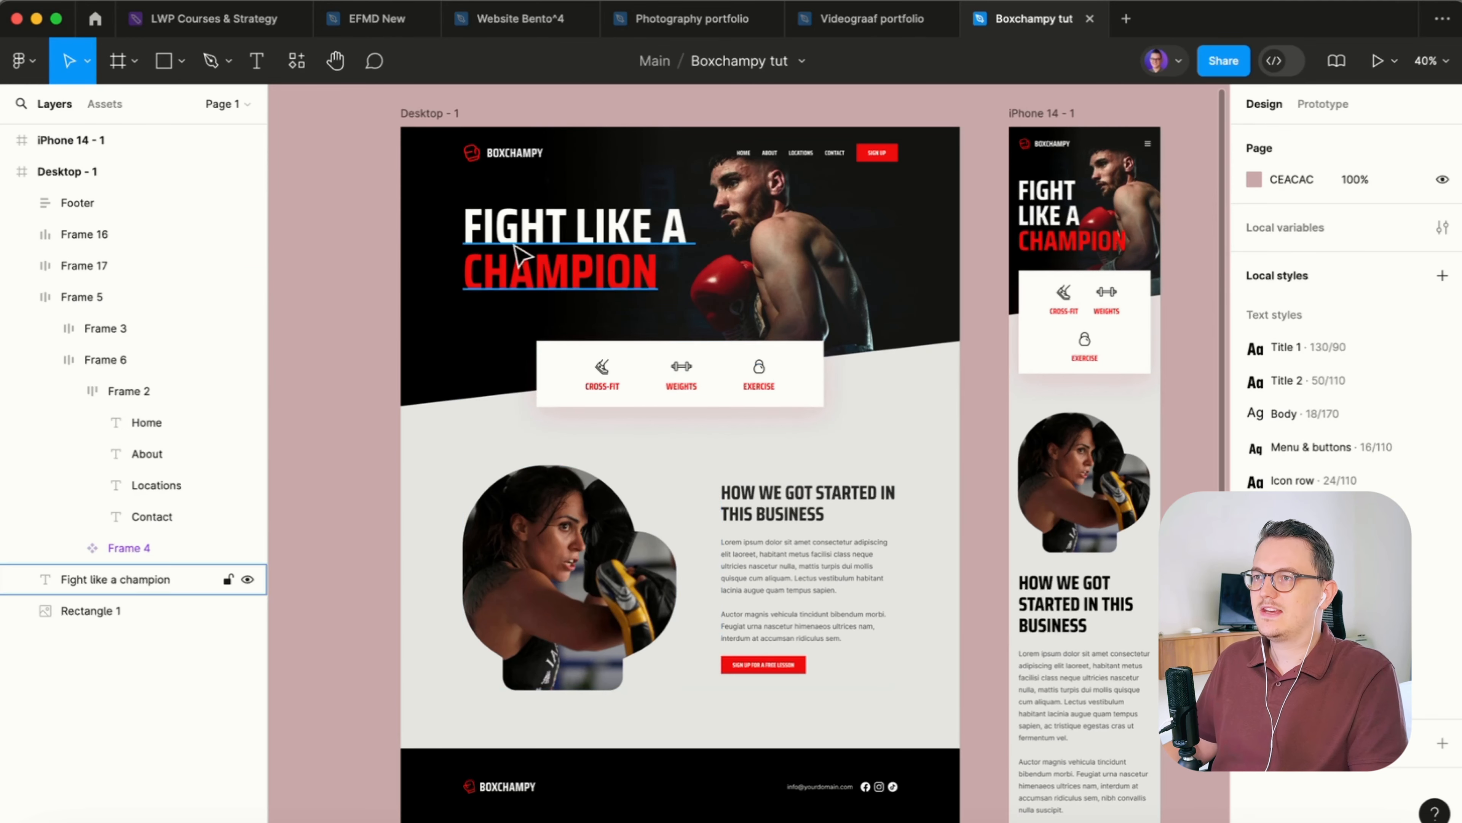
pyautogui.scroll(5, 522, 247)
pyautogui.scroll(1, 631, 280)
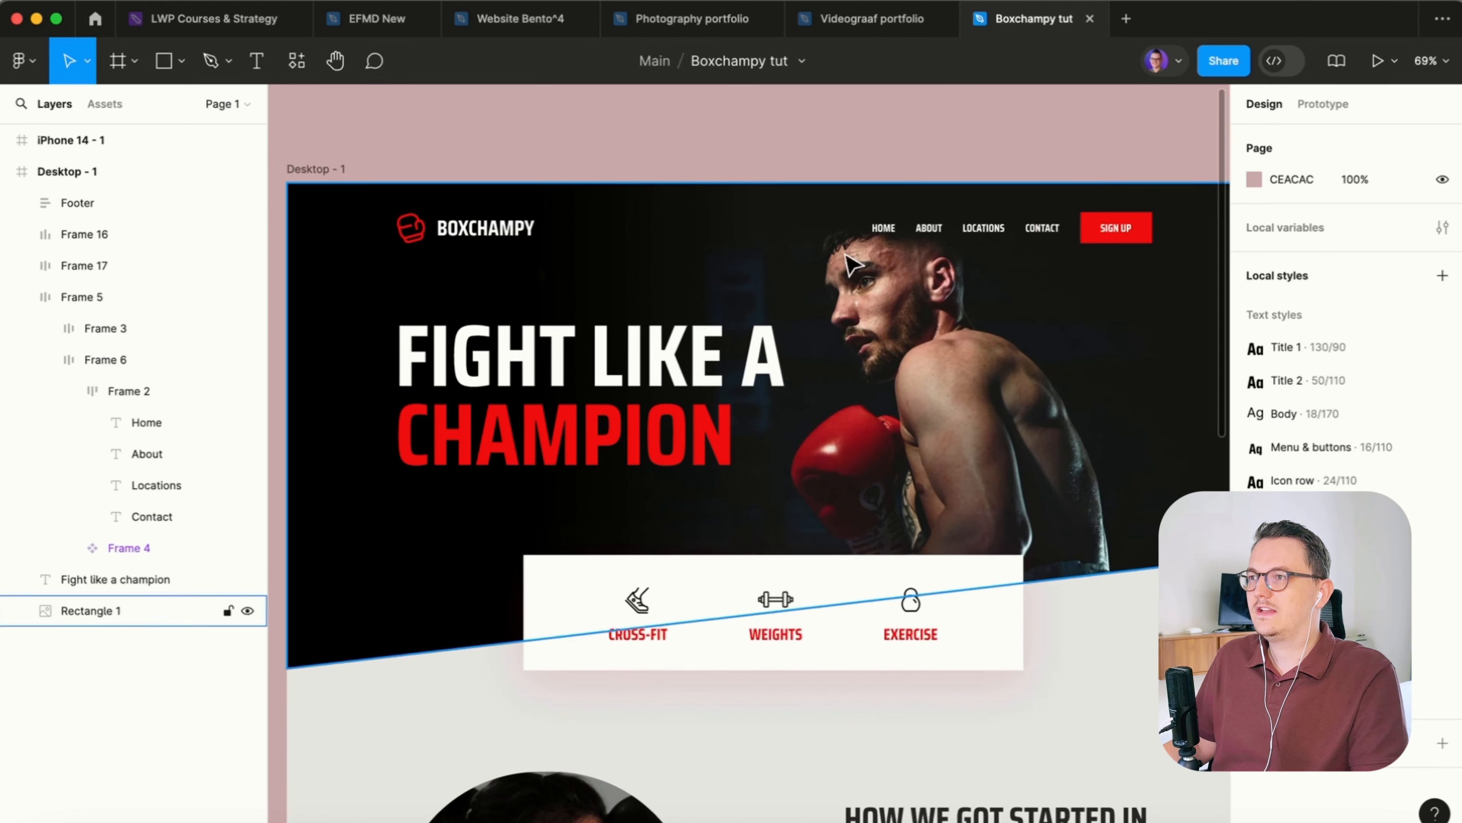
pyautogui.click(931, 229)
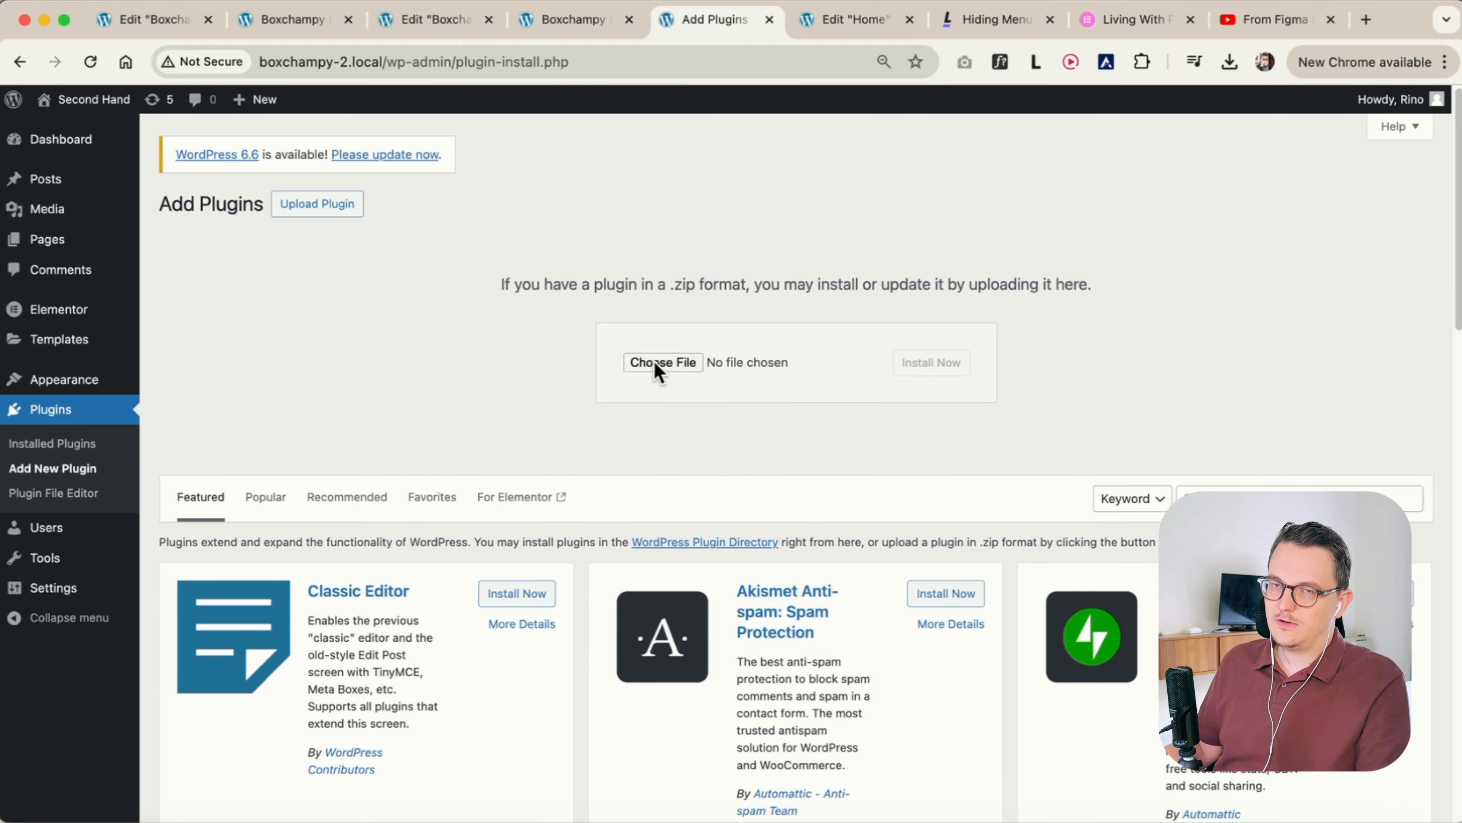
# Switch to the WordPress dashboard and install and activate the Elementor Pro plugin from elementor-pro-3.23.0.zip
pyautogui.click(654, 360)
pyautogui.click(993, 312)
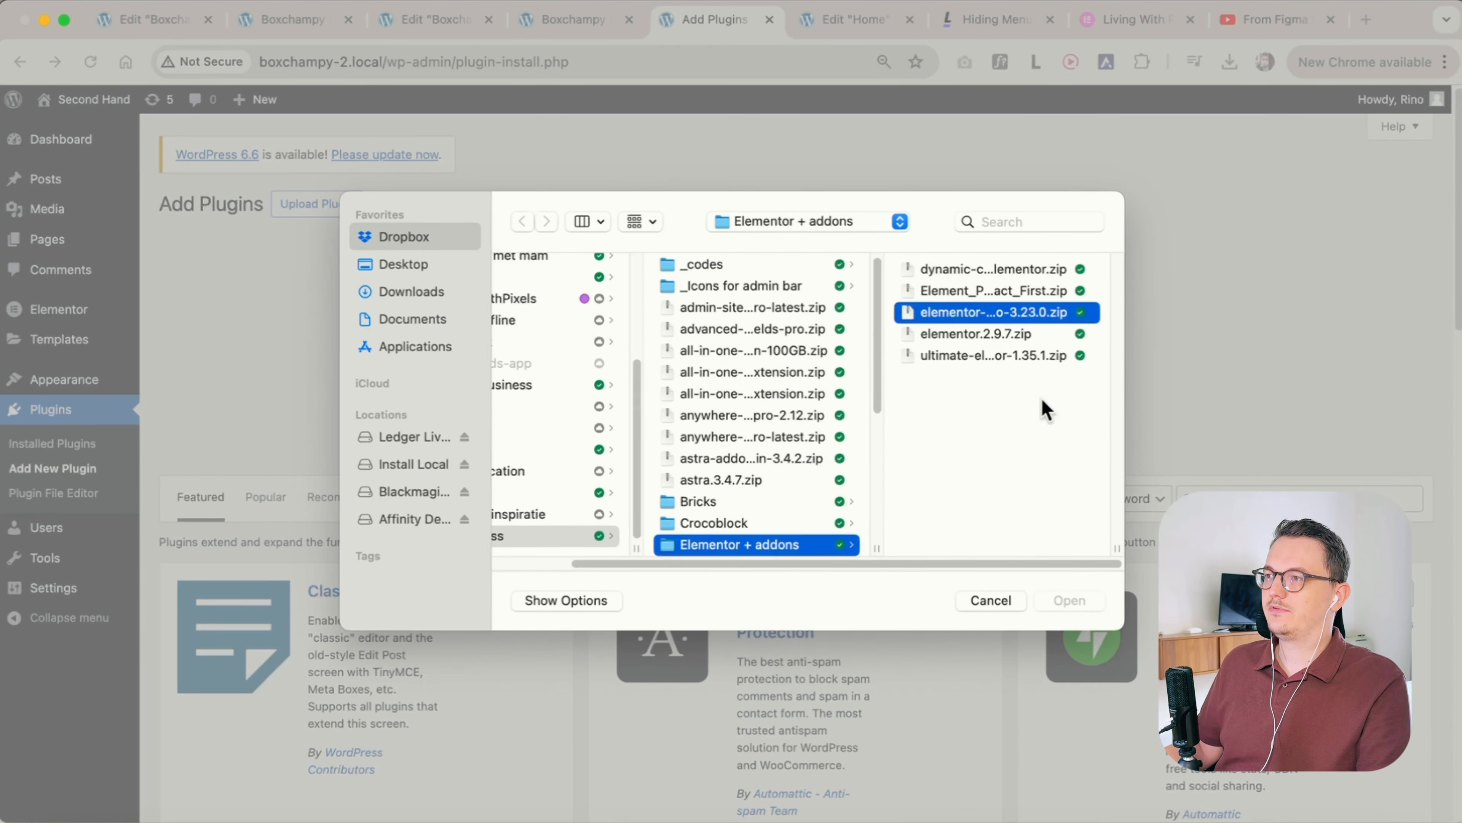
pyautogui.click(1076, 602)
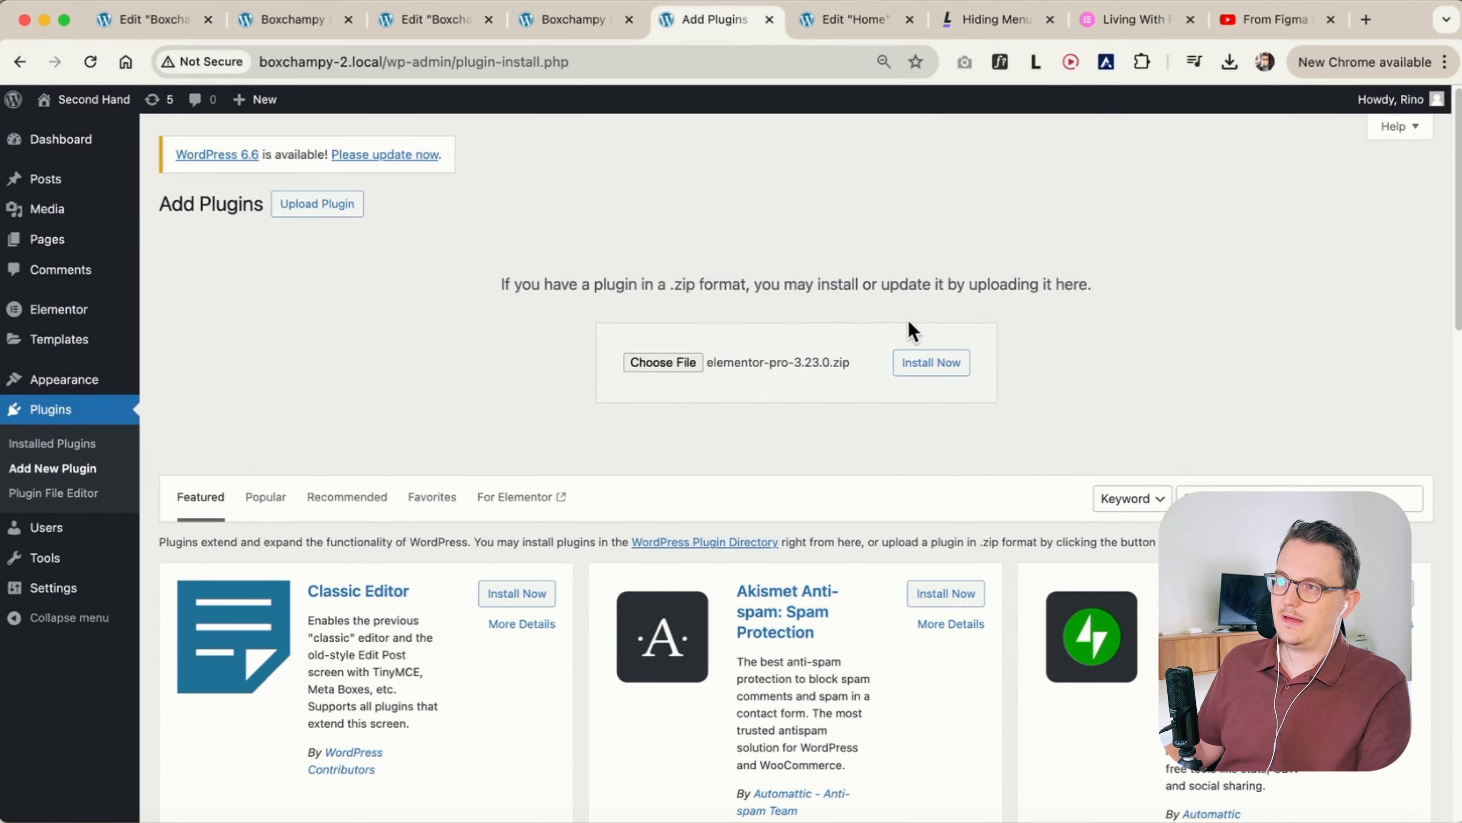
pyautogui.click(937, 366)
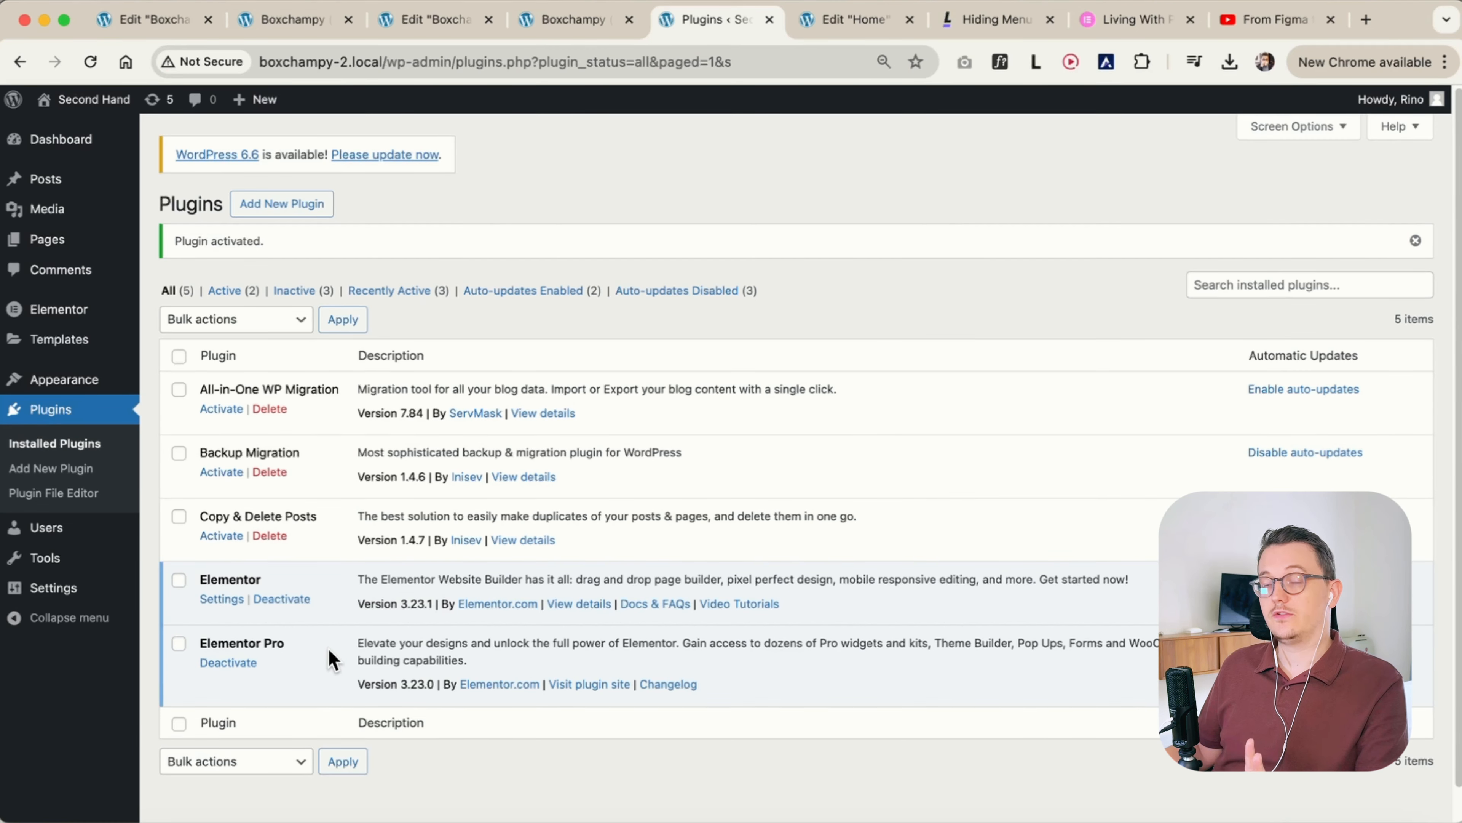
# Review the Elementor Pro features and plans on the livingwithpixels.com/elementor page
pyautogui.click(1122, 19)
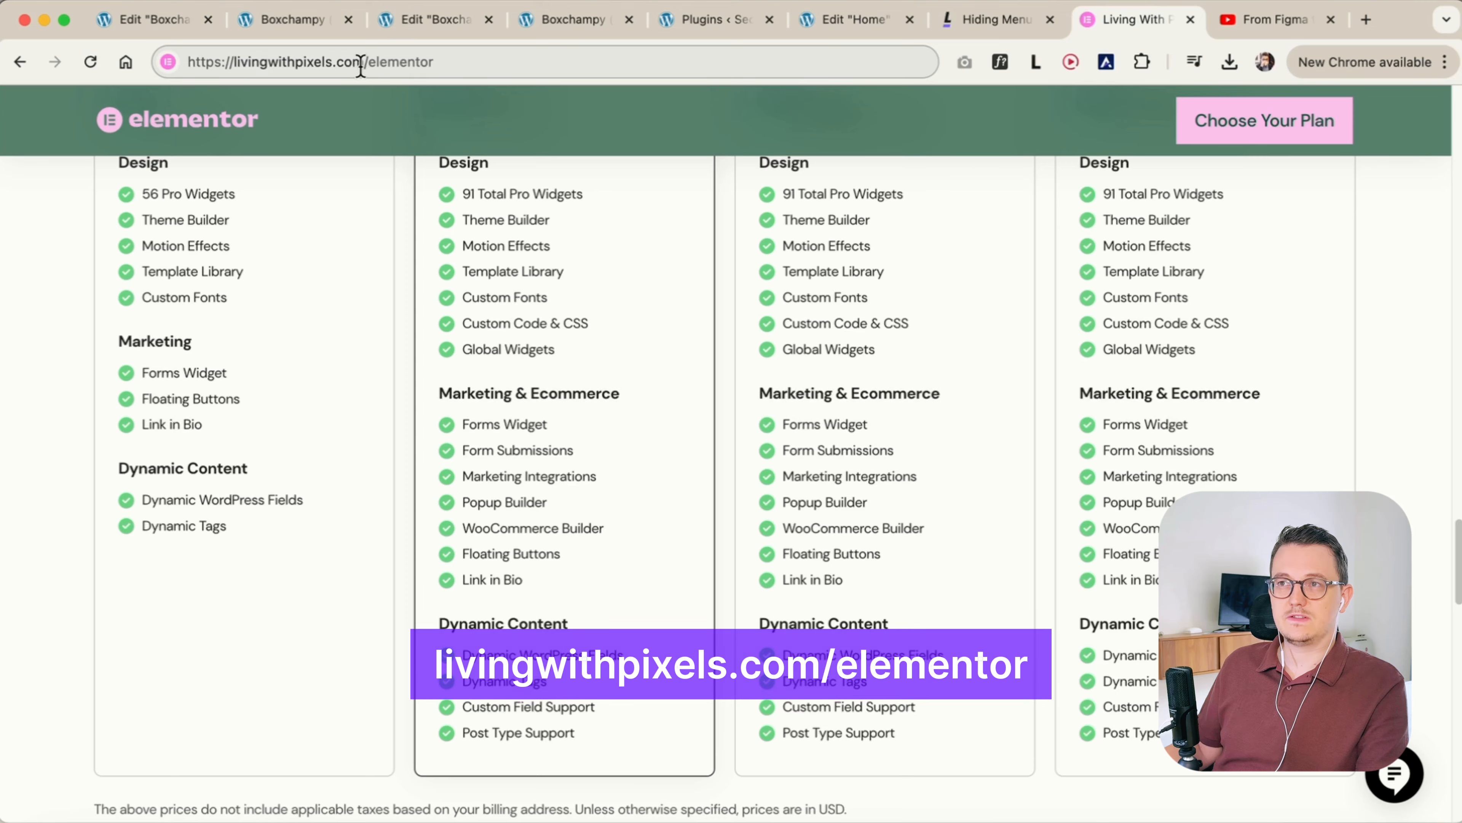
pyautogui.scroll(15, 522, 415)
pyautogui.scroll(4, 645, 510)
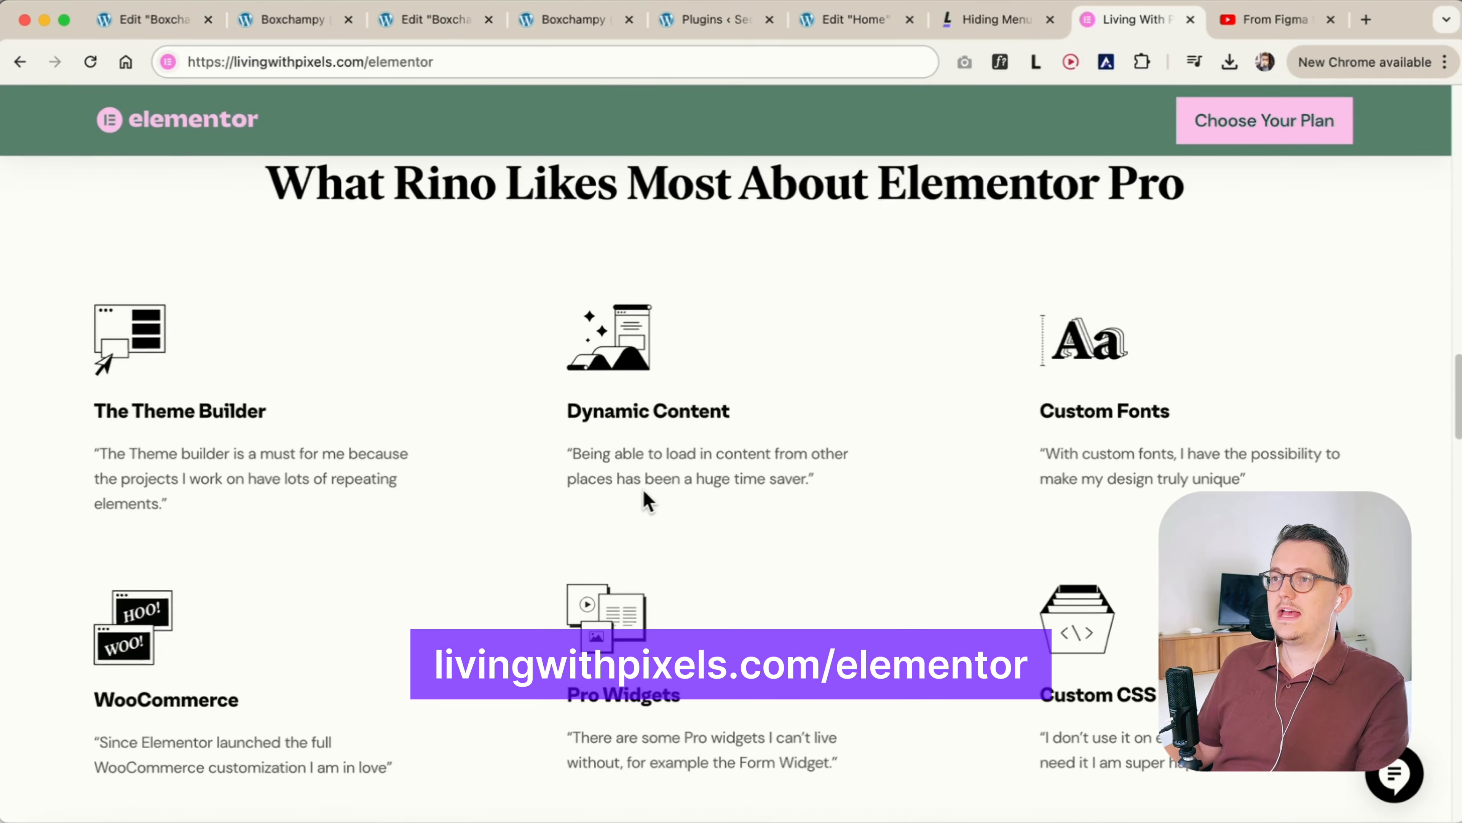
pyautogui.scroll(10, 994, 602)
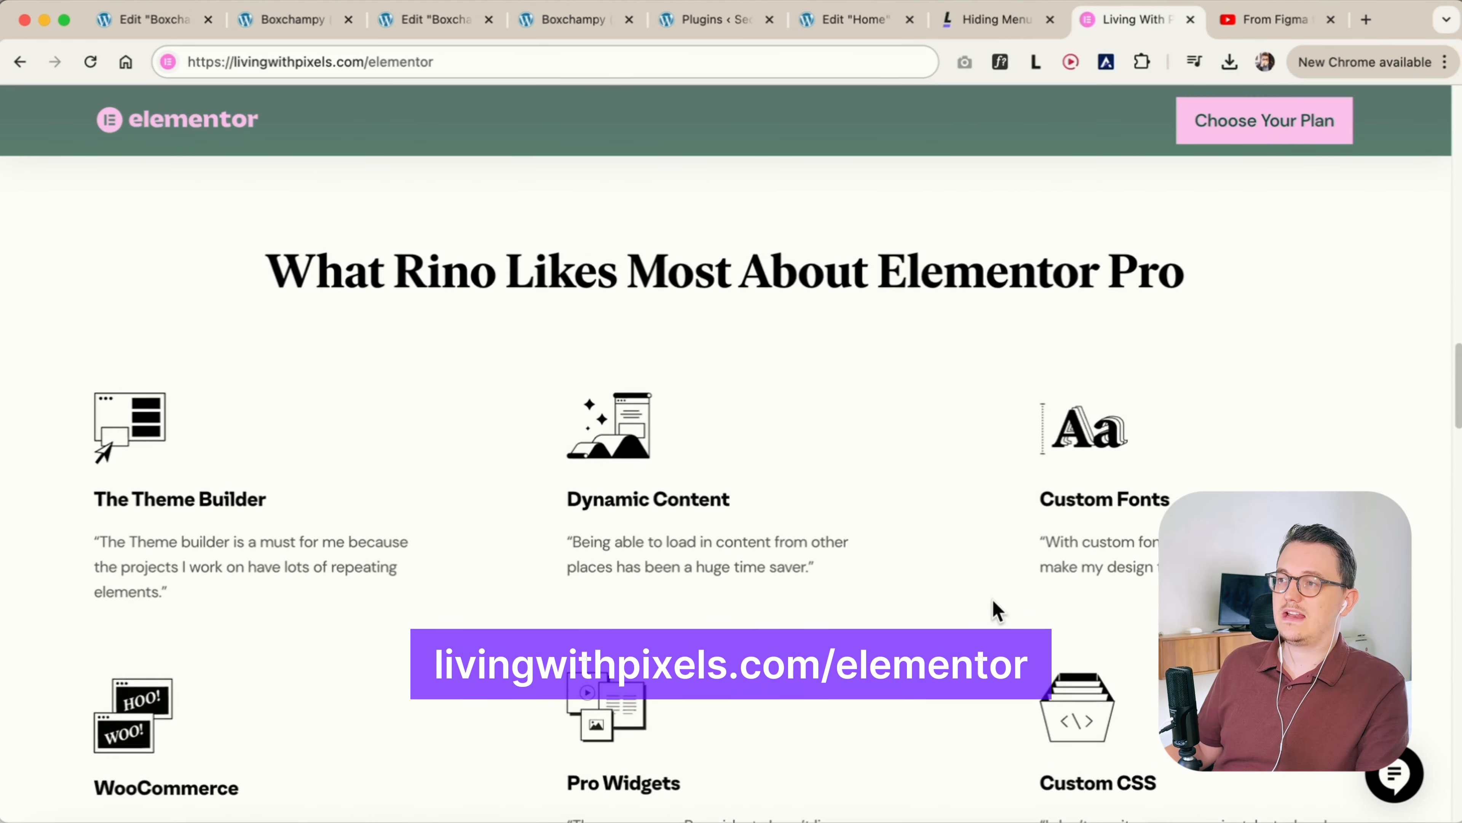
pyautogui.scroll(2, 967, 588)
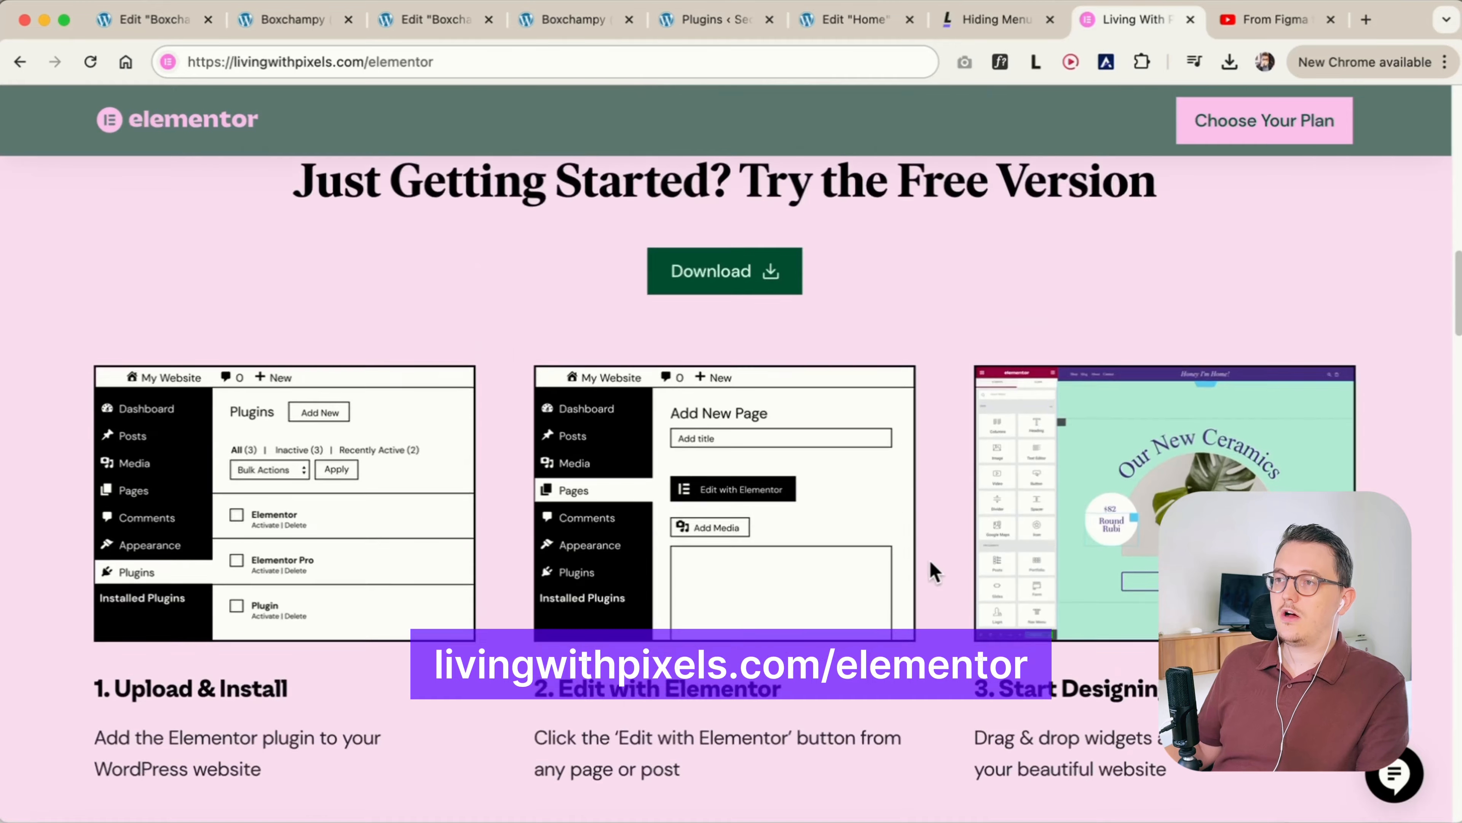
pyautogui.scroll(-12, 930, 572)
pyautogui.scroll(-9, 908, 506)
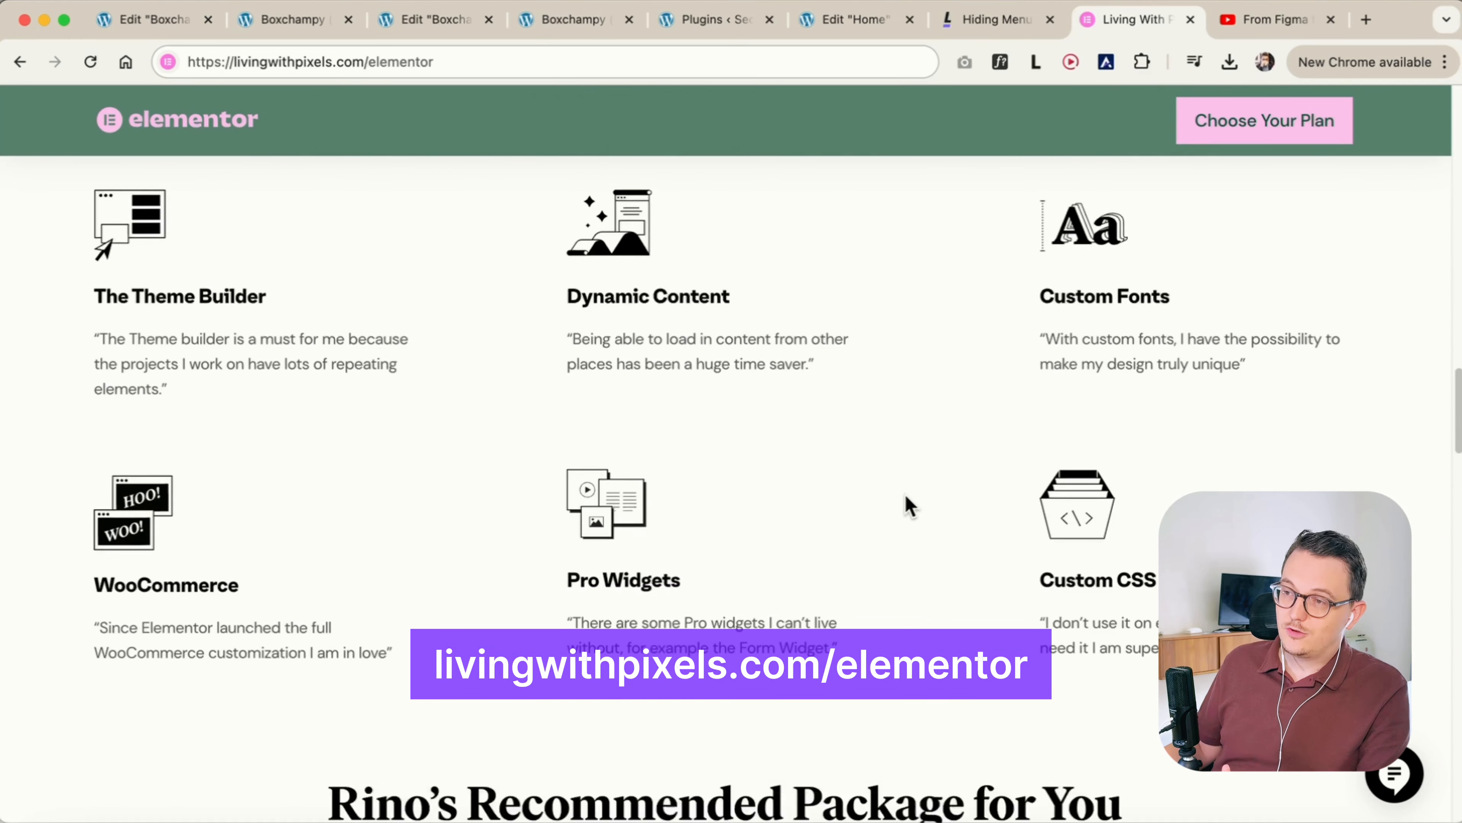
pyautogui.scroll(5, 806, 460)
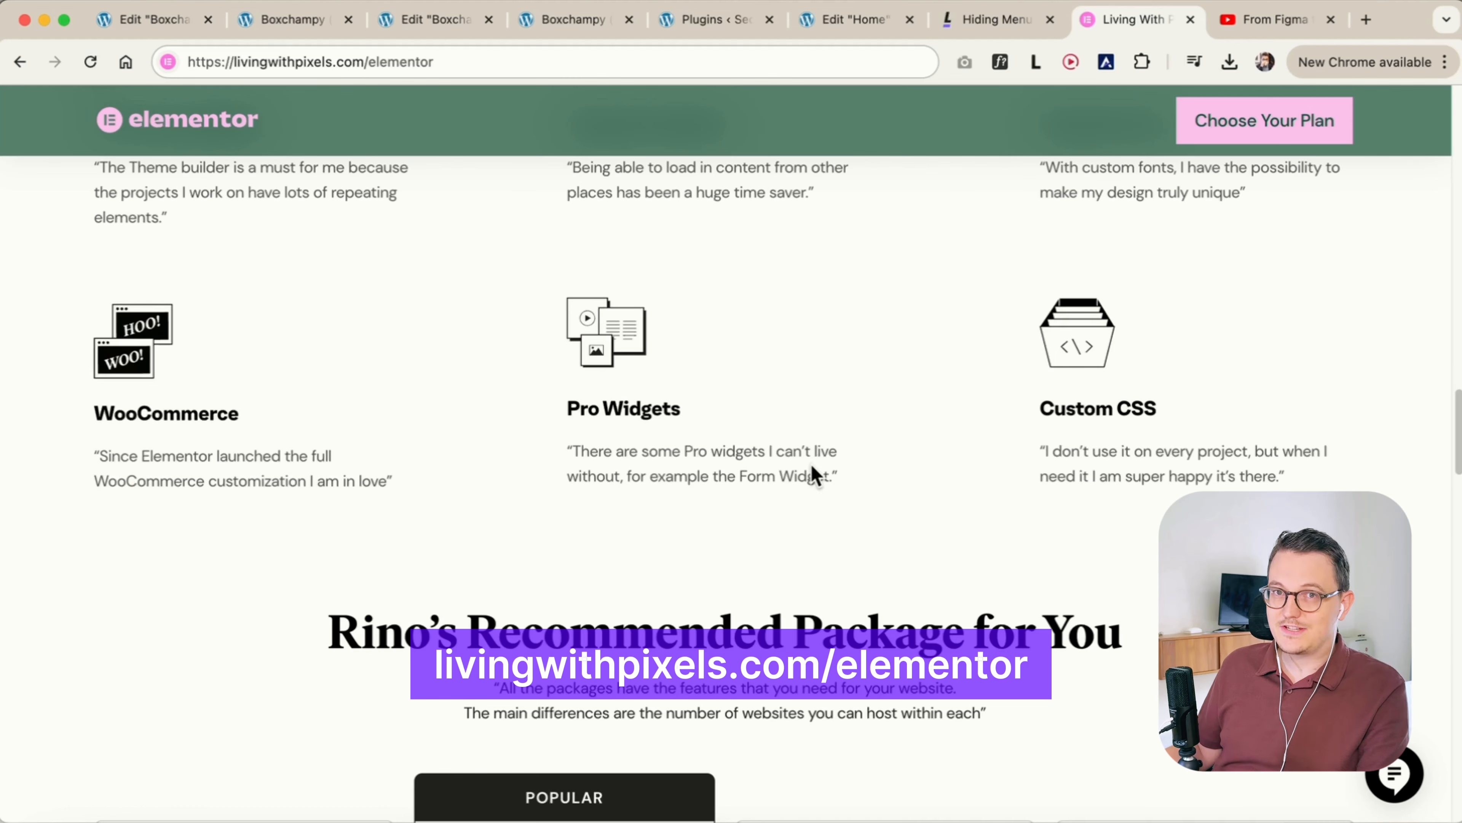
pyautogui.scroll(6, 938, 542)
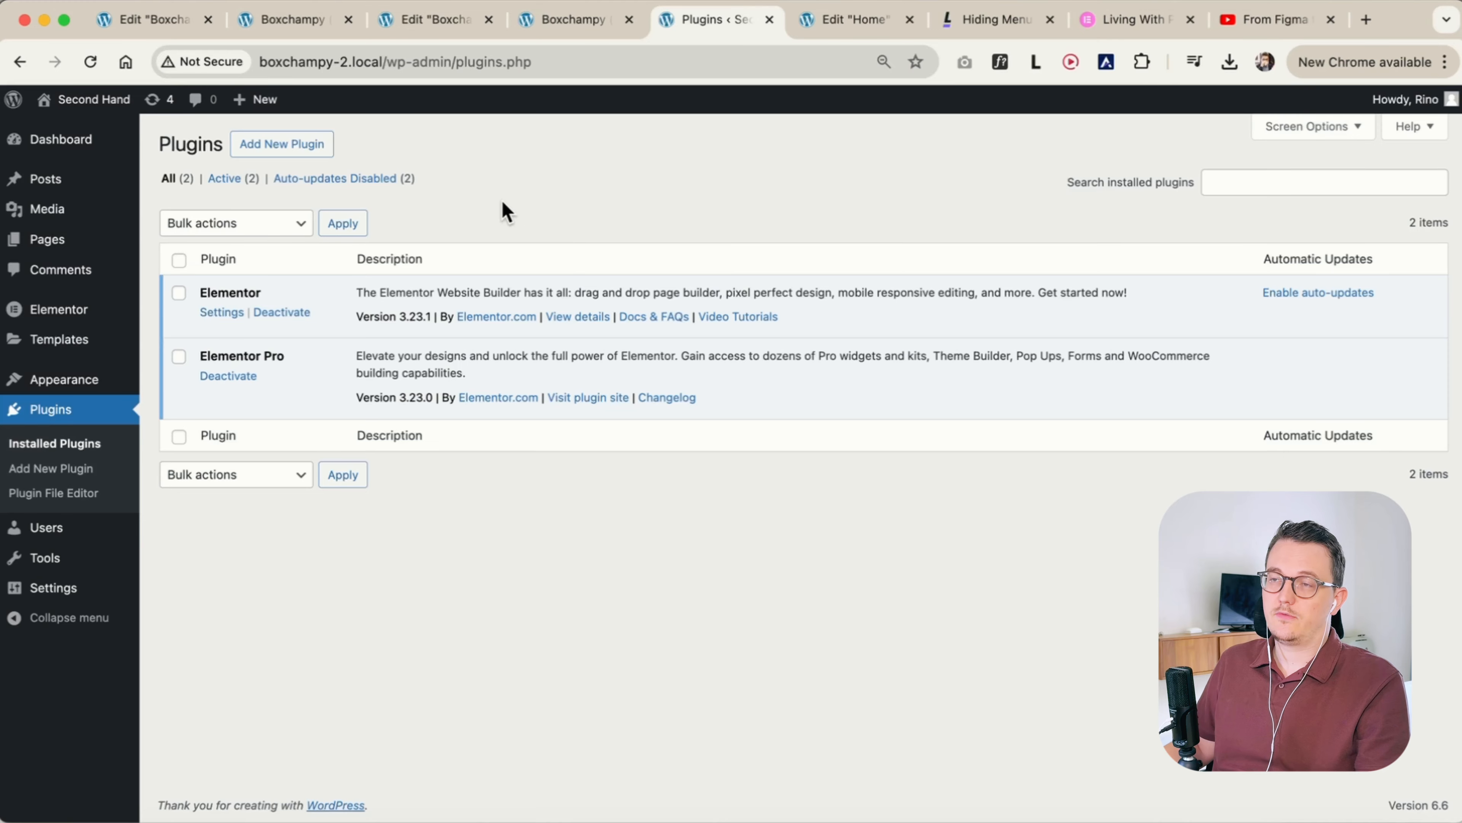
# Open the Header templates section of the Theme Builder from the WordPress dashboard
pyautogui.moveTo(78, 340)
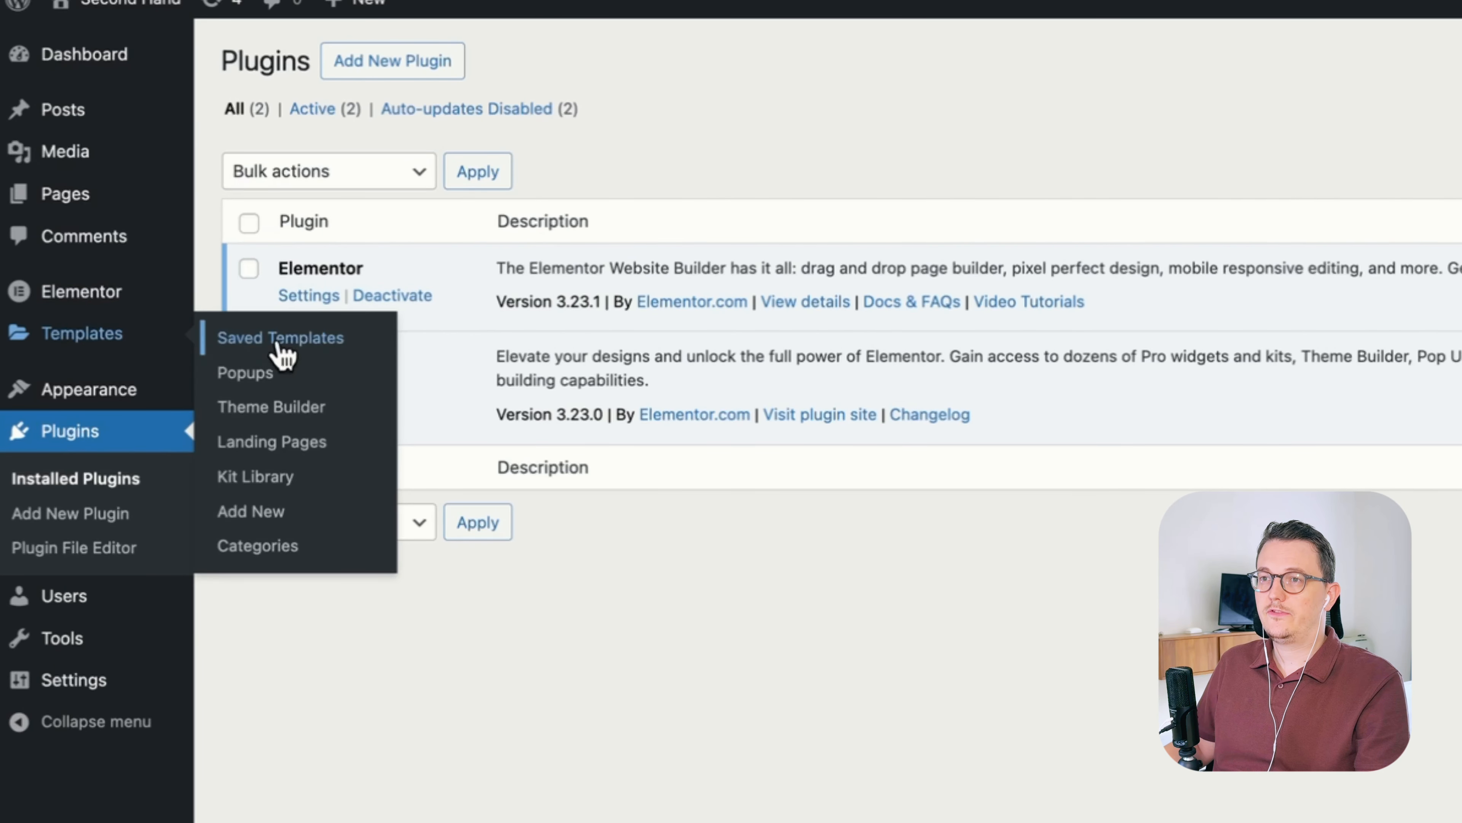
pyautogui.click(270, 412)
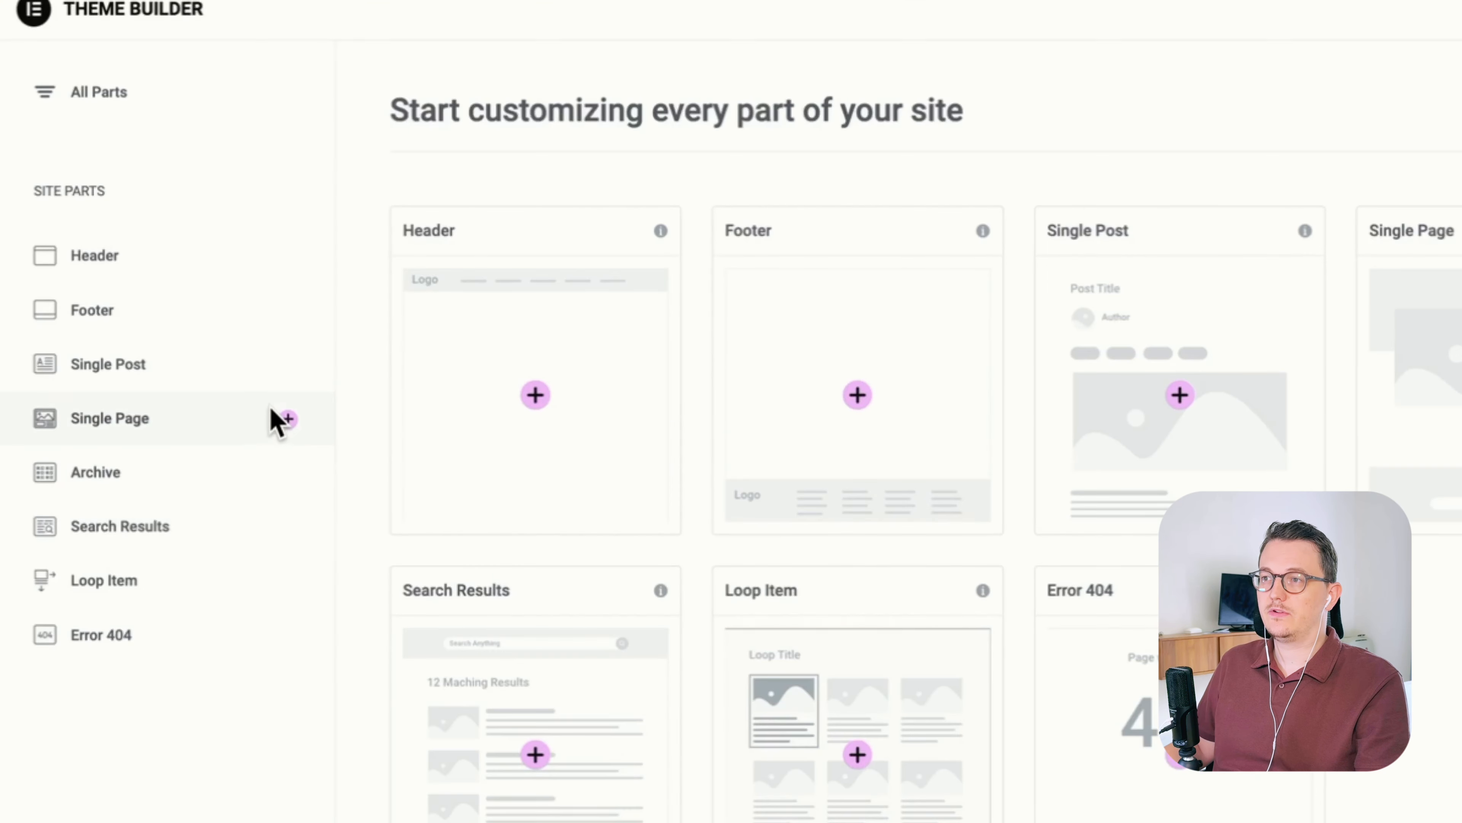
pyautogui.click(115, 257)
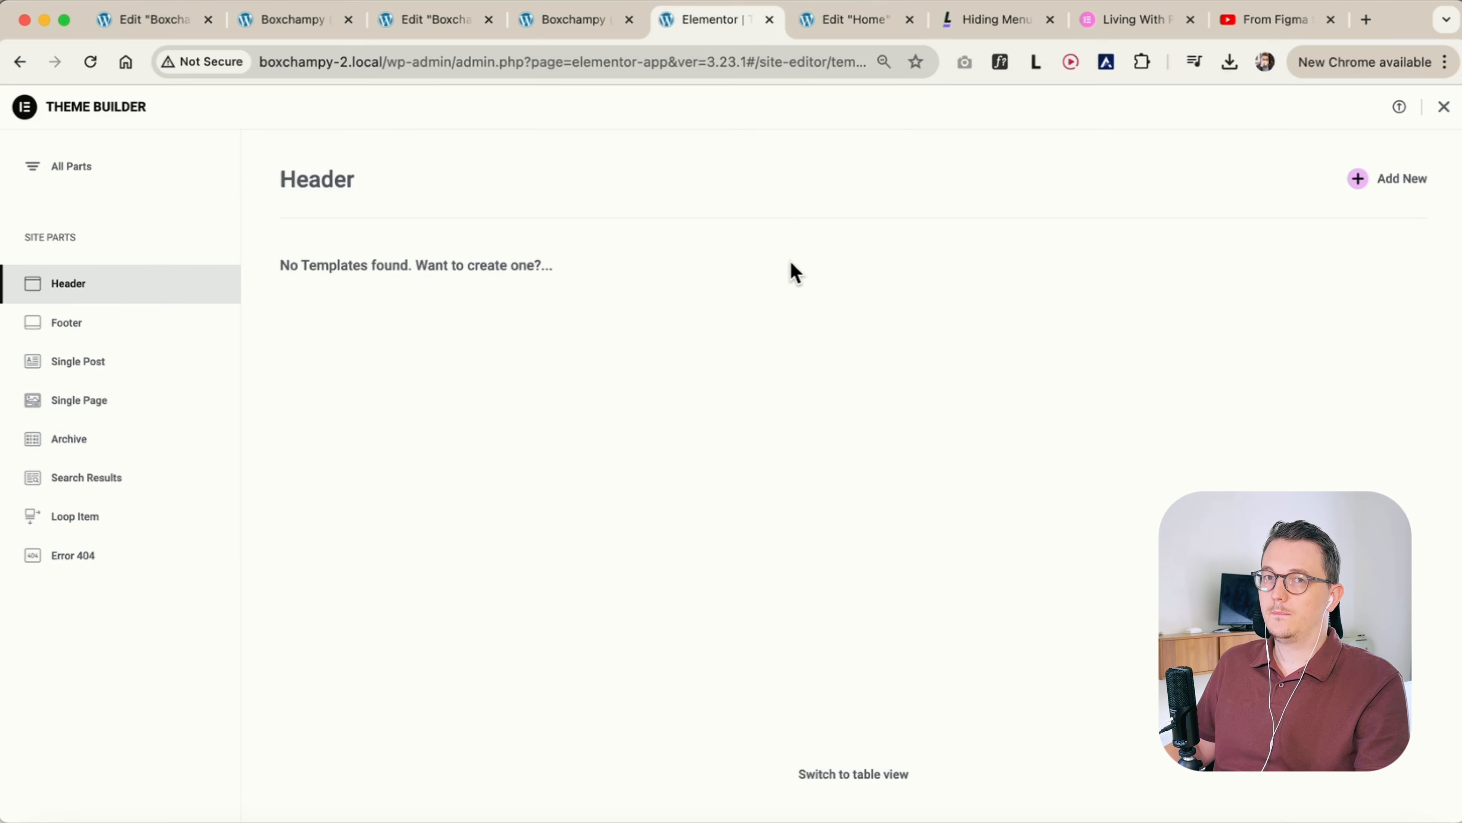
# Compare the Home page in the Elementor editor with the Theme Builder's Header section
pyautogui.click(855, 27)
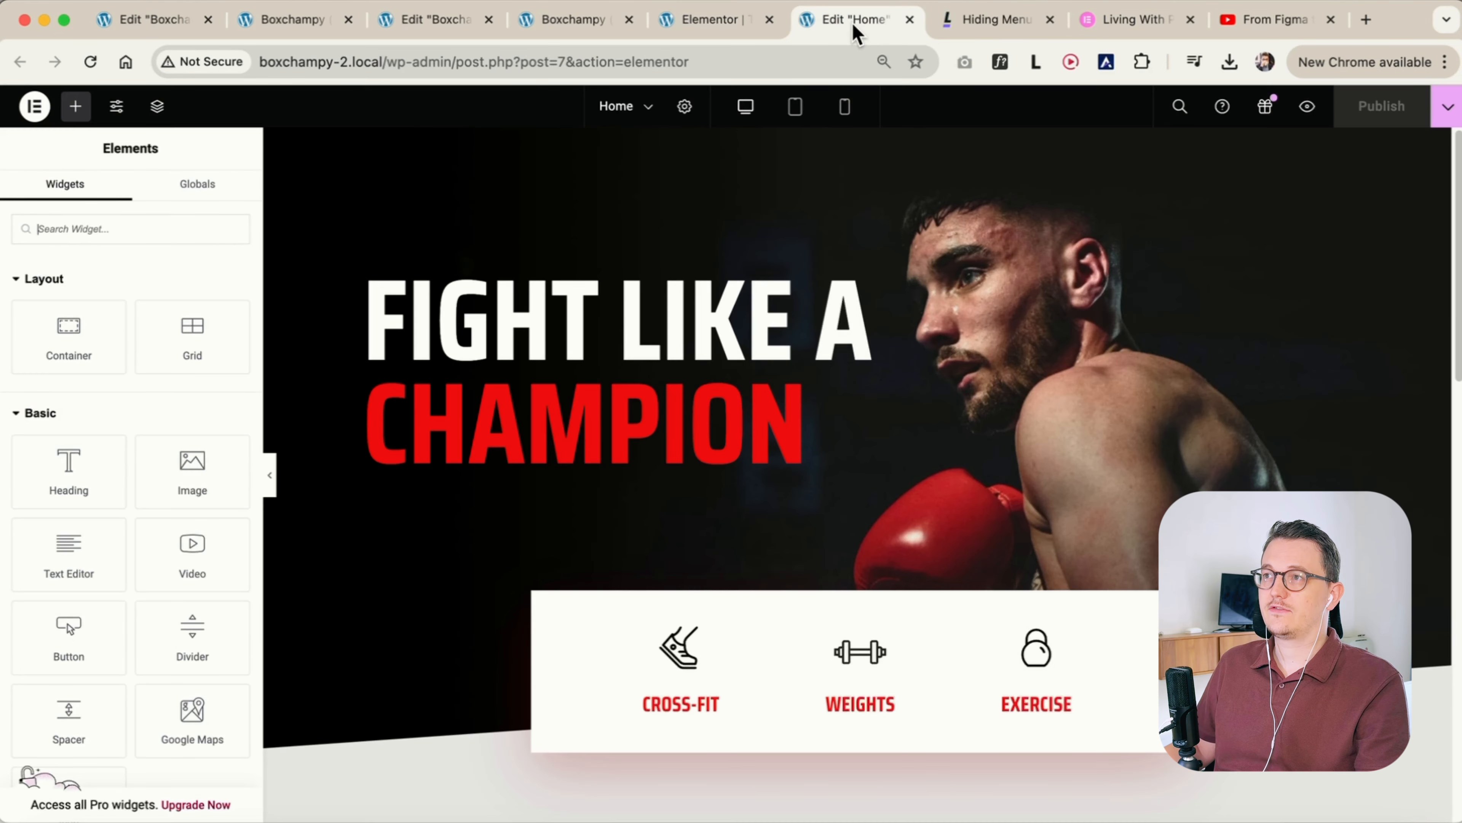
pyautogui.click(707, 23)
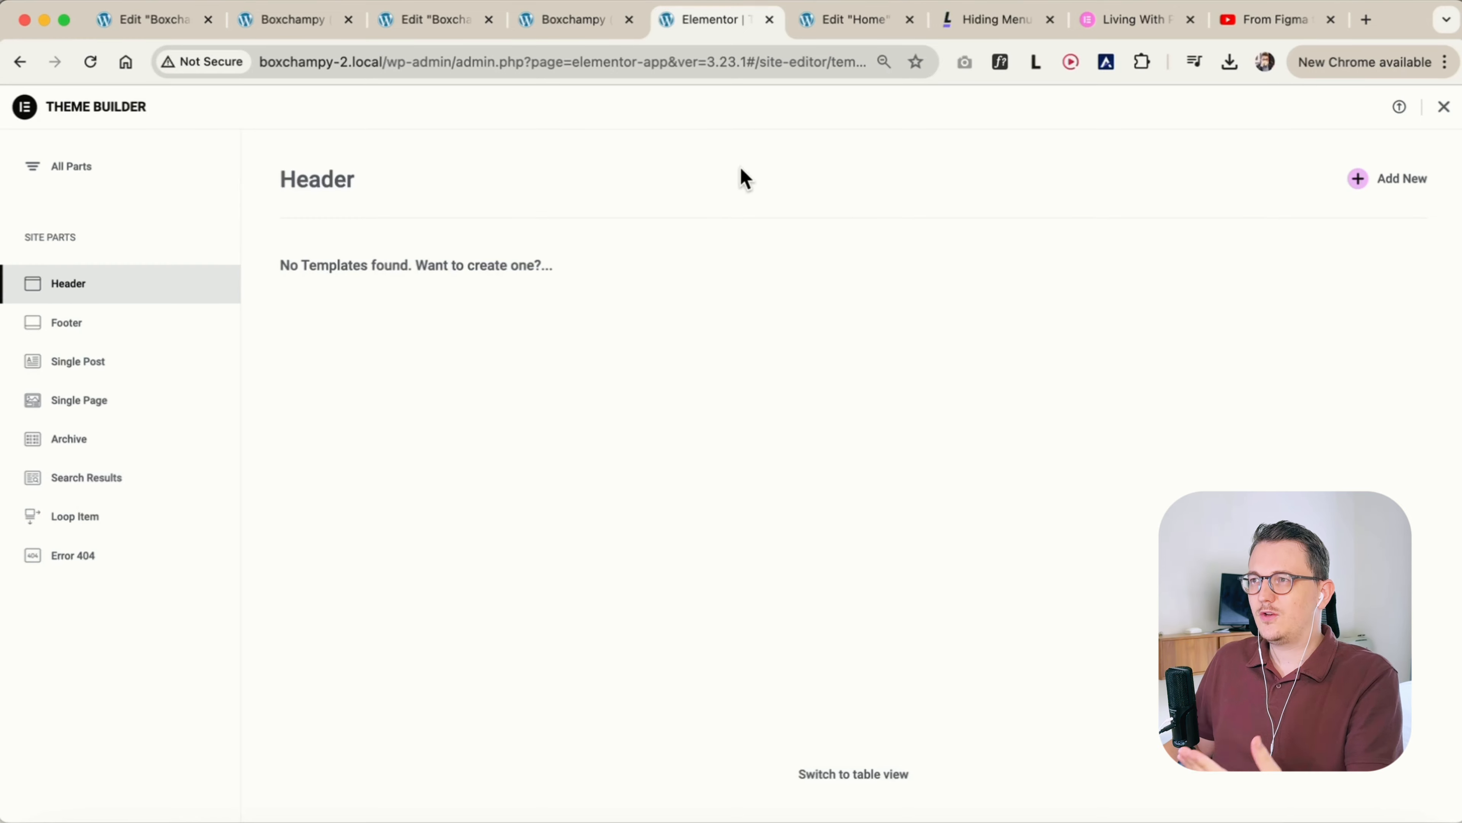
pyautogui.click(850, 19)
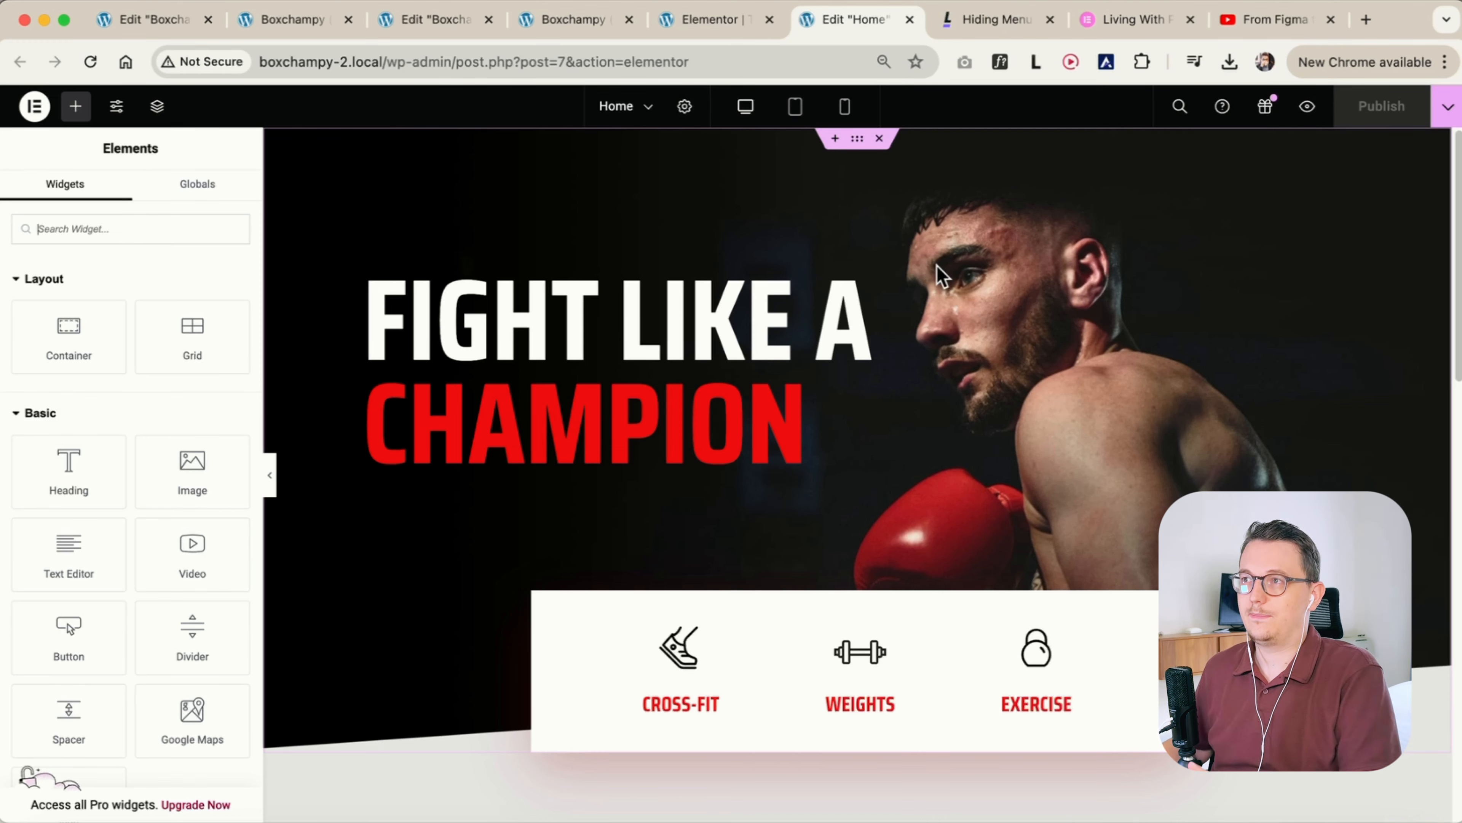
pyautogui.click(714, 23)
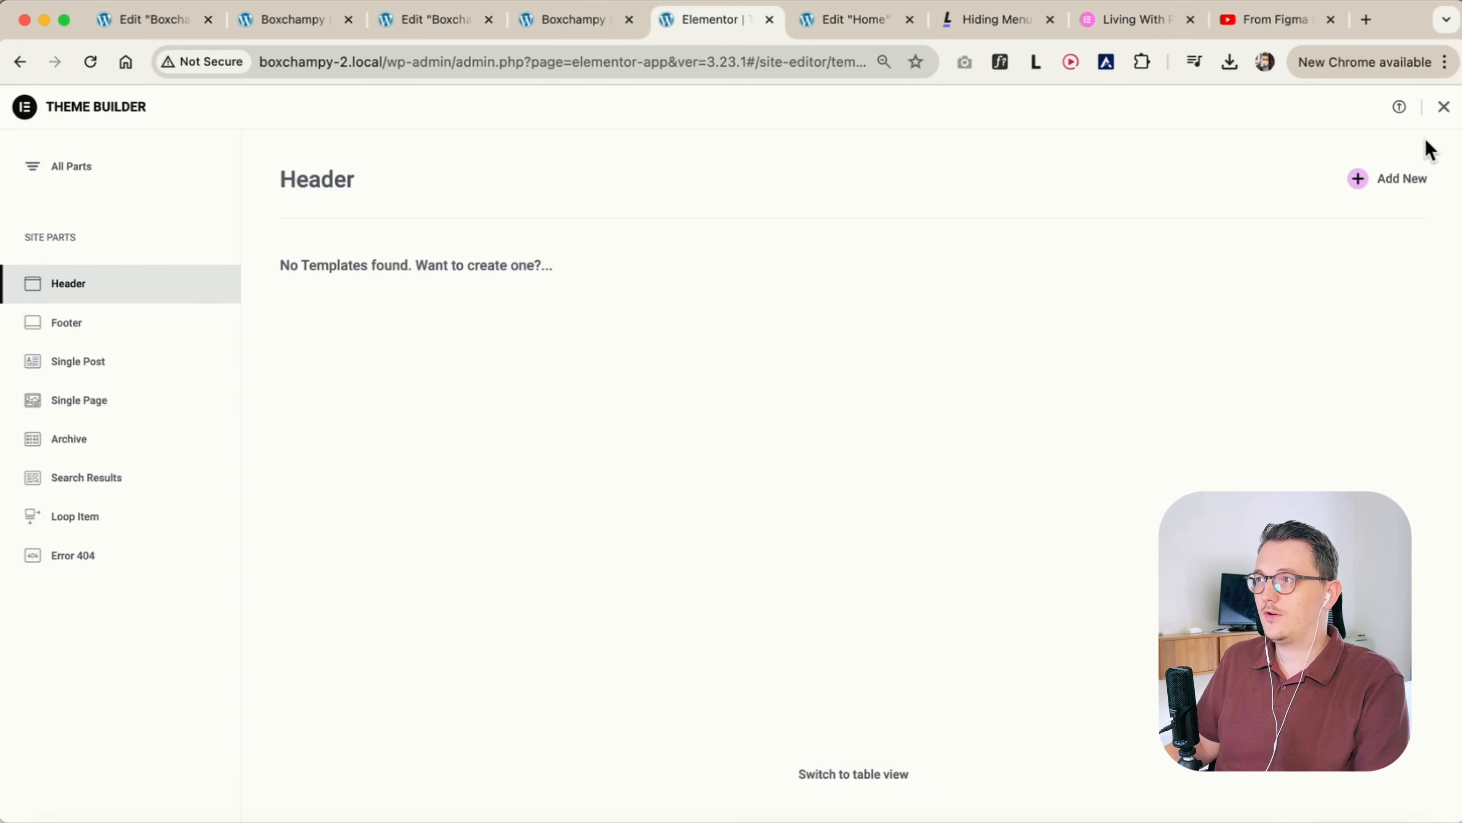
# Leave the Theme Builder to view the site's Pages list, the Home page in Elementor and the tutorial video
pyautogui.click(1443, 107)
pyautogui.click(56, 313)
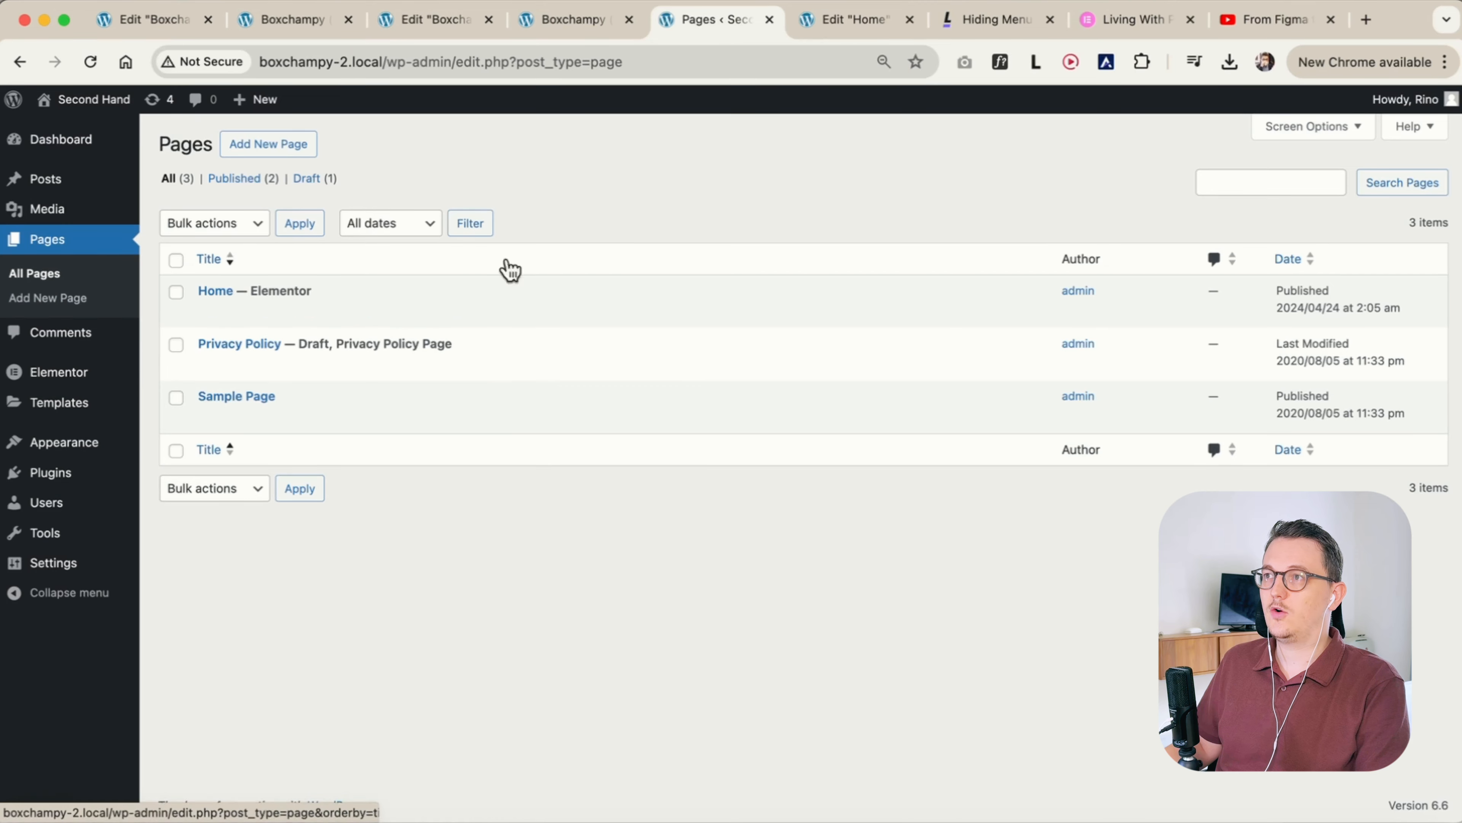
pyautogui.click(849, 20)
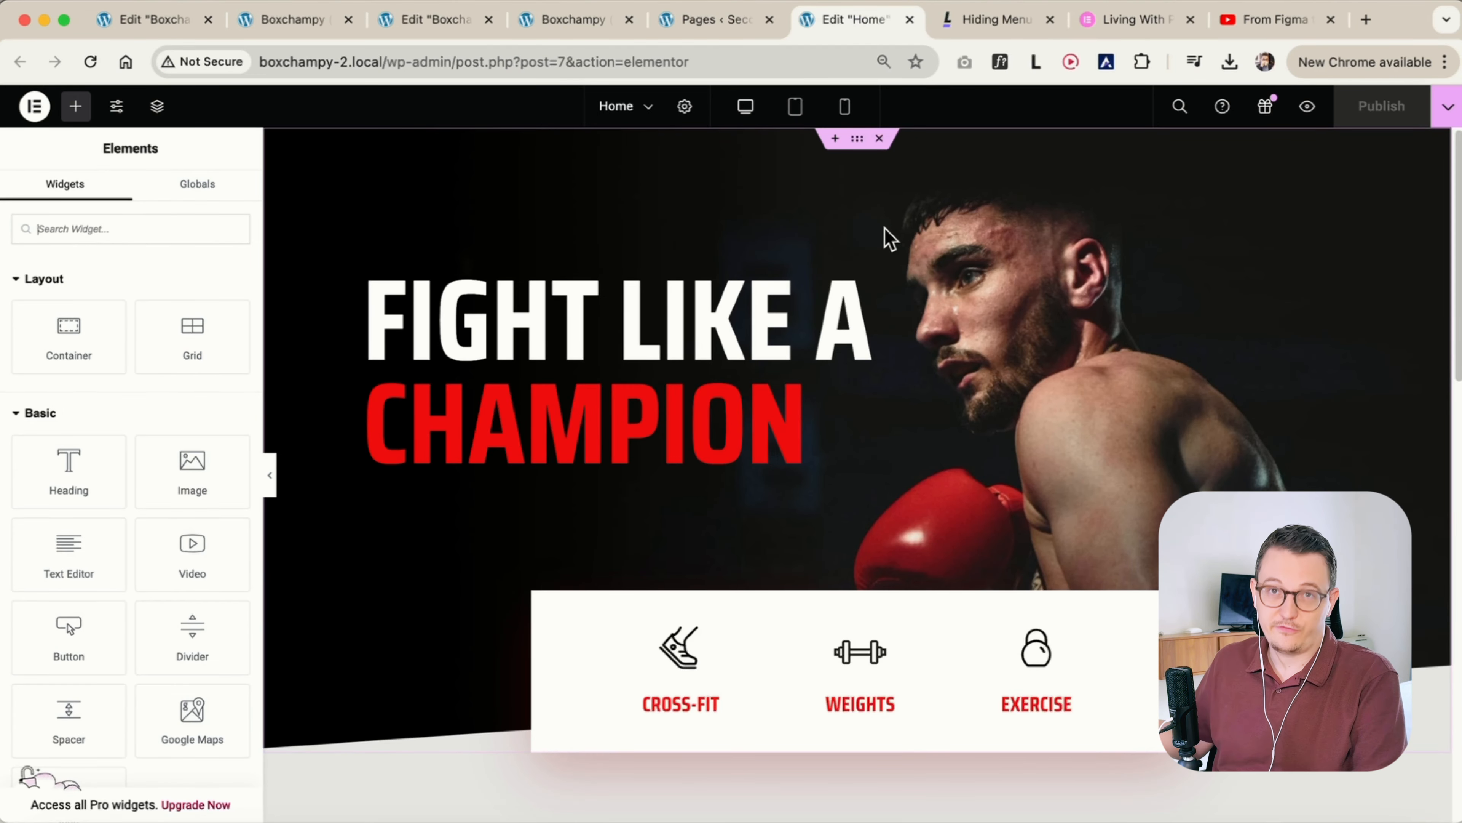
pyautogui.click(1263, 24)
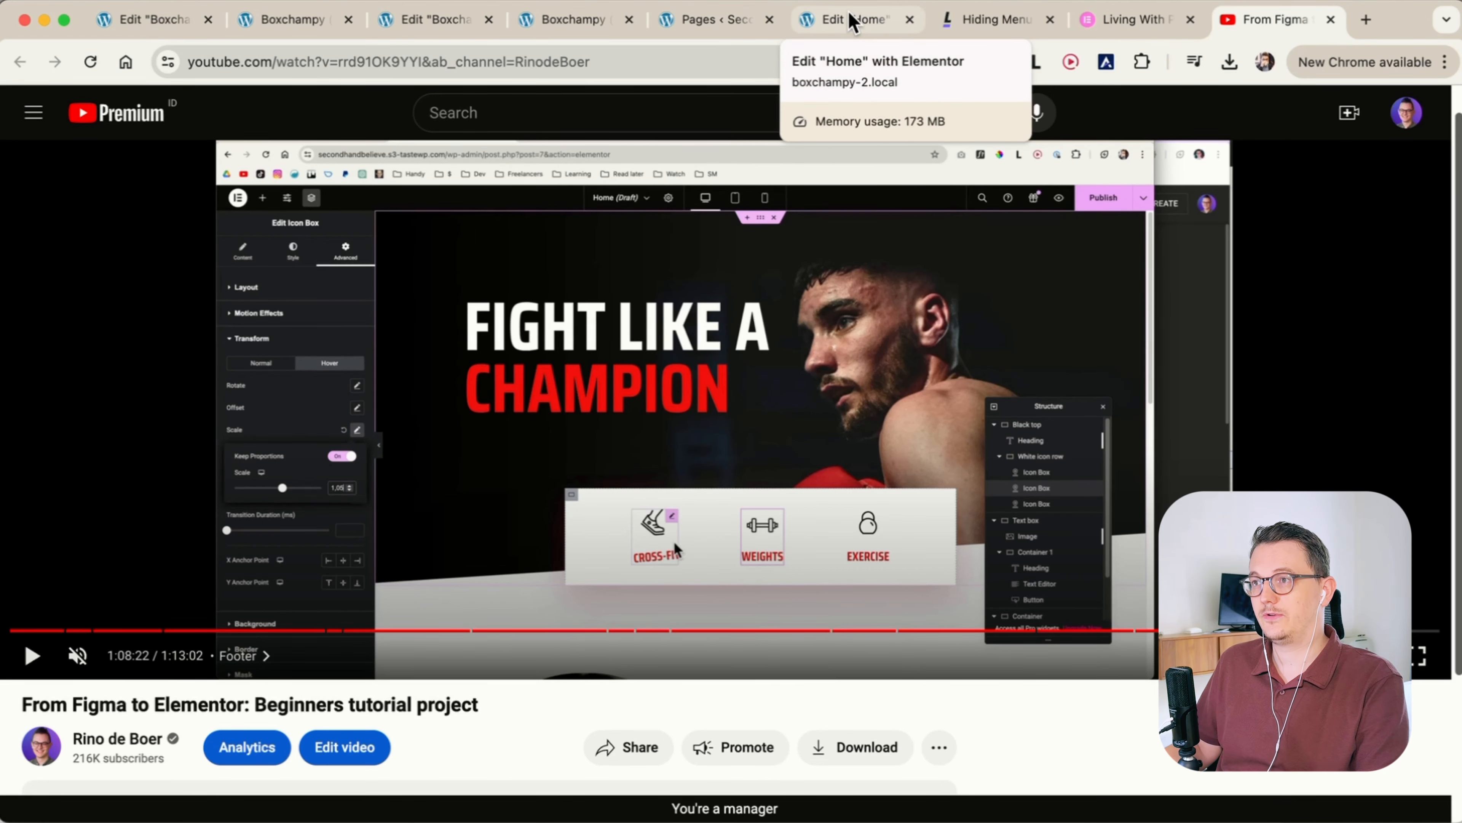
# Add a flexbox container with a horizontal row structure above the hero section of the Home page
pyautogui.click(846, 21)
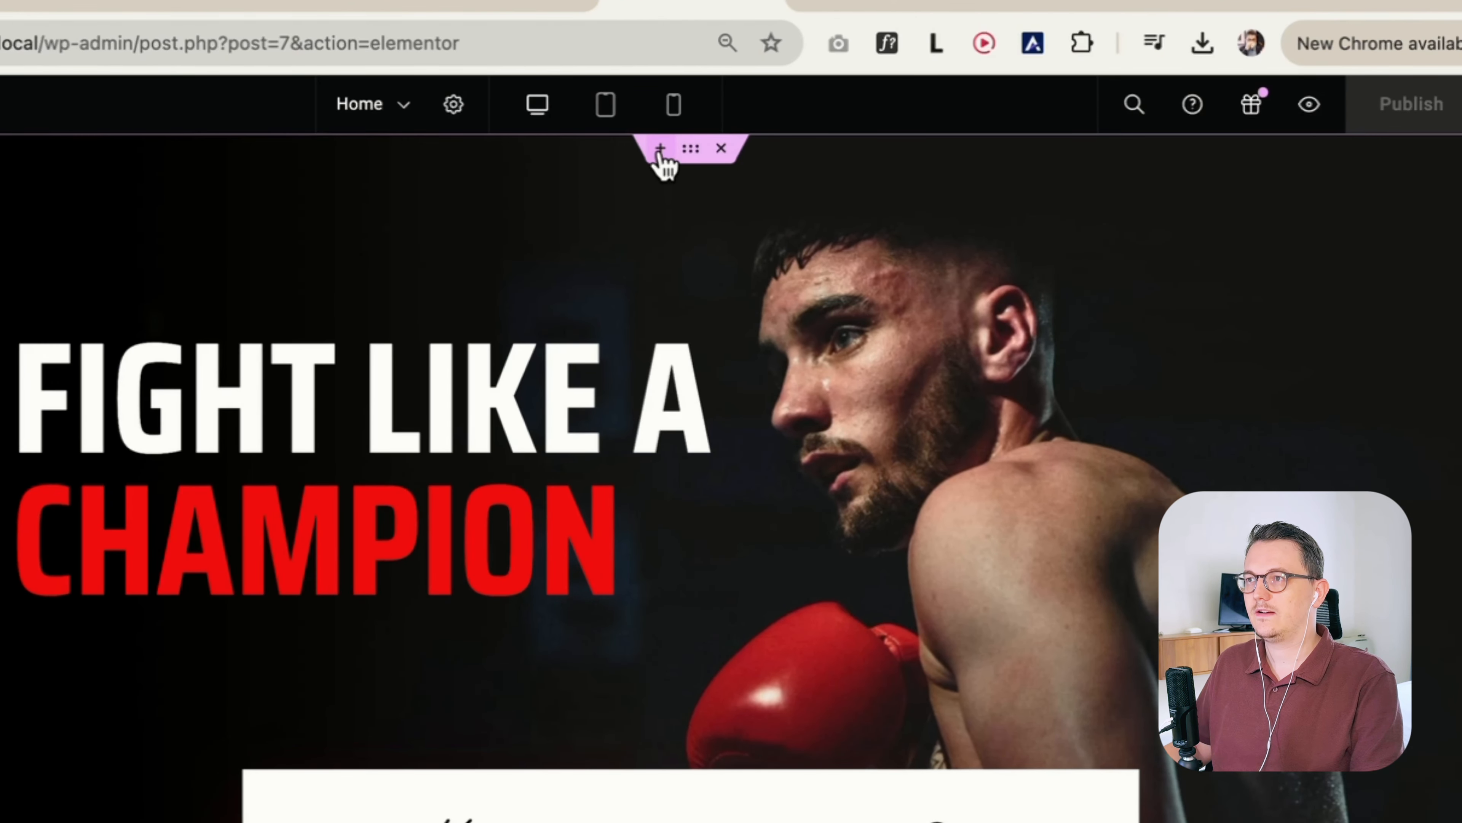
pyautogui.click(660, 151)
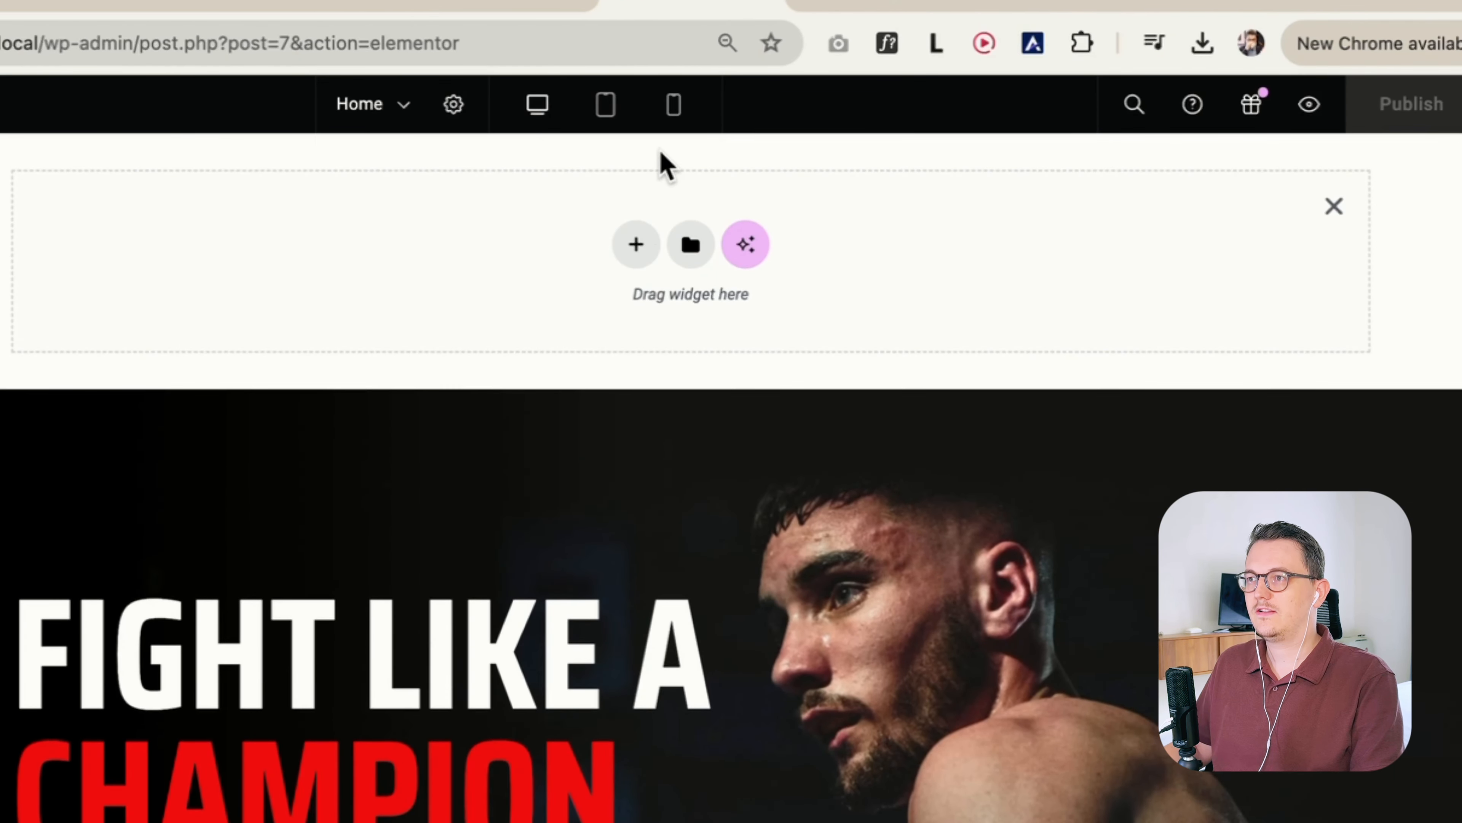
pyautogui.click(634, 243)
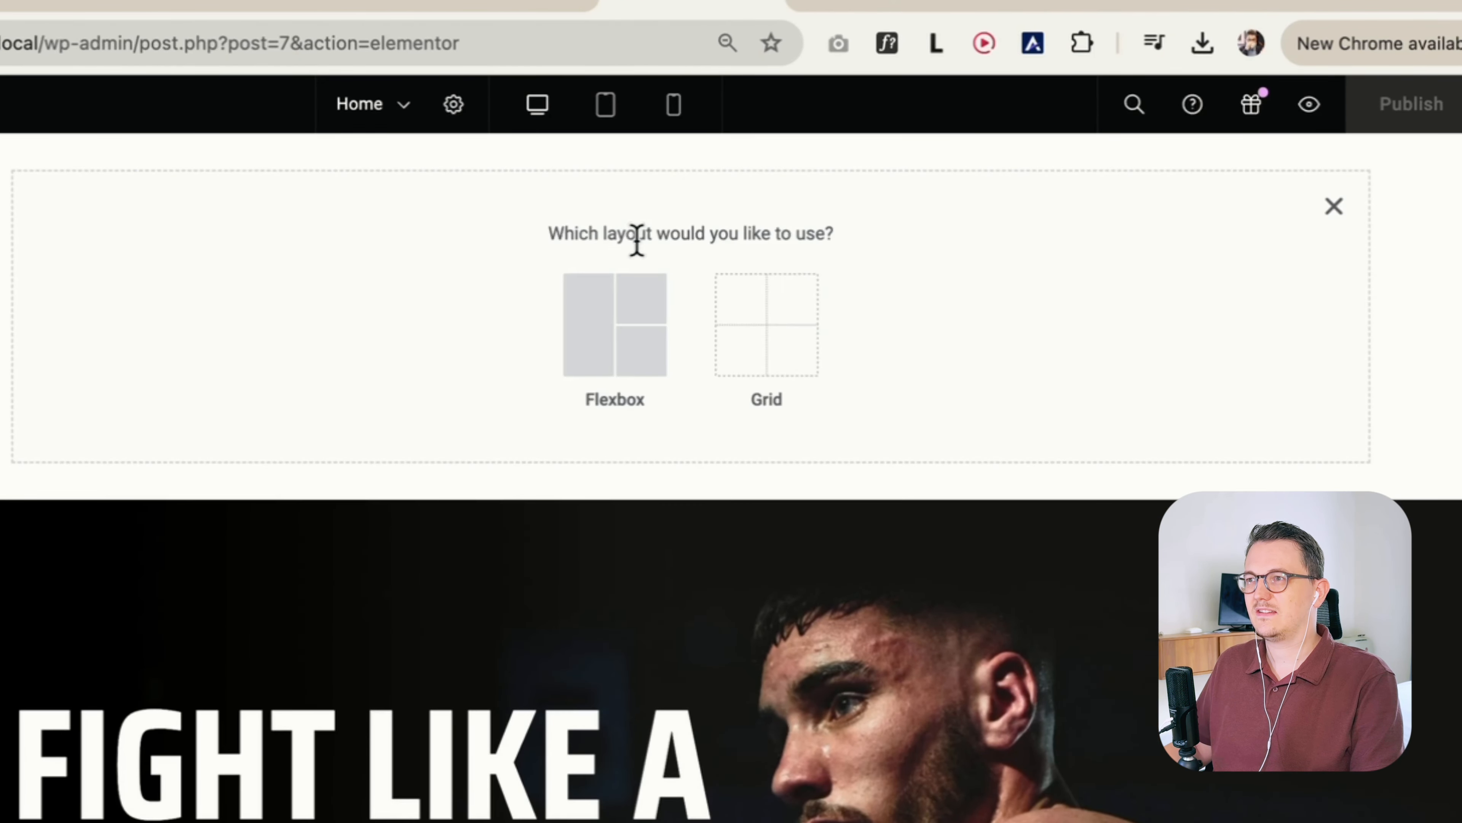
pyautogui.click(596, 348)
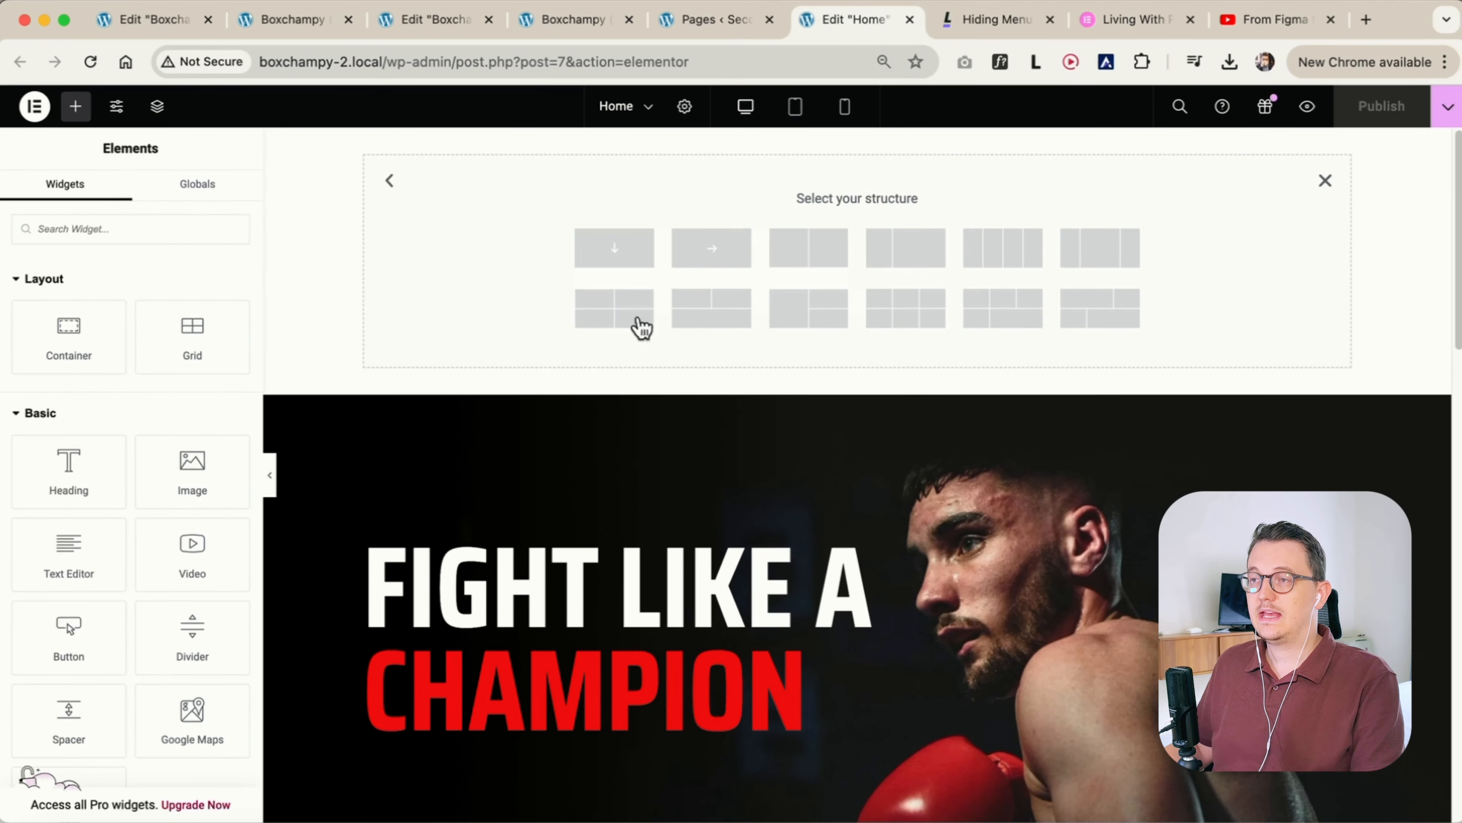
pyautogui.click(714, 256)
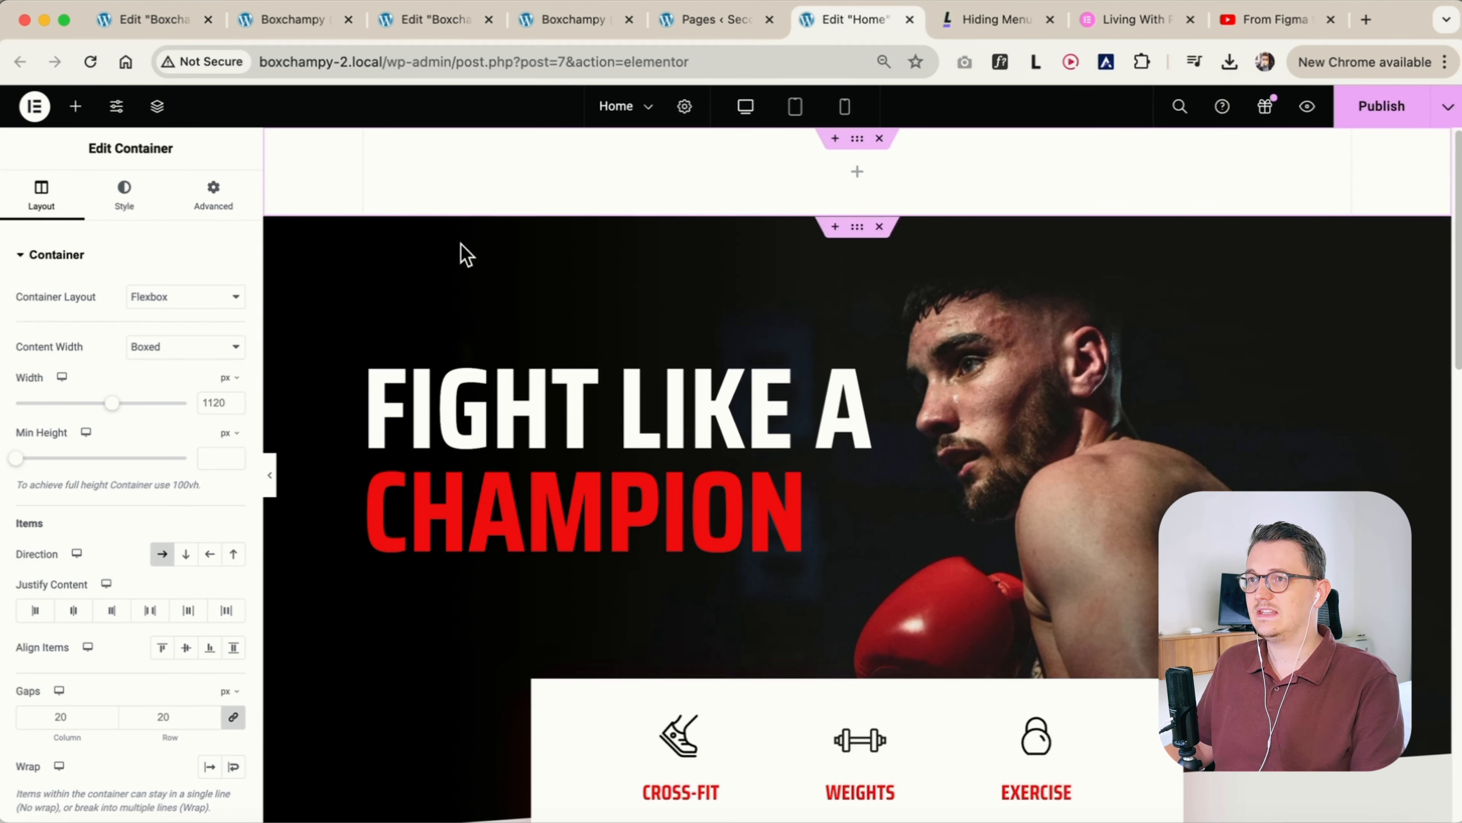
# Add an Image widget to the new container and choose Logo.svg from the media library as its image
pyautogui.click(75, 106)
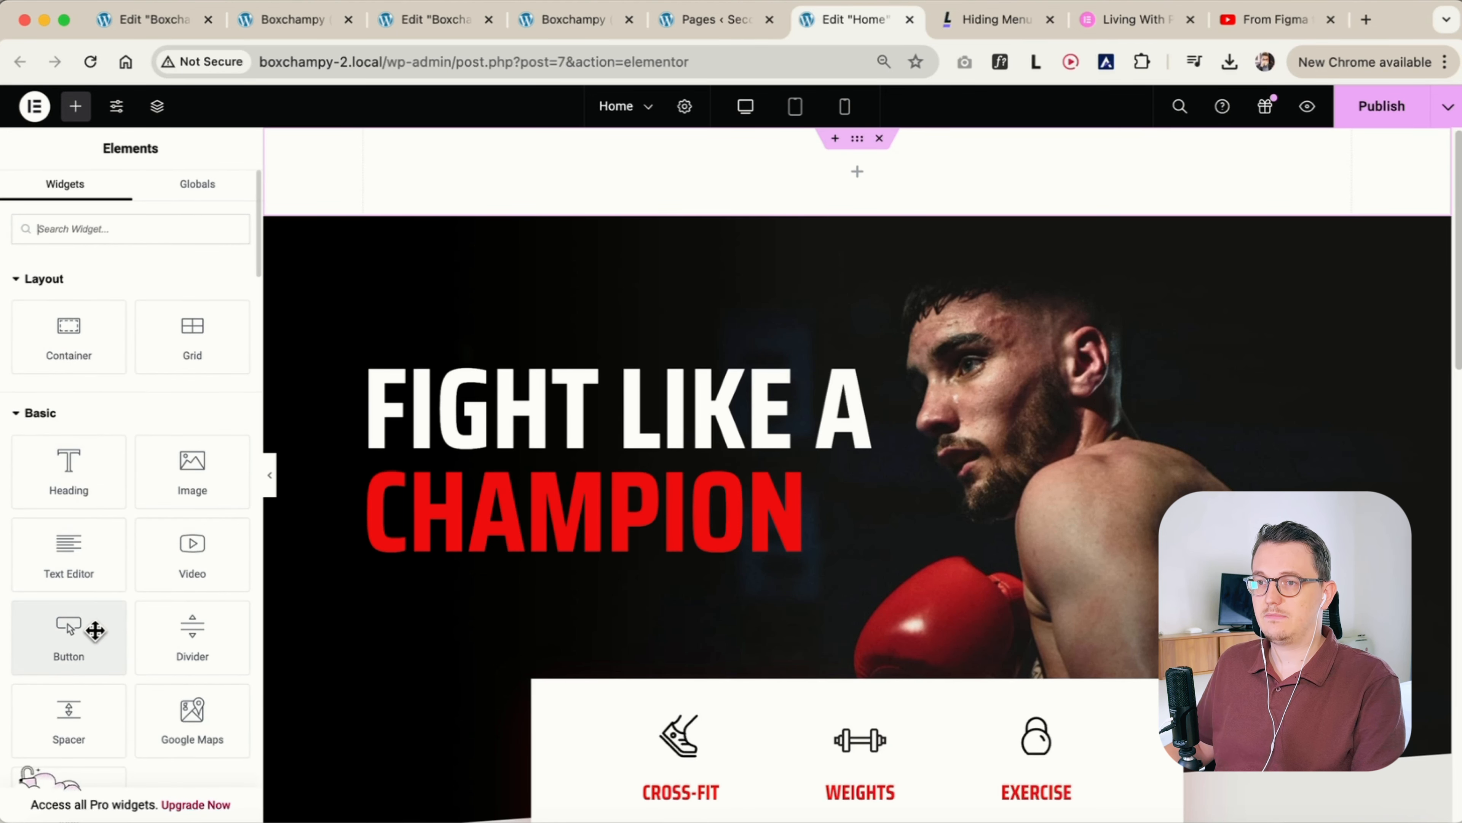
pyautogui.moveTo(184, 473); pyautogui.dragTo(458, 196)
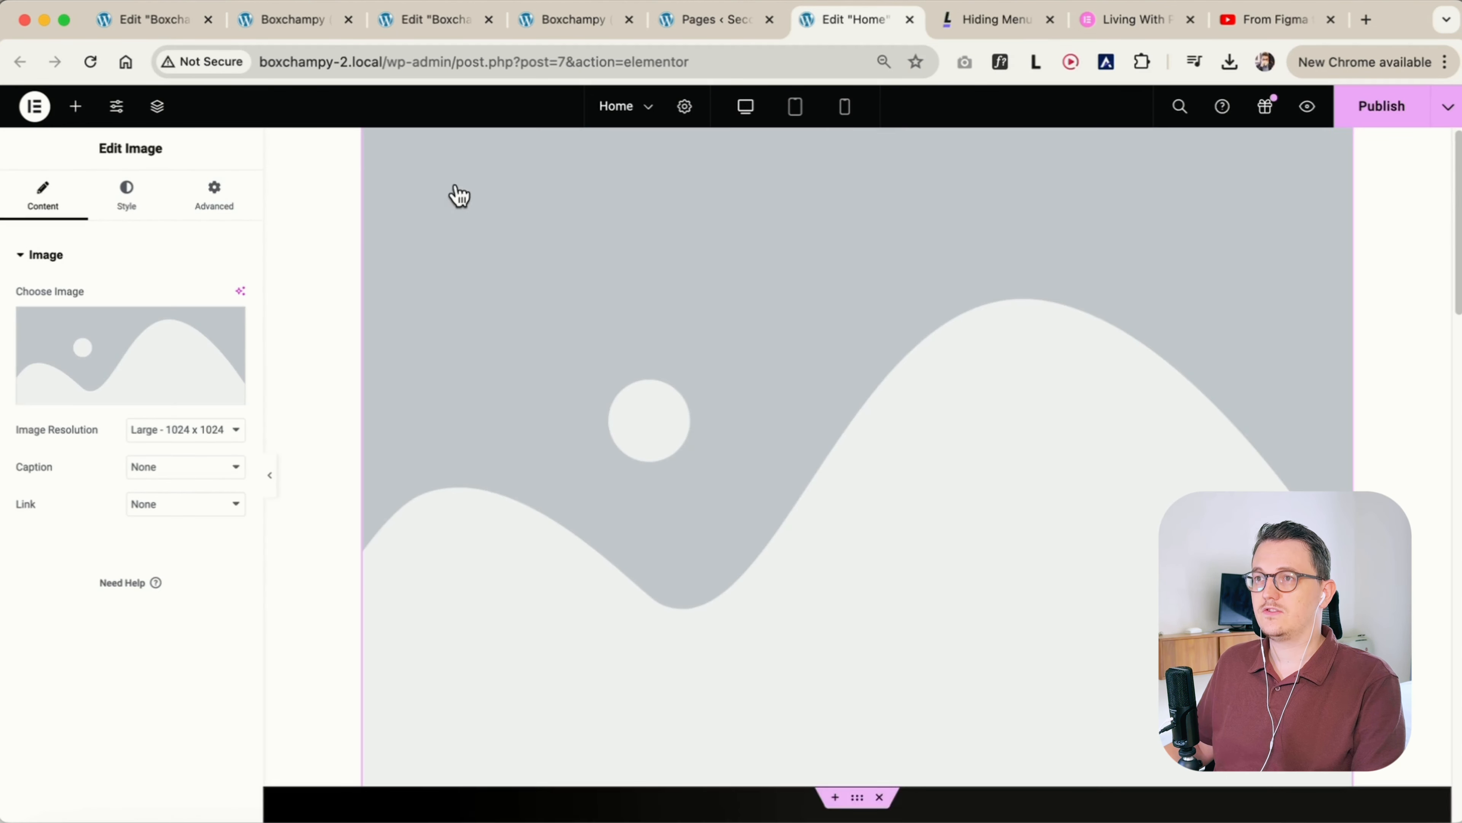
pyautogui.click(76, 105)
pyautogui.write('site')
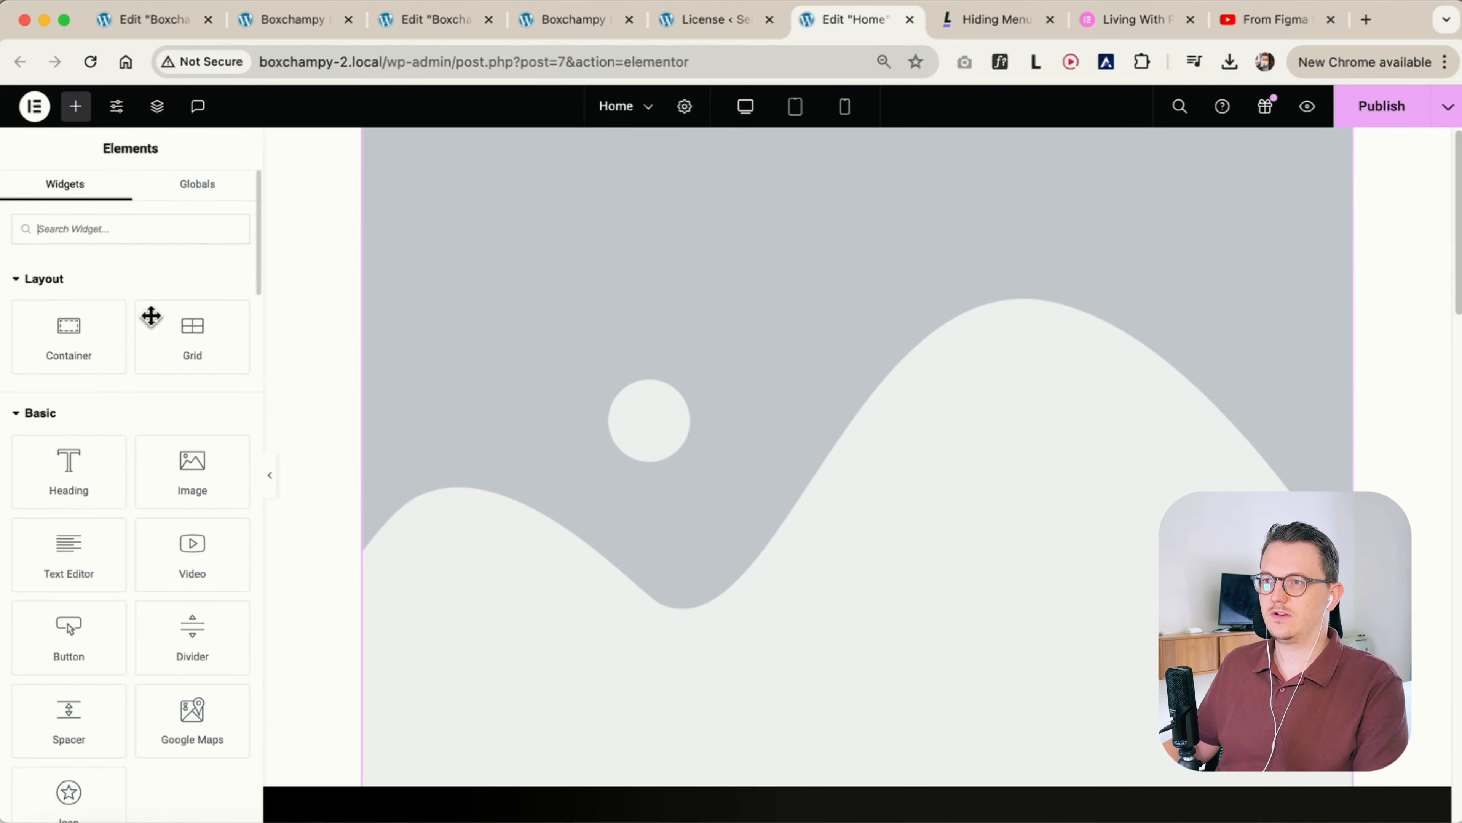
pyautogui.click(418, 360)
pyautogui.click(67, 351)
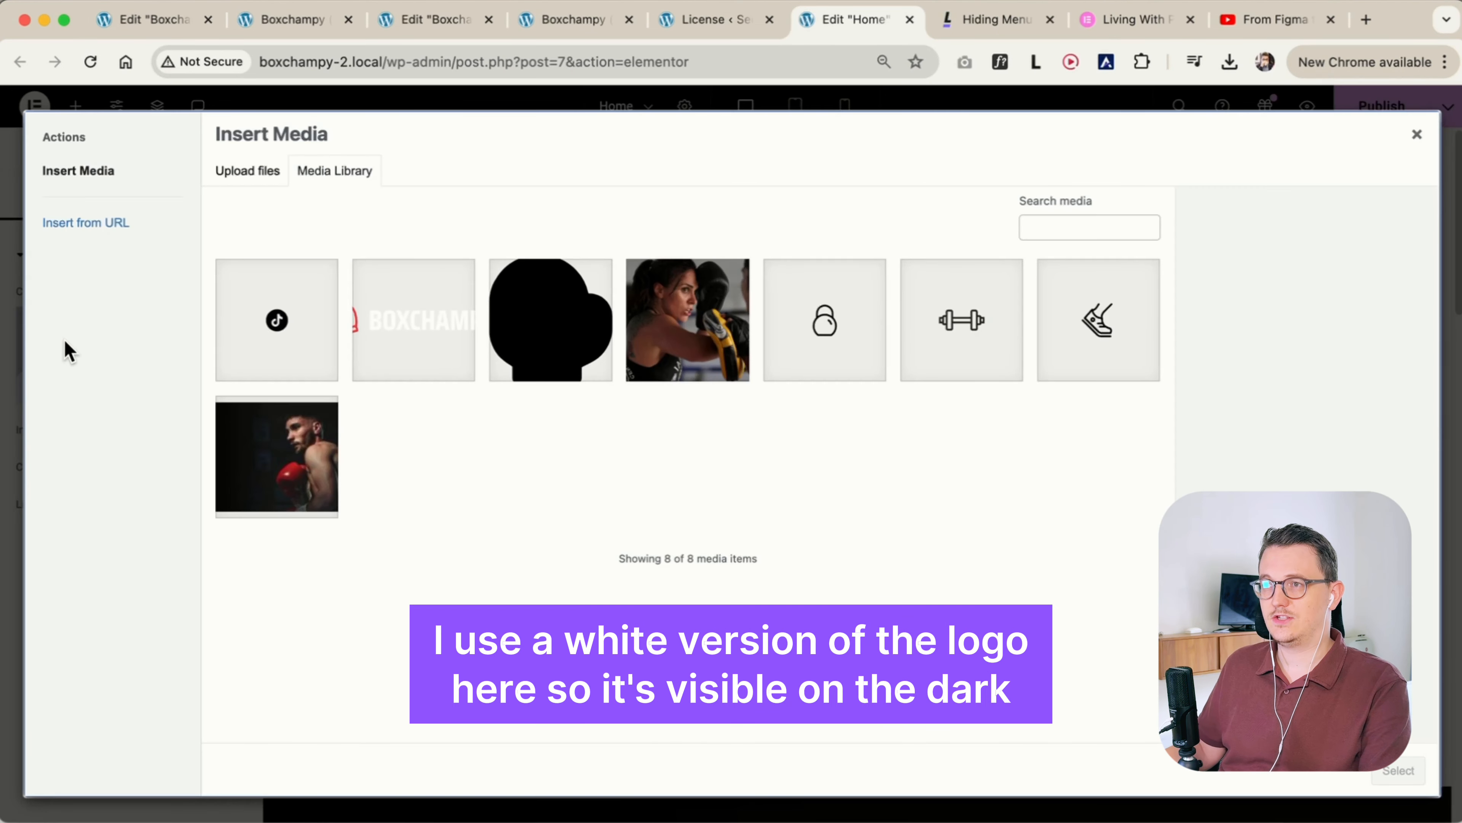
pyautogui.click(394, 358)
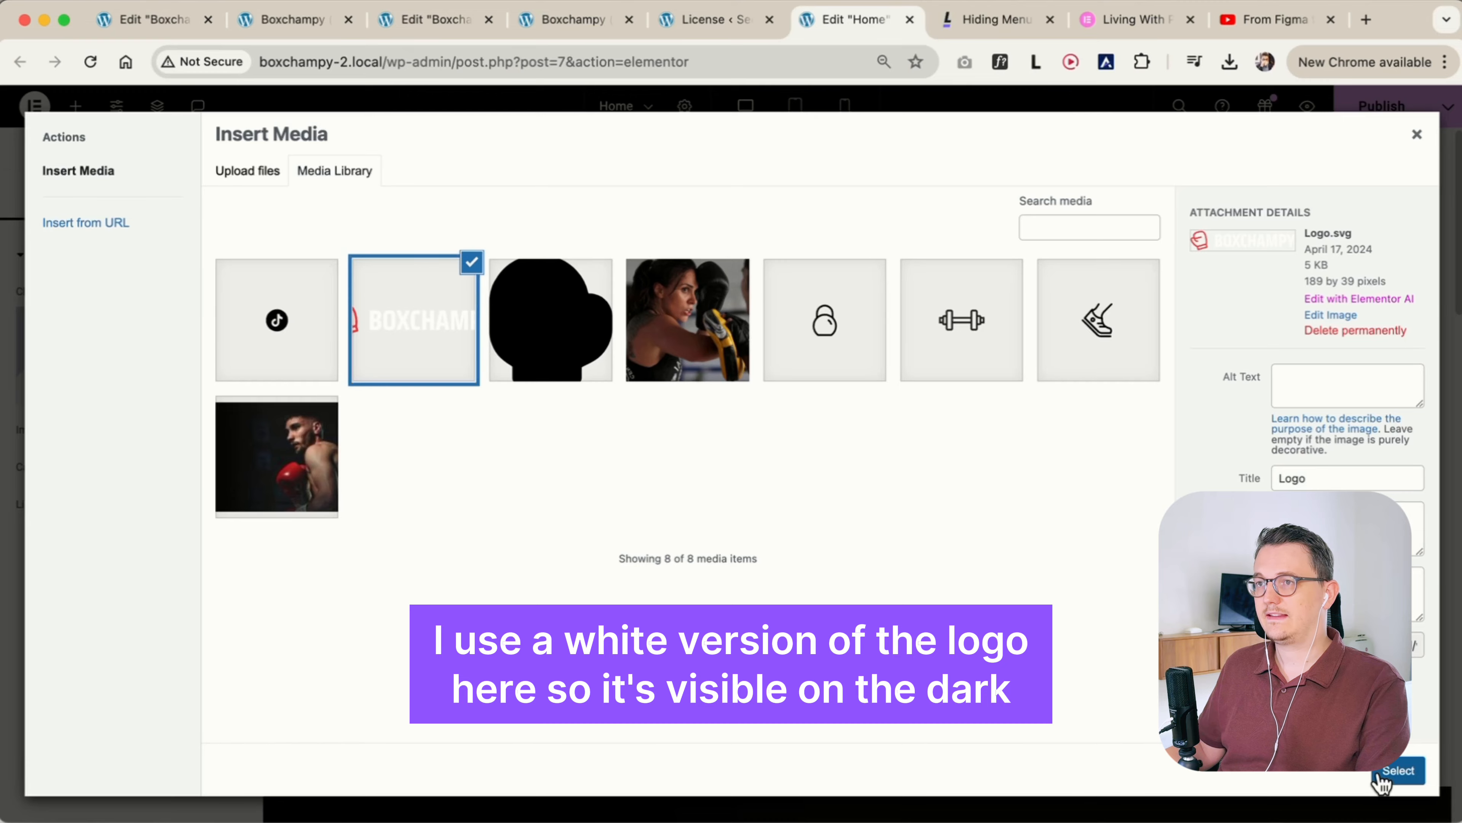
pyautogui.click(1397, 771)
# Search the Elementor widgets for "menu"
pyautogui.click(76, 105)
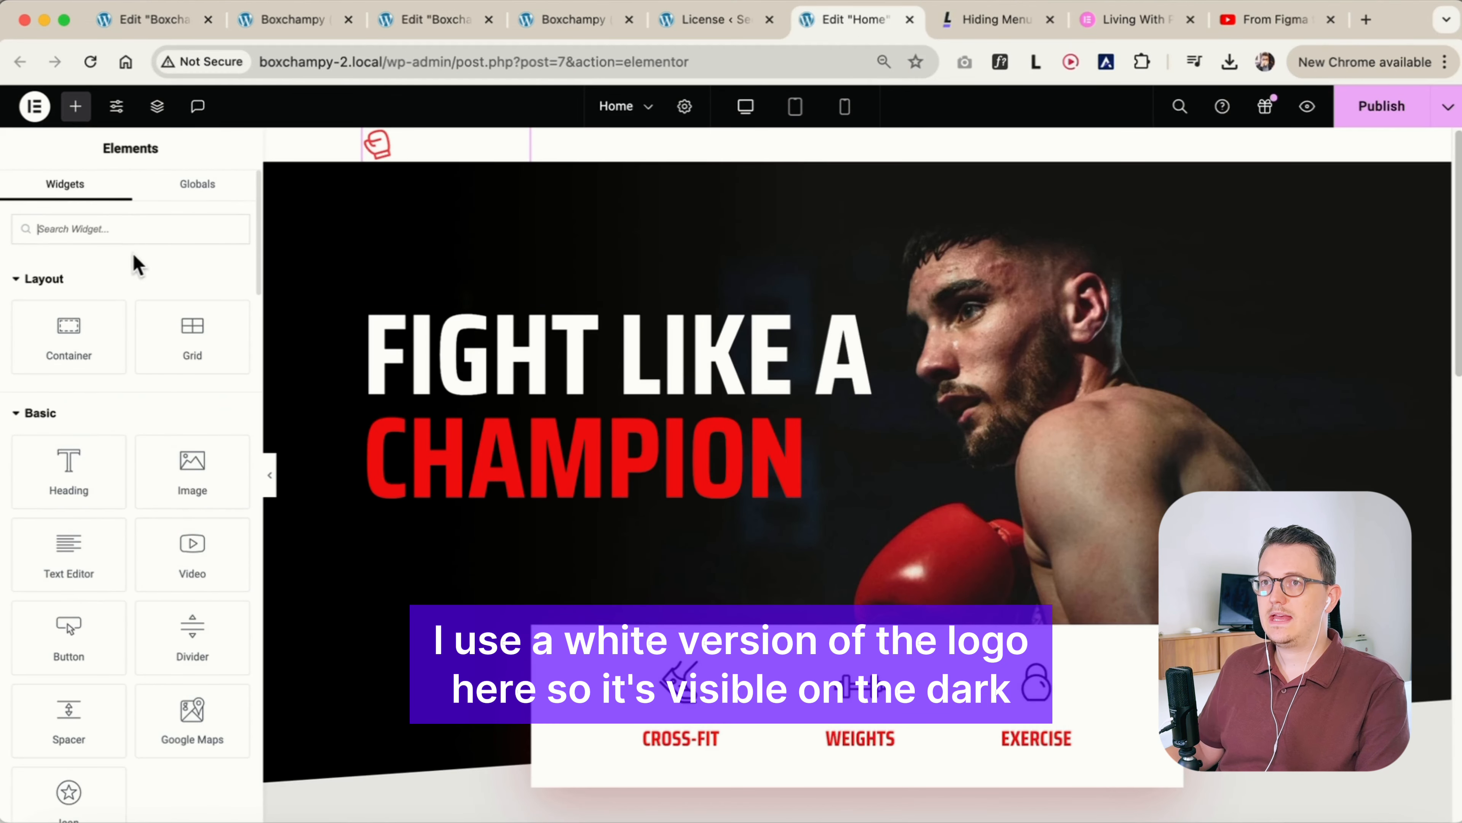
pyautogui.click(132, 230)
pyautogui.write('menu')
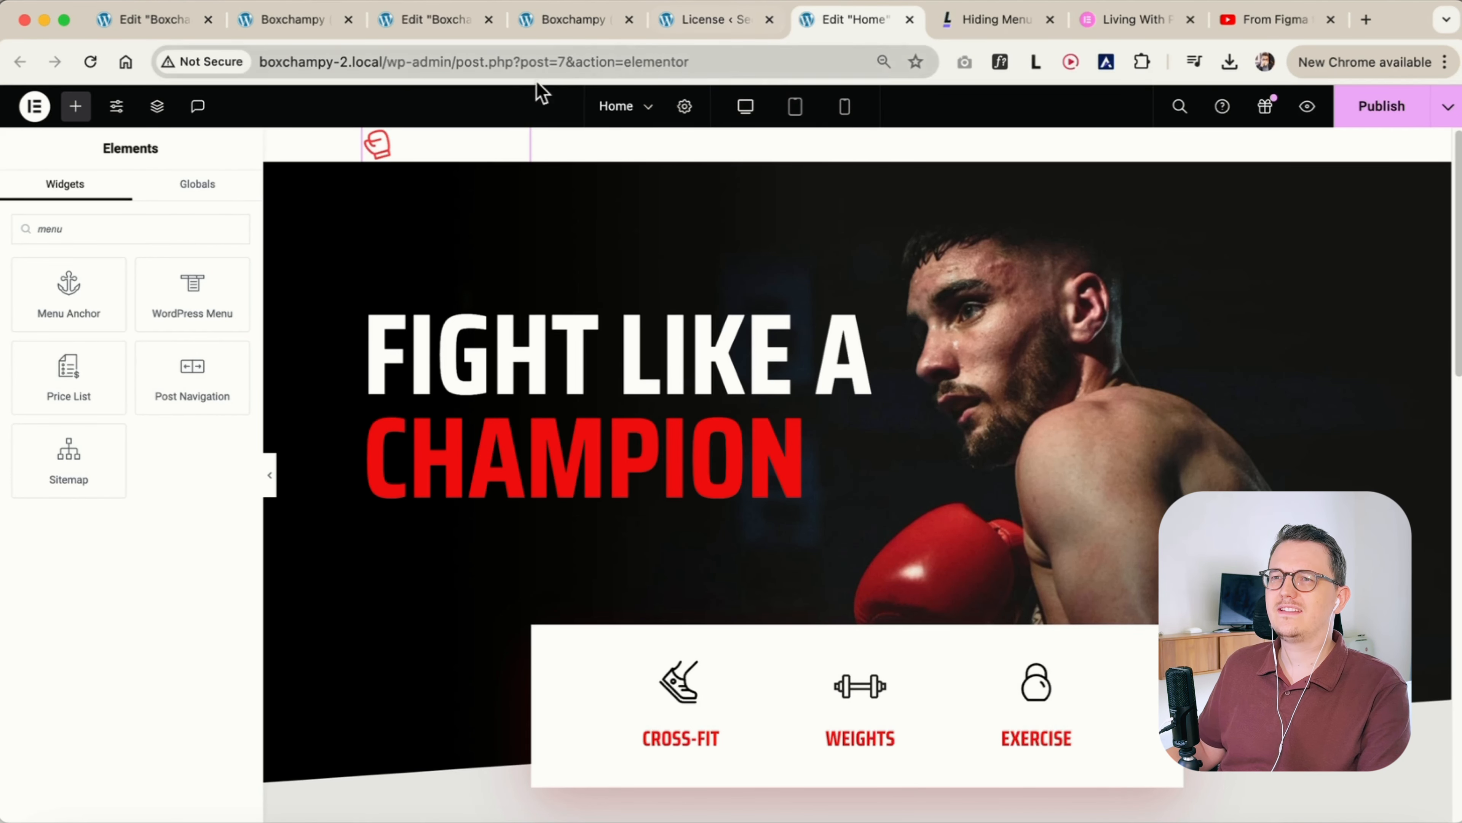
# Go to the WordPress dashboard and open the Features section of the Elementor settings
pyautogui.click(40, 110)
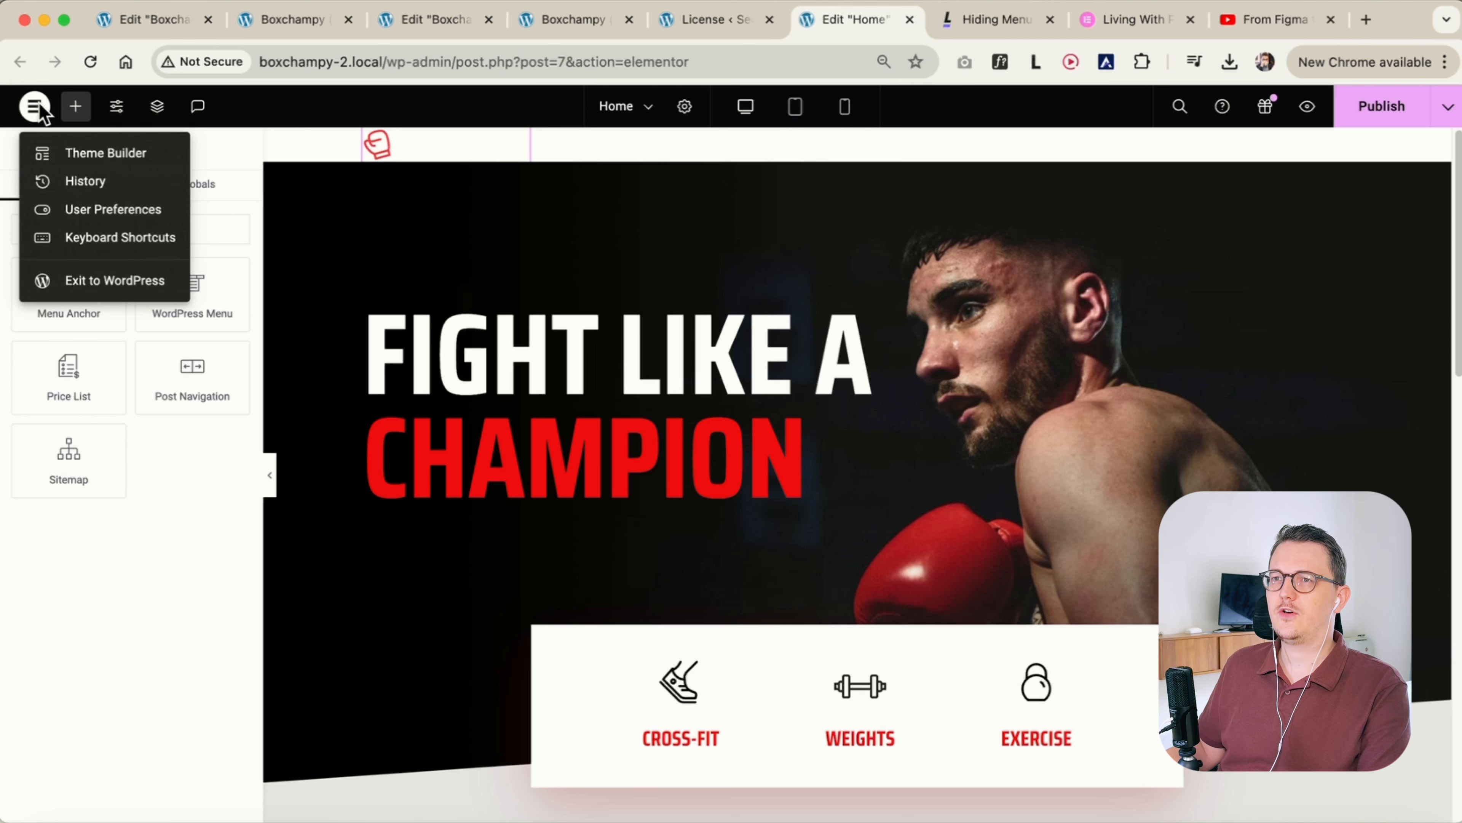
pyautogui.click(91, 282)
pyautogui.click(898, 22)
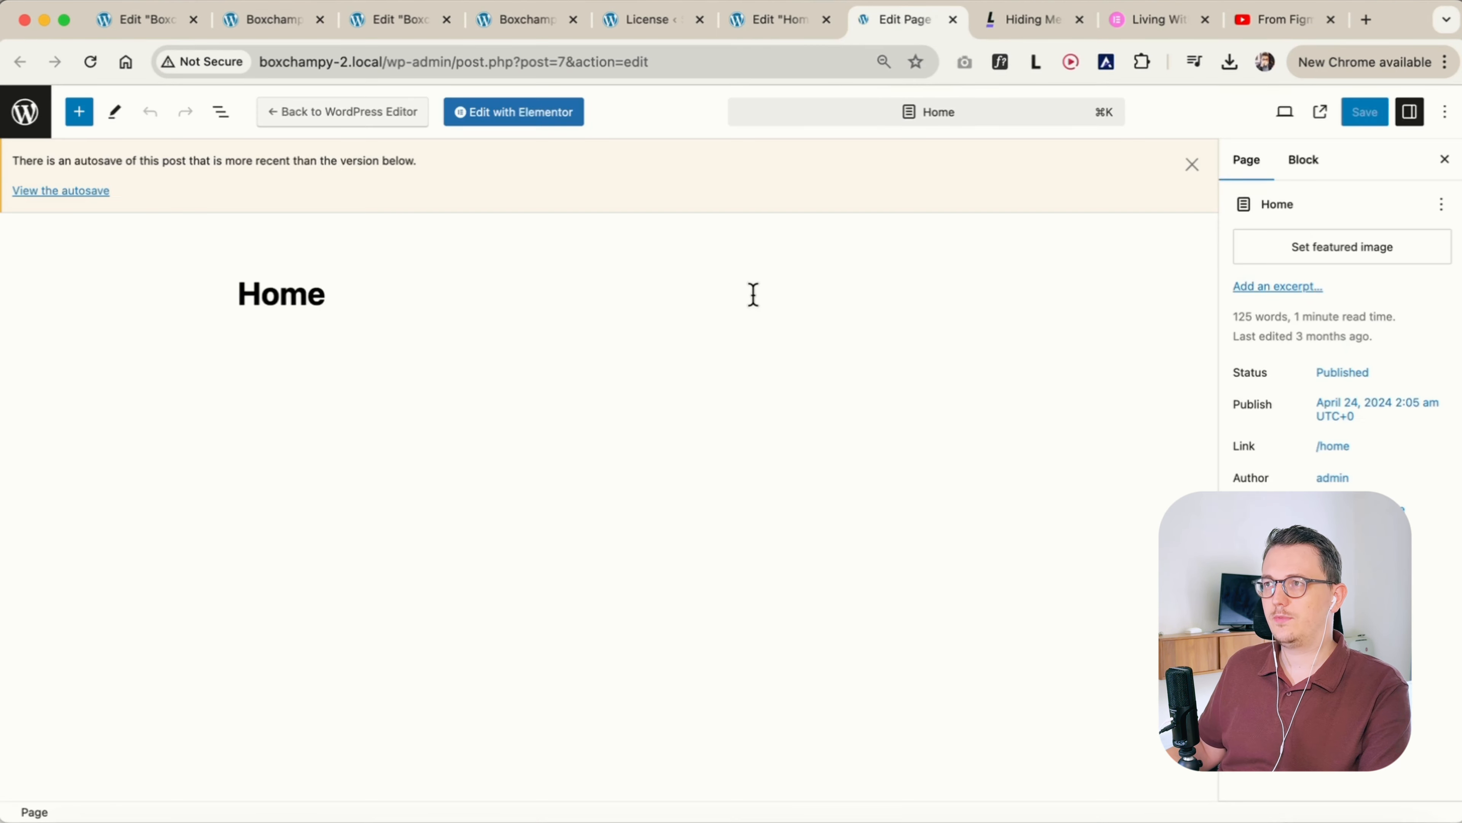
pyautogui.click(26, 111)
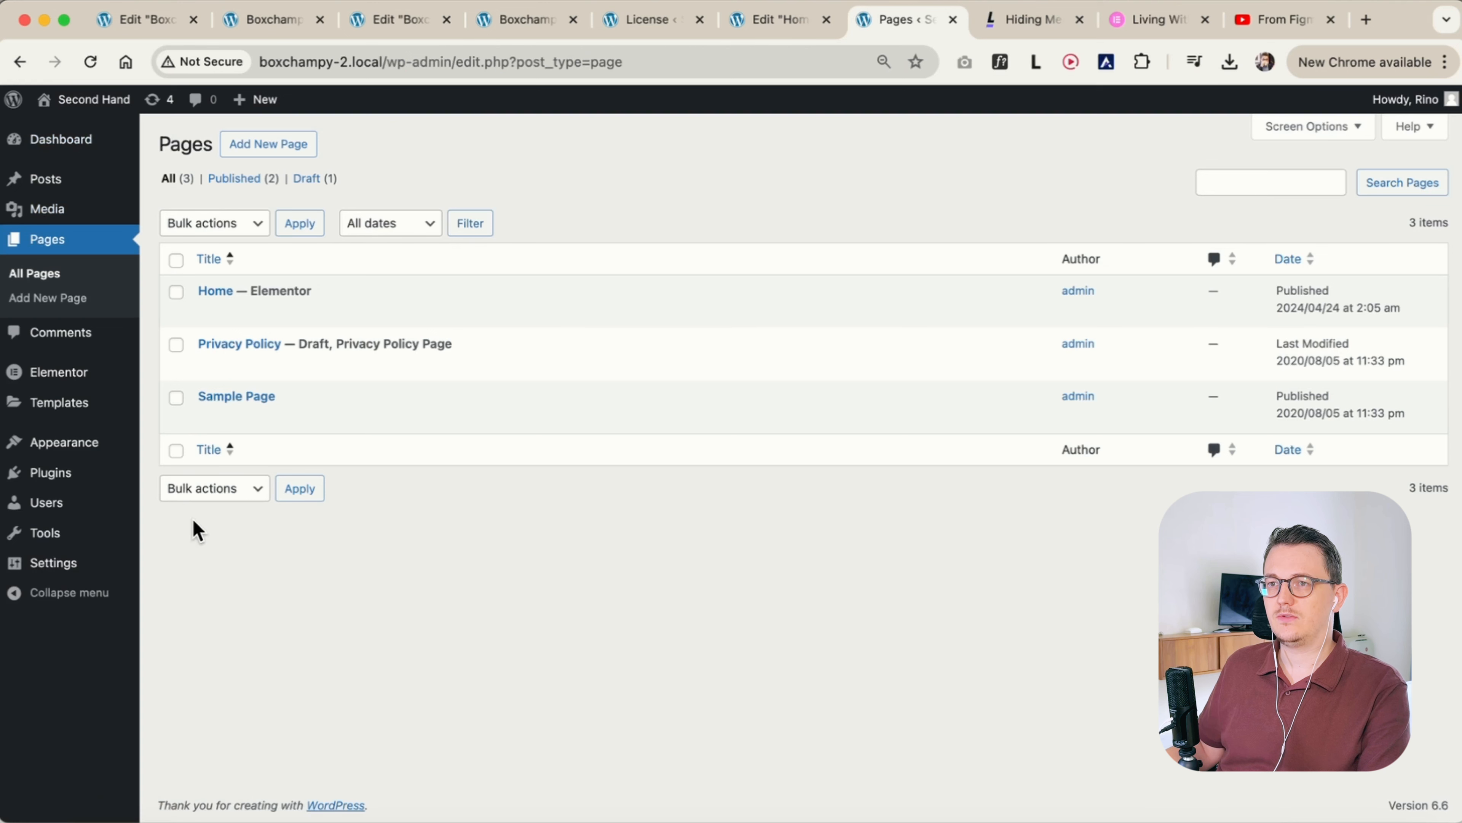
pyautogui.moveTo(72, 385)
pyautogui.click(179, 404)
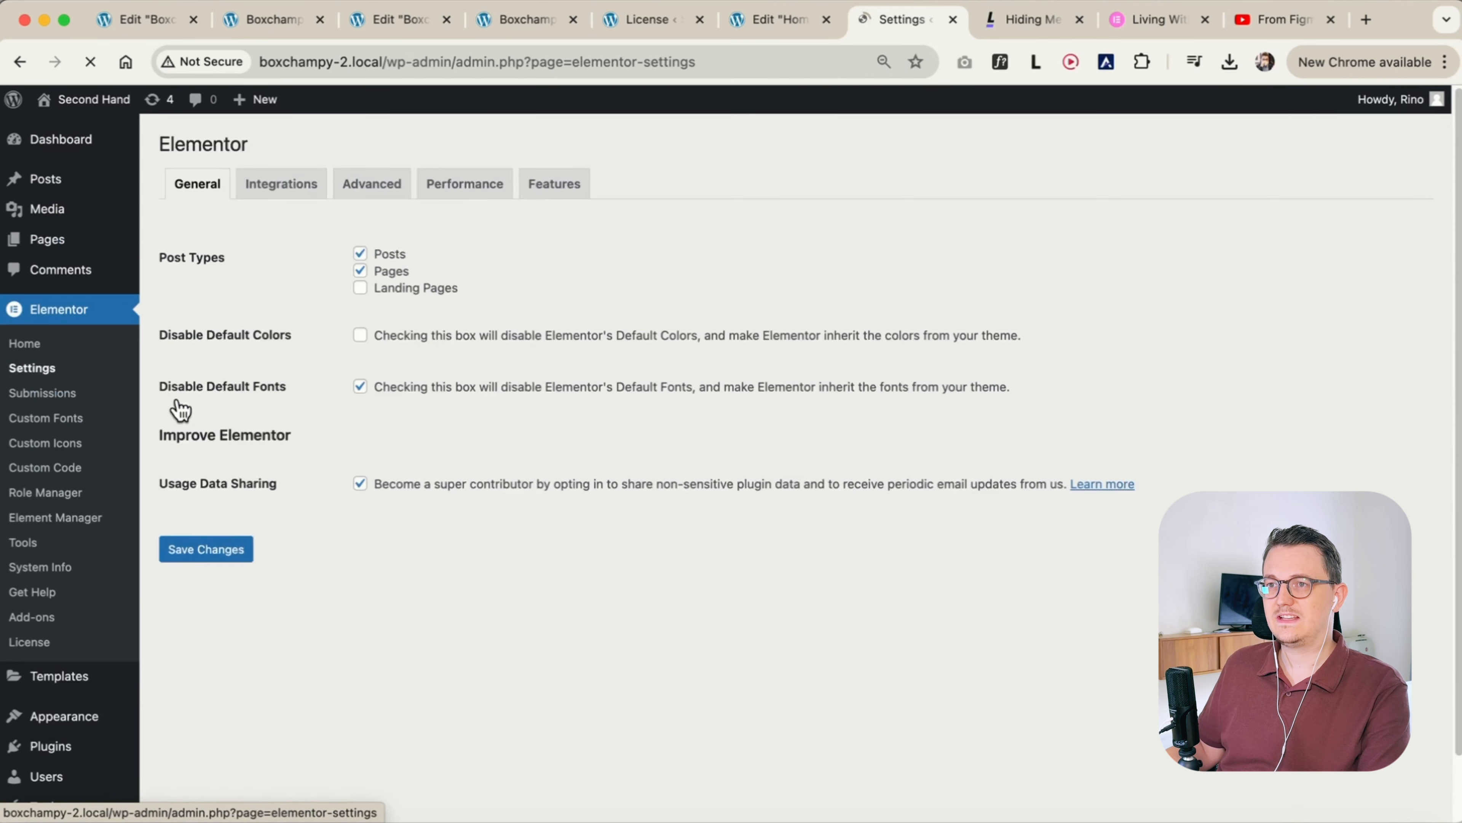
pyautogui.click(570, 202)
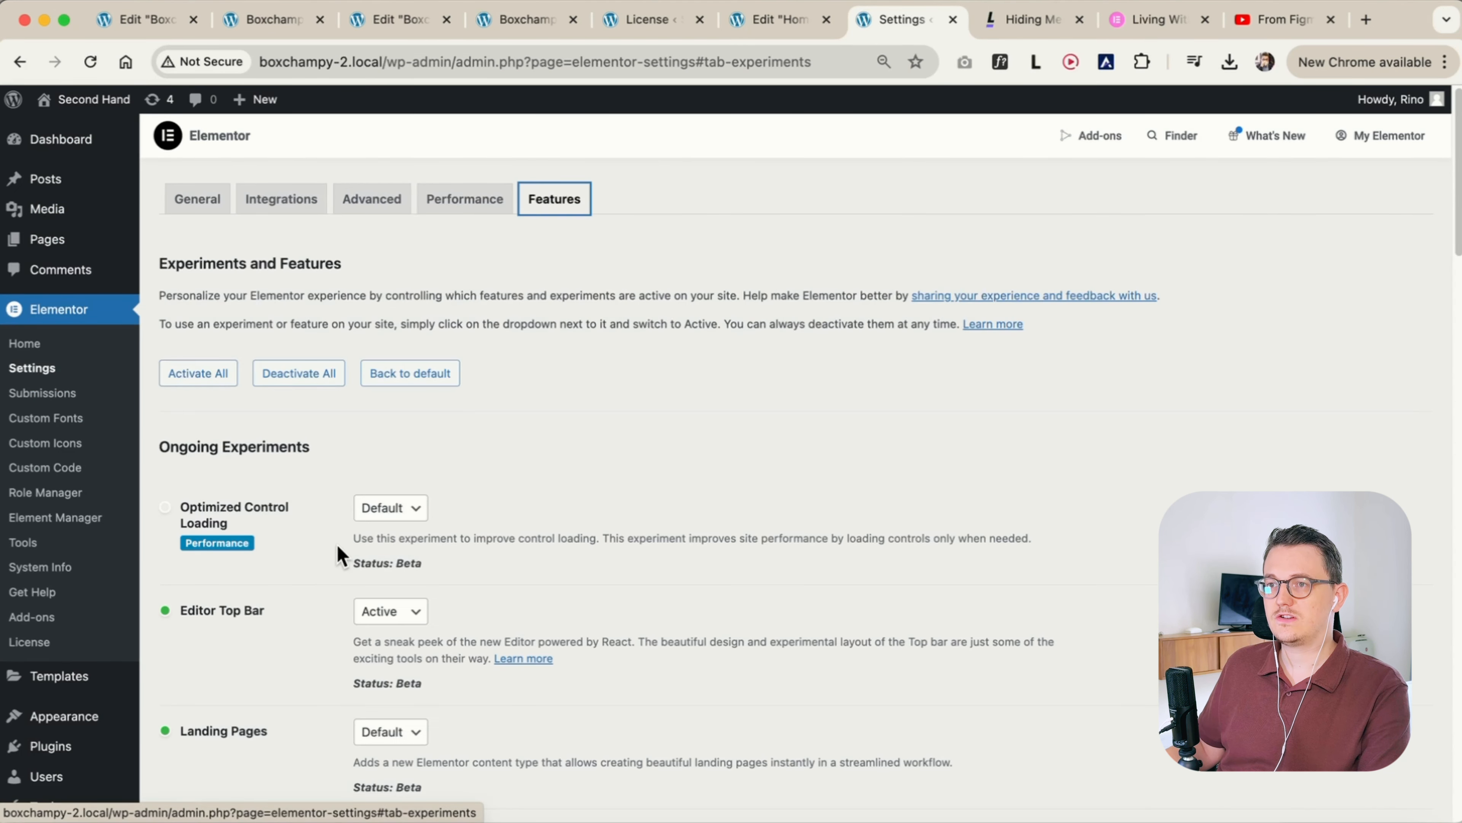
# Find the Menu experiment on the Features page by searching the page for "menu"
pyautogui.press('super+f')
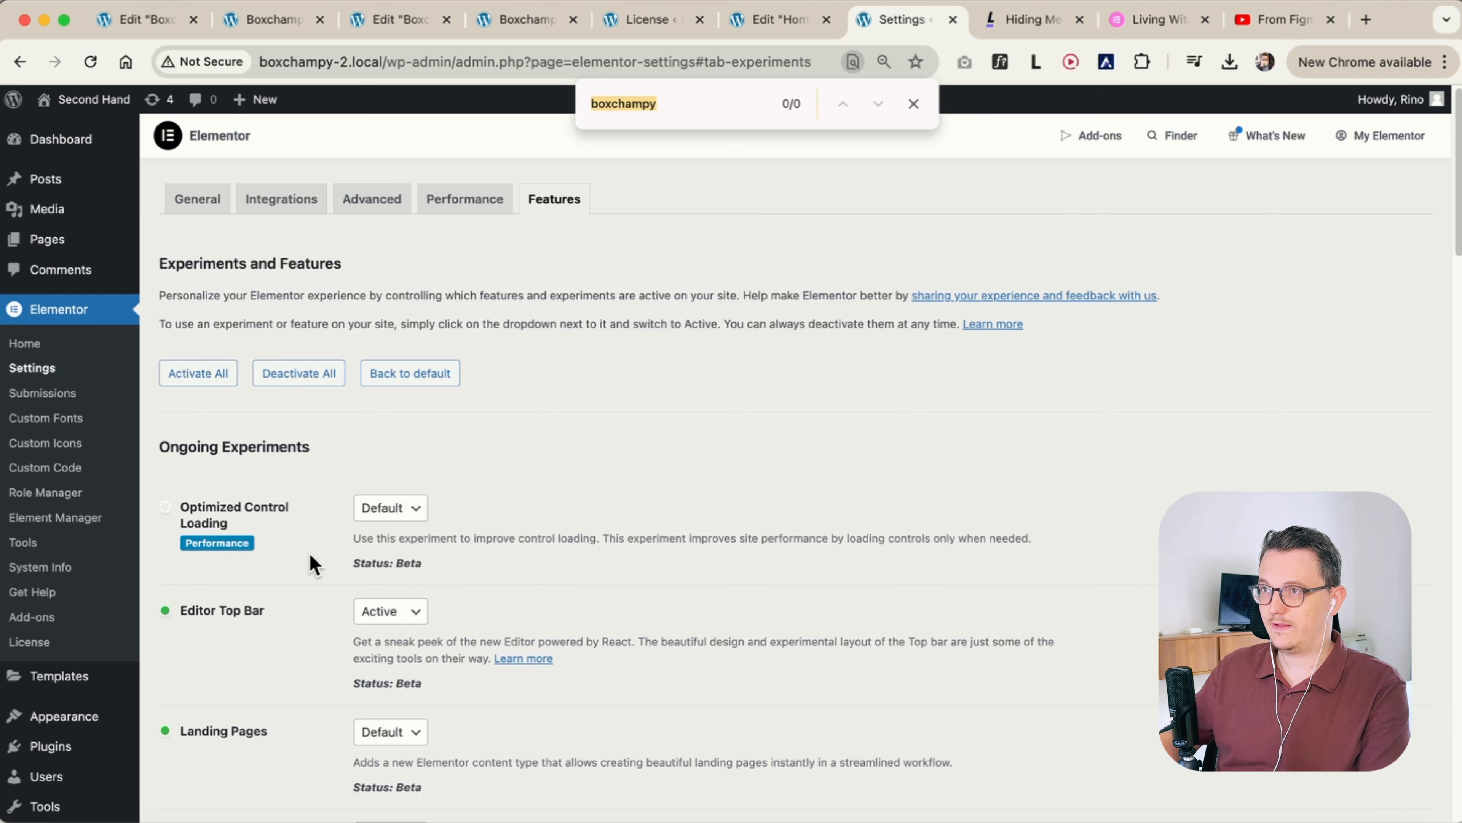
pyautogui.write('menu')
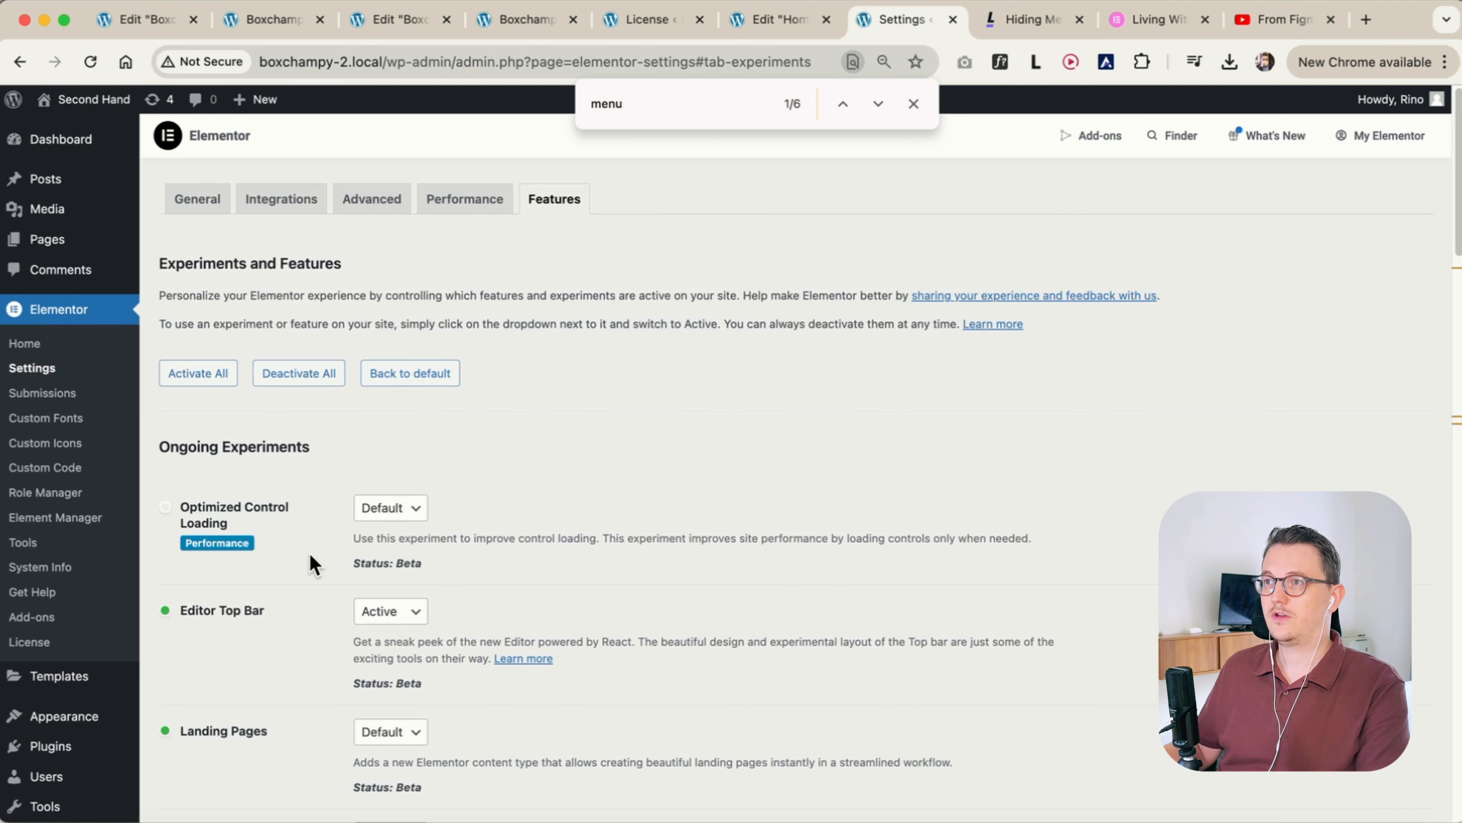
pyautogui.press('Return')
pyautogui.press('Return')
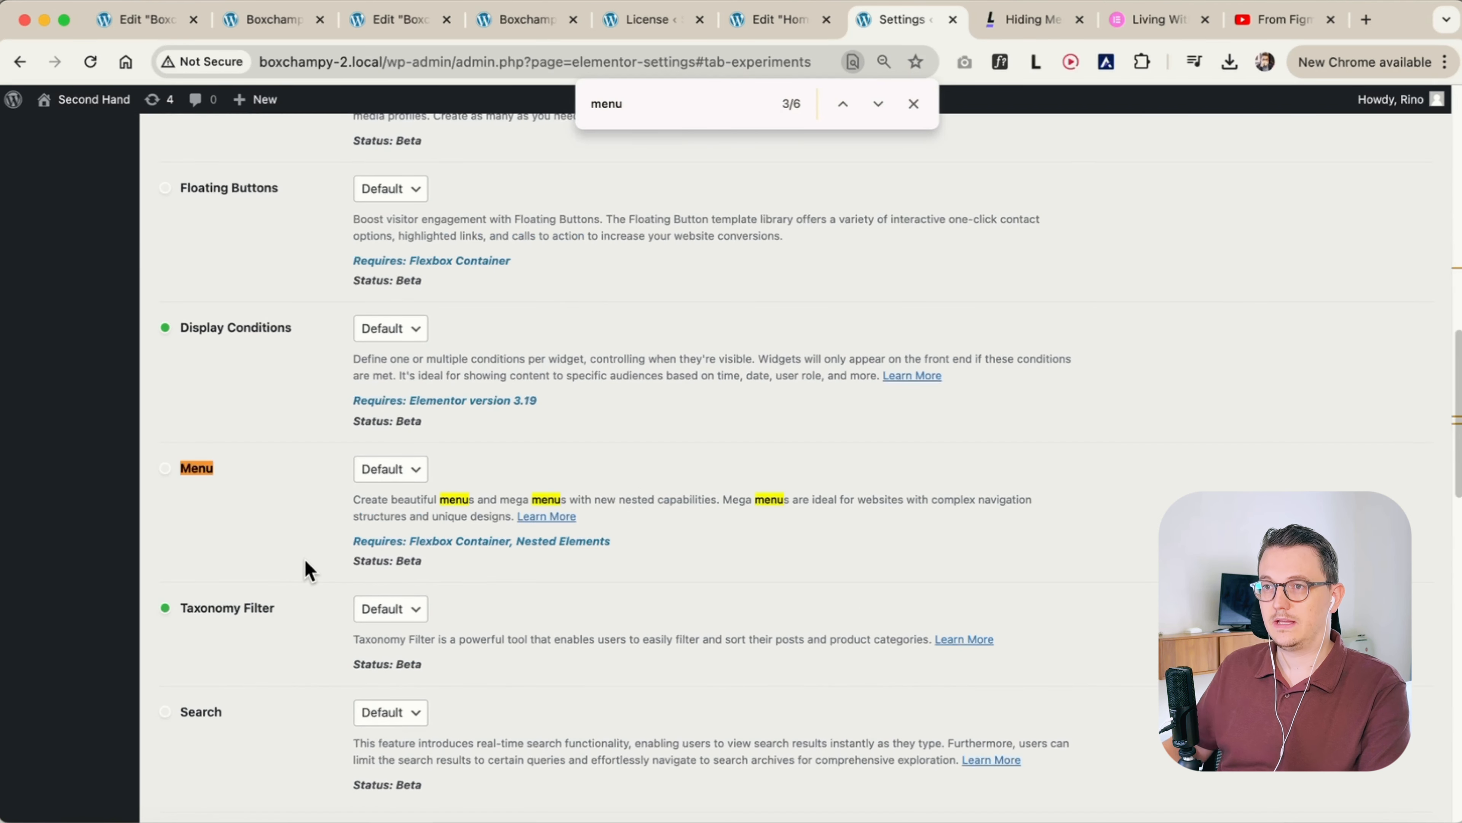
pyautogui.press('Escape')
pyautogui.click(408, 470)
pyautogui.click(408, 497)
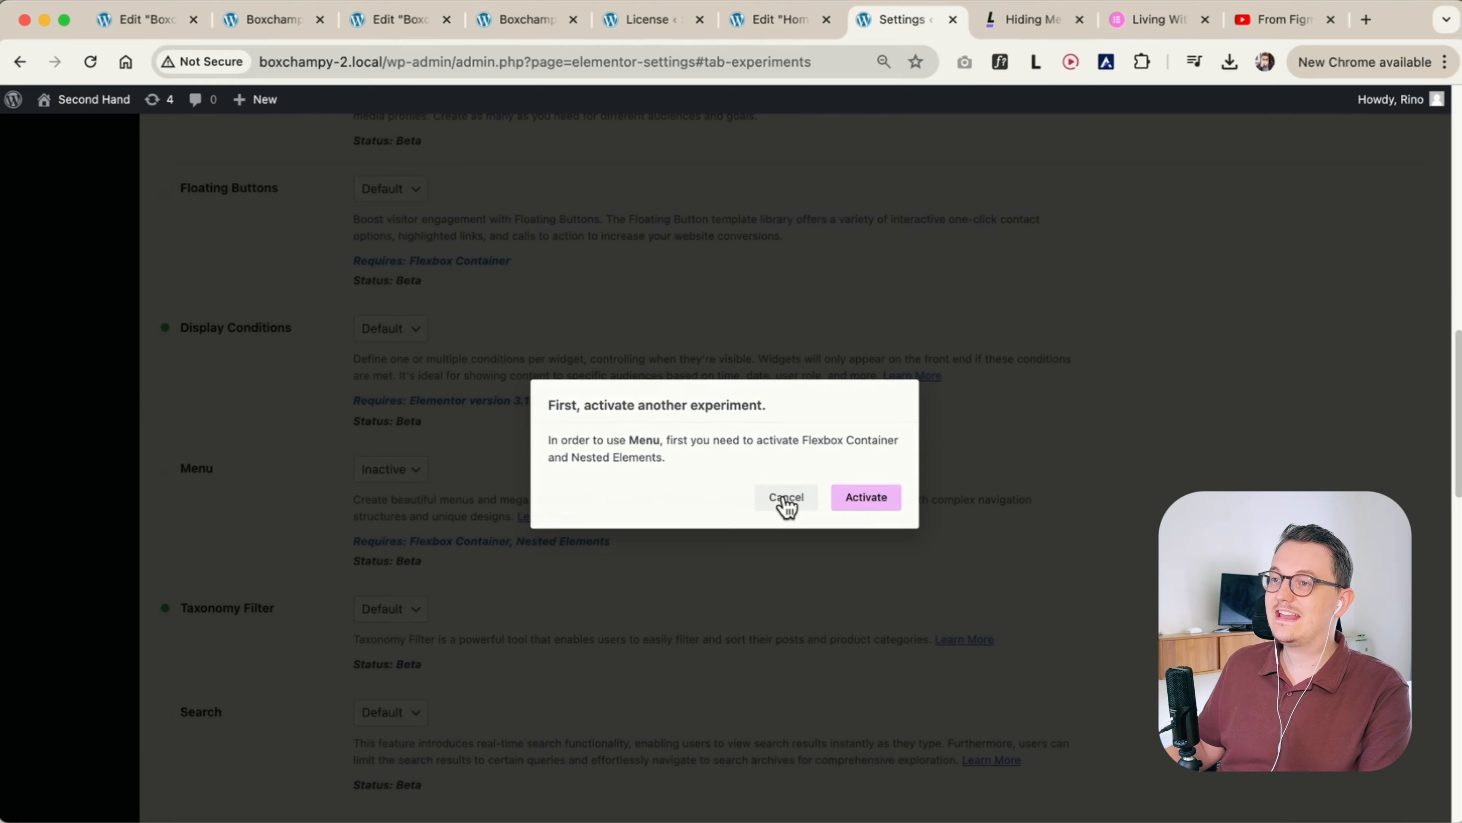
pyautogui.click(779, 499)
# Set the Nested Elements experiment to Active
pyautogui.scroll(10, 320, 522)
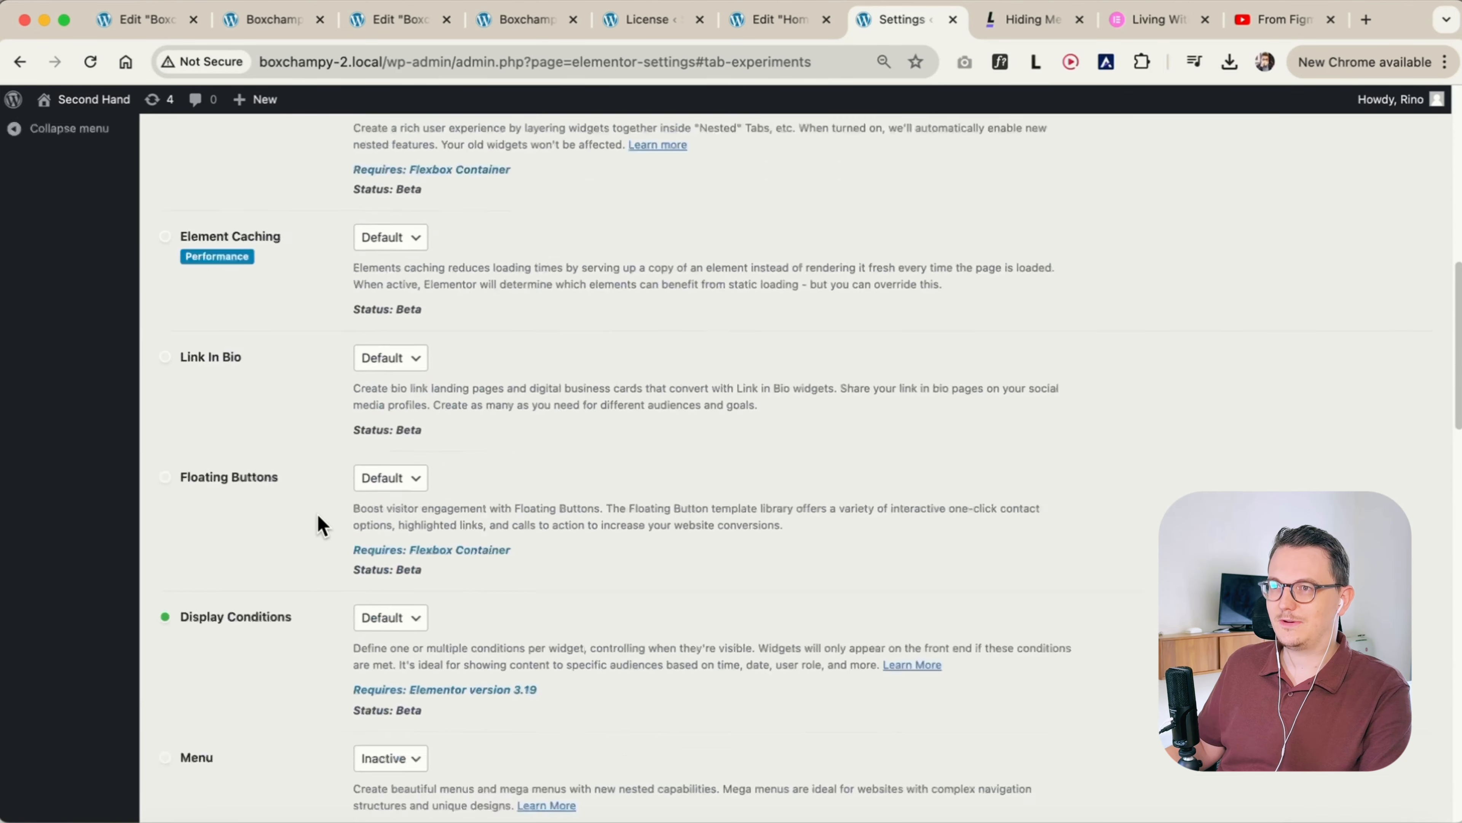
pyautogui.click(386, 428)
pyautogui.click(316, 474)
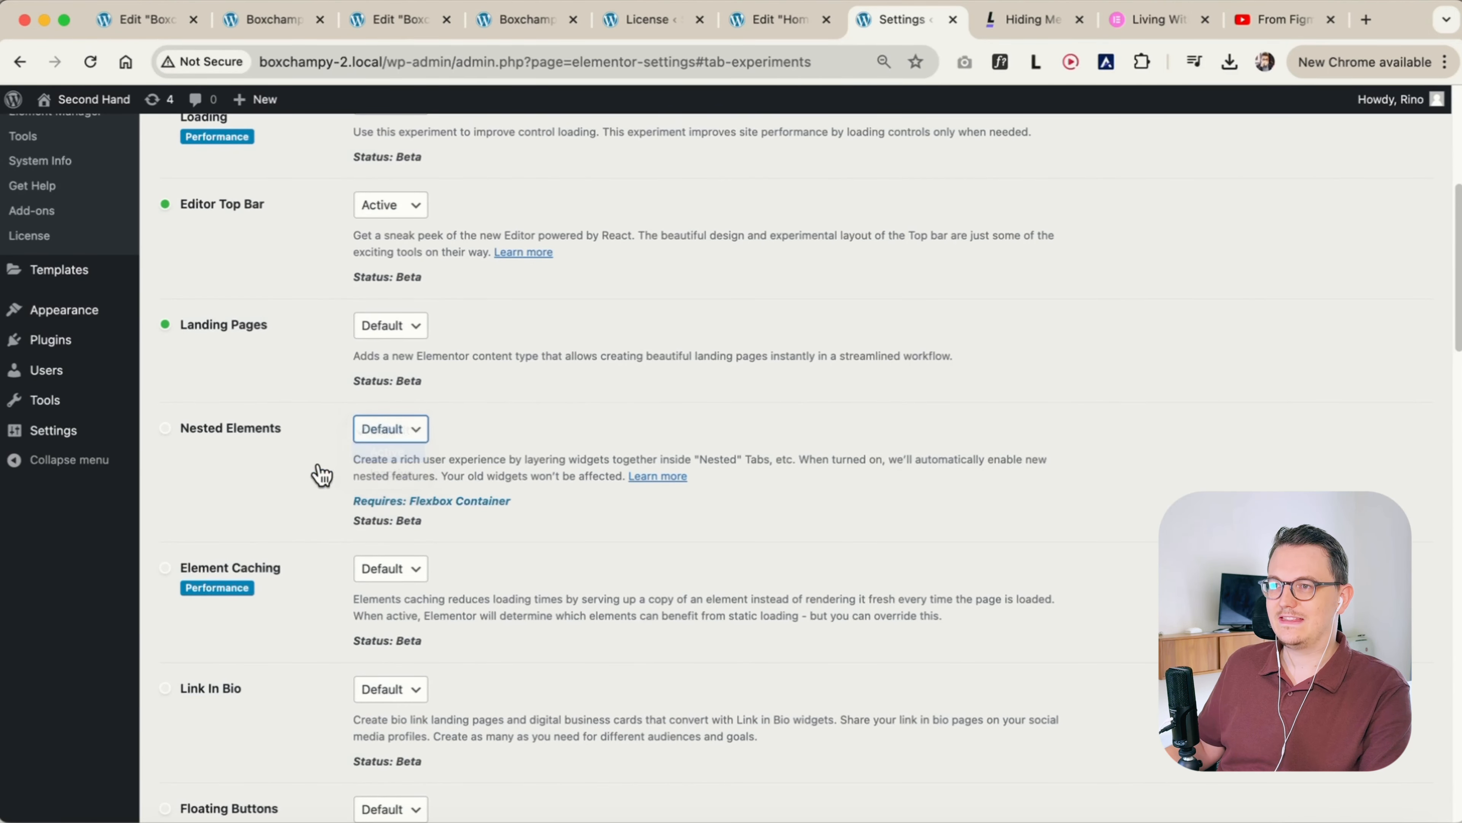
pyautogui.scroll(-12, 313, 476)
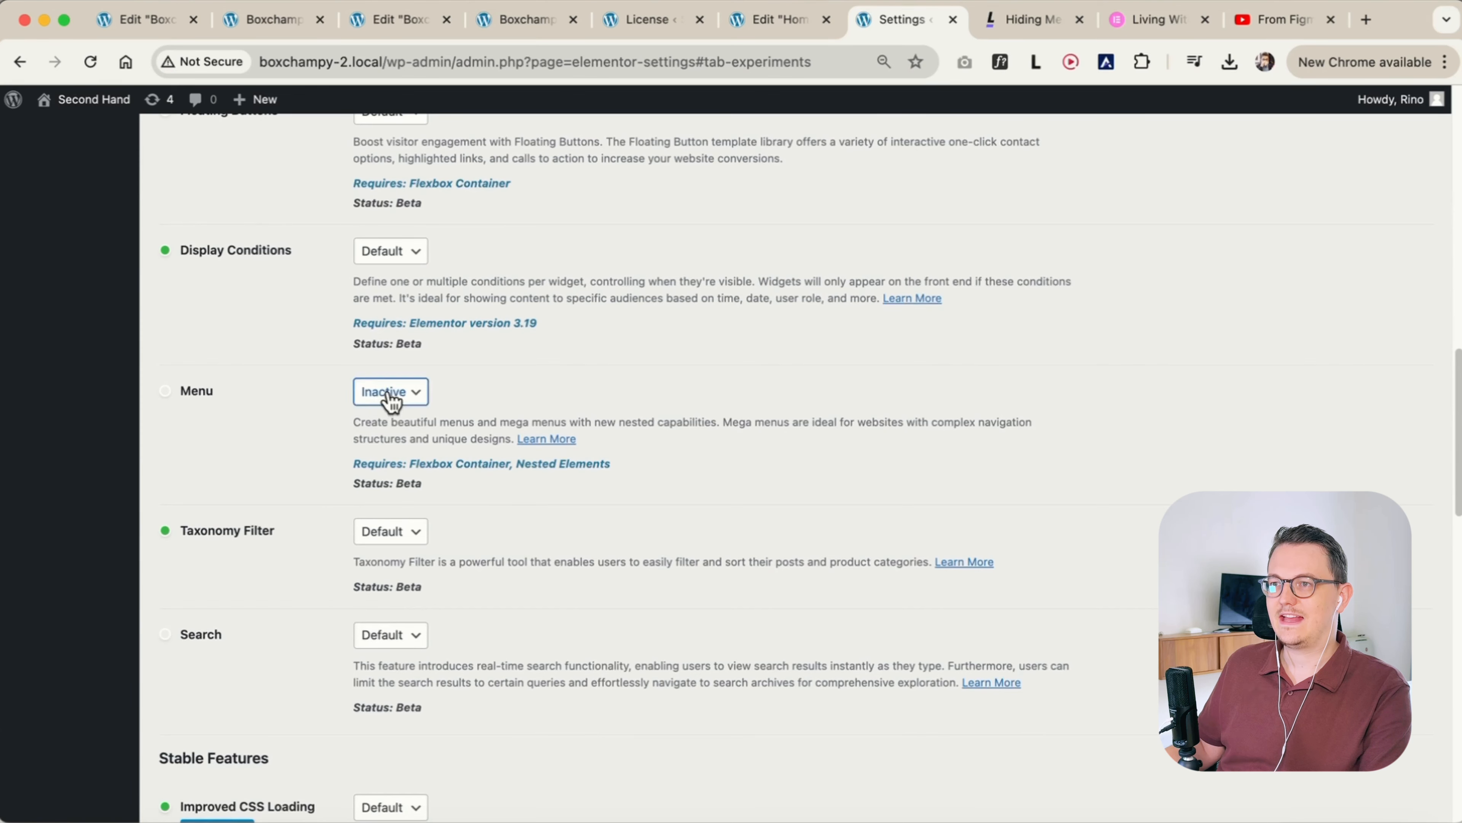
# Set the Menu experiment to Active and save the Elementor feature changes
pyautogui.click(389, 393)
pyautogui.click(385, 372)
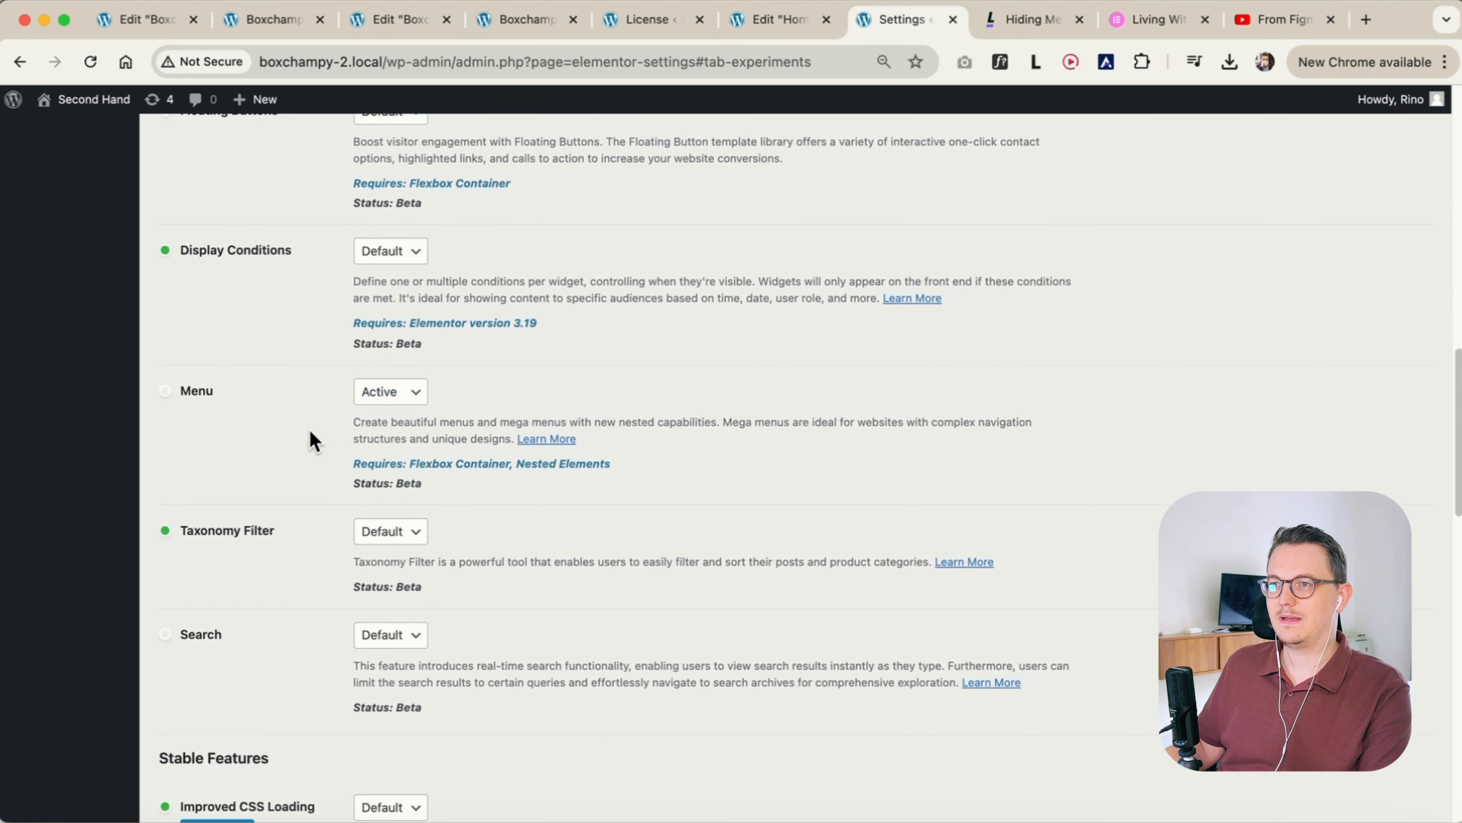
pyautogui.scroll(-20, 313, 438)
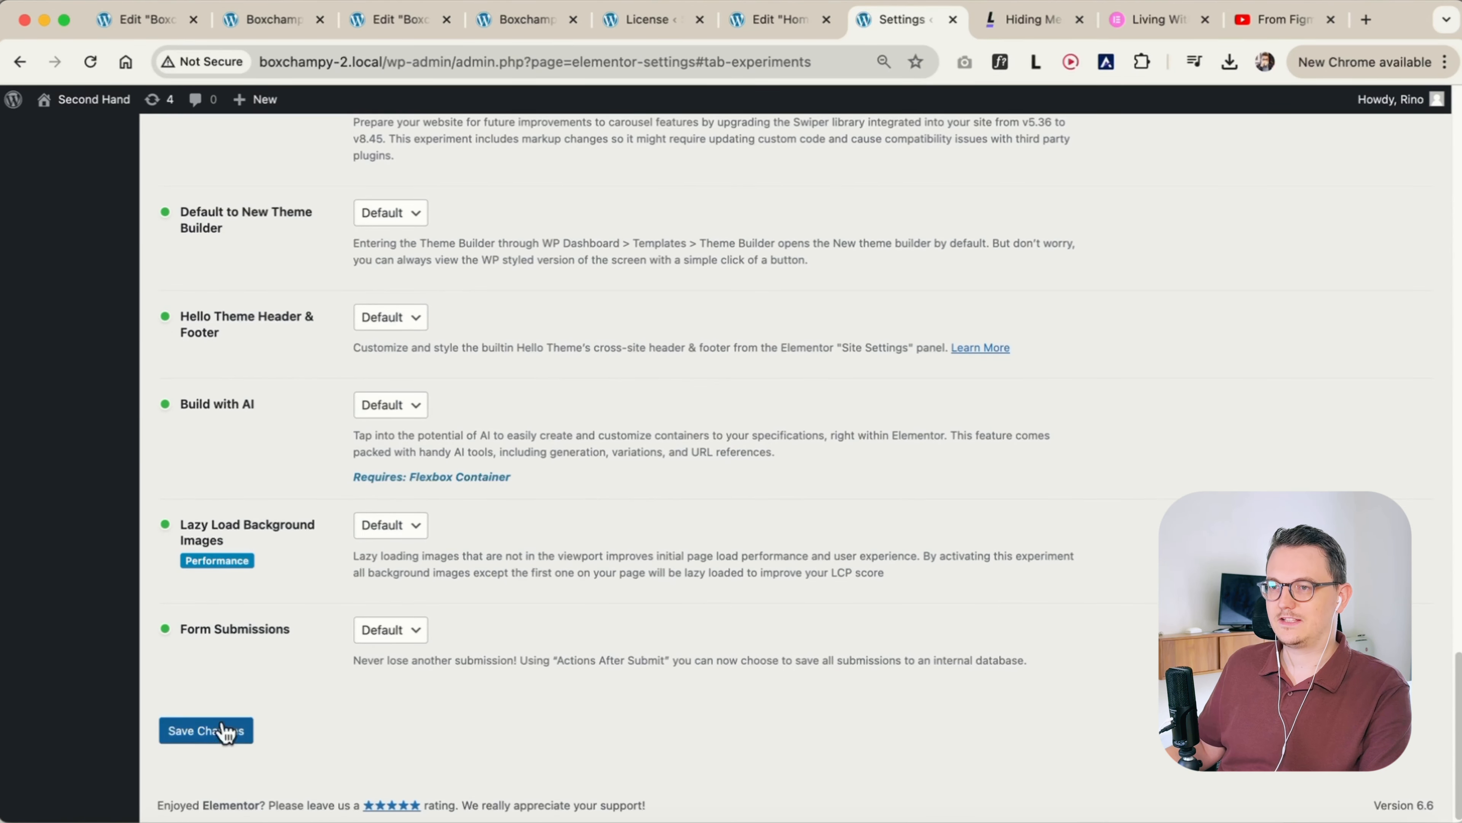
pyautogui.click(214, 733)
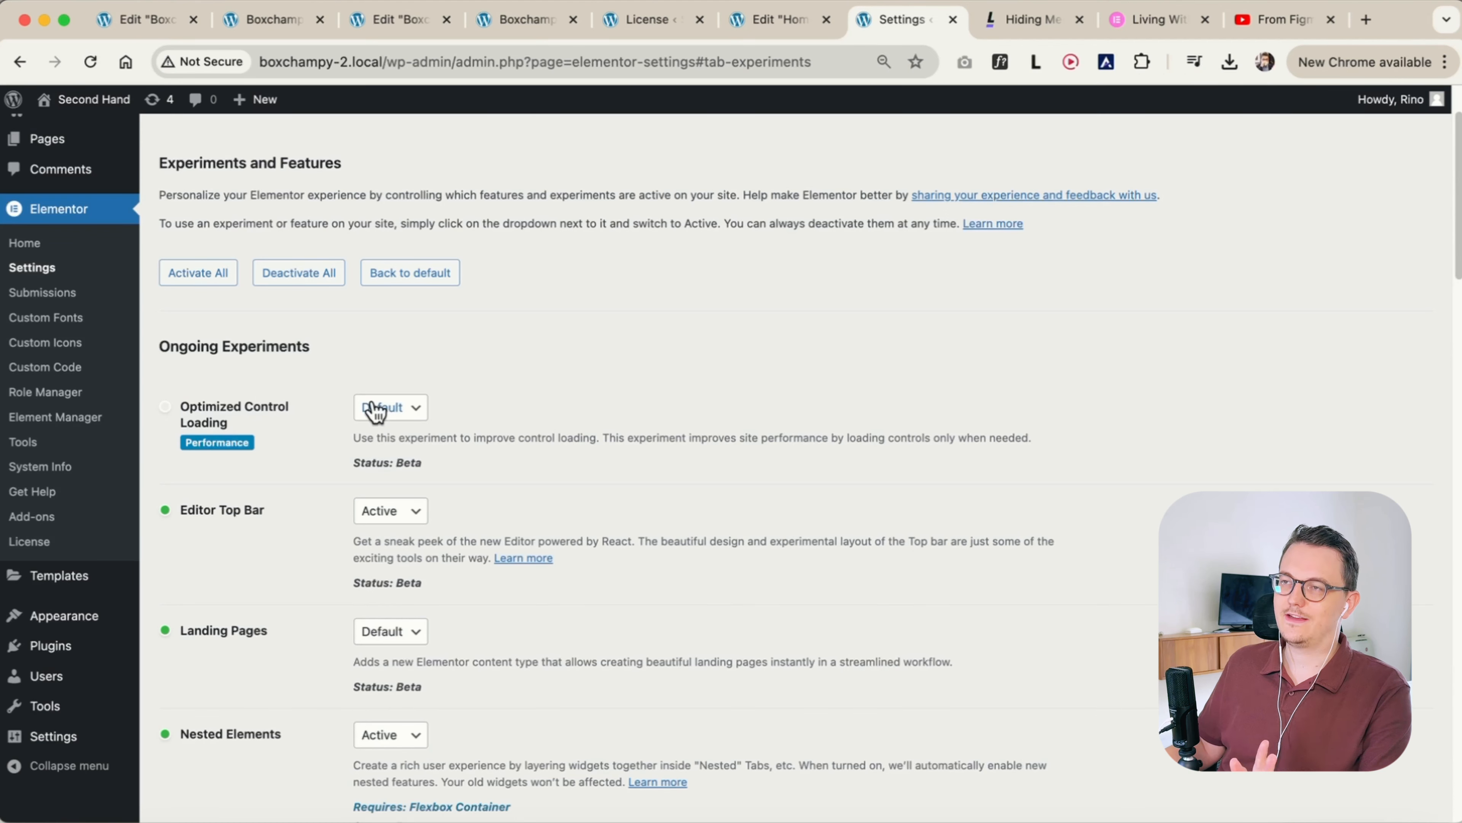
# Save the Home page as a draft in Elementor and reload the editor
pyautogui.click(785, 28)
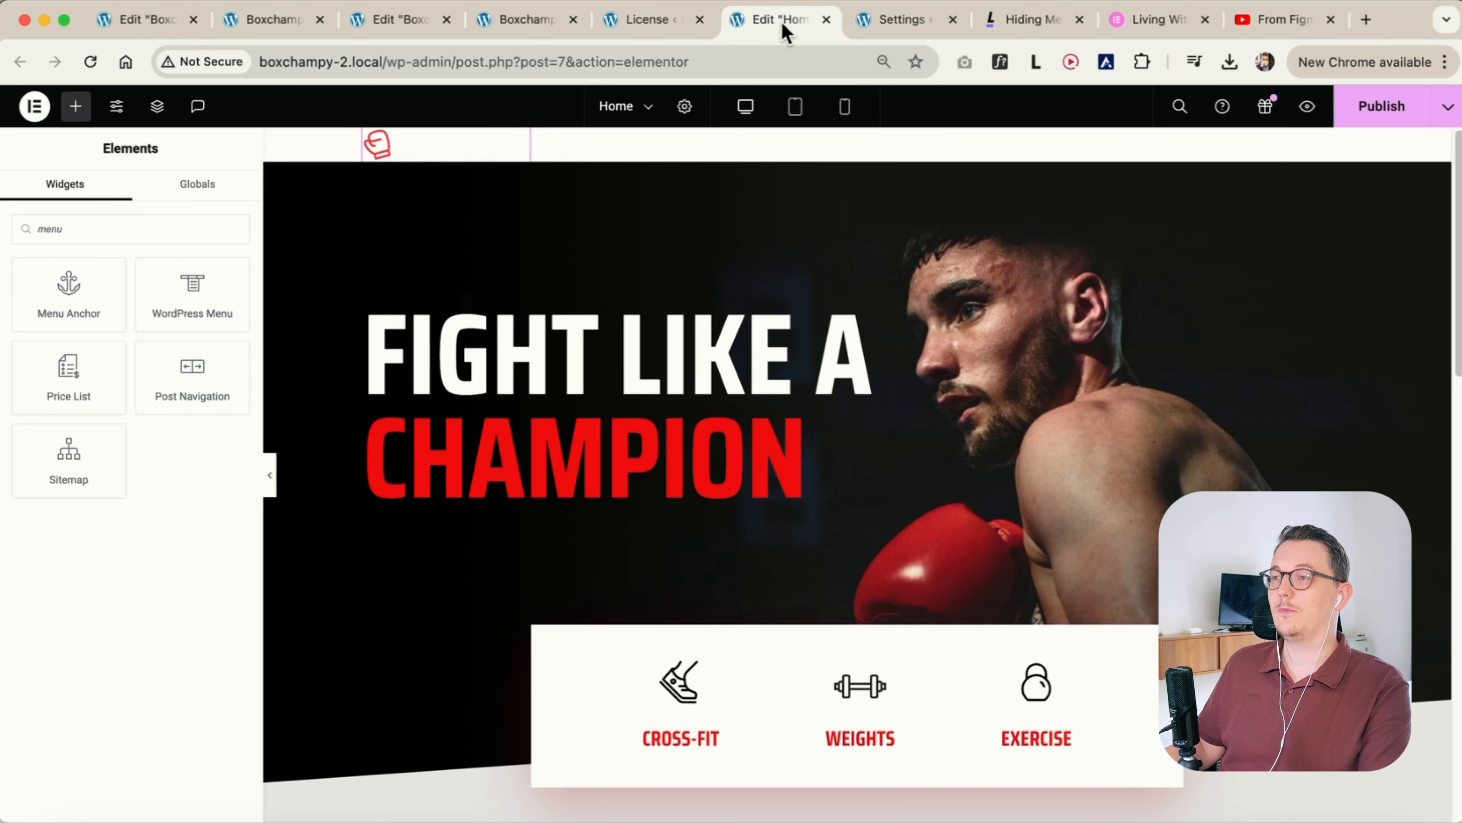
pyautogui.click(1447, 107)
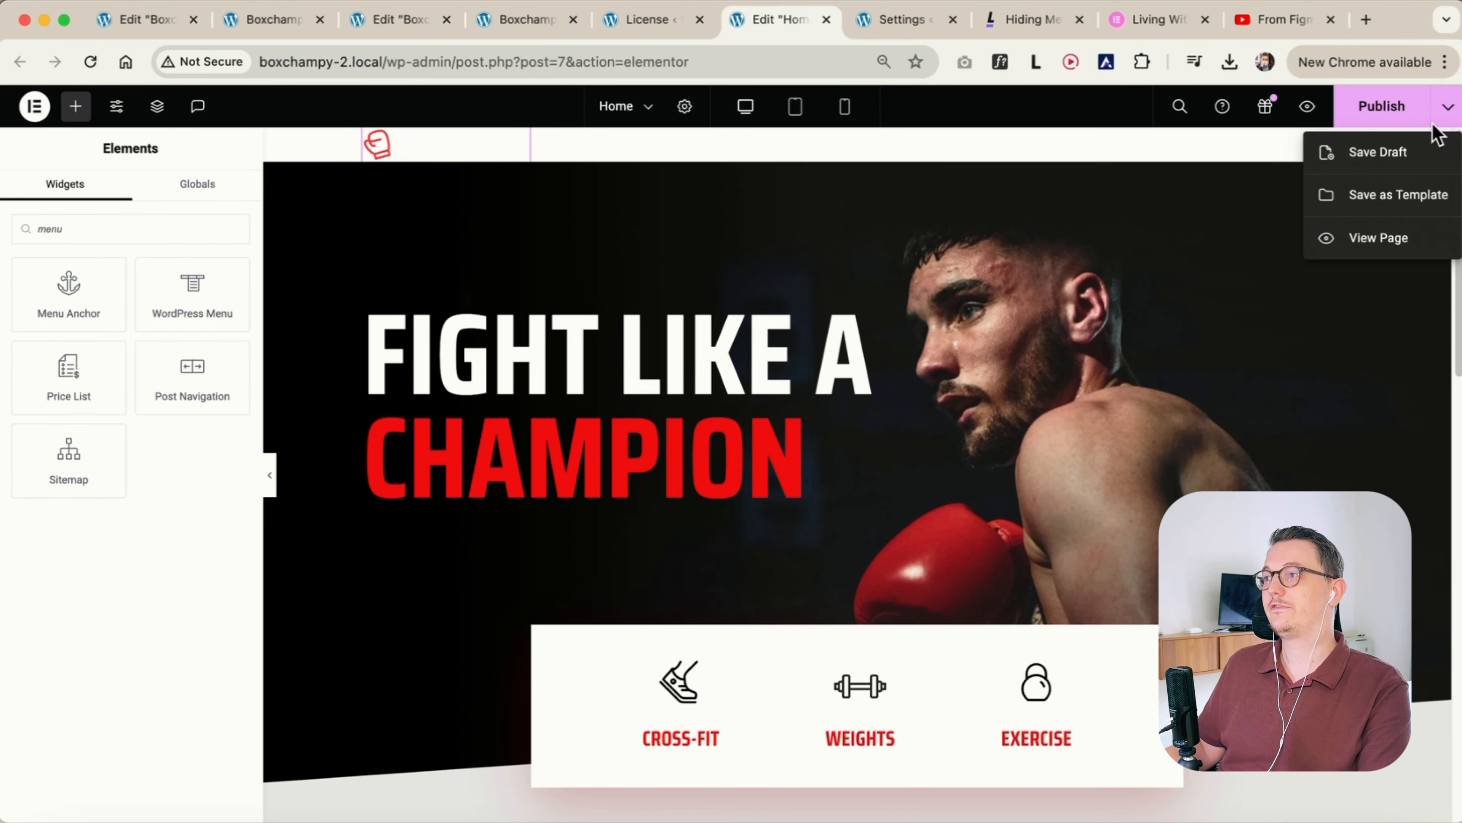
pyautogui.click(1390, 157)
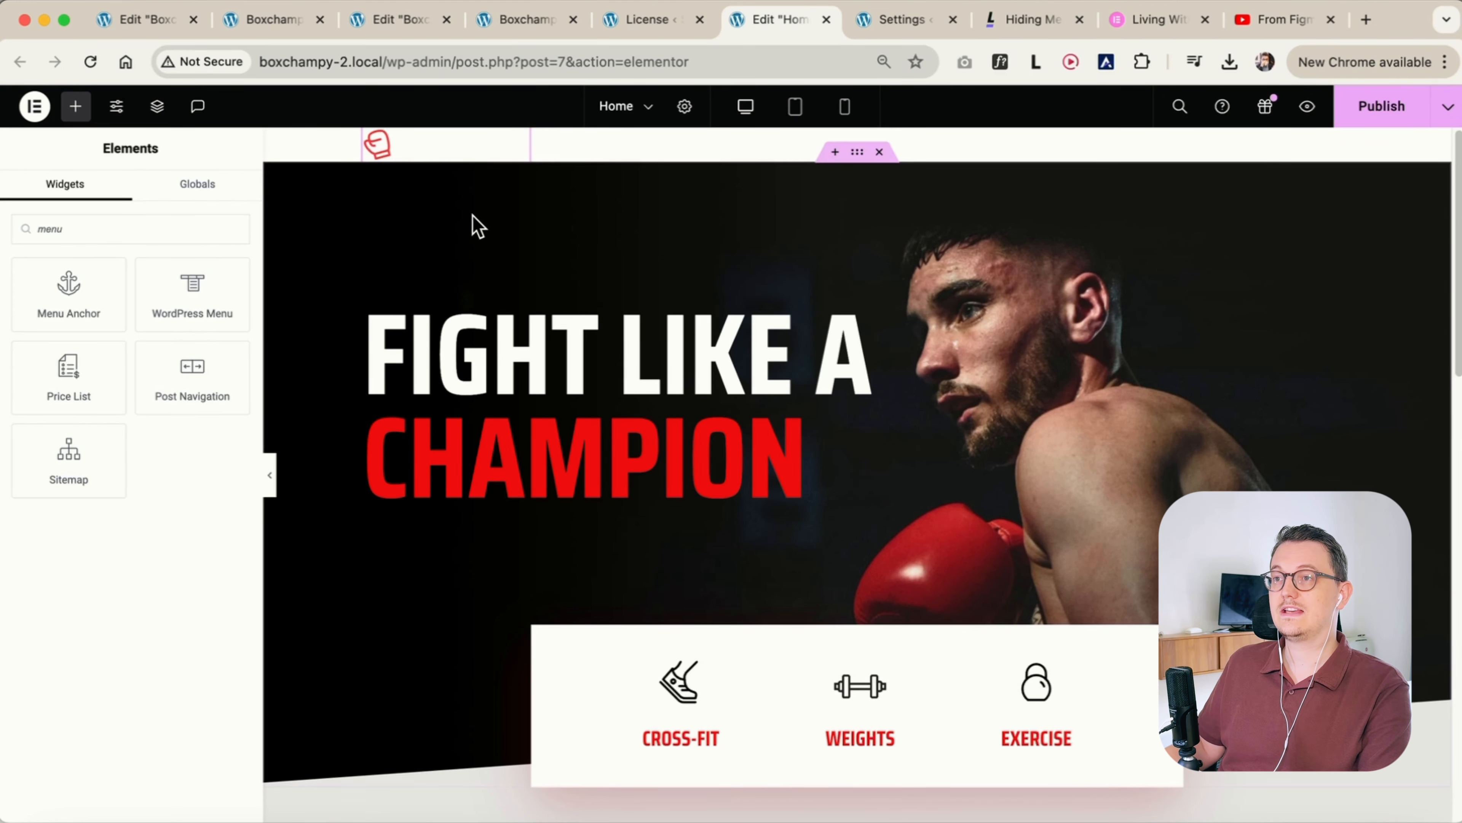
pyautogui.press('super+r')
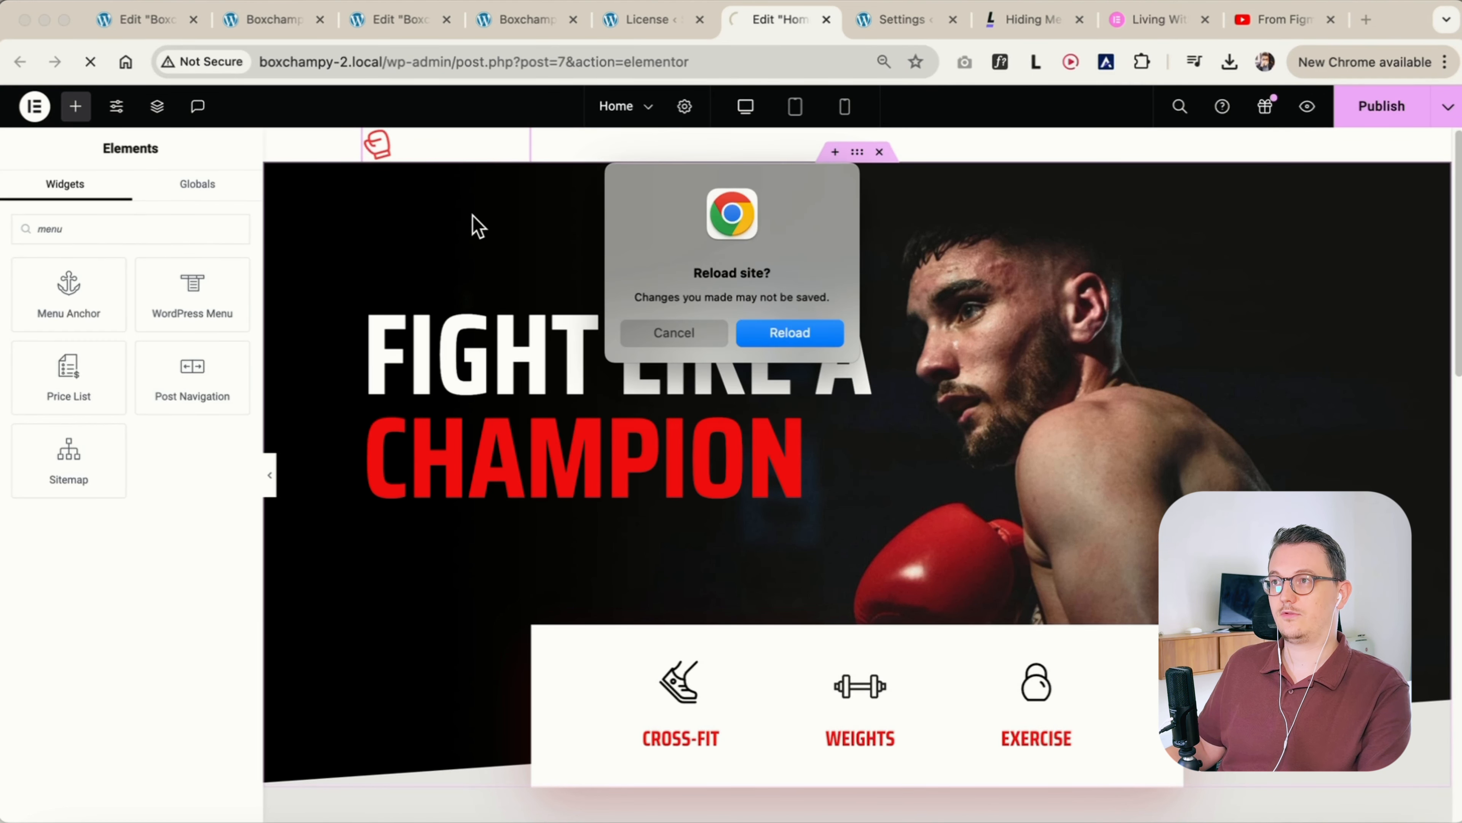
pyautogui.click(836, 338)
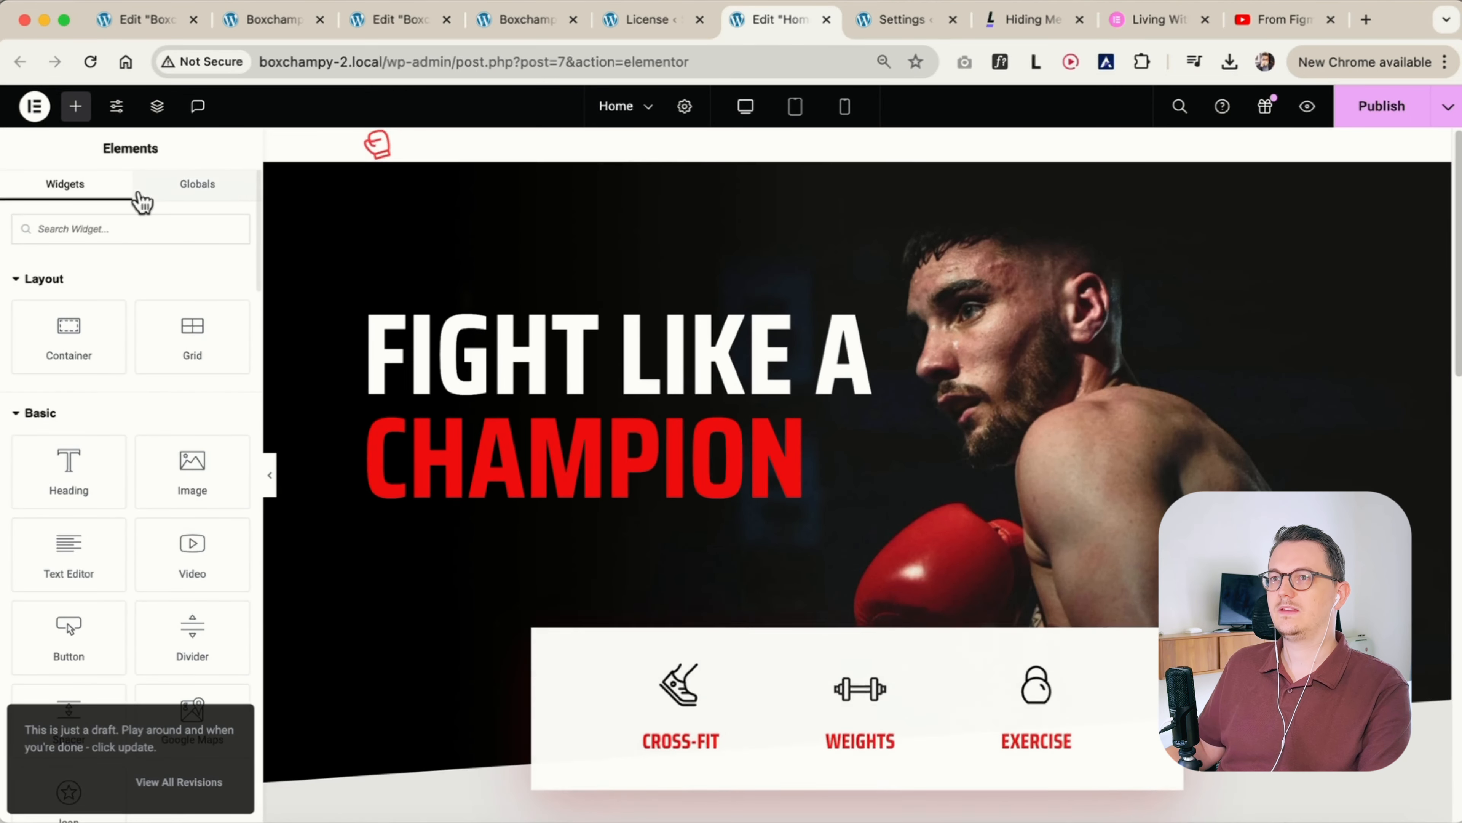
# Search the widgets for "menu" to find the Menu widget
pyautogui.write('menu')
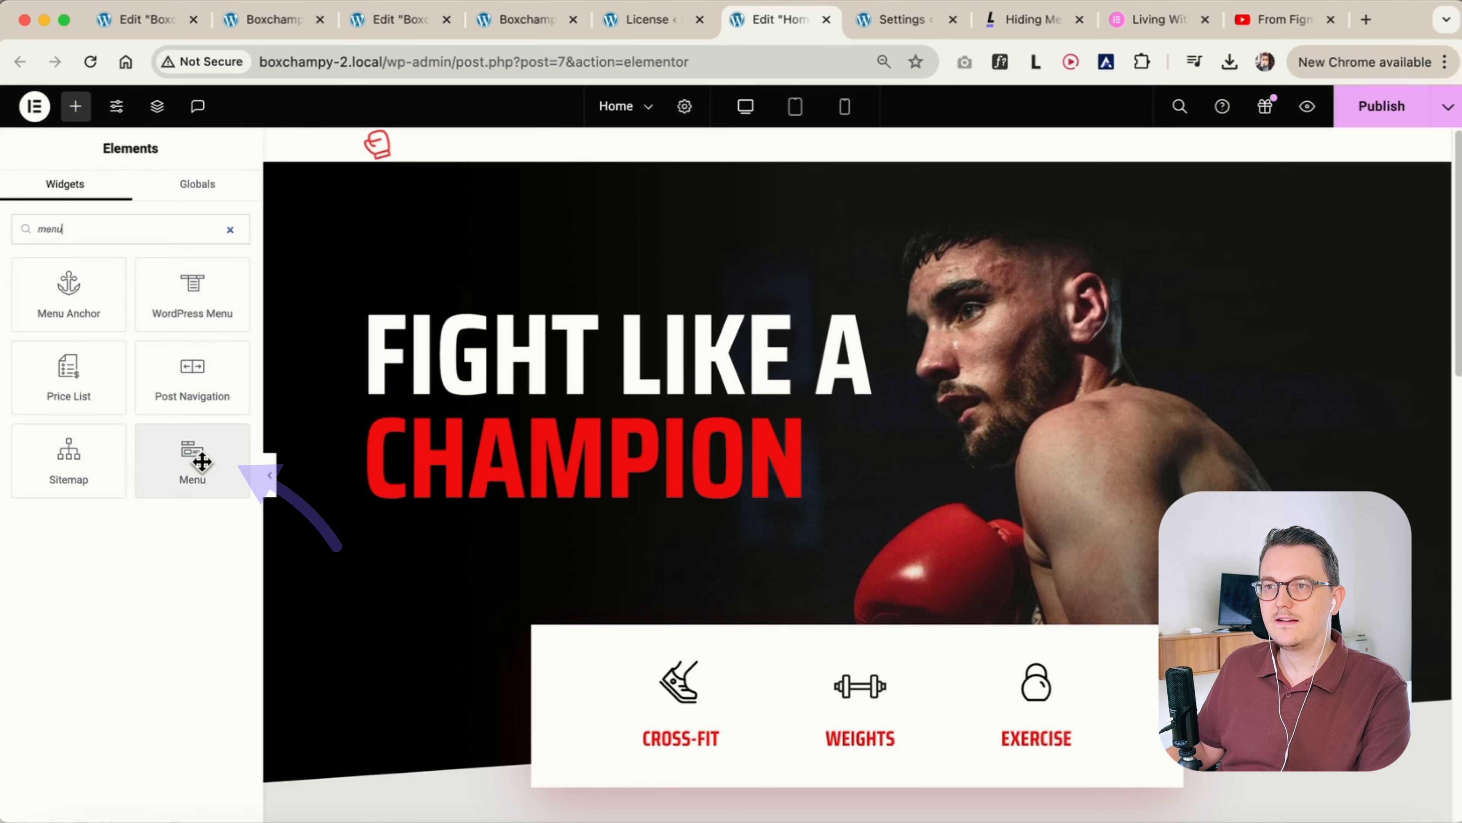
pyautogui.moveTo(203, 467)
pyautogui.mouseDown()
pyautogui.moveTo(865, 156)
pyautogui.moveTo(479, 147)
pyautogui.moveTo(547, 148)
pyautogui.moveTo(535, 140)
pyautogui.moveTo(199, 461)
pyautogui.mouseUp()
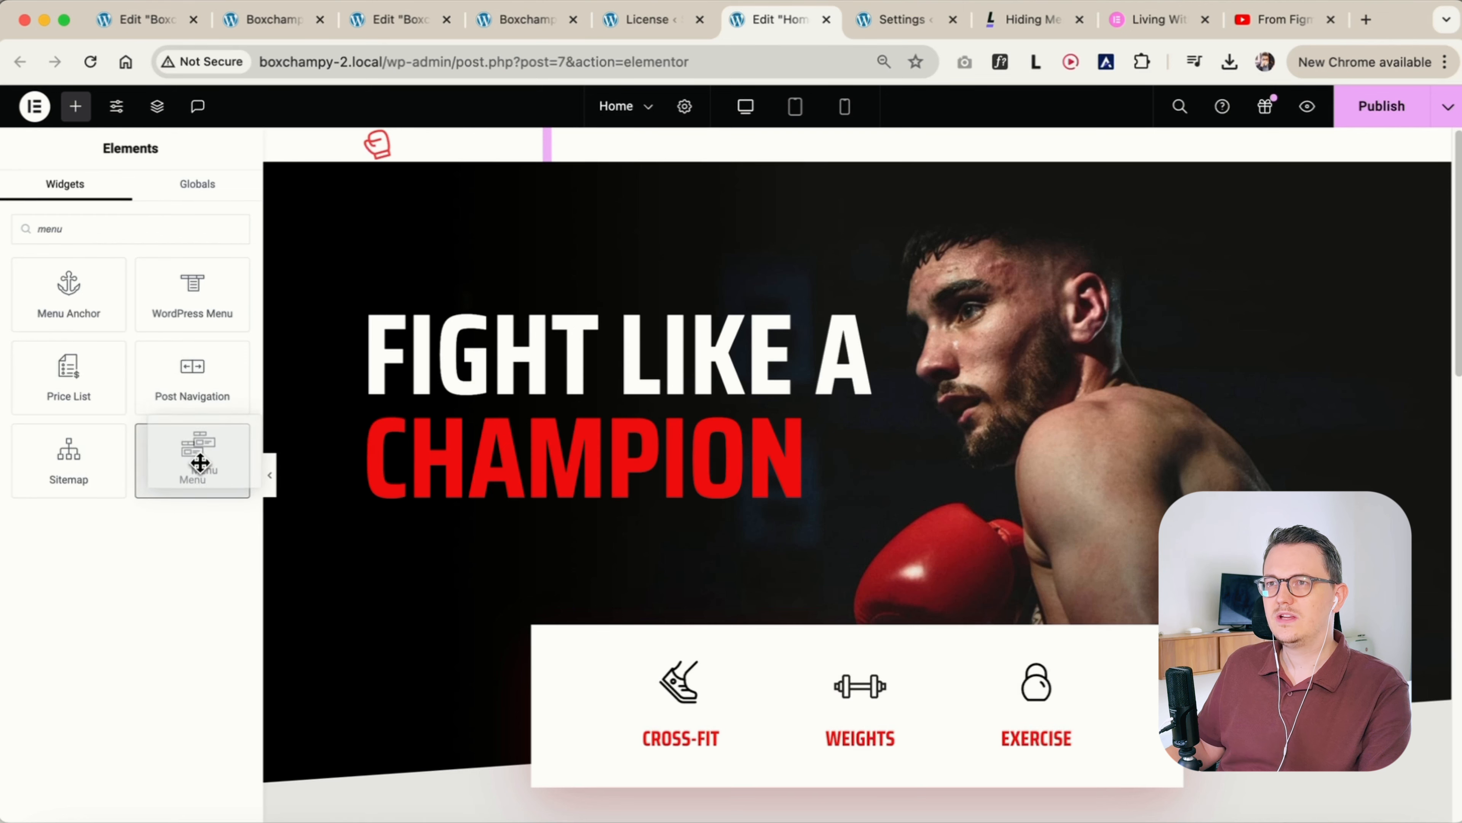
# Show the page structure and rename the first container Header
pyautogui.click(161, 110)
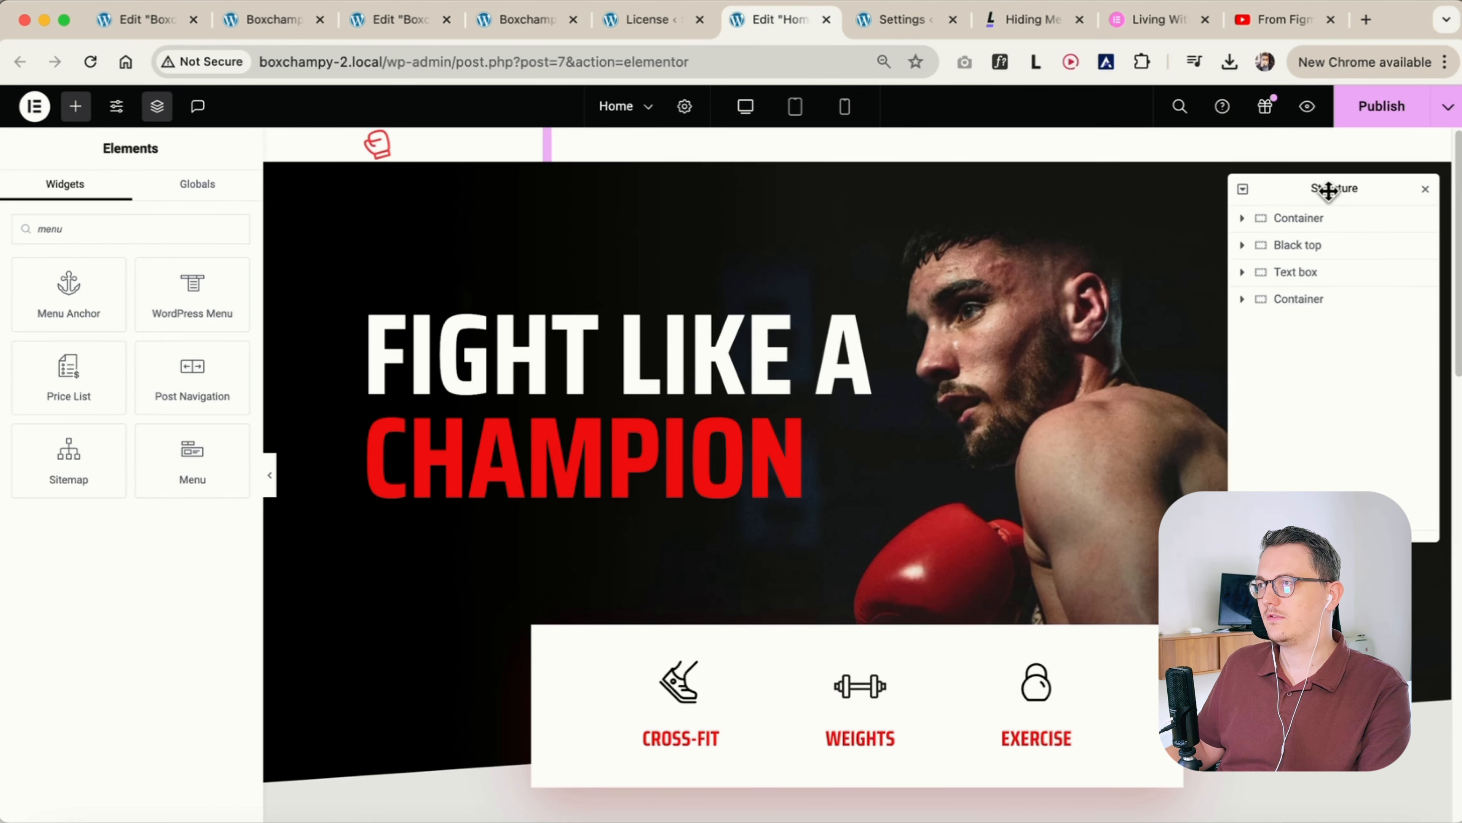
pyautogui.moveTo(1329, 189); pyautogui.dragTo(1337, 291)
pyautogui.click(1304, 322)
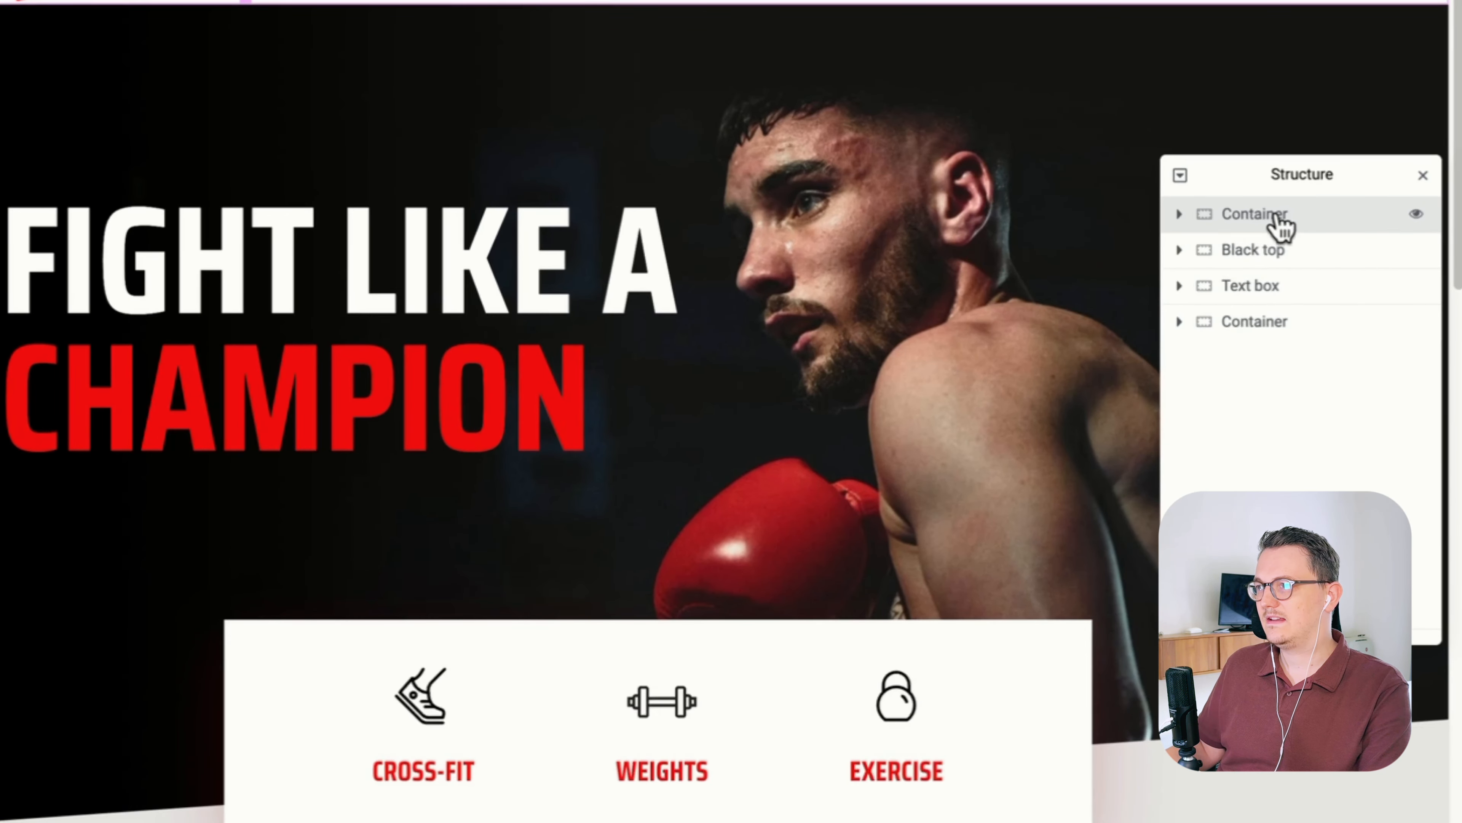
pyautogui.doubleClick(1283, 280)
pyautogui.write('Header')
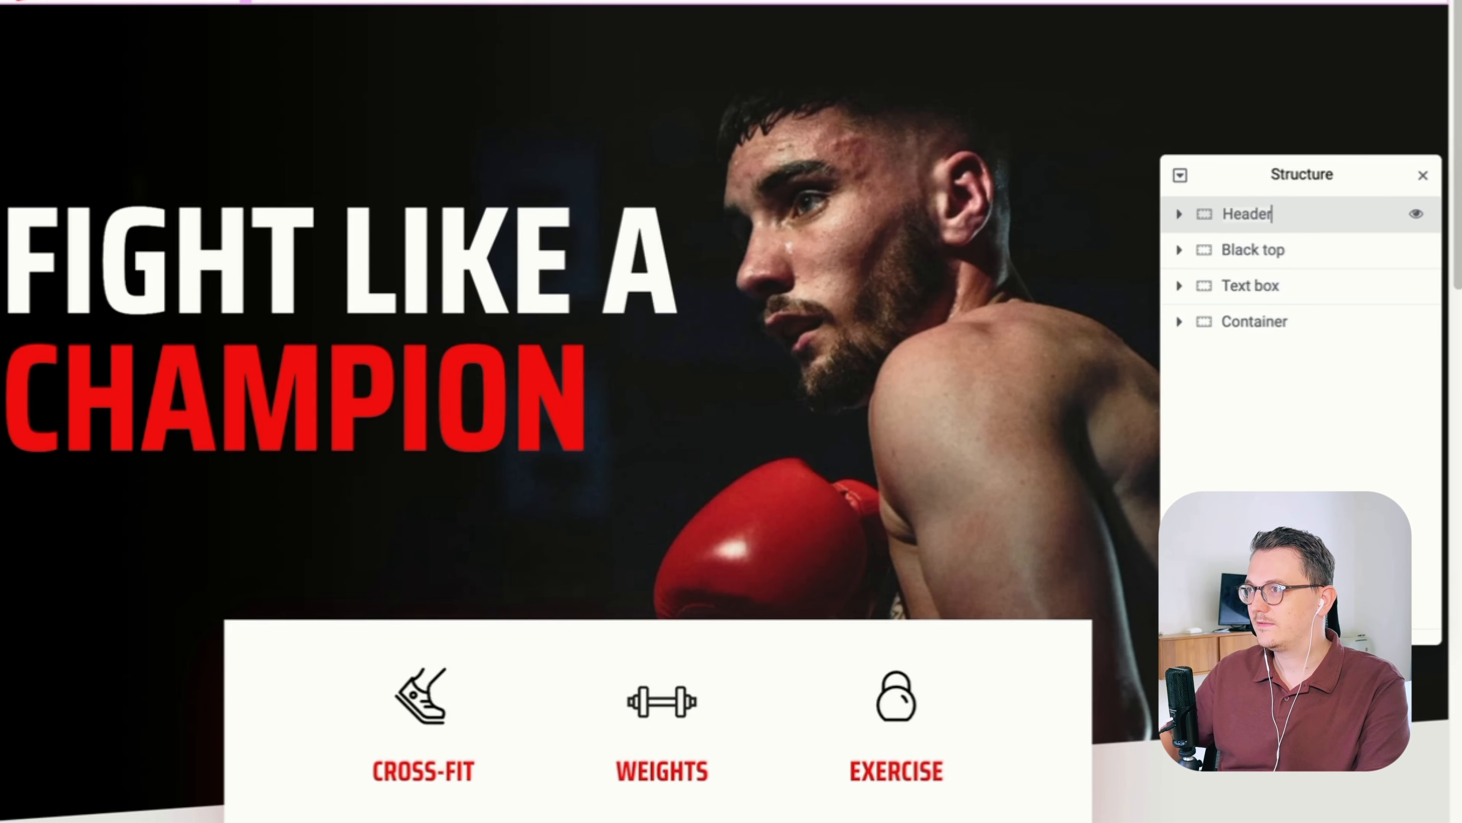
pyautogui.press('Return')
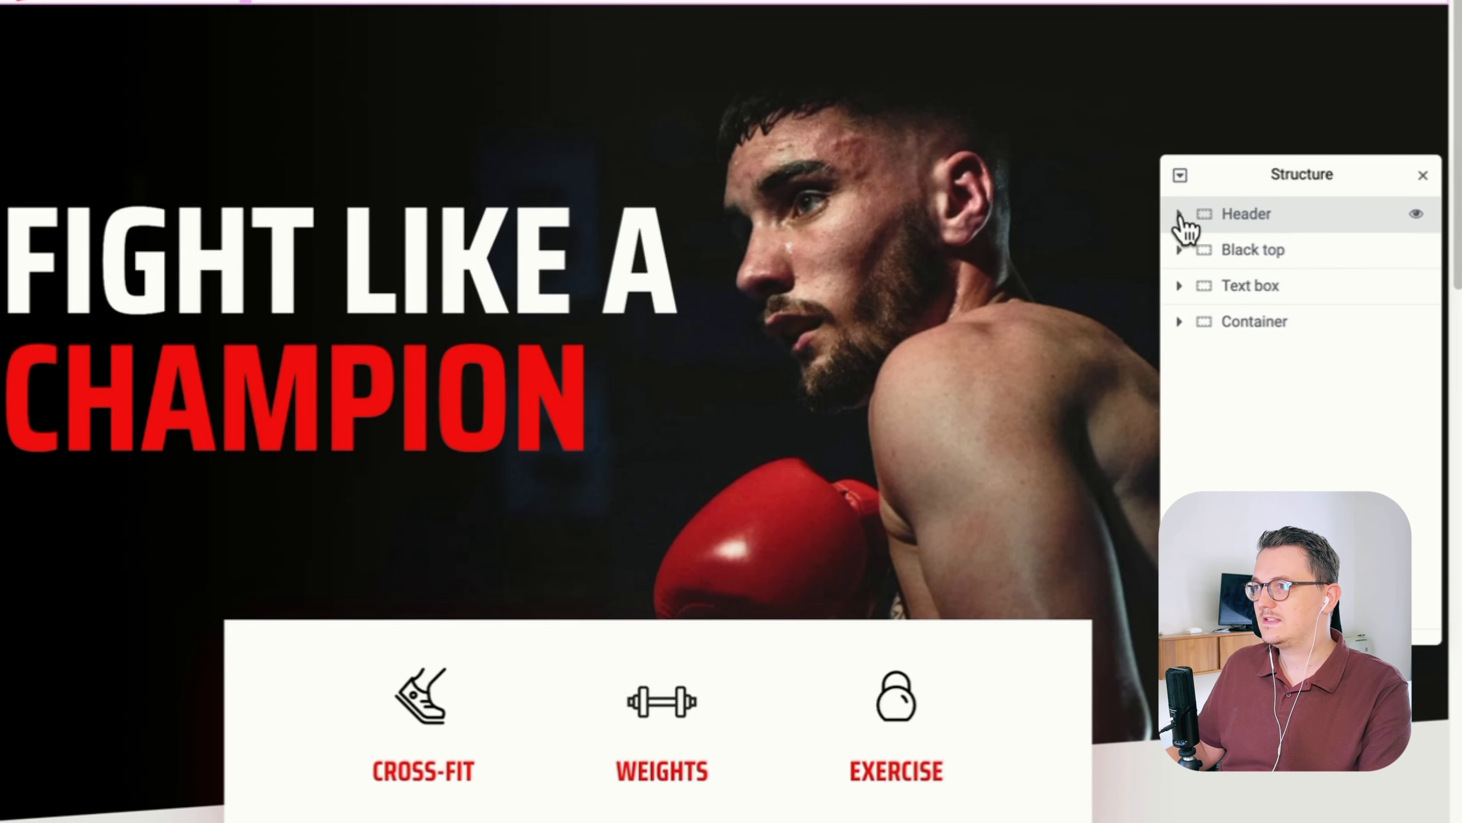
# Add the Menu widget to the Header container and place it after the logo image
pyautogui.click(1179, 216)
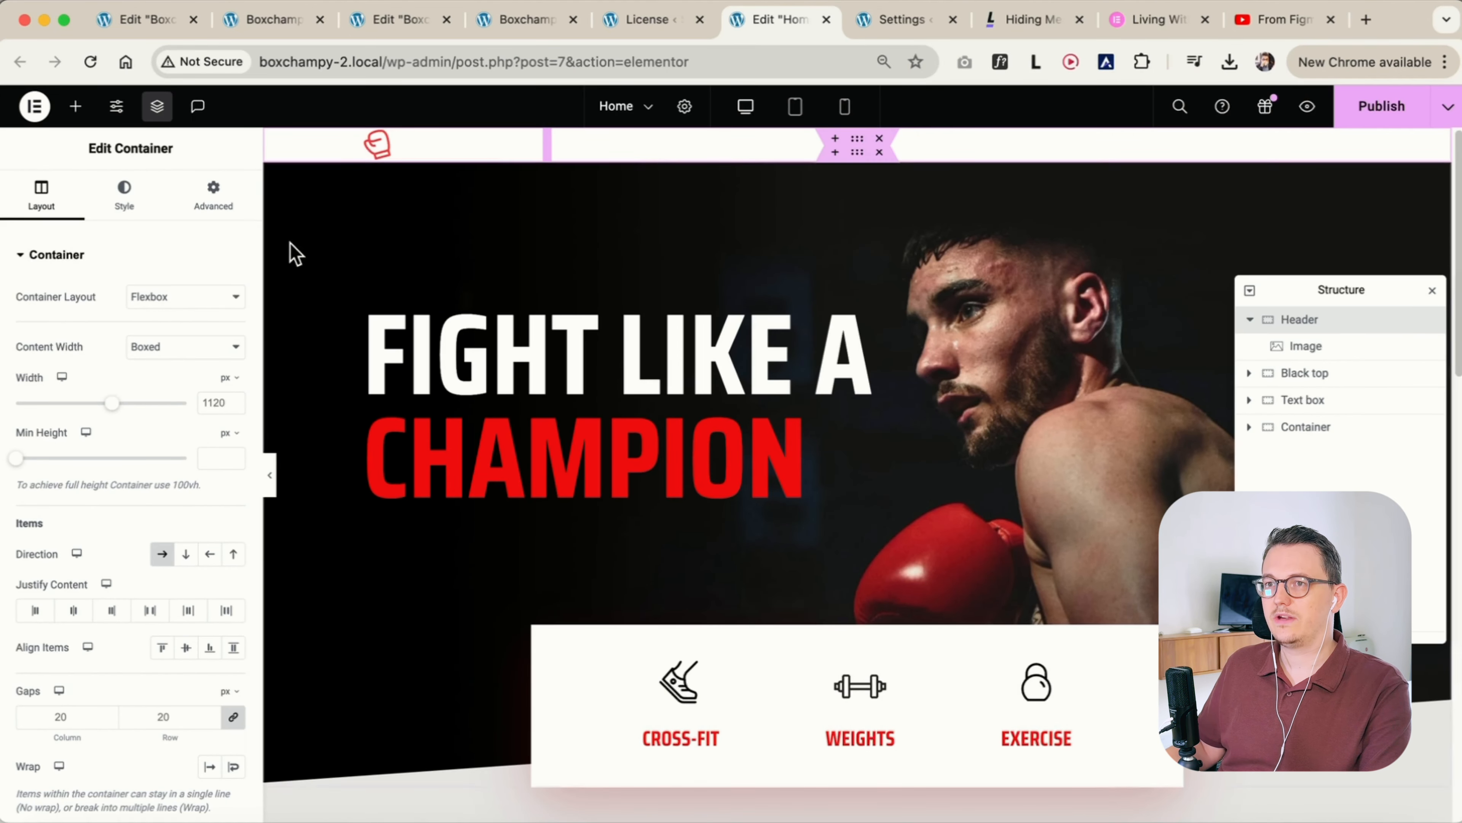
pyautogui.click(77, 110)
pyautogui.moveTo(170, 463); pyautogui.dragTo(538, 144)
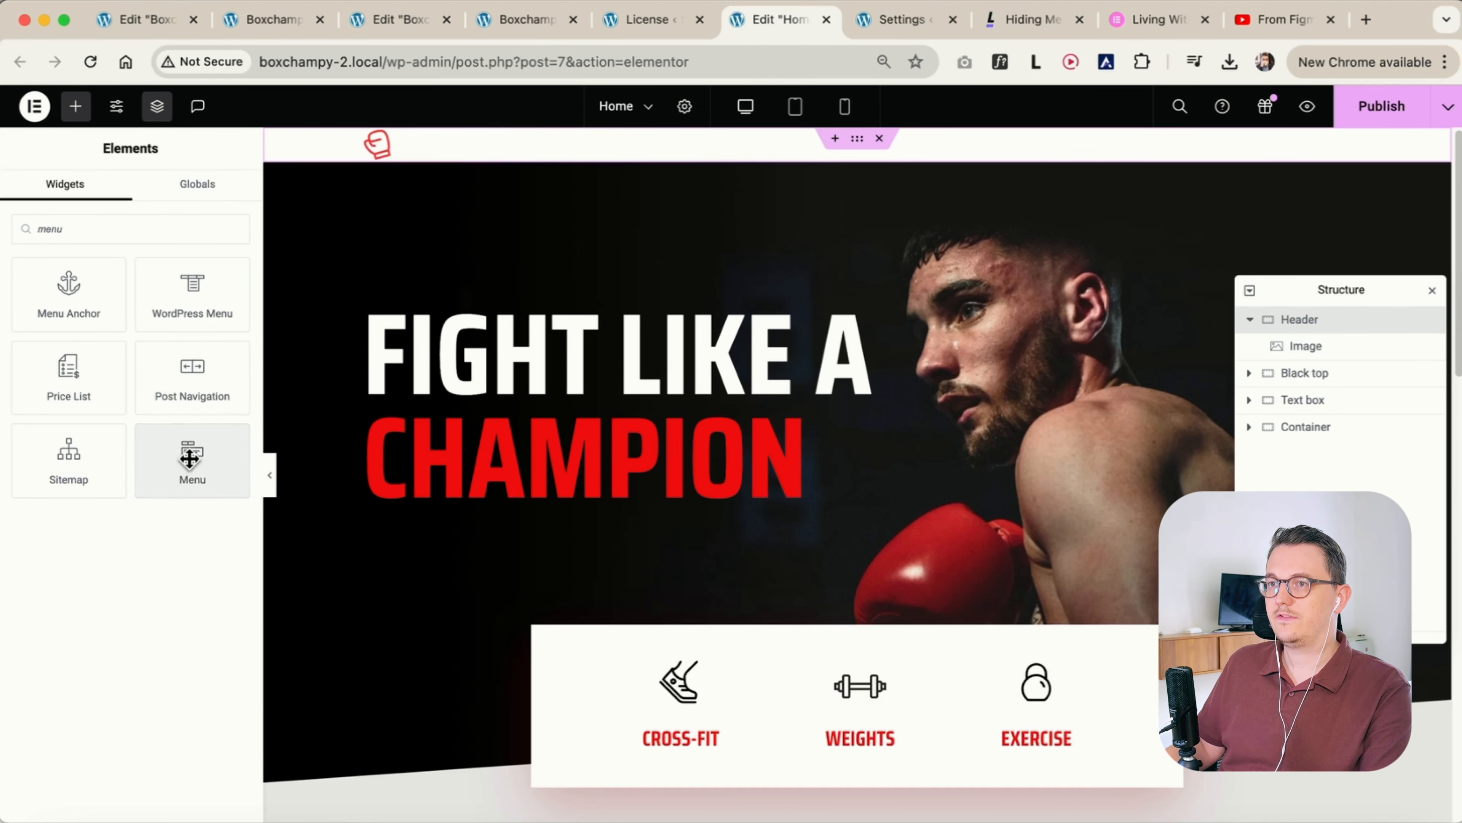
pyautogui.moveTo(189, 458); pyautogui.dragTo(391, 148)
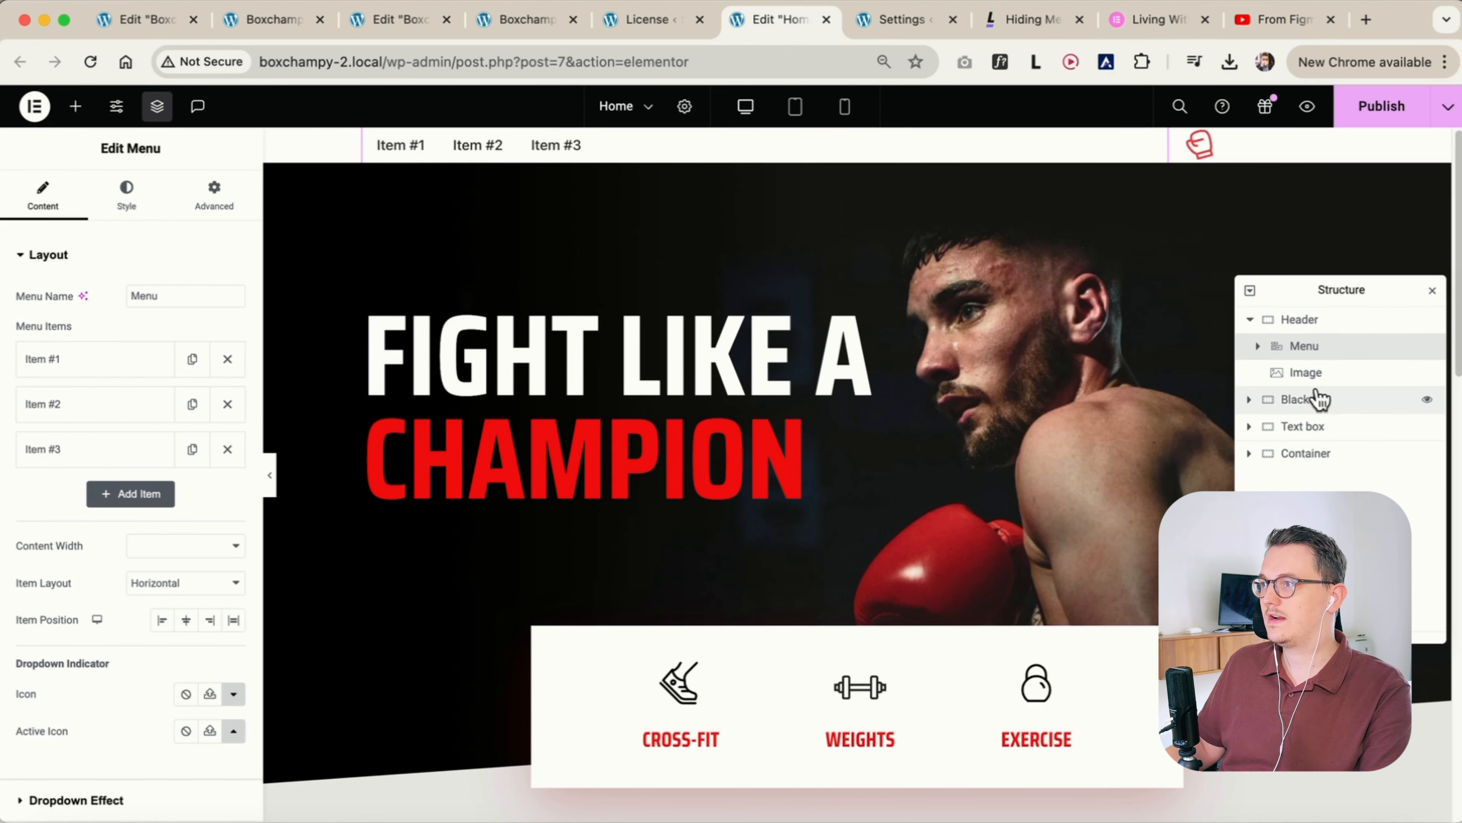
pyautogui.moveTo(1317, 352); pyautogui.dragTo(1323, 387)
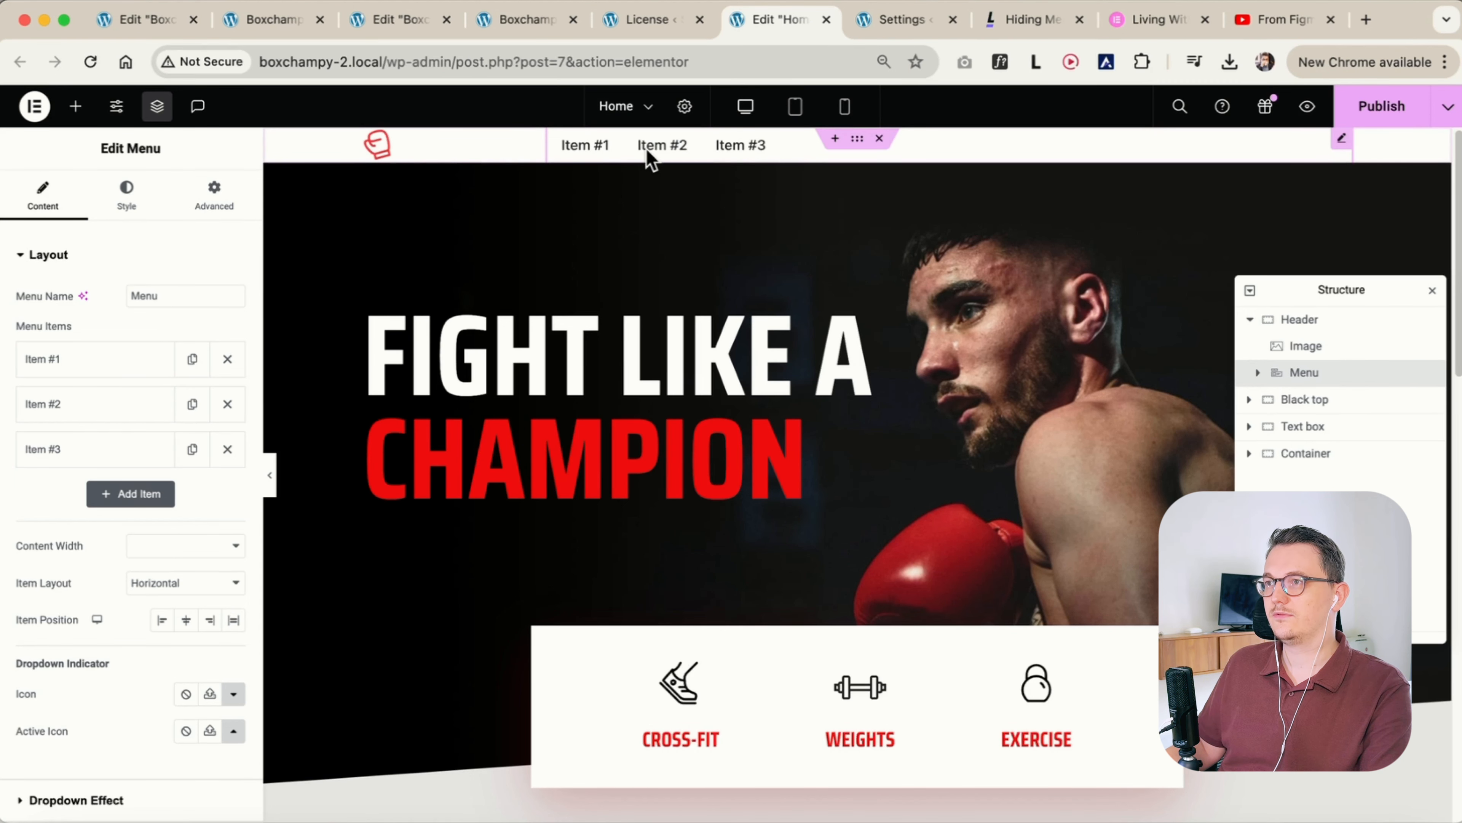
# Set the item position of the header's Menu widget to the end of its row
pyautogui.click(435, 145)
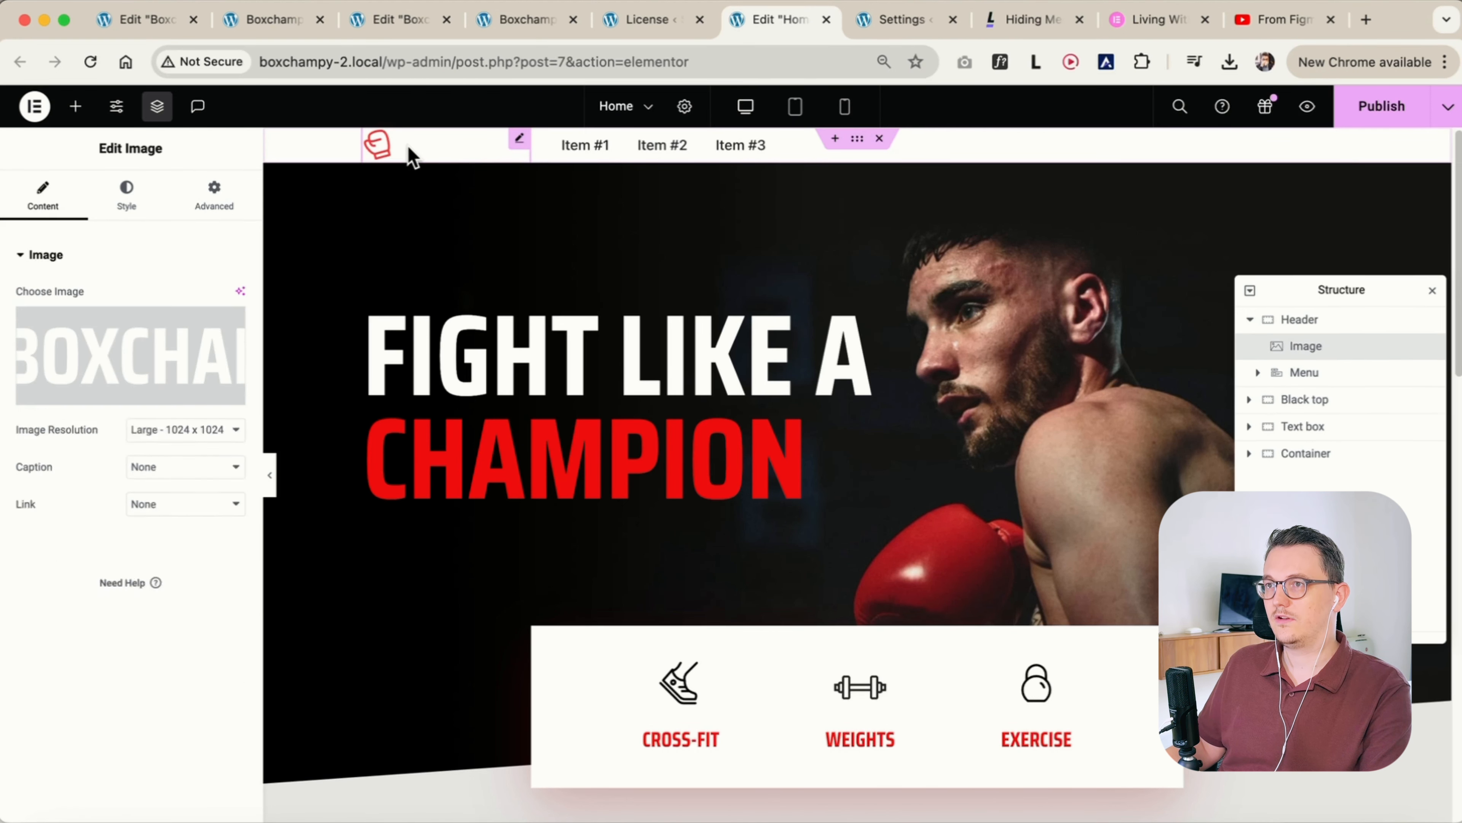
pyautogui.click(675, 149)
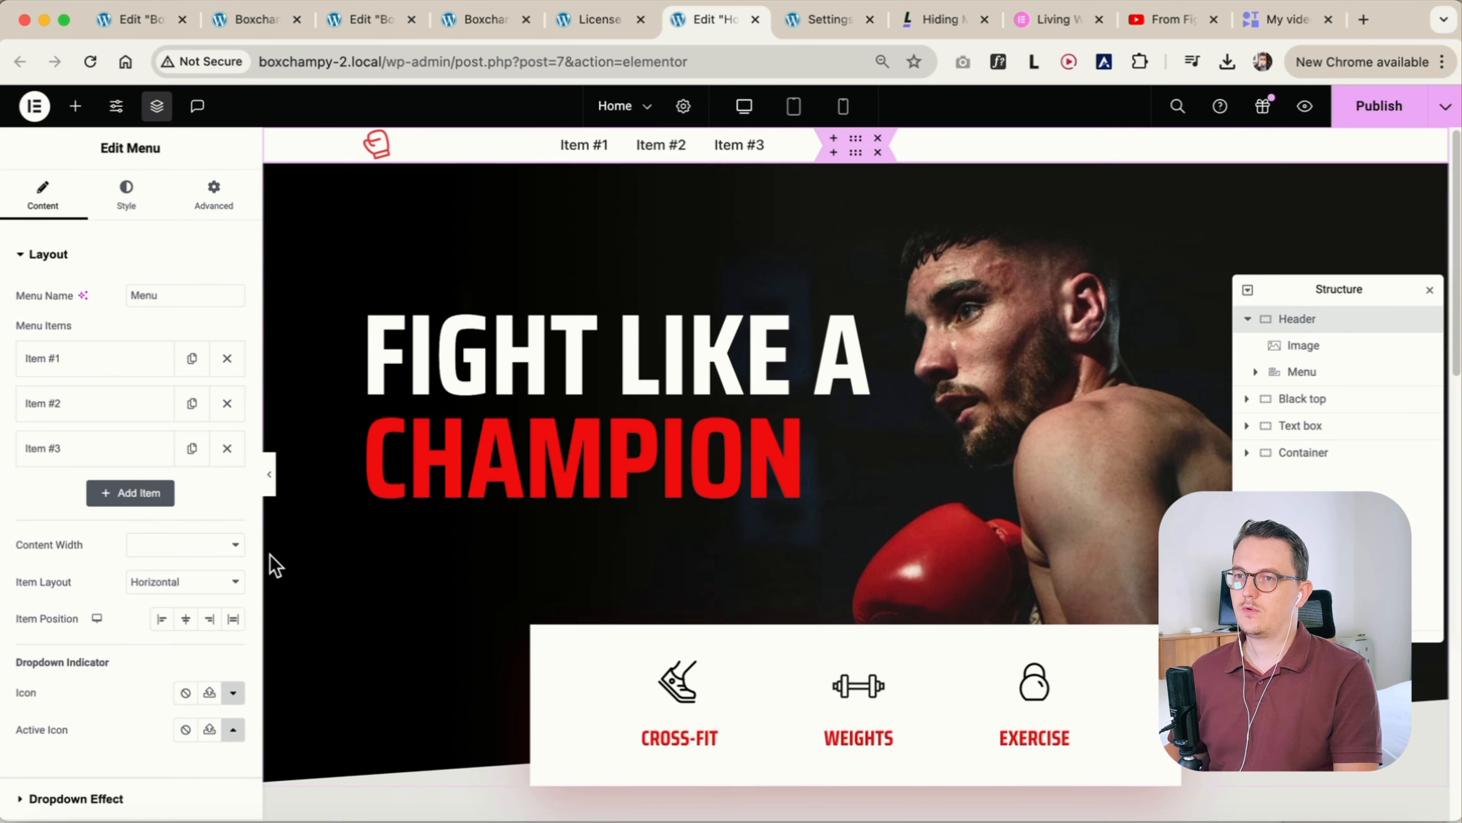
pyautogui.click(209, 622)
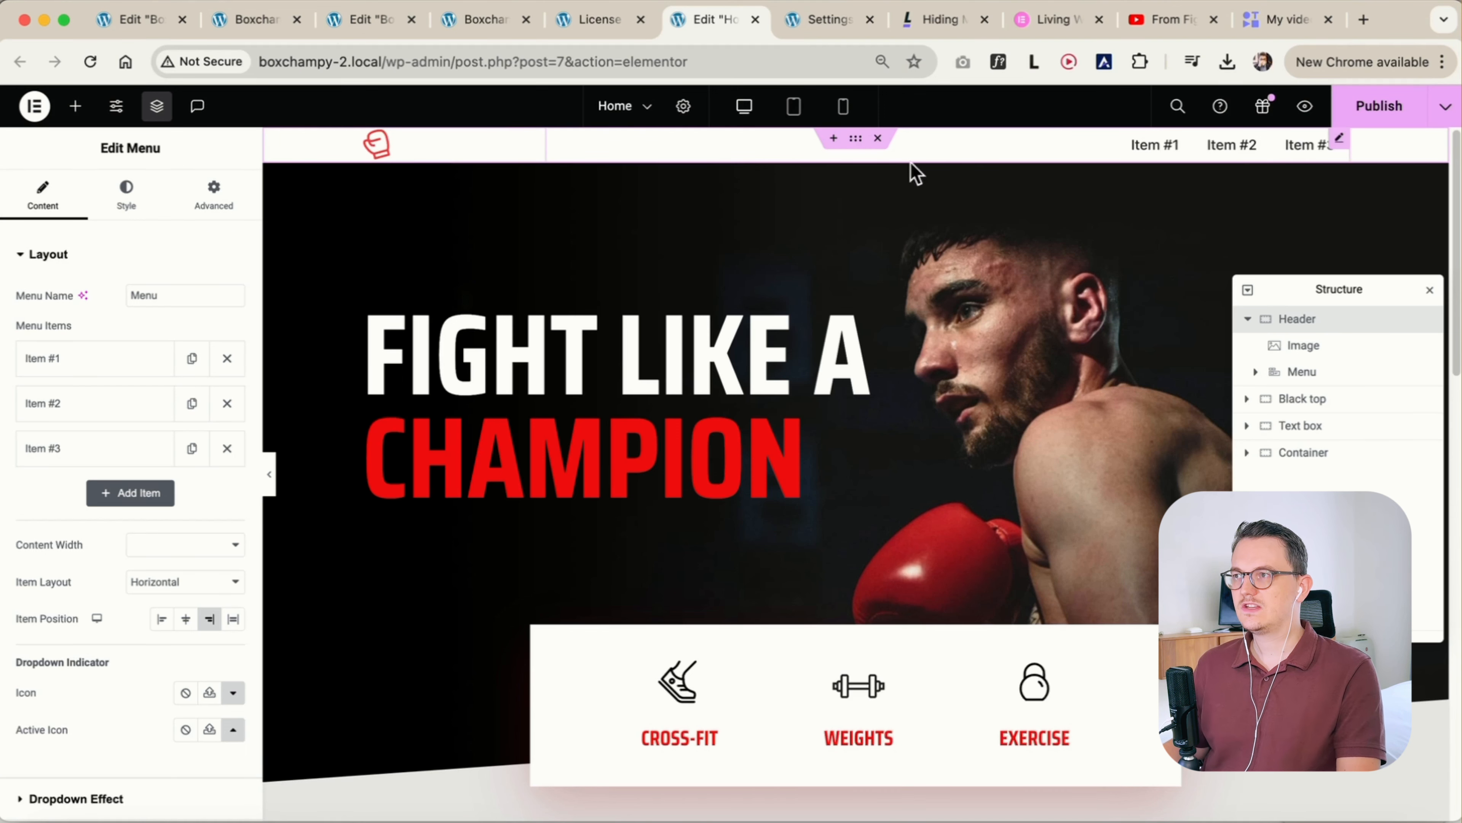
# Set the Header container's content width to Full Width with a width of 90%
pyautogui.click(857, 143)
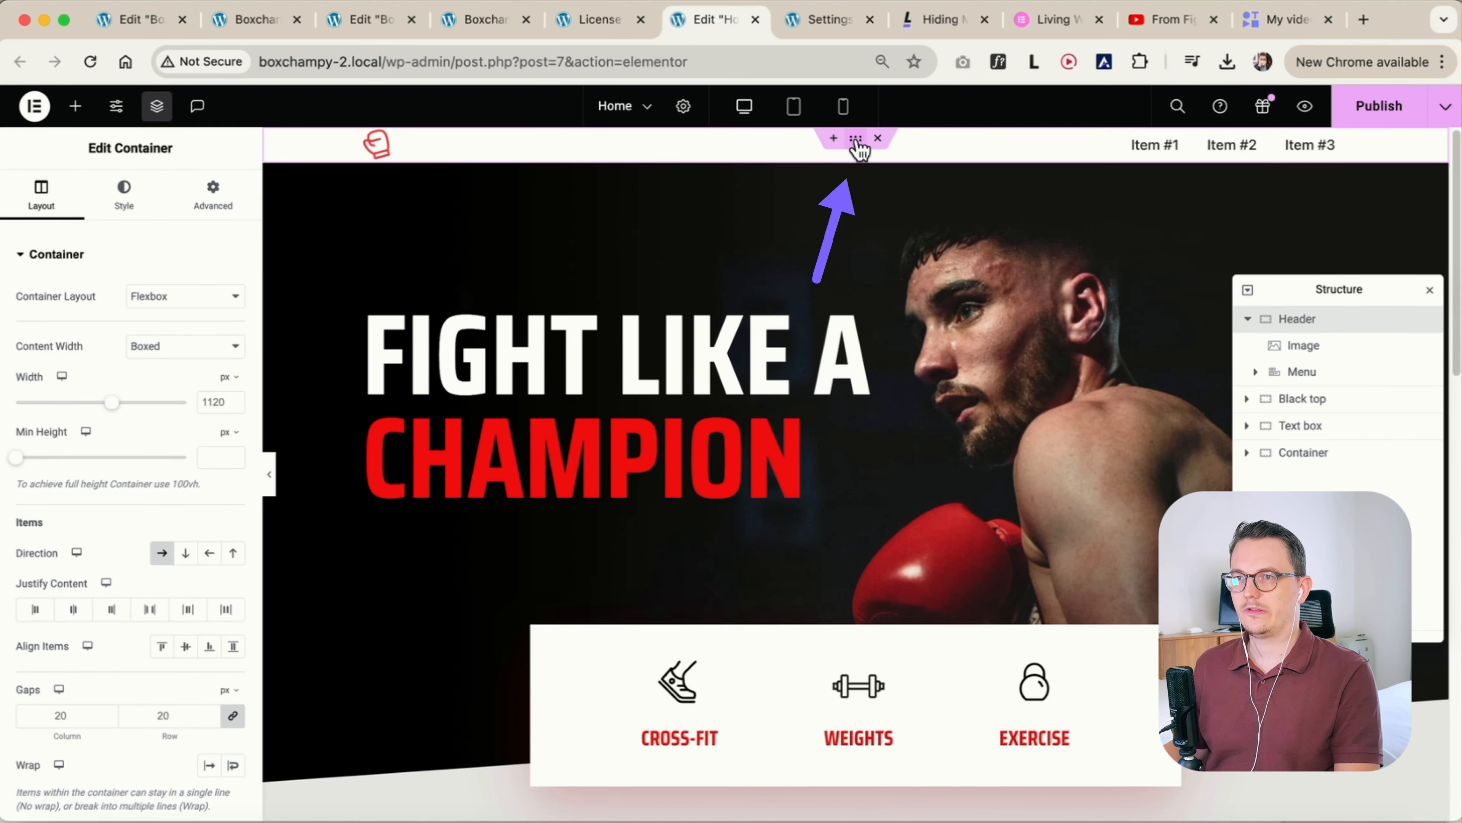
pyautogui.click(179, 357)
pyautogui.click(177, 369)
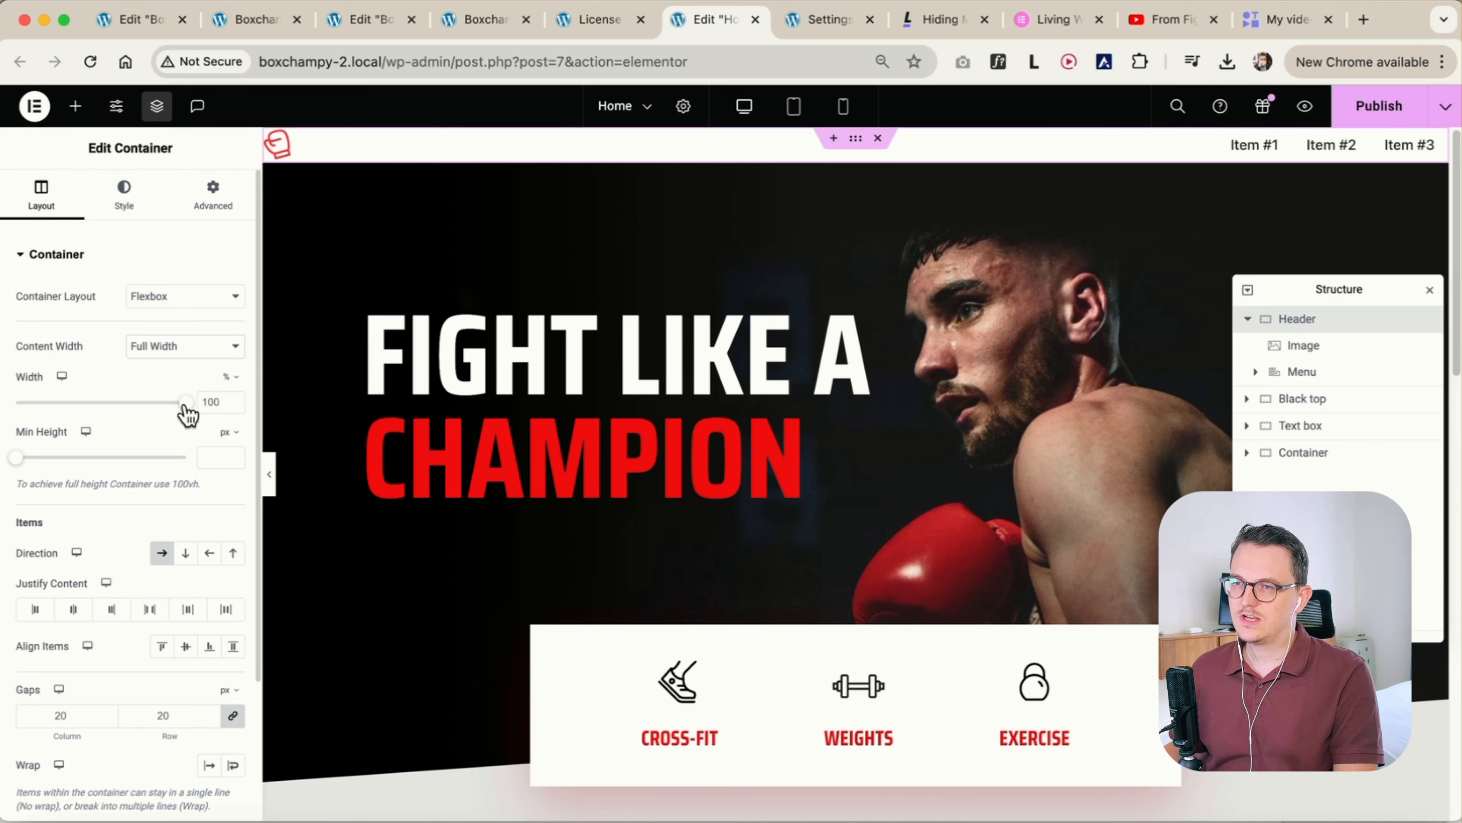
pyautogui.moveTo(192, 410); pyautogui.dragTo(176, 414)
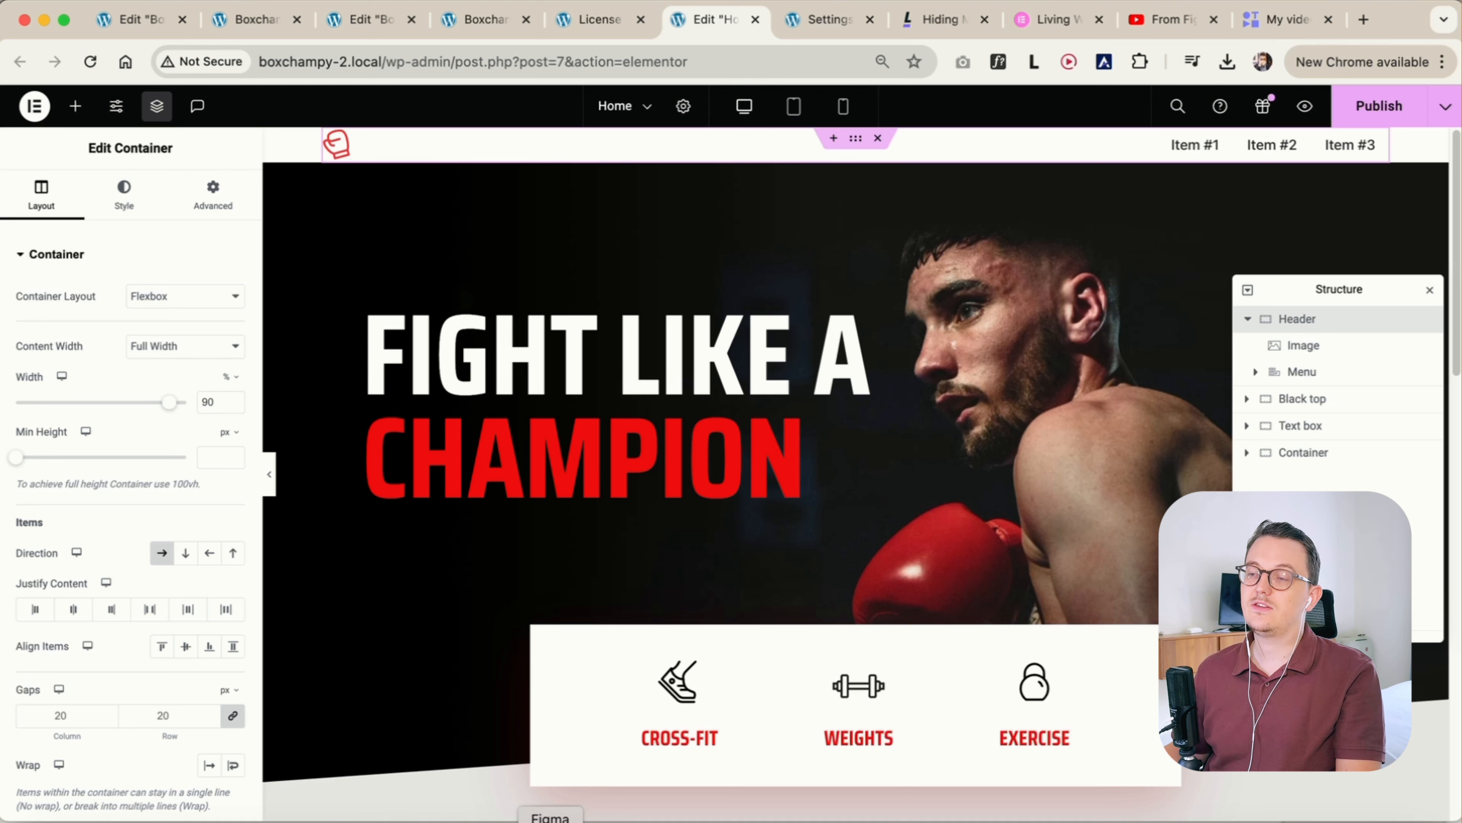
# Switch to the Figma design and try widening the header frame on both sides to about 1359 px
pyautogui.click(551, 821)
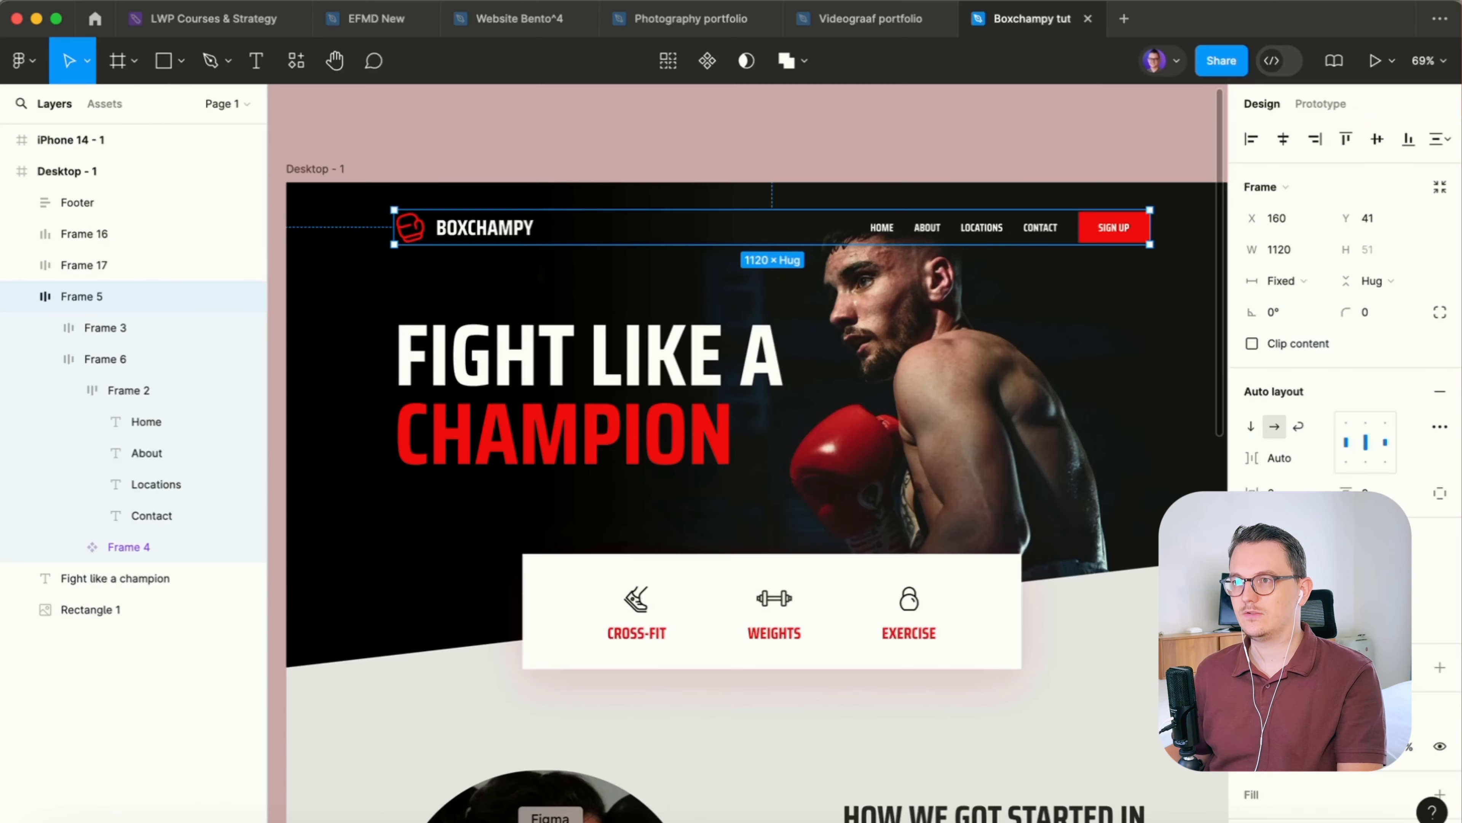
pyautogui.click(866, 164)
pyautogui.moveTo(903, 159); pyautogui.dragTo(887, 143)
pyautogui.scroll(-1, 887, 193)
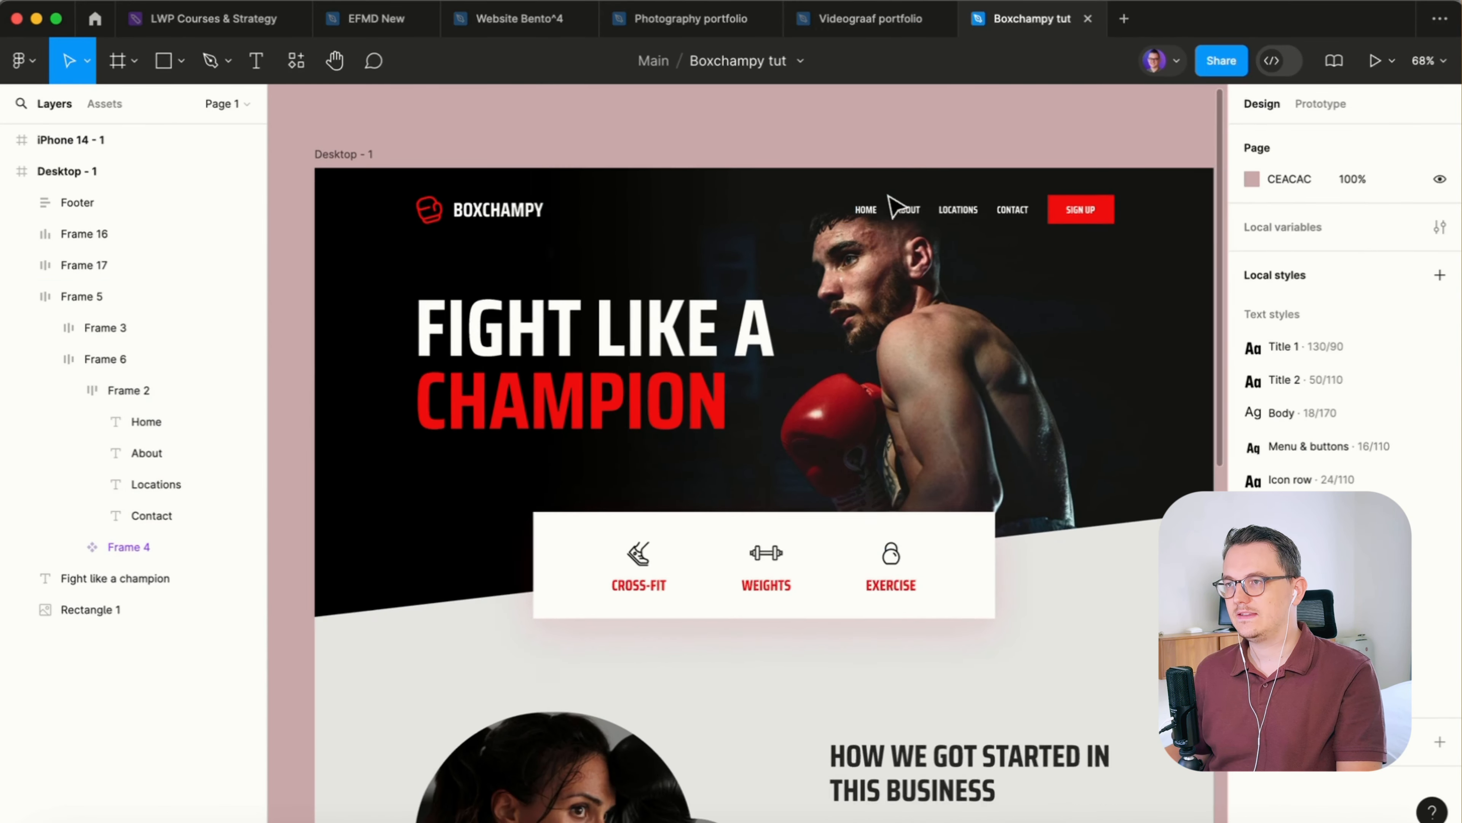
pyautogui.moveTo(911, 226); pyautogui.dragTo(829, 208)
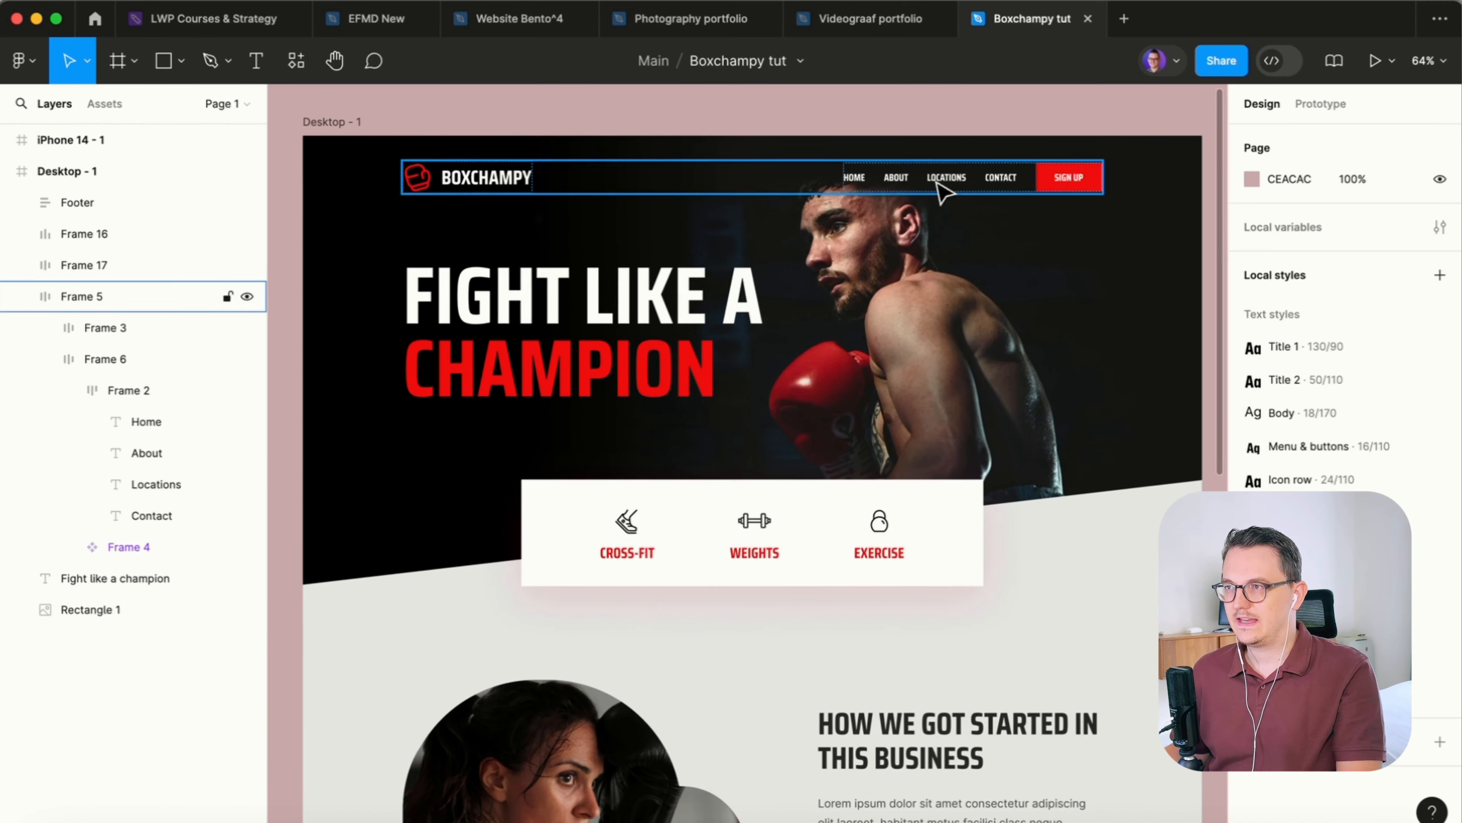
pyautogui.click(944, 185)
pyautogui.moveTo(397, 174); pyautogui.dragTo(329, 175)
pyautogui.moveTo(1103, 176); pyautogui.dragTo(1178, 175)
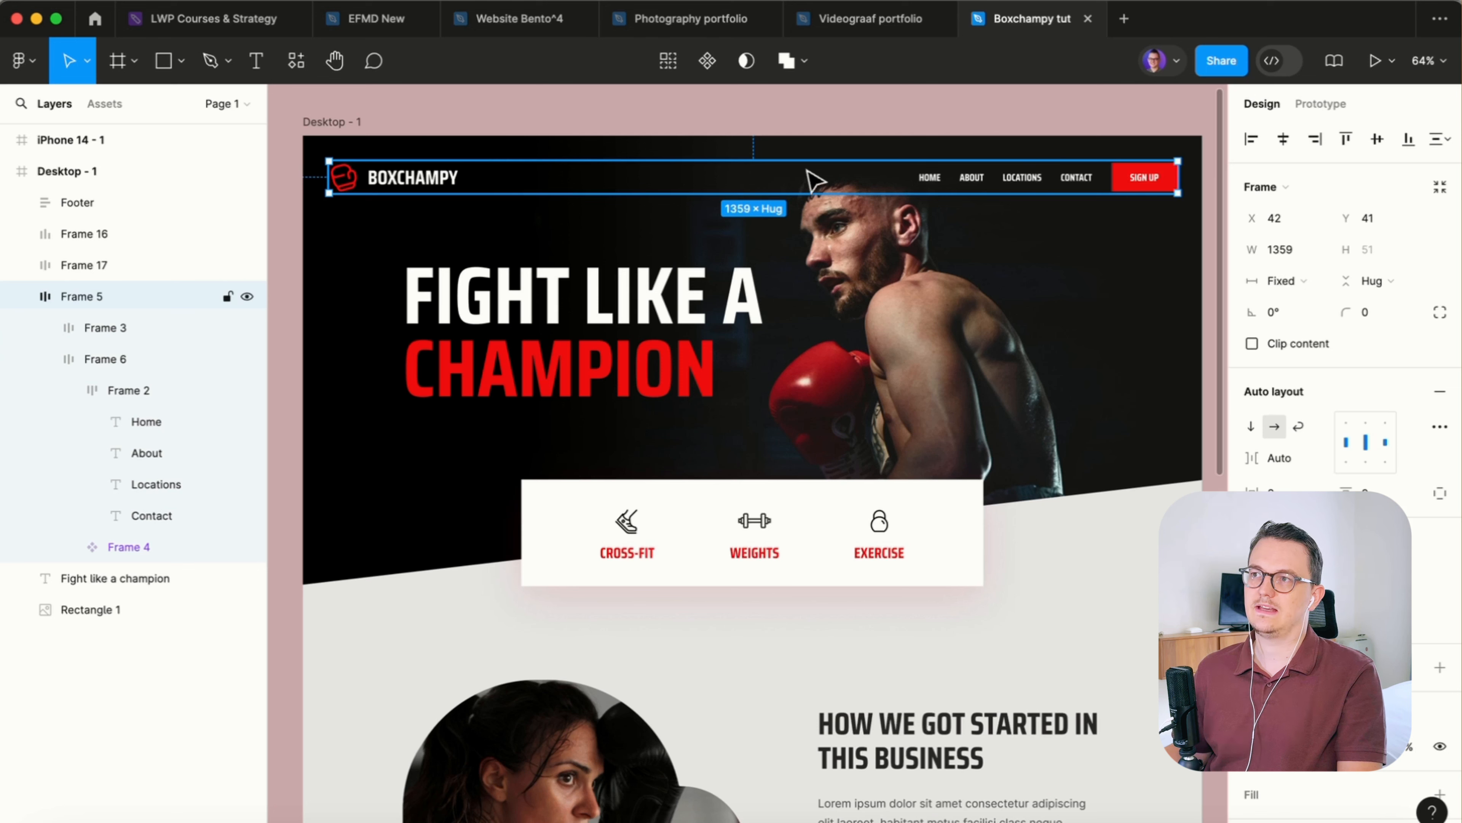
pyautogui.click(1054, 107)
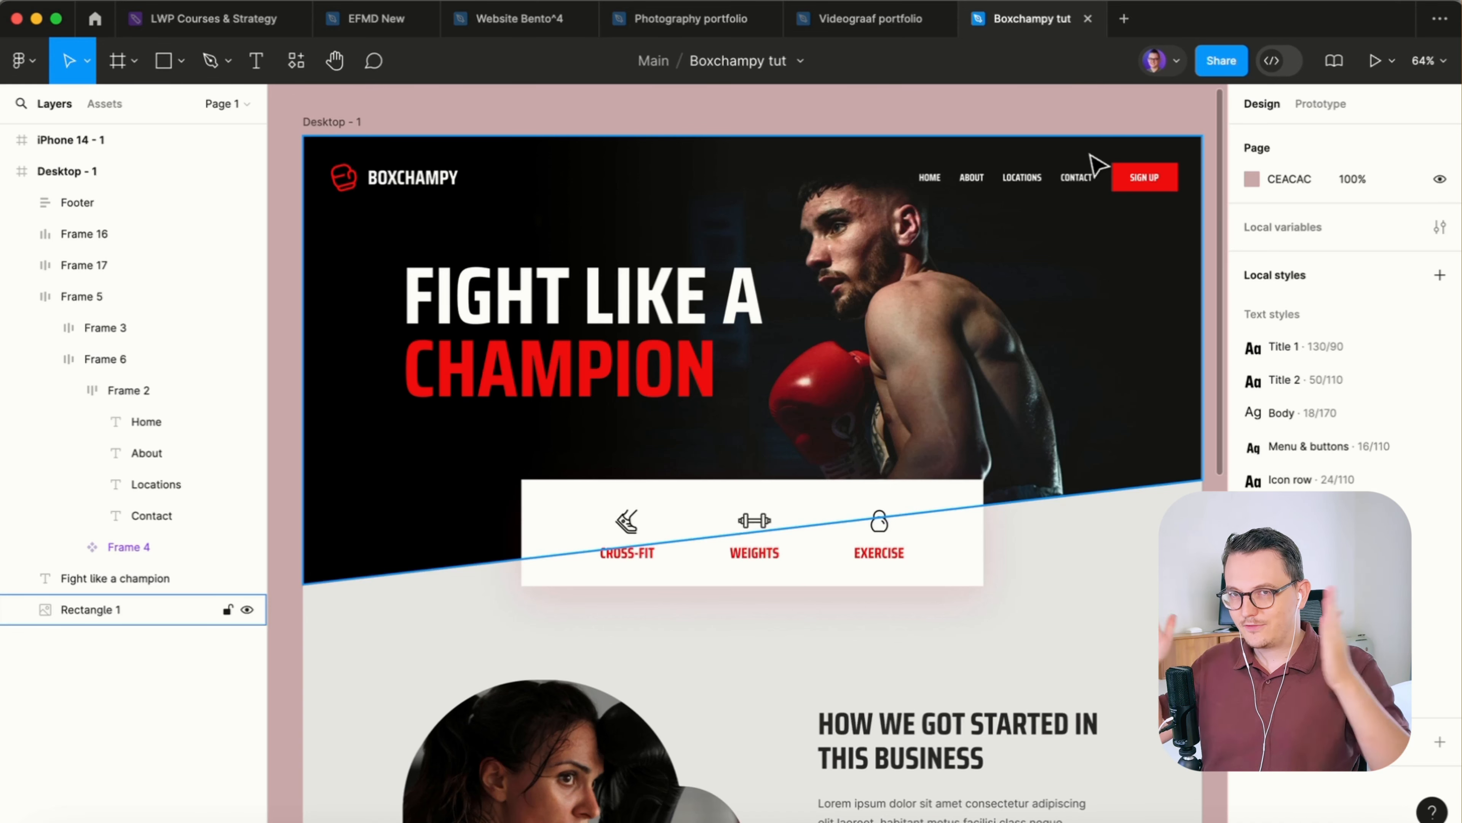
pyautogui.click(1091, 138)
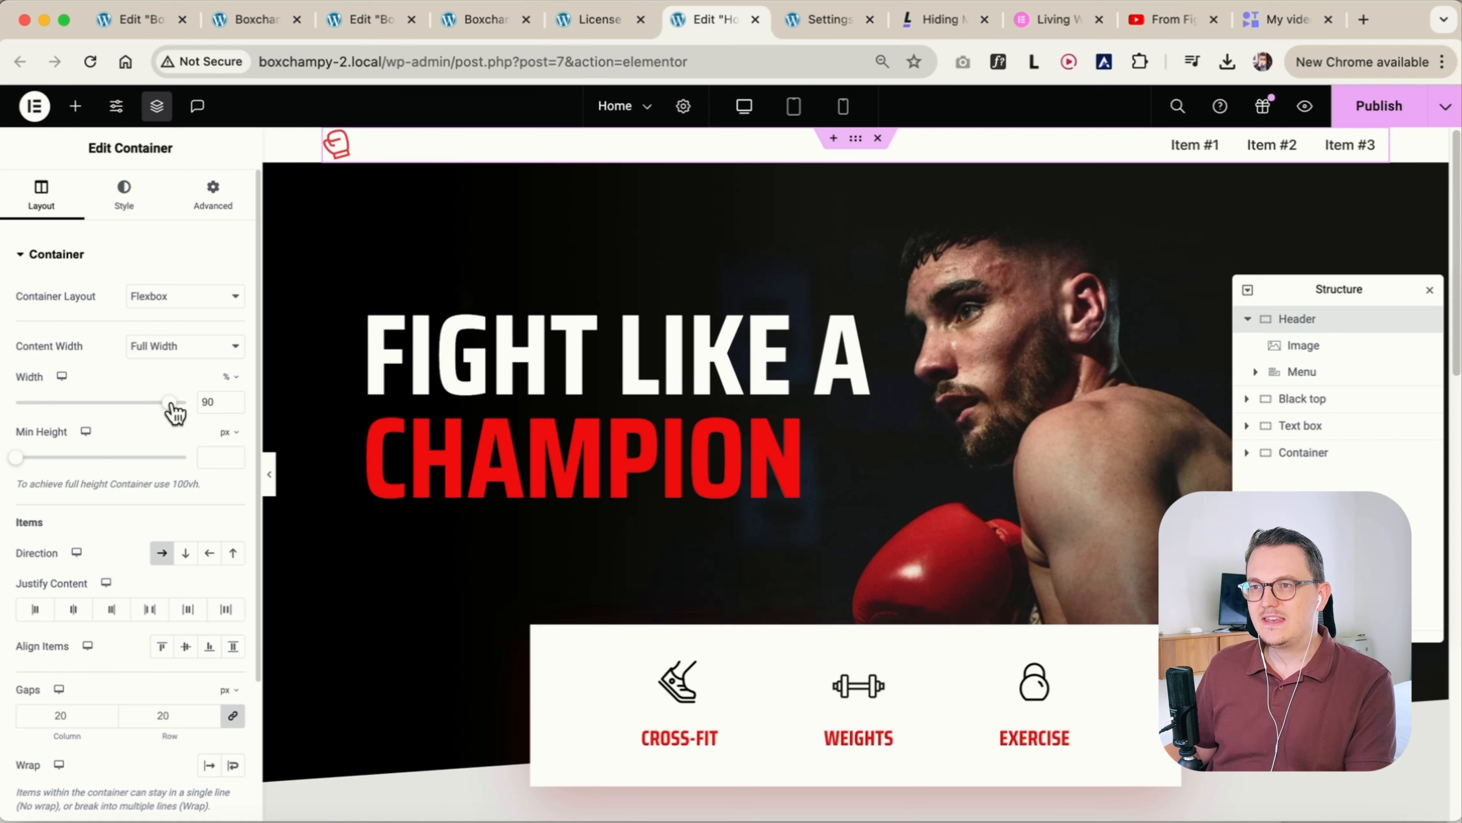
# In Elementor, try the Header container at 100% and 90% width, and return its content width to Boxed
pyautogui.moveTo(171, 403); pyautogui.dragTo(206, 409)
pyautogui.click(214, 196)
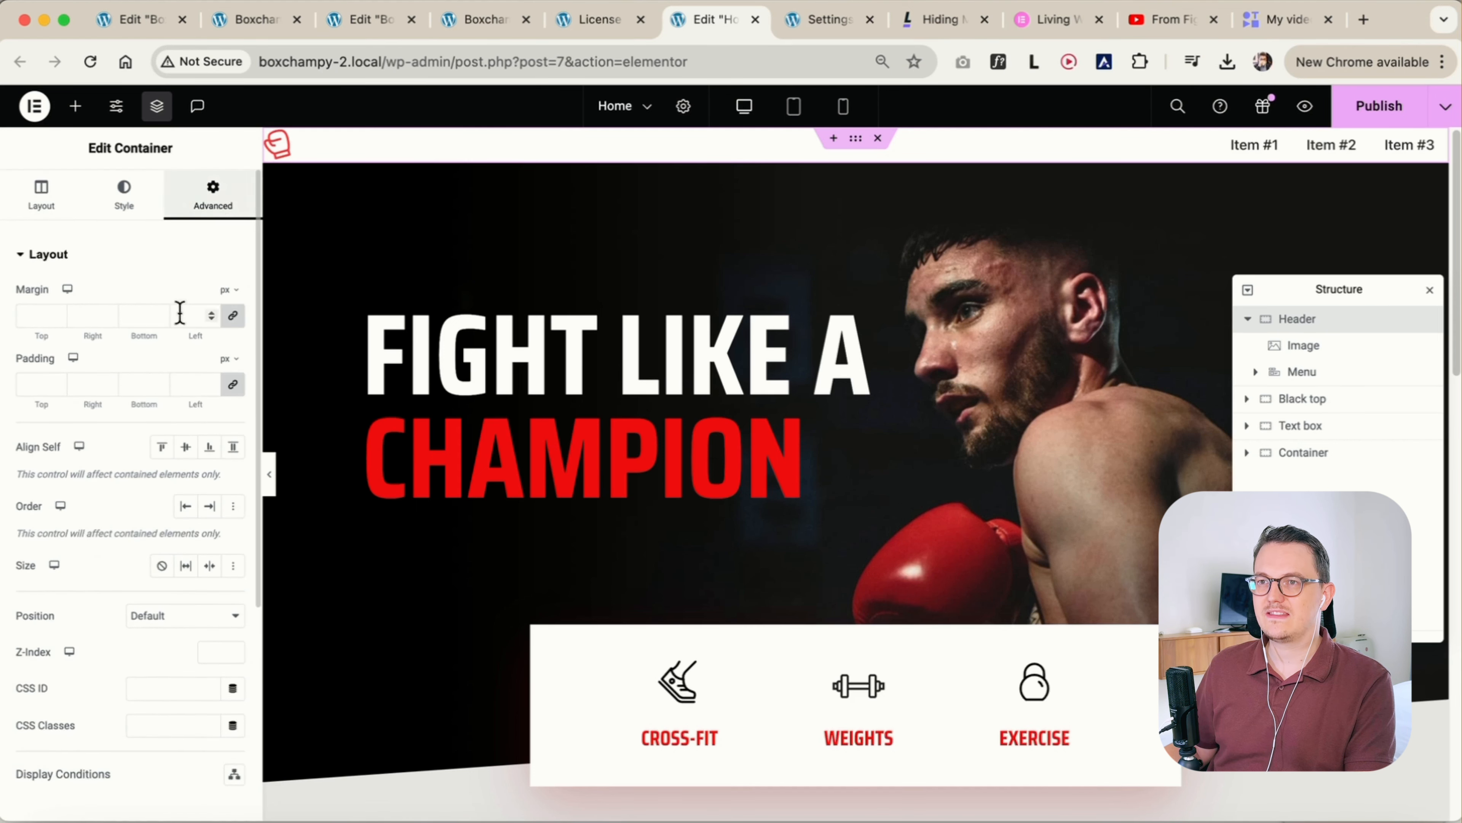
pyautogui.click(61, 204)
pyautogui.moveTo(185, 412); pyautogui.dragTo(176, 412)
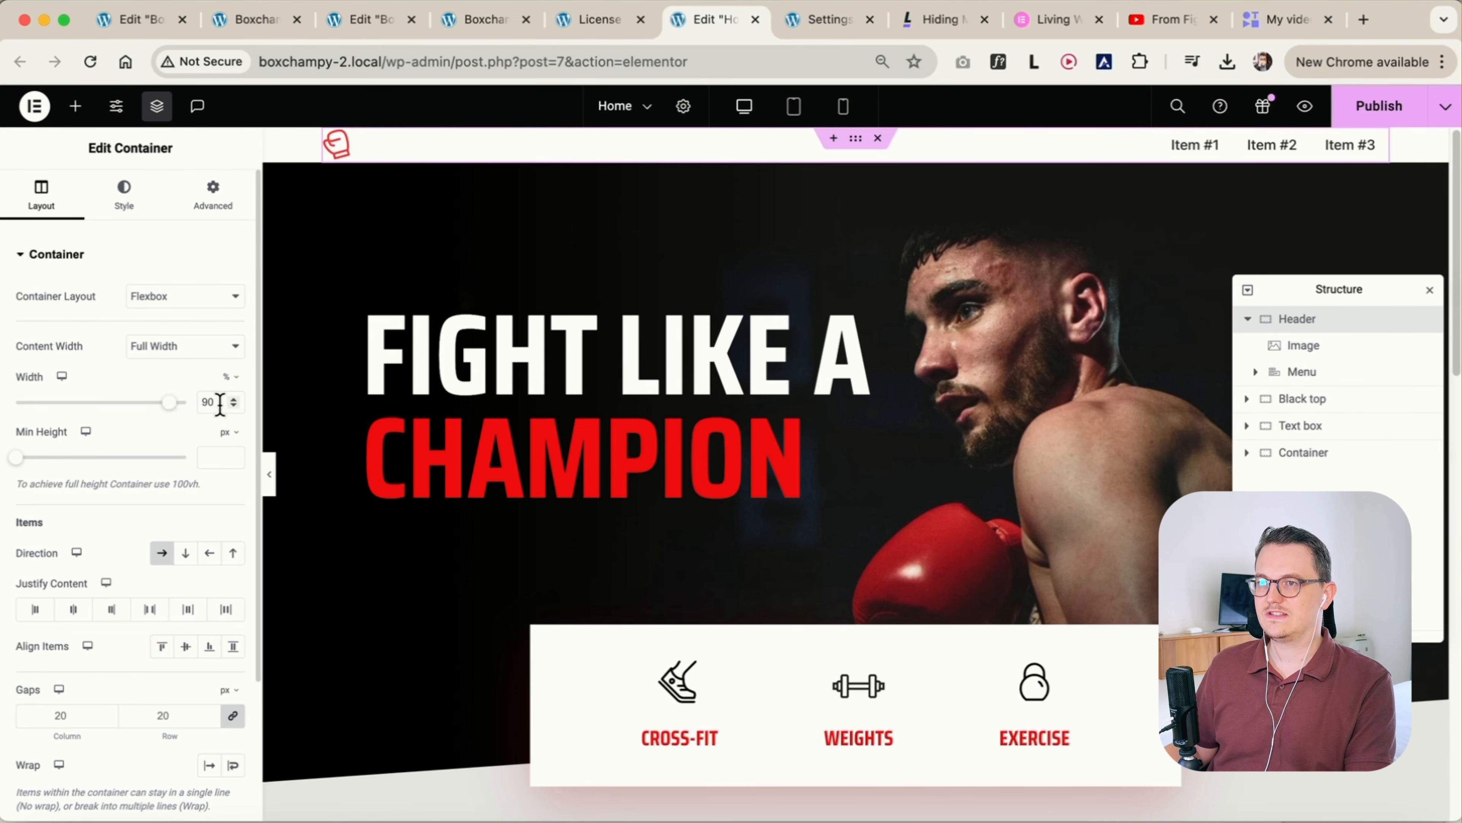
pyautogui.click(179, 347)
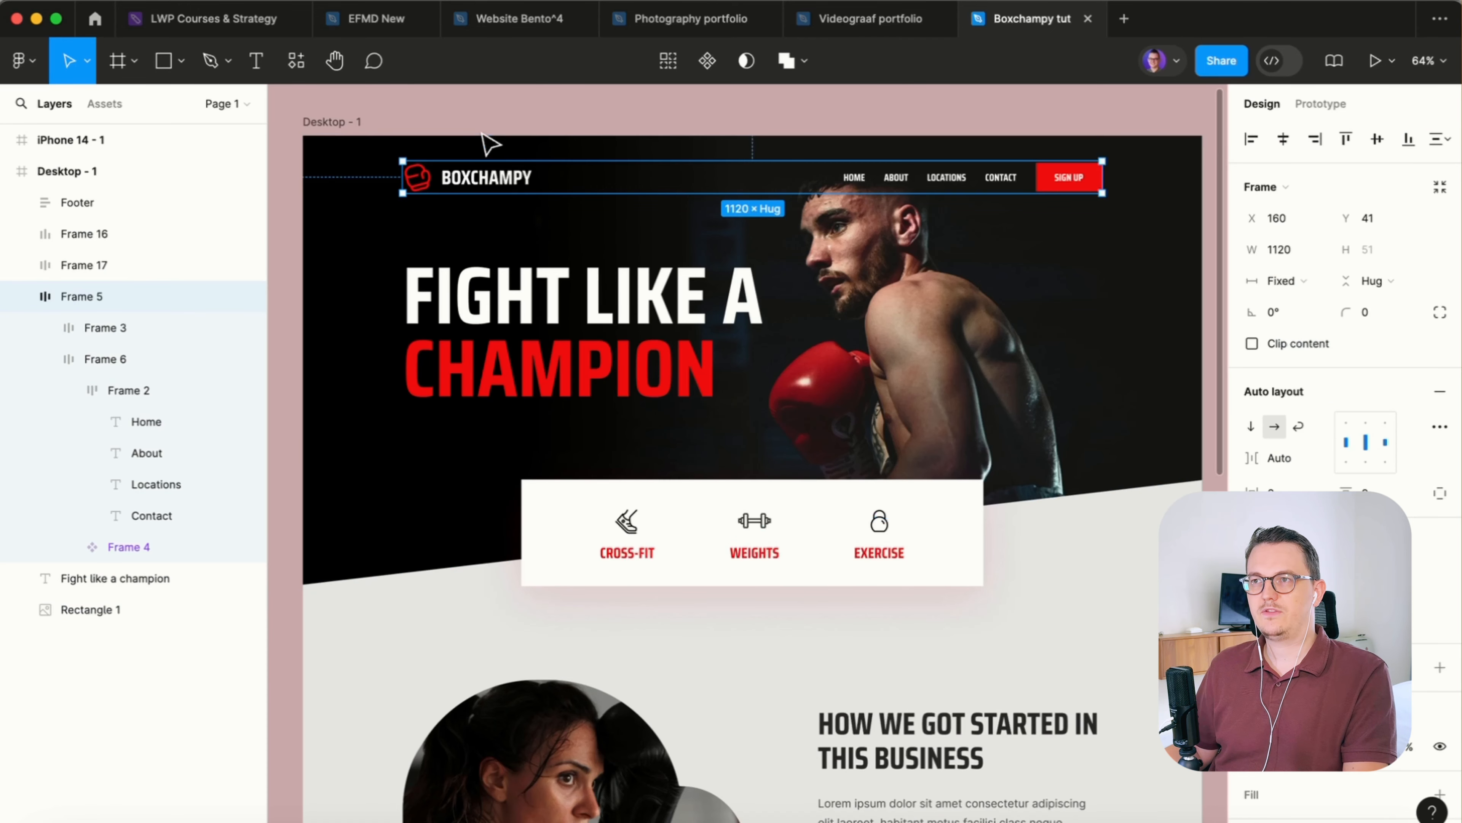
# Switch to Figma and check the header frame's width against the layout grid columns
pyautogui.click(509, 101)
pyautogui.hscroll(1, 509, 101)
pyautogui.click(429, 173)
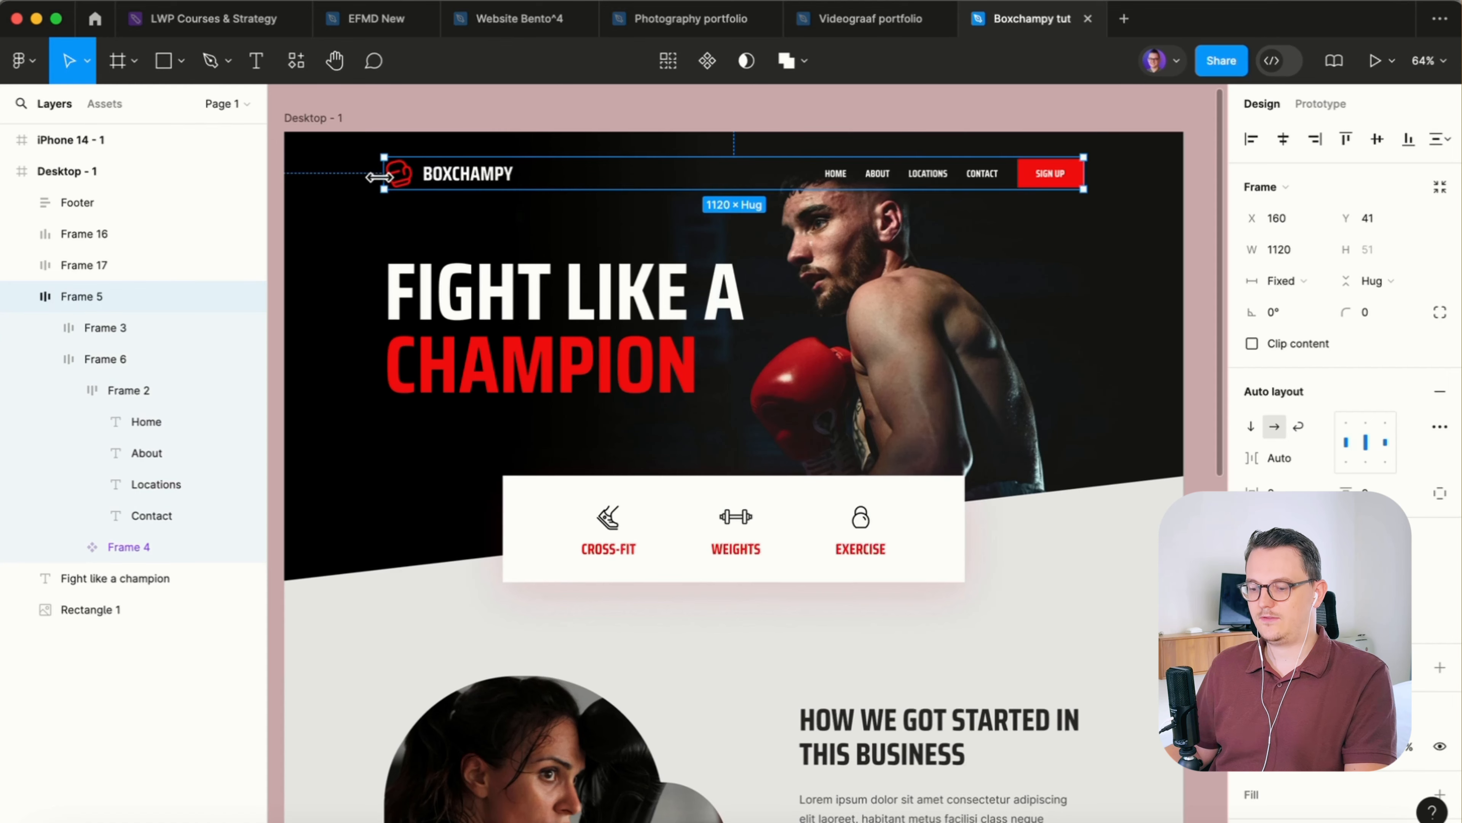
pyautogui.hotkey('ctrl', 'g')
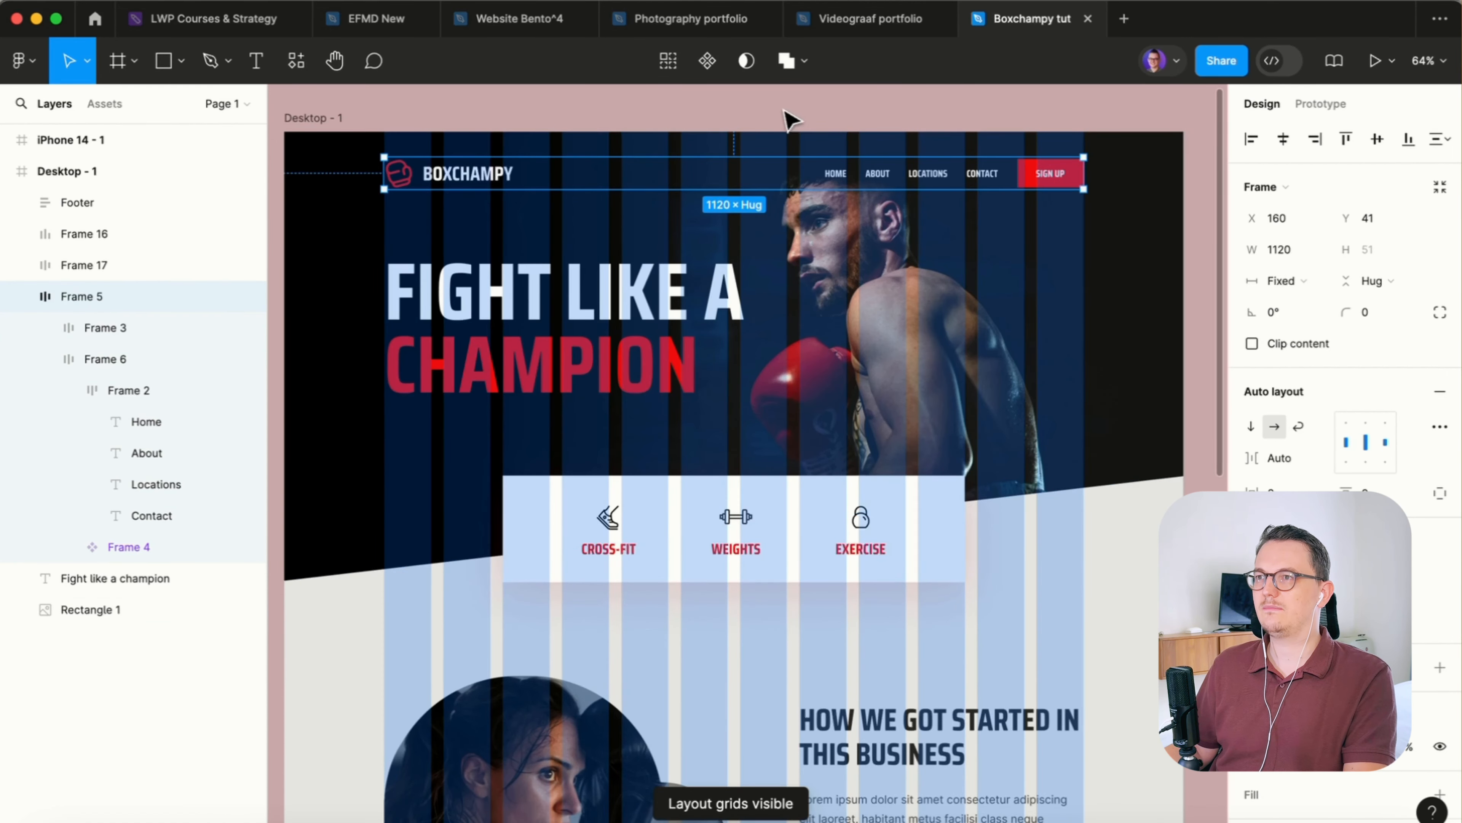
pyautogui.scroll(2, 774, 133)
pyautogui.hotkey('ctrl', 'g')
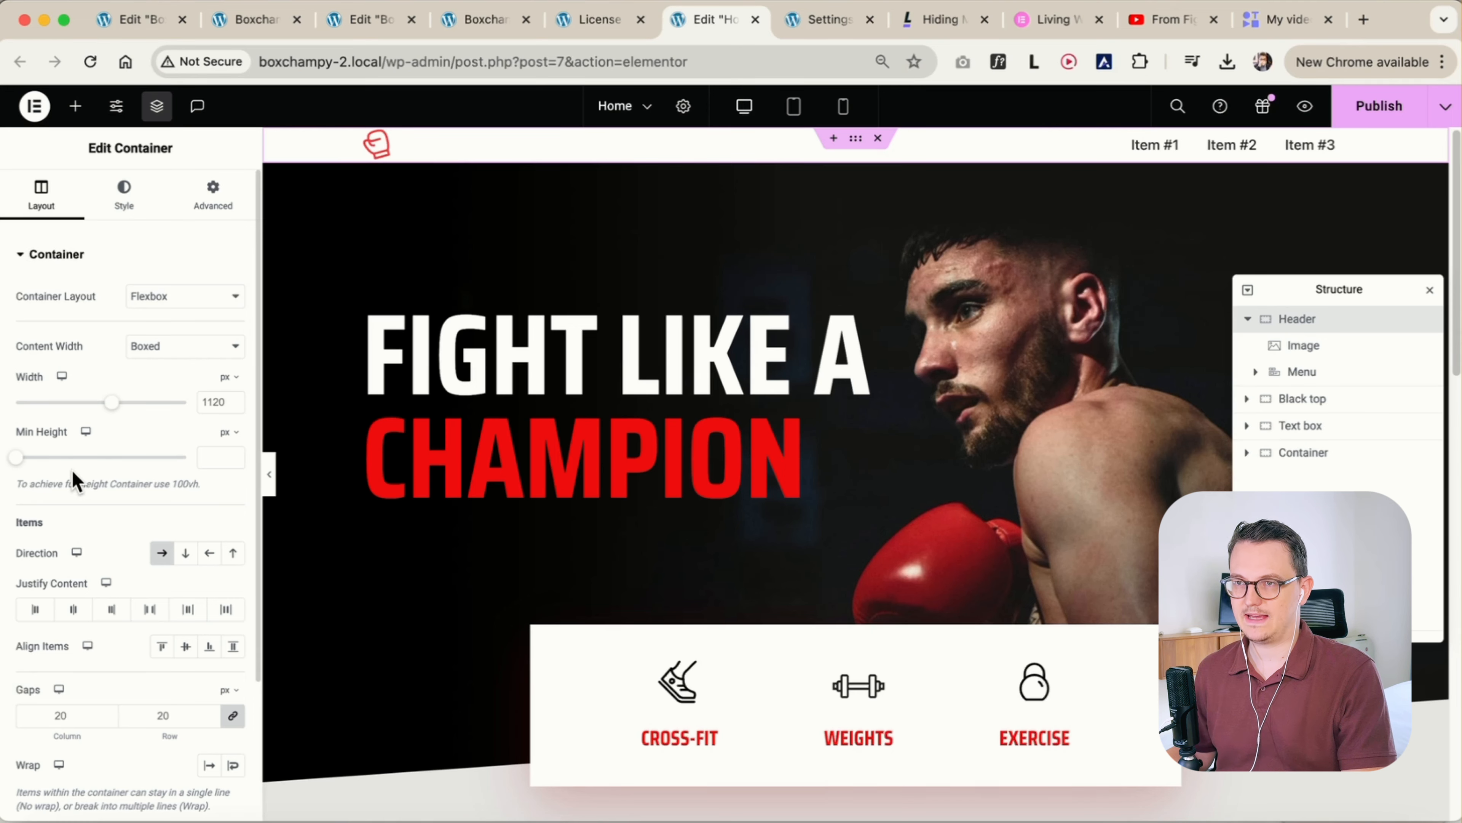
# In Elementor, set the Header container's minimum height to 100 px and centre its items vertically
pyautogui.scroll(-8, 392, 578)
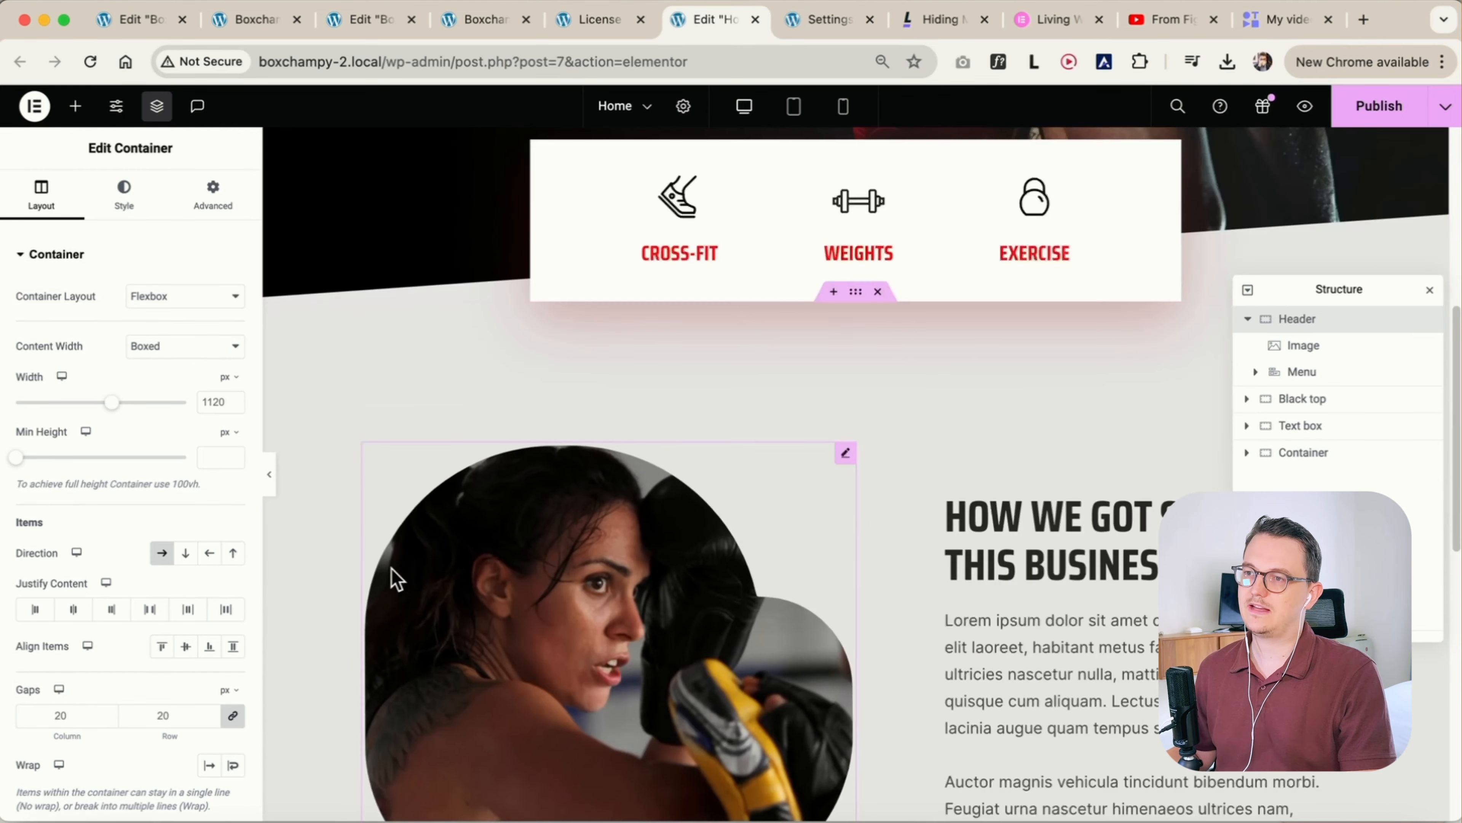
pyautogui.scroll(8, 392, 570)
pyautogui.scroll(-10, 392, 570)
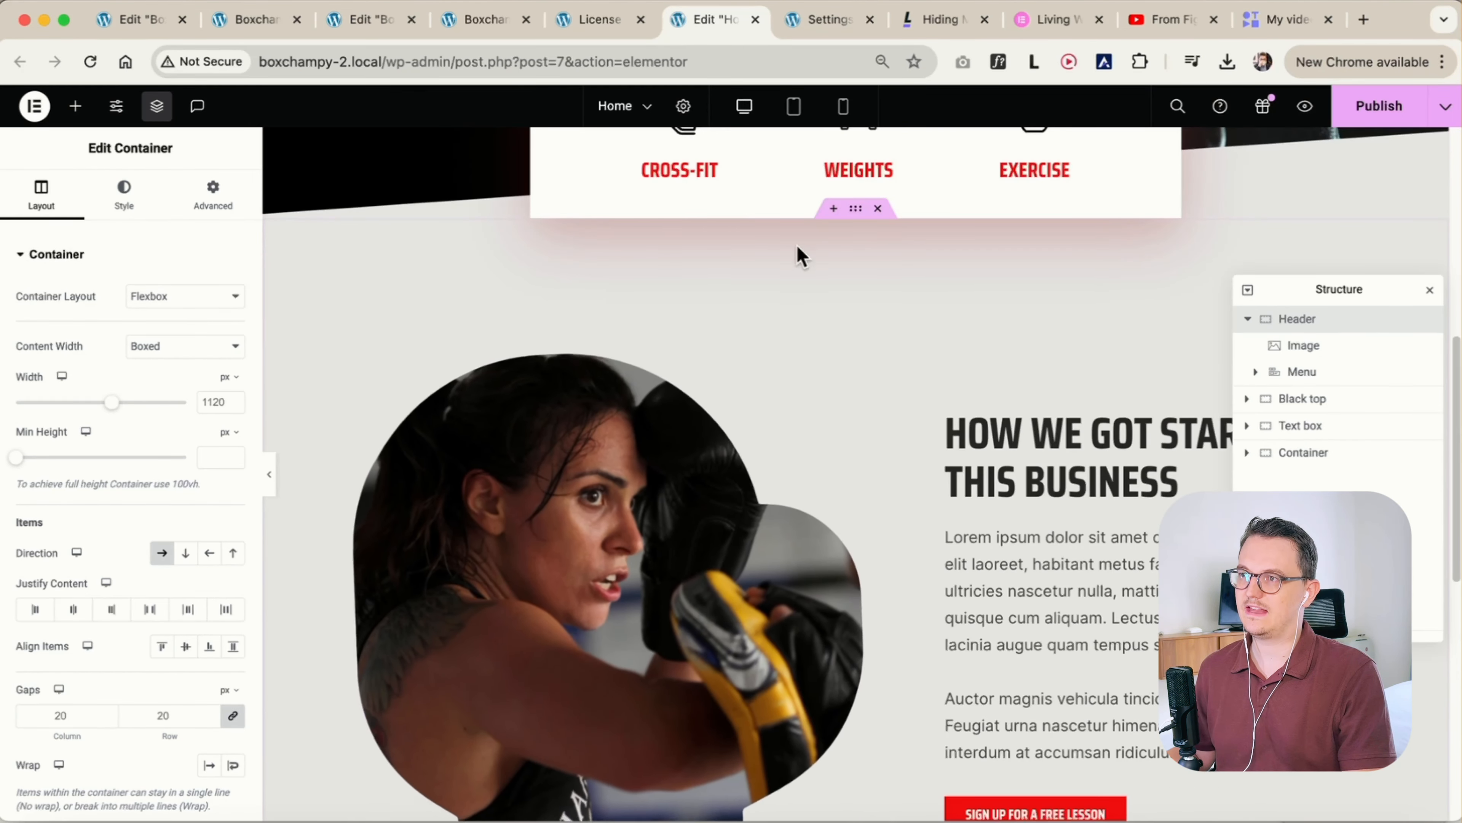
pyautogui.scroll(-6, 800, 322)
pyautogui.scroll(16, 731, 594)
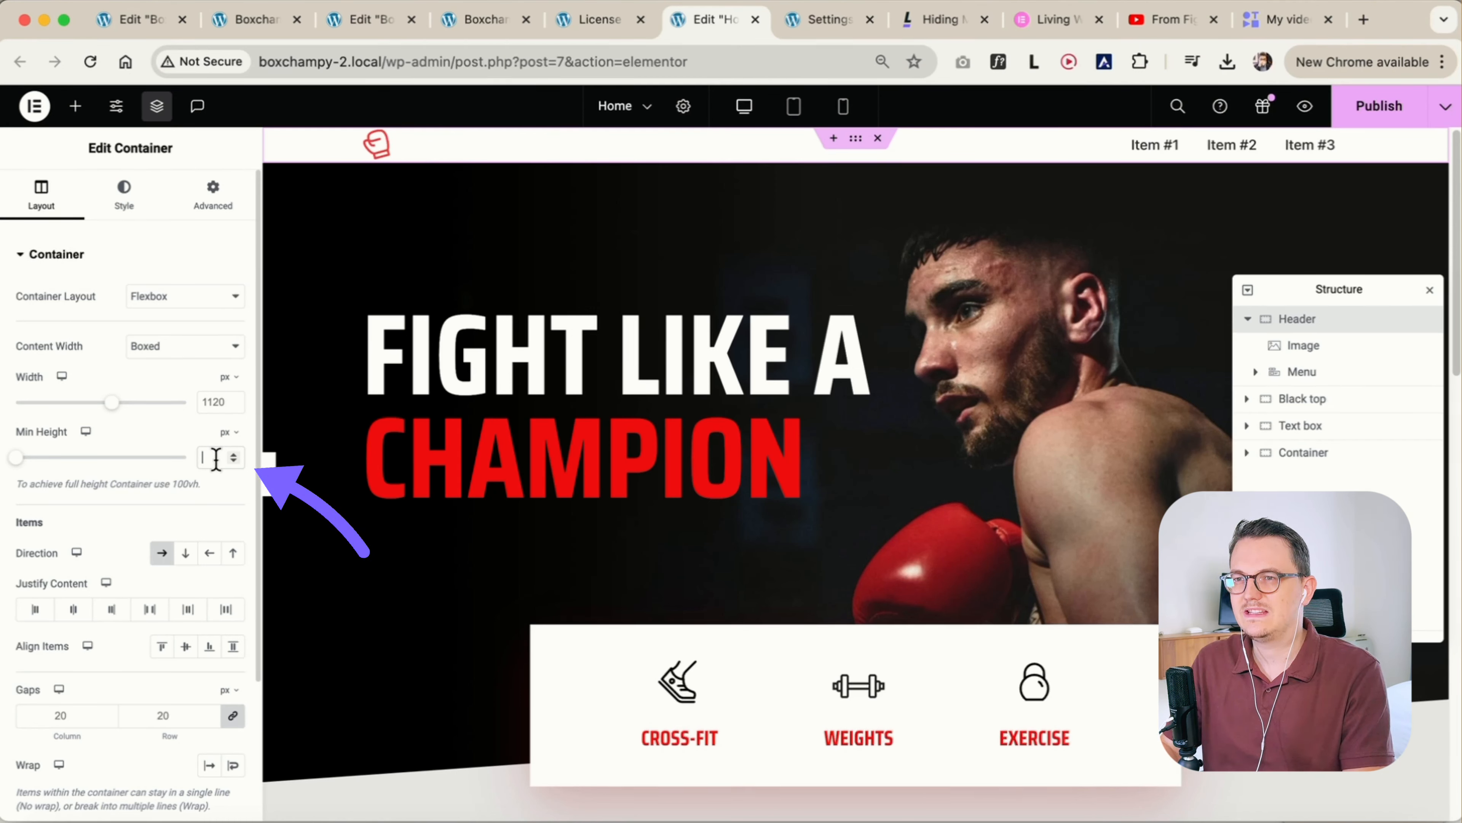
pyautogui.write('100')
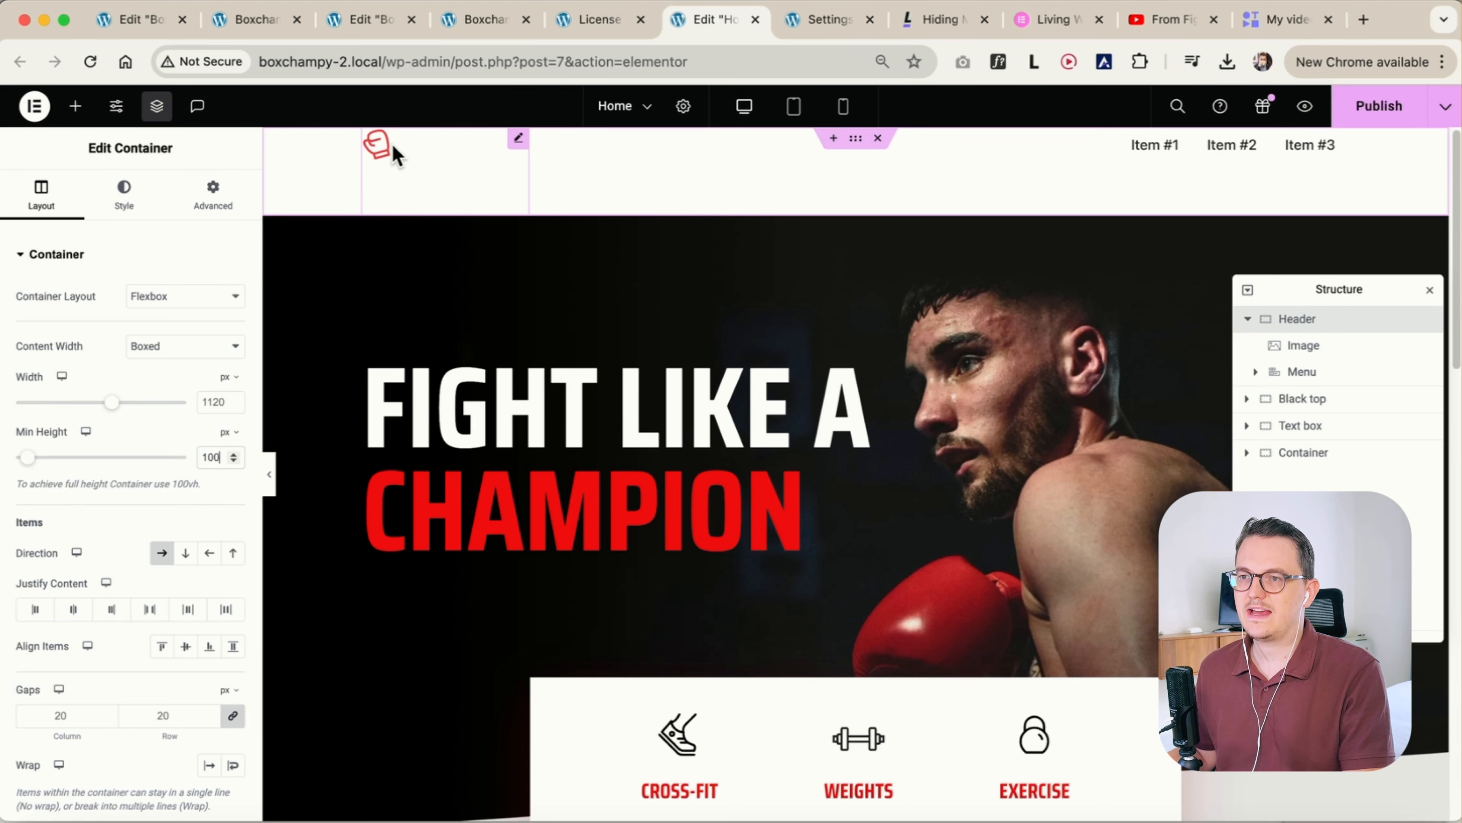
pyautogui.click(187, 647)
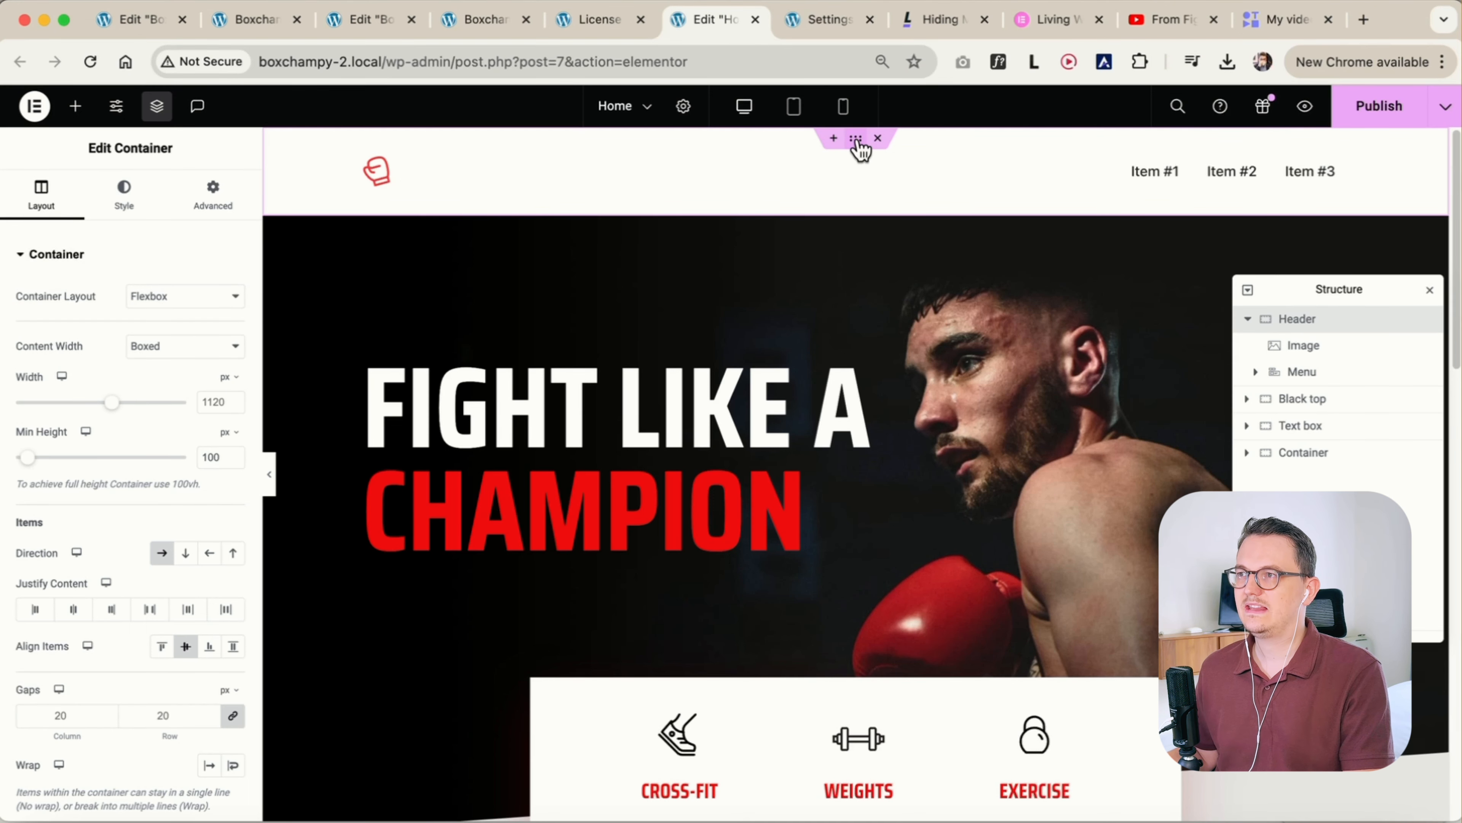
# Overlay the Header container on the hero section by setting its bottom margin to -100 px and its z-index to 9
pyautogui.click(210, 199)
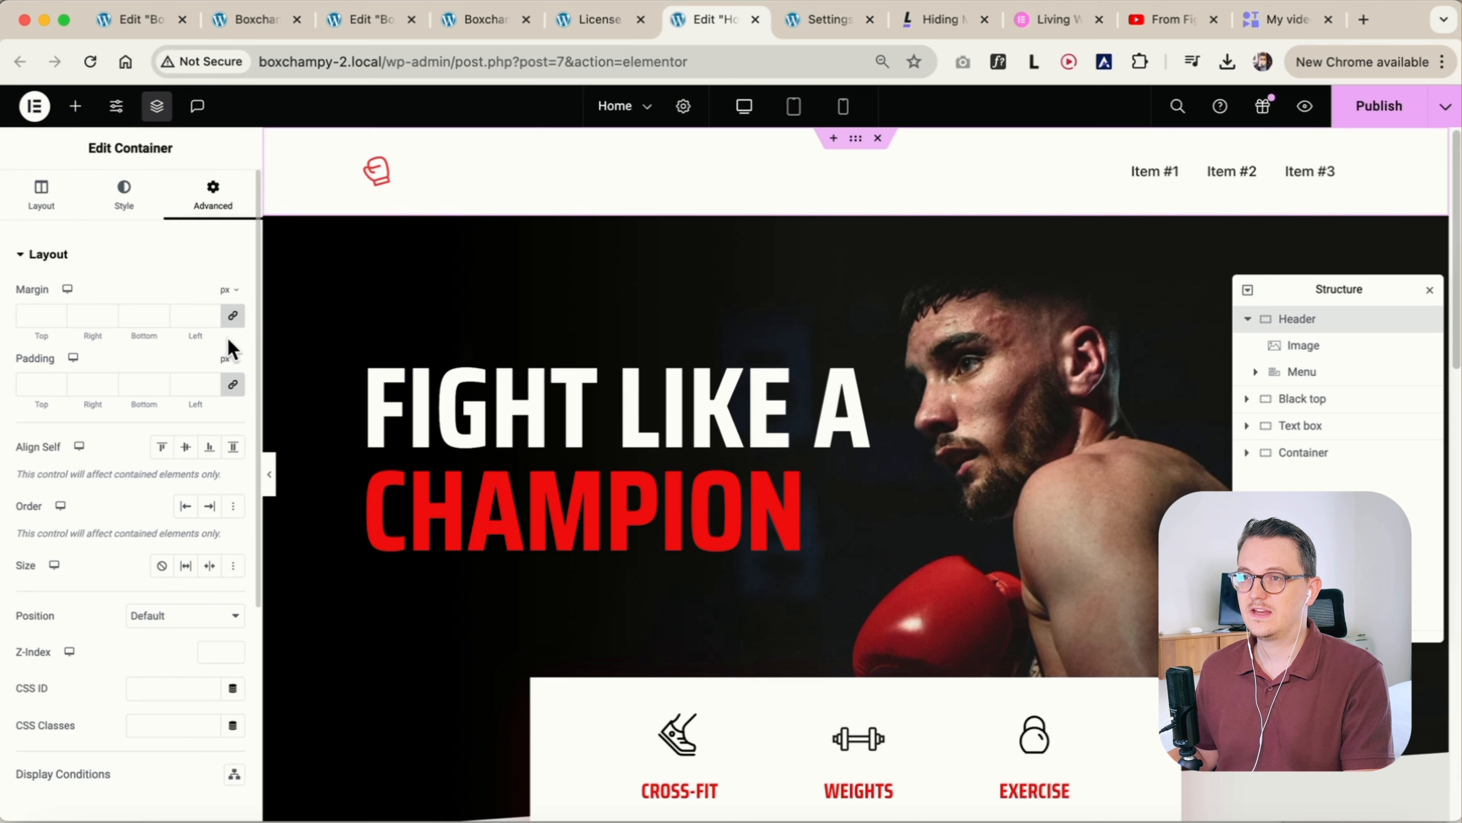
pyautogui.click(233, 318)
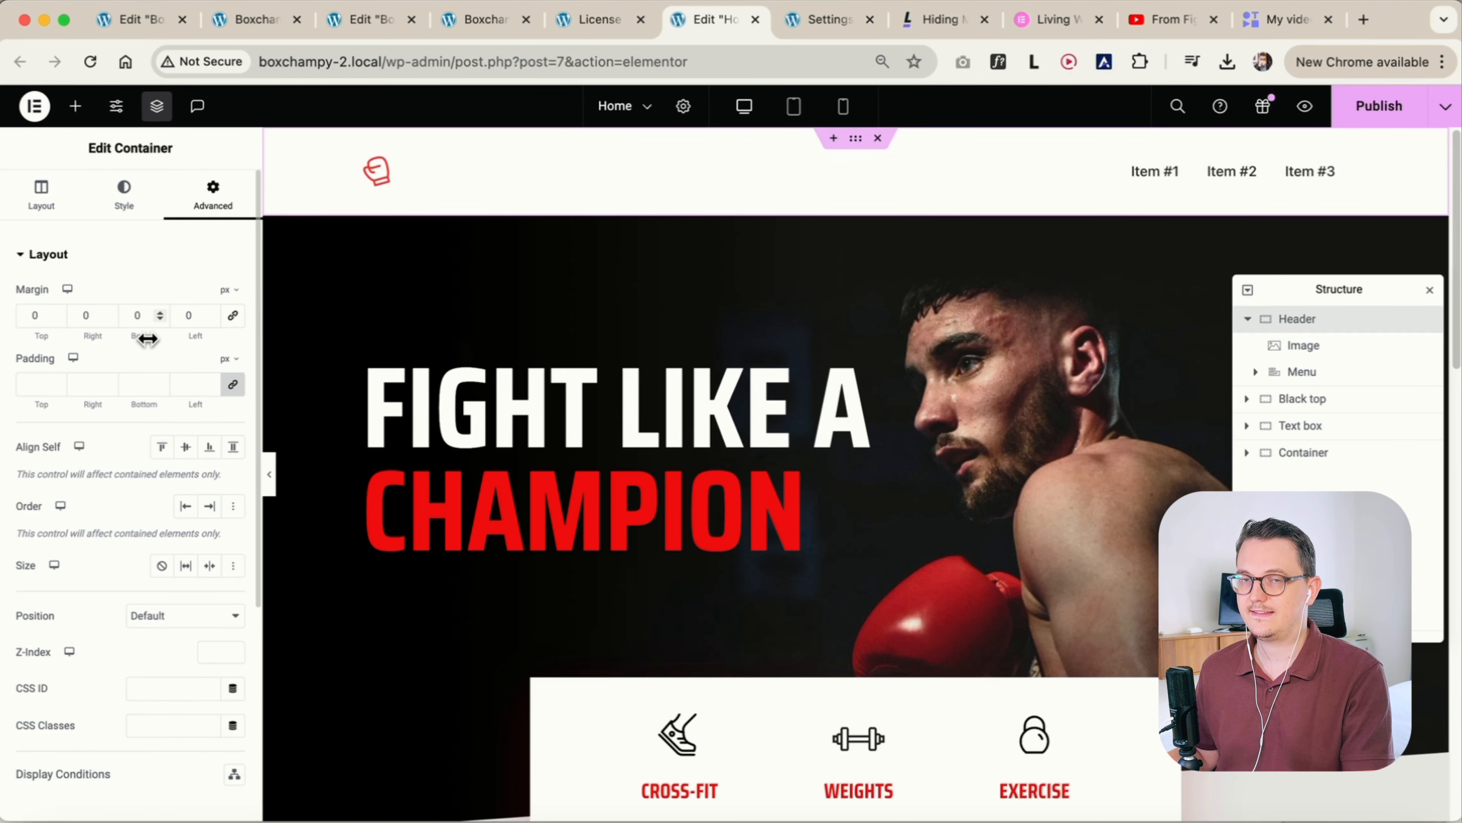
pyautogui.moveTo(142, 323); pyautogui.dragTo(112, 336)
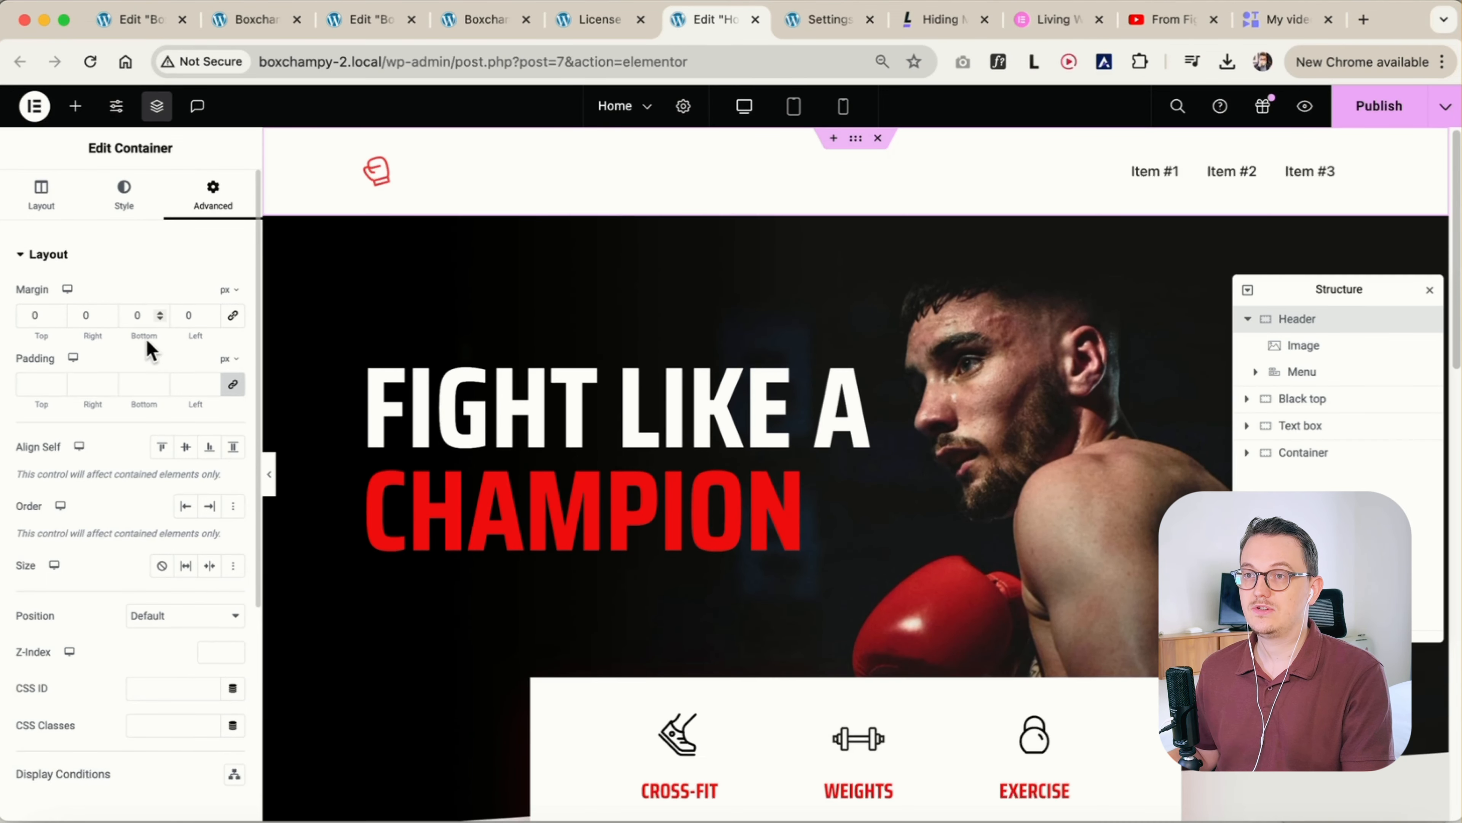
pyautogui.moveTo(148, 339); pyautogui.dragTo(138, 339)
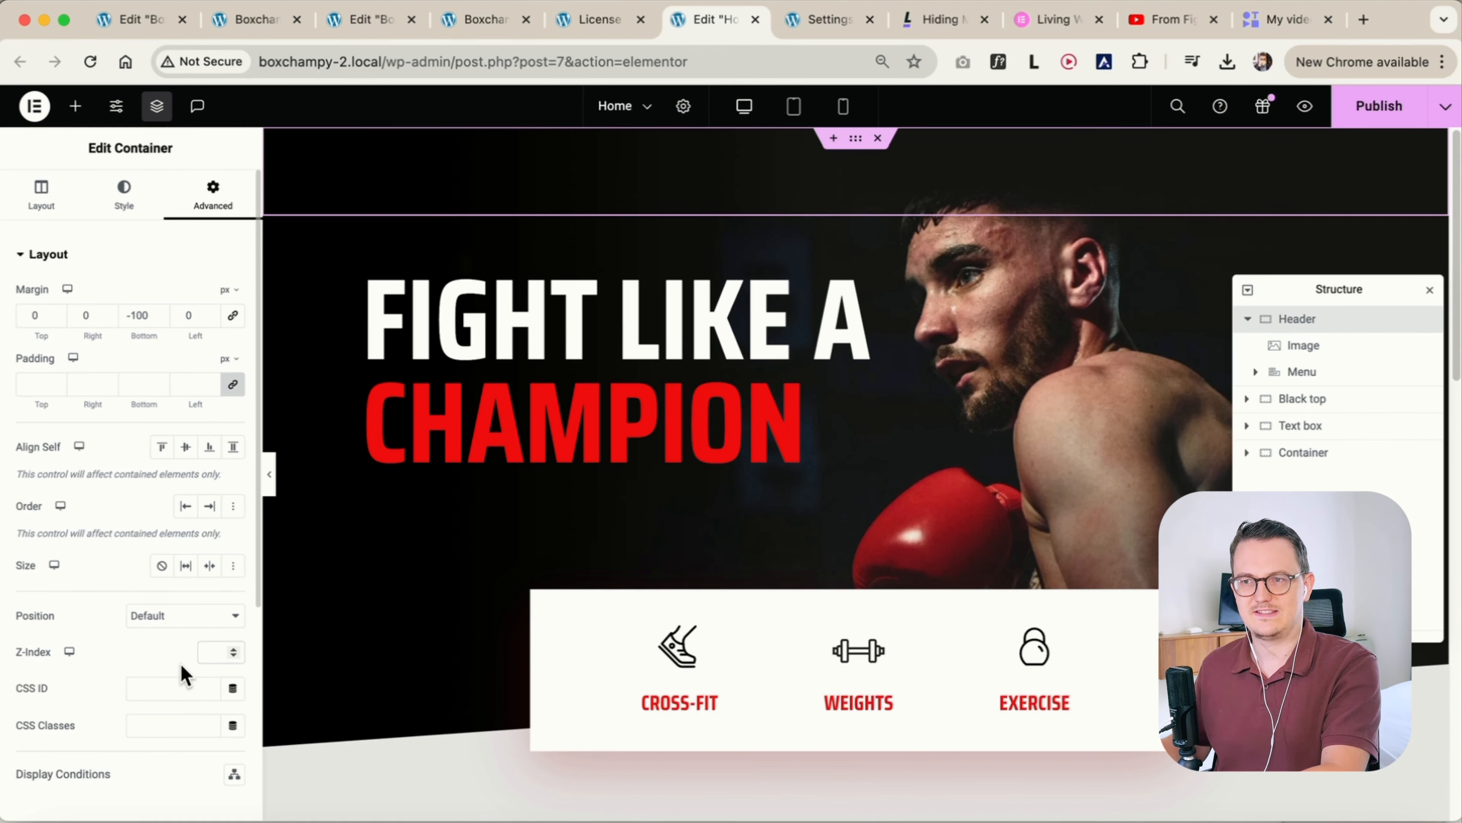
pyautogui.write('9')
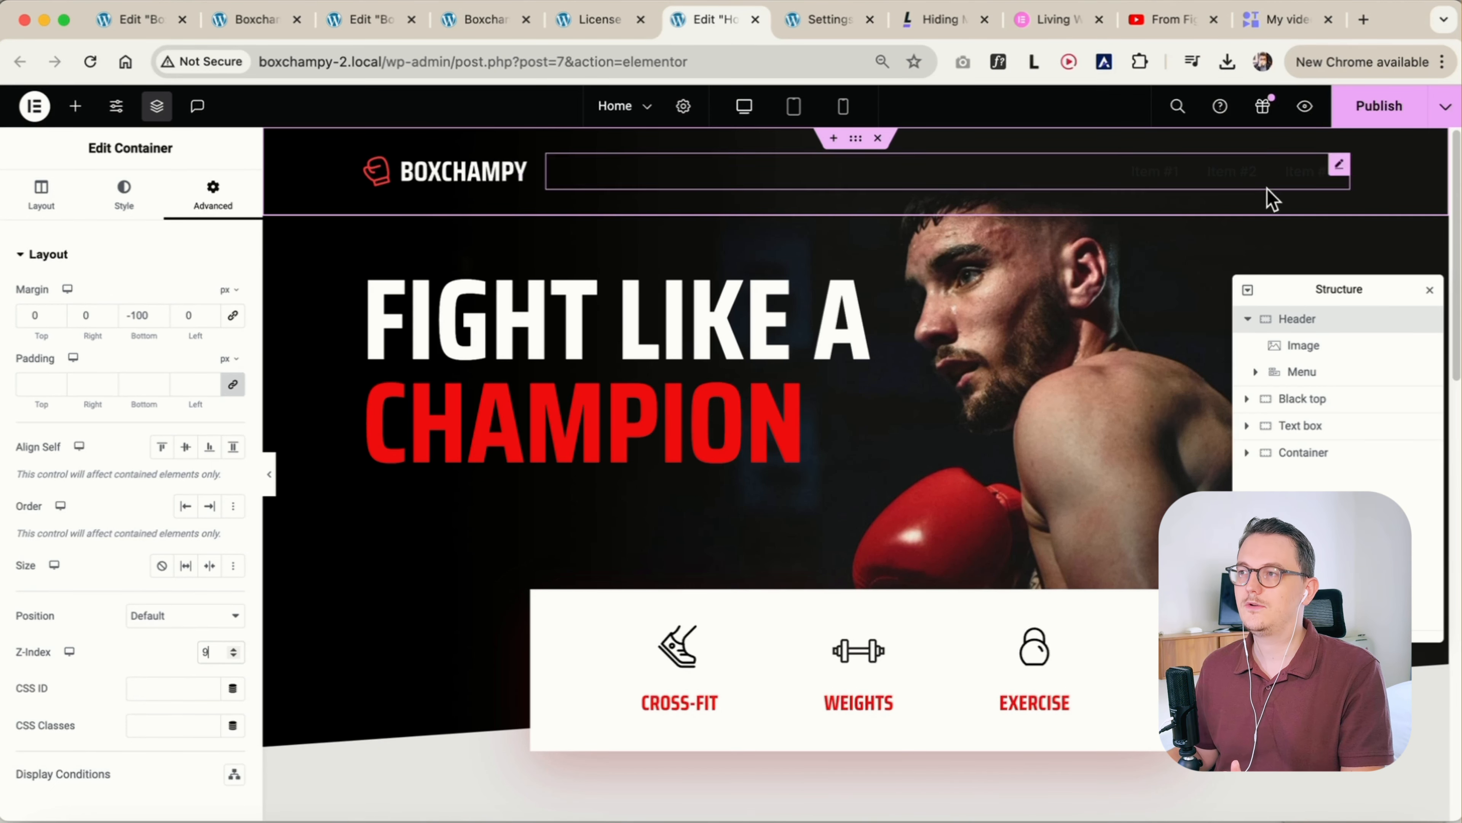
# Set the normal text colour of the header's Menu items to the Secondary global colour
pyautogui.click(1340, 167)
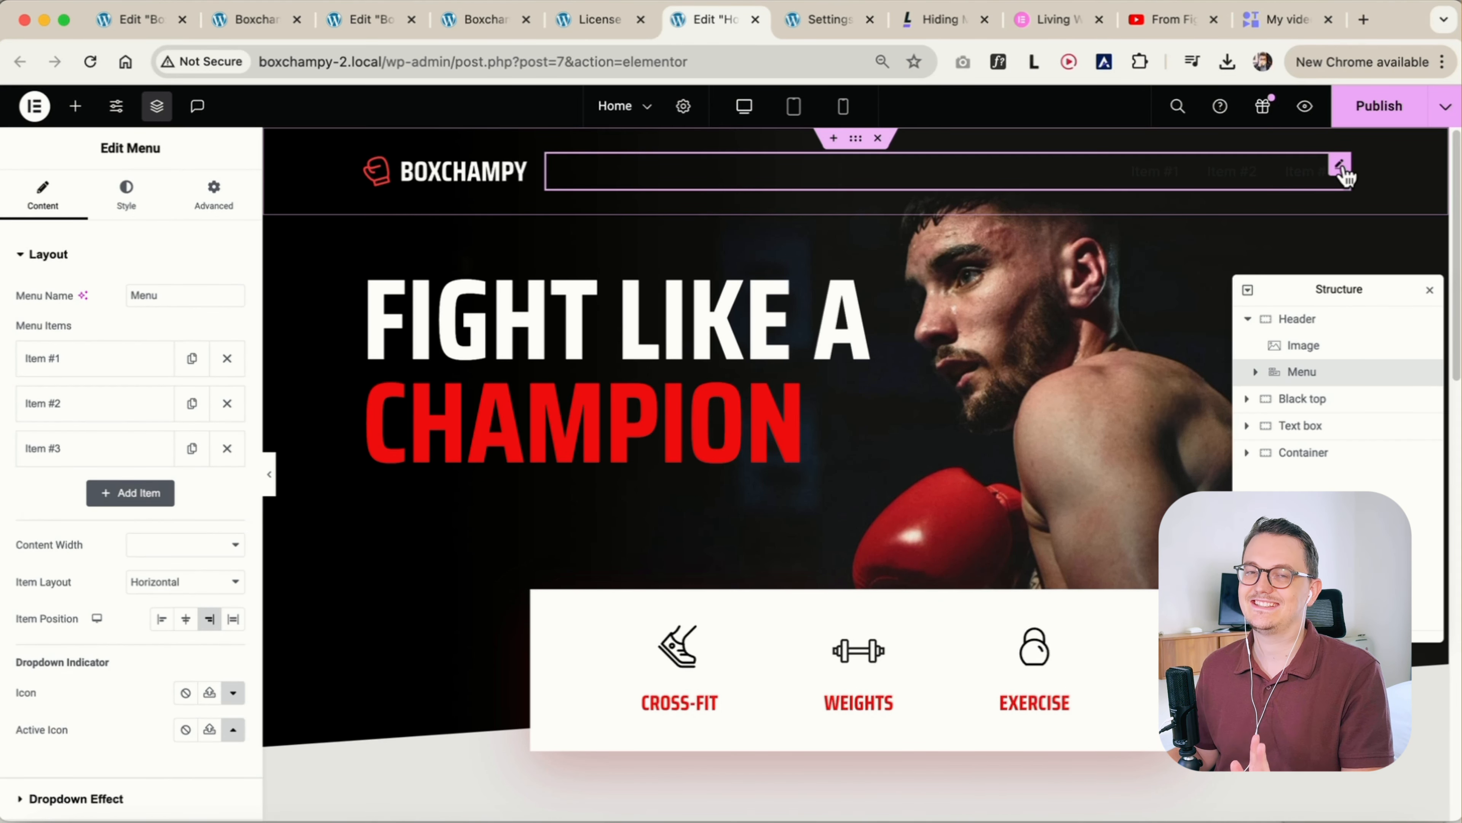
pyautogui.click(121, 196)
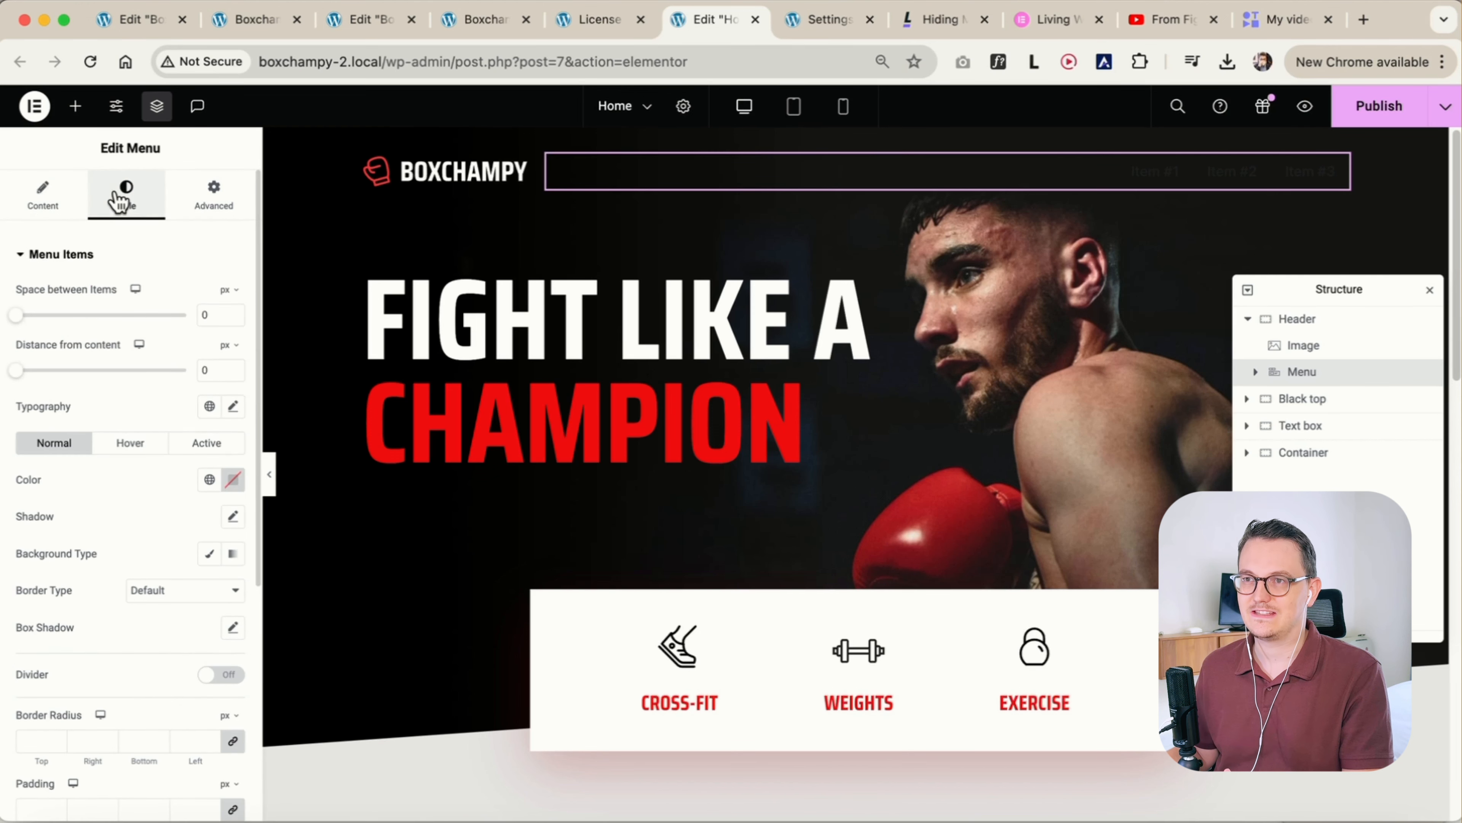
pyautogui.click(209, 481)
pyautogui.click(143, 607)
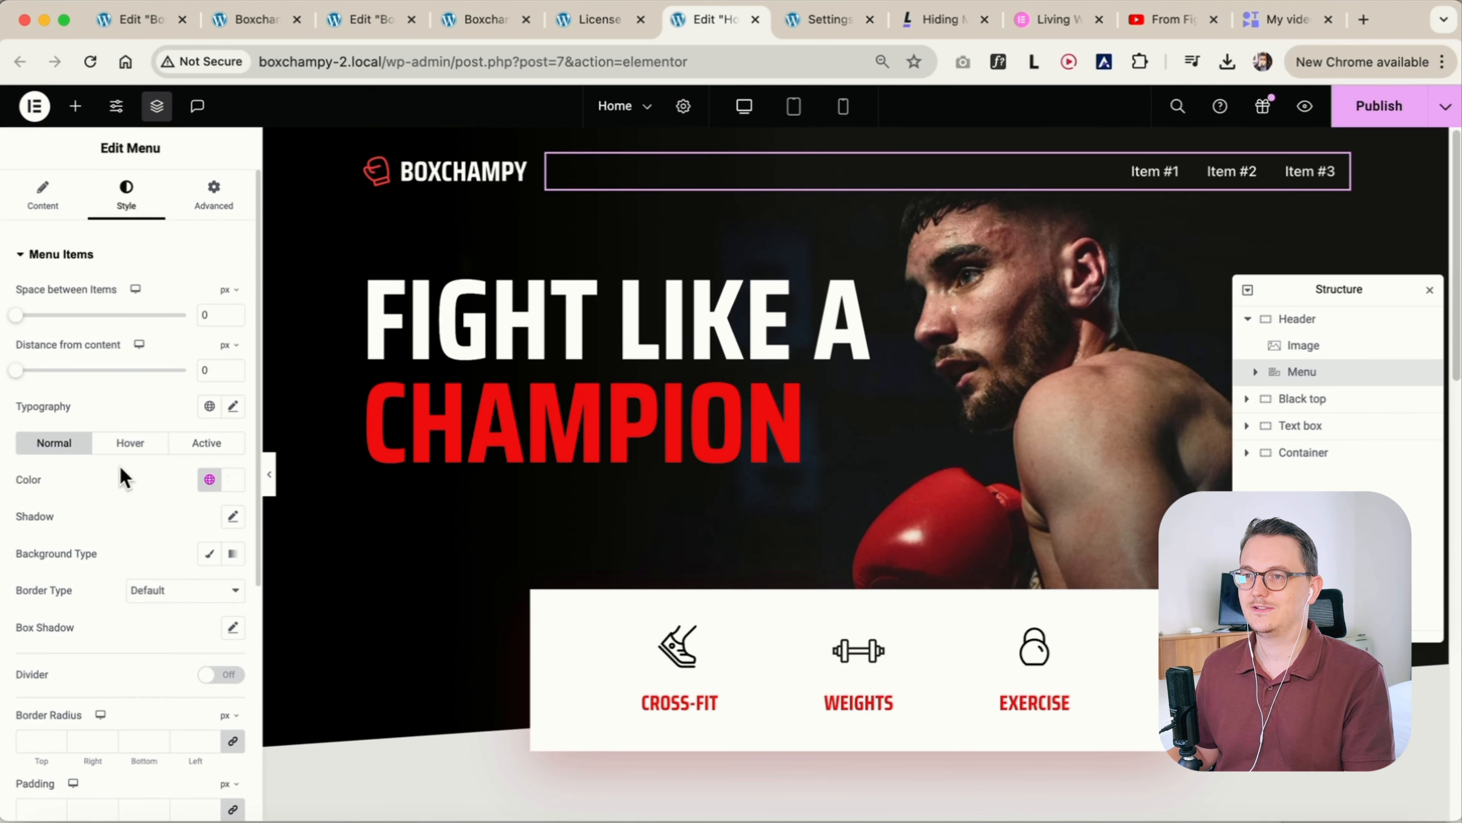
# Set the menu items' typography to Saira Condensed, 18 px, Bold, with Uppercase transform
pyautogui.click(240, 410)
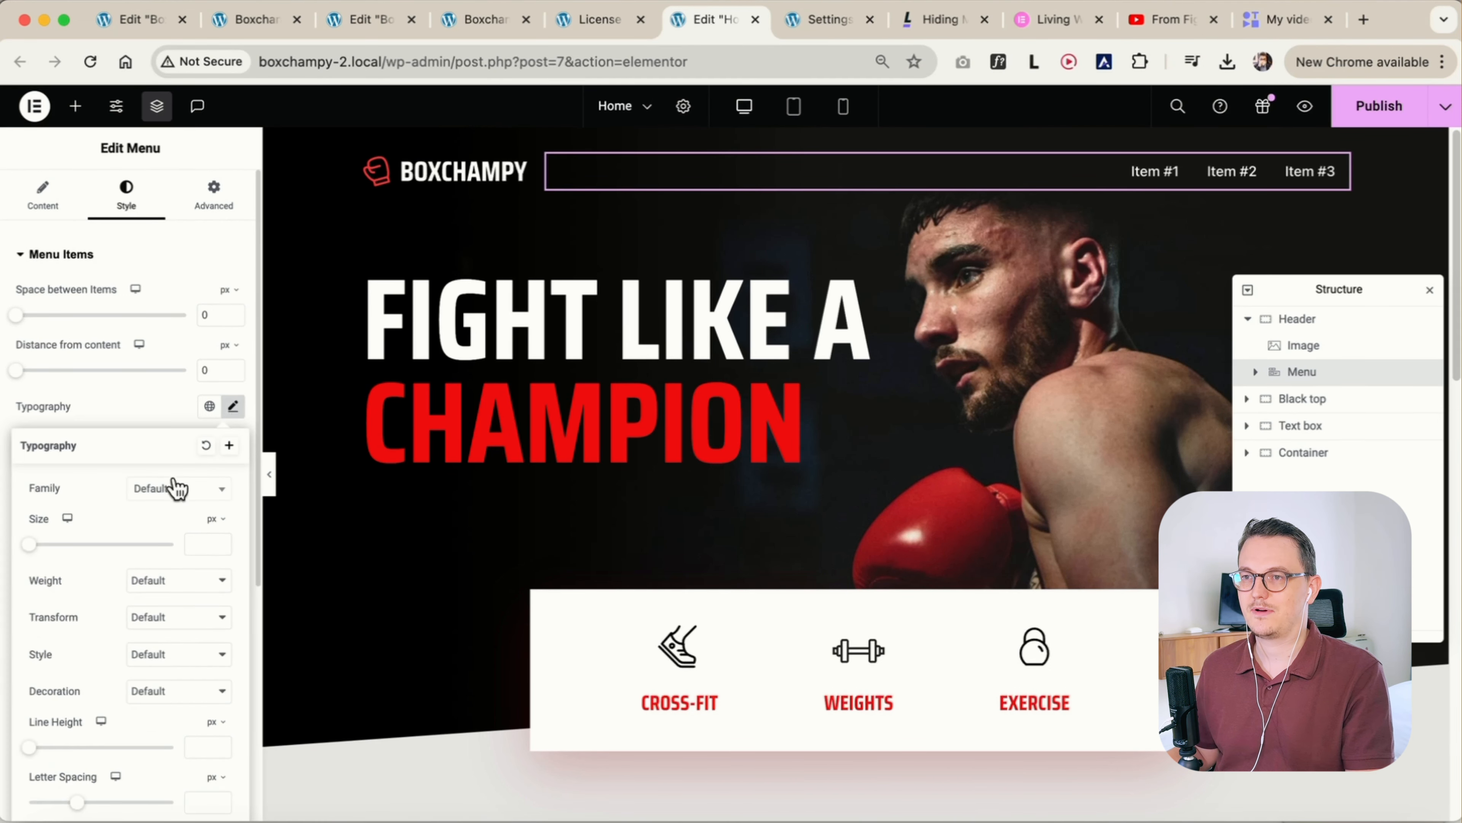
pyautogui.click(162, 493)
pyautogui.write('sair')
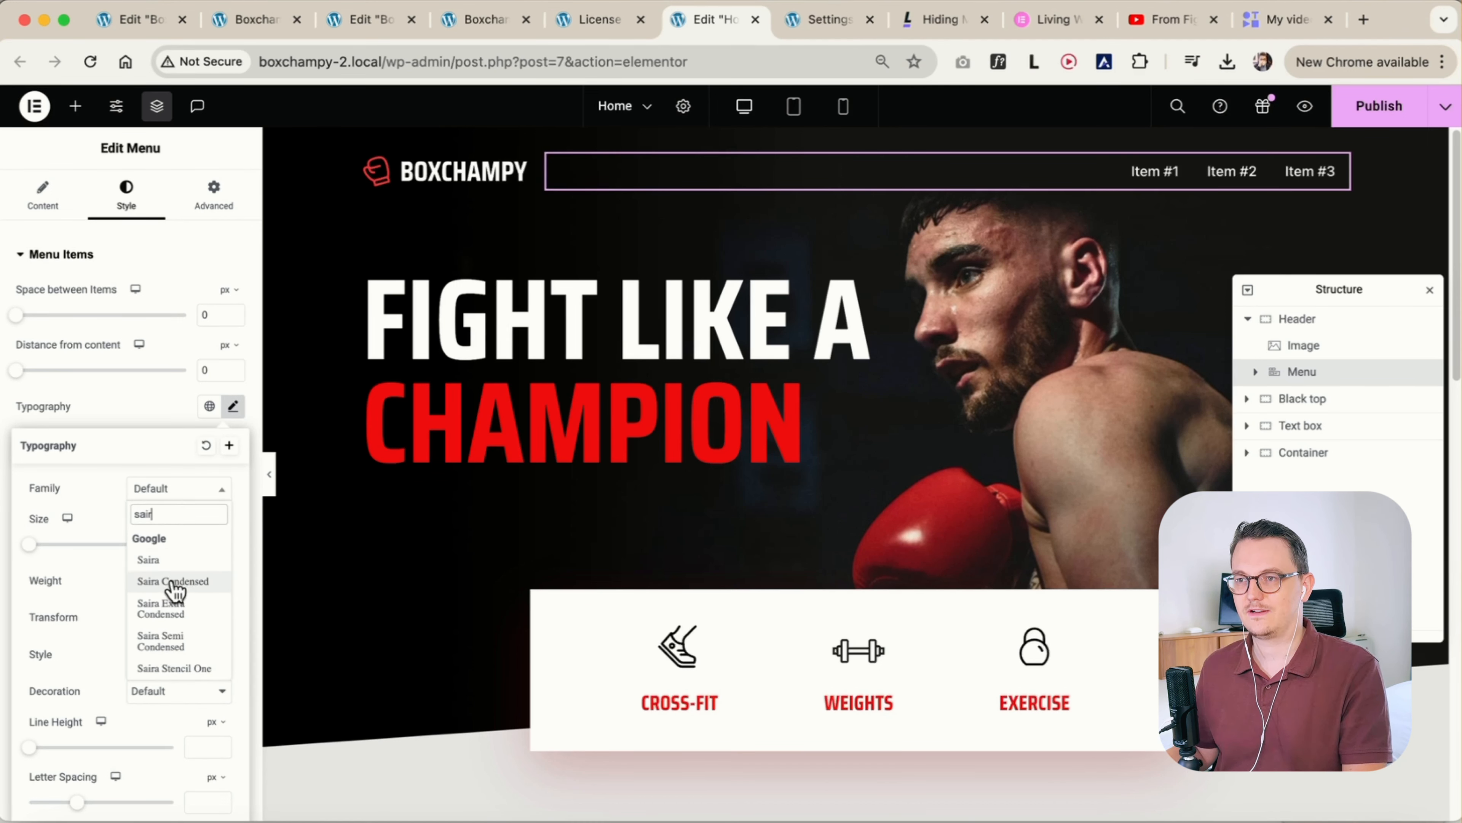
pyautogui.click(173, 582)
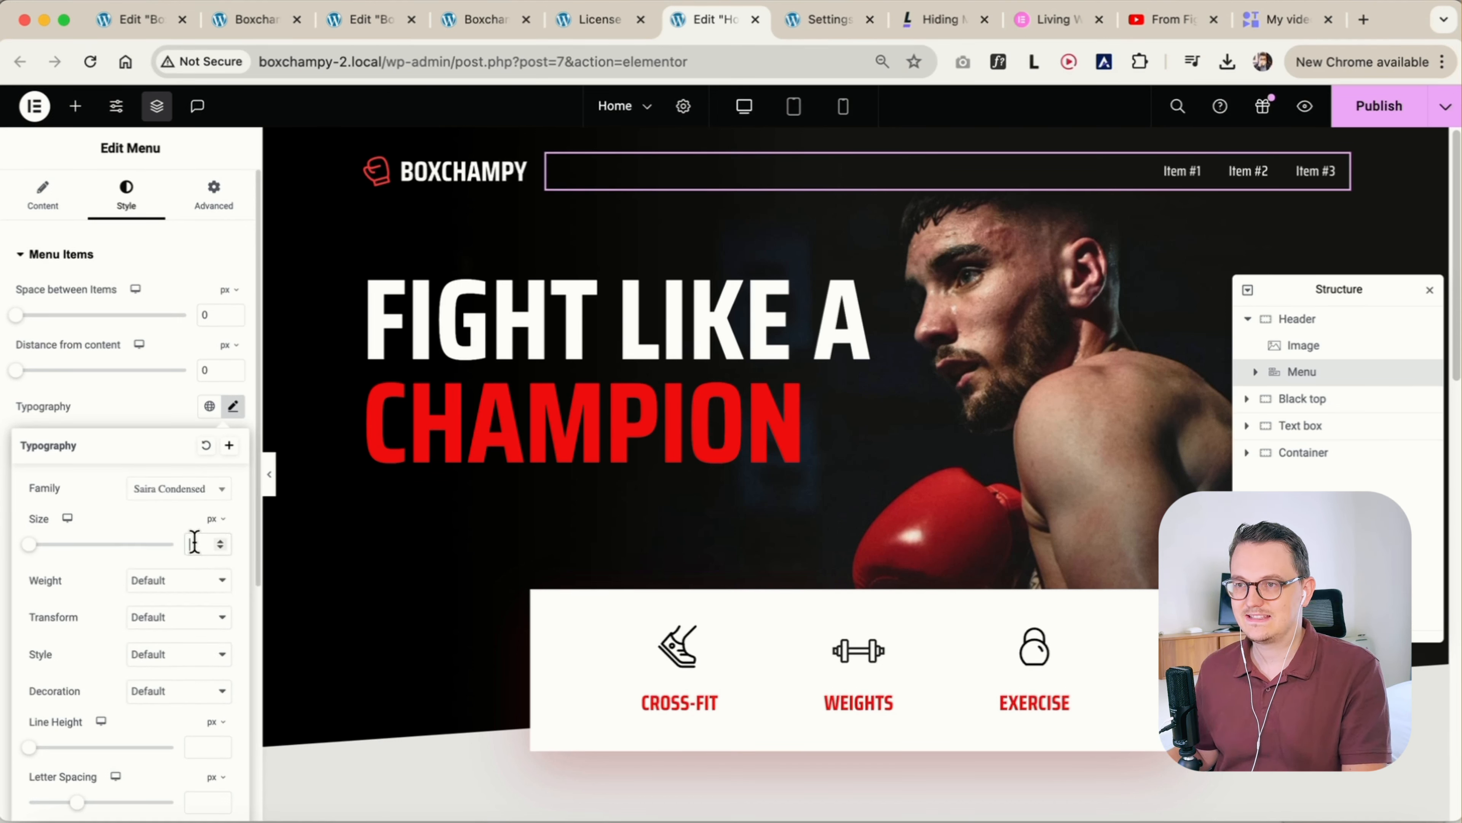
pyautogui.click(193, 583)
pyautogui.click(173, 623)
pyautogui.click(176, 617)
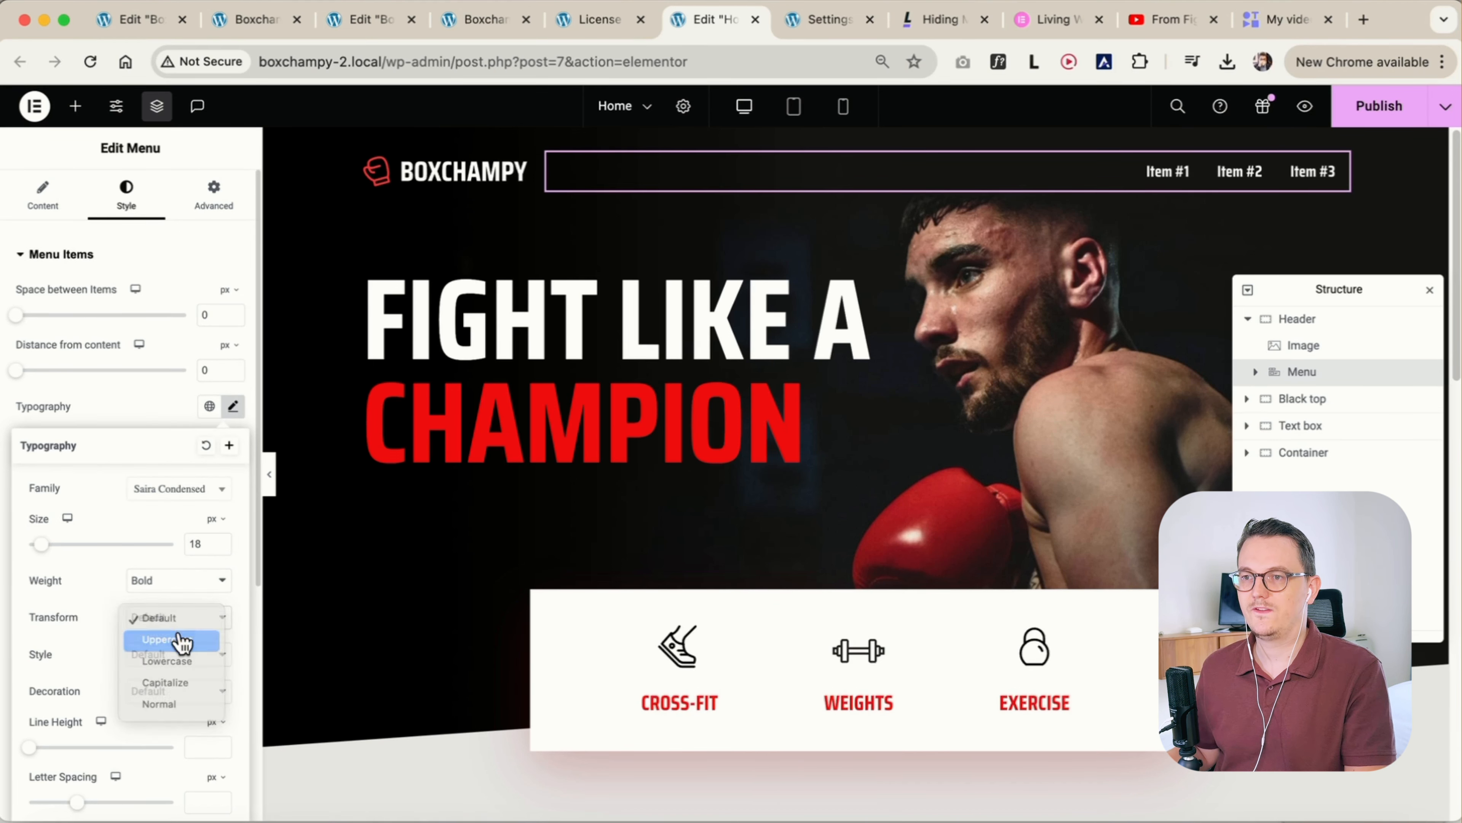
pyautogui.click(179, 636)
# Check the navigation labels in Figma; in Elementor, title the menu items Home, About and Lessons and link Home to the Home page
pyautogui.press('super+Tab')
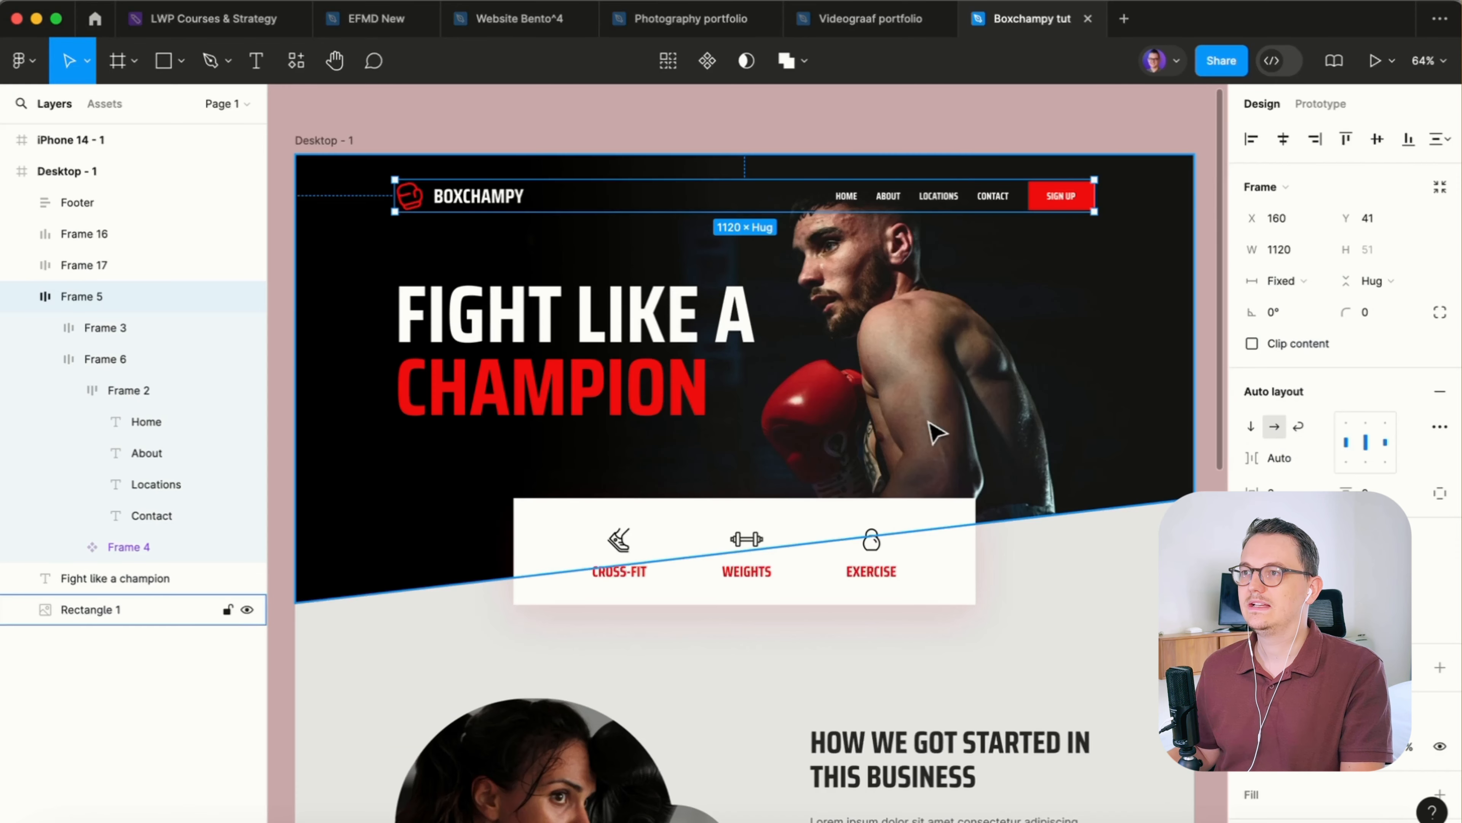
pyautogui.scroll(5, 963, 158)
pyautogui.scroll(5, 970, 167)
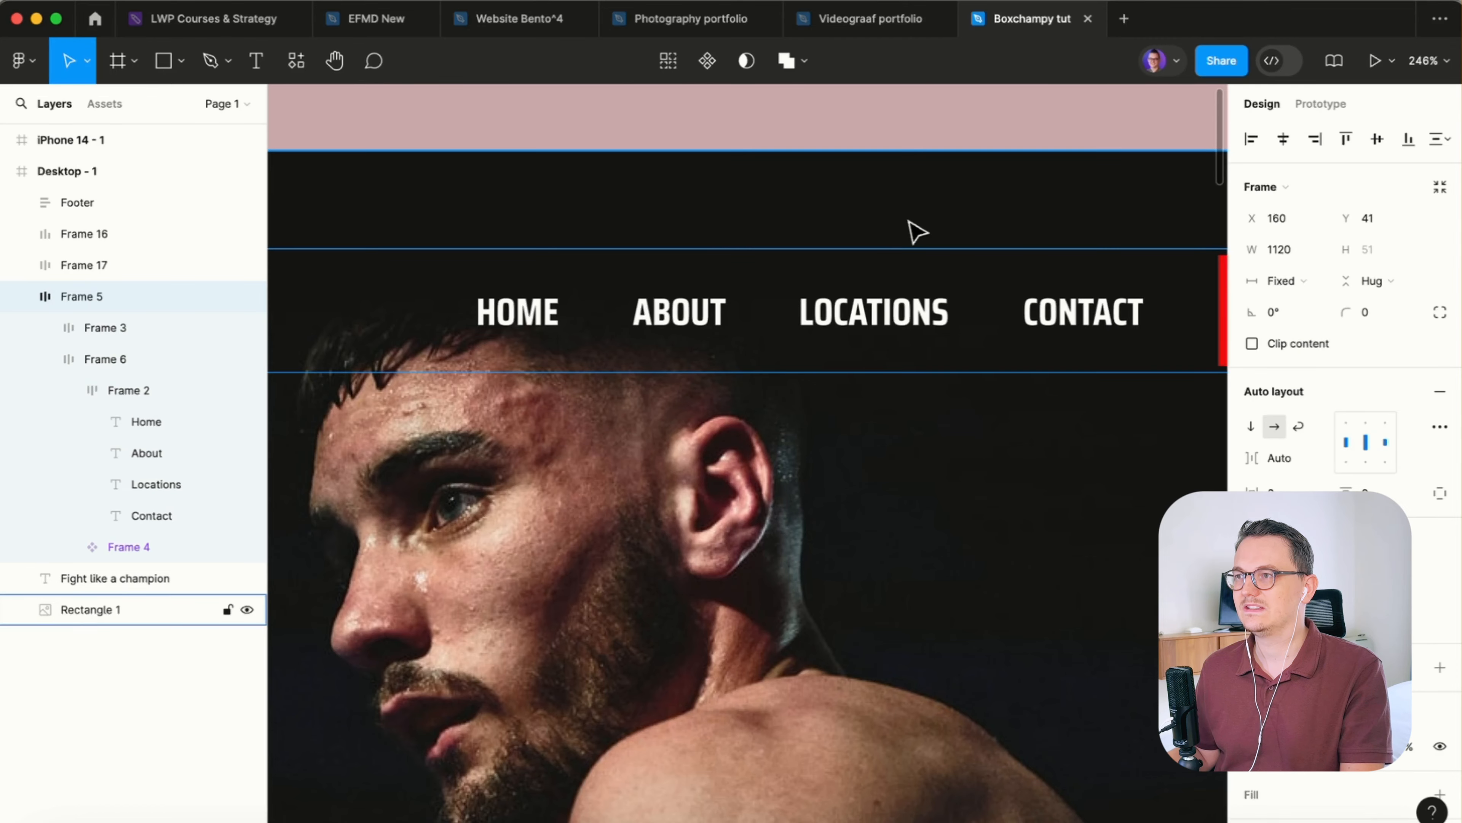
pyautogui.press('super+Tab')
pyautogui.click(54, 202)
pyautogui.click(98, 363)
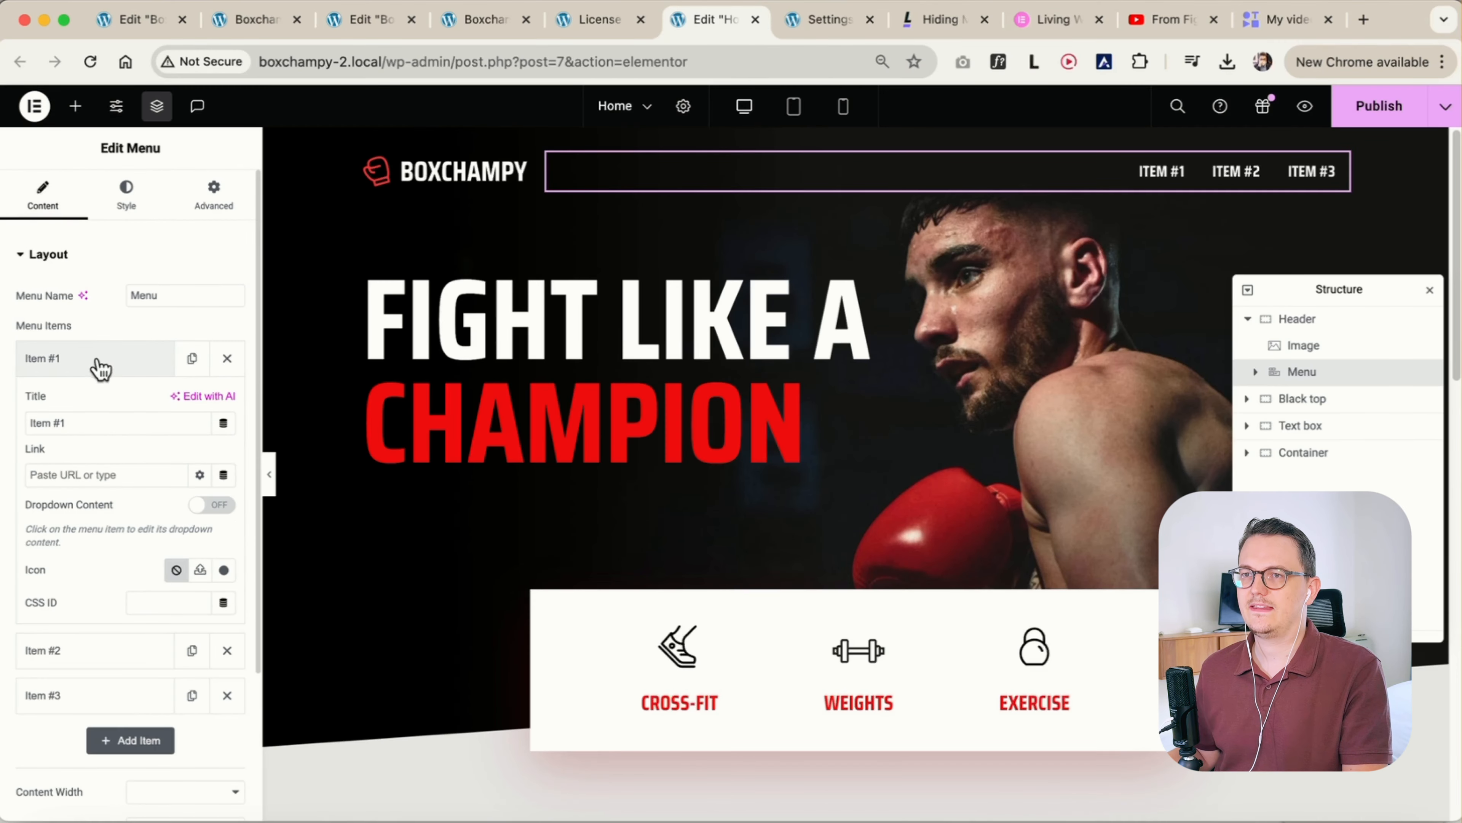
pyautogui.click(80, 422)
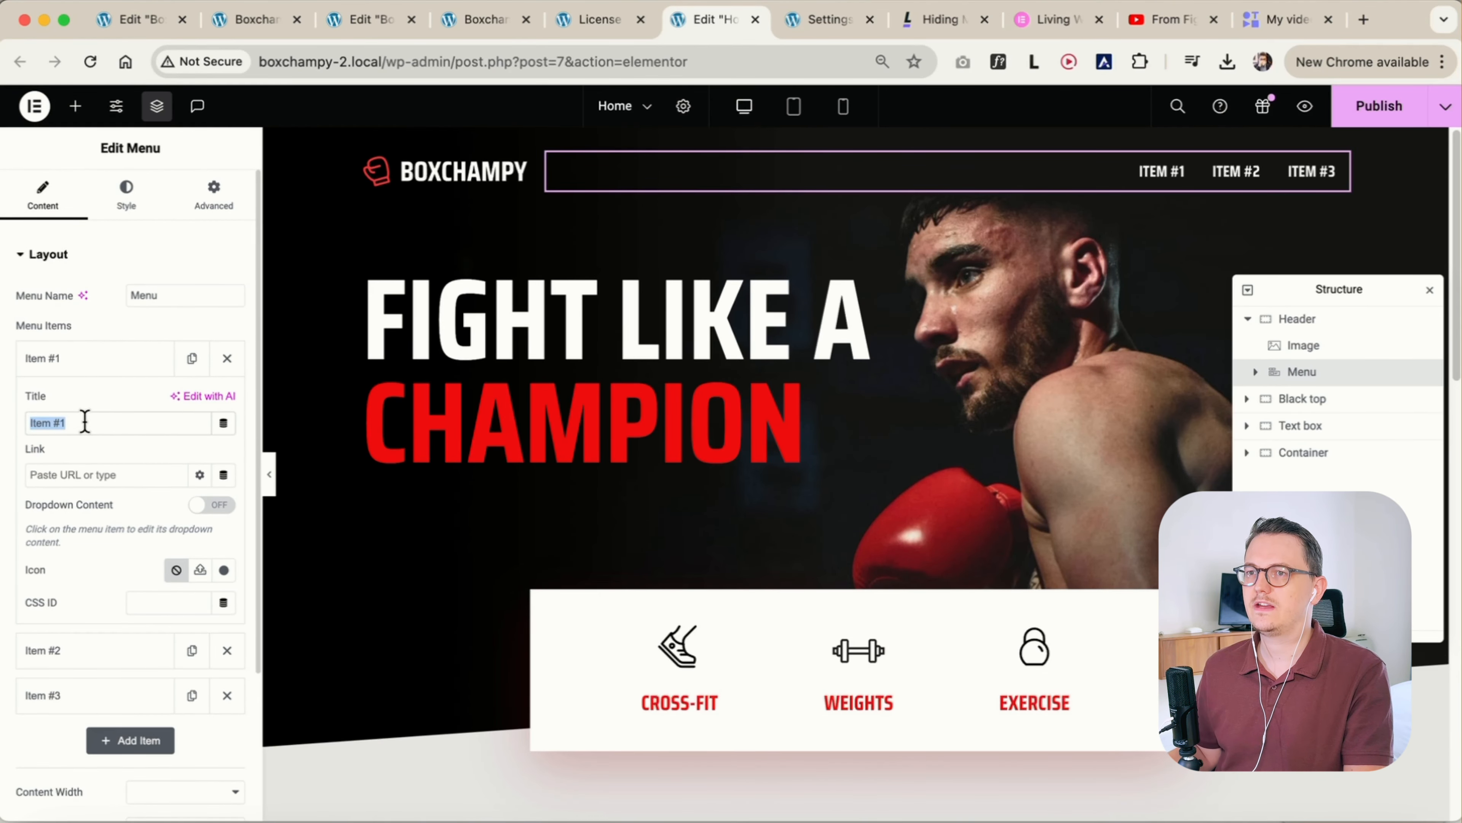
pyautogui.write('Home')
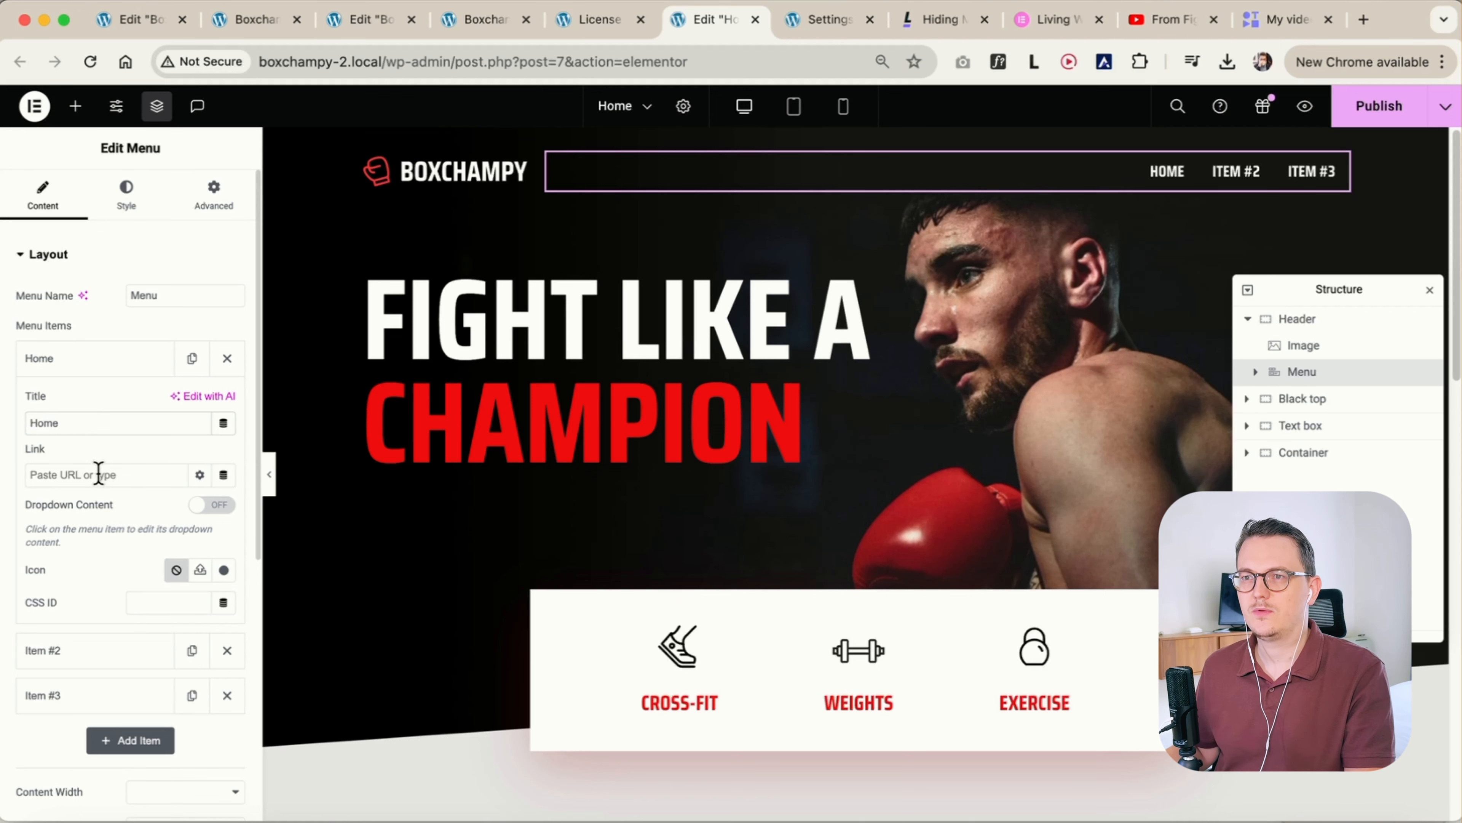
pyautogui.write('home')
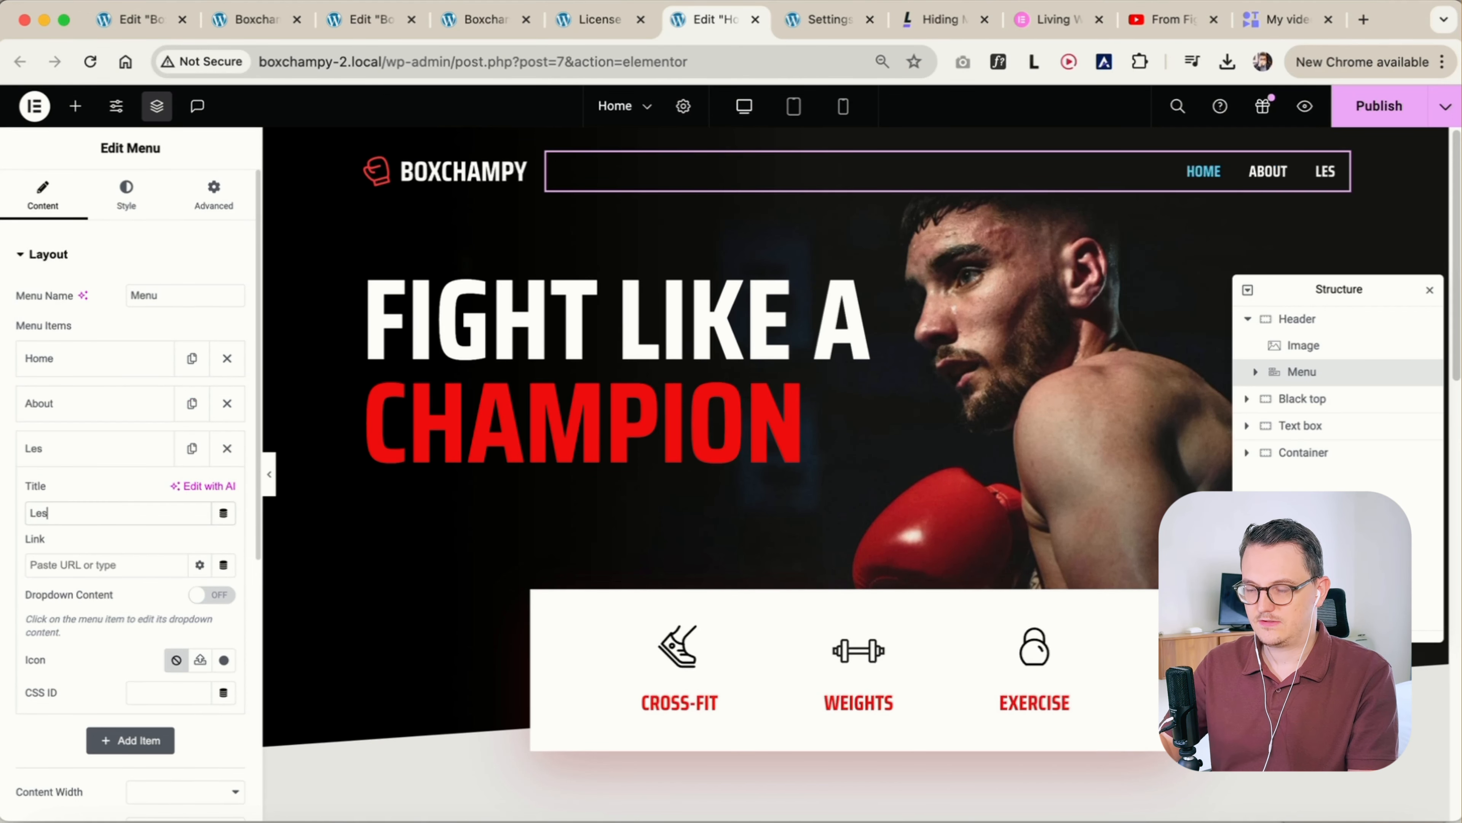
pyautogui.write('sons')
pyautogui.click(101, 445)
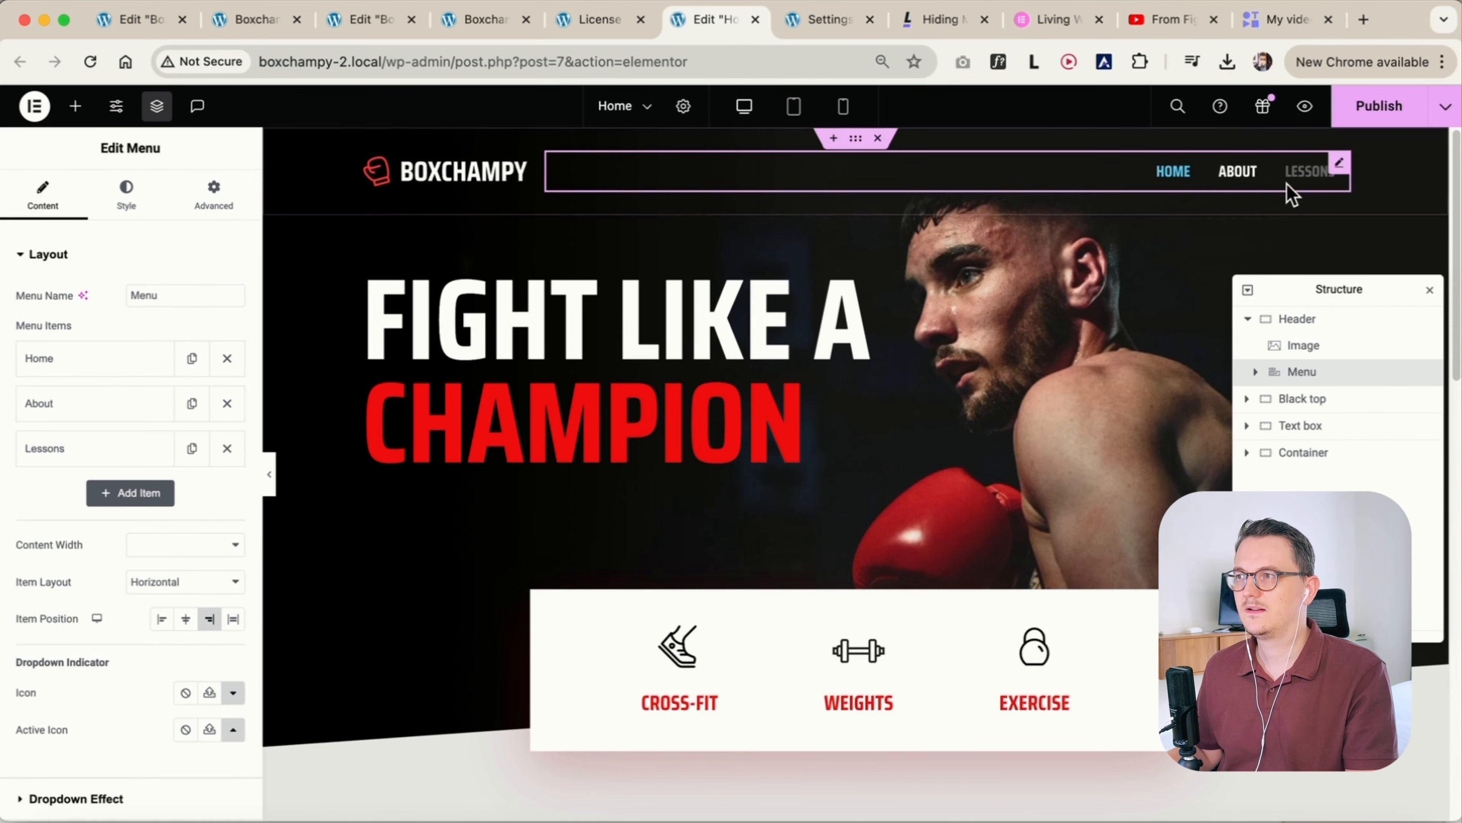
# Set the active menu item's text colour to the Accent global colour
pyautogui.click(128, 192)
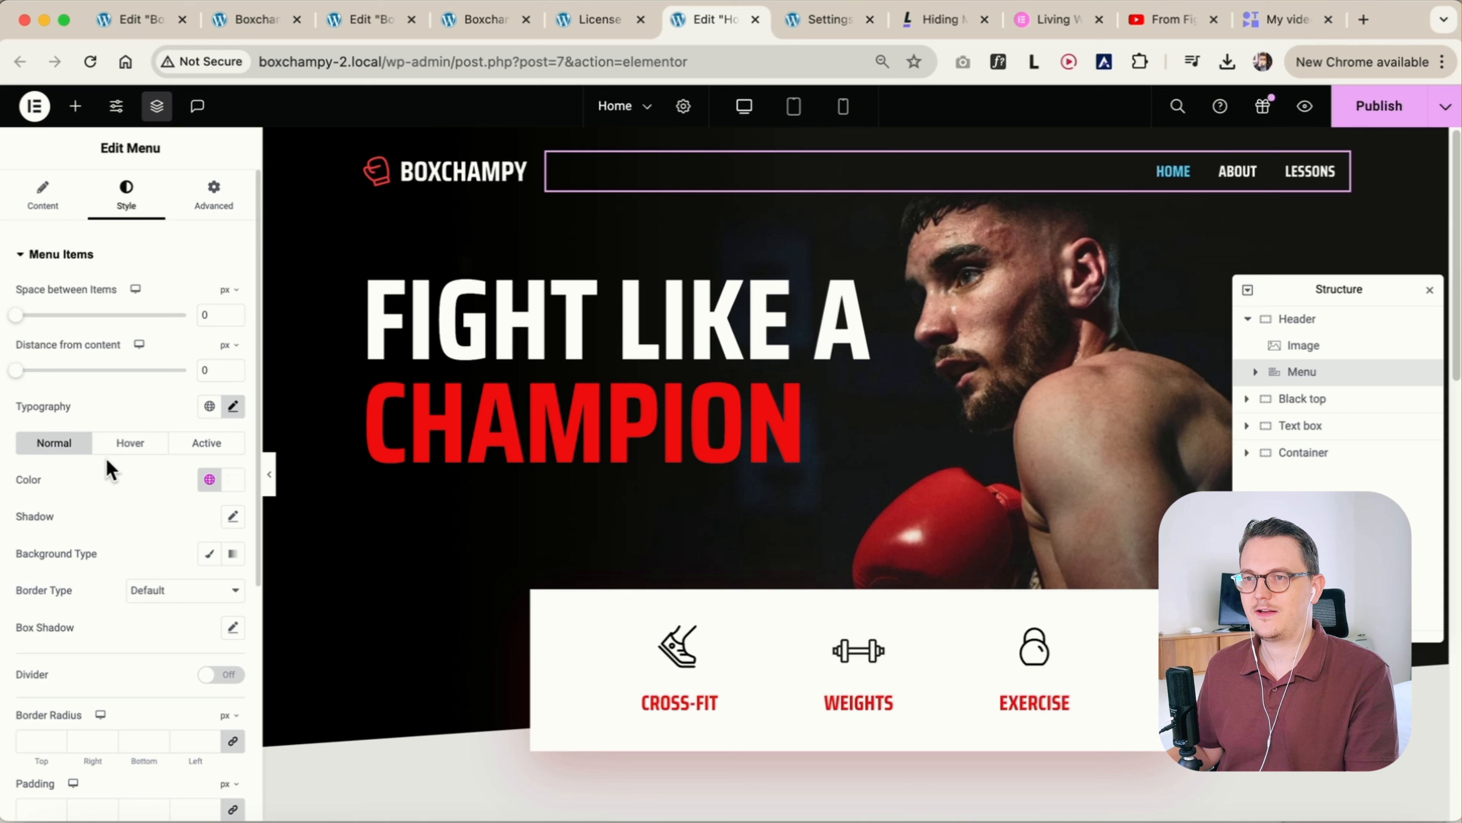
pyautogui.click(216, 445)
pyautogui.click(210, 479)
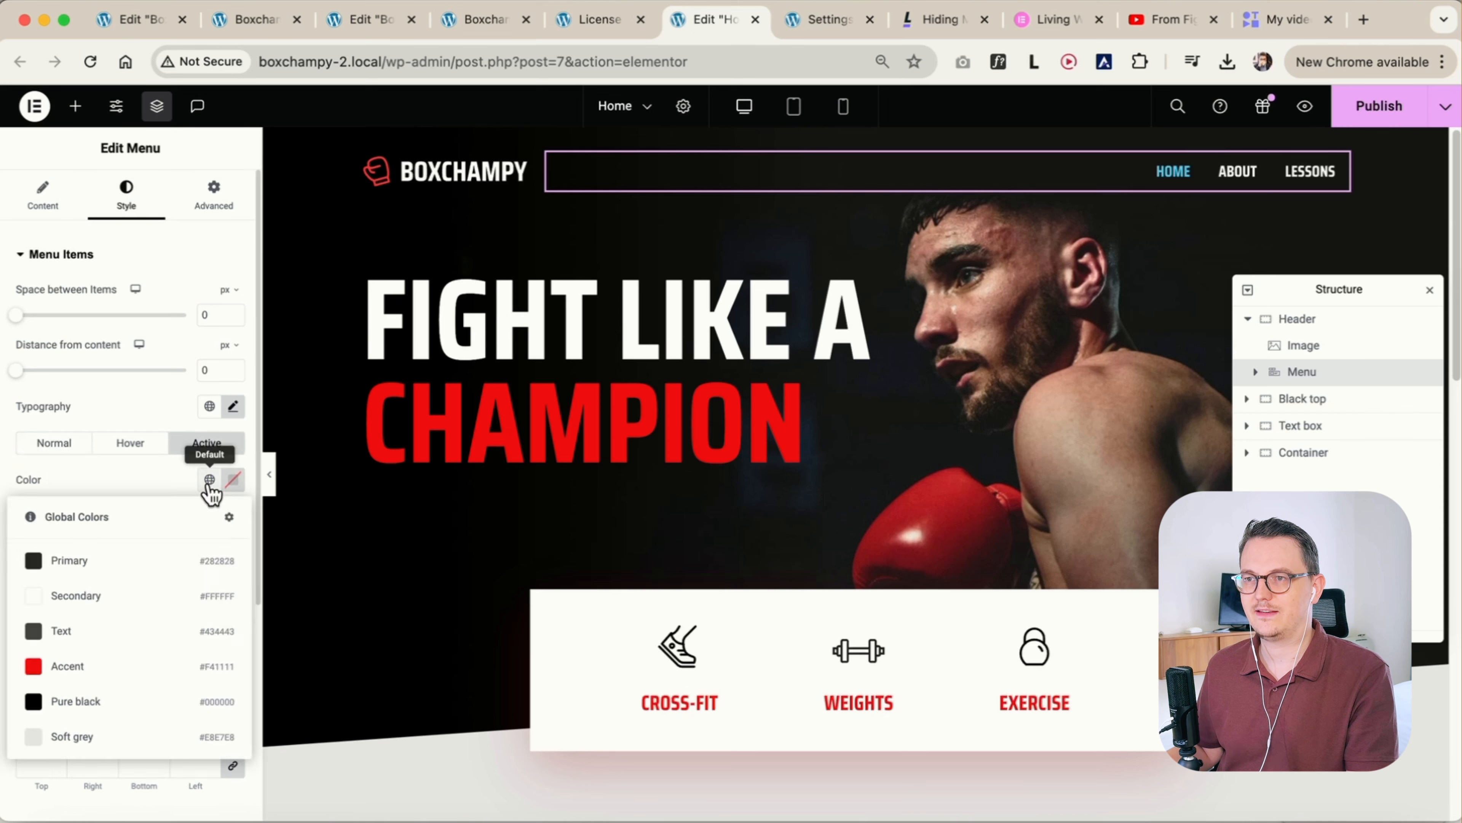
pyautogui.click(122, 680)
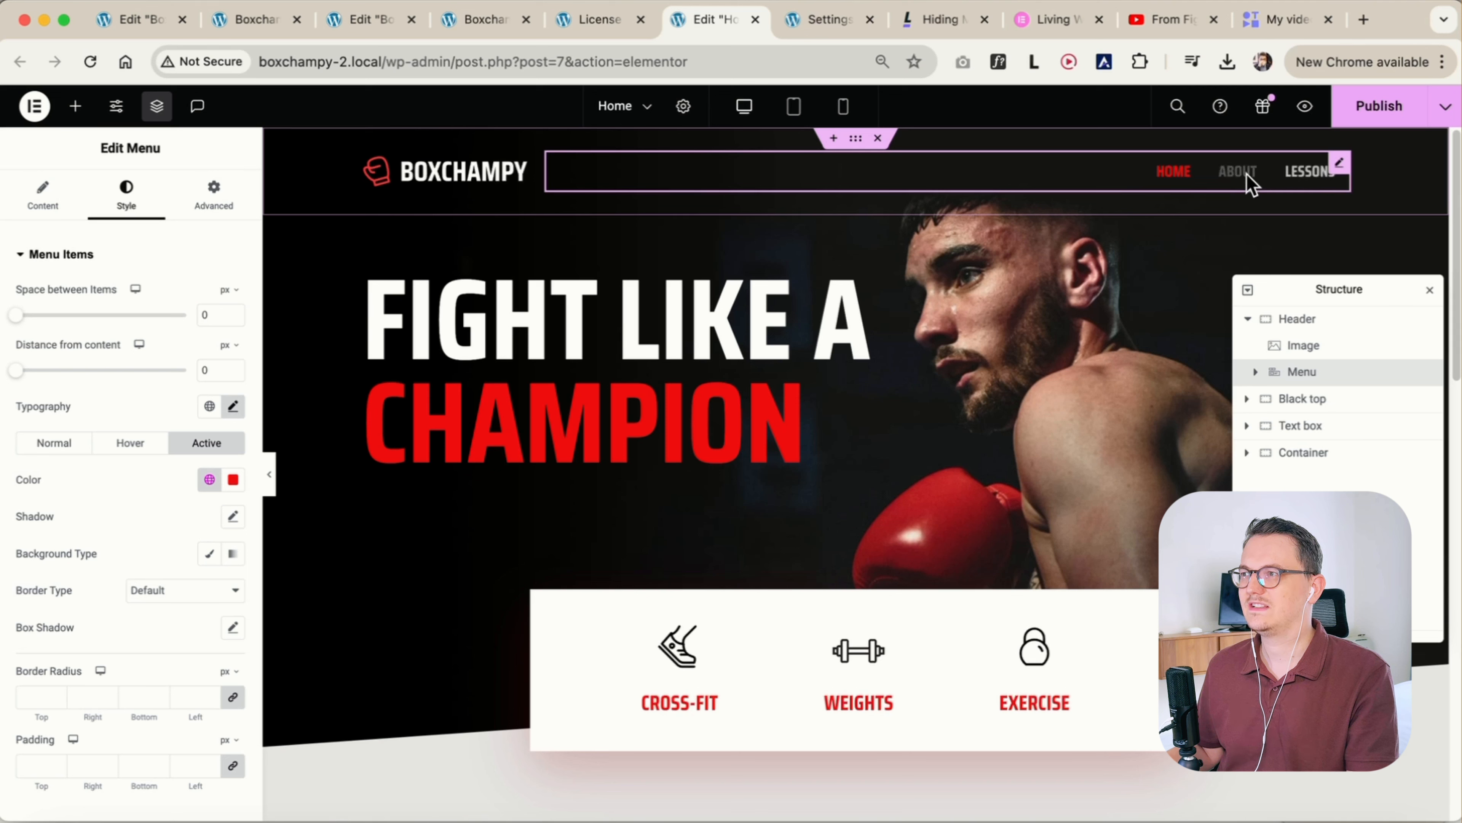
# Set the menu items' hover text colour to the Accent global colour
pyautogui.click(134, 445)
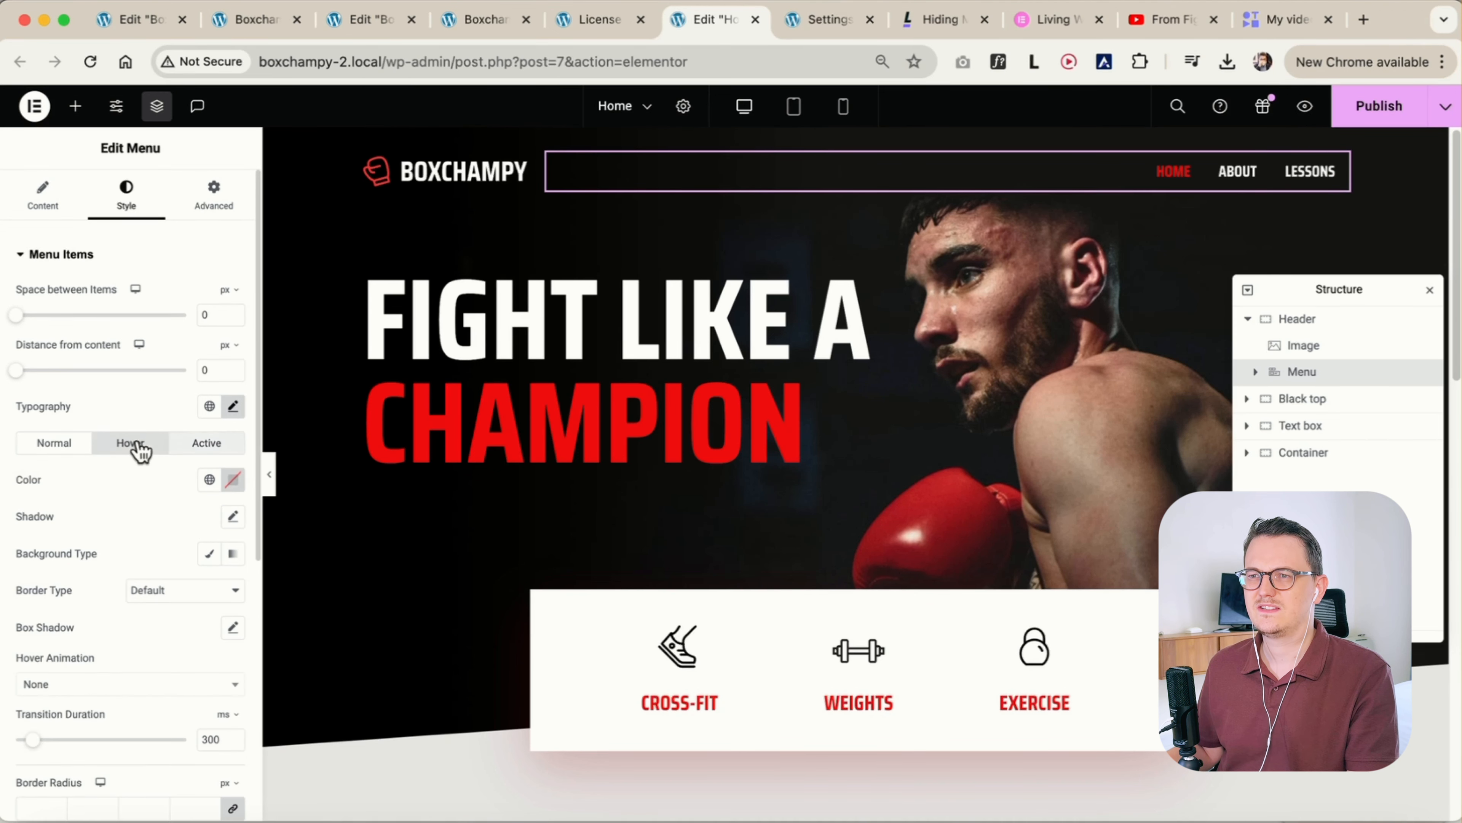
pyautogui.click(212, 483)
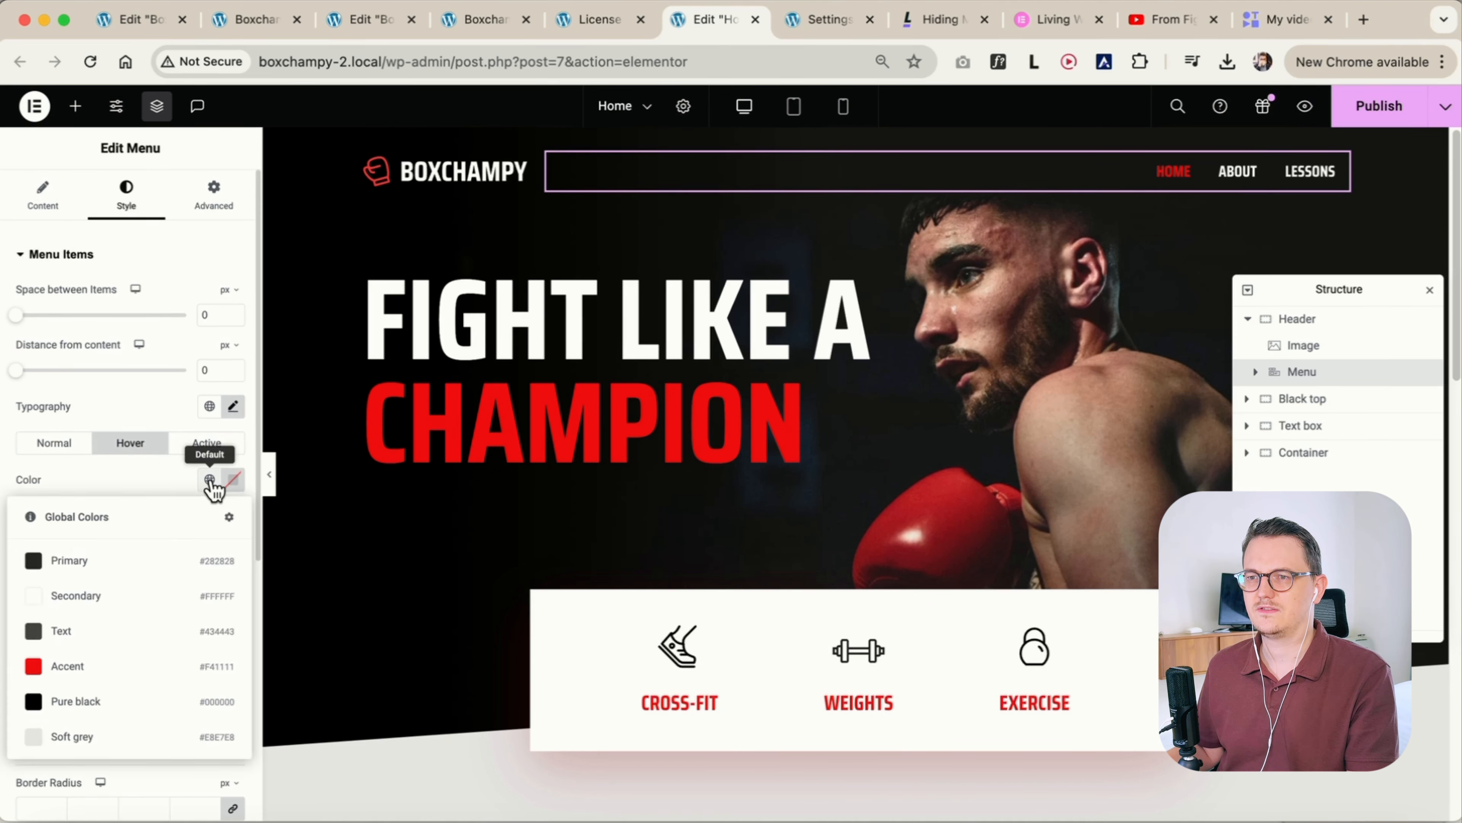
pyautogui.click(131, 668)
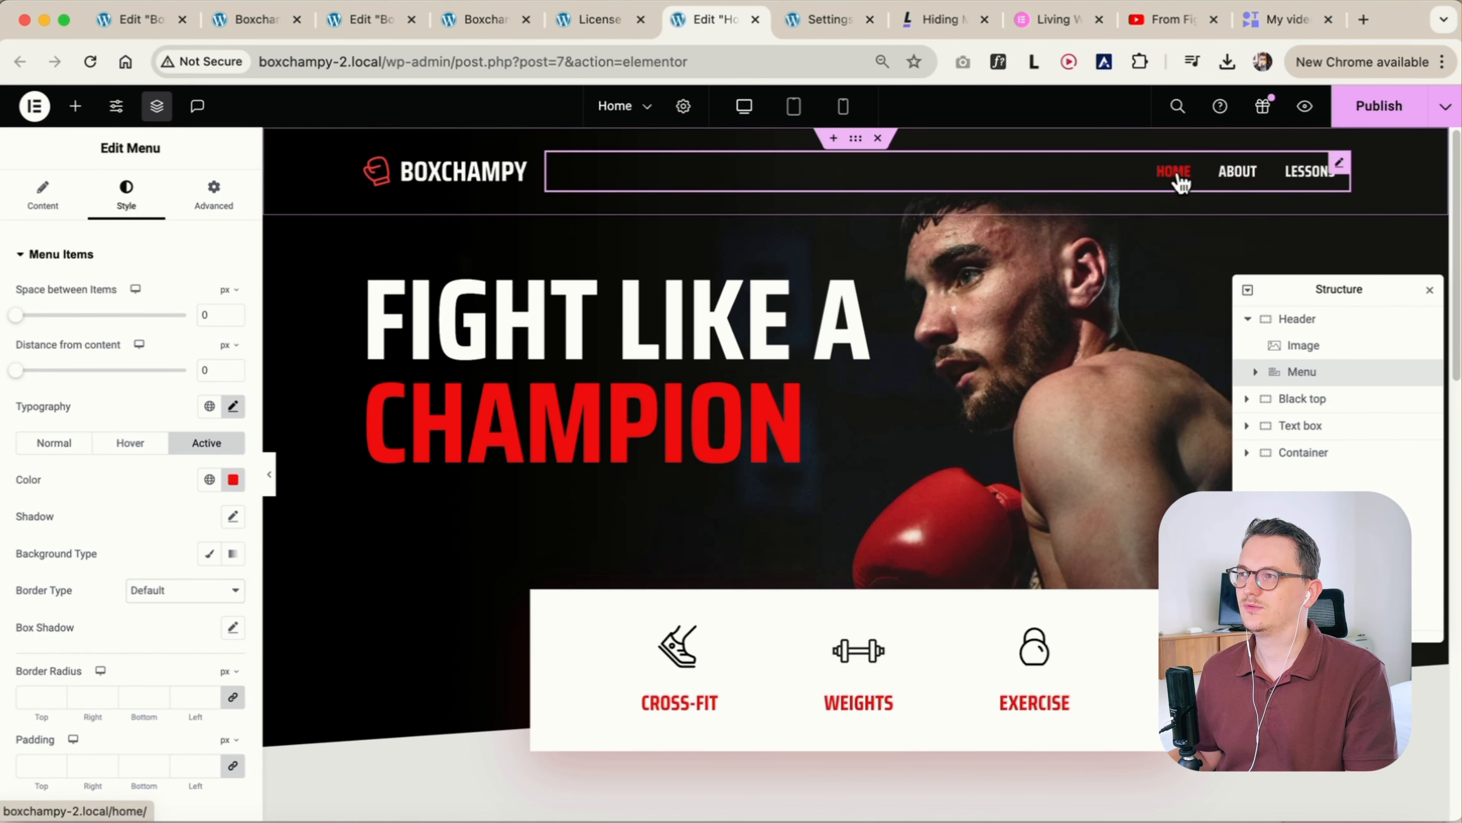
# Make the active menu item's text white and give it a solid border with only a 1 px bottom width
pyautogui.click(233, 479)
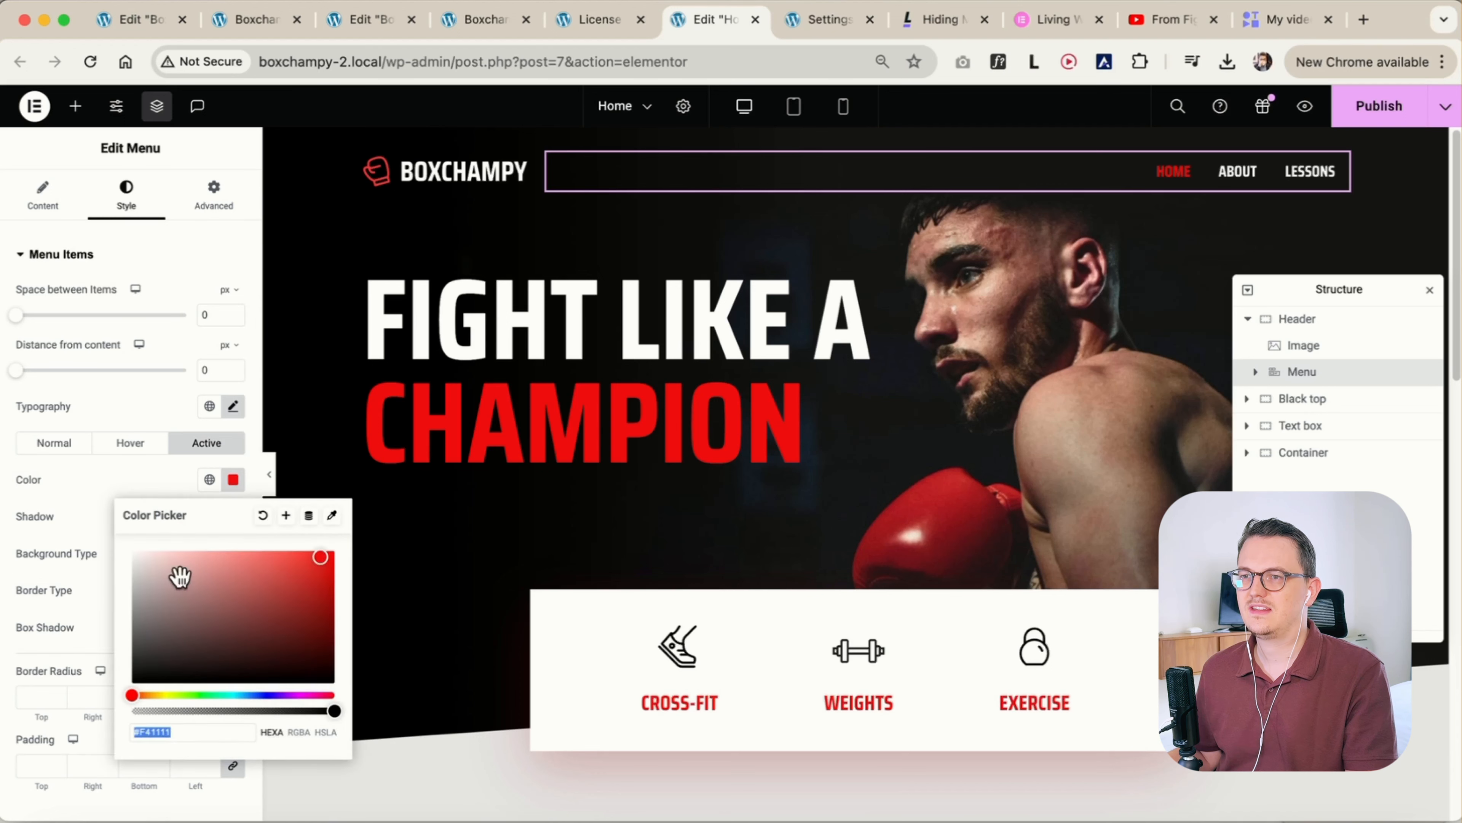
pyautogui.click(94, 490)
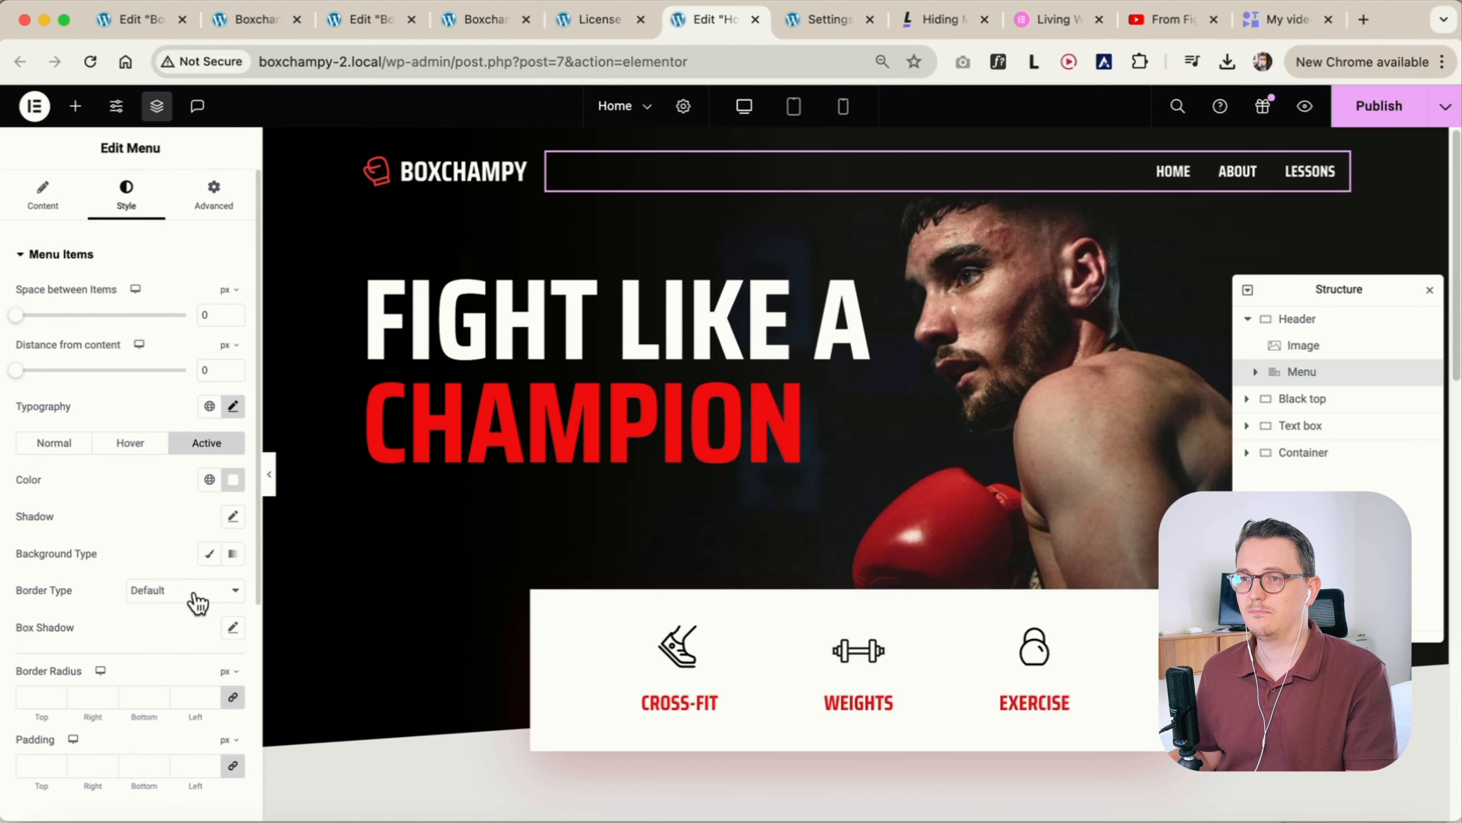
pyautogui.click(198, 599)
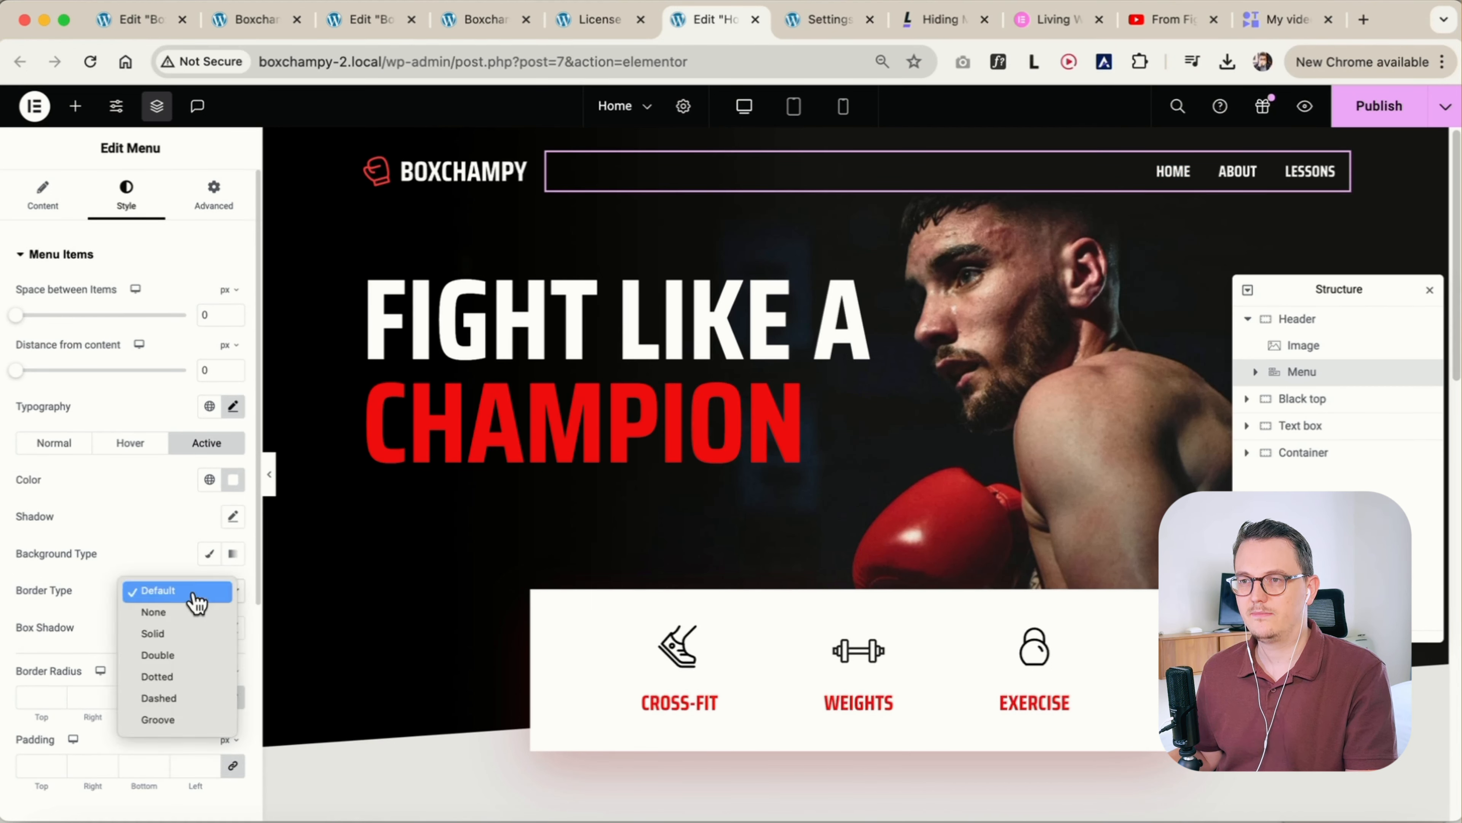
pyautogui.click(180, 635)
pyautogui.scroll(-1, 176, 622)
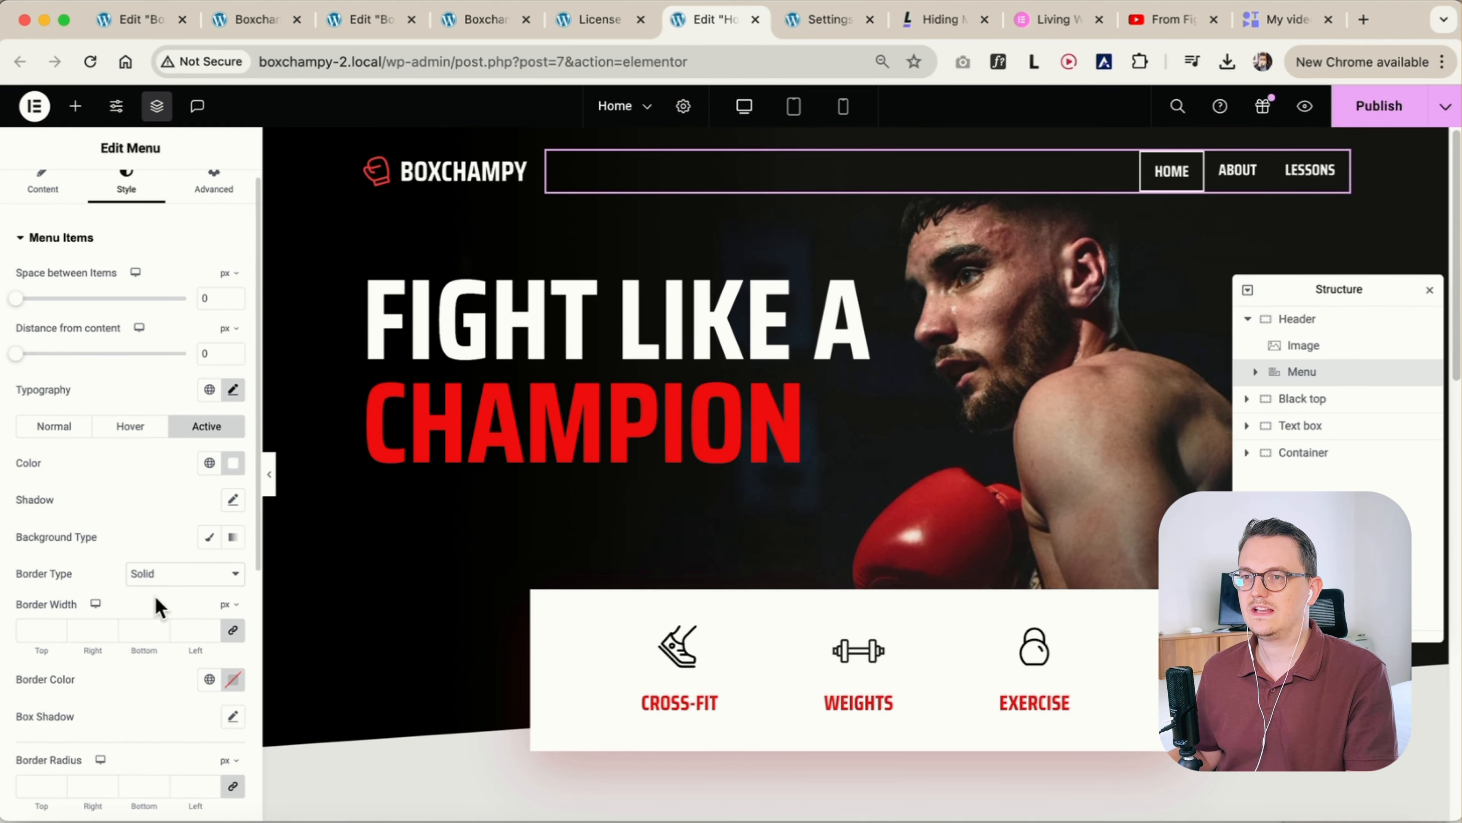
pyautogui.click(233, 631)
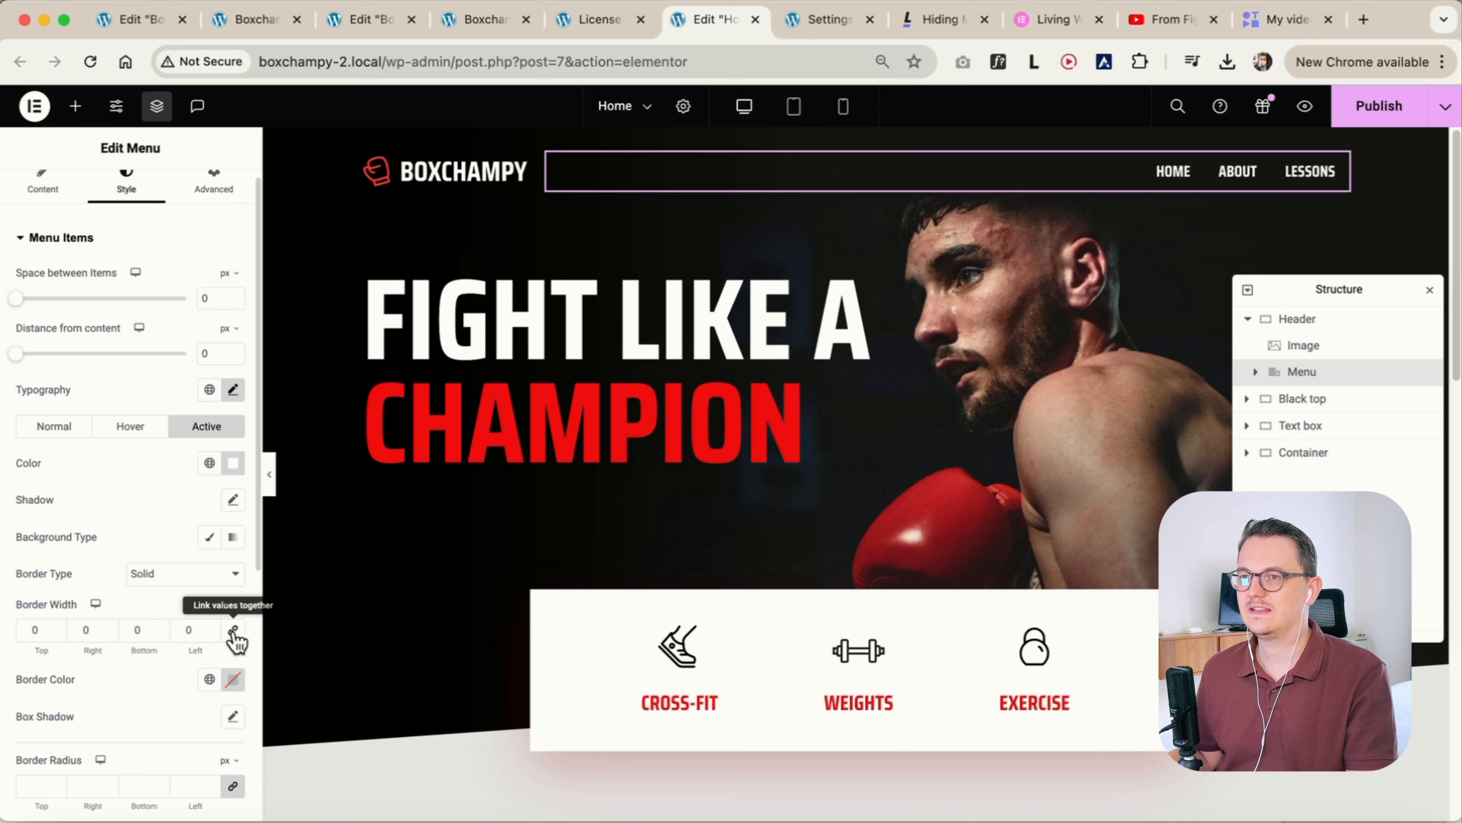
pyautogui.doubleClick(134, 629)
pyautogui.write('1')
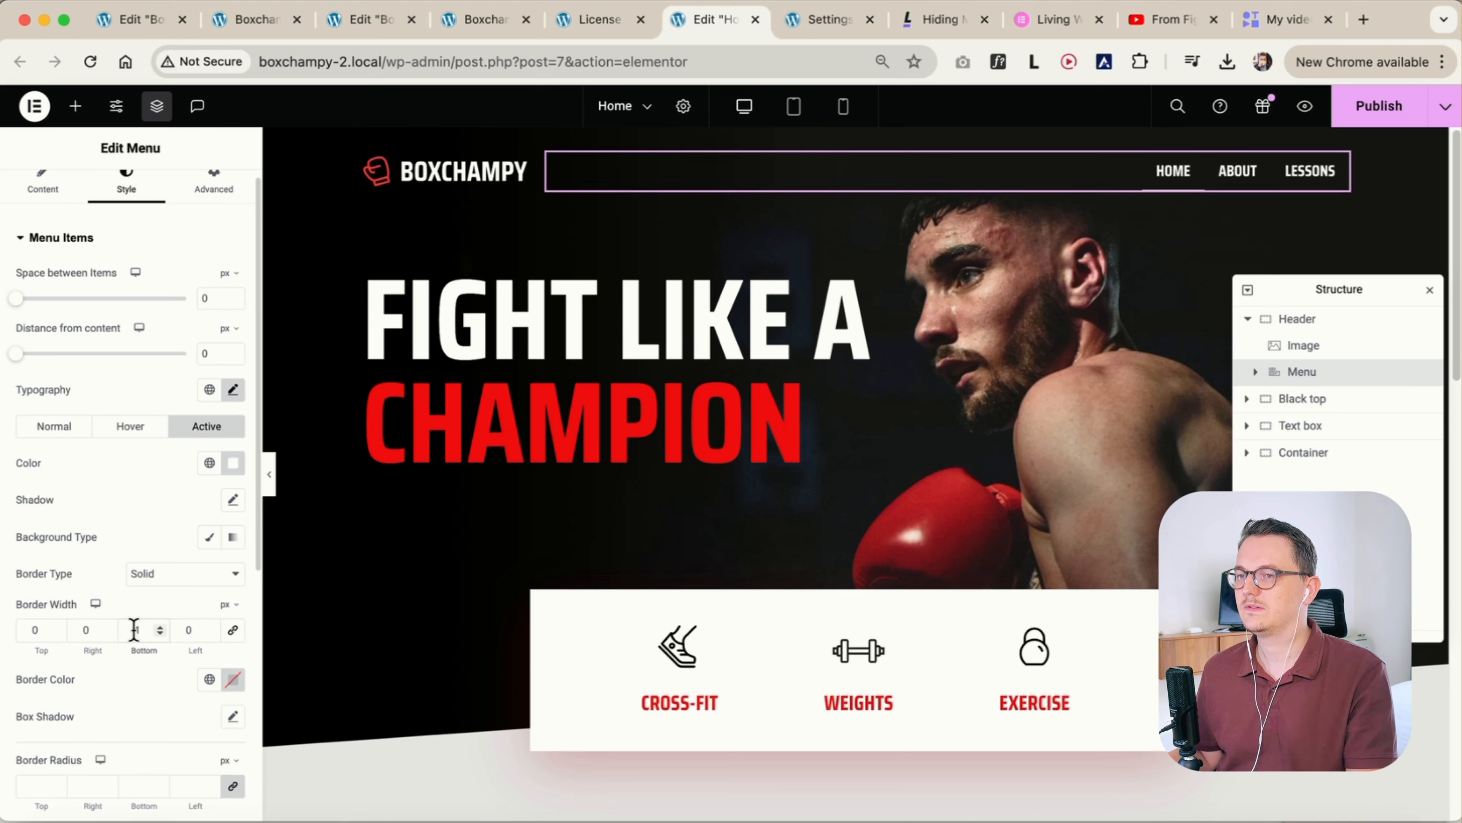
# Thicken the active menu item's bottom border to 2 px and switch to the Figma design to view the header
pyautogui.click(1321, 347)
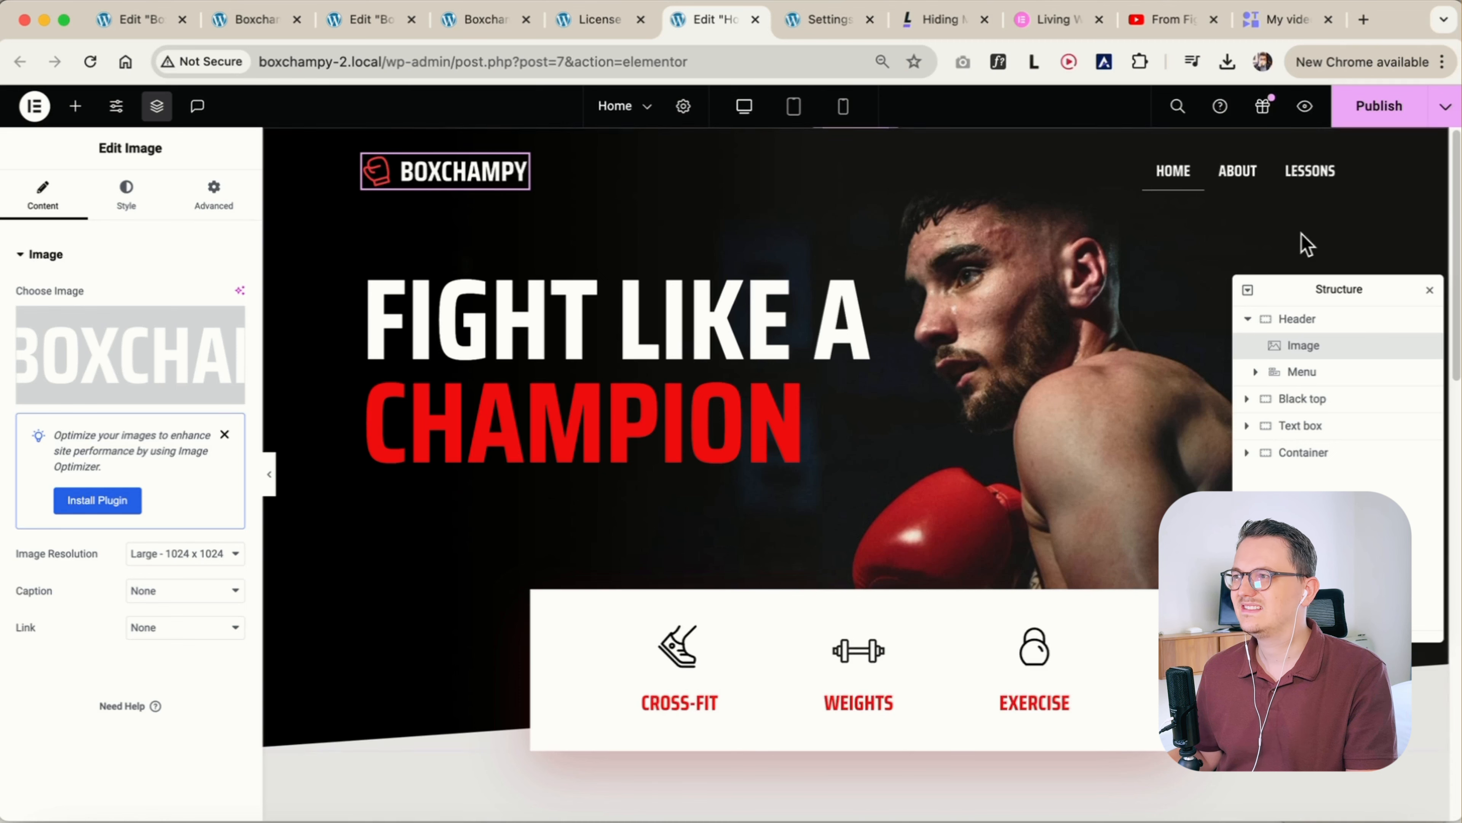
pyautogui.click(1239, 177)
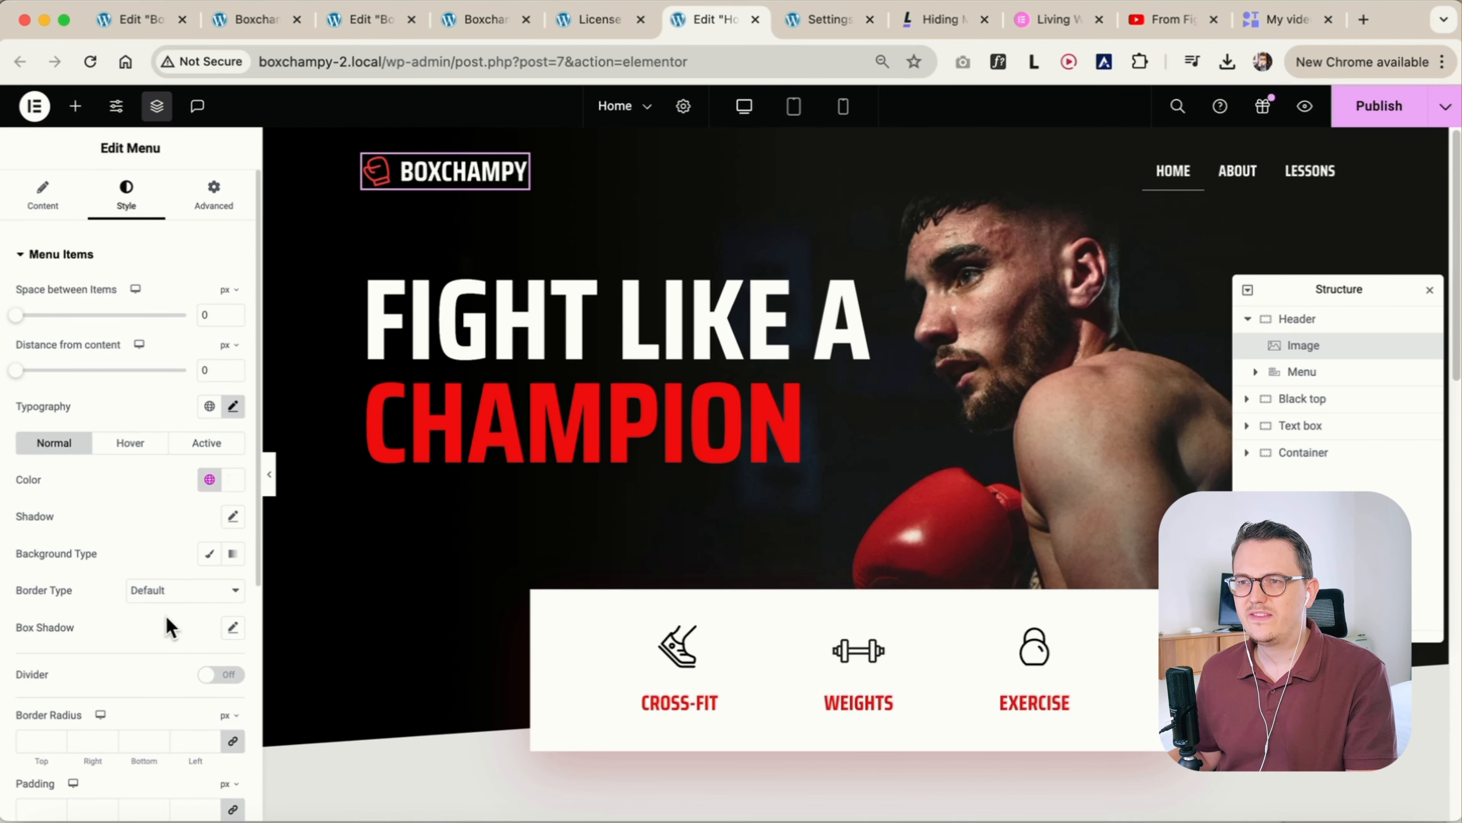
pyautogui.scroll(-5, 98, 692)
pyautogui.scroll(5, 101, 685)
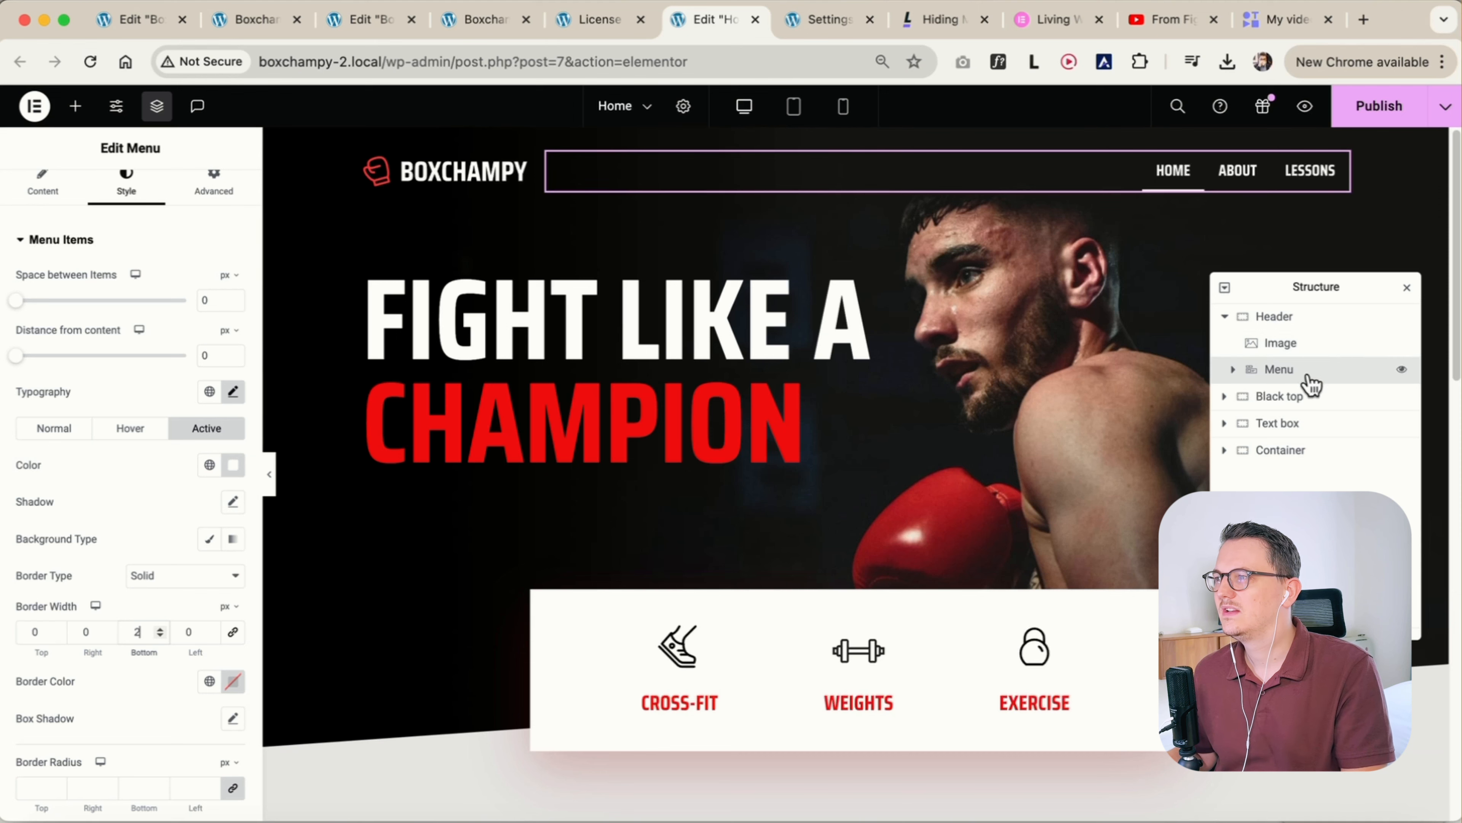
pyautogui.click(1292, 397)
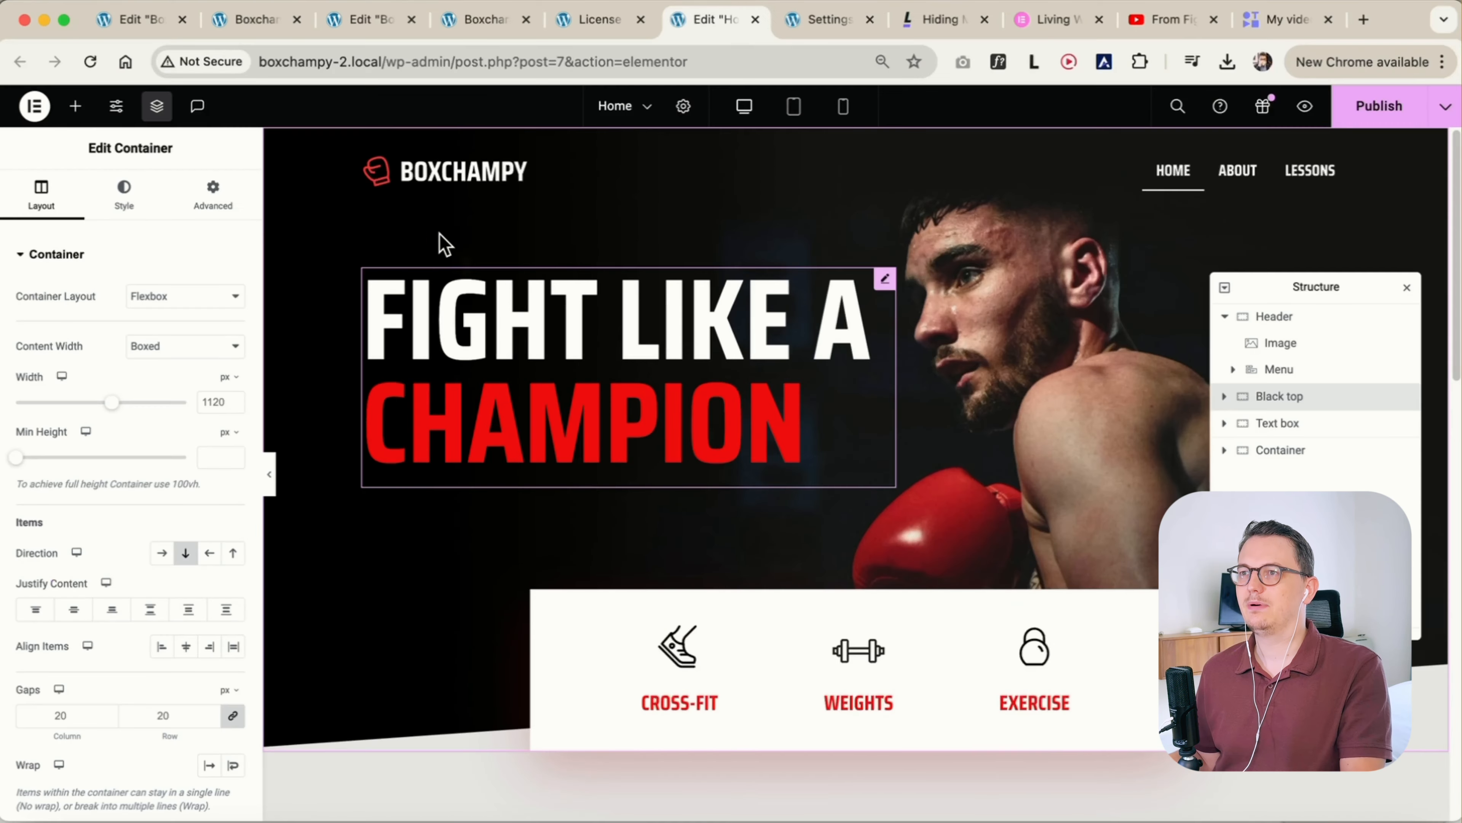
# Return to the Elementor editor and add a Button widget to the Header container, placed after the Menu
pyautogui.click(75, 106)
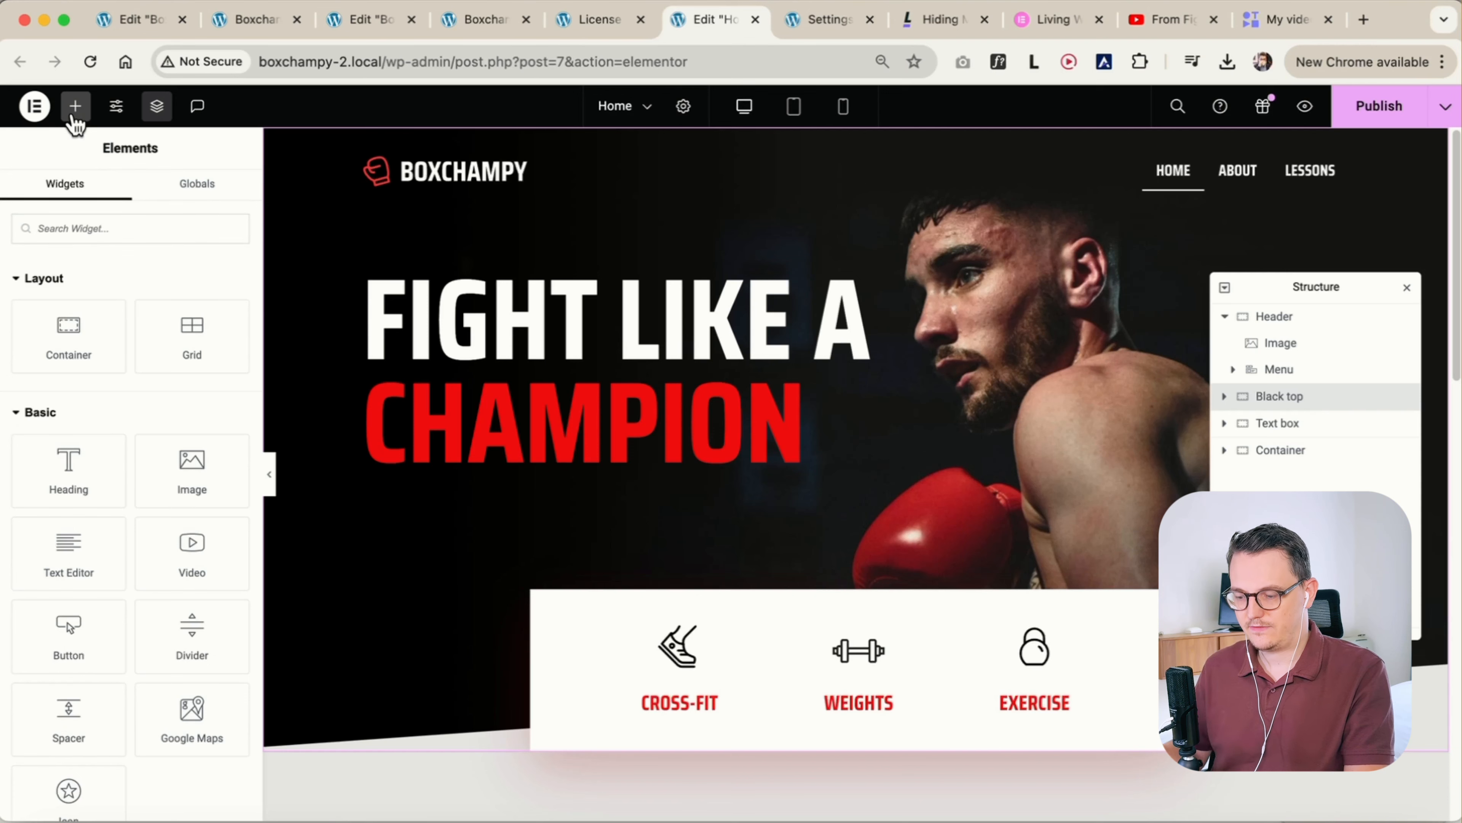
pyautogui.write('butt')
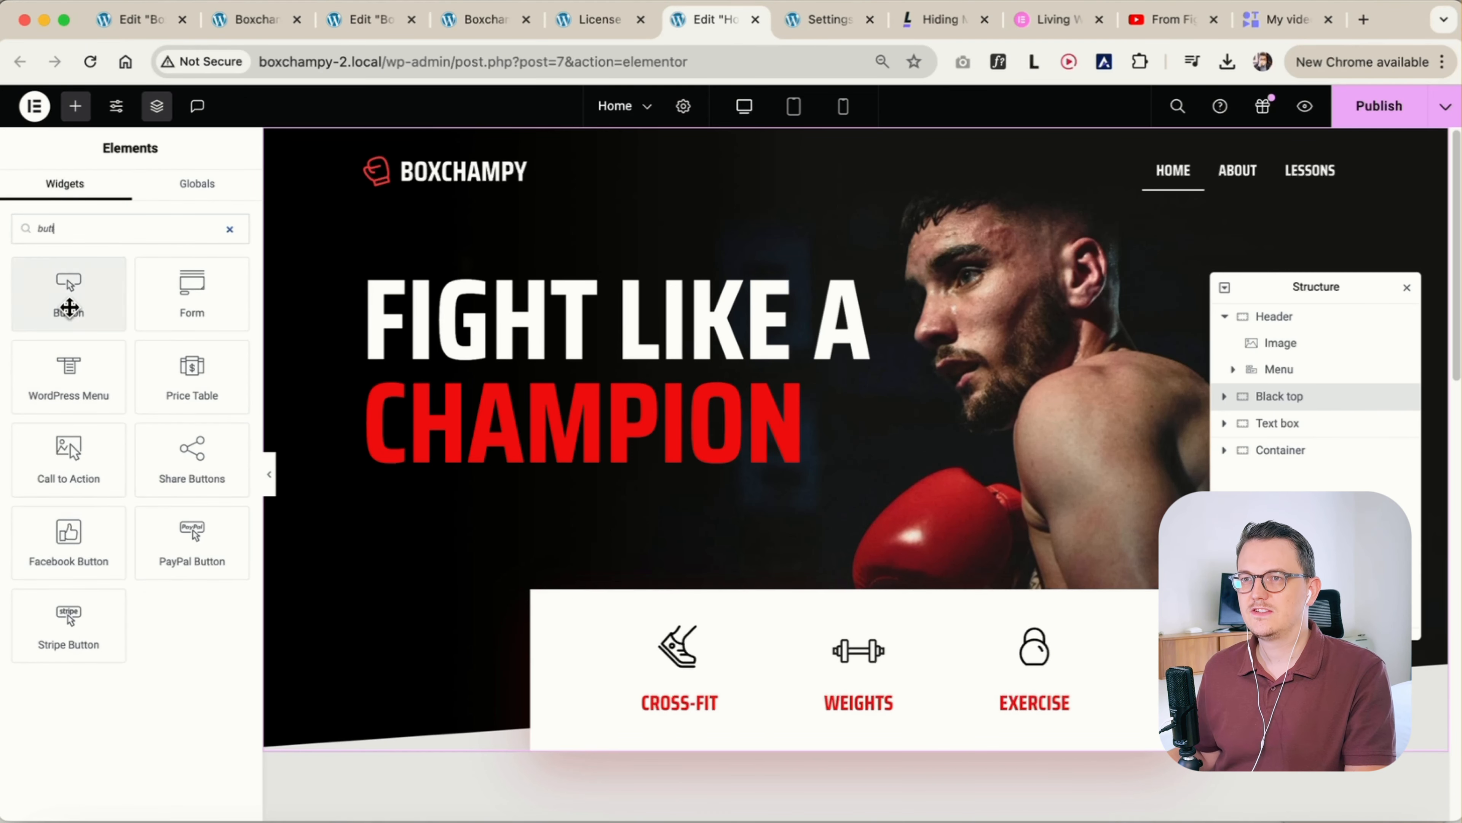
pyautogui.moveTo(69, 304); pyautogui.dragTo(1232, 167)
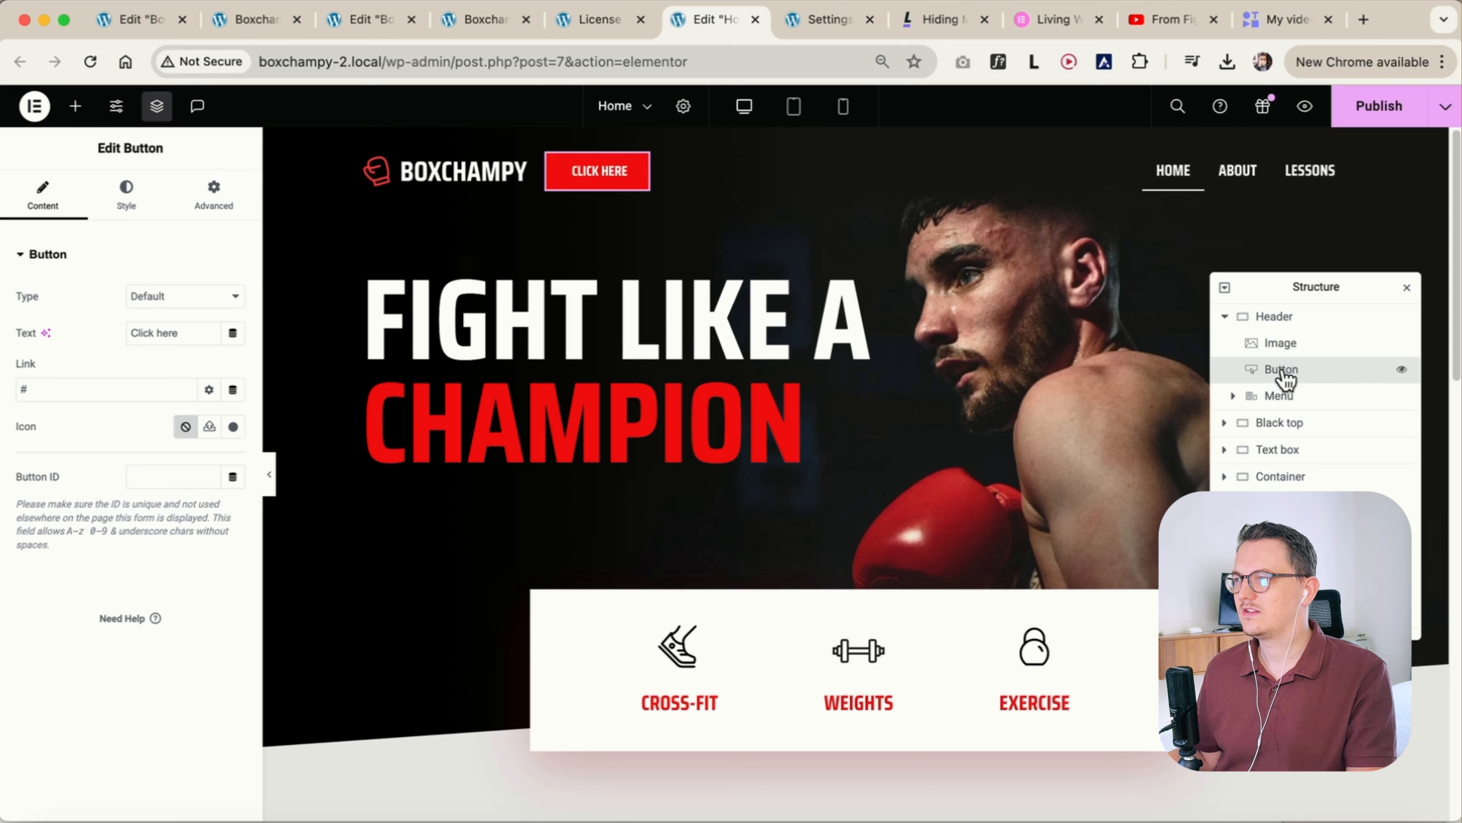
pyautogui.moveTo(1285, 380); pyautogui.dragTo(1289, 401)
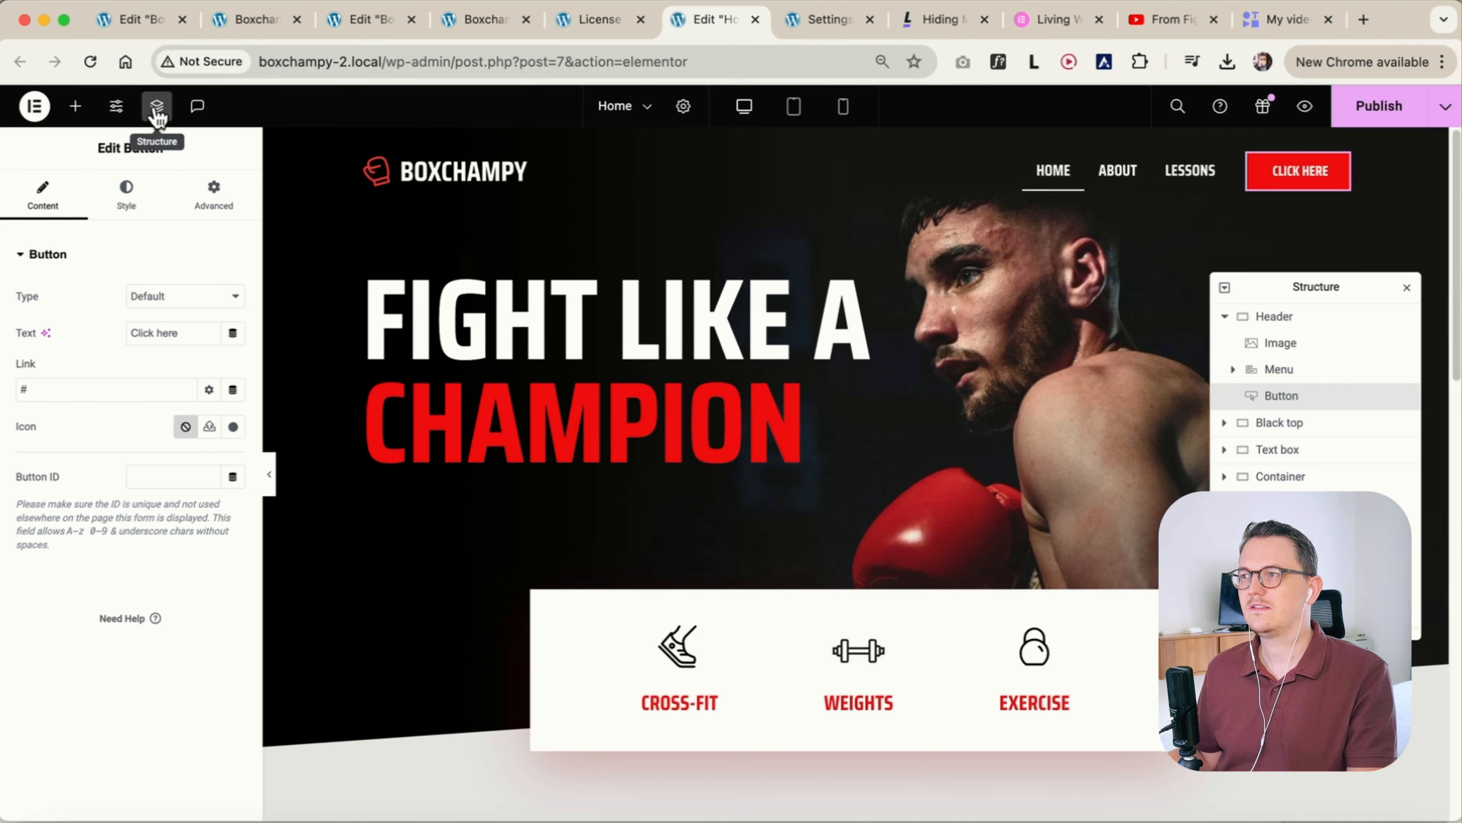
pyautogui.moveTo(1306, 288); pyautogui.dragTo(1310, 377)
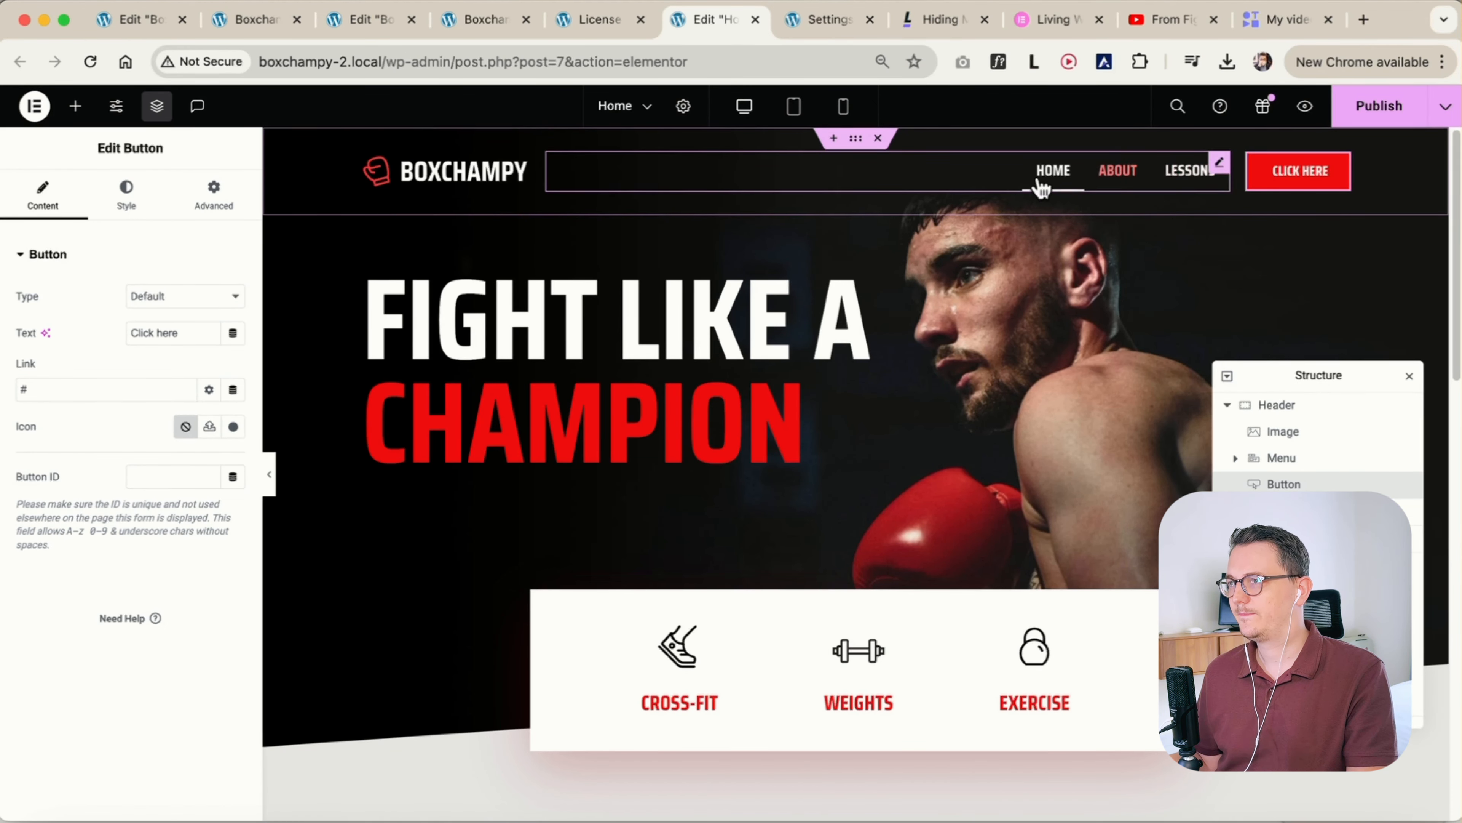
# Switch to the tablet preview and set the menu toggle icon's normal colour to the Secondary global colour
pyautogui.click(795, 109)
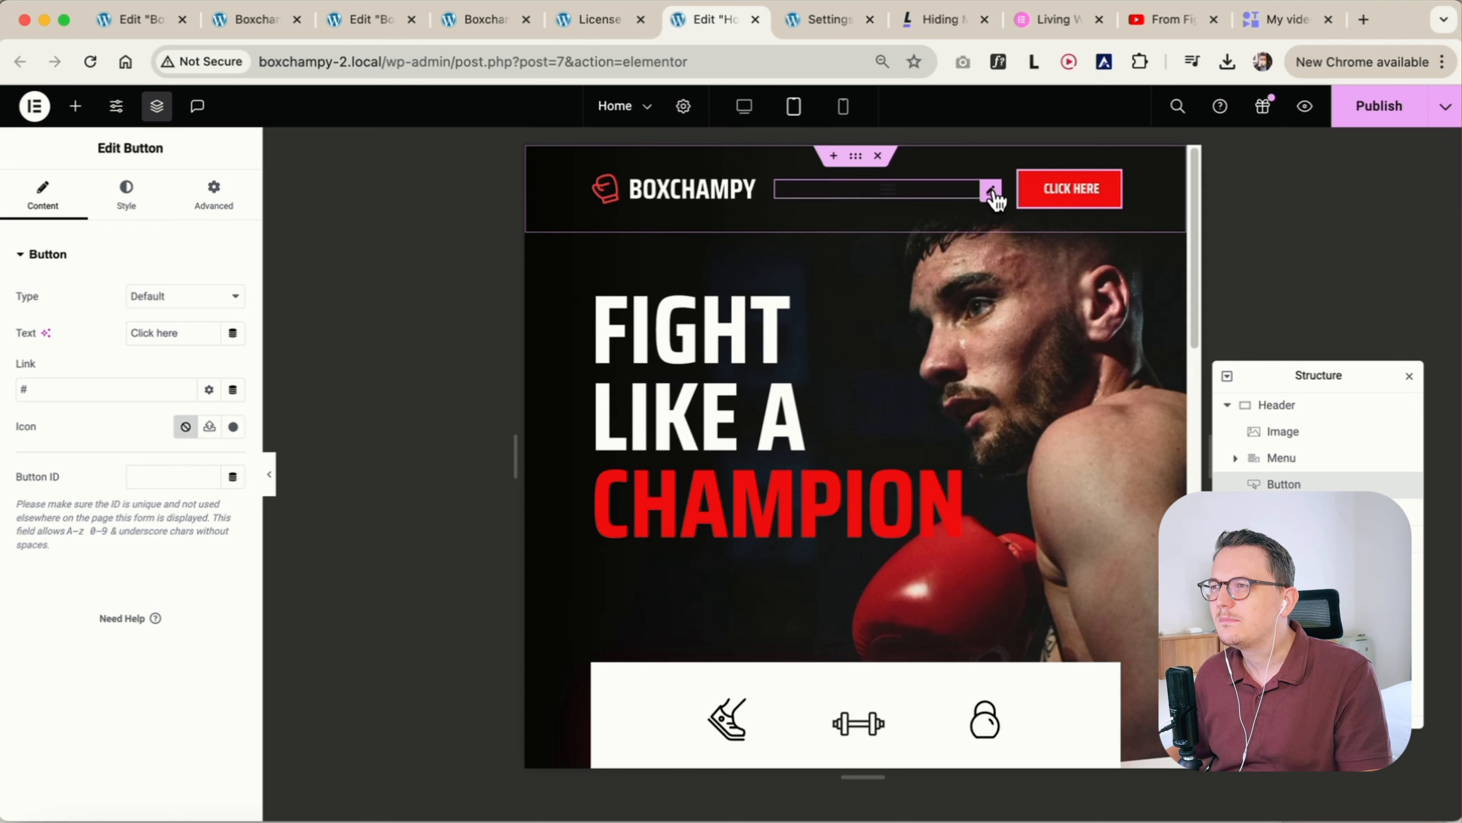
pyautogui.click(990, 190)
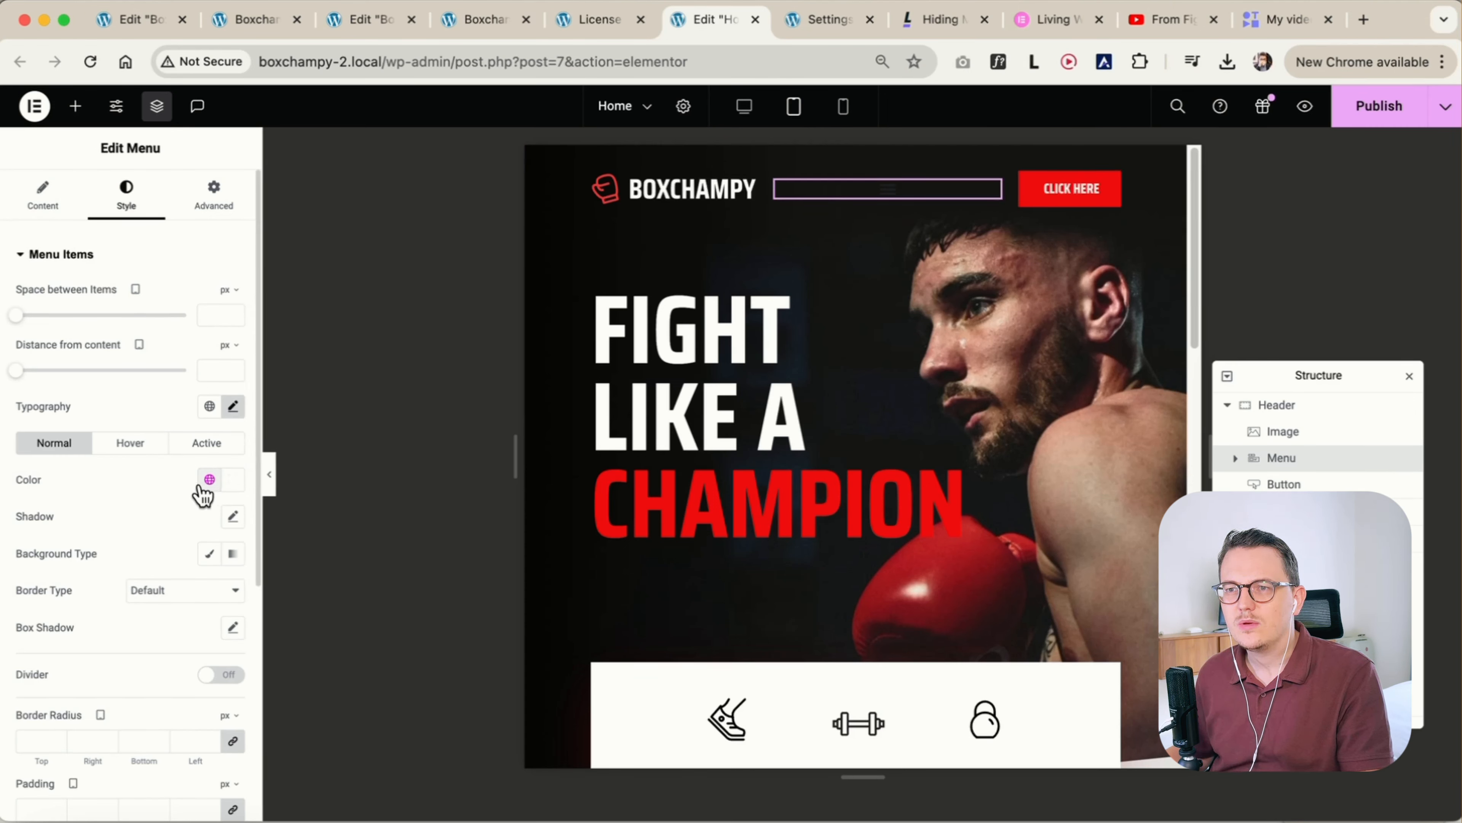
pyautogui.scroll(-5, 85, 587)
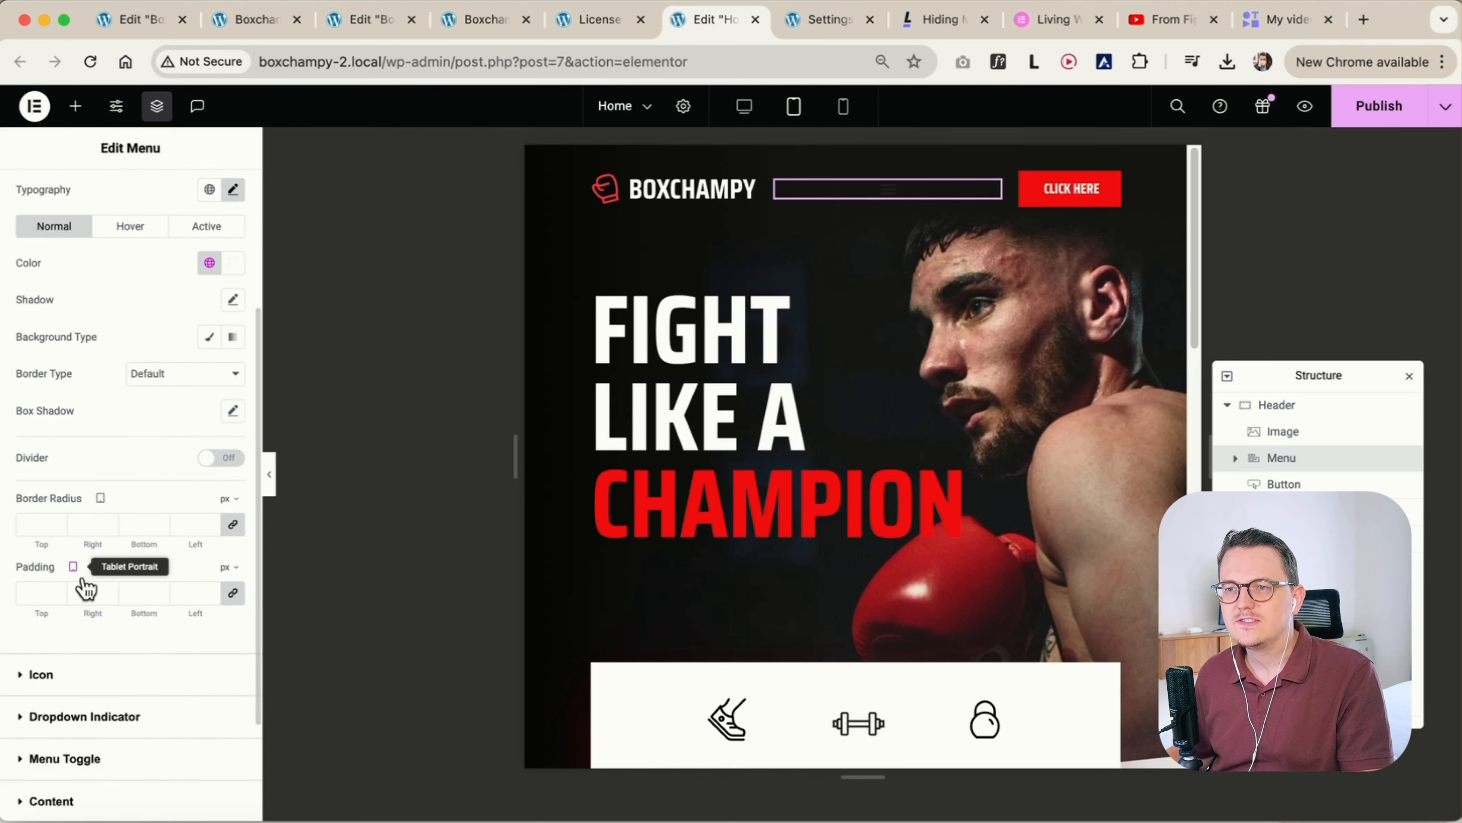
pyautogui.scroll(-3, 85, 587)
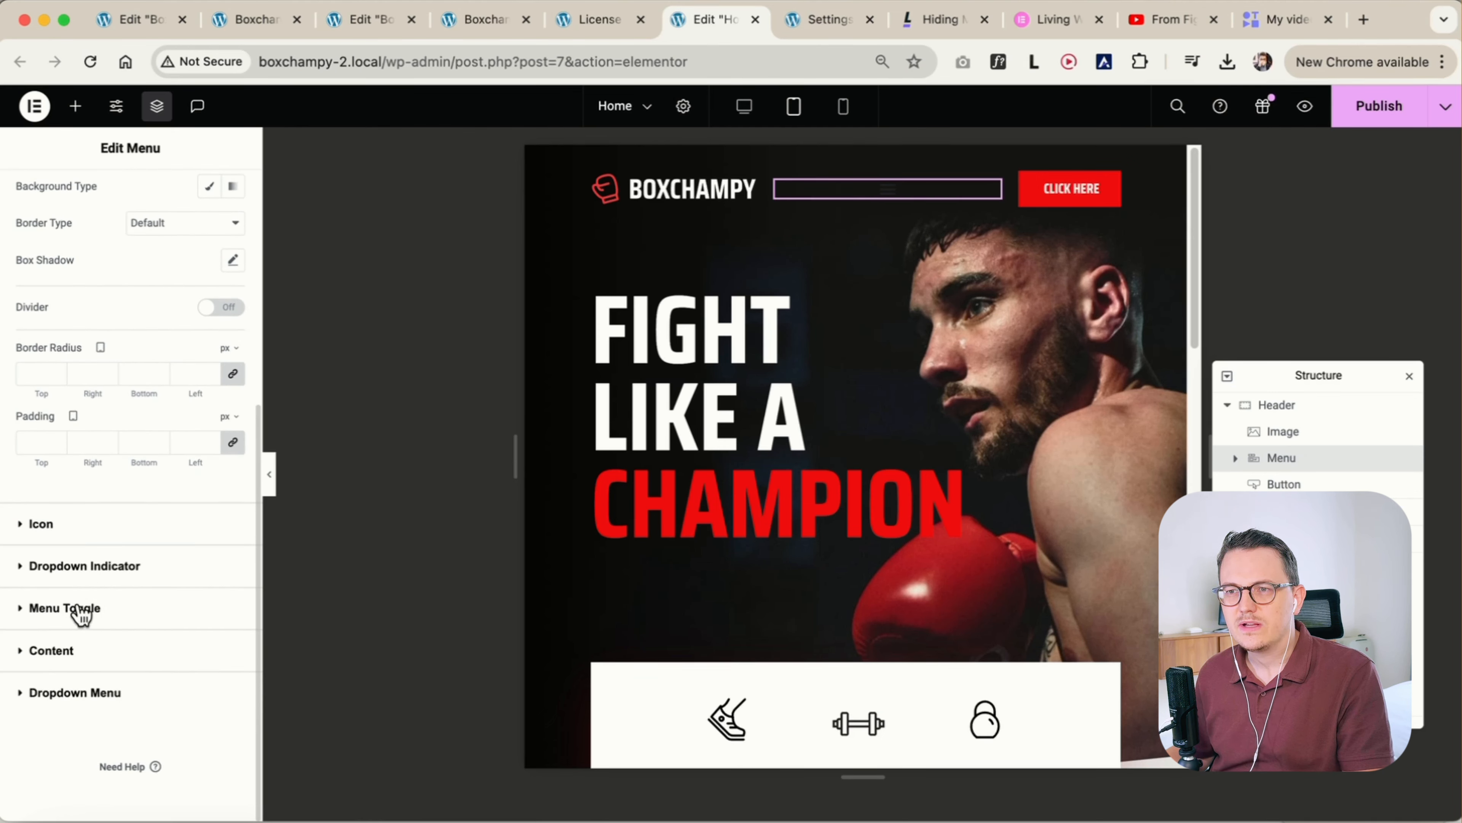
pyautogui.click(66, 608)
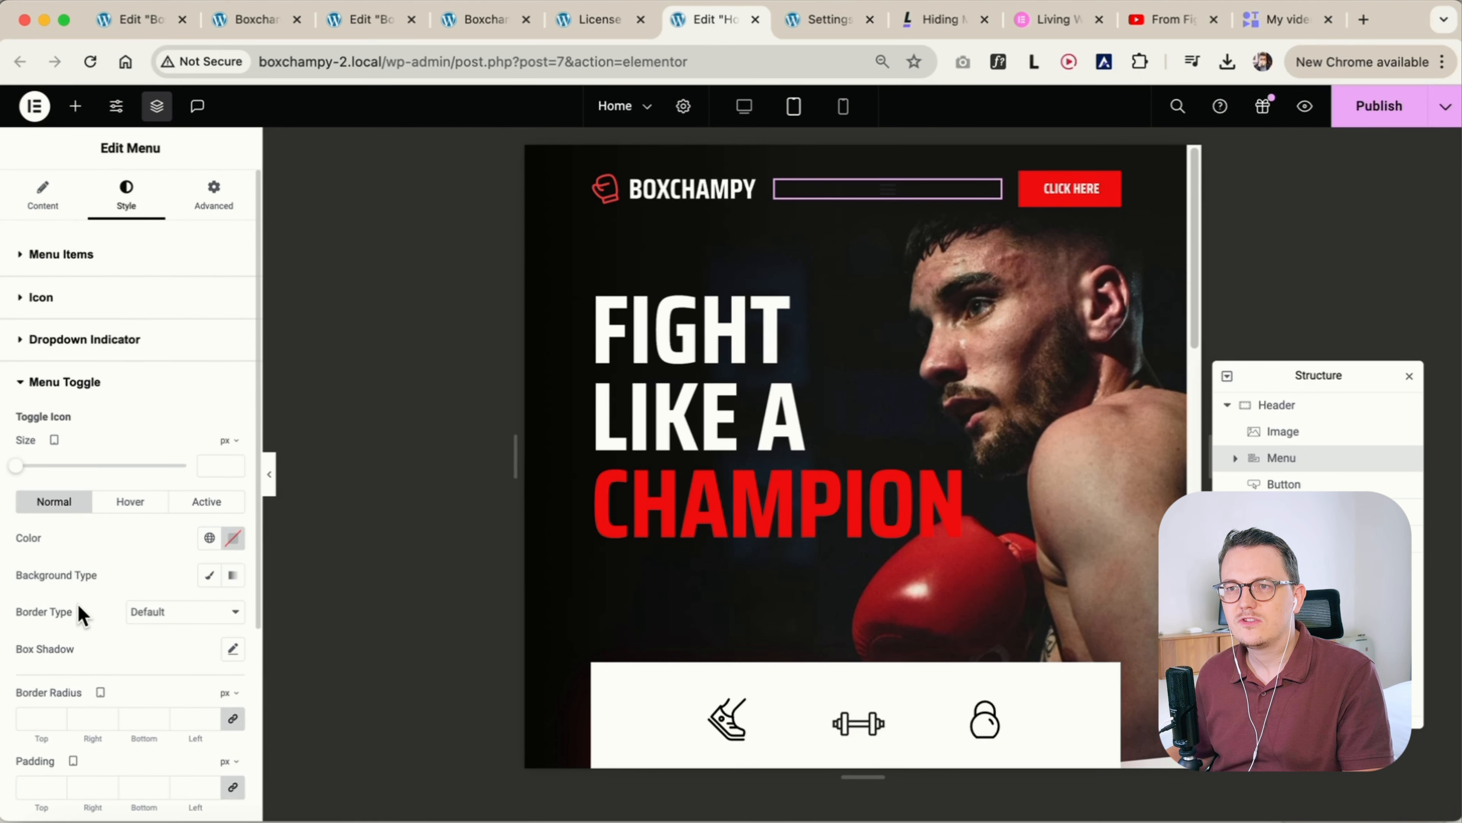
pyautogui.click(207, 539)
pyautogui.click(142, 663)
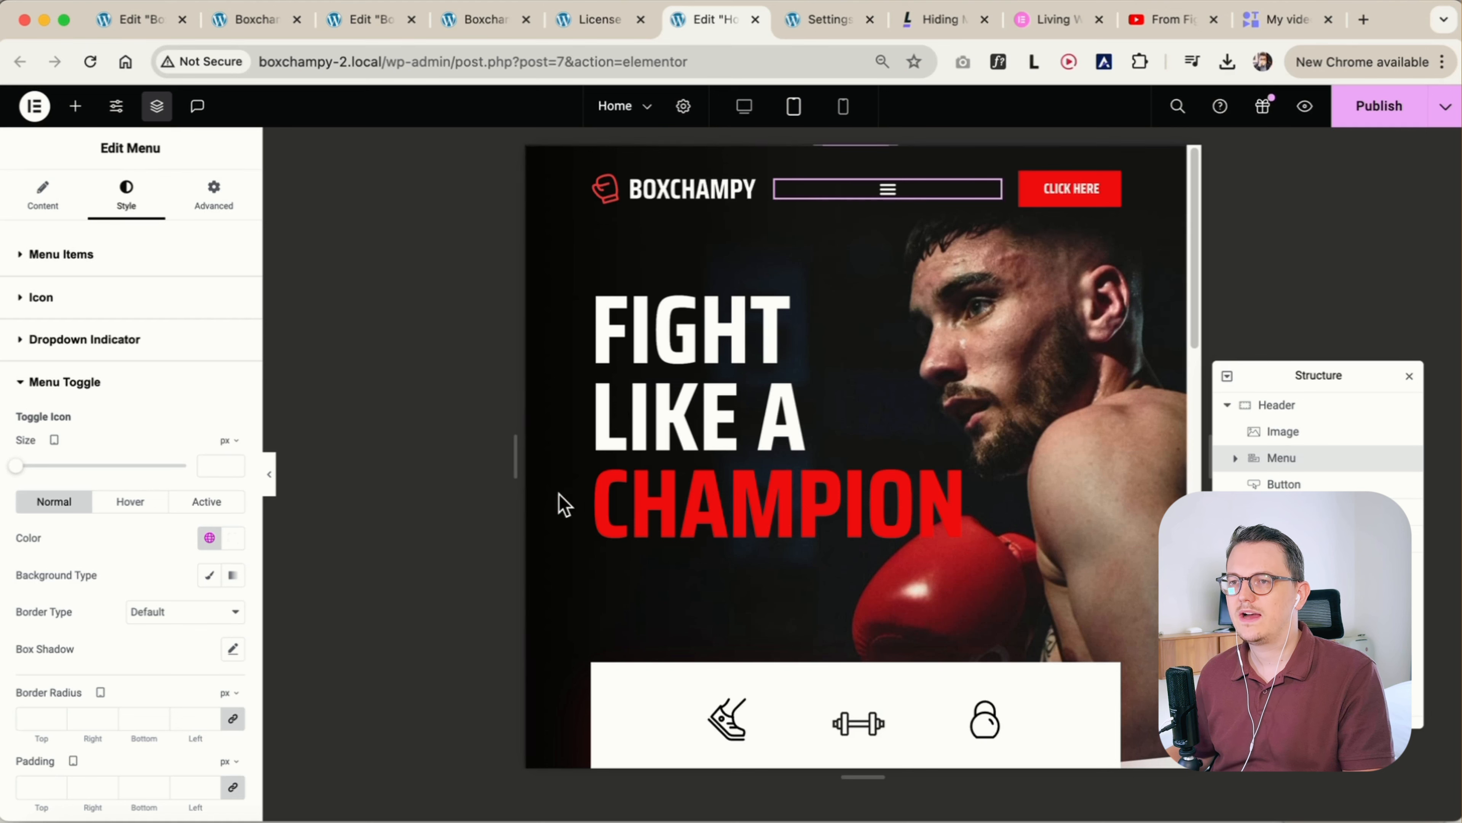
# Try the end alignment for the menu toggle on tablet, then align it to the centre
pyautogui.scroll(-5, 137, 561)
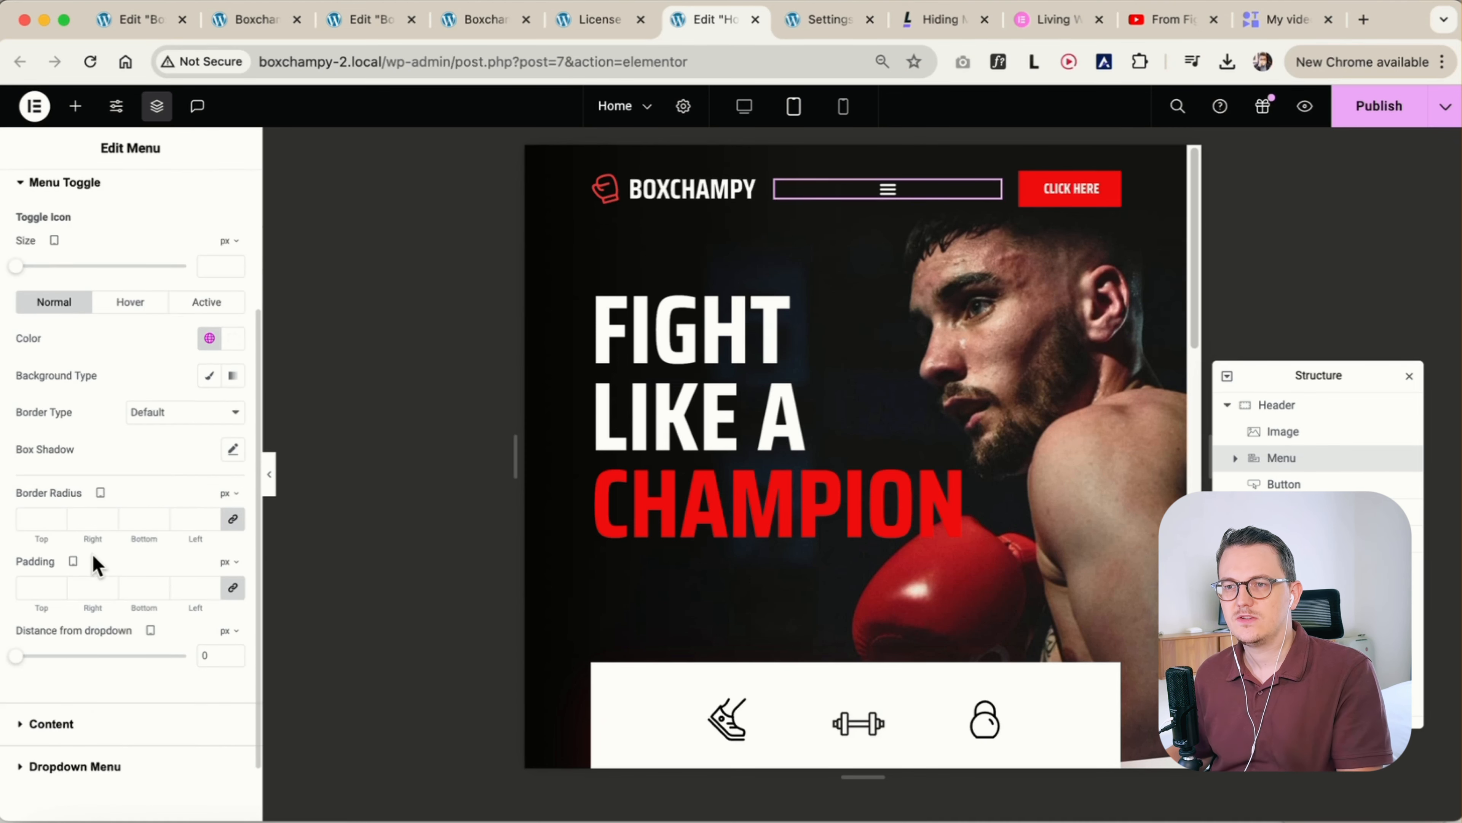
pyautogui.scroll(5, 134, 570)
pyautogui.click(70, 209)
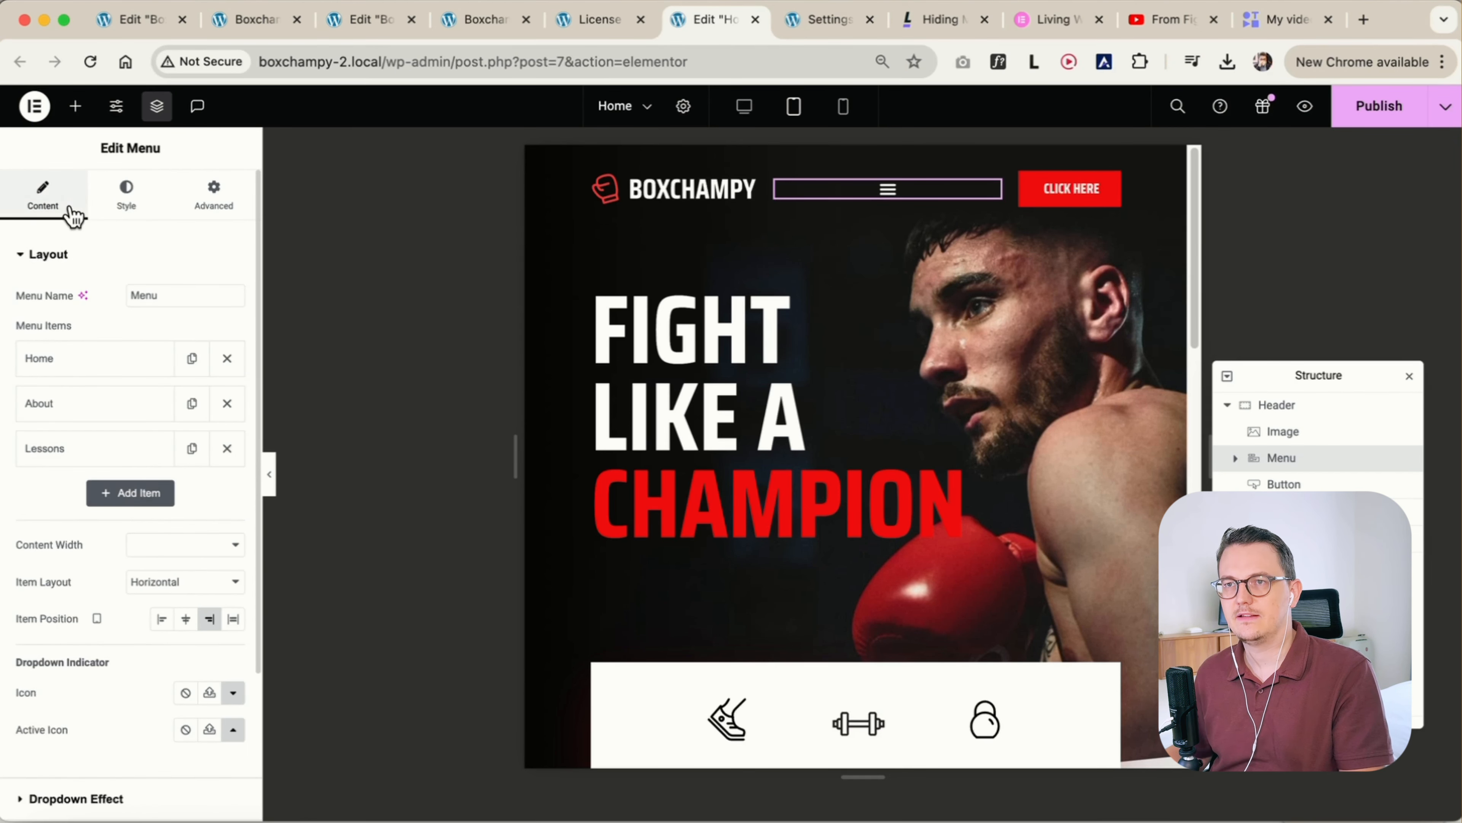
pyautogui.scroll(-4, 69, 597)
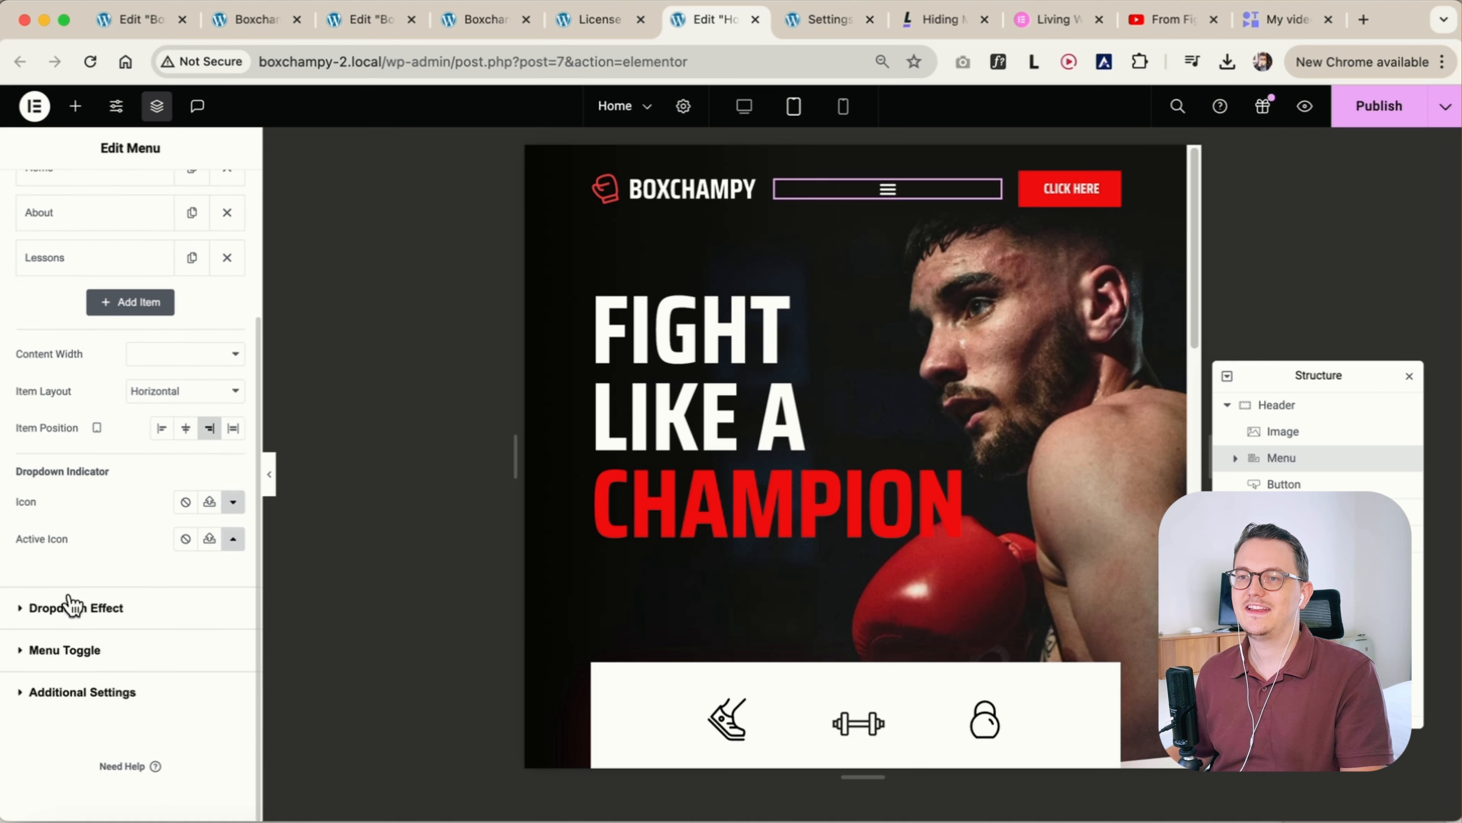
pyautogui.click(66, 650)
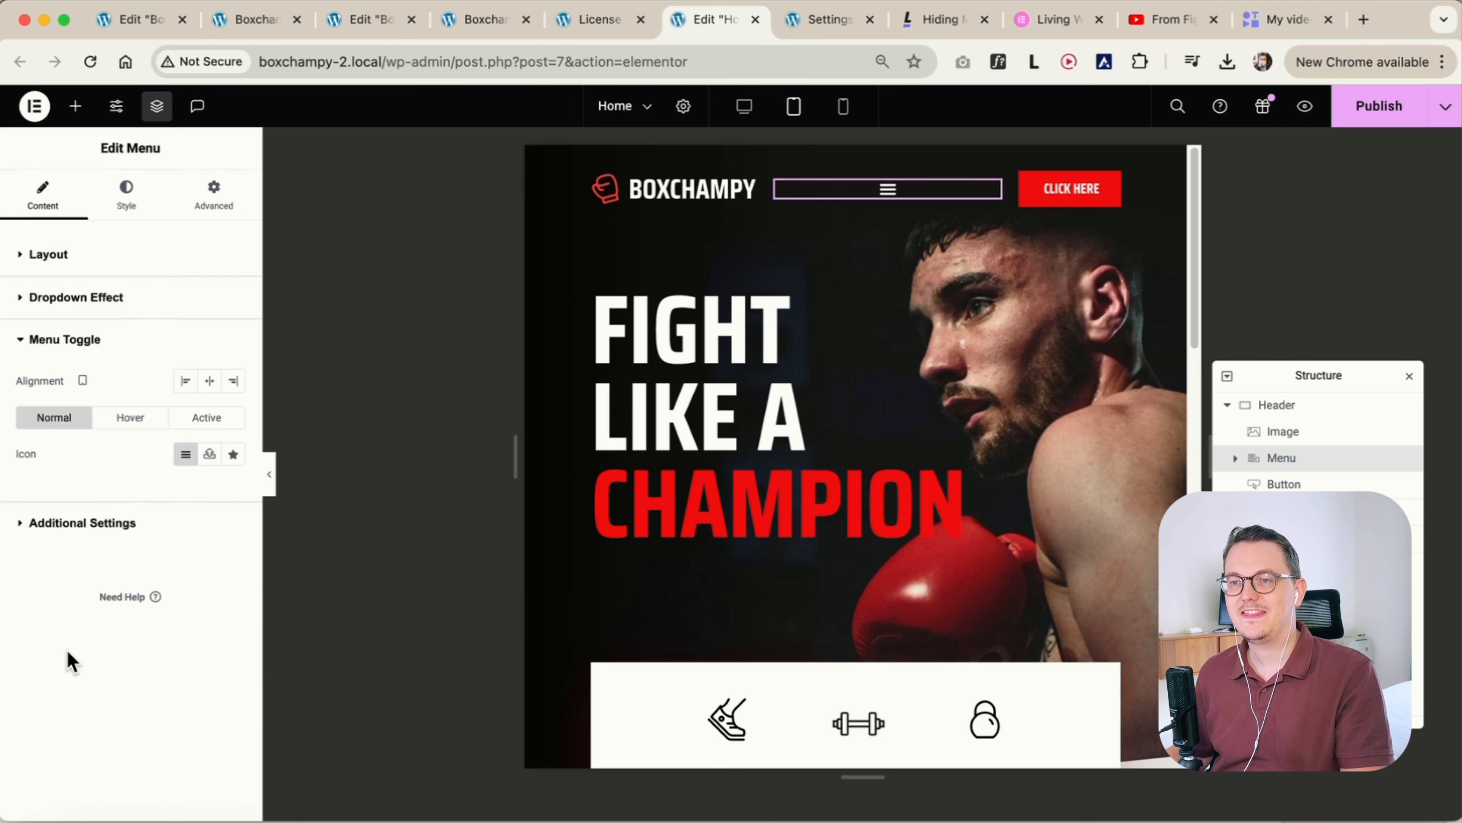
pyautogui.click(234, 381)
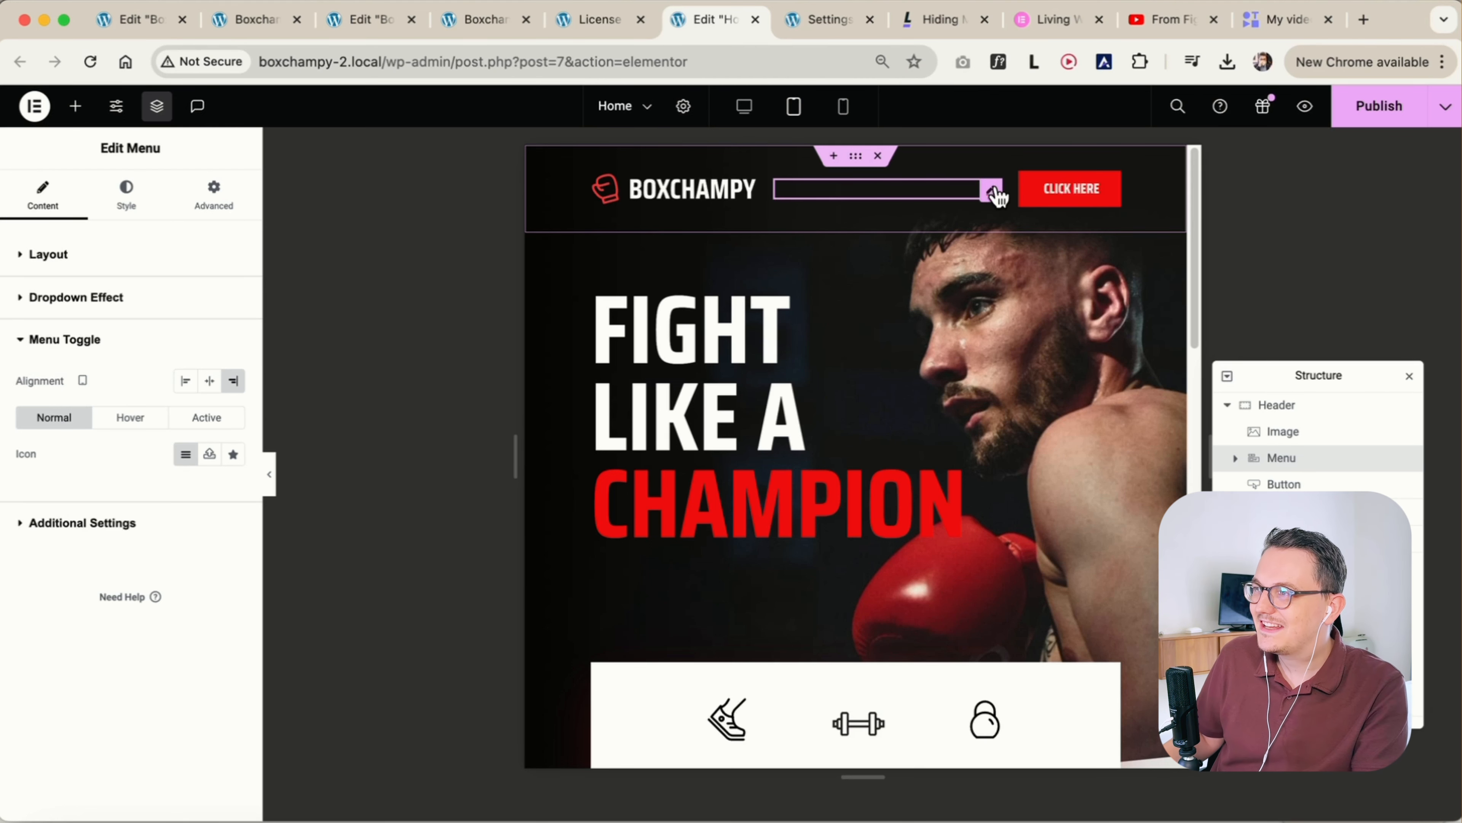
pyautogui.click(210, 384)
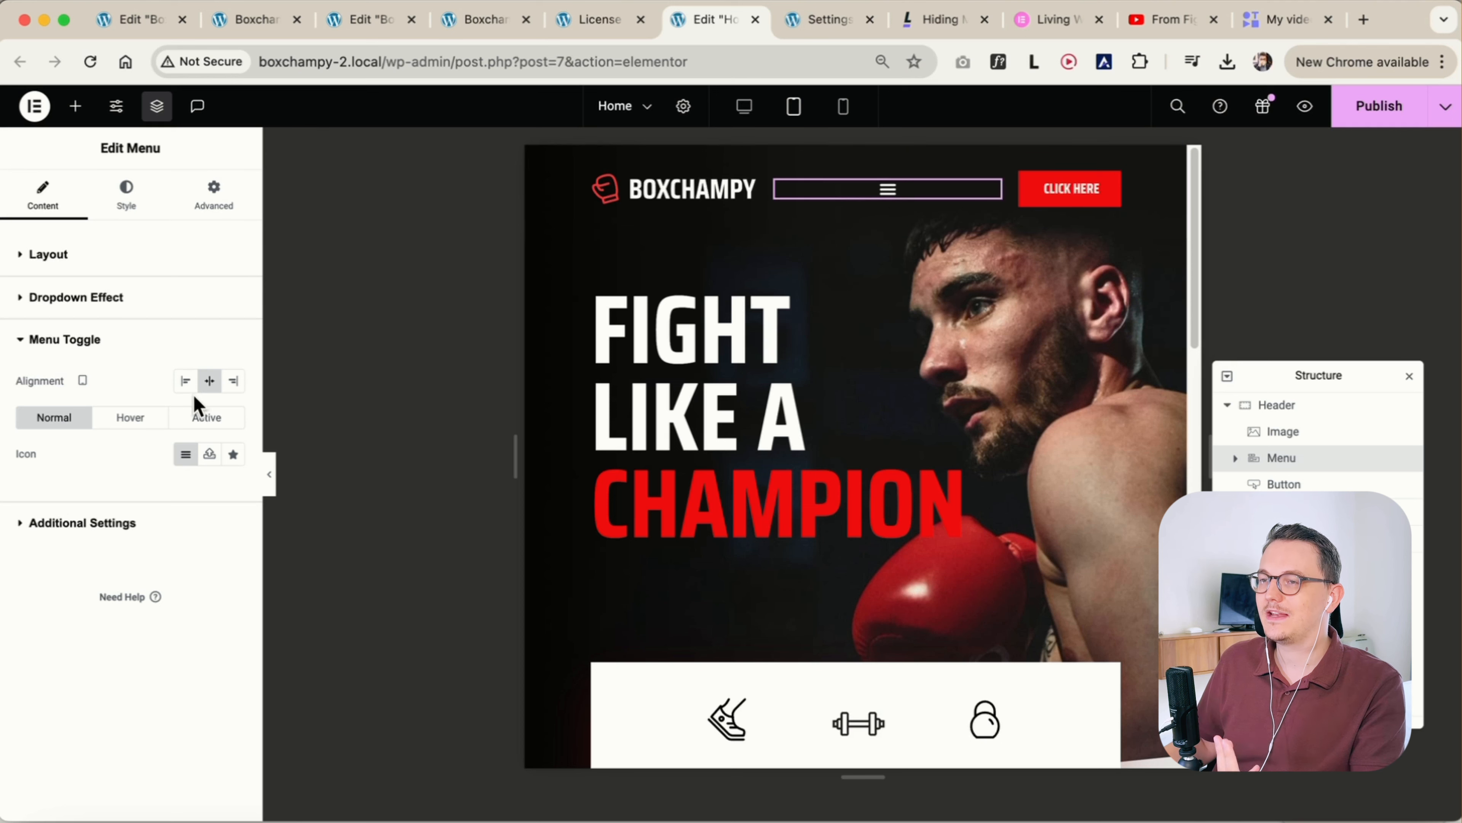
# Open the tablet dropdown menu and set its items' normal text colour to the Primary global colour
pyautogui.click(887, 190)
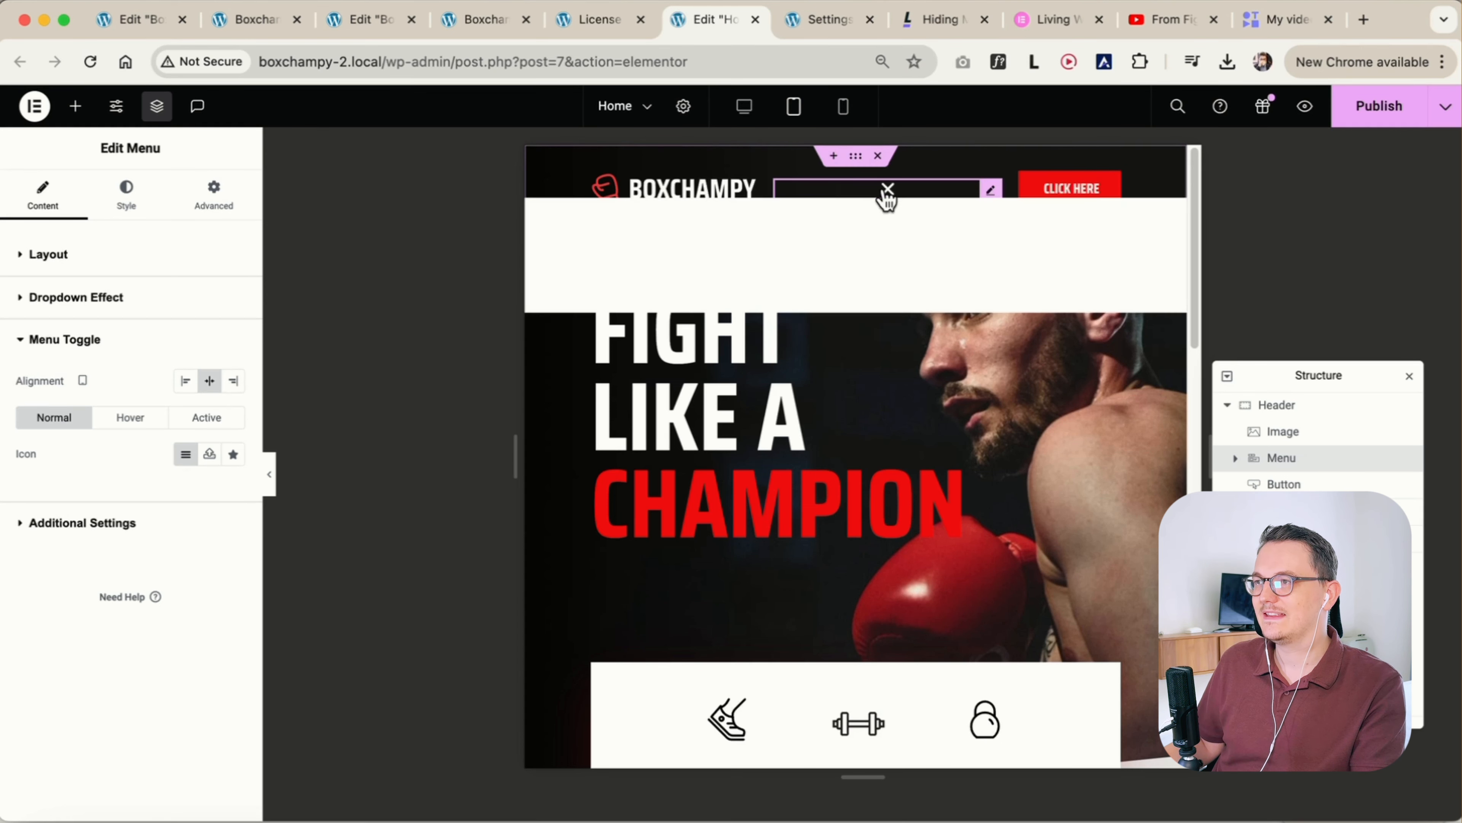
pyautogui.click(888, 191)
pyautogui.click(887, 189)
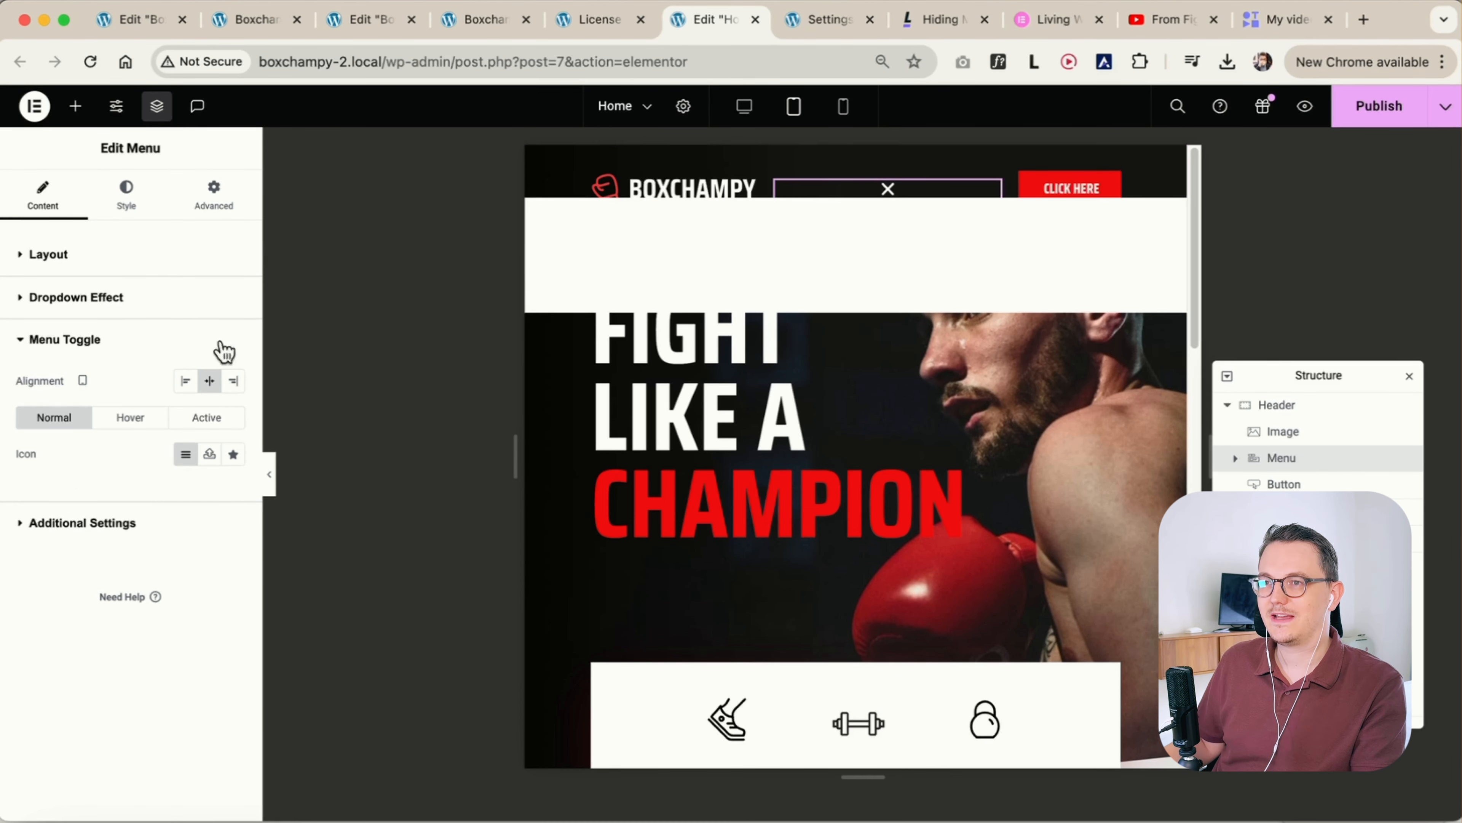
pyautogui.click(127, 207)
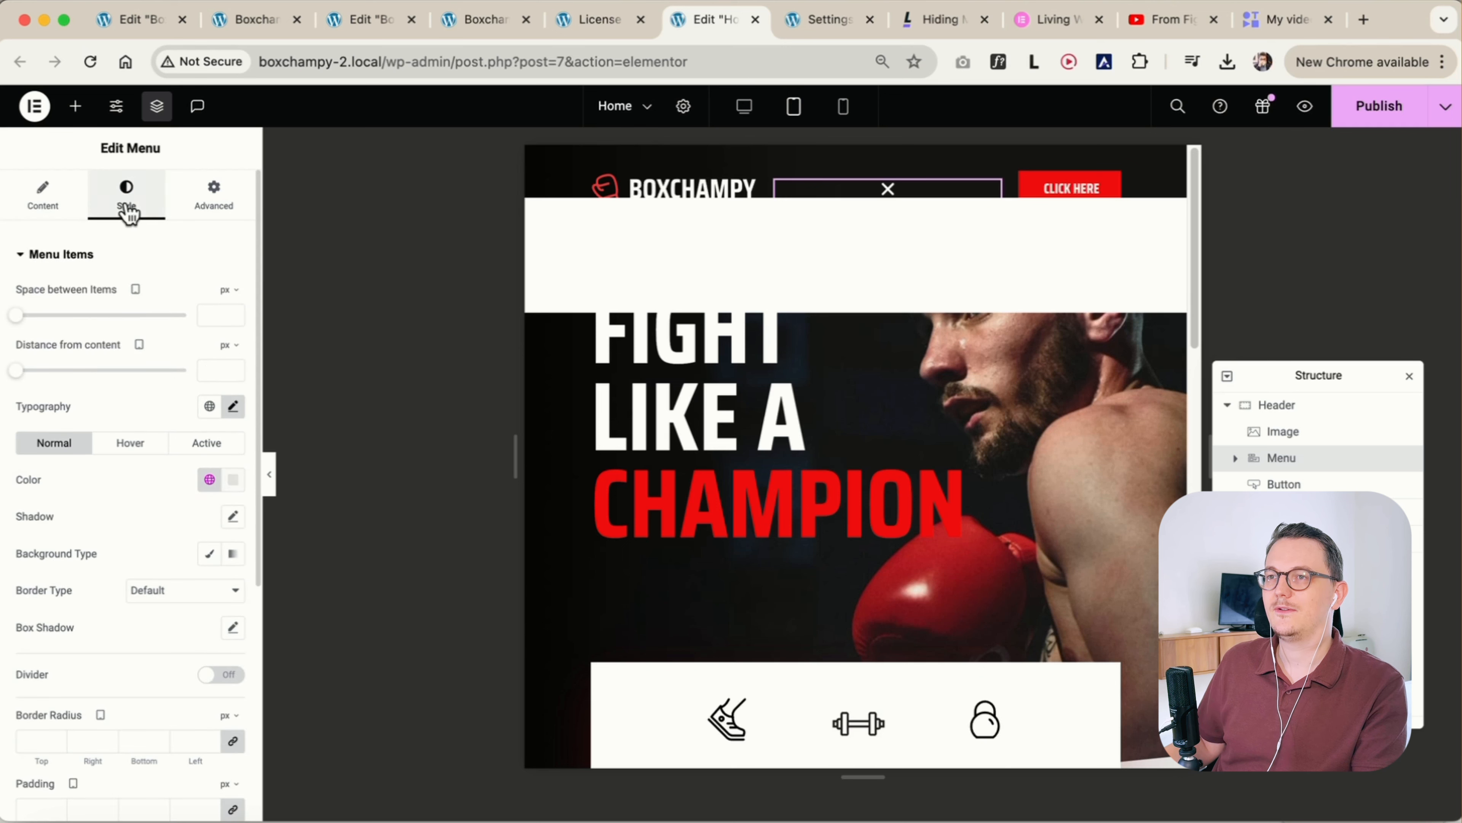
pyautogui.scroll(-5, 98, 600)
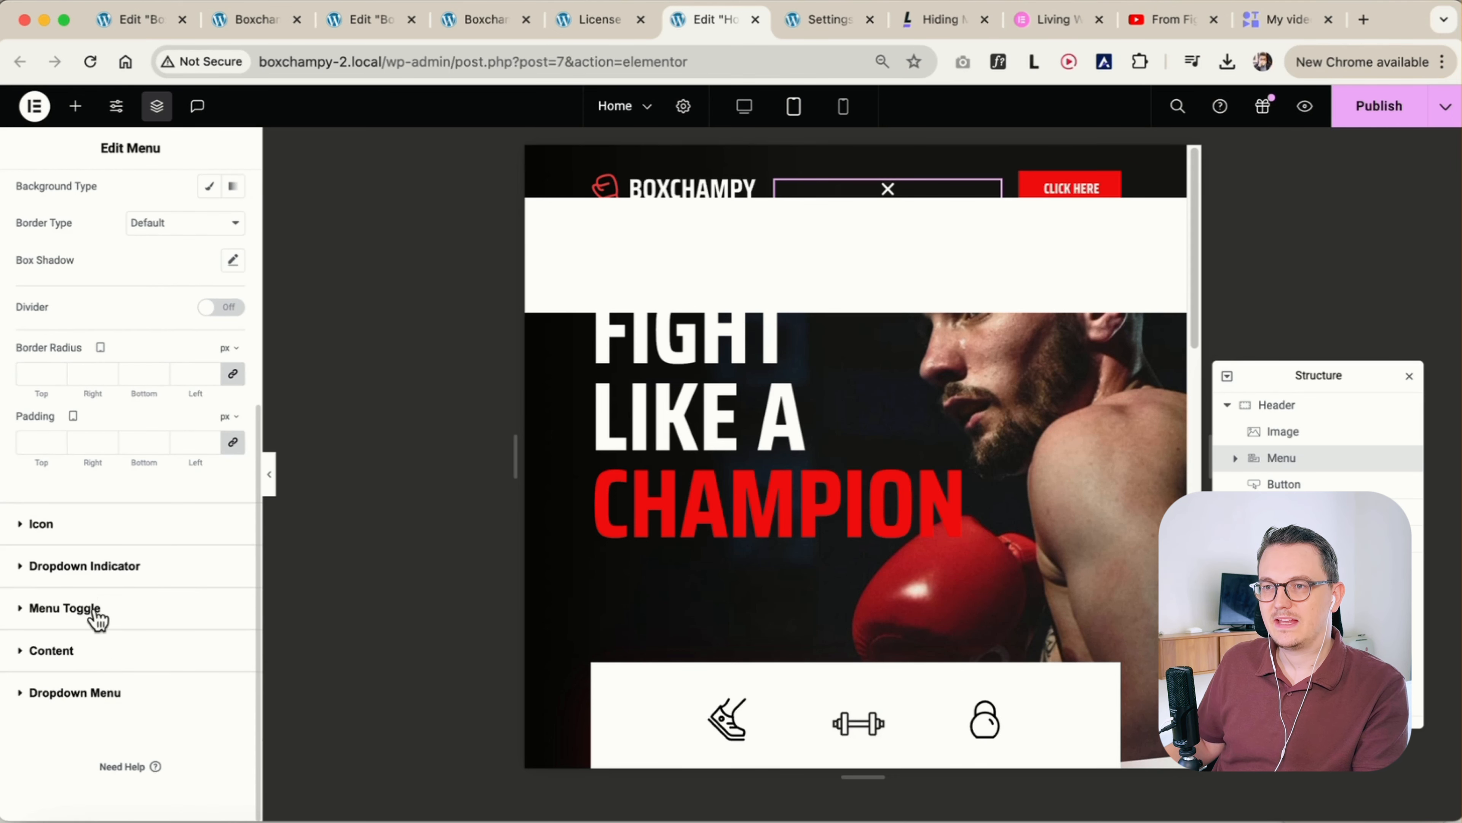
pyautogui.click(63, 651)
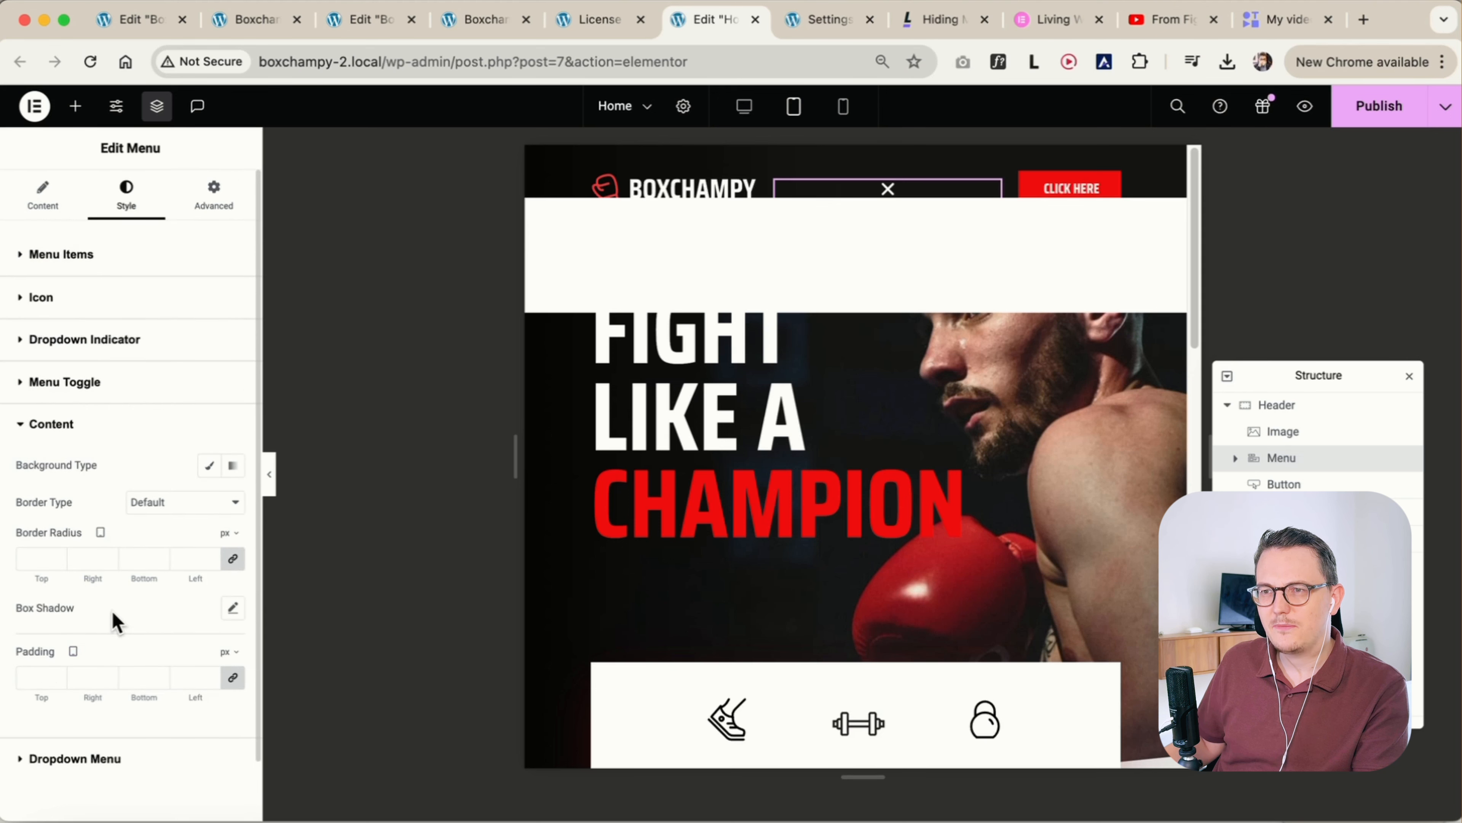
pyautogui.scroll(-1, 115, 624)
pyautogui.click(92, 727)
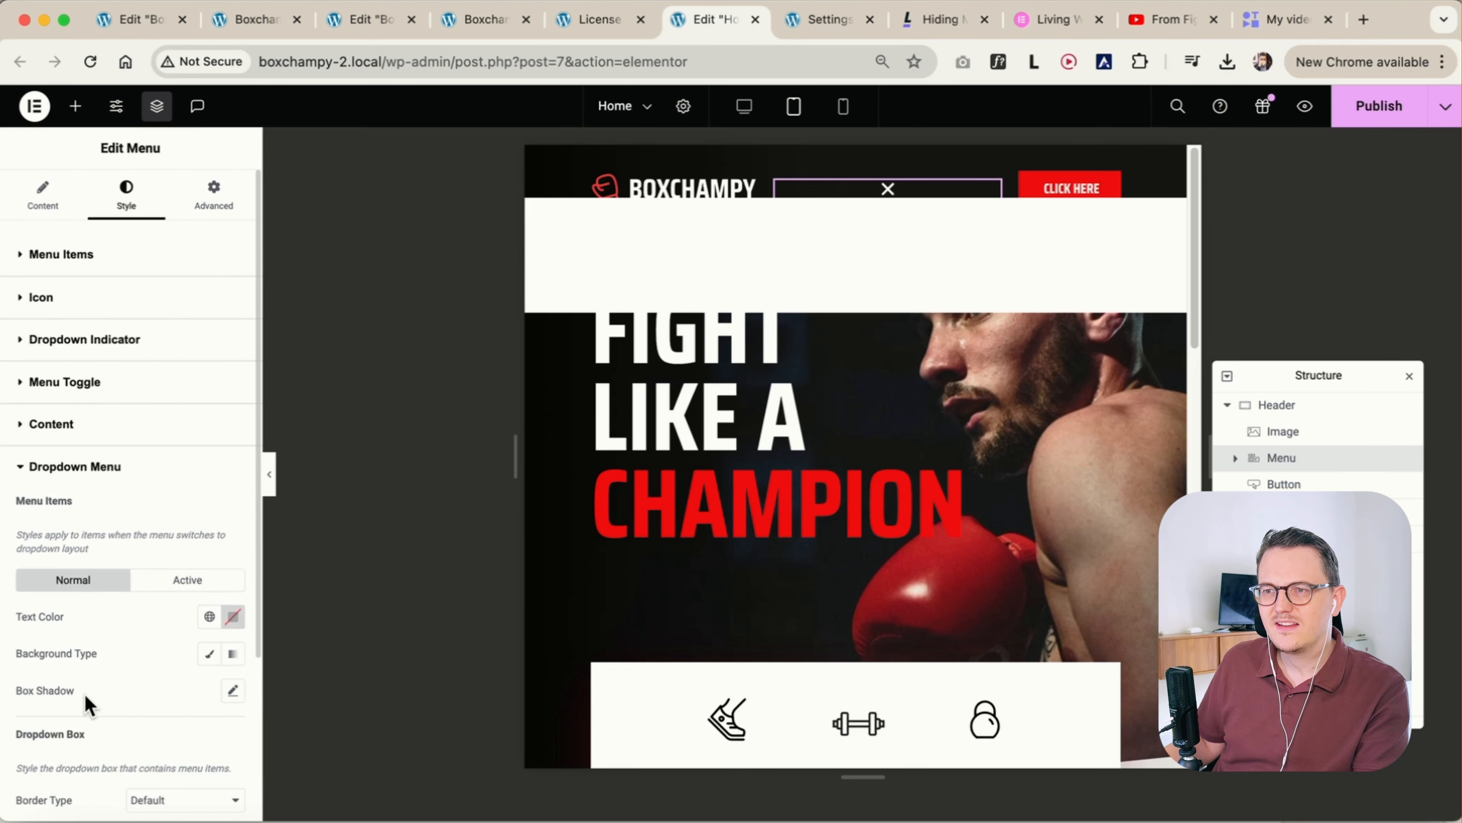
pyautogui.scroll(-3, 87, 666)
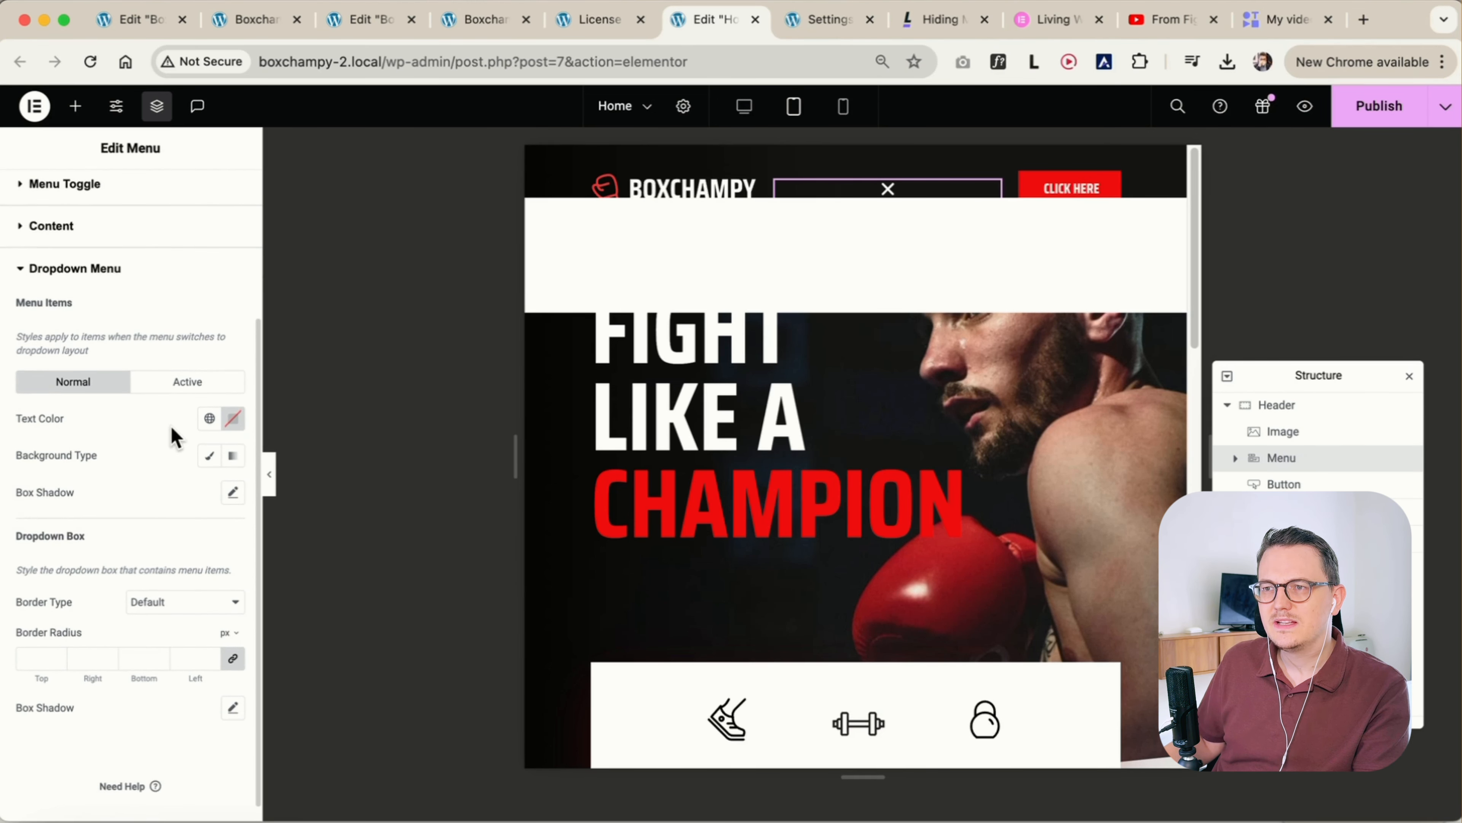
pyautogui.click(209, 418)
pyautogui.click(114, 506)
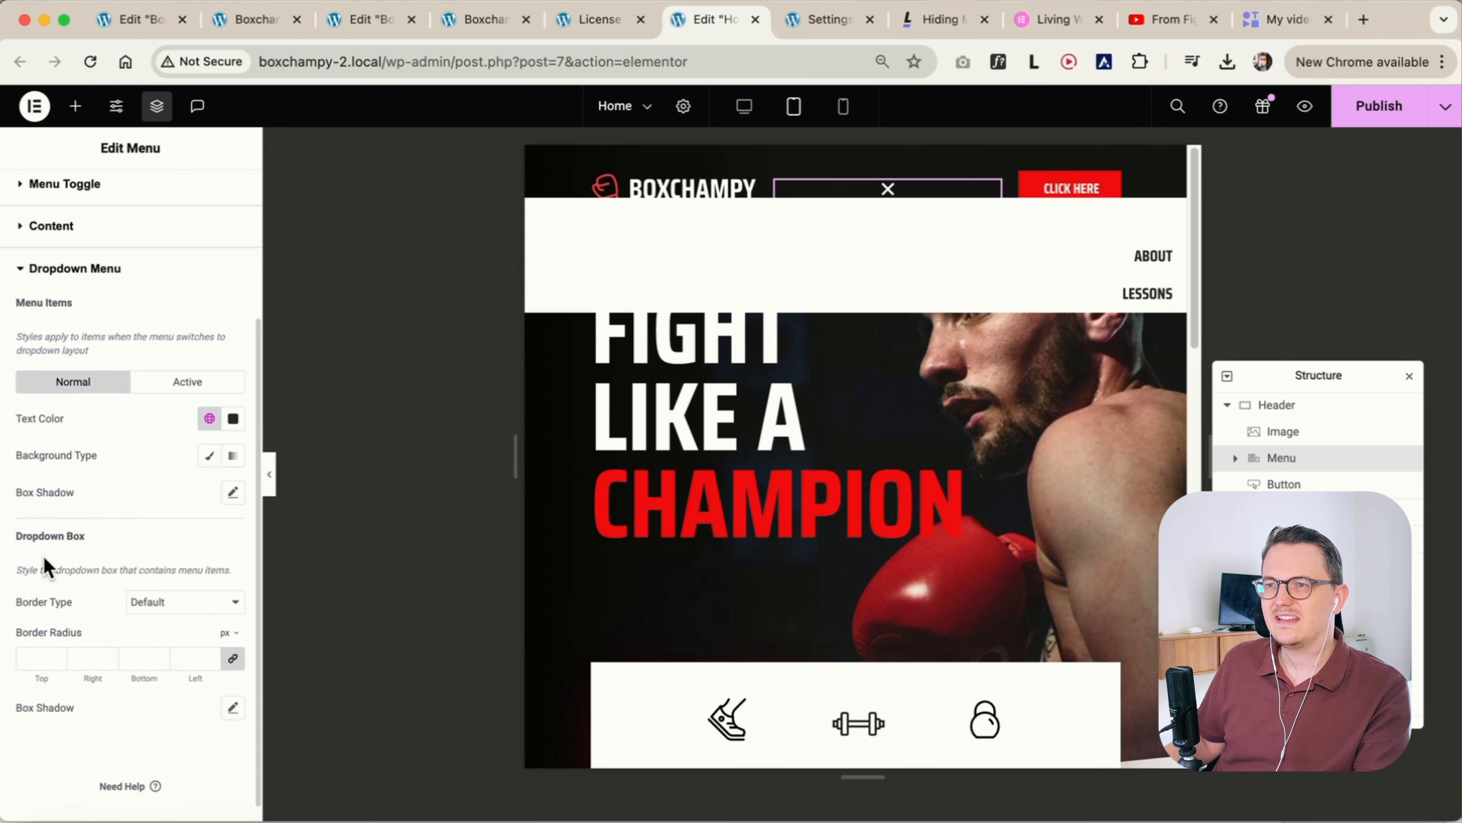
# Set the dropdown menu's active item text colour to the Primary global colour
pyautogui.click(183, 382)
pyautogui.click(209, 418)
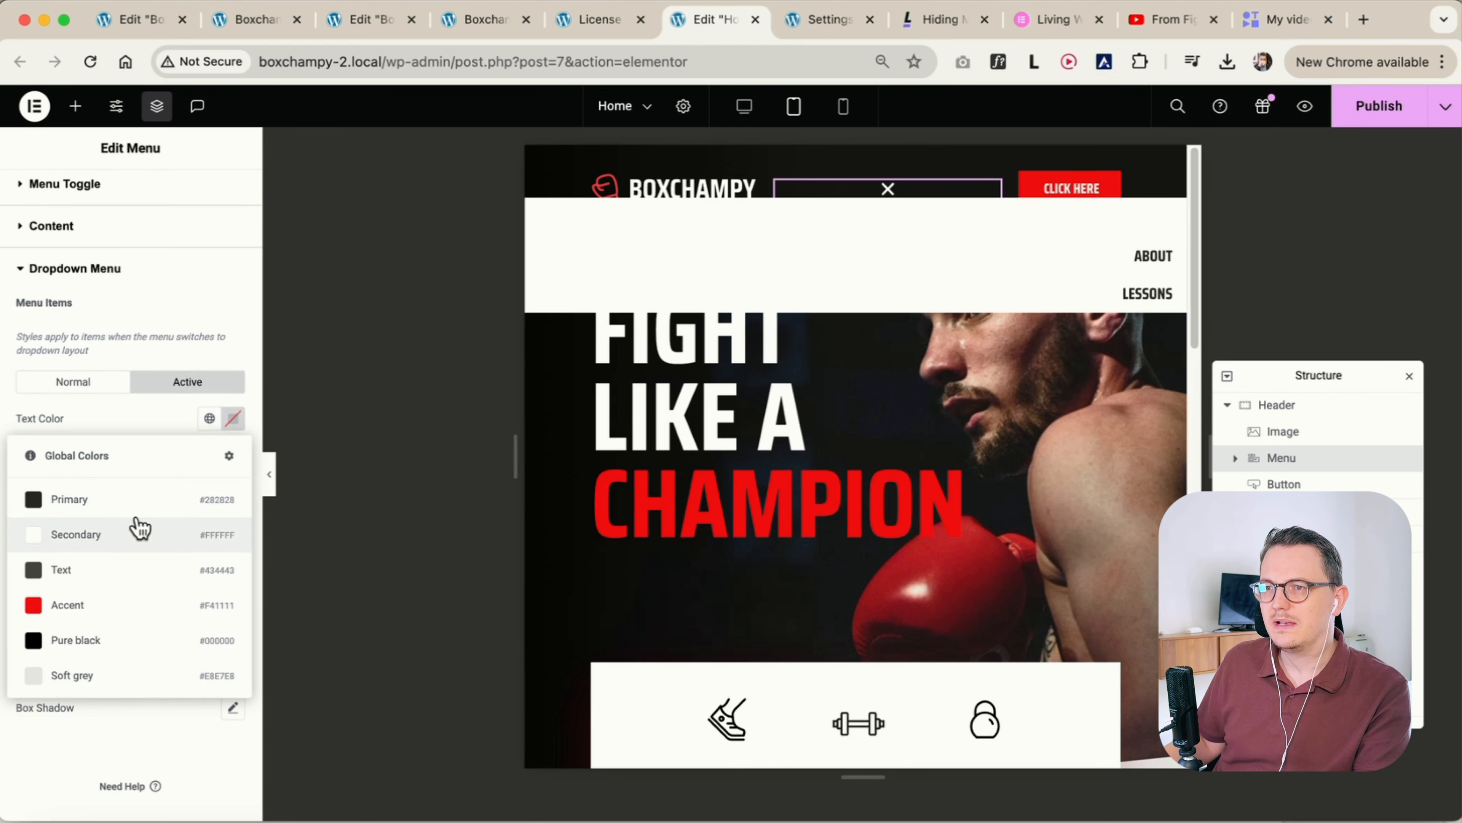
pyautogui.click(137, 506)
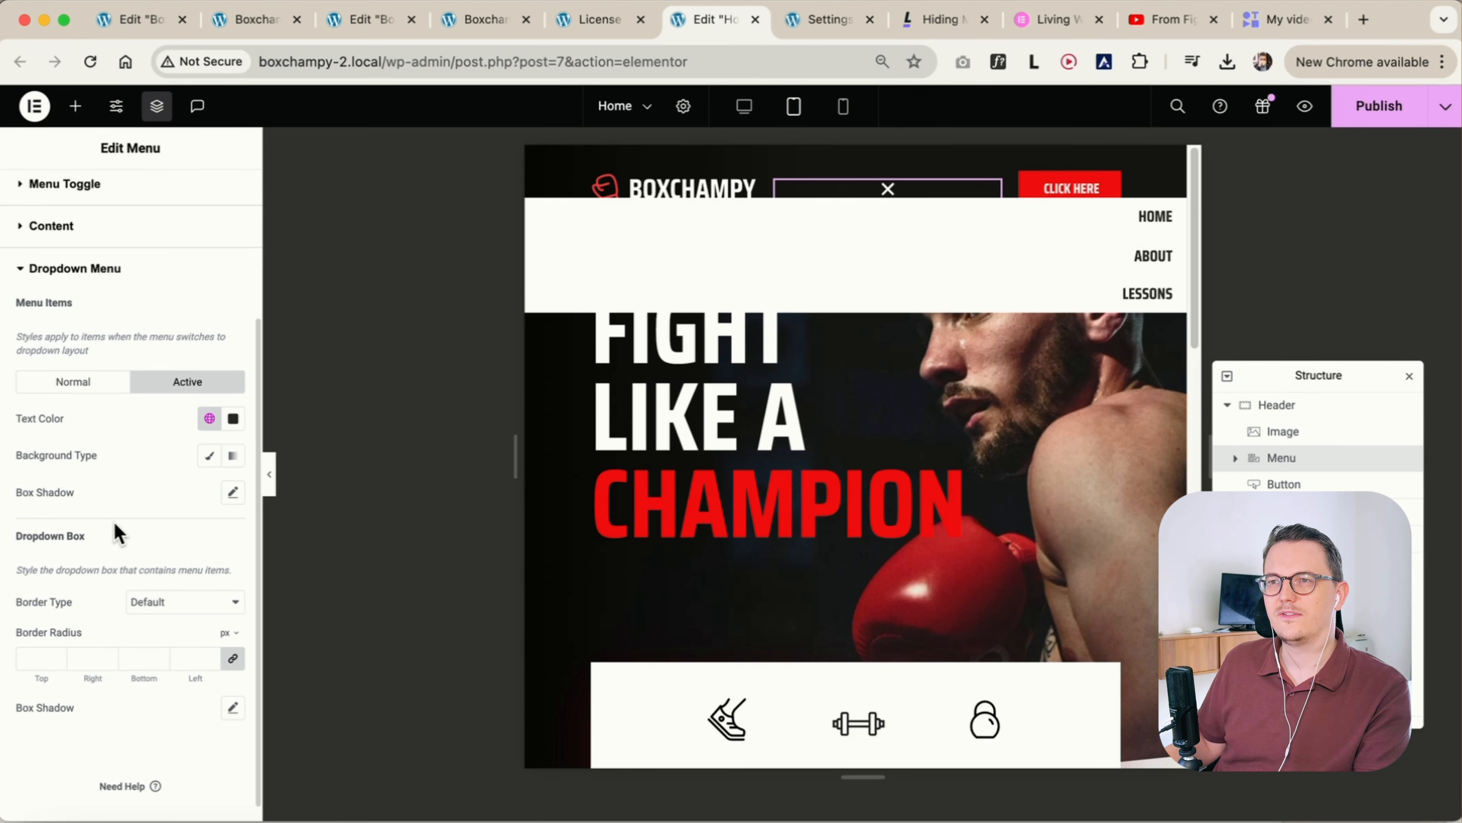
# Set the menu's item position to start for tablet so the dropdown items align left
pyautogui.click(46, 185)
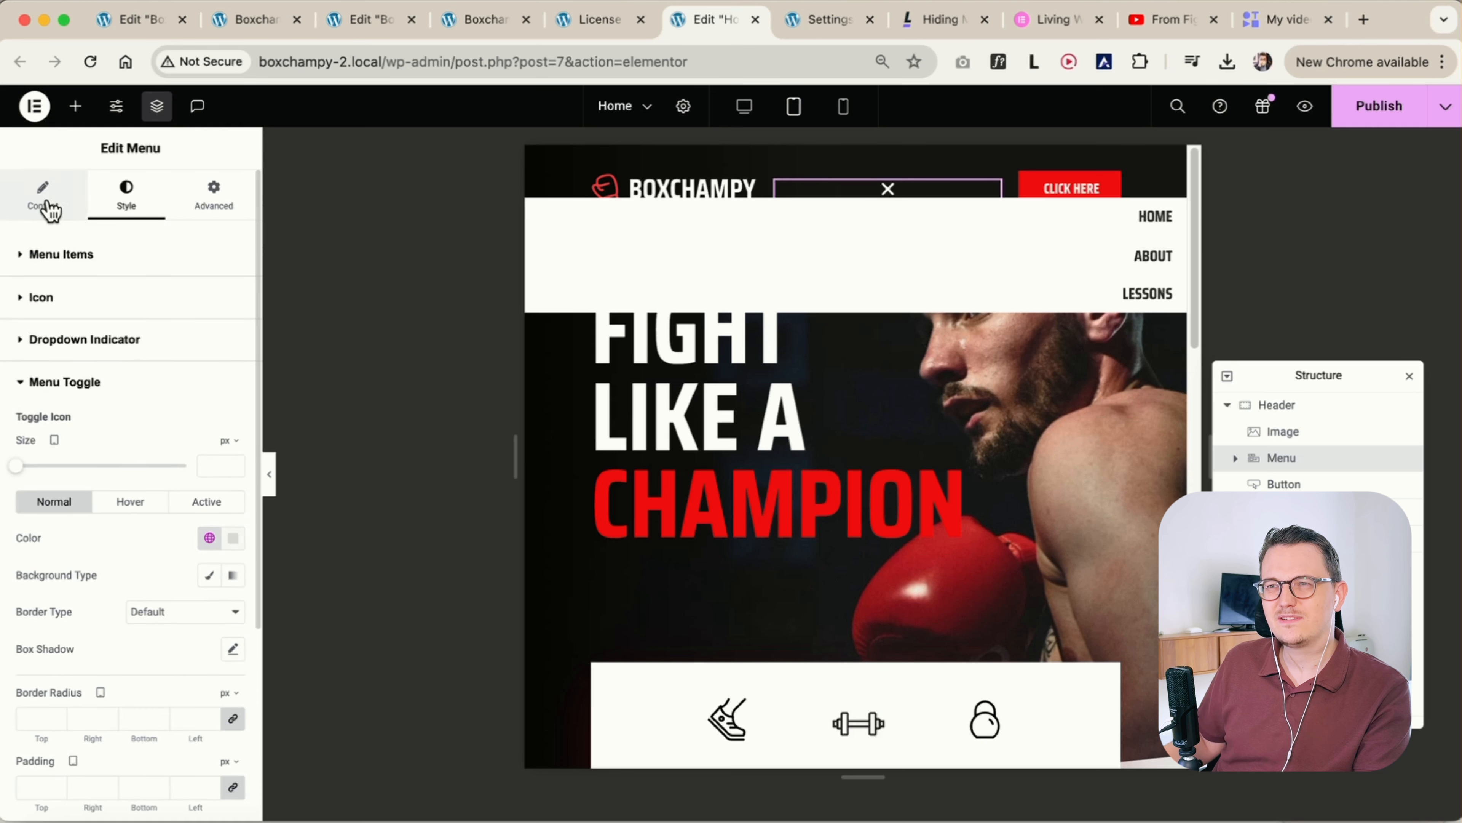
pyautogui.click(52, 199)
pyautogui.scroll(-2, 86, 562)
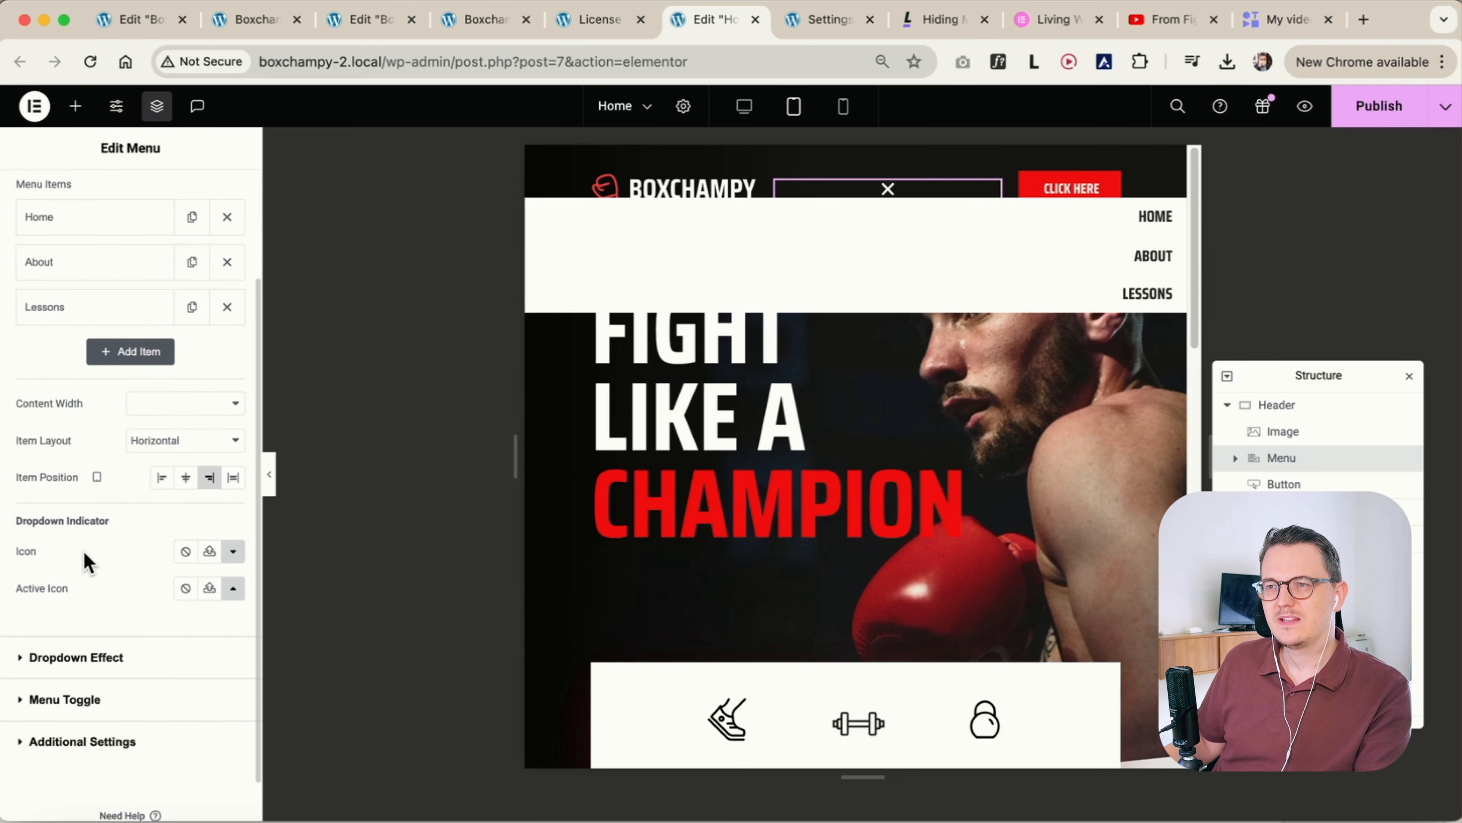
pyautogui.click(163, 481)
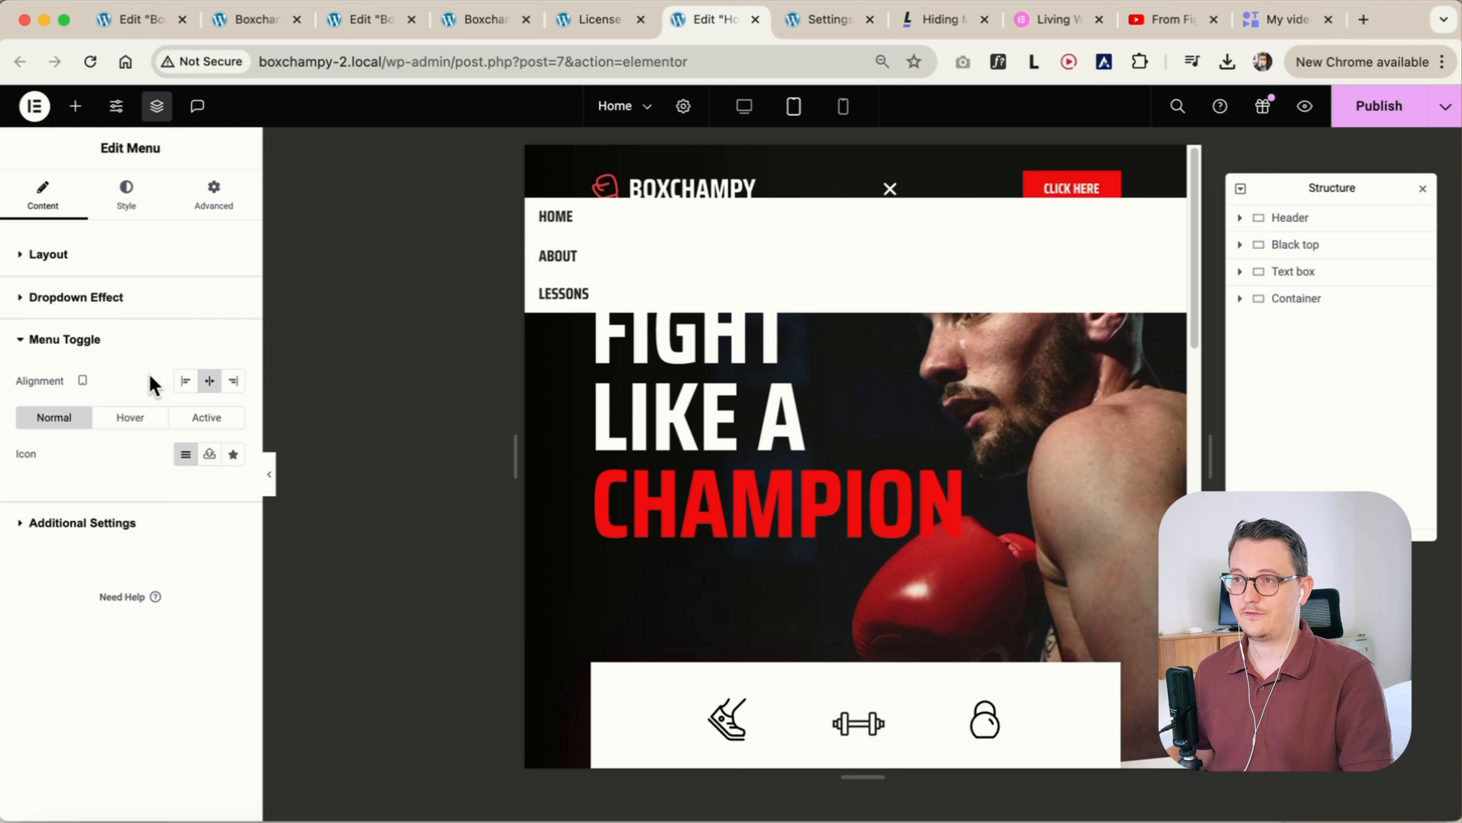
# Set the menu toggle's distance from the dropdown to 30 px for tablet
pyautogui.click(127, 196)
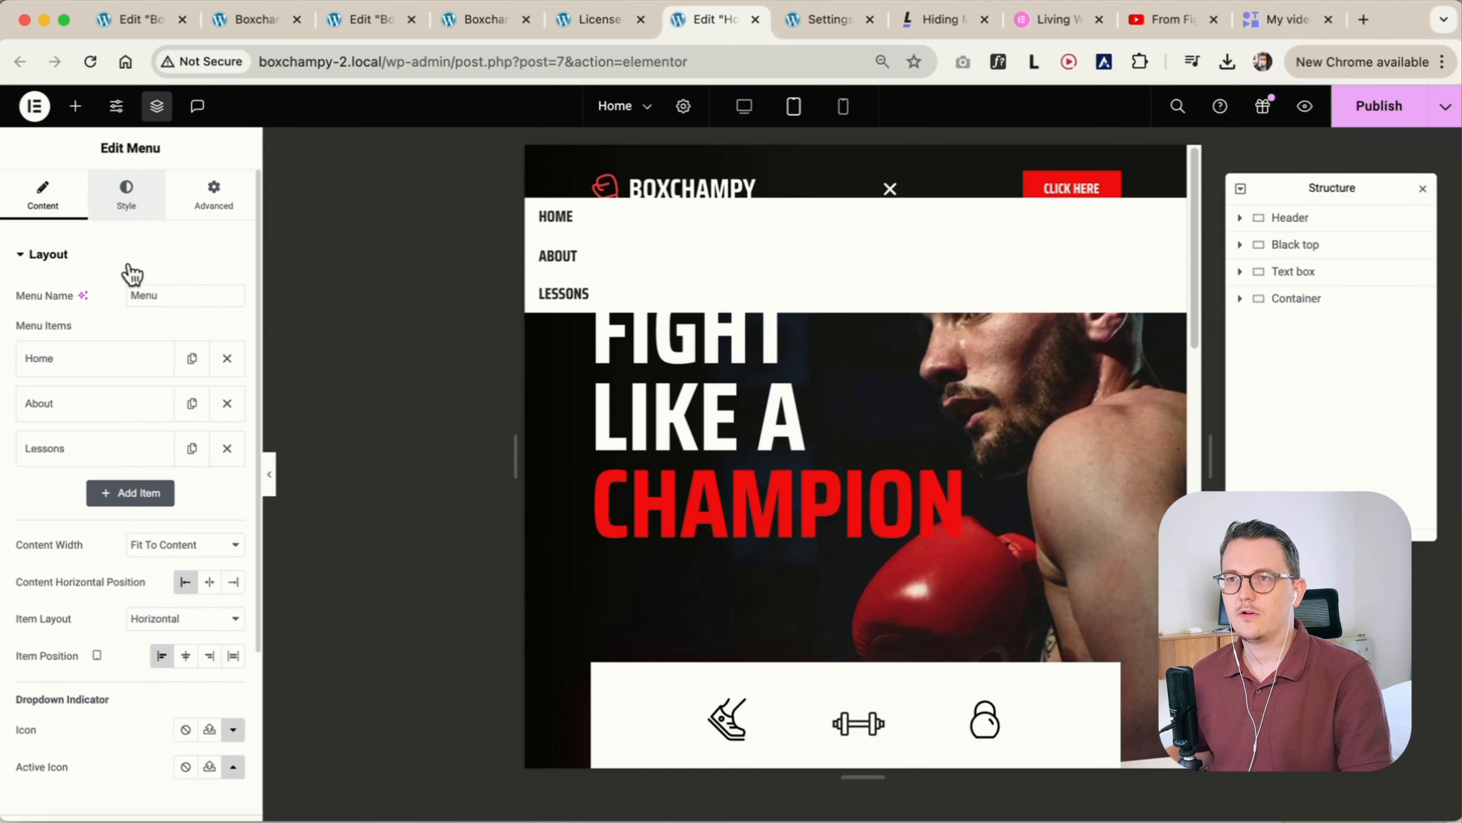
pyautogui.click(127, 196)
pyautogui.scroll(-6, 115, 403)
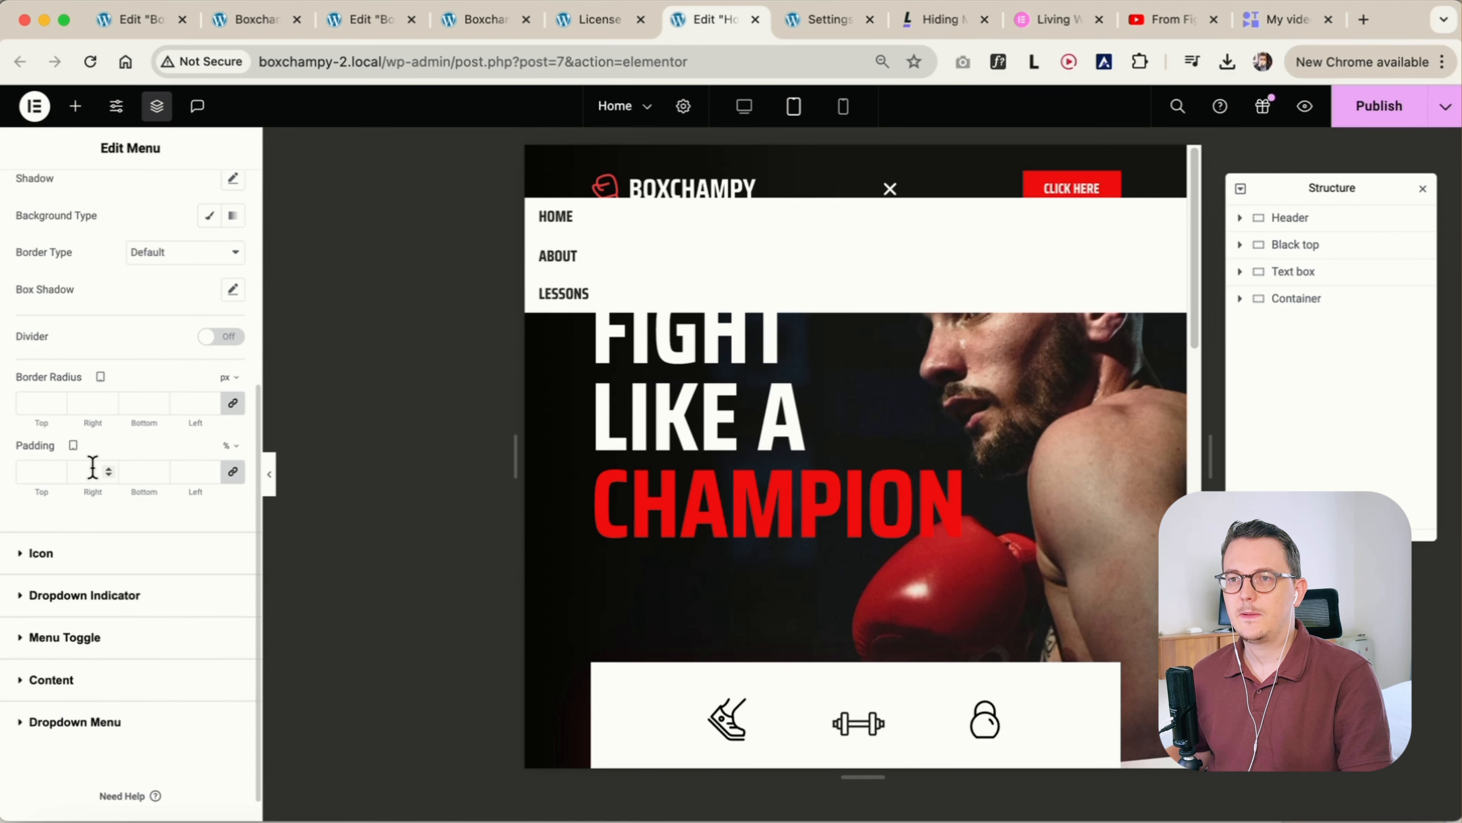
pyautogui.scroll(-1, 92, 467)
pyautogui.click(75, 609)
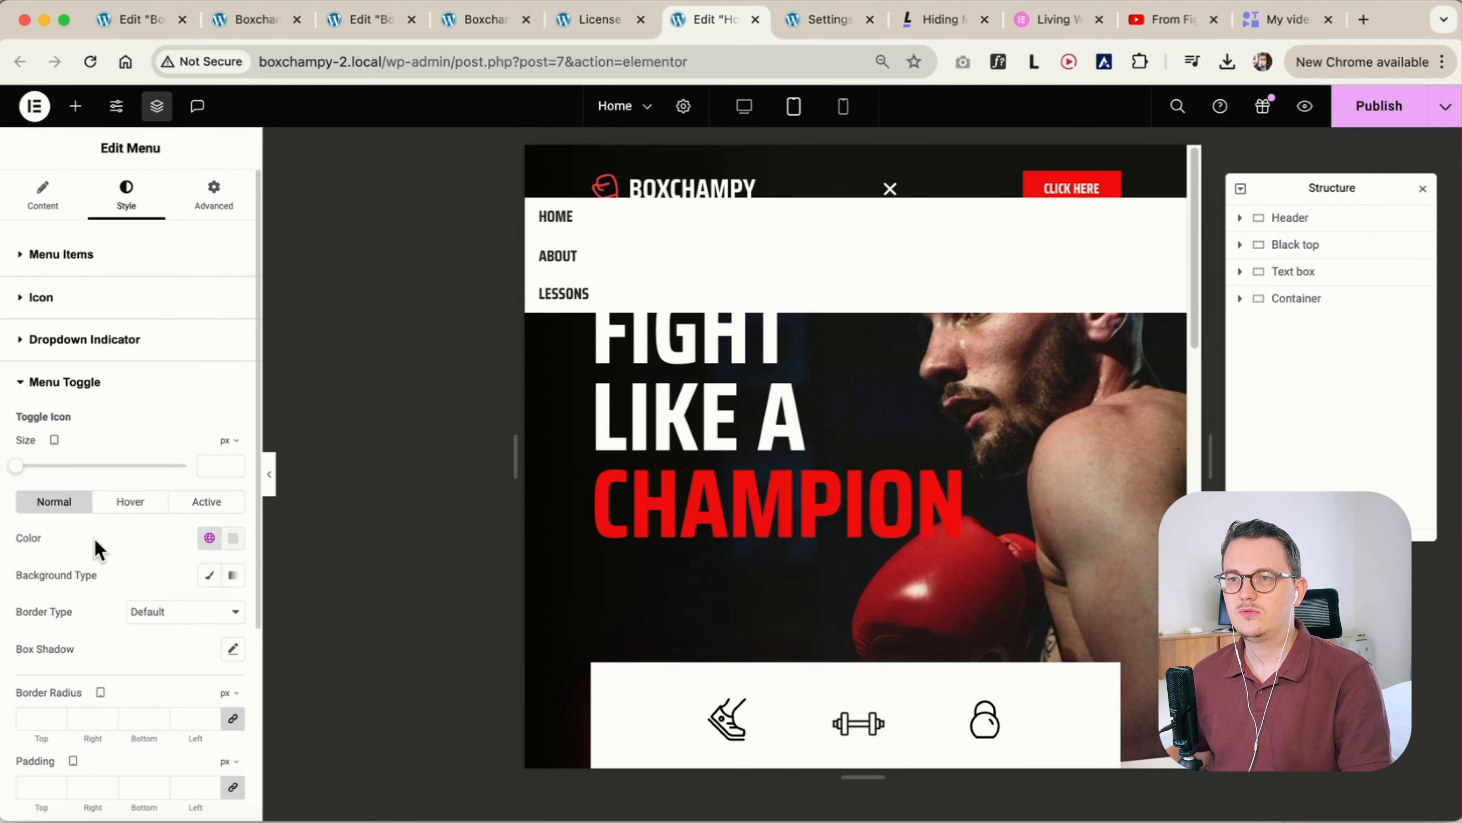
pyautogui.scroll(-5, 102, 518)
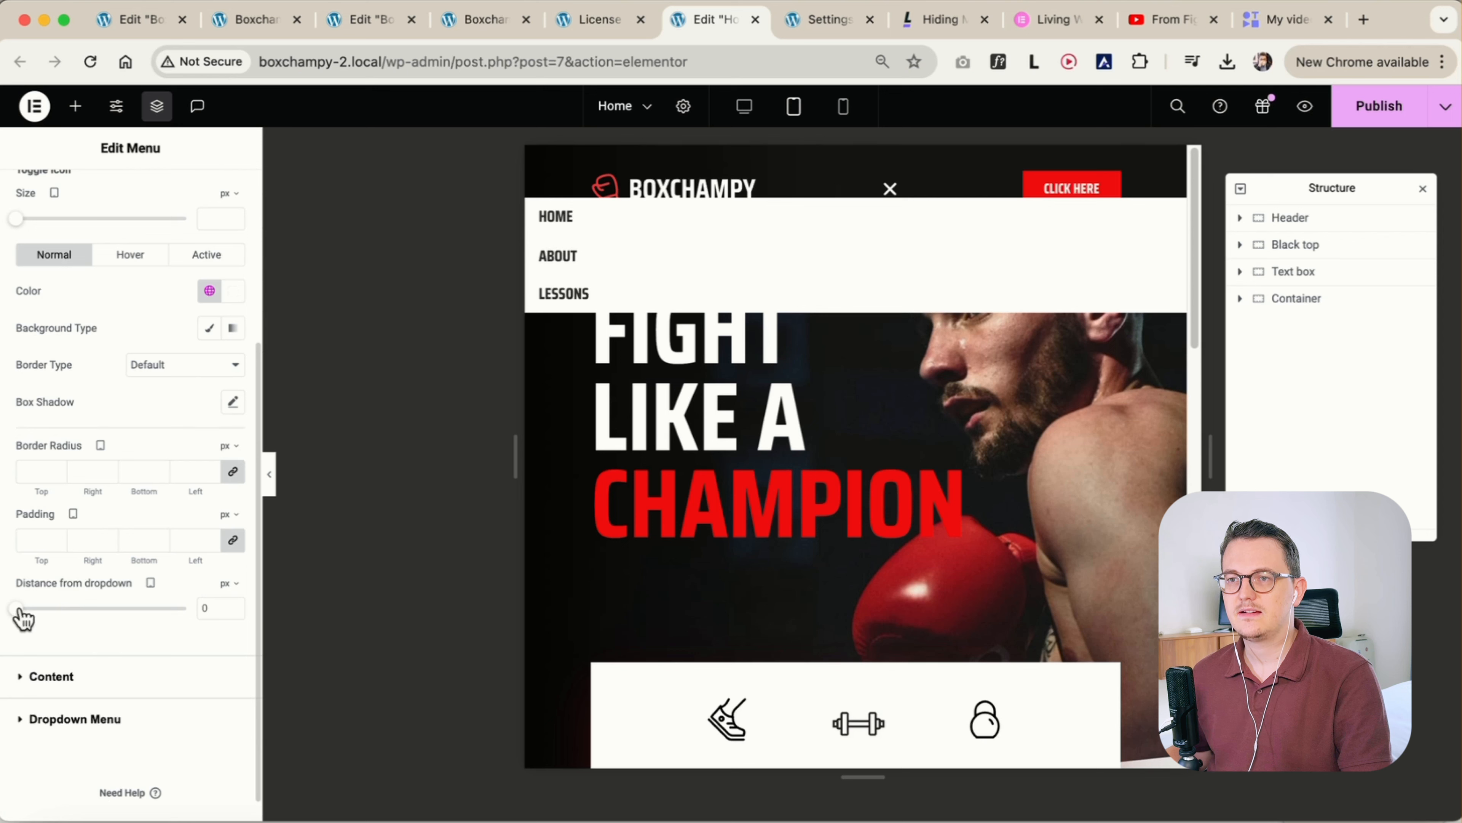
pyautogui.moveTo(17, 611); pyautogui.dragTo(69, 622)
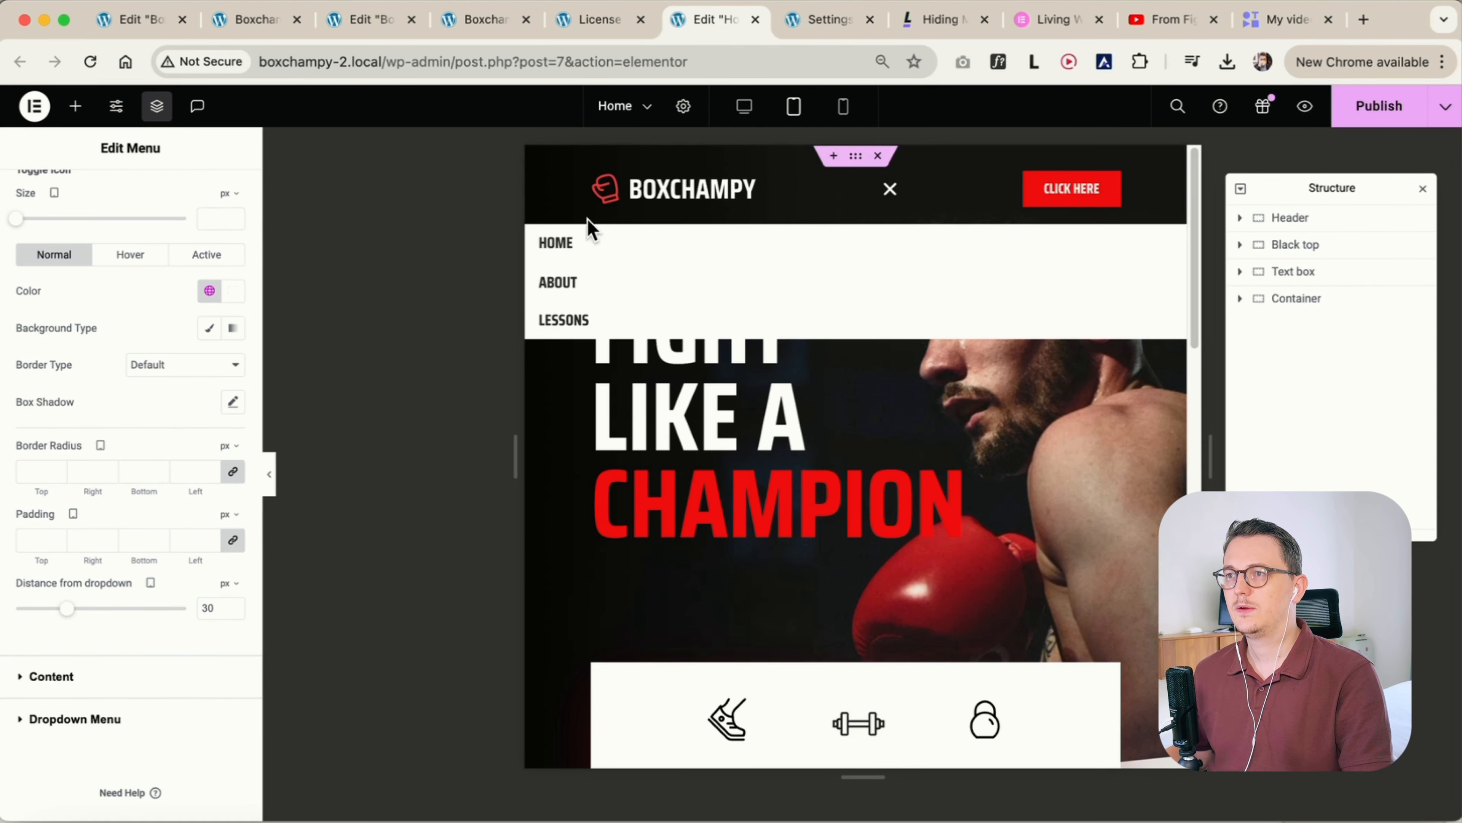
# Try a linked 50 px padding on all sides of the menu items for tablet
pyautogui.scroll(2, 196, 595)
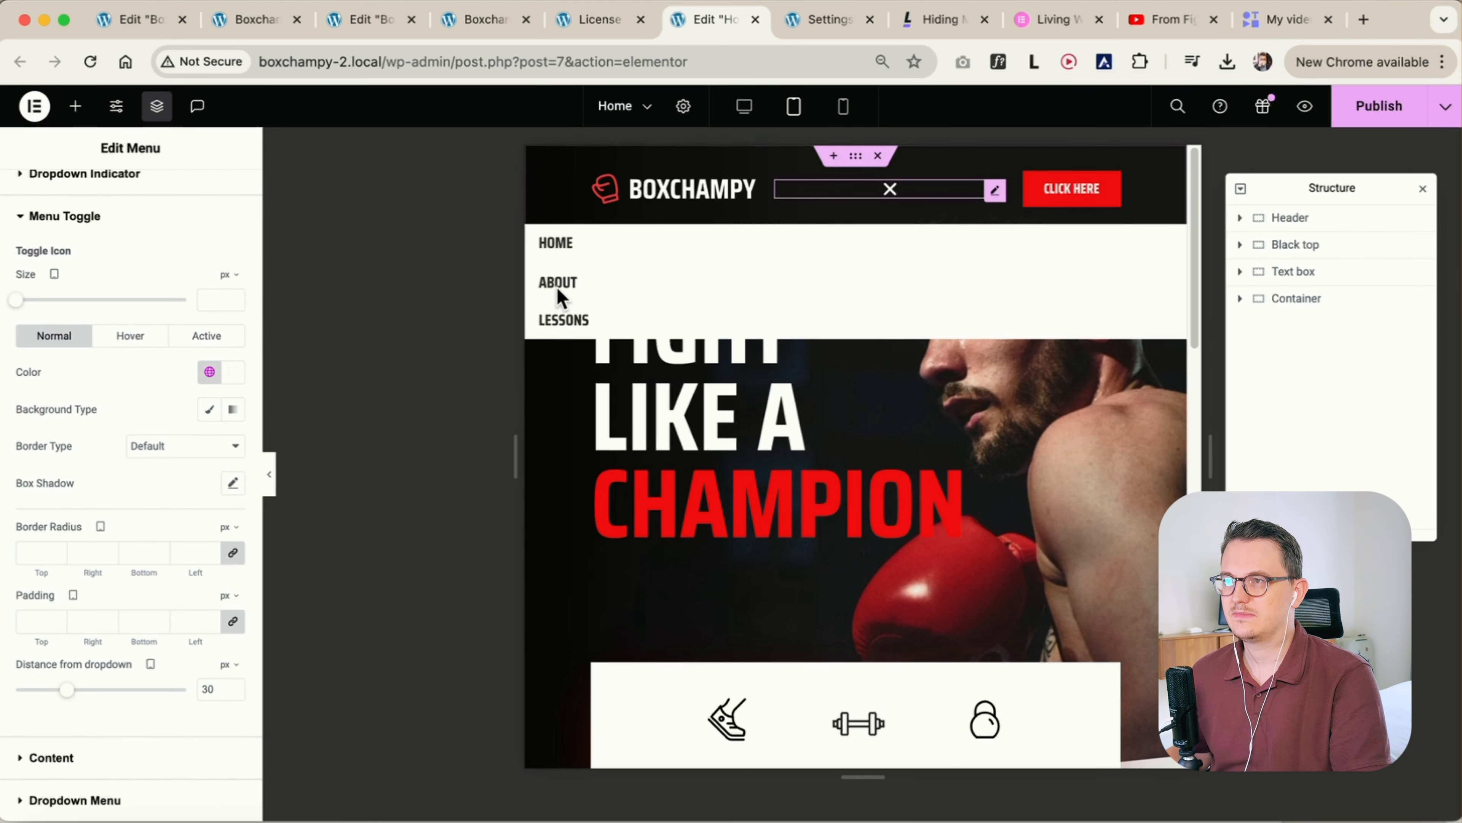
pyautogui.scroll(3, 72, 542)
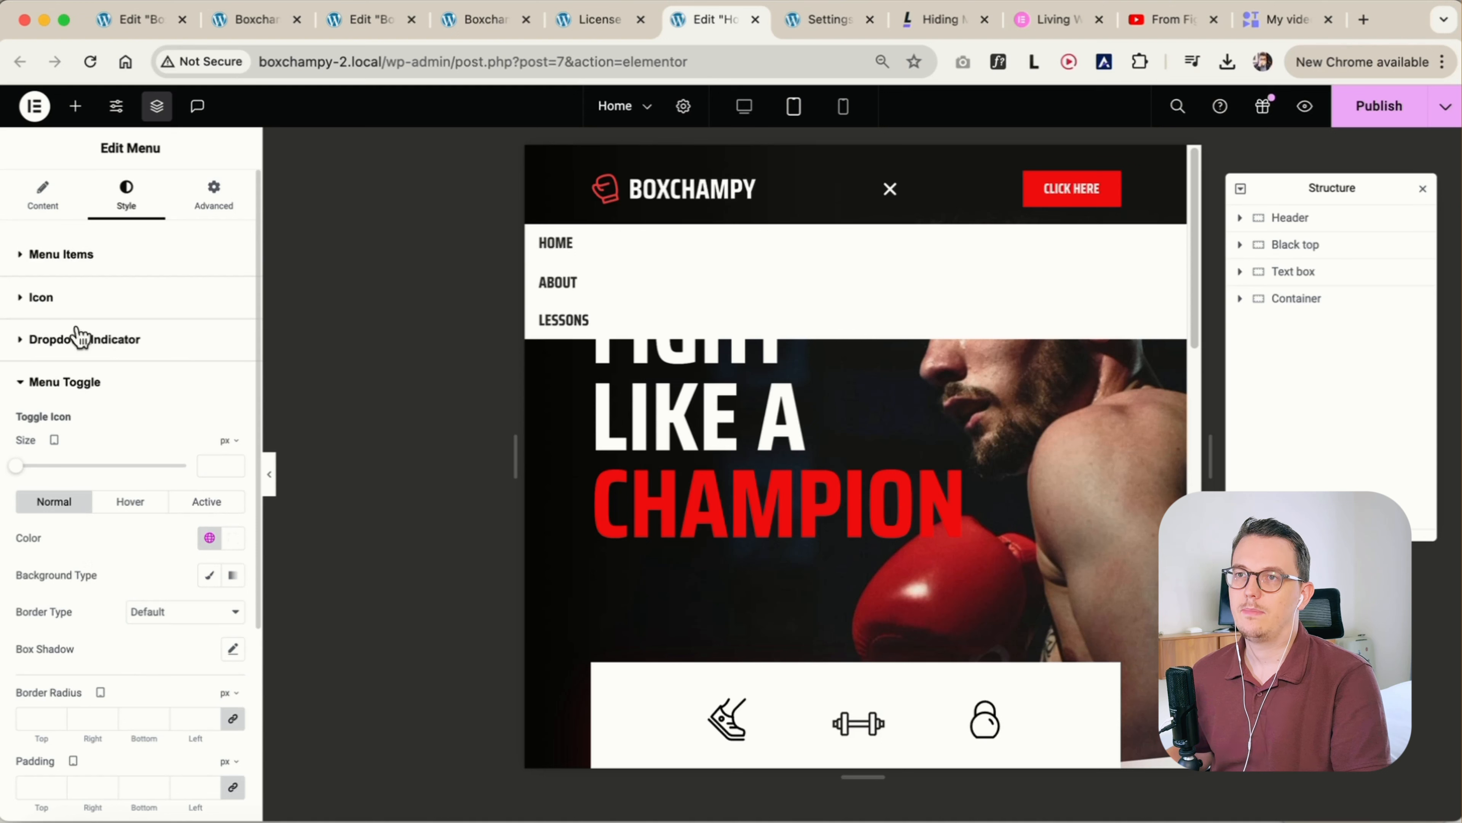
pyautogui.click(57, 254)
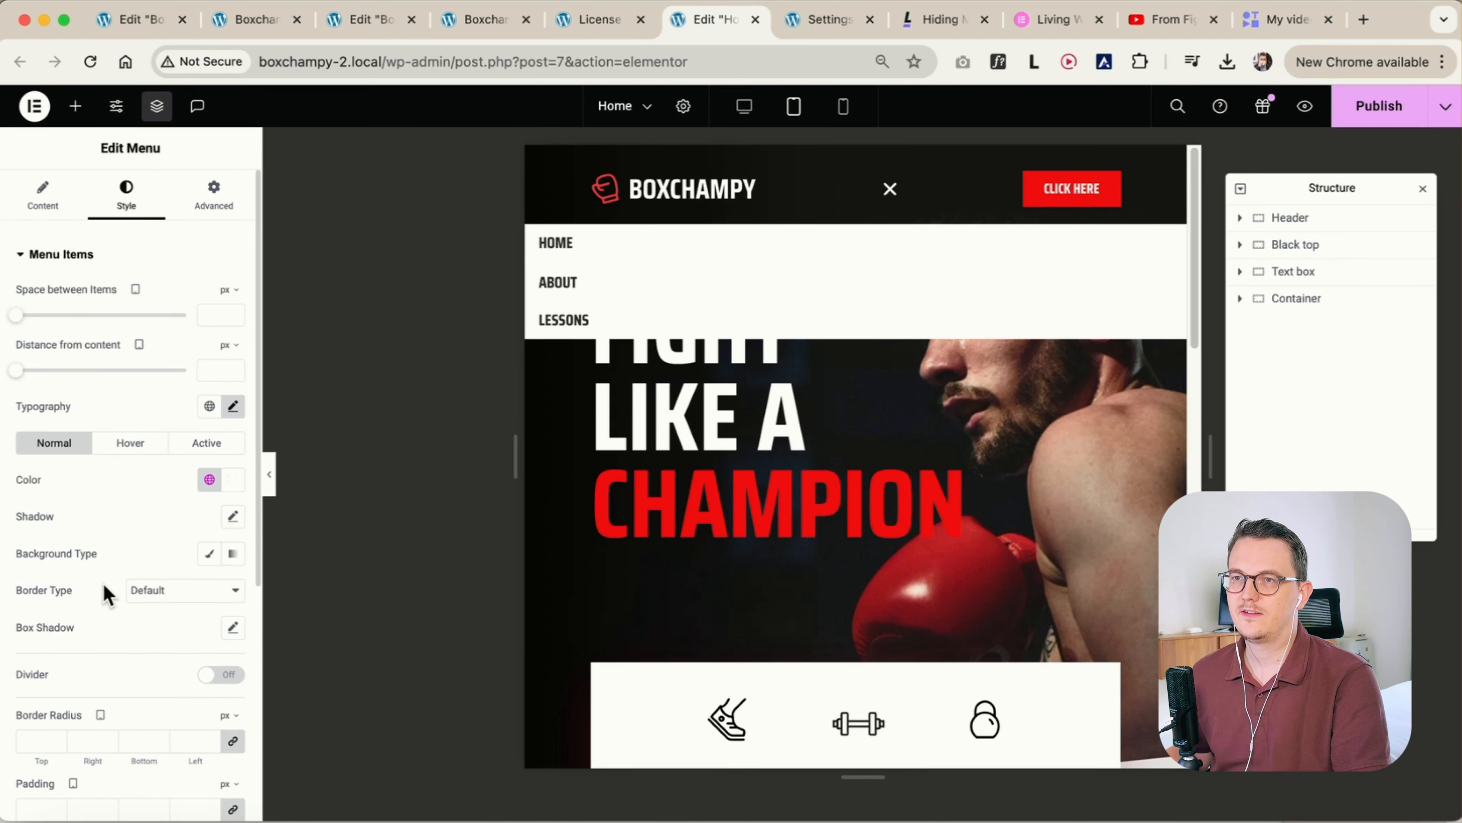
pyautogui.scroll(-2, 108, 596)
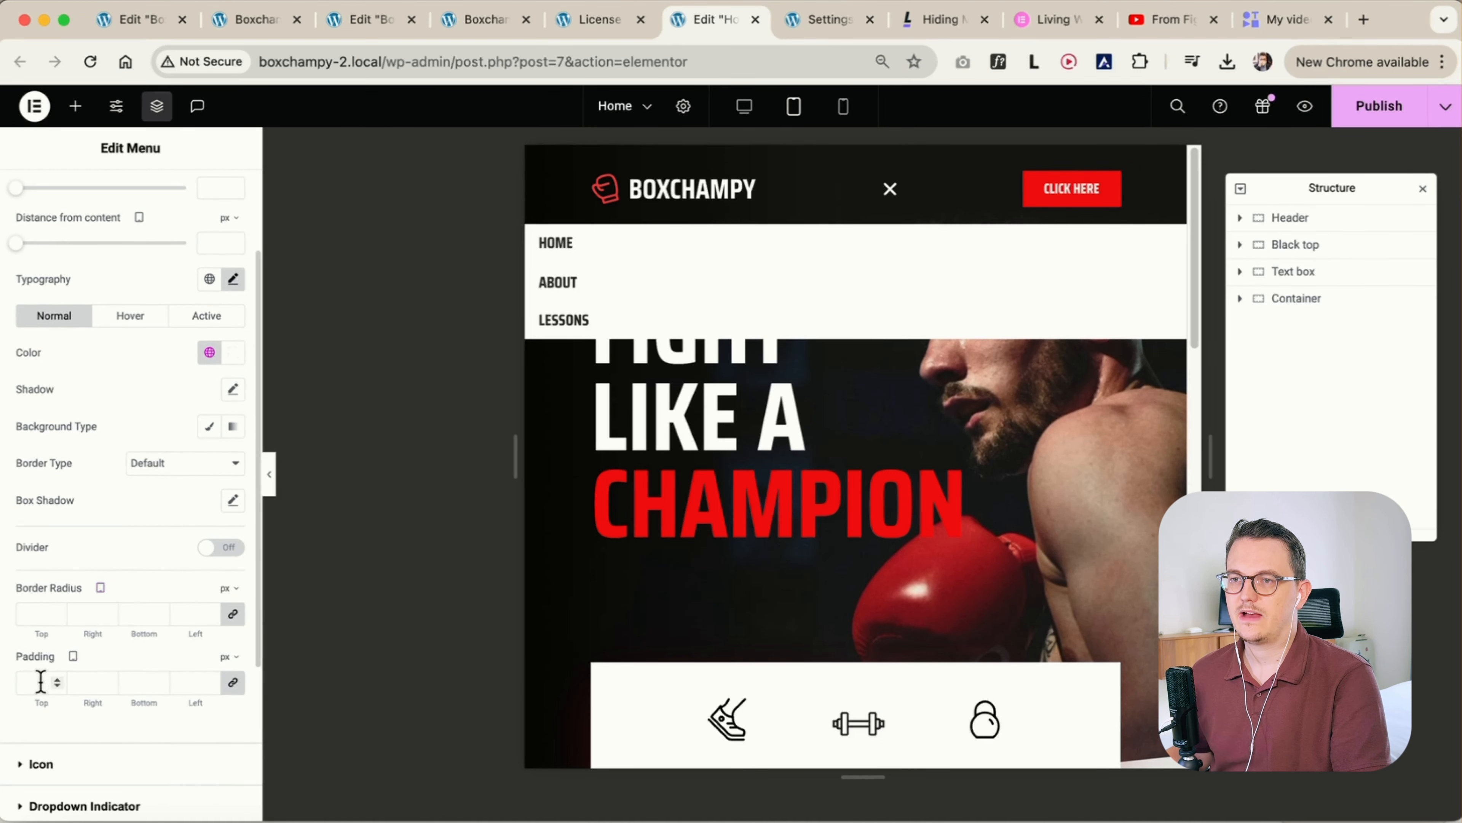
pyautogui.scroll(-2, 39, 683)
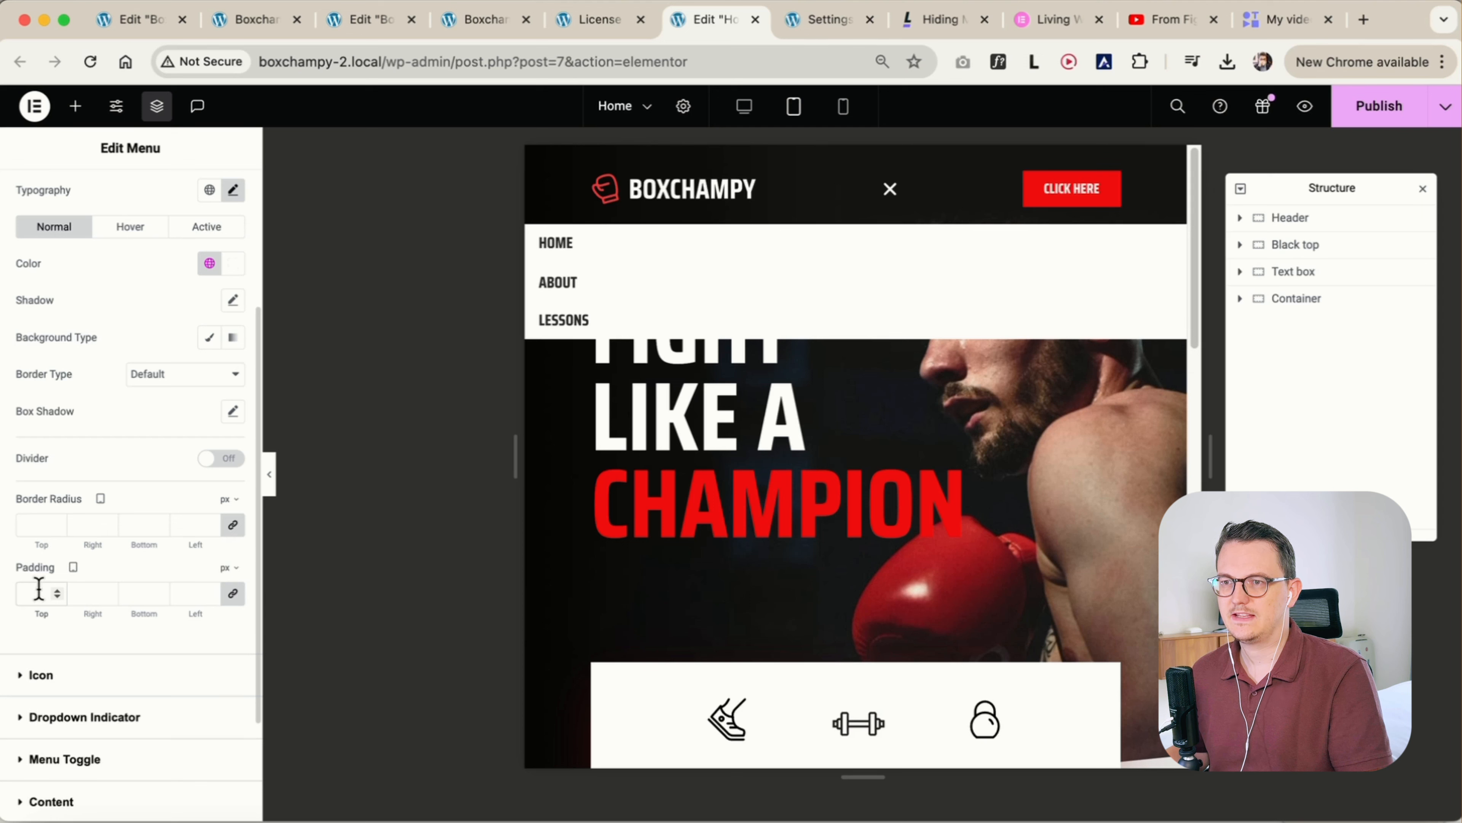
pyautogui.write('50')
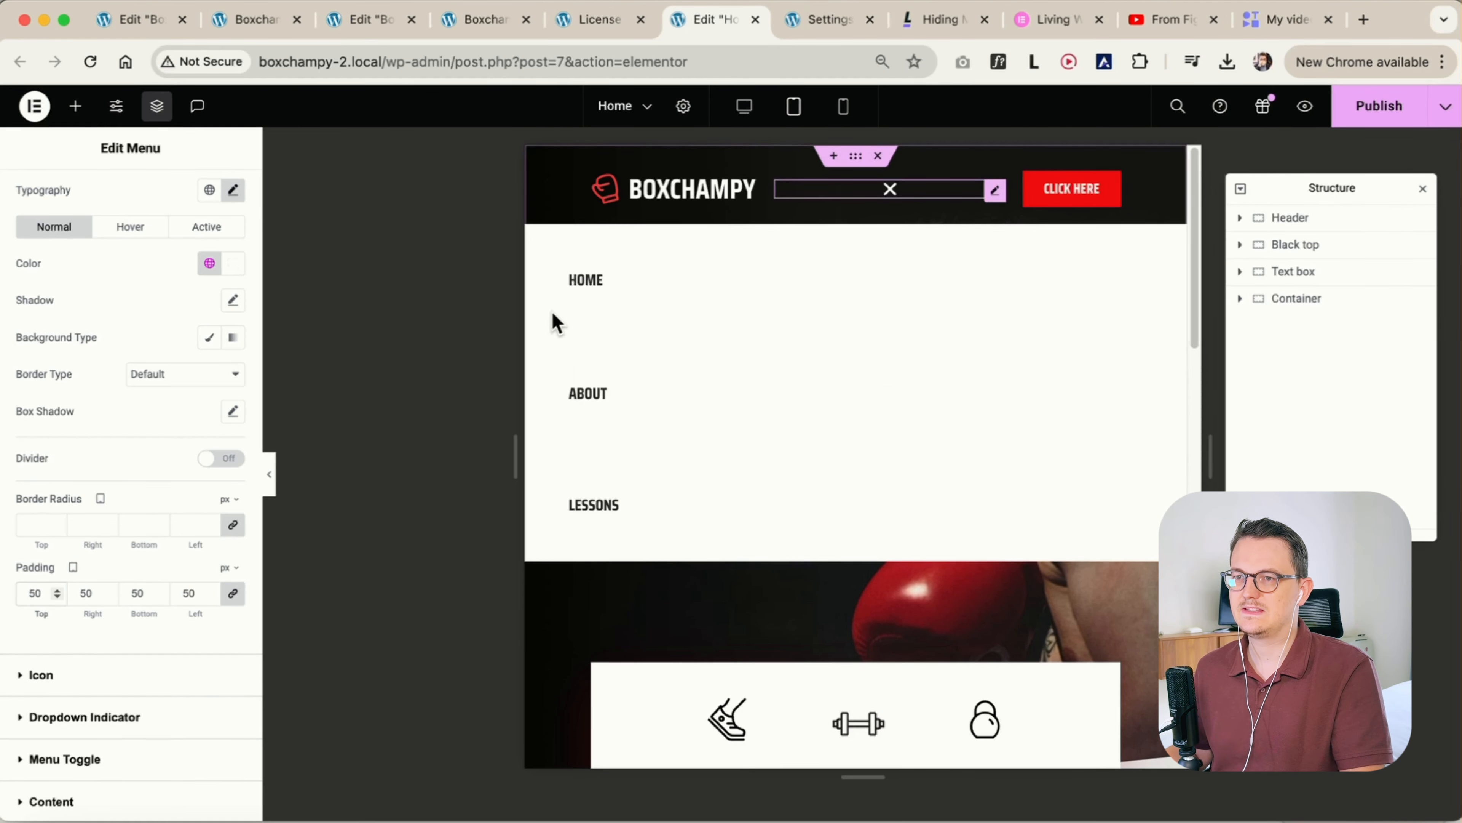
pyautogui.press('BackSpace')
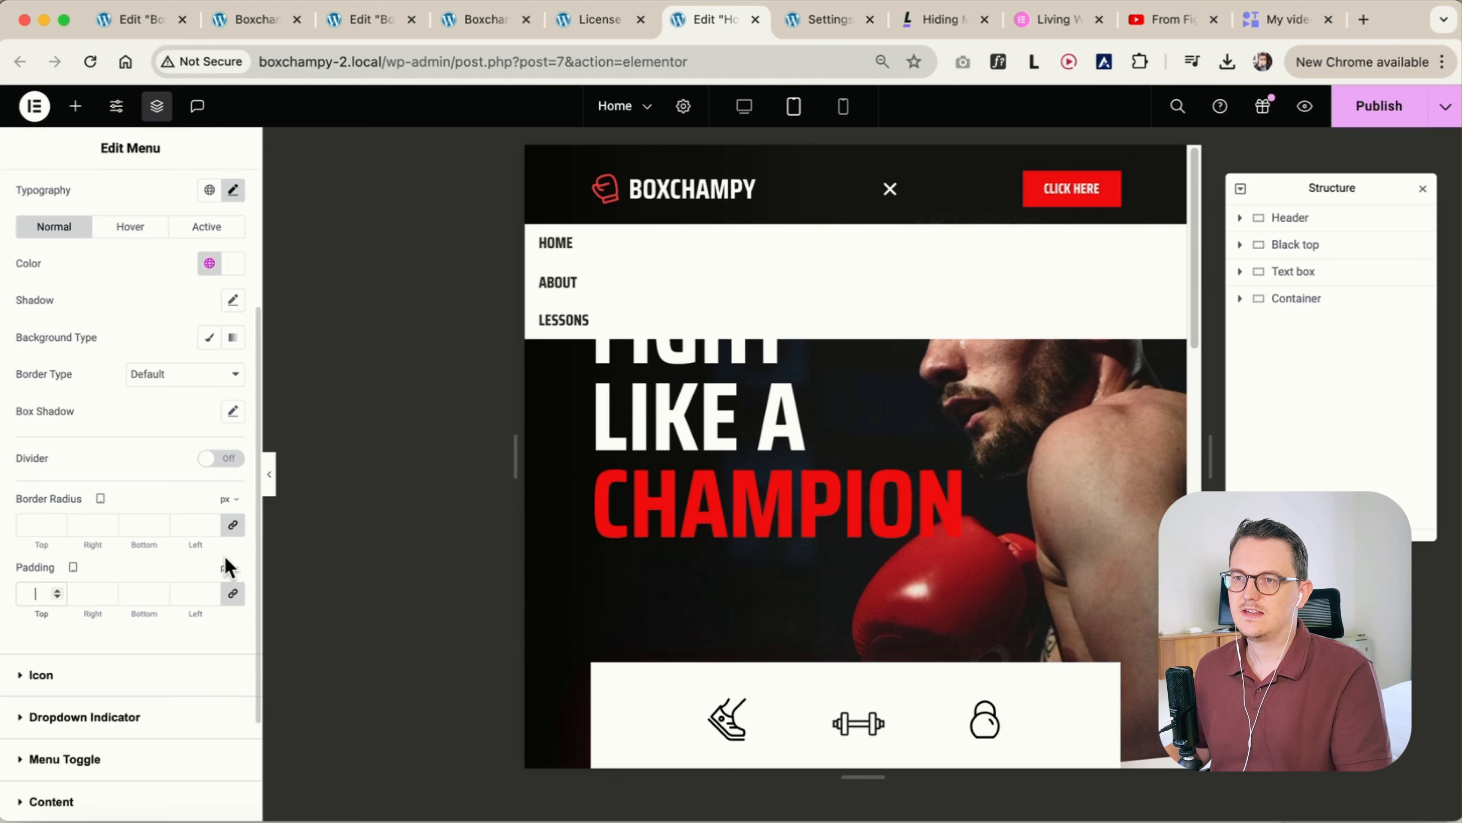
# Switch the menu items' tablet padding to unlinked percent values and set left and right to 10%
pyautogui.click(230, 570)
pyautogui.click(229, 605)
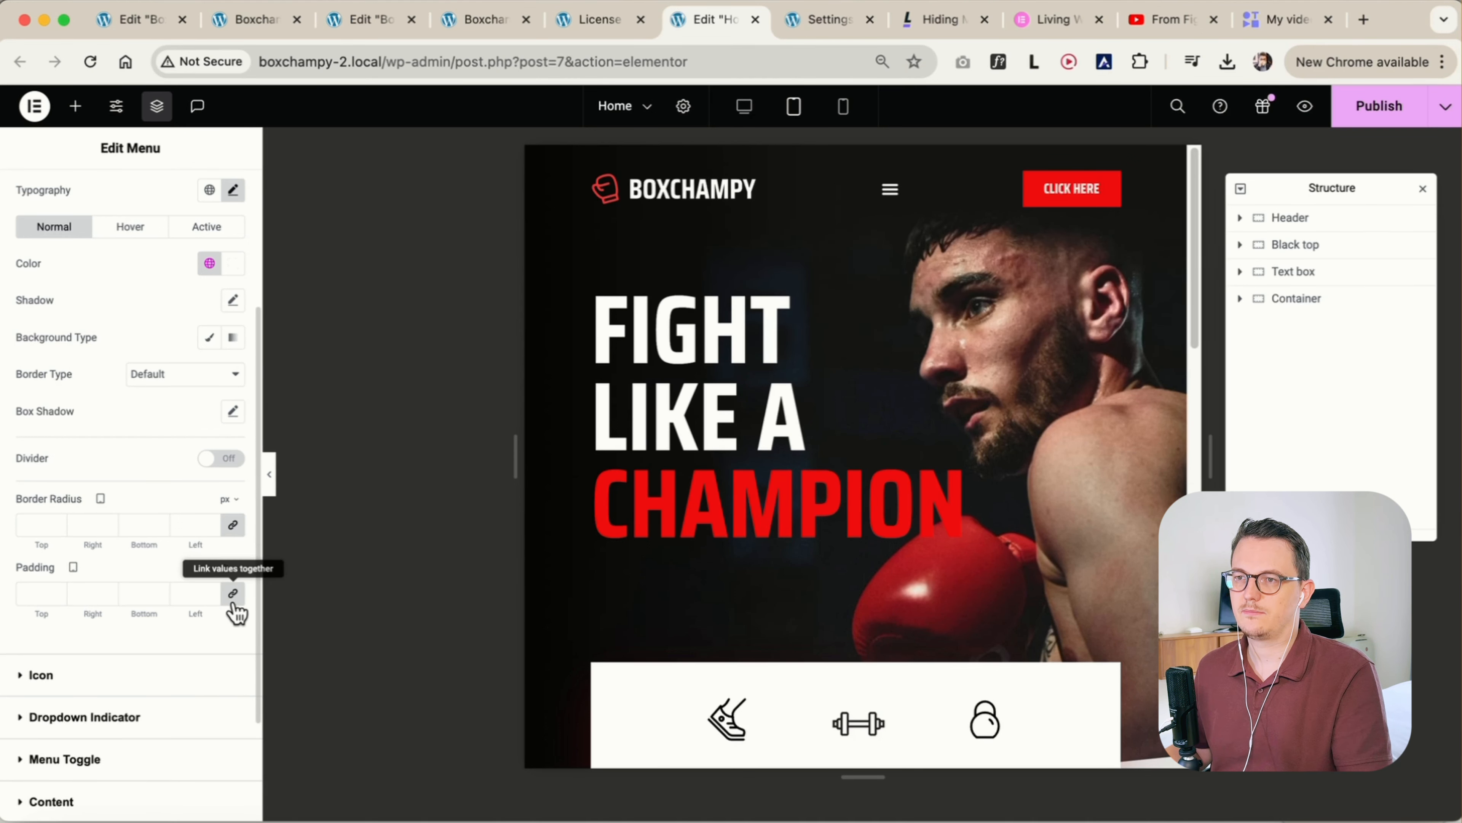
pyautogui.click(890, 190)
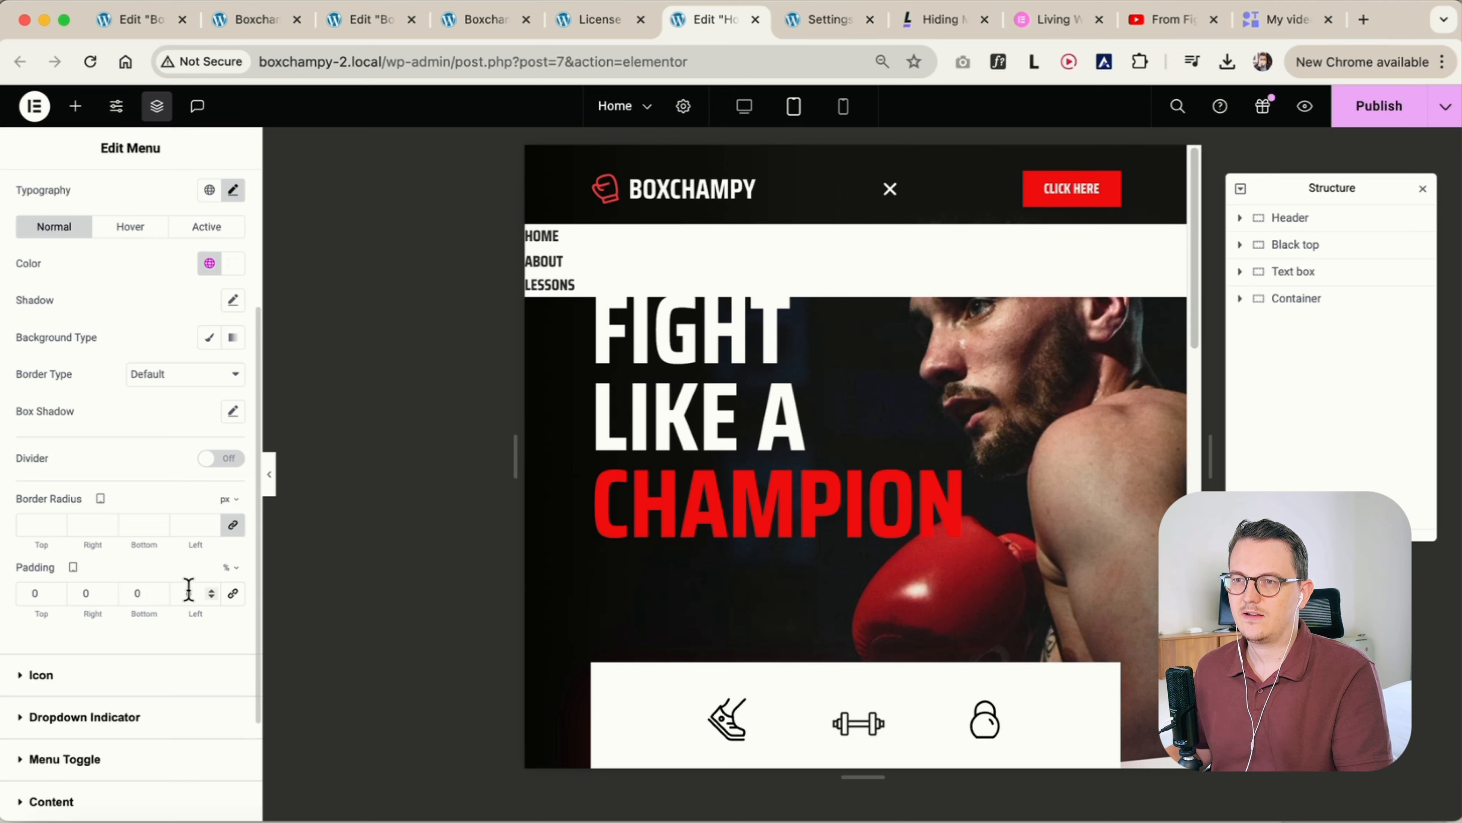
pyautogui.write('10')
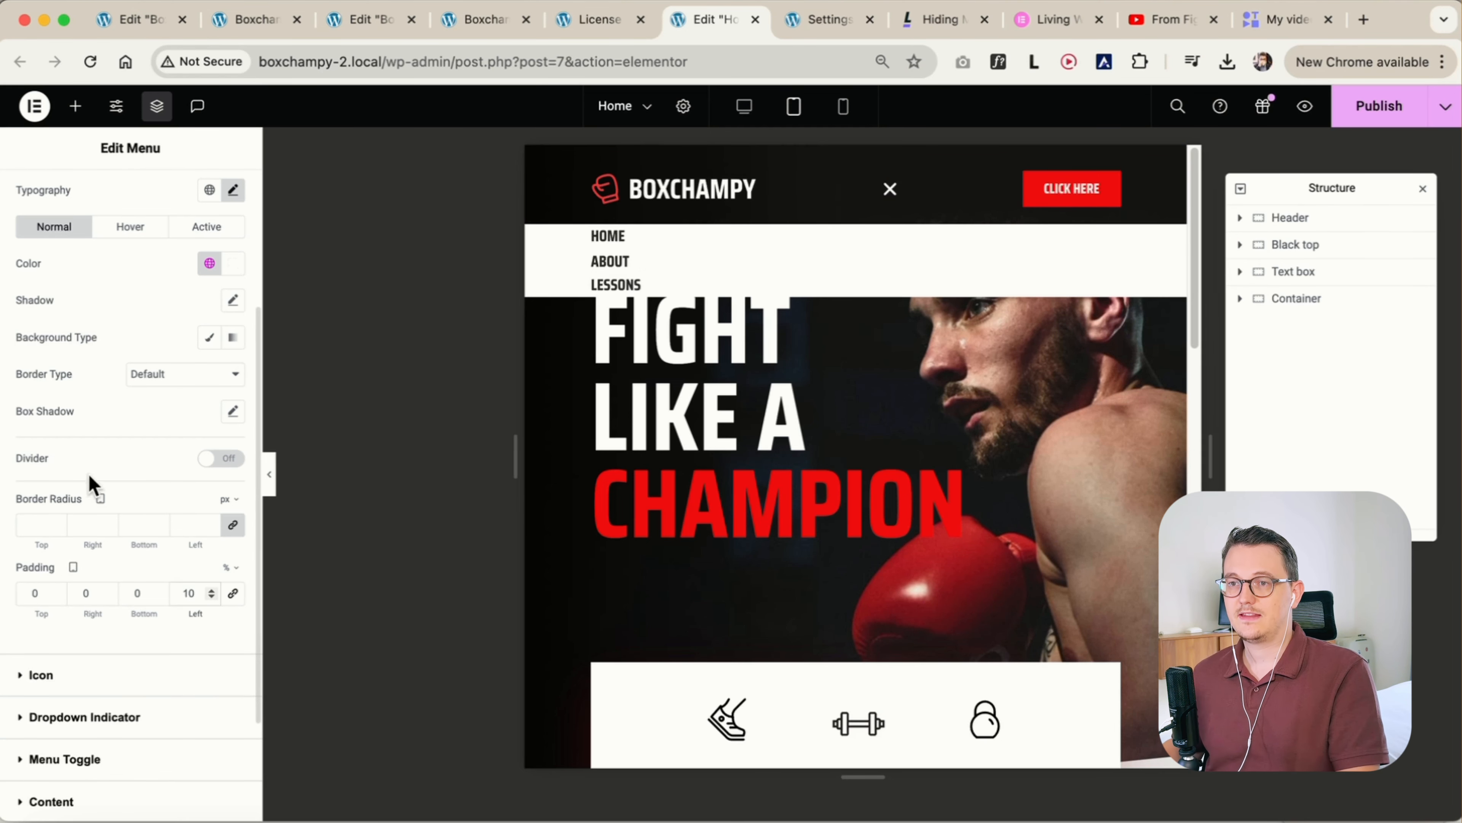
pyautogui.click(84, 593)
pyautogui.write('10')
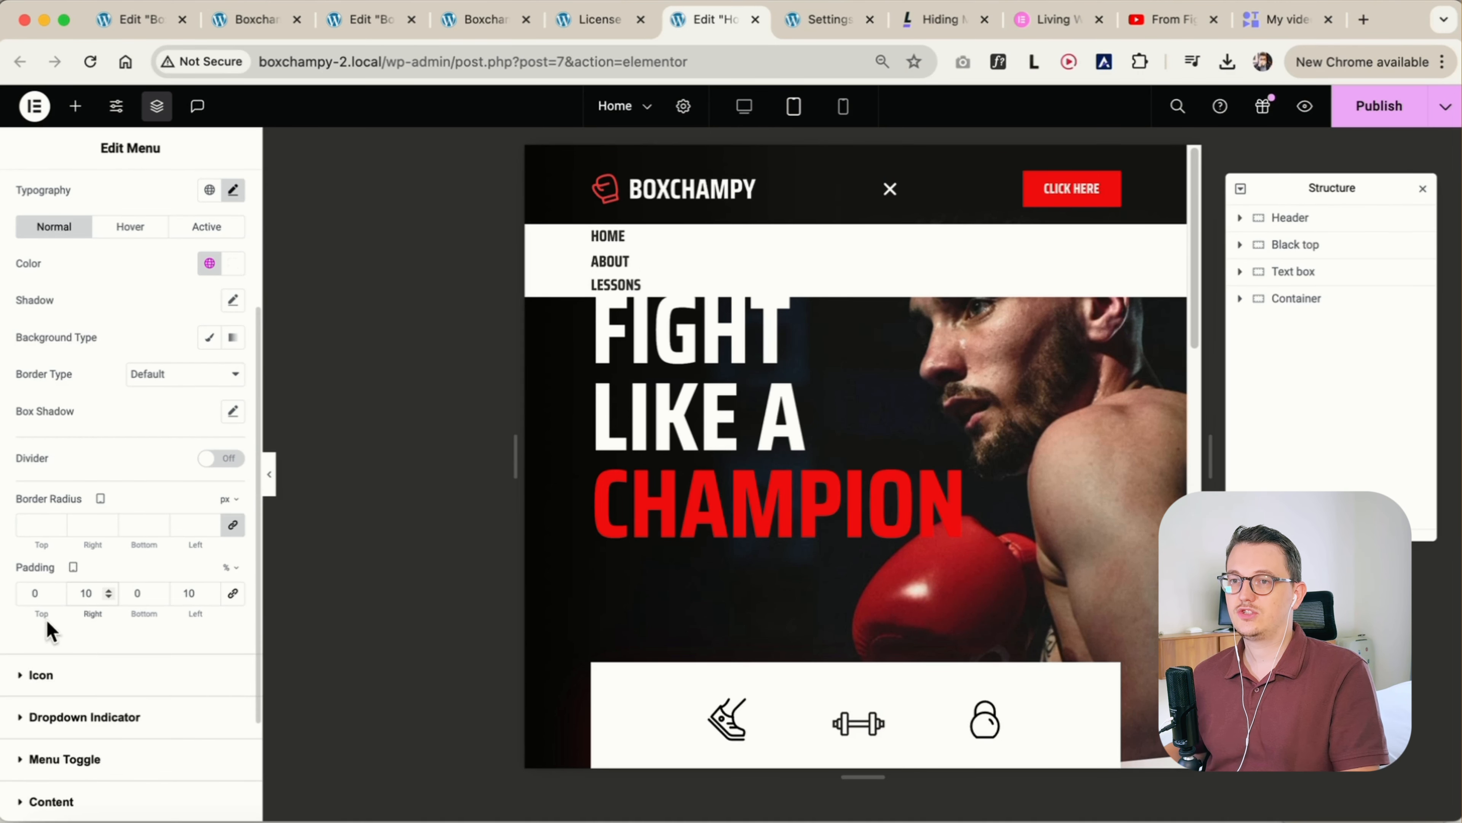
# Set the menu items' top and bottom padding to 2% for tablet
pyautogui.click(58, 591)
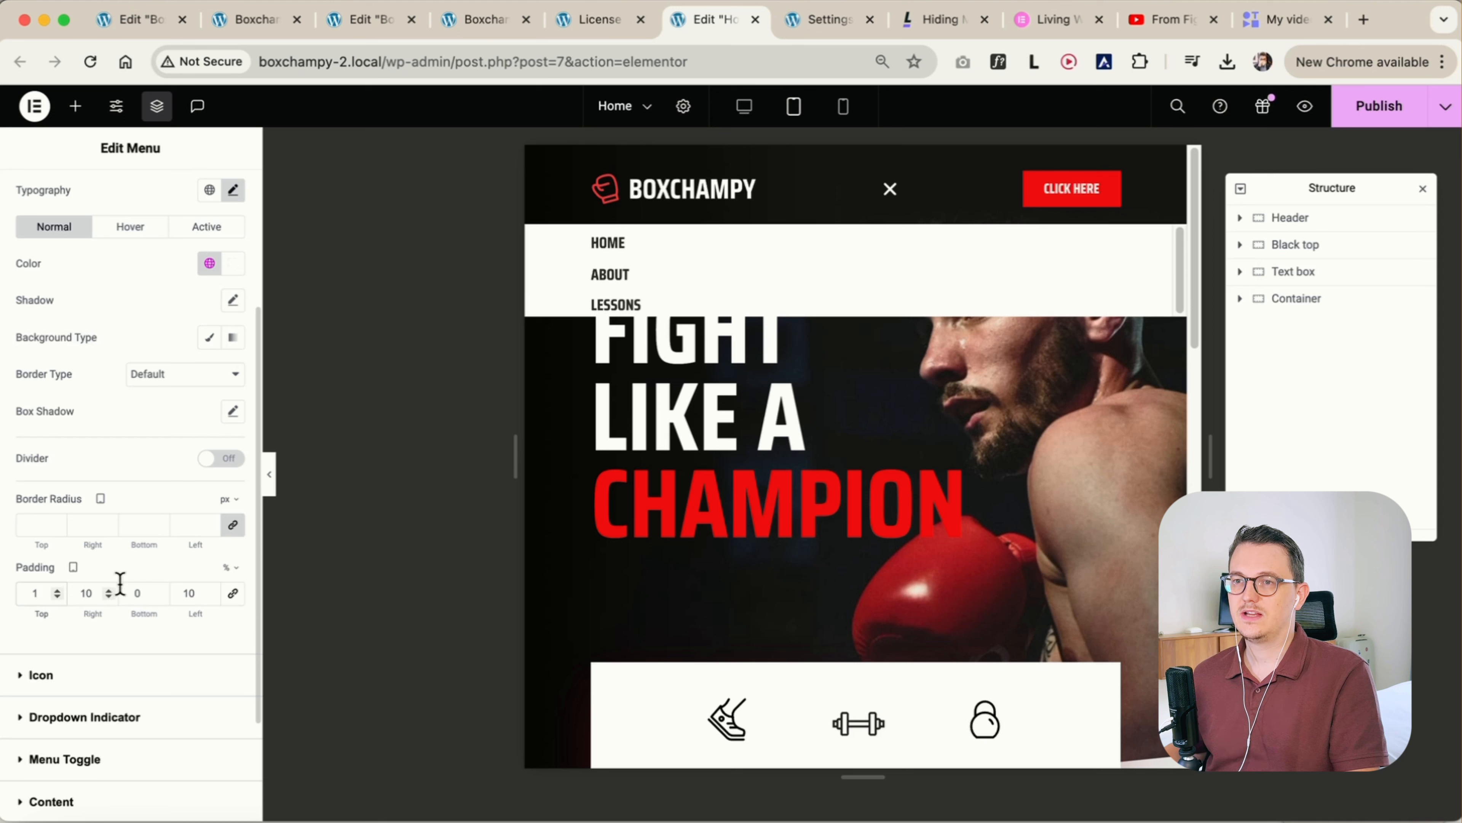
pyautogui.click(161, 590)
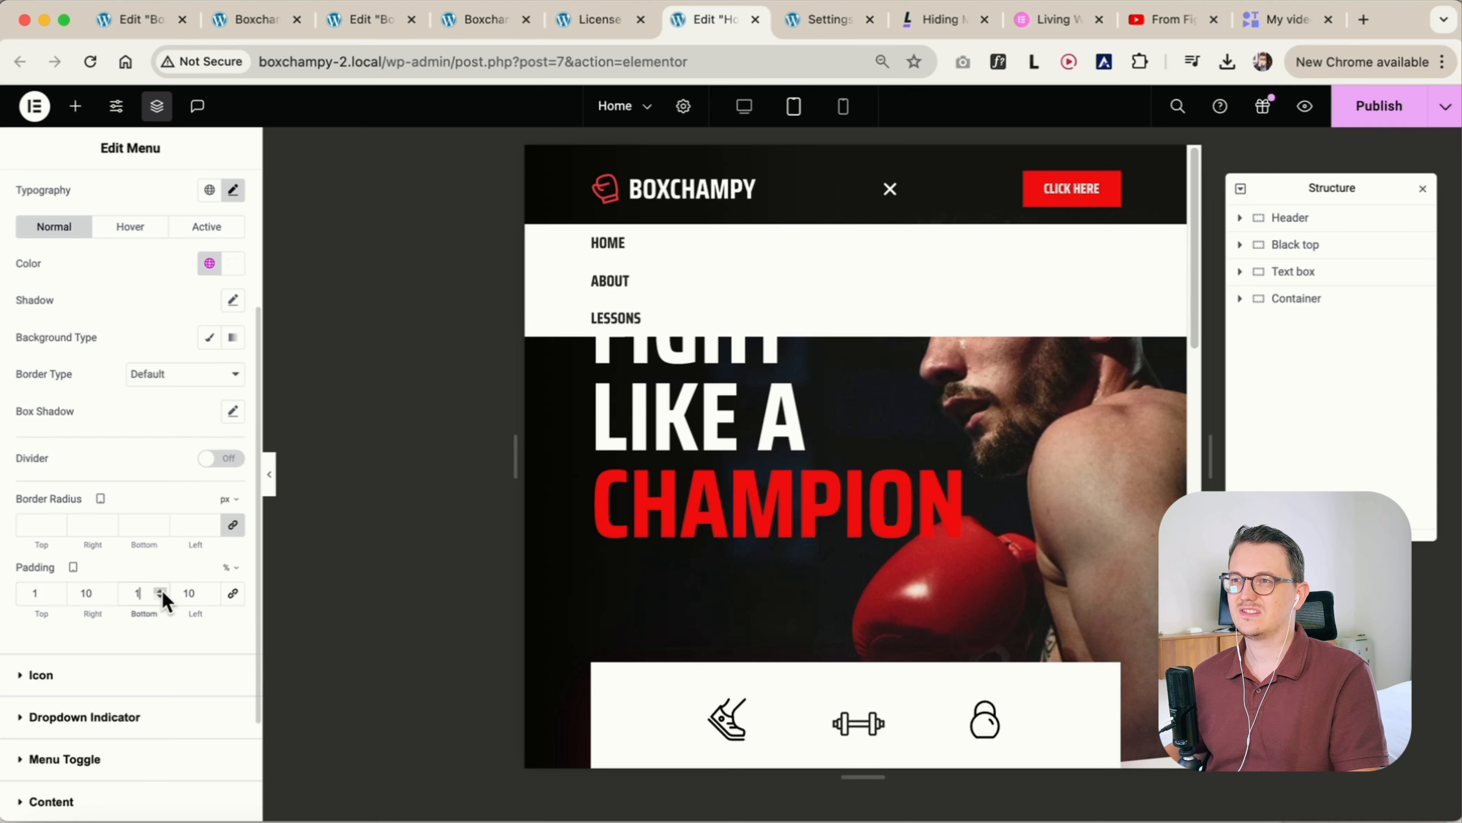
pyautogui.click(161, 591)
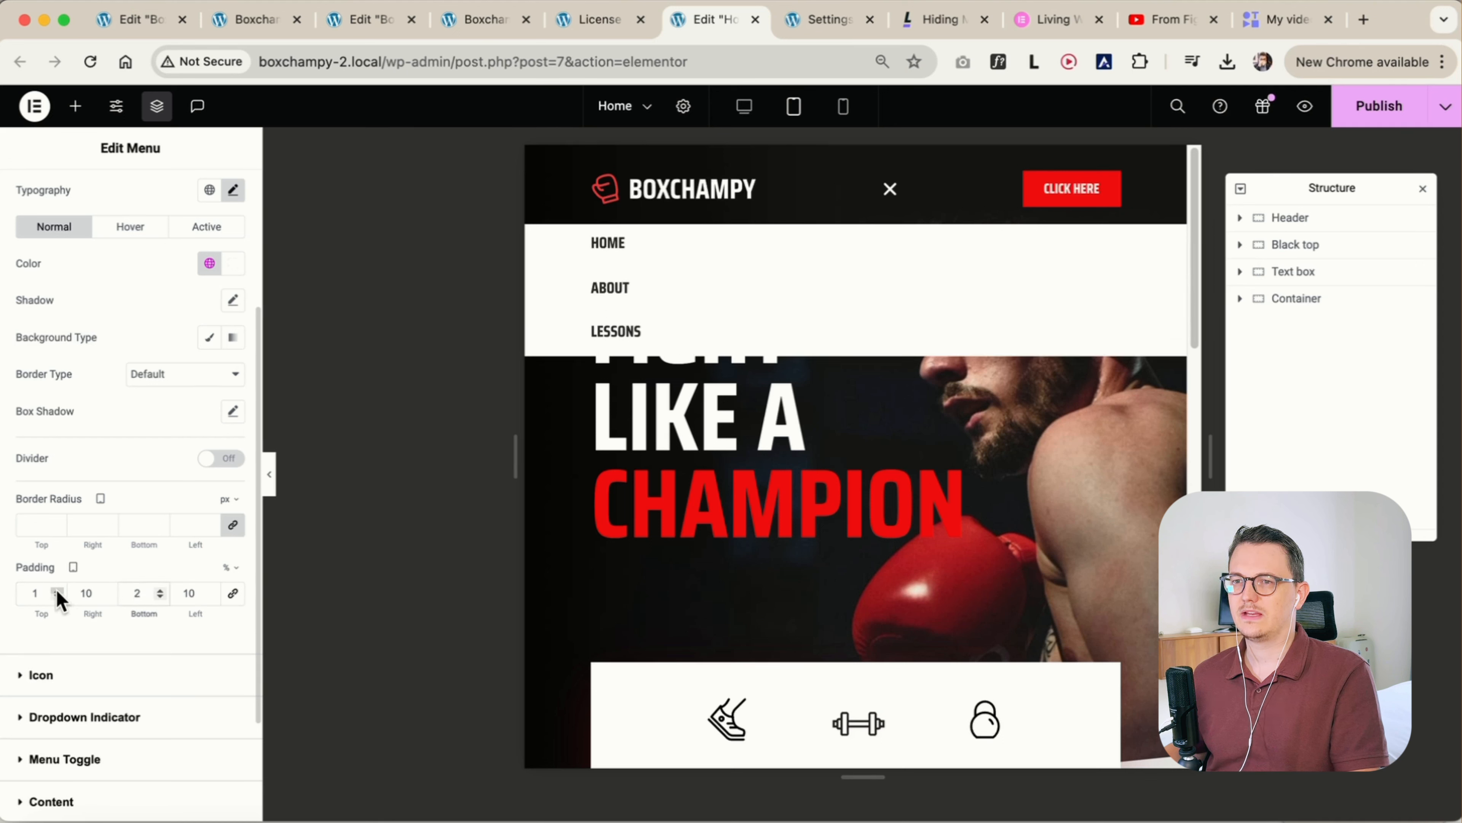
pyautogui.click(58, 591)
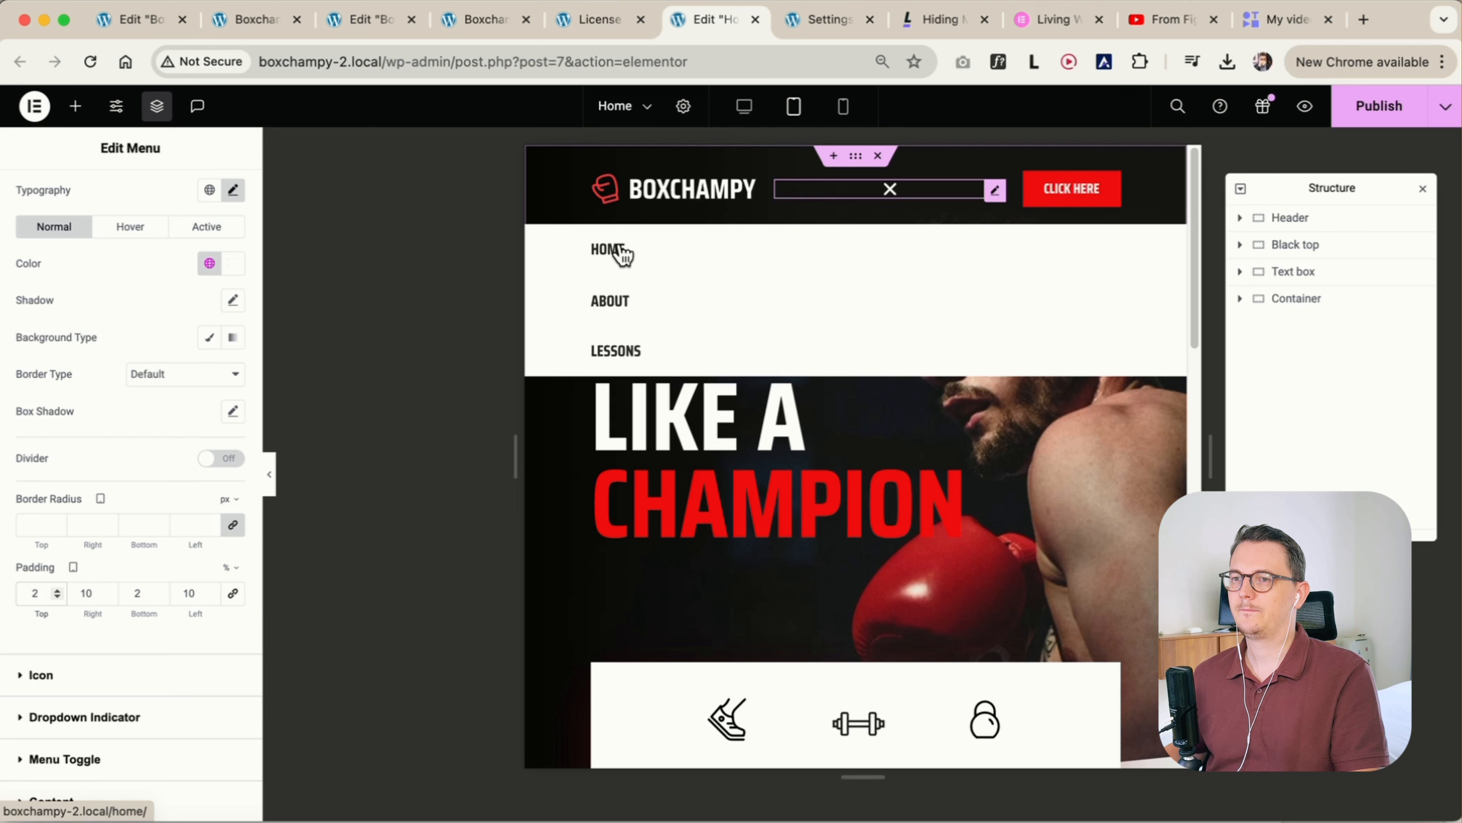
# Switch to the mobile portrait view, close the dropdown menu and hide the header's Click here button on mobile portrait
pyautogui.click(844, 110)
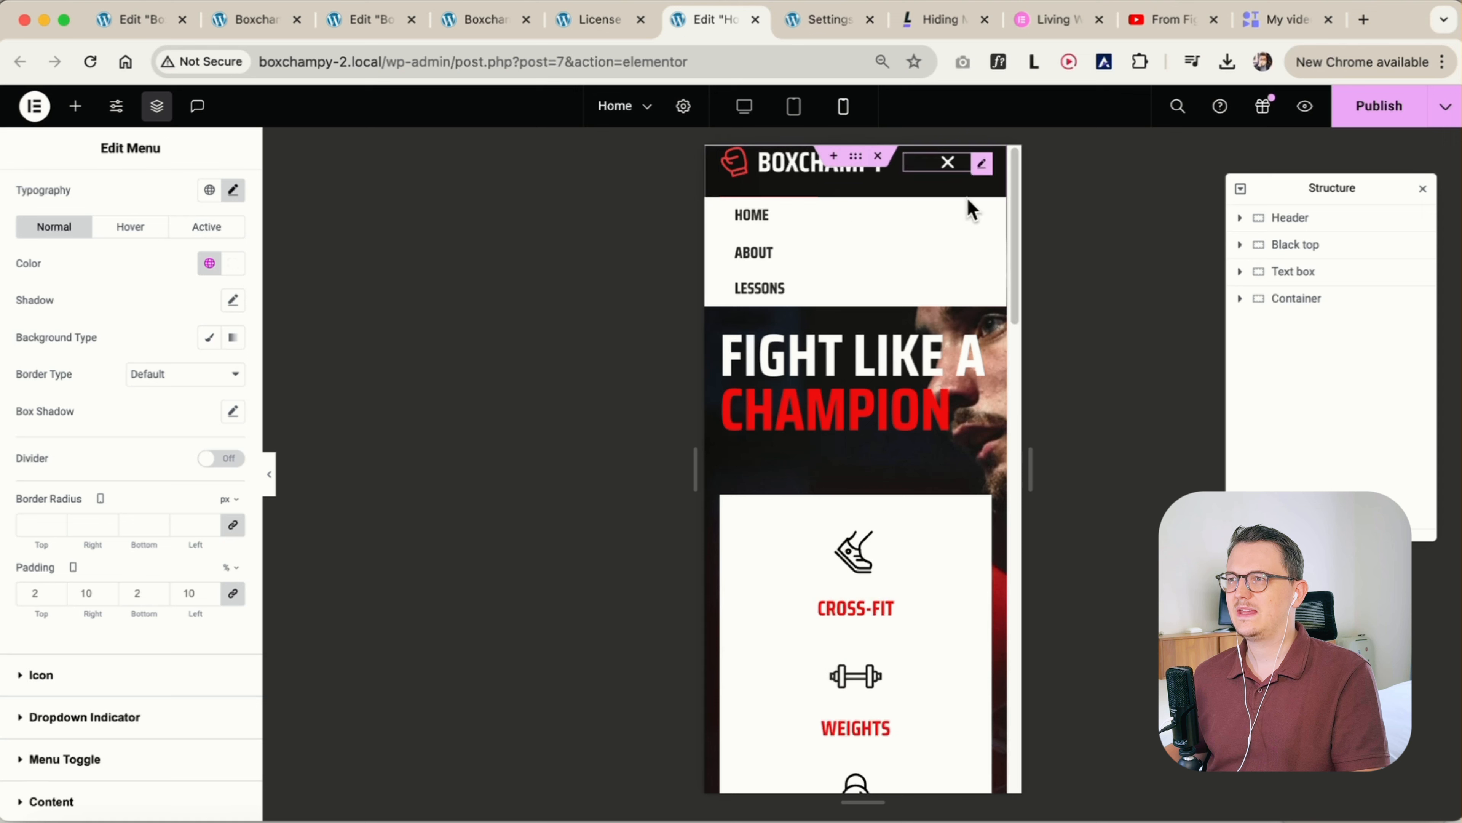
pyautogui.click(948, 167)
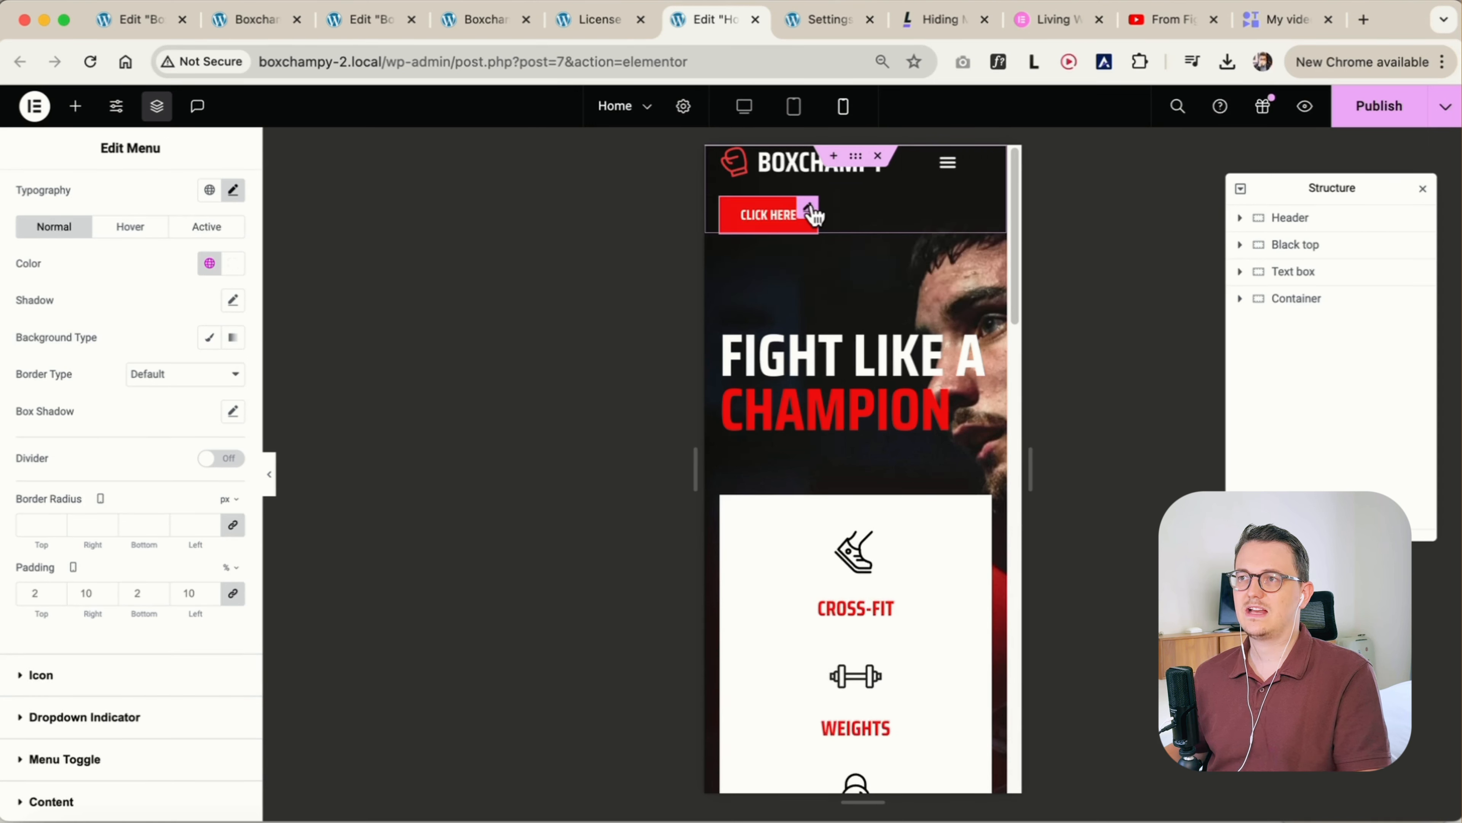
pyautogui.click(813, 215)
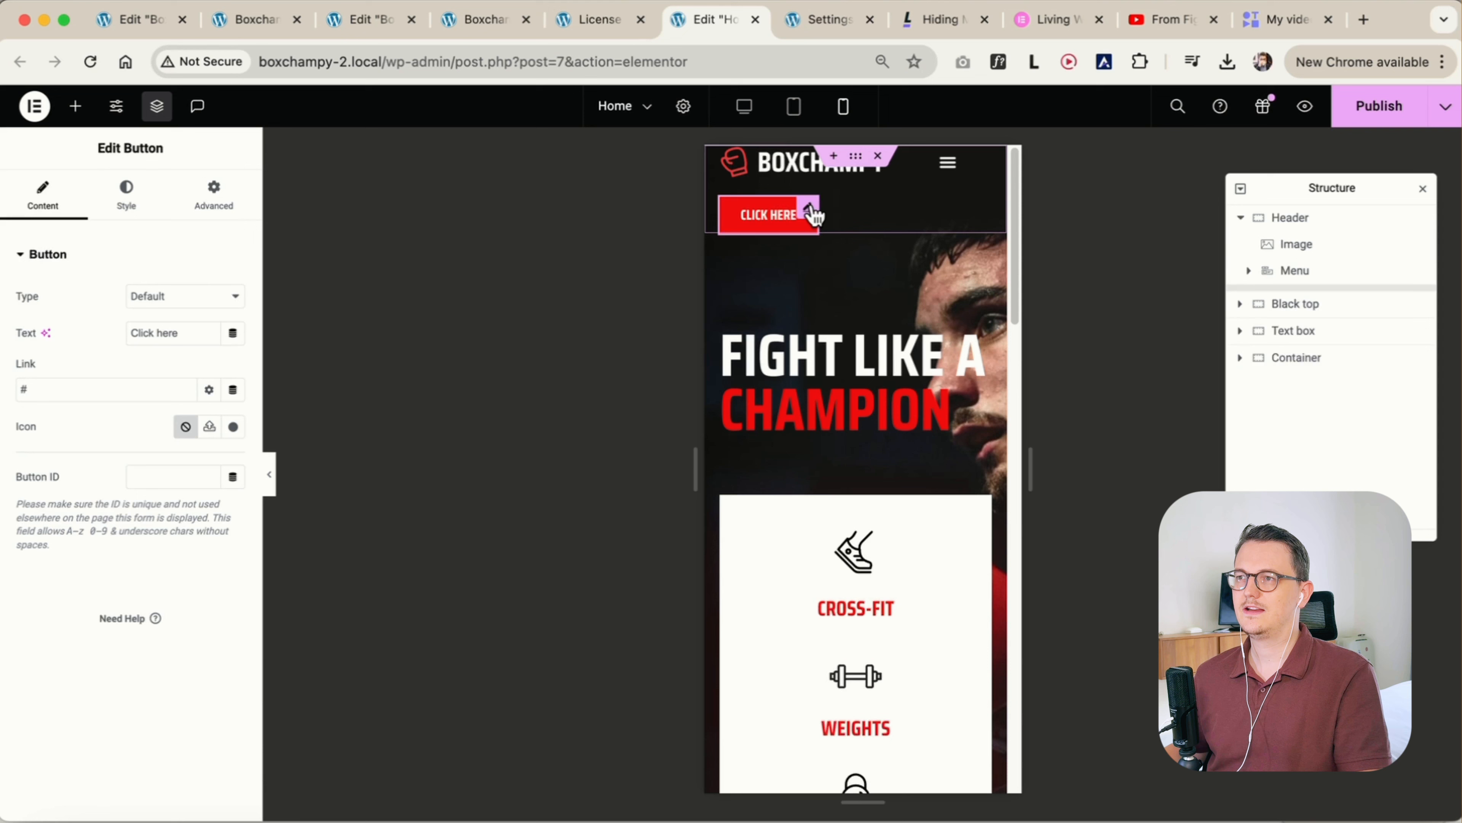
pyautogui.click(217, 209)
pyautogui.scroll(-8, 132, 478)
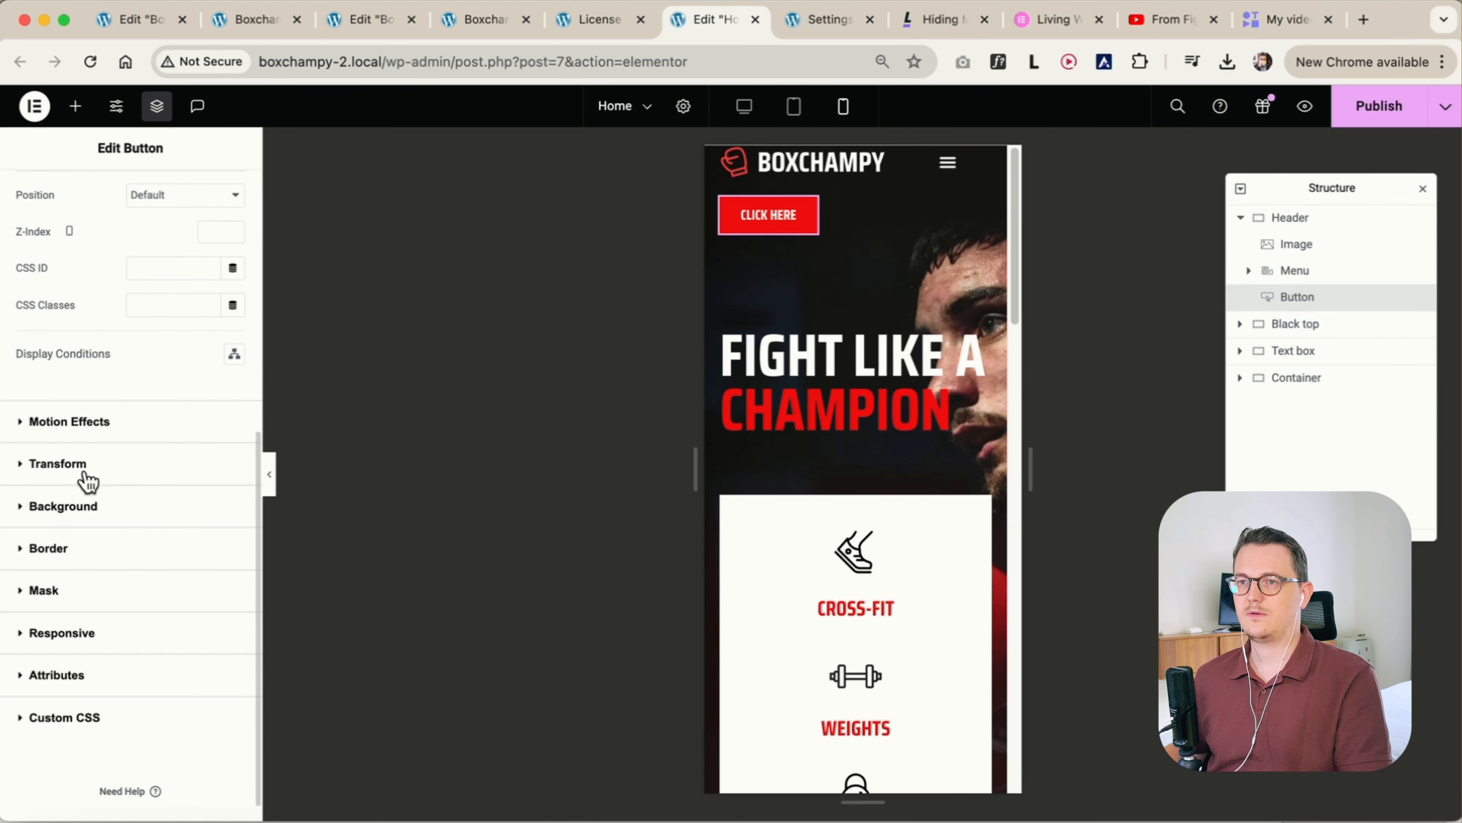
pyautogui.click(81, 633)
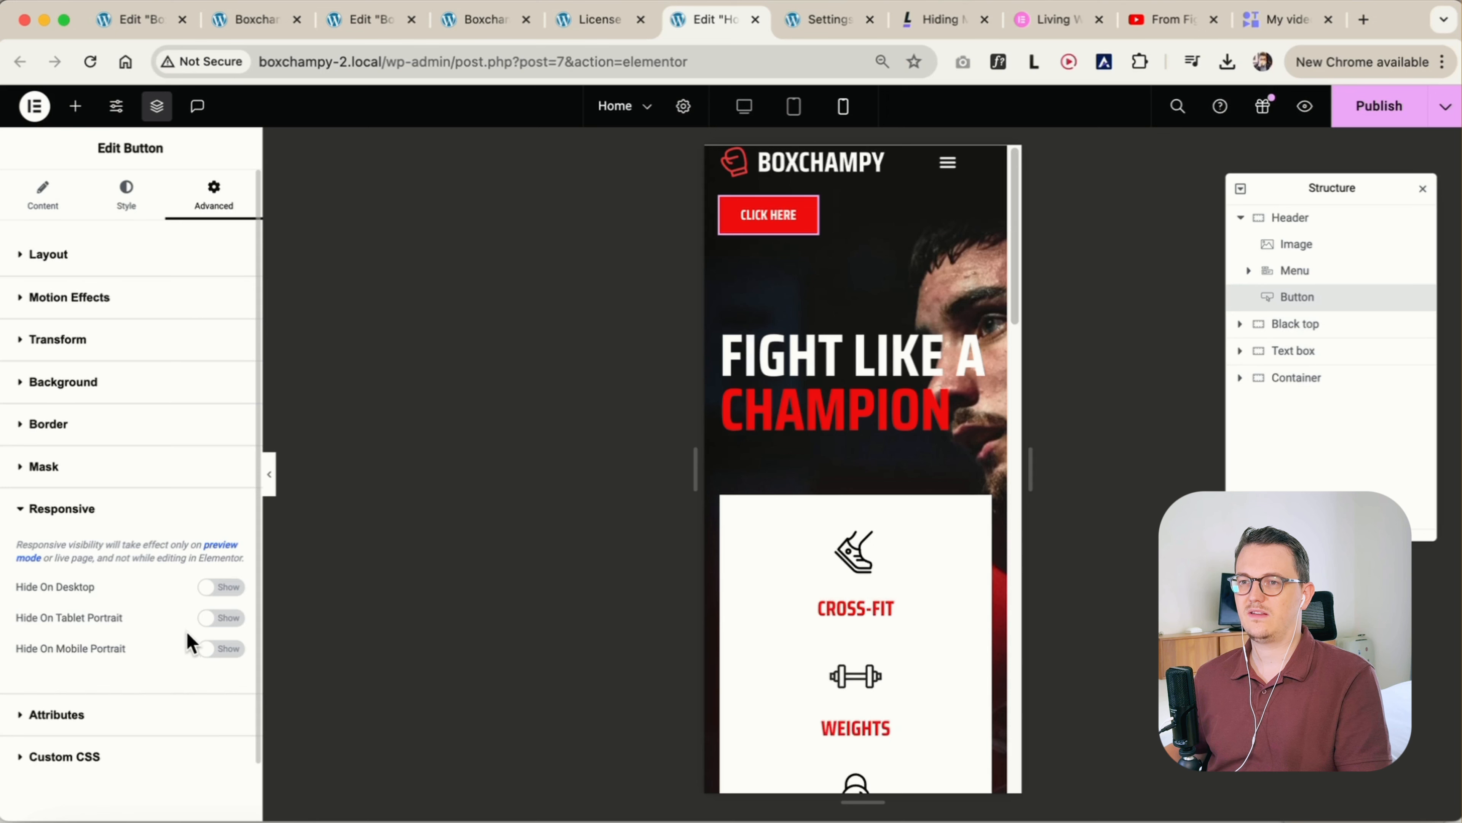
pyautogui.click(219, 649)
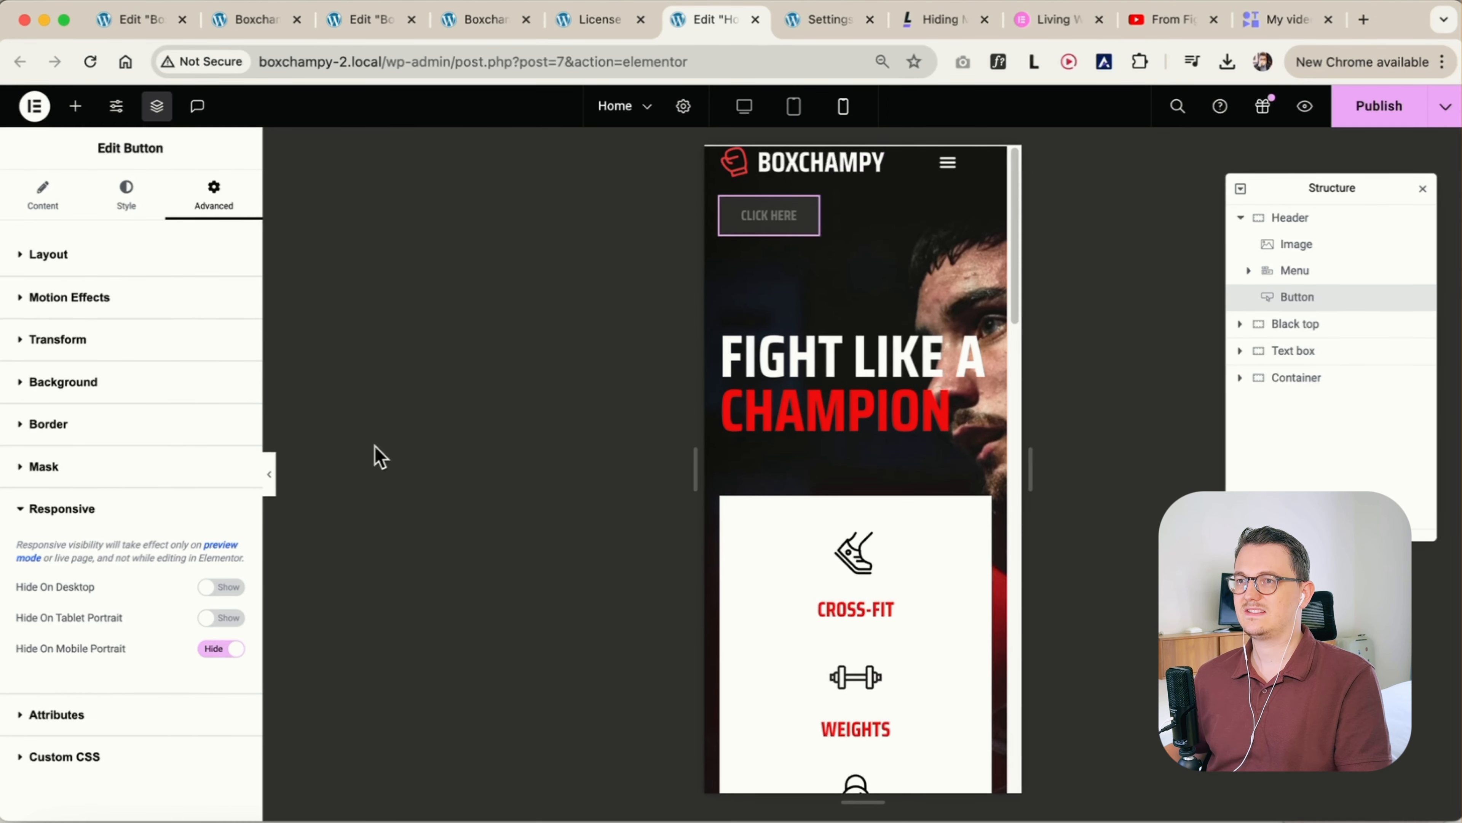
# Preview the mobile header without the editing panel, then examine the open dropdown's alignment and the menu items' mobile padding
pyautogui.click(269, 476)
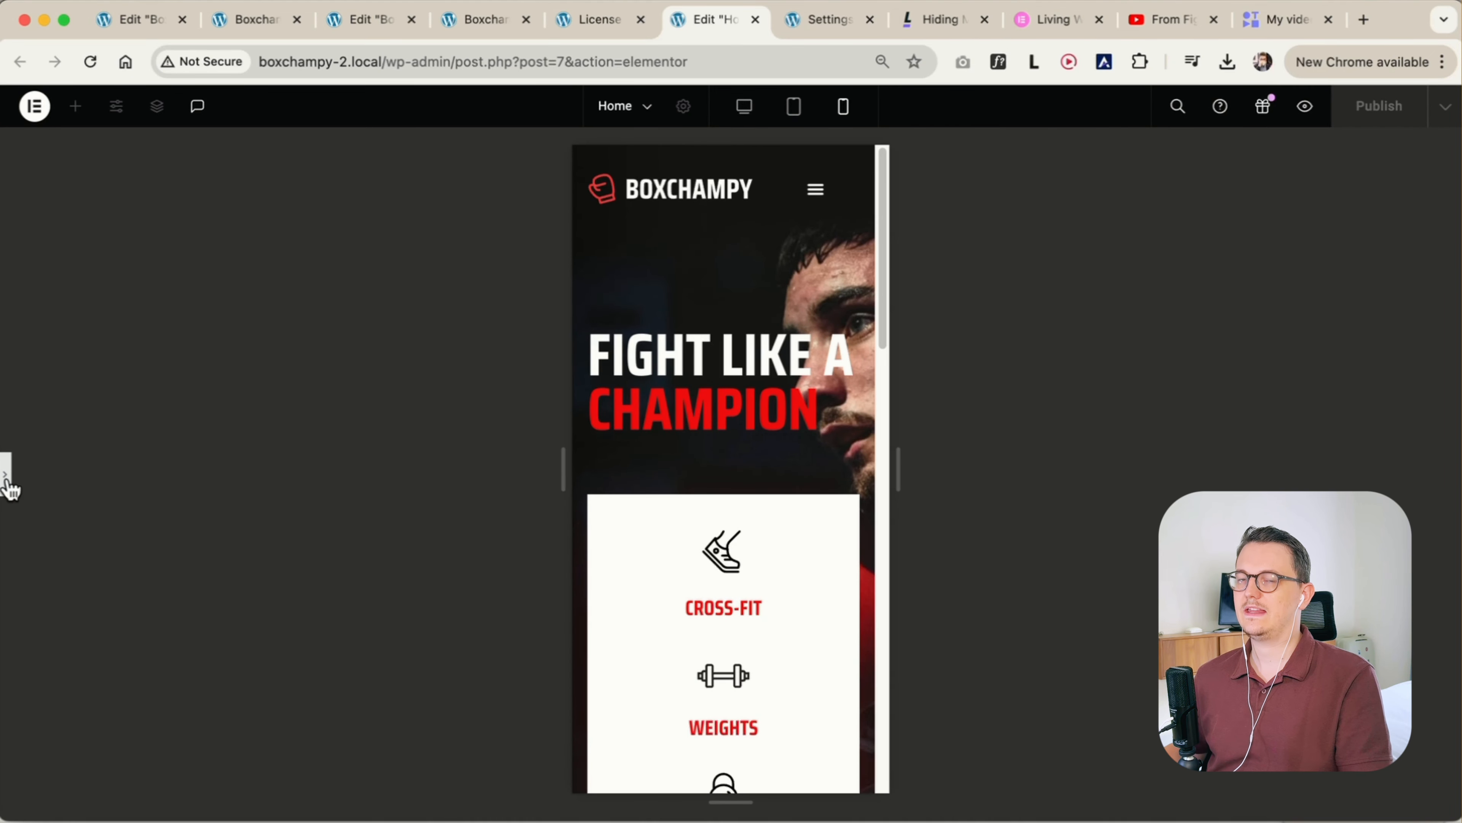
pyautogui.click(820, 198)
pyautogui.click(817, 196)
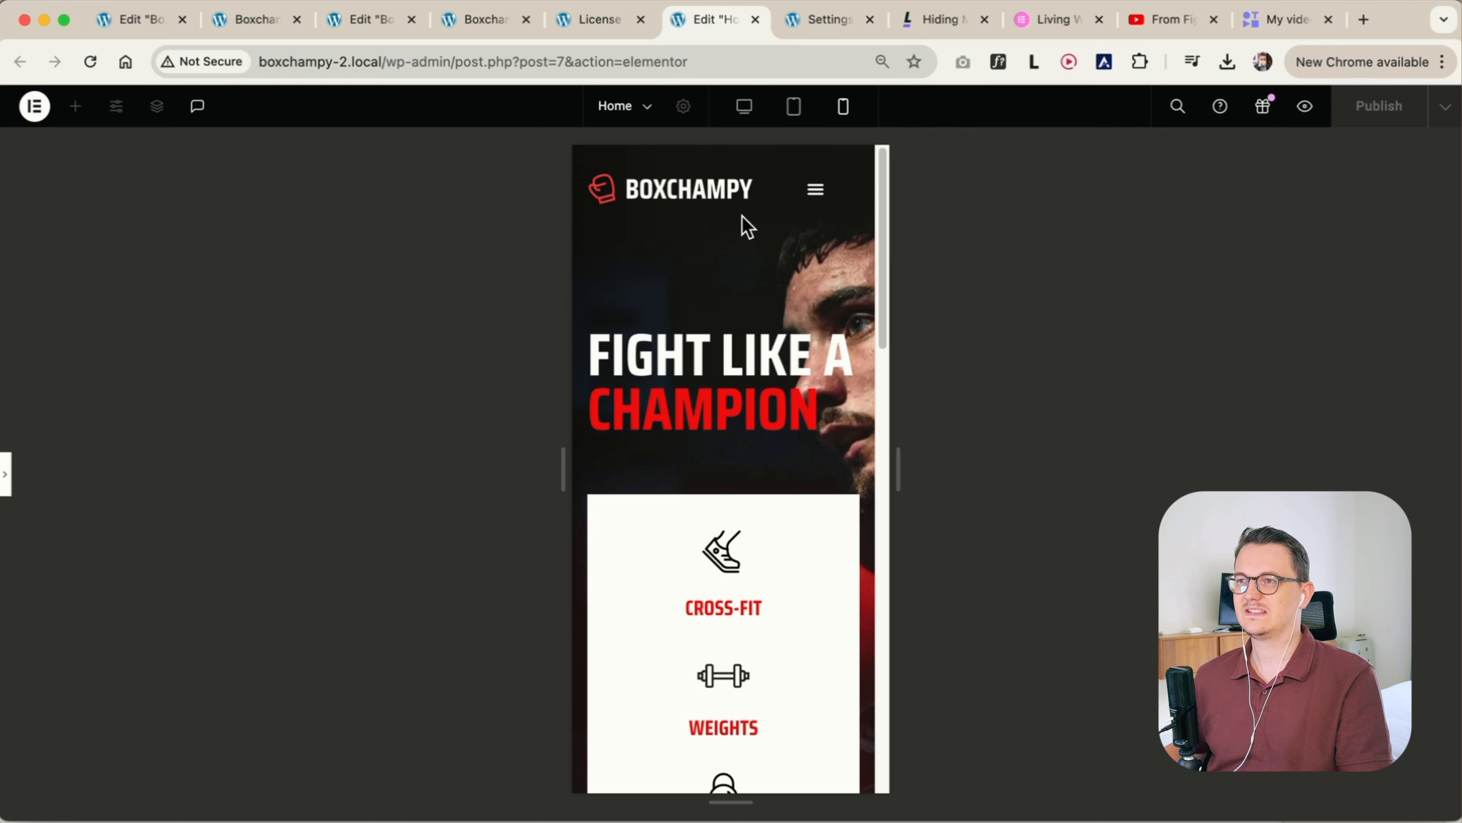
pyautogui.click(7, 475)
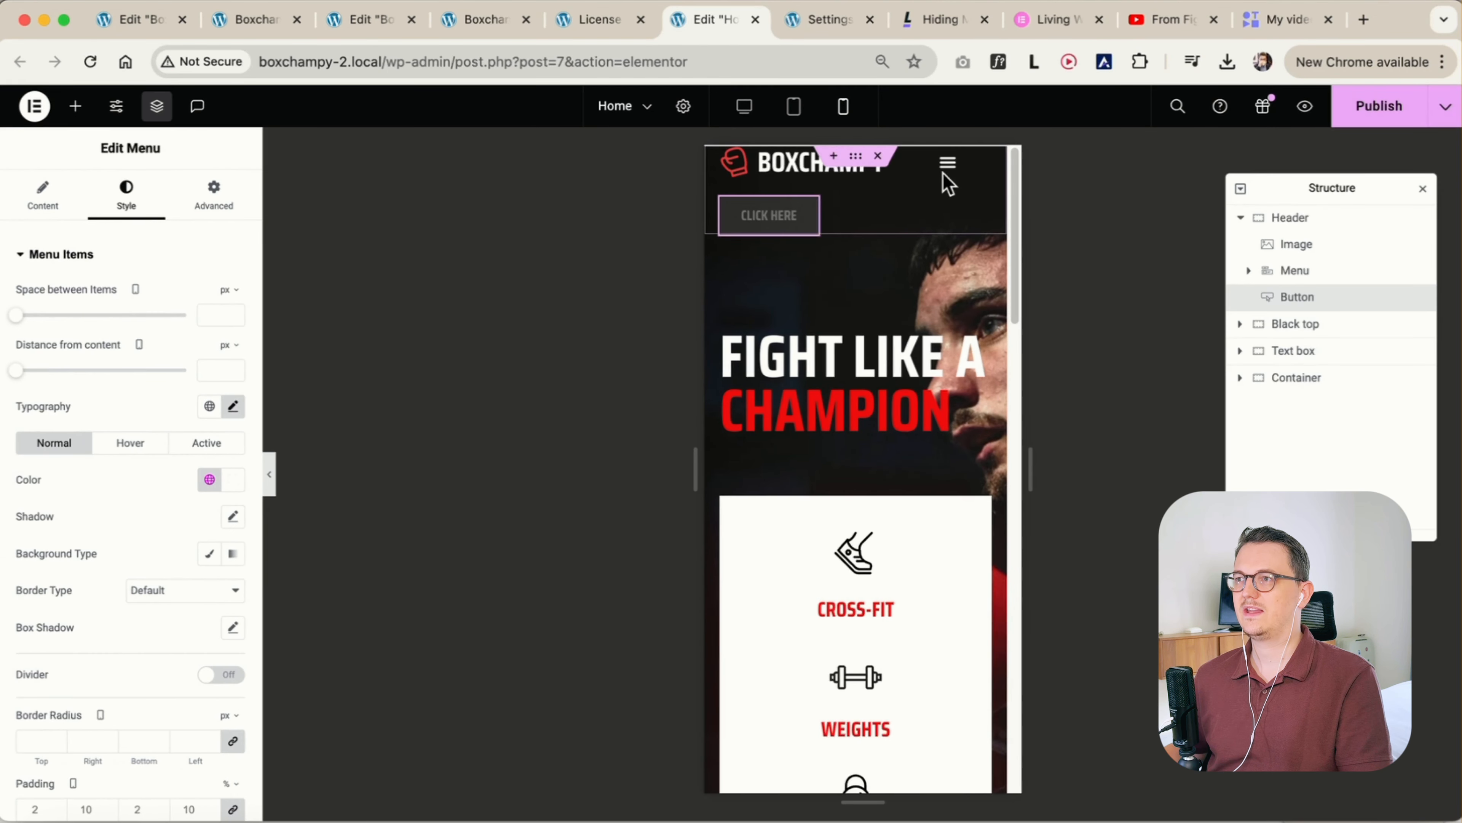
pyautogui.click(947, 168)
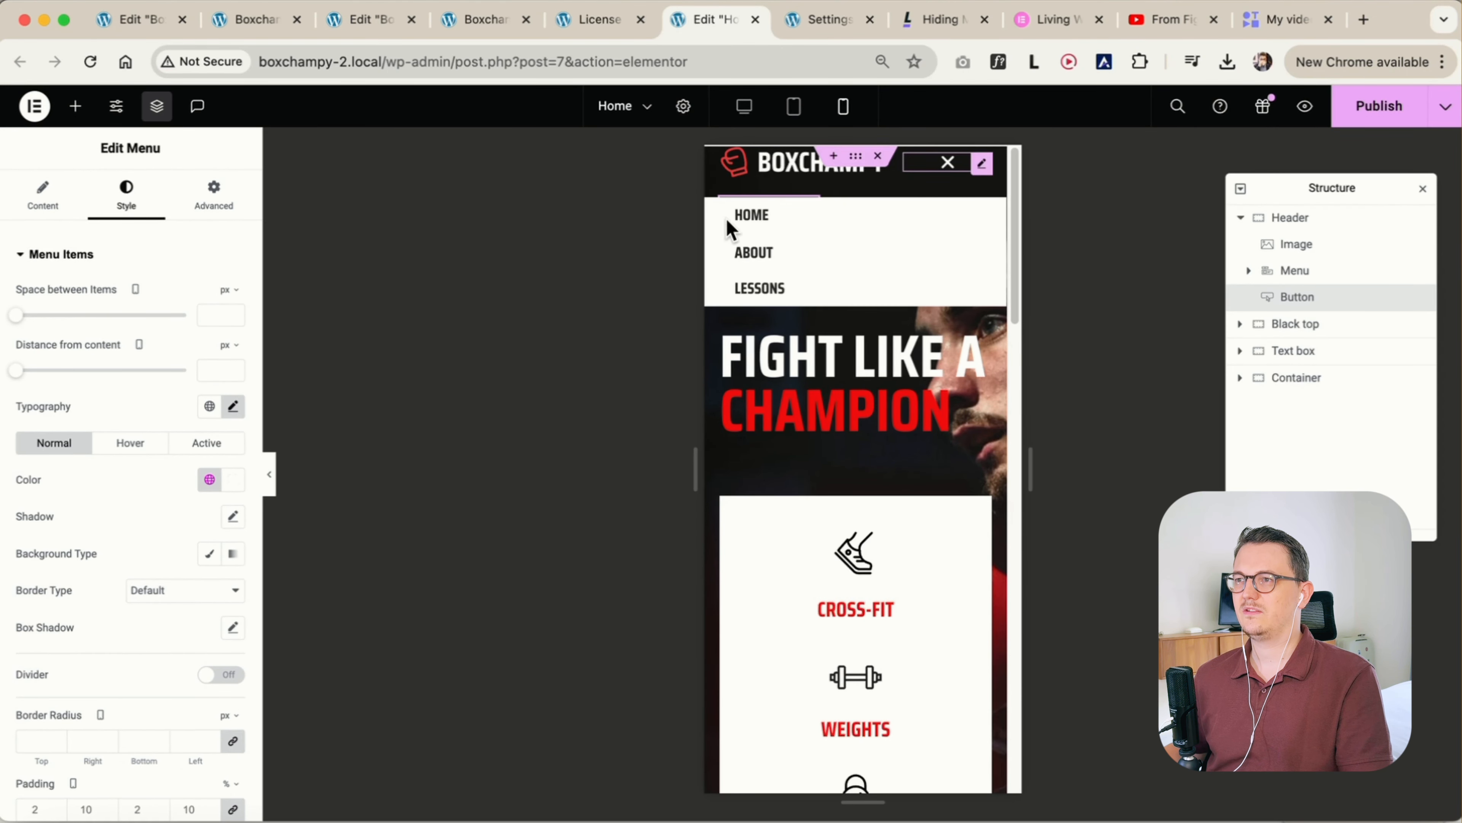
pyautogui.click(945, 168)
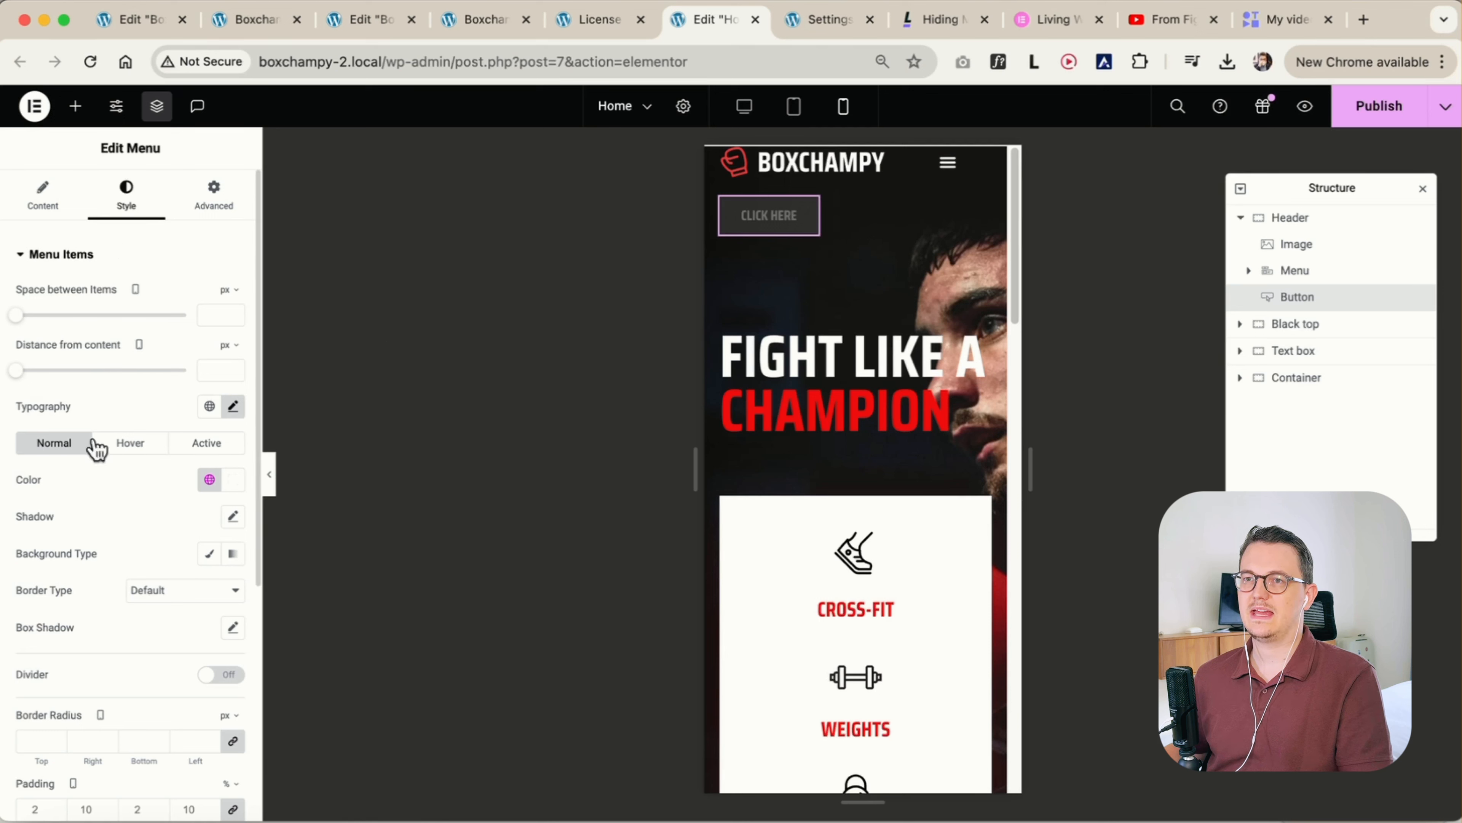
pyautogui.scroll(-3, 86, 547)
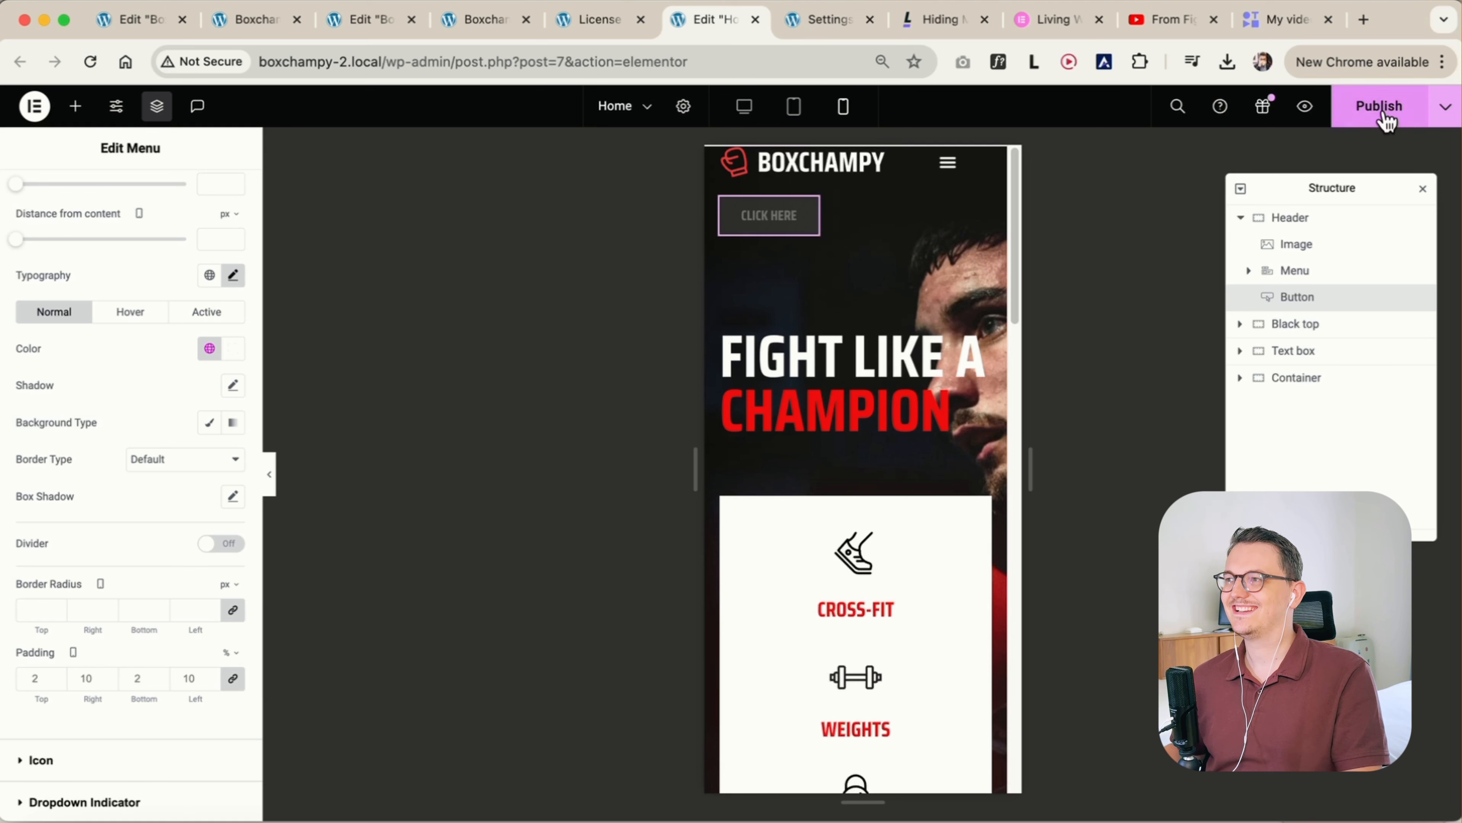
# Save the page as a draft
pyautogui.click(1446, 107)
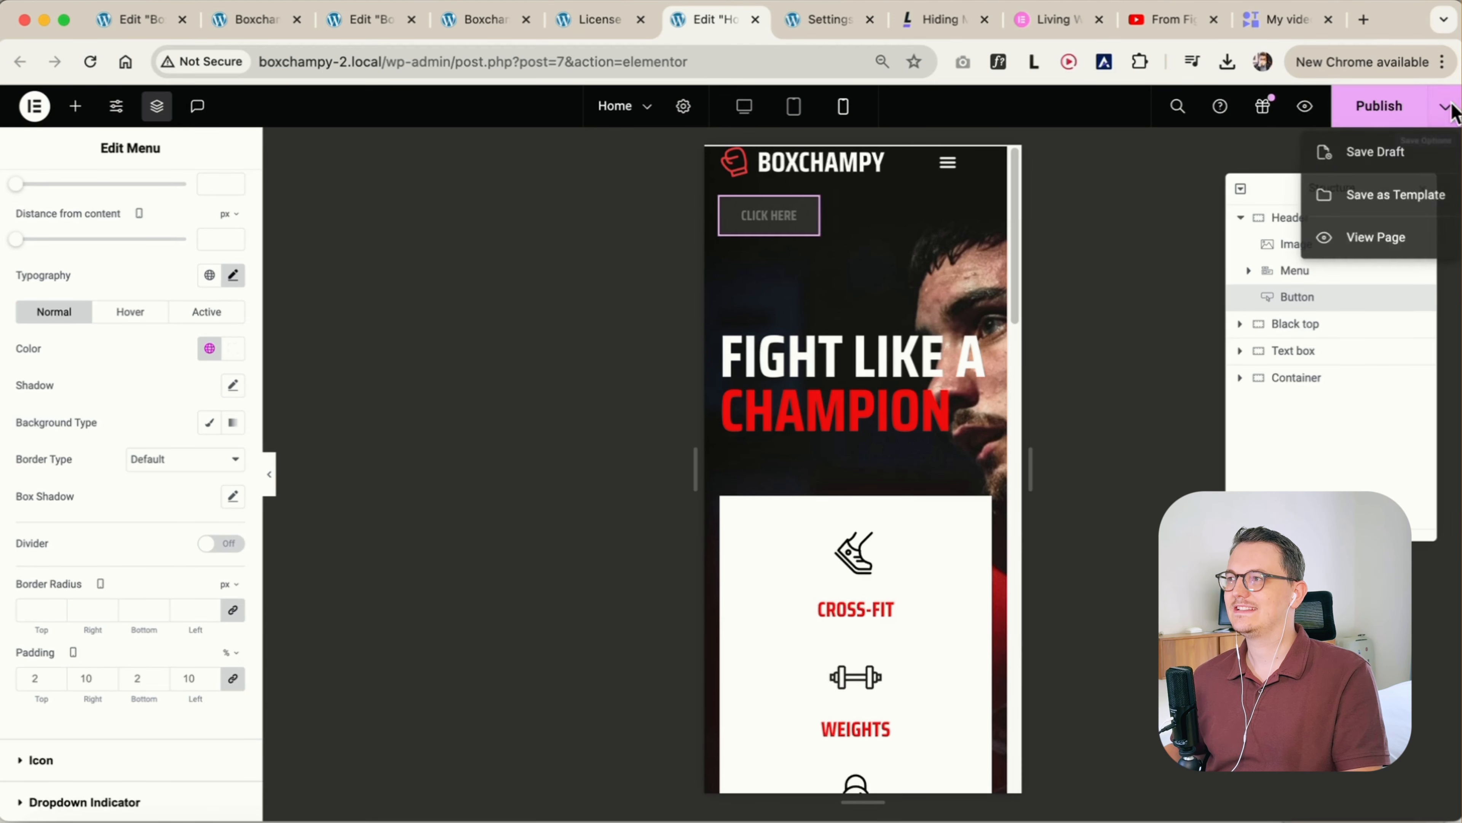
pyautogui.click(1388, 150)
# Check the mobile content width in the site-wide layout settings and return to the page
pyautogui.click(116, 106)
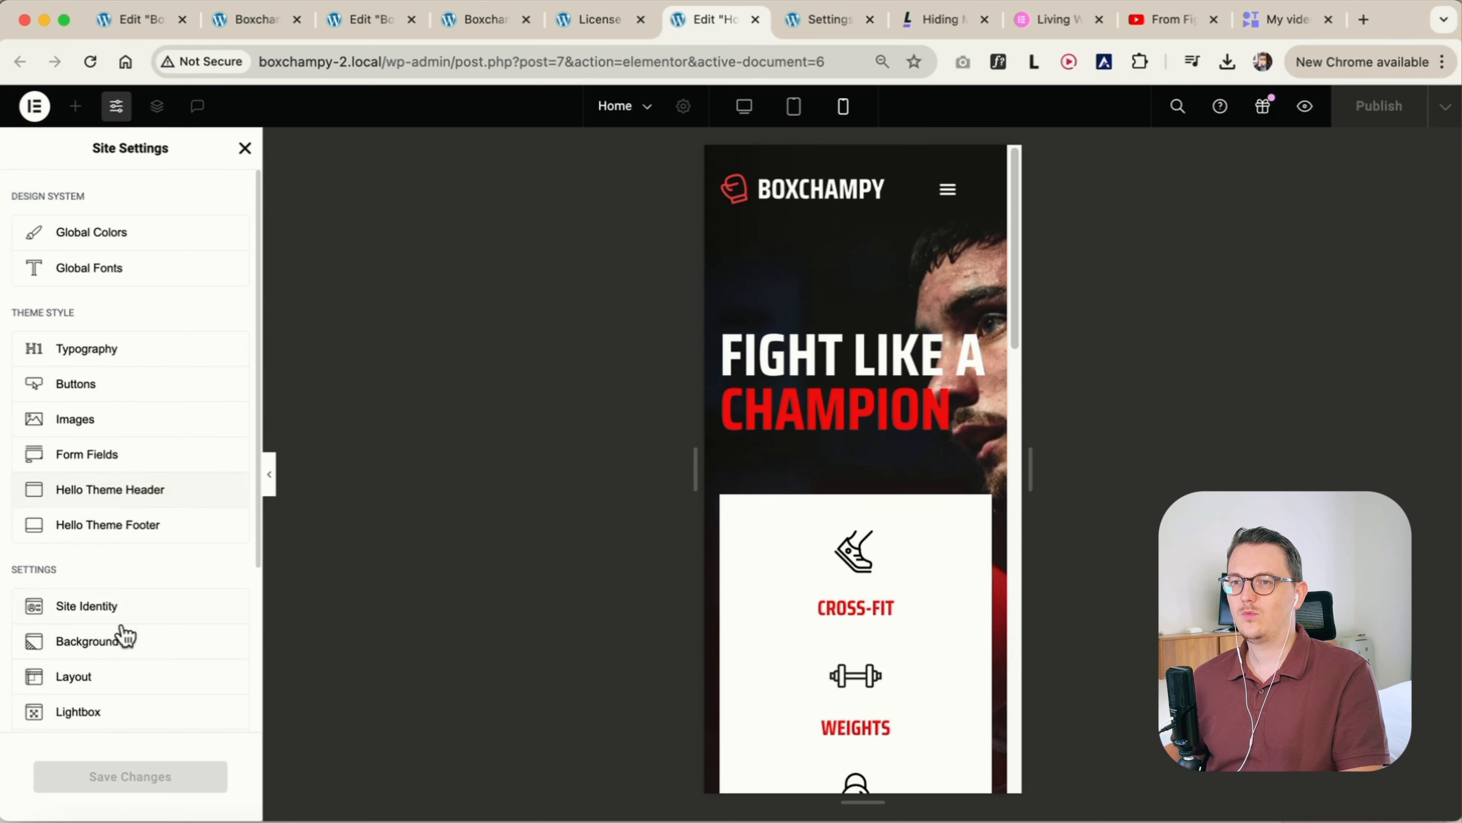
pyautogui.click(93, 687)
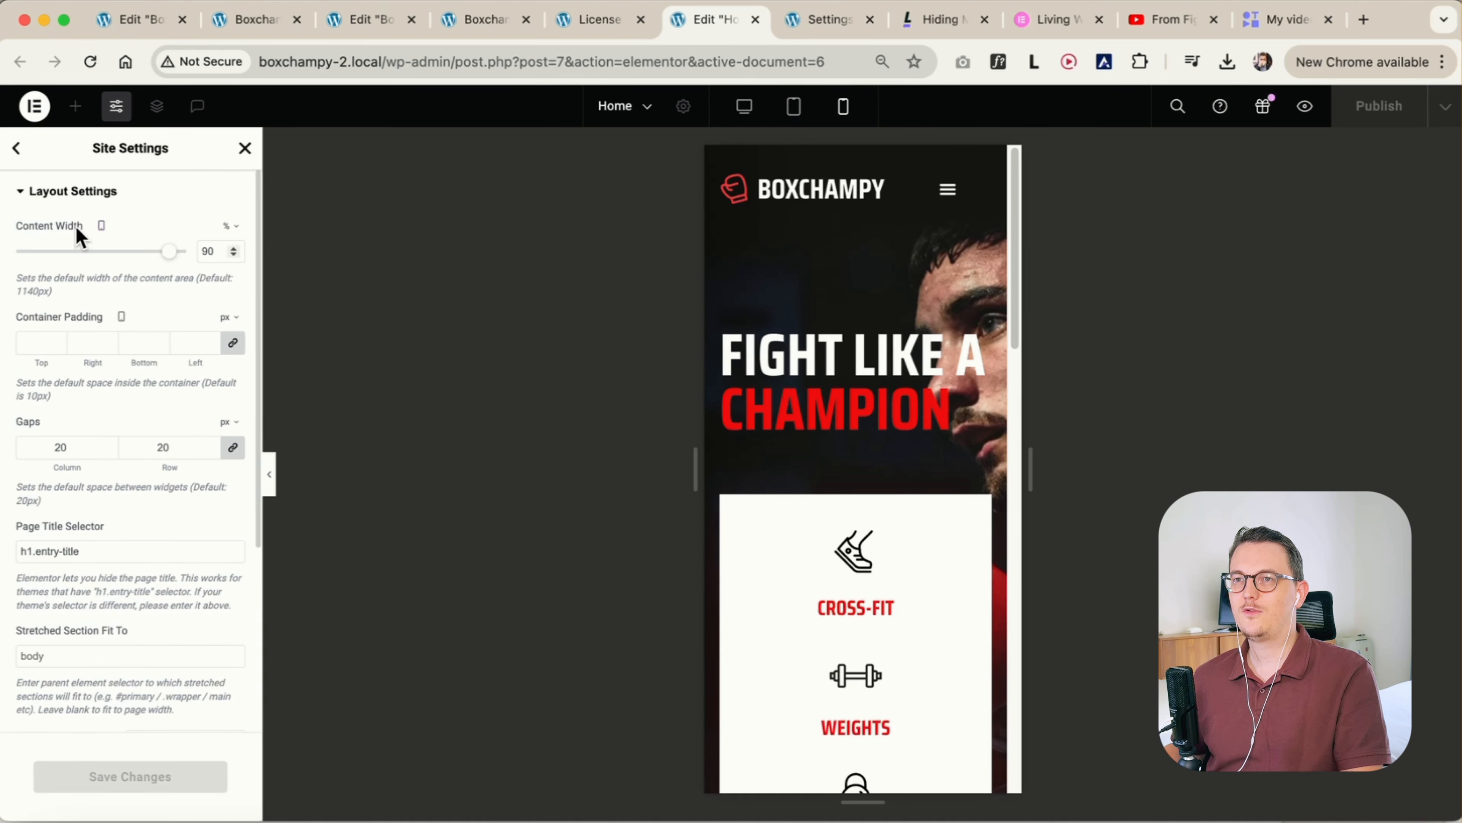
pyautogui.click(247, 150)
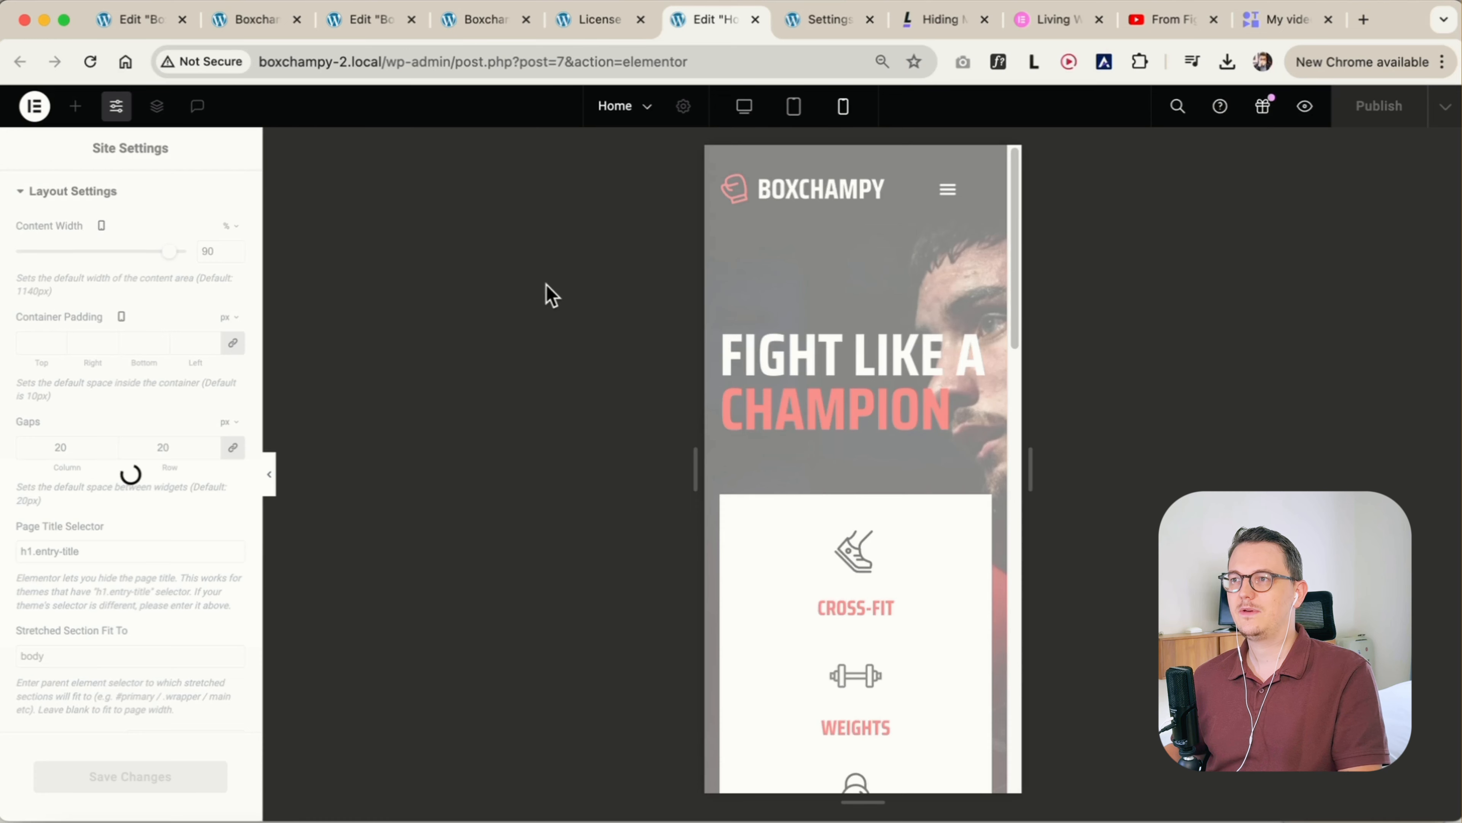
# Unlink the header menu items' mobile padding and set the left and right values to 5%
pyautogui.click(985, 171)
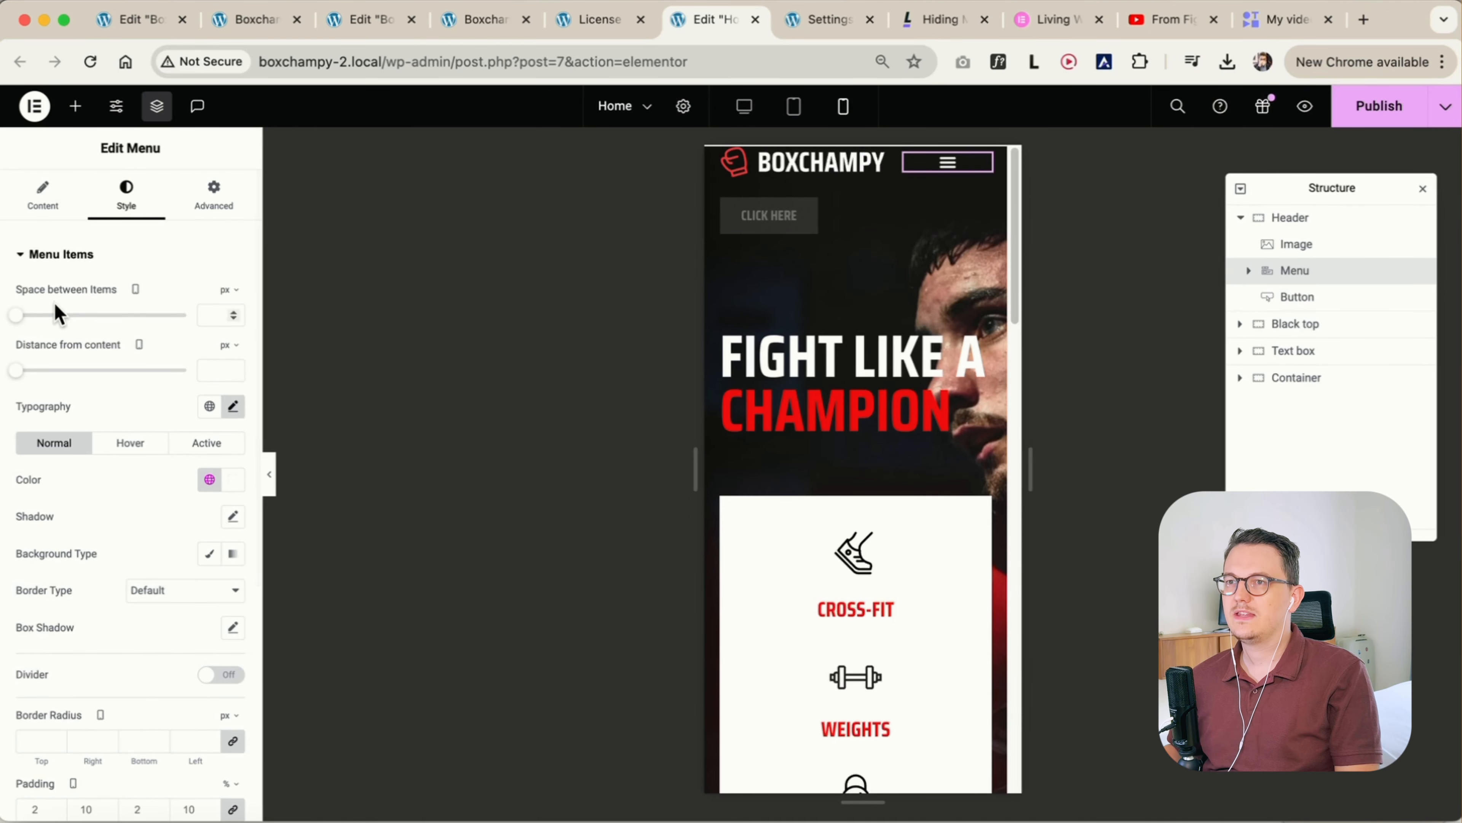
pyautogui.scroll(-3, 121, 634)
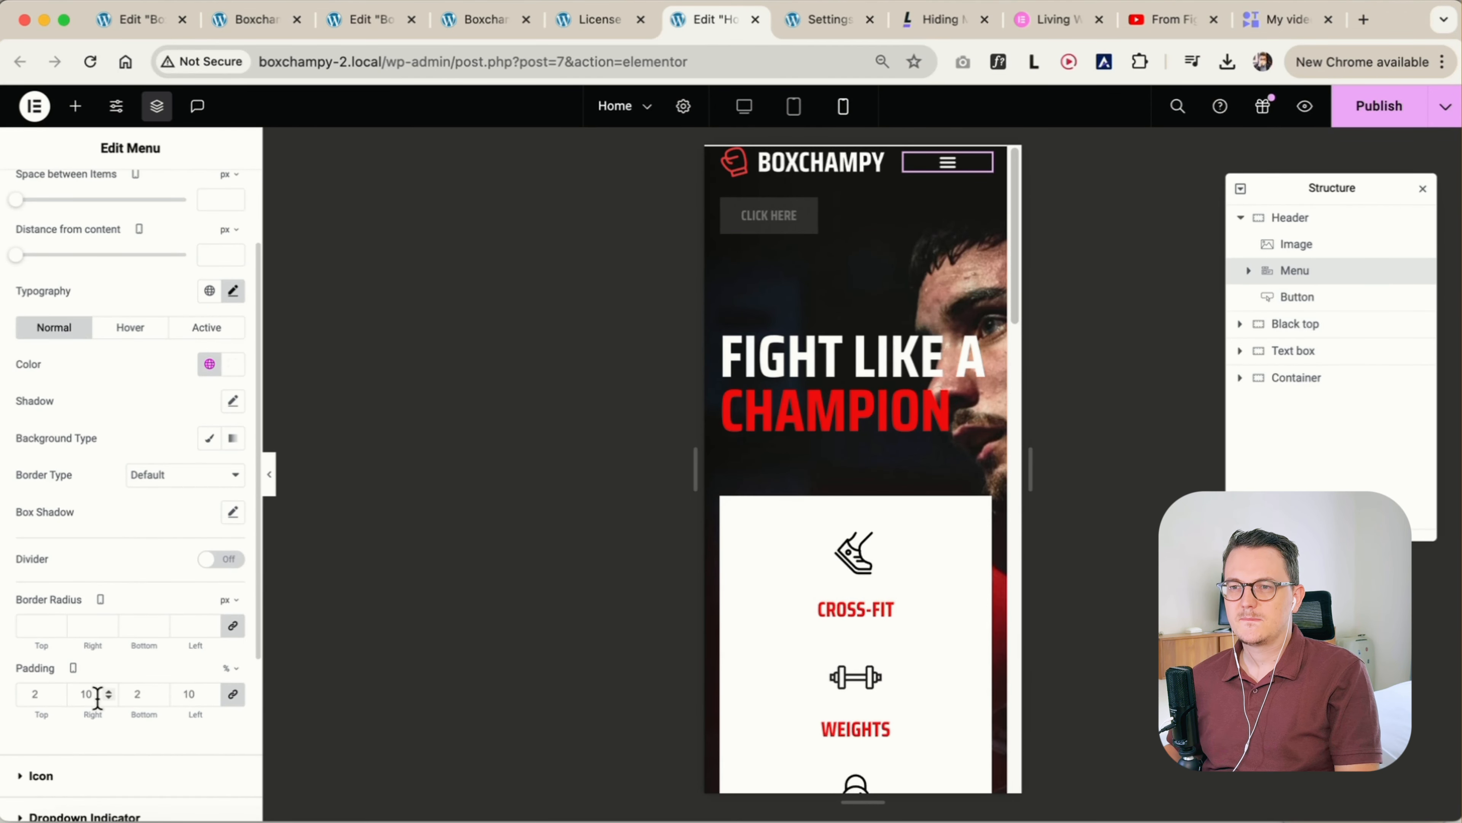
pyautogui.click(233, 693)
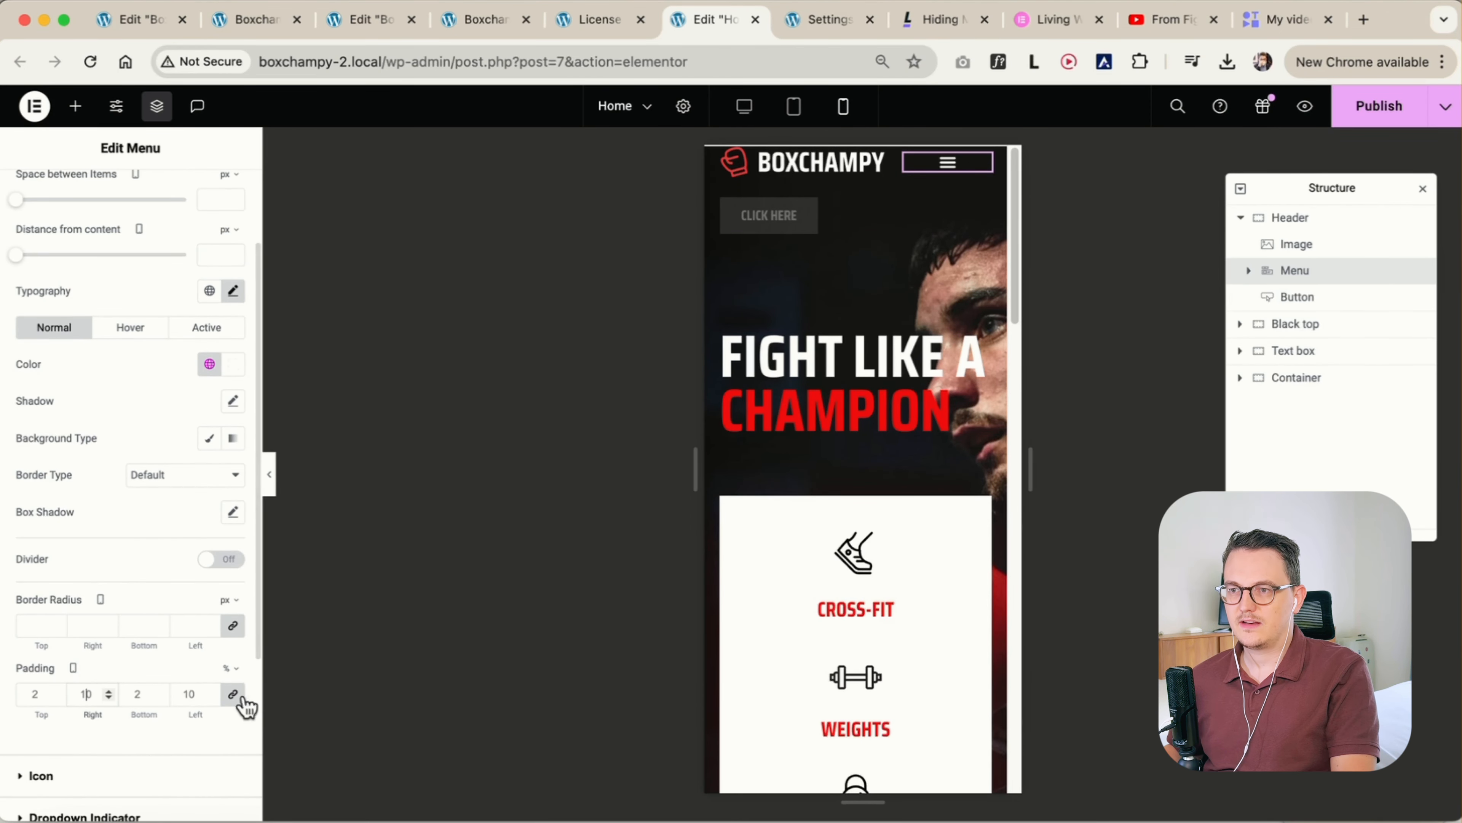
pyautogui.doubleClick(195, 694)
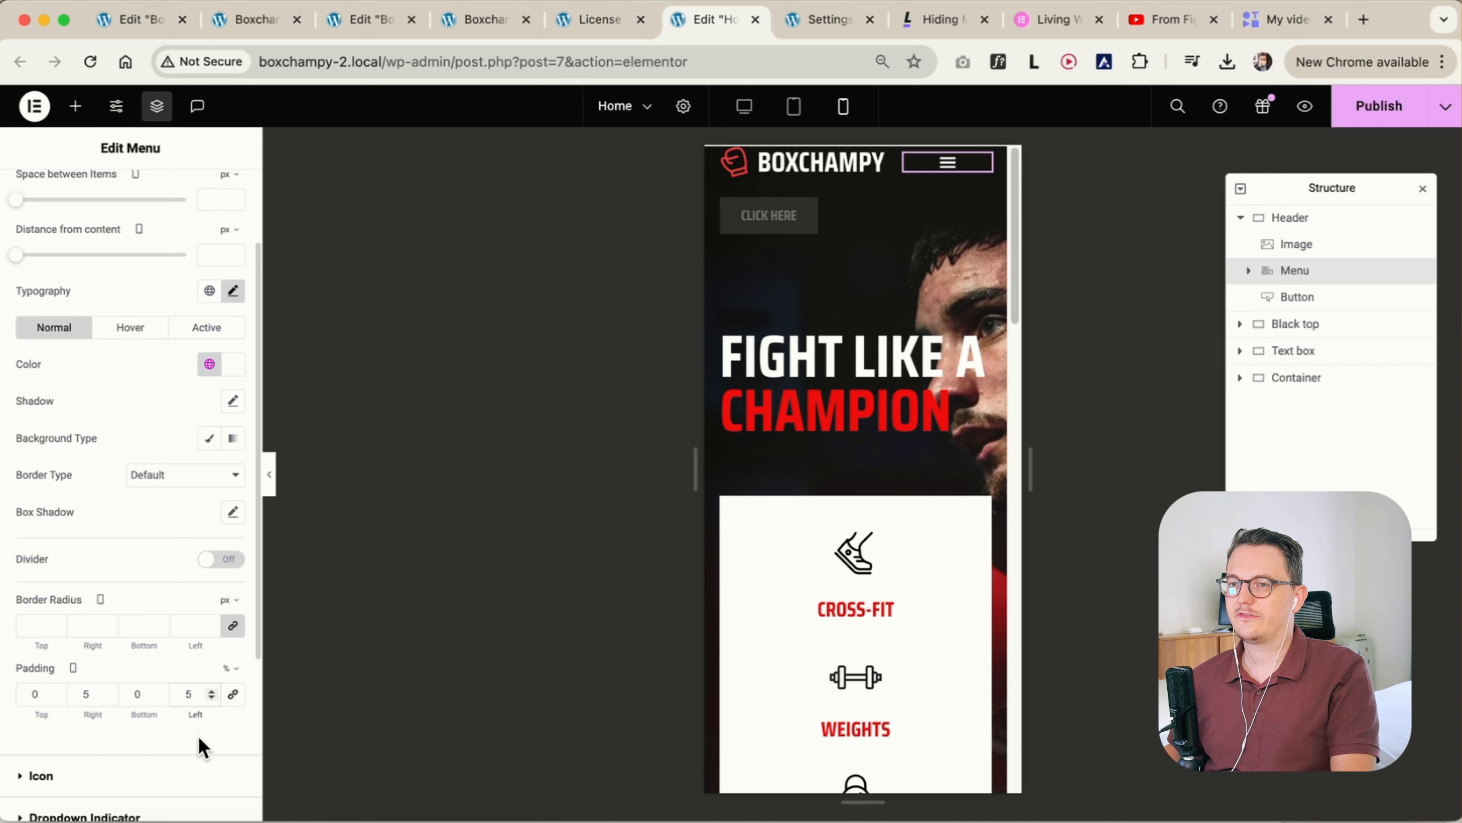
# Open the mobile dropdown and set the menu items' top and bottom padding to 2%
pyautogui.click(946, 166)
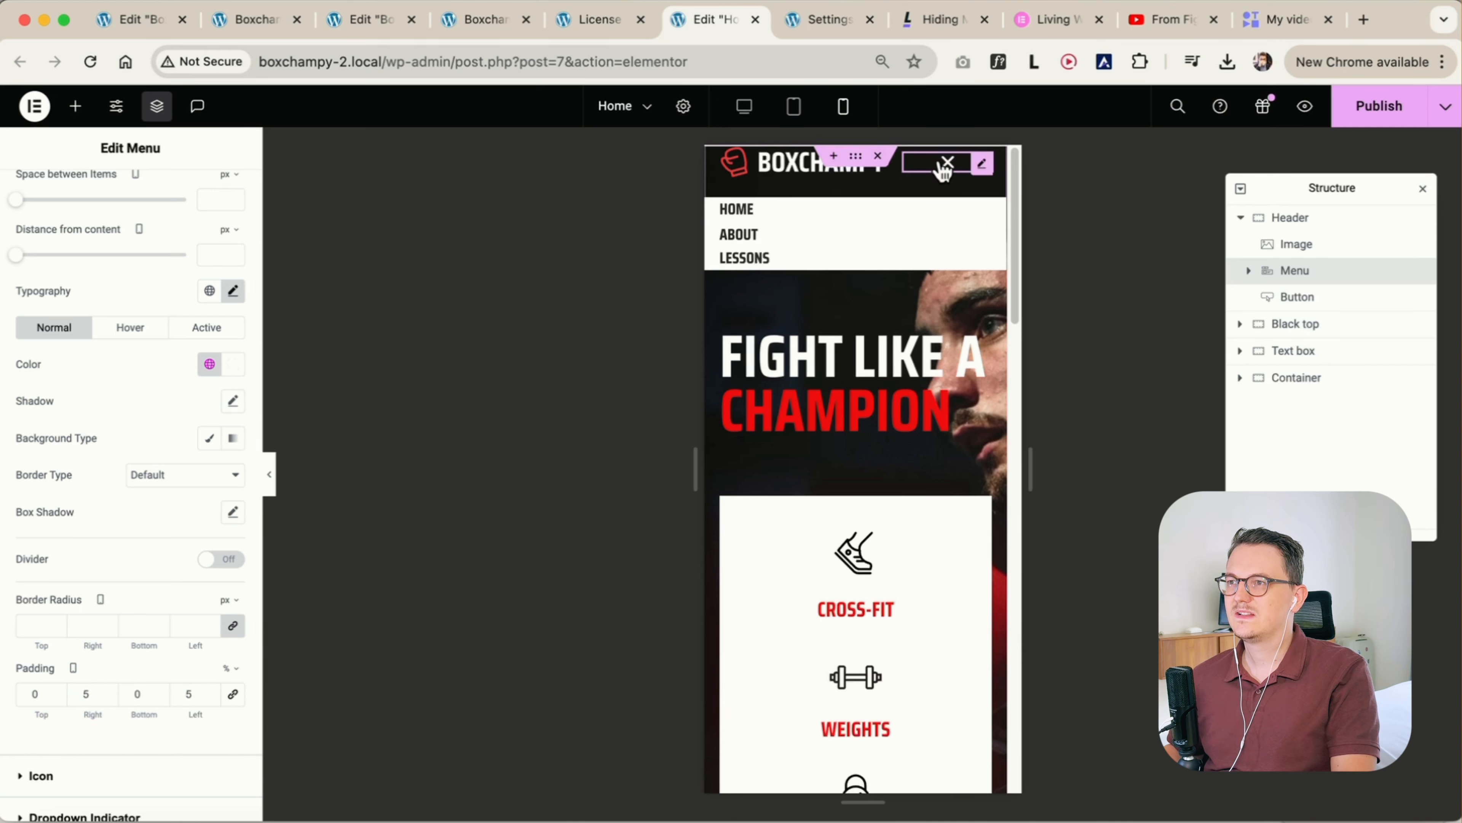
pyautogui.click(57, 691)
pyautogui.click(58, 690)
pyautogui.click(161, 691)
pyautogui.click(161, 691)
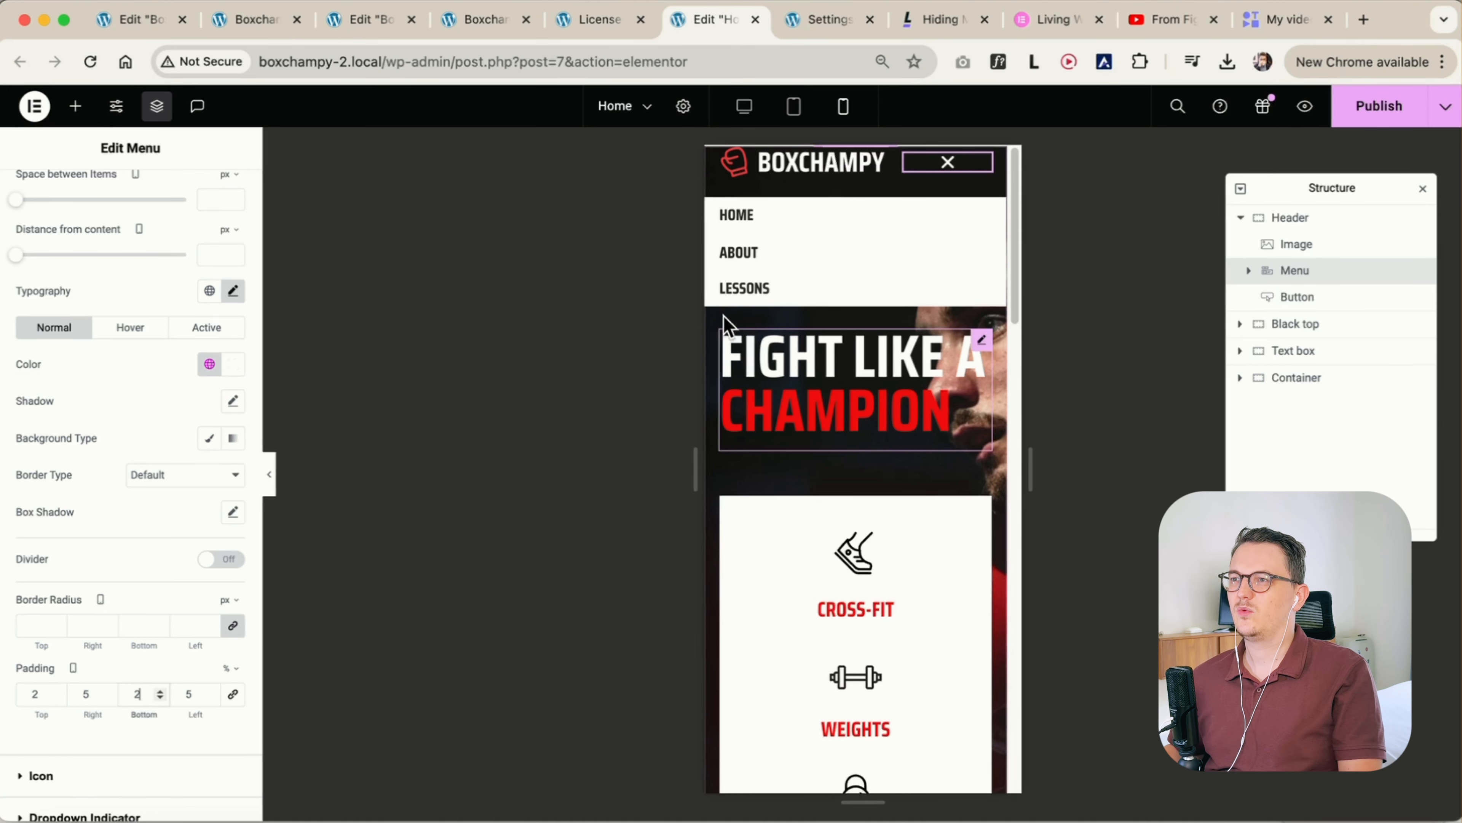
# Preview the mobile header without the editing panel, opening and closing the dropdown repeatedly to check its spacing and toggle icon position
pyautogui.click(862, 167)
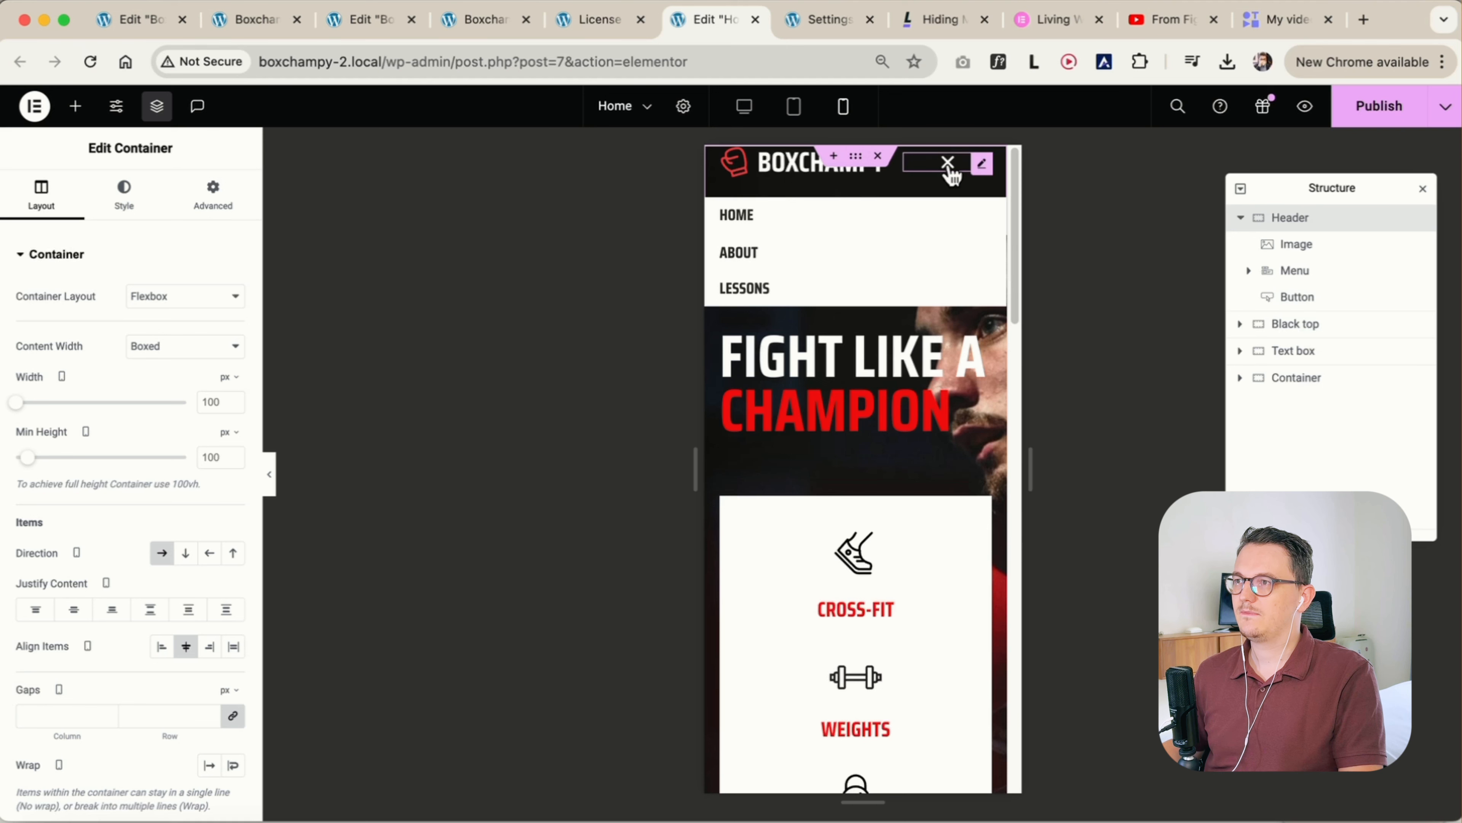
pyautogui.click(271, 477)
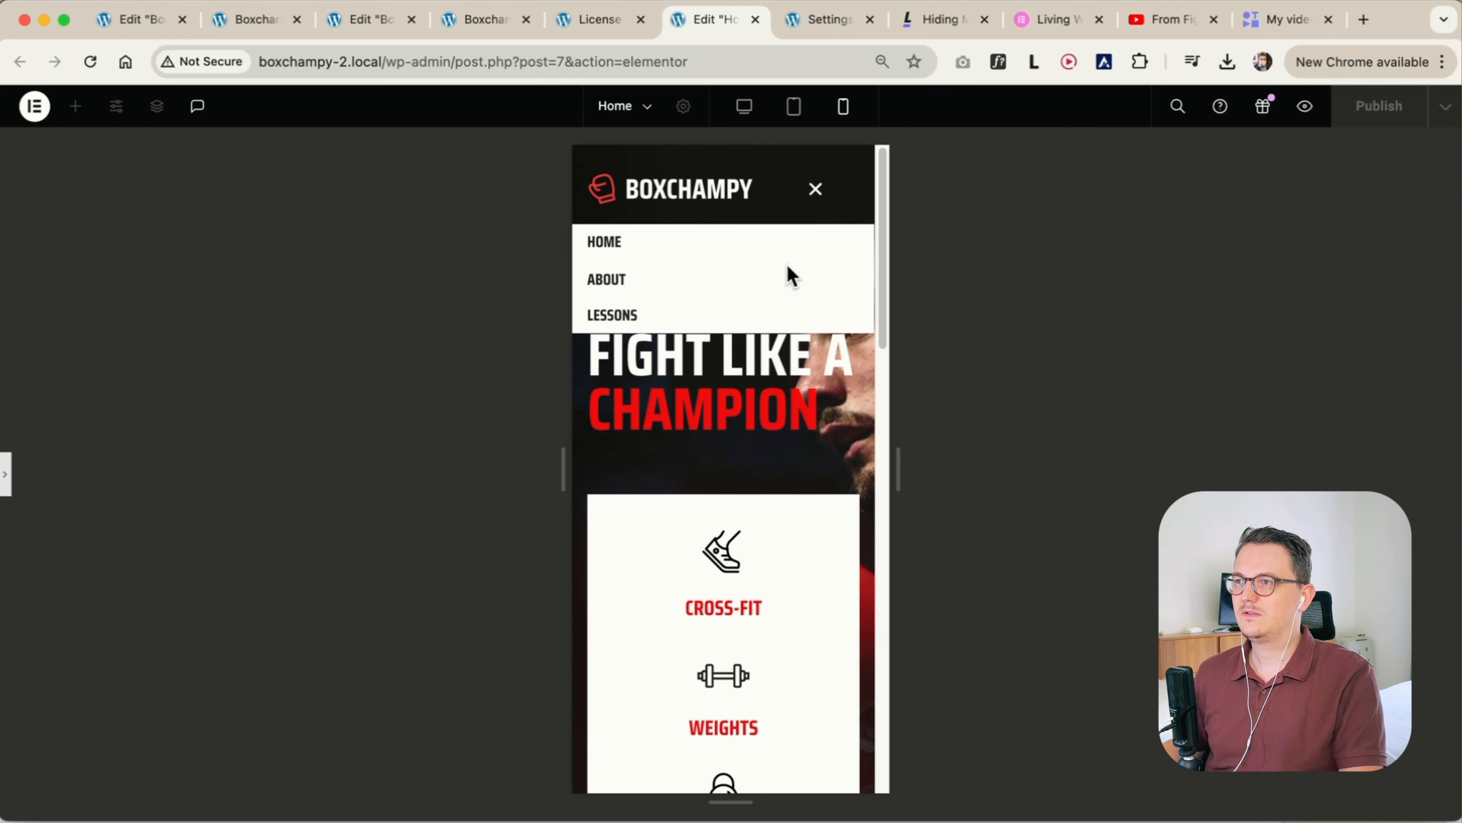
pyautogui.click(817, 194)
pyautogui.click(818, 194)
pyautogui.click(818, 195)
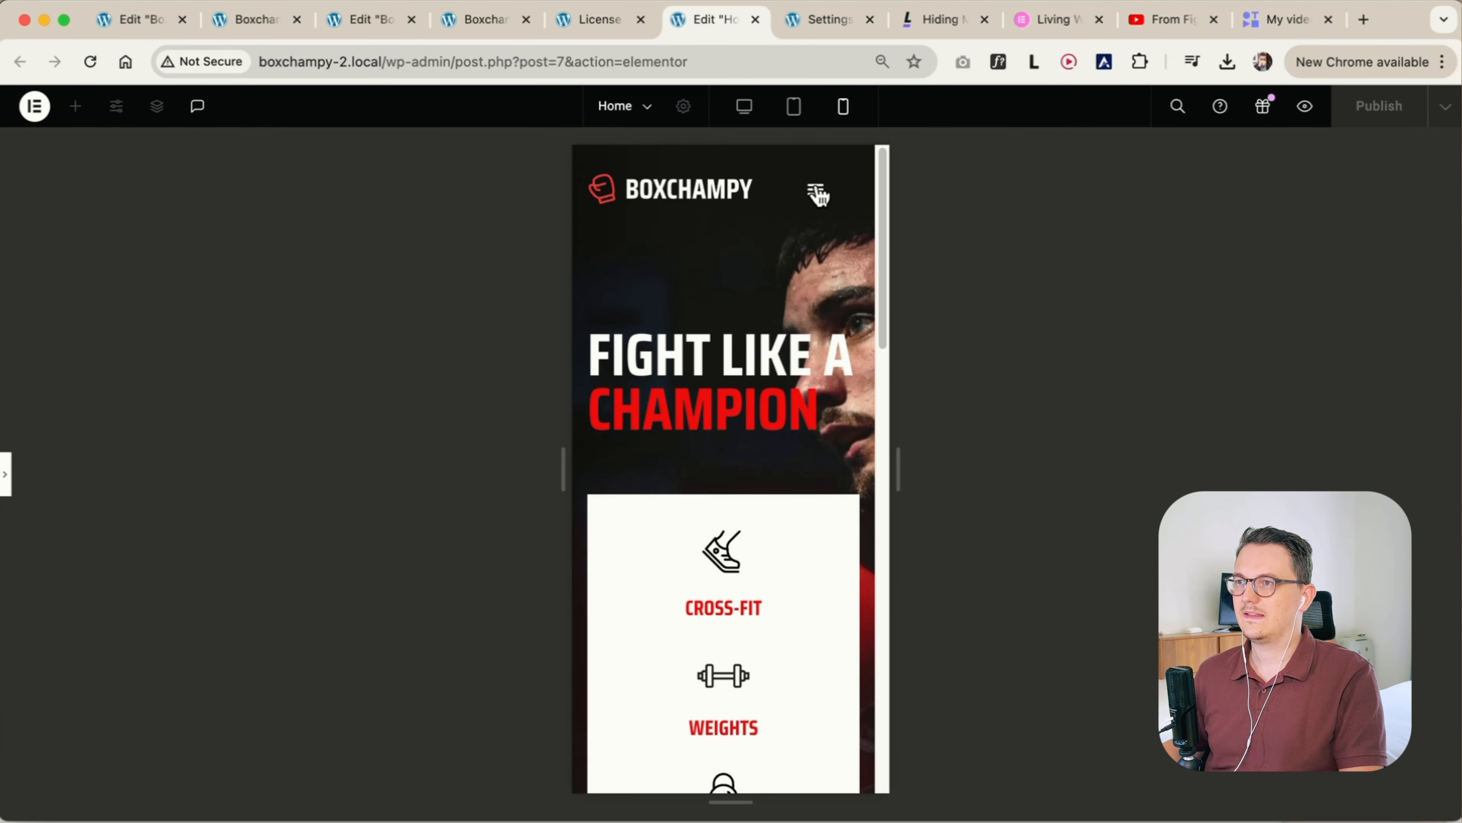
pyautogui.click(817, 195)
pyautogui.click(818, 195)
pyautogui.click(818, 195)
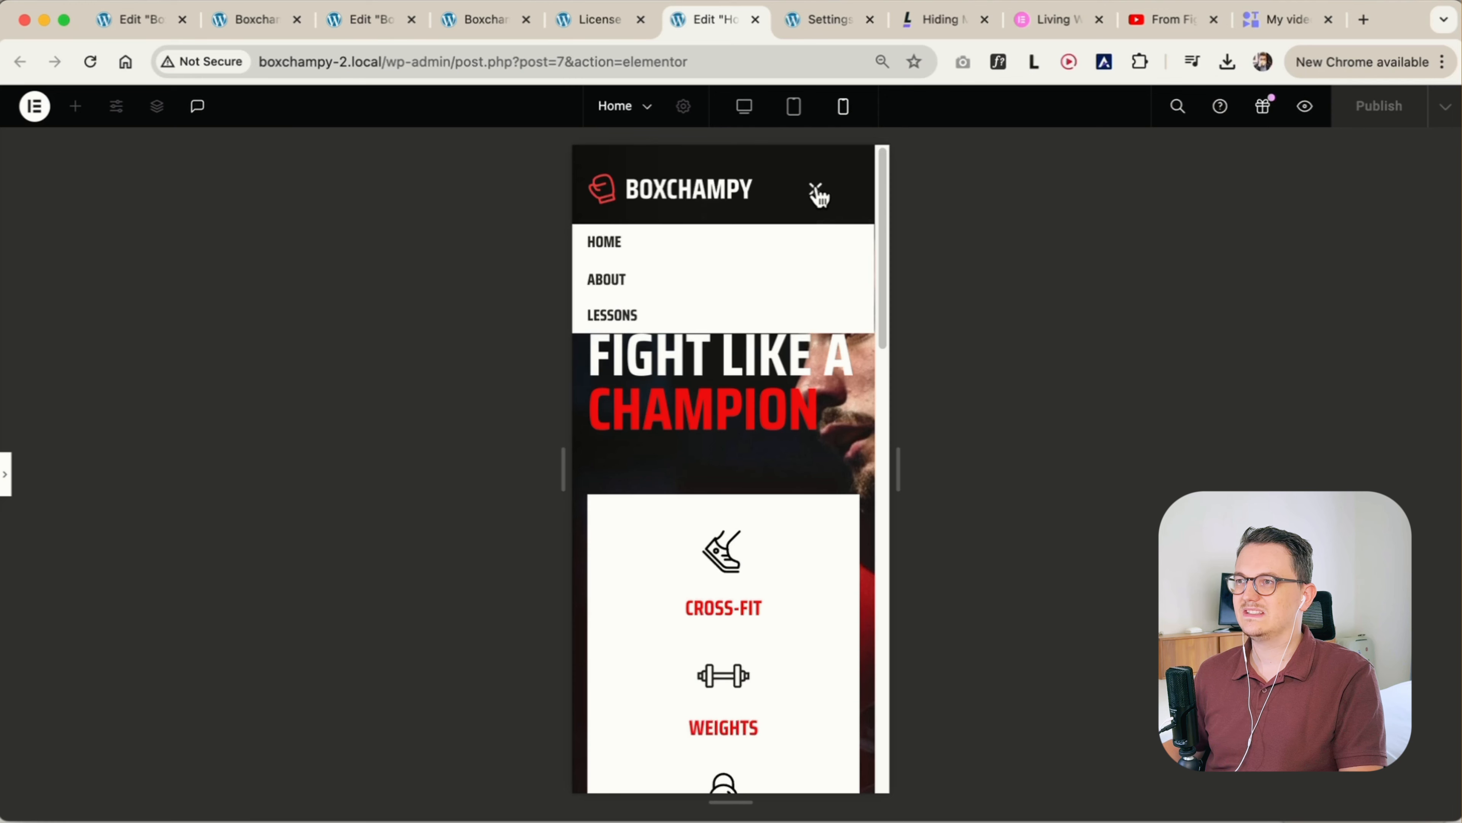
pyautogui.click(818, 194)
pyautogui.click(817, 194)
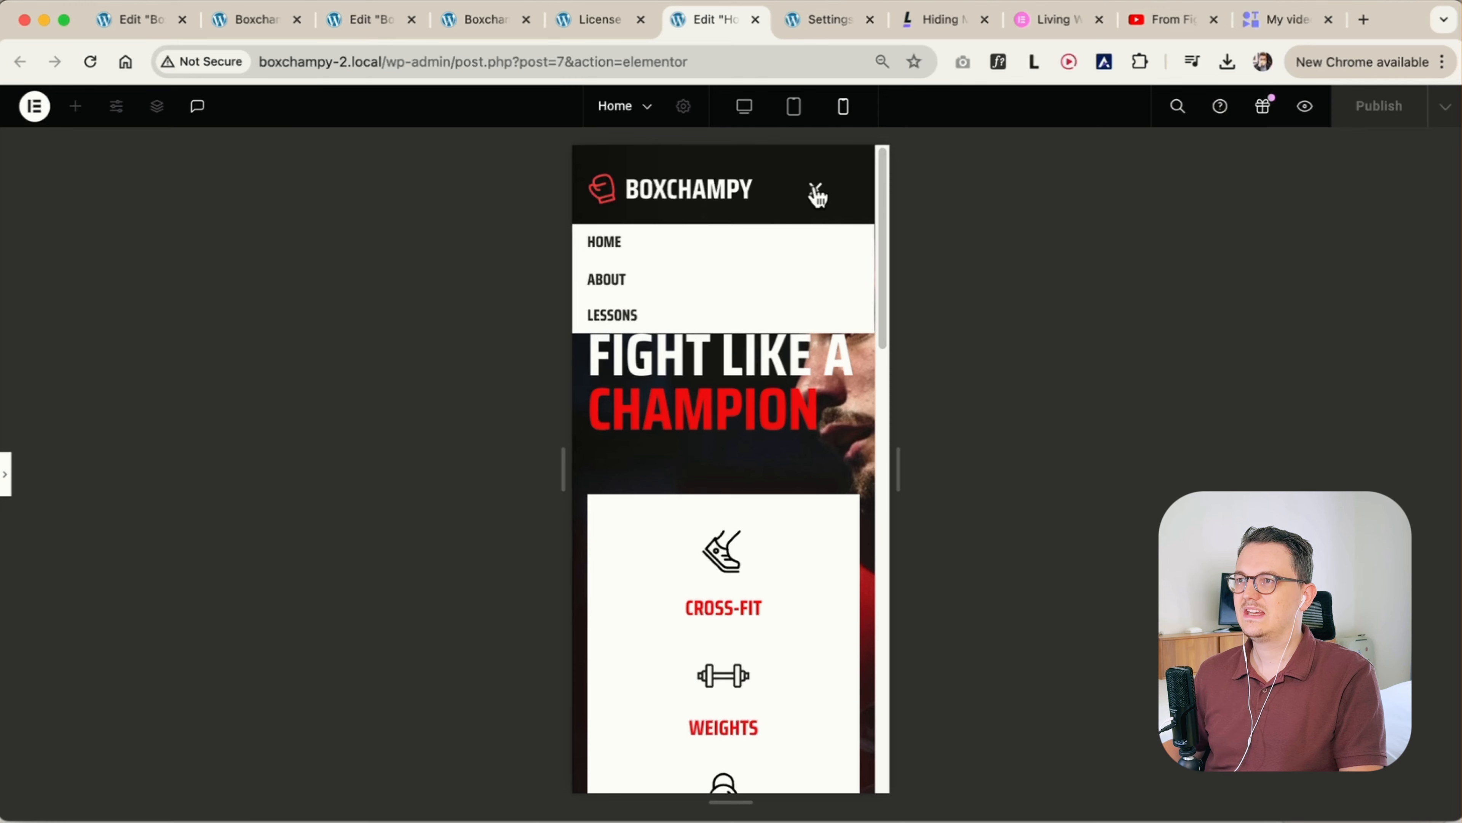
pyautogui.click(6, 490)
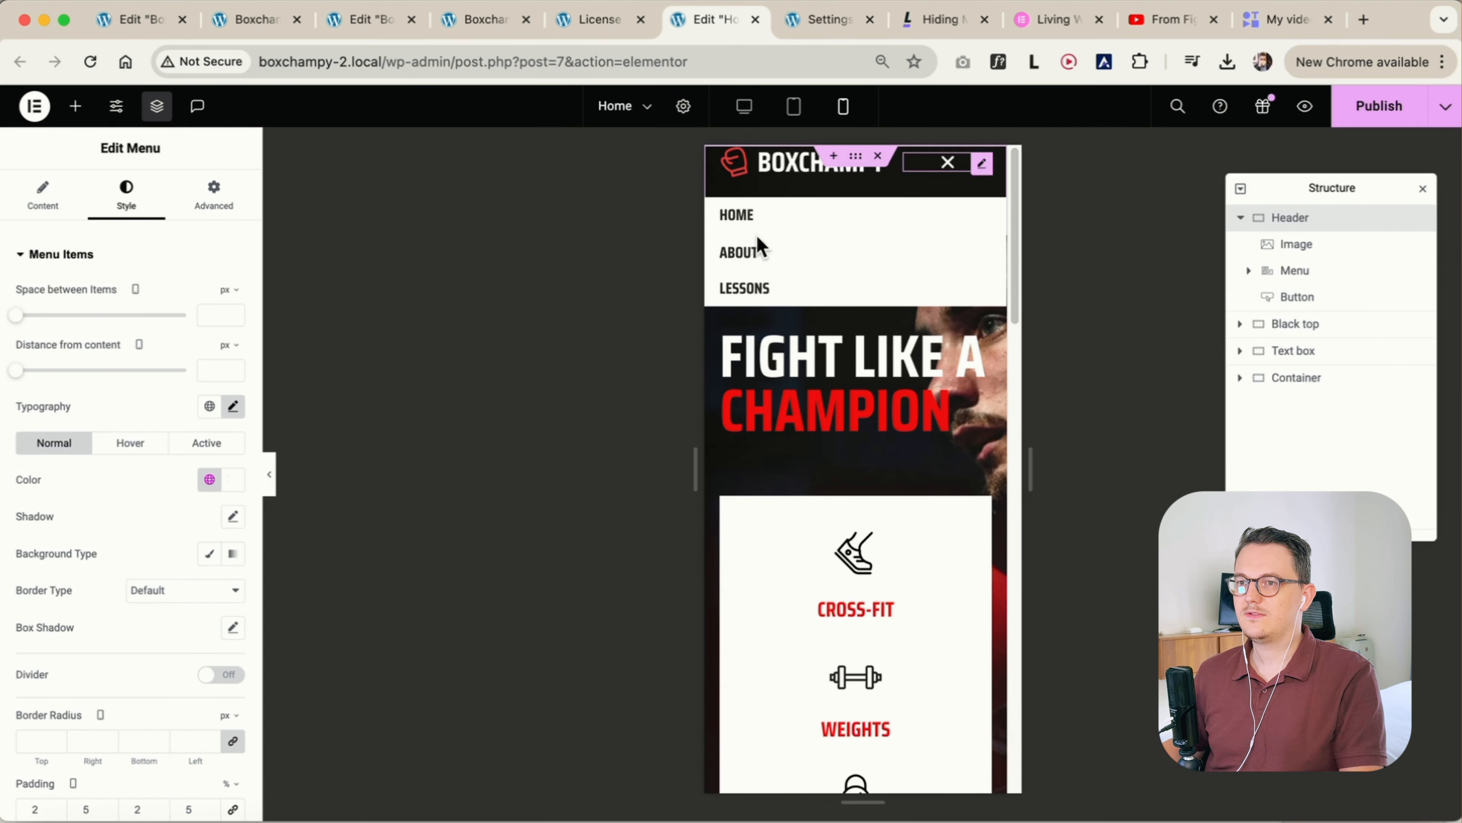
# Align the header menu's toggle icon to the end for both the mobile and tablet views
pyautogui.click(43, 199)
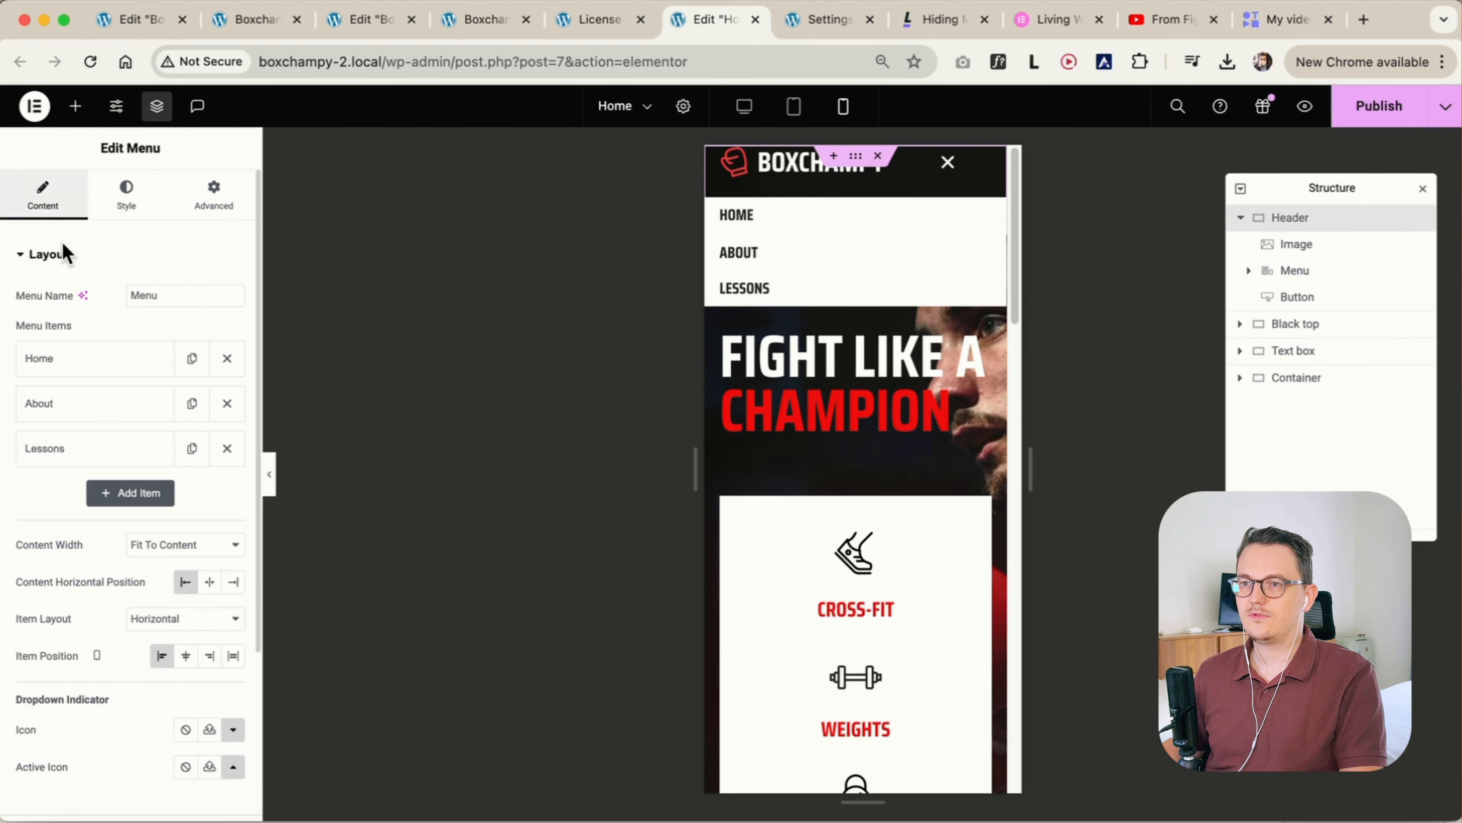
pyautogui.click(206, 658)
pyautogui.click(162, 657)
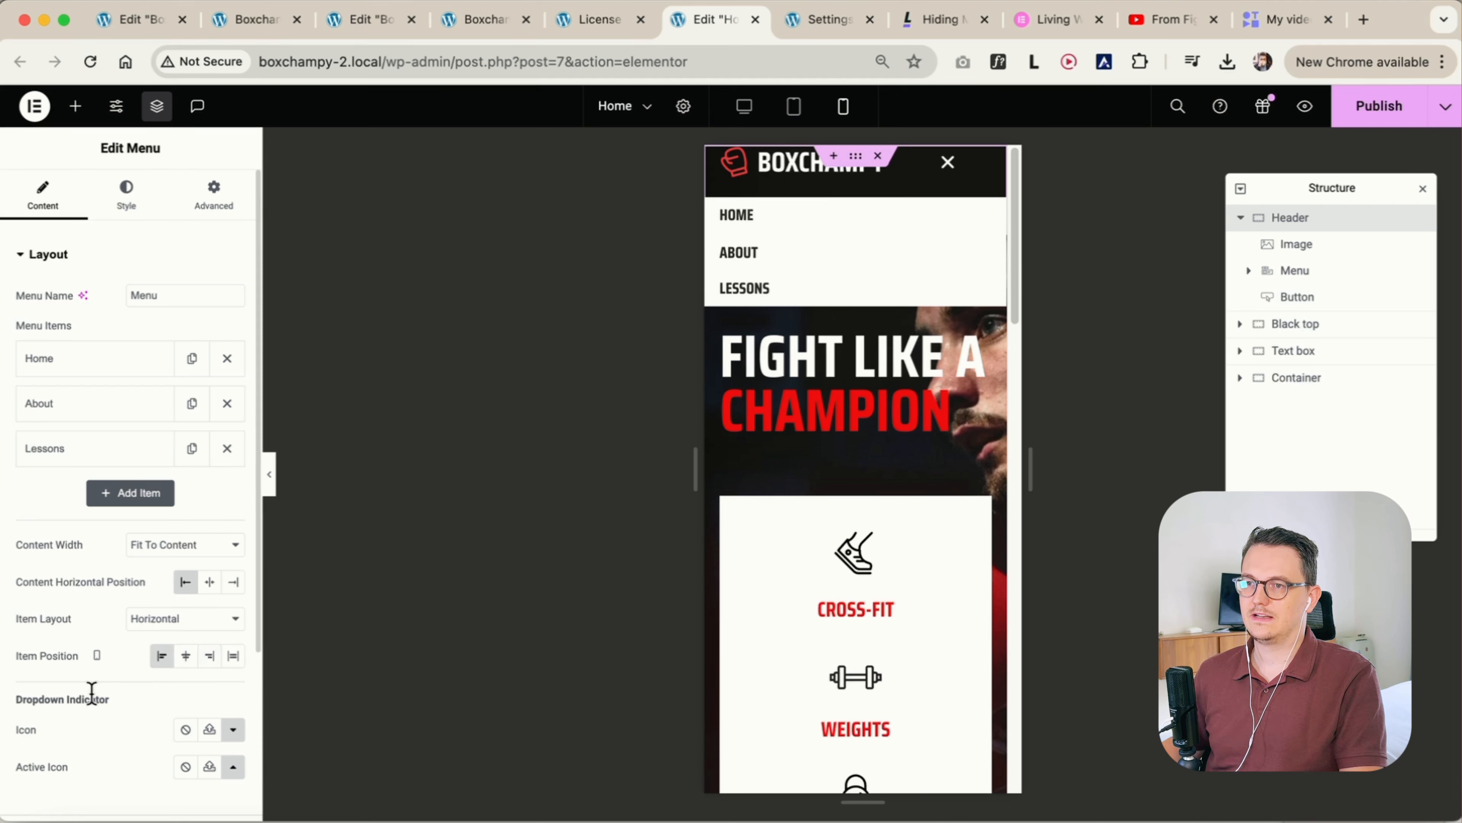
pyautogui.scroll(-5, 91, 691)
pyautogui.click(88, 654)
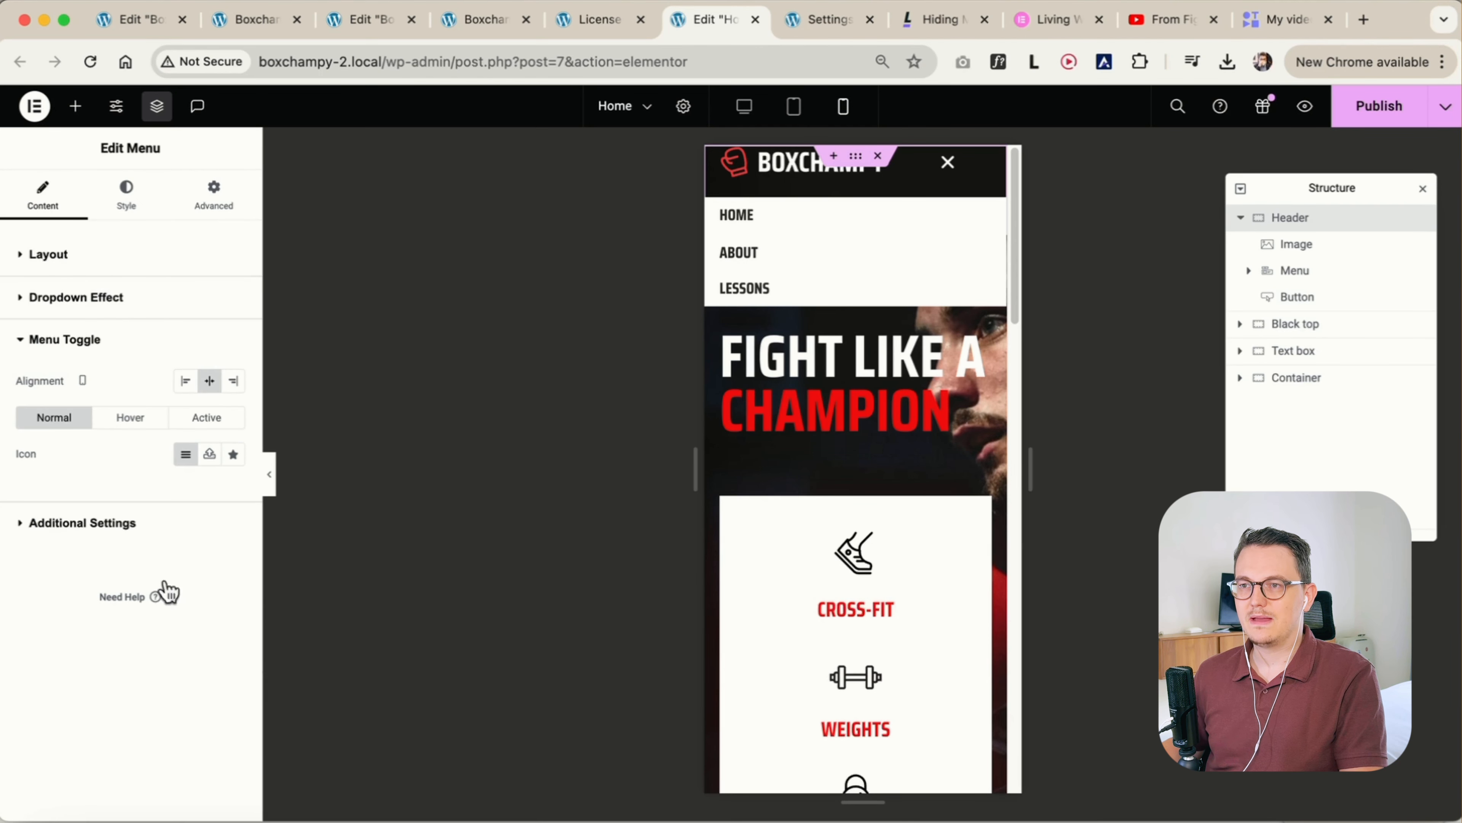
pyautogui.click(233, 382)
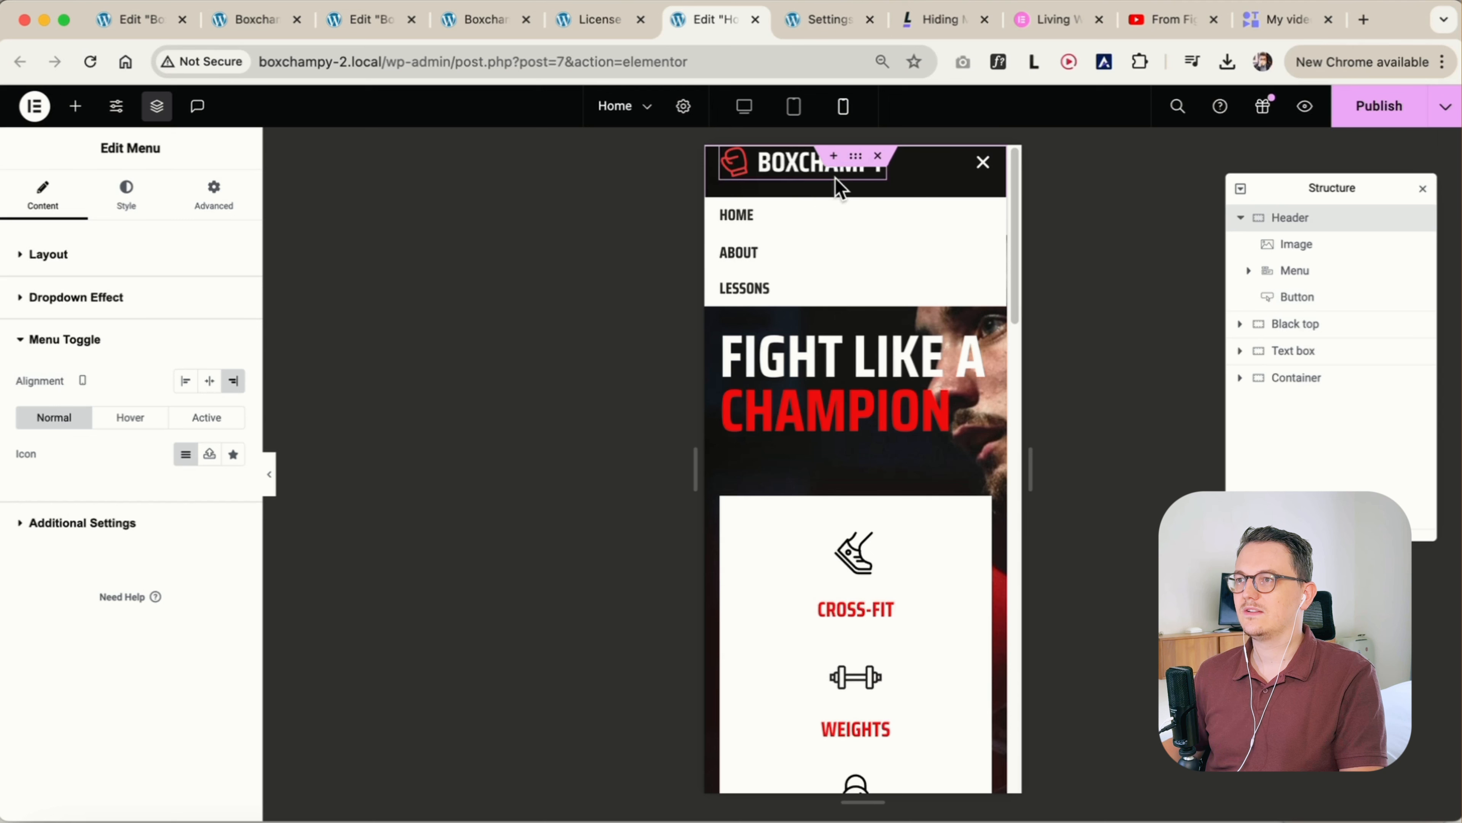
pyautogui.click(269, 474)
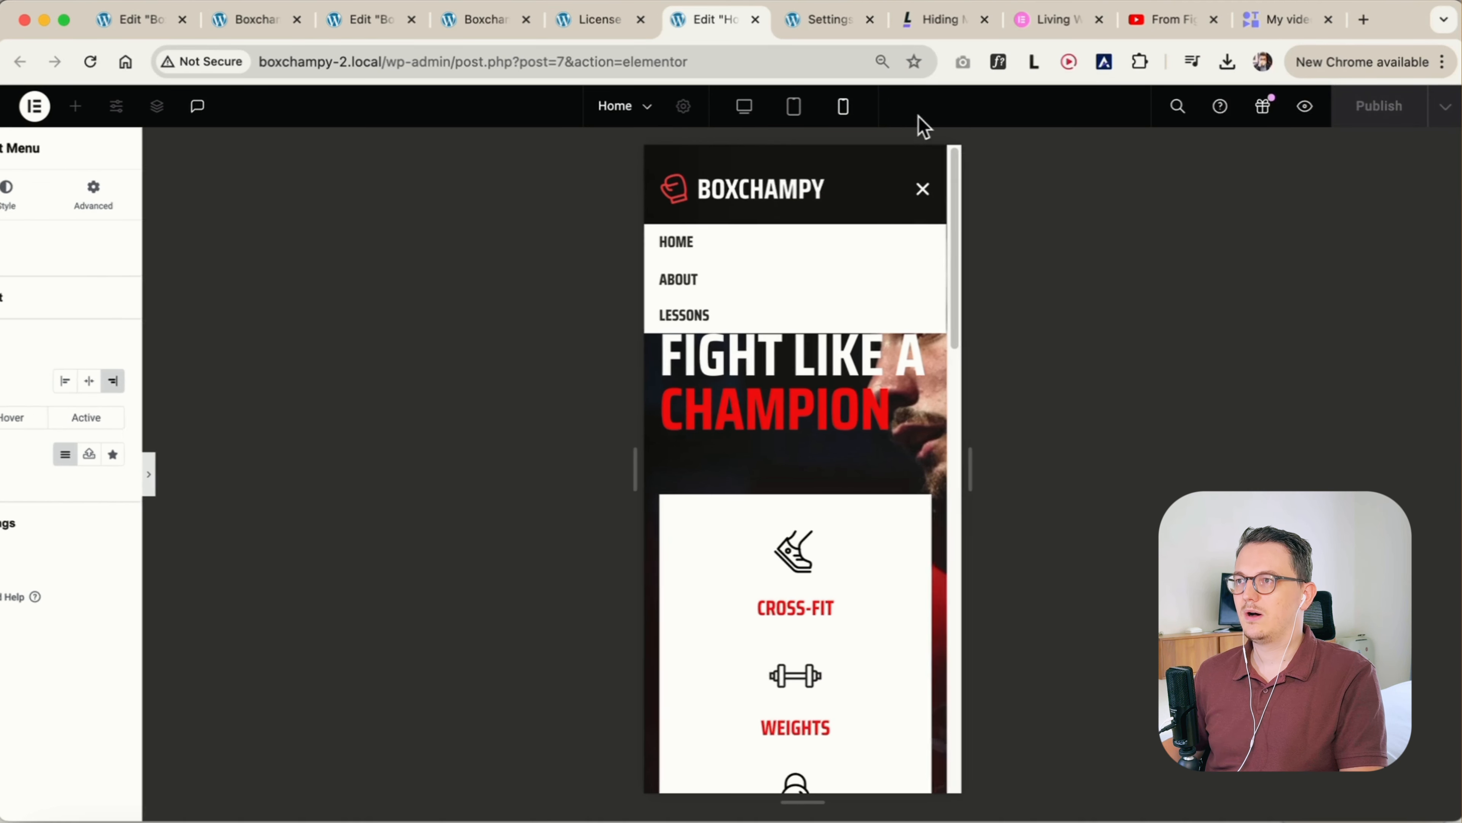
pyautogui.click(6, 473)
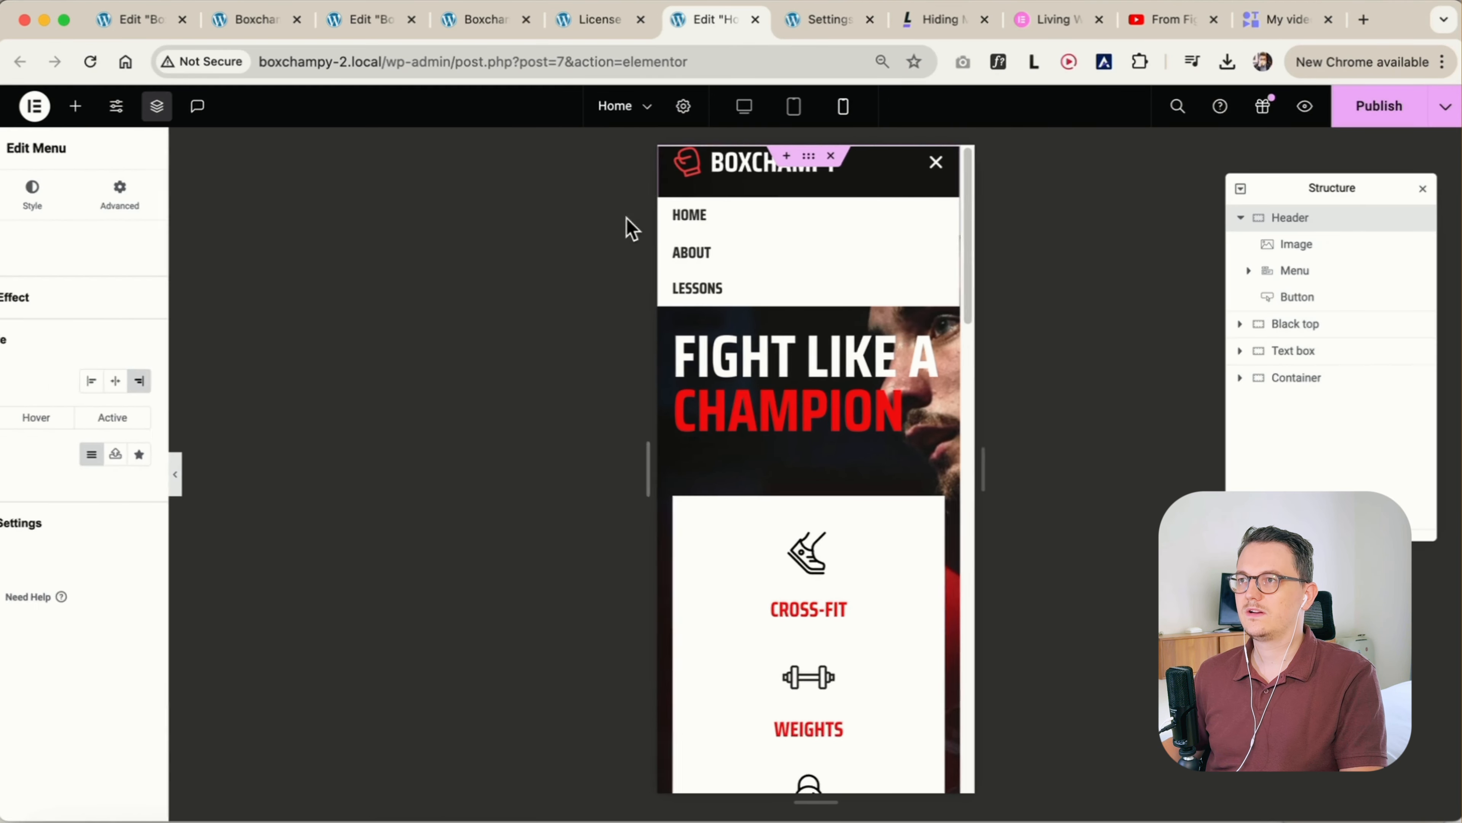
pyautogui.click(794, 110)
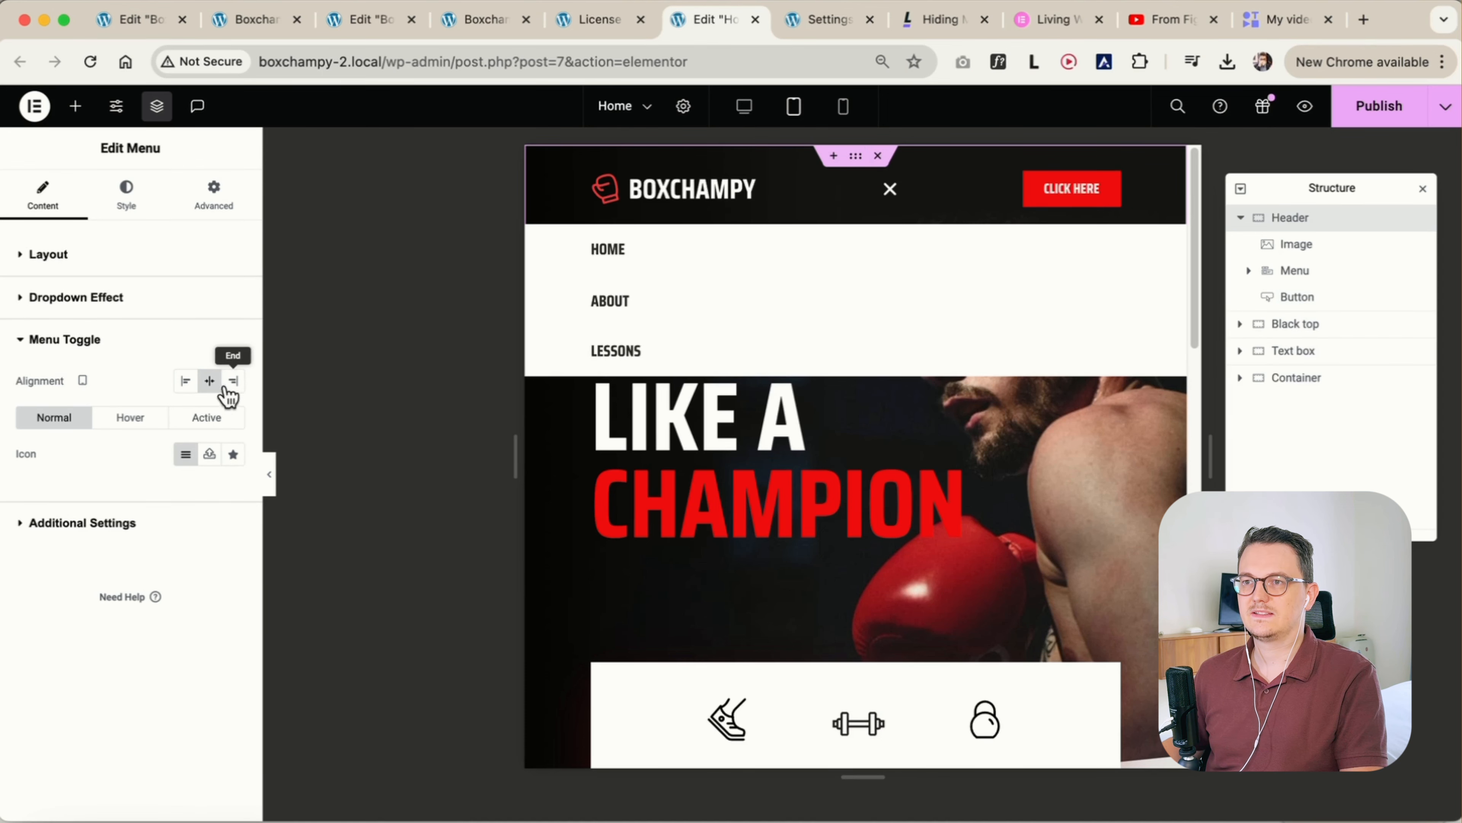
pyautogui.click(235, 381)
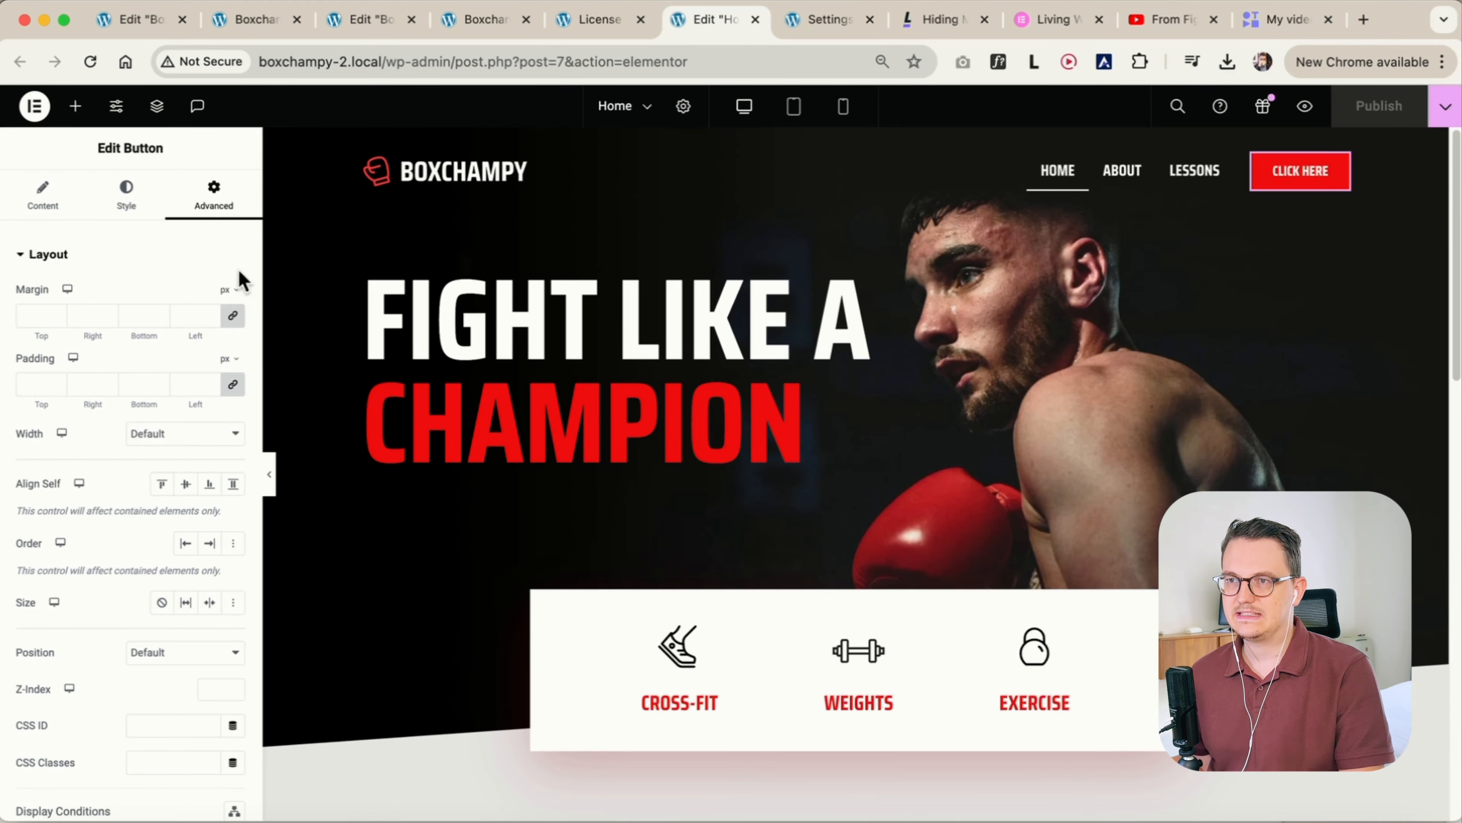
# Change the header button's text to "Sign up"
pyautogui.click(86, 214)
pyautogui.moveTo(174, 333); pyautogui.dragTo(131, 333)
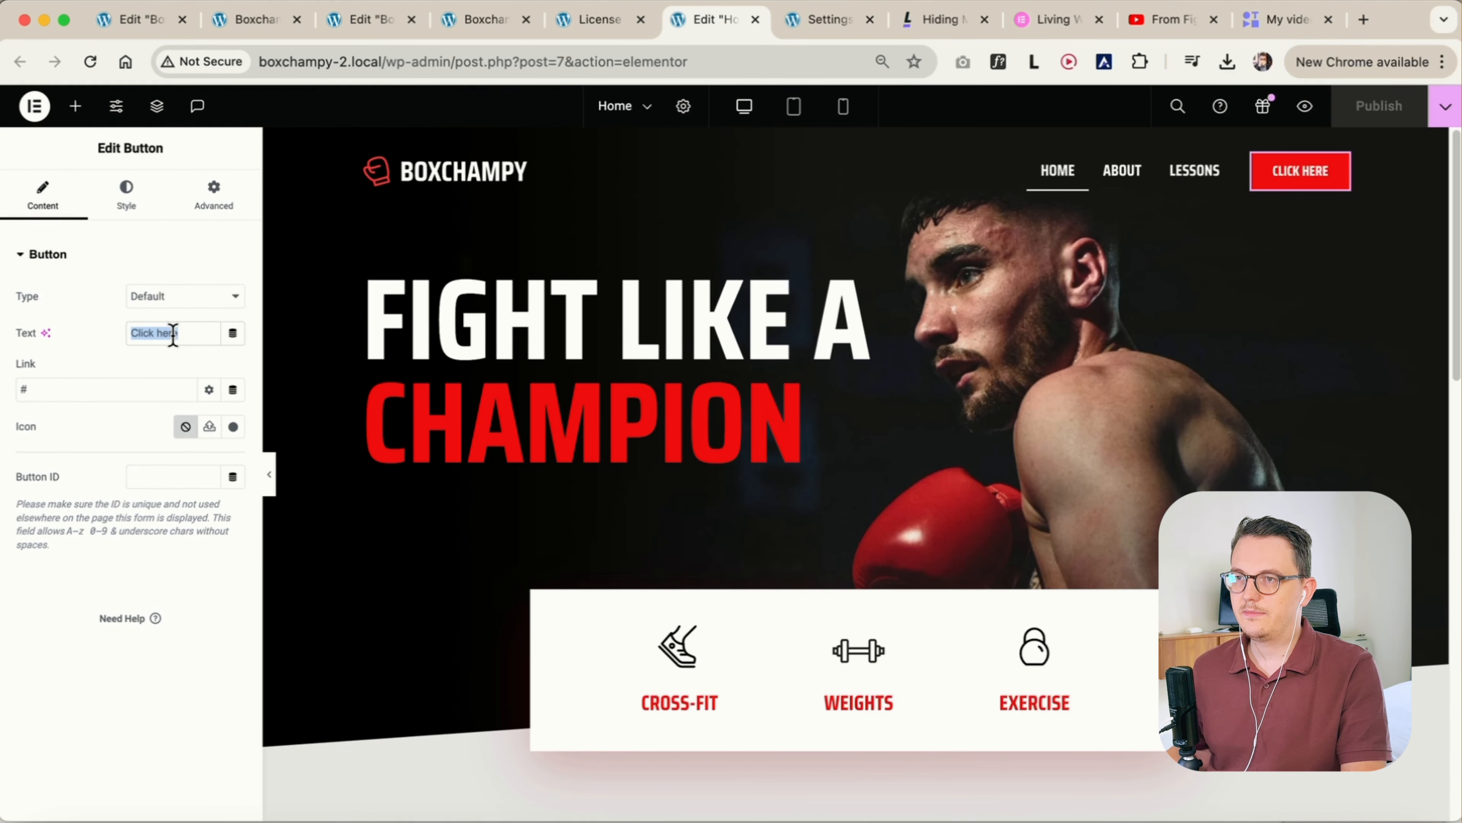
pyautogui.write('Sign up')
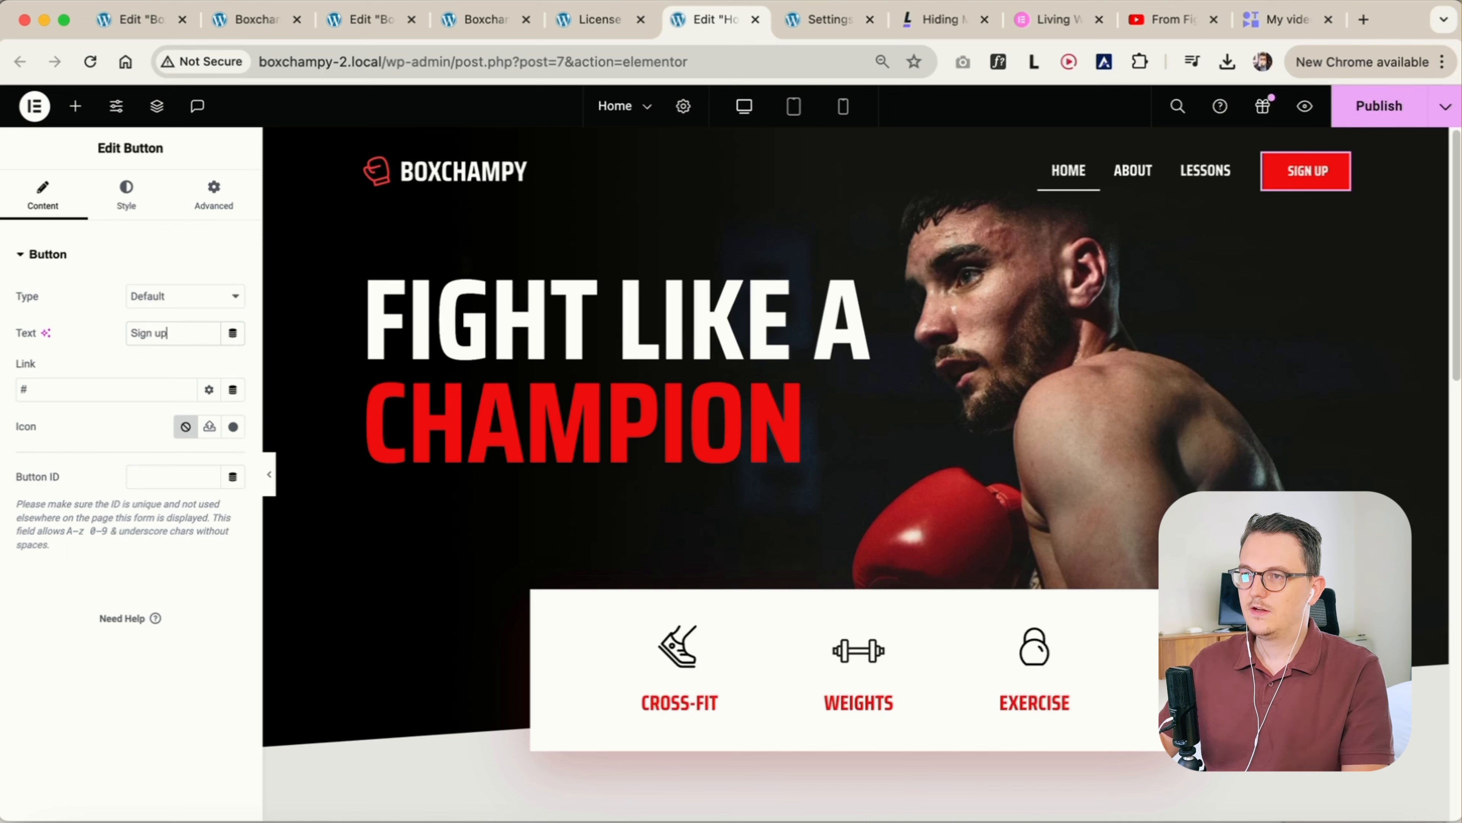
# Compare the header menu and the Sign up button across the mobile, tablet and desktop views
pyautogui.click(844, 108)
pyautogui.click(975, 175)
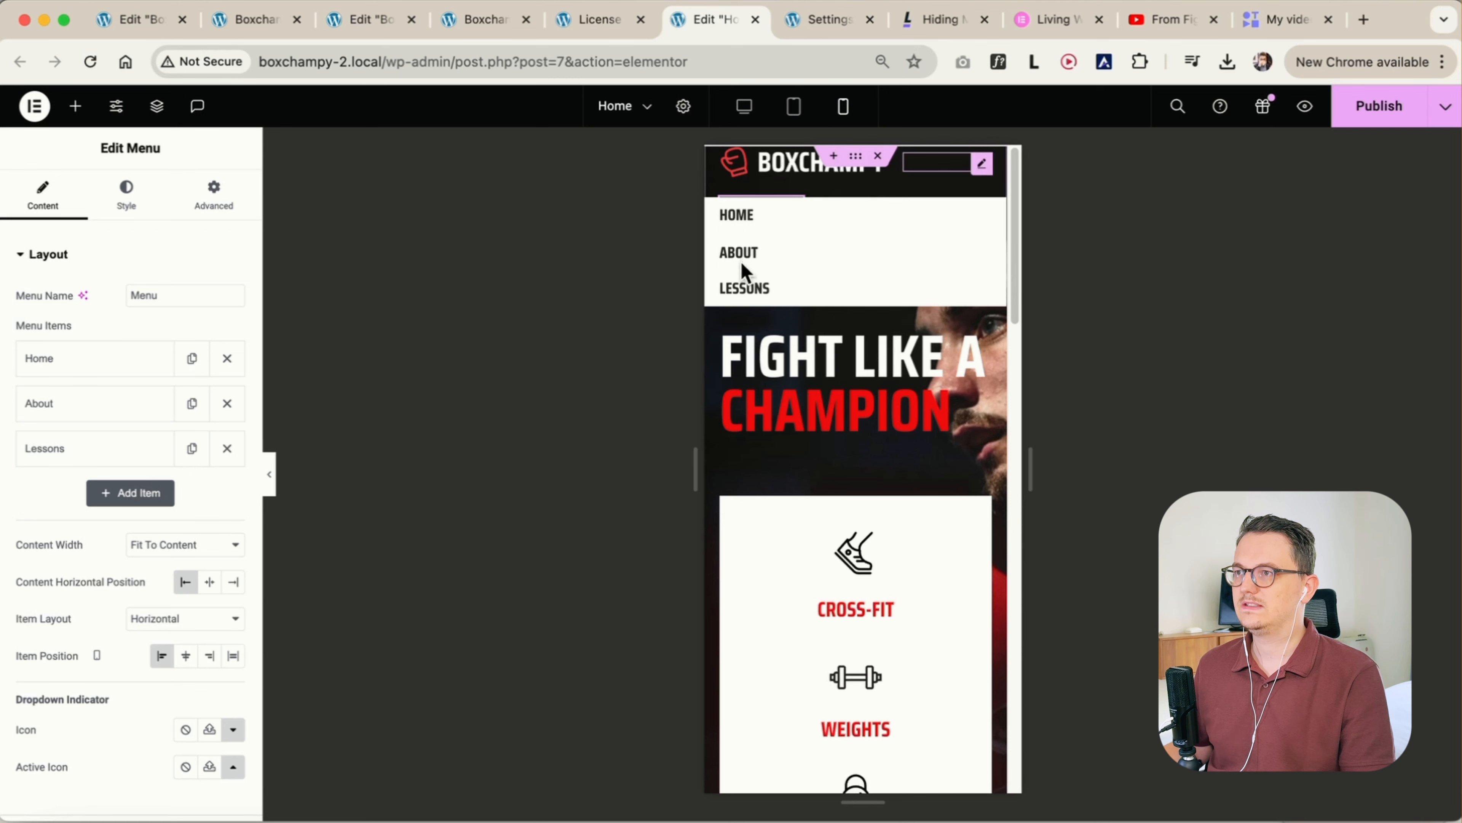
pyautogui.click(794, 108)
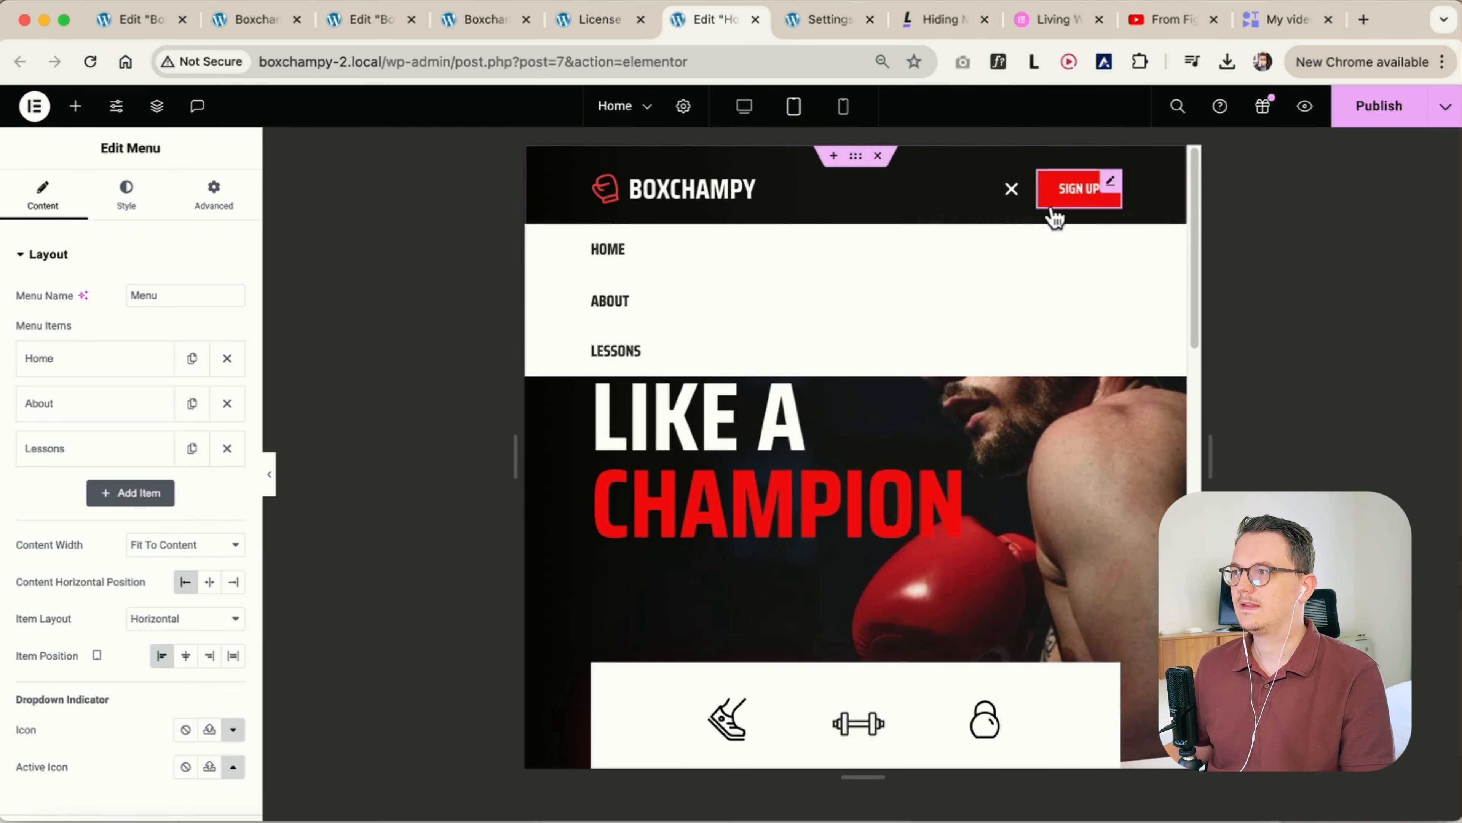
pyautogui.click(1055, 214)
pyautogui.click(844, 106)
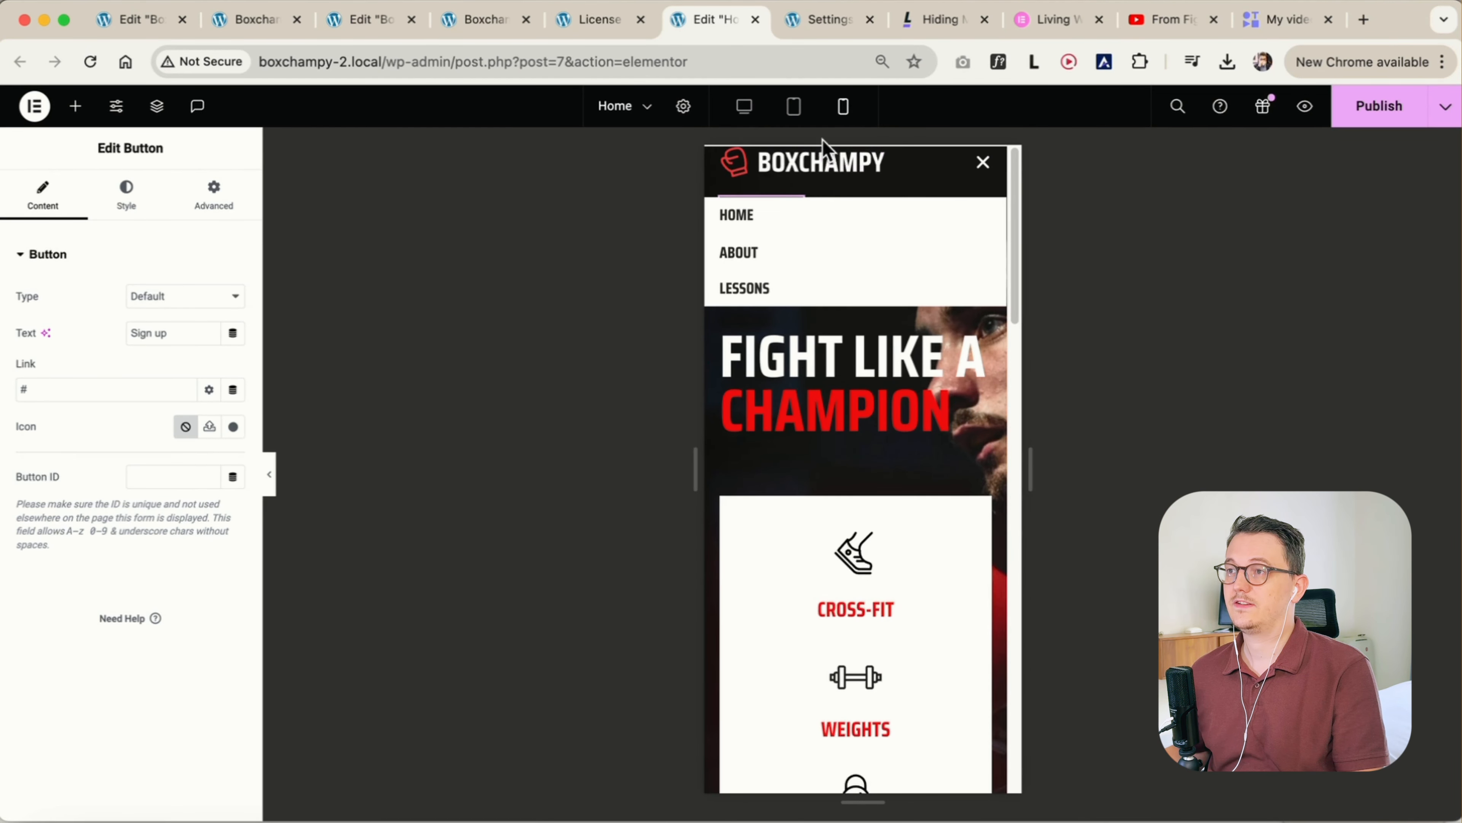
pyautogui.click(747, 109)
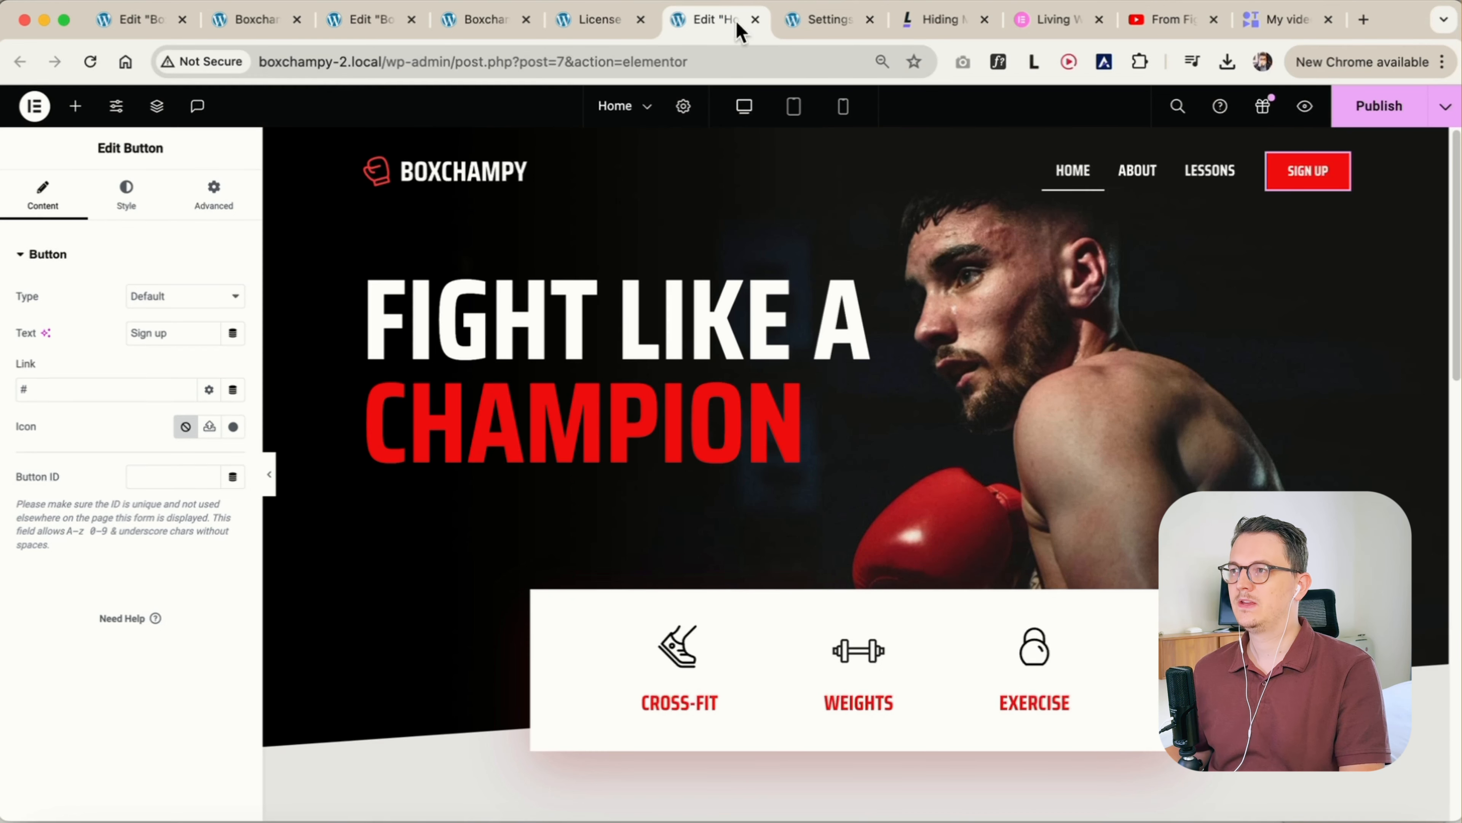
# Add a fourth item titled "Sign up" to the header menu and open its CSS ID for editing
pyautogui.click(1243, 180)
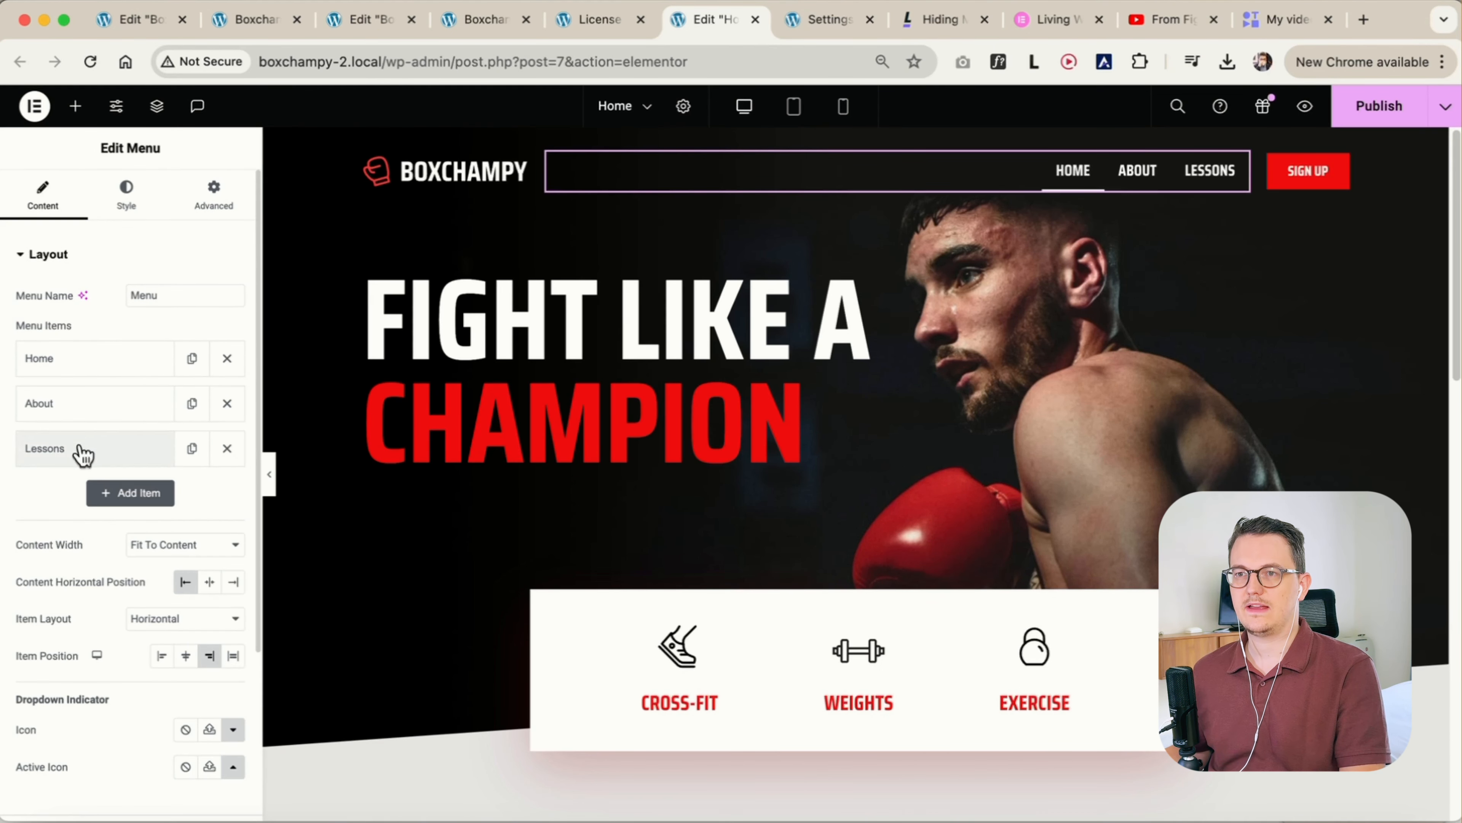
pyautogui.click(130, 493)
pyautogui.tripleClick(83, 550)
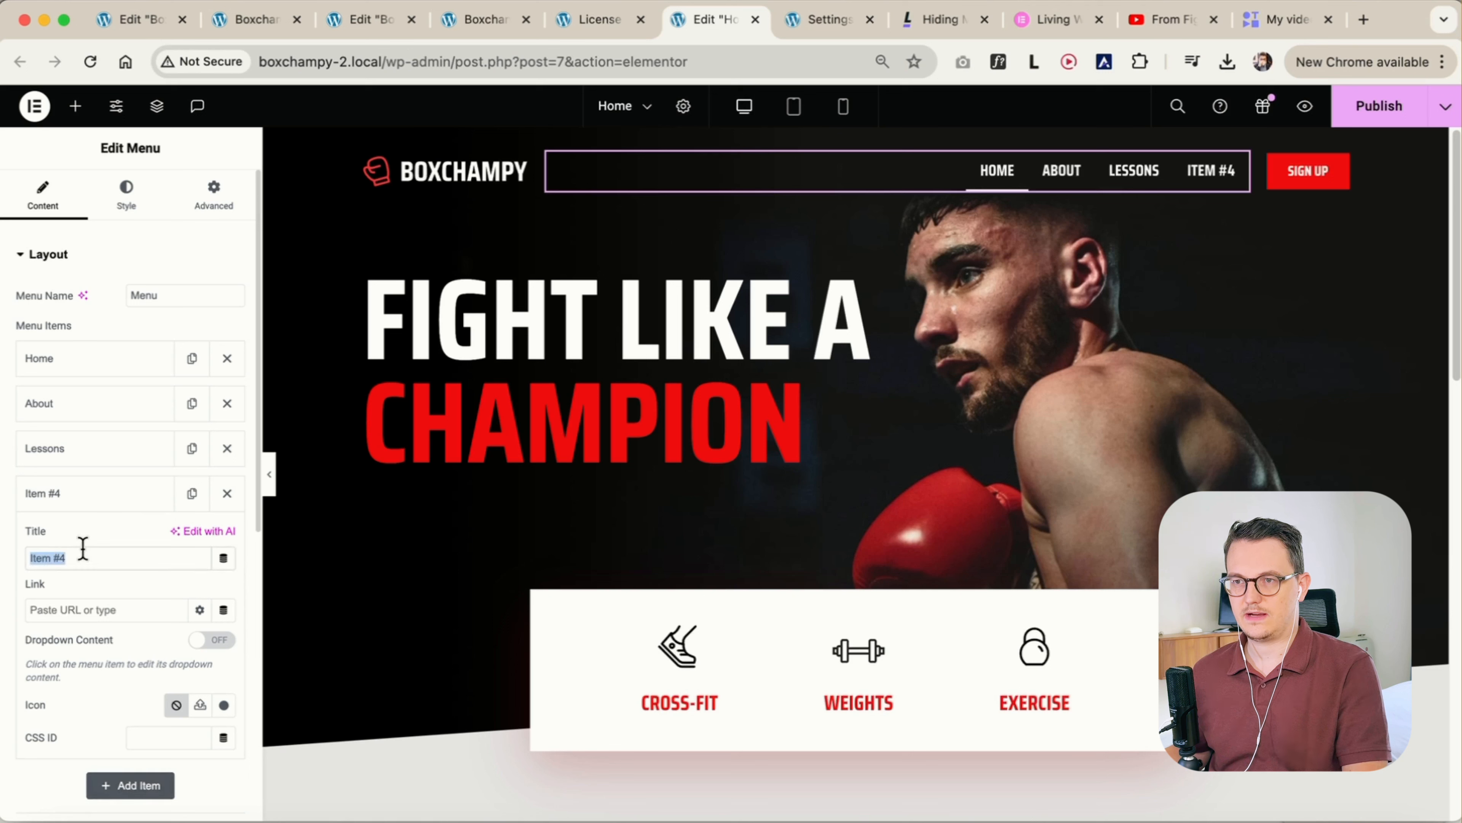
pyautogui.write('Sign up')
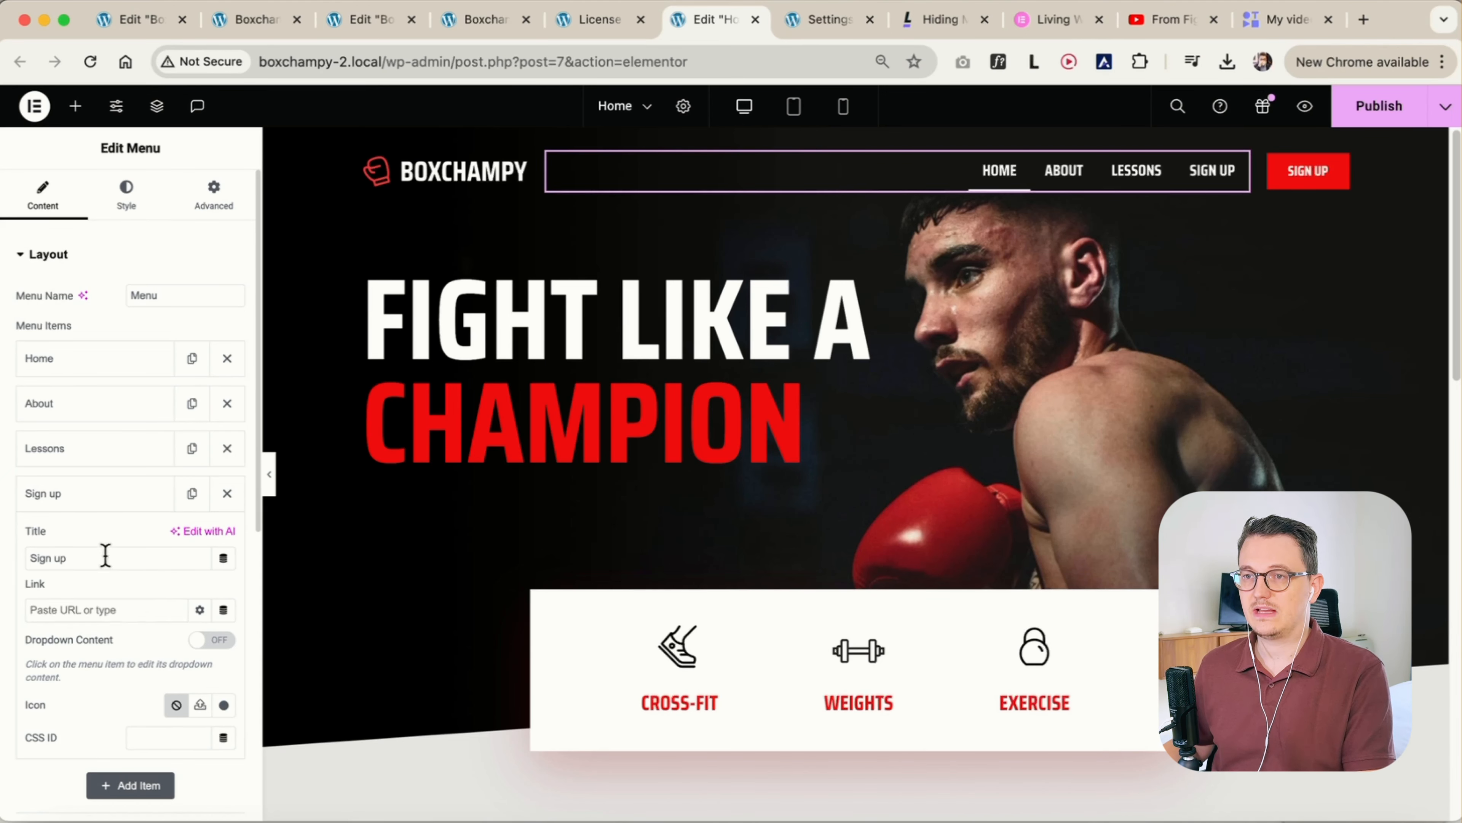
pyautogui.click(101, 501)
pyautogui.click(97, 501)
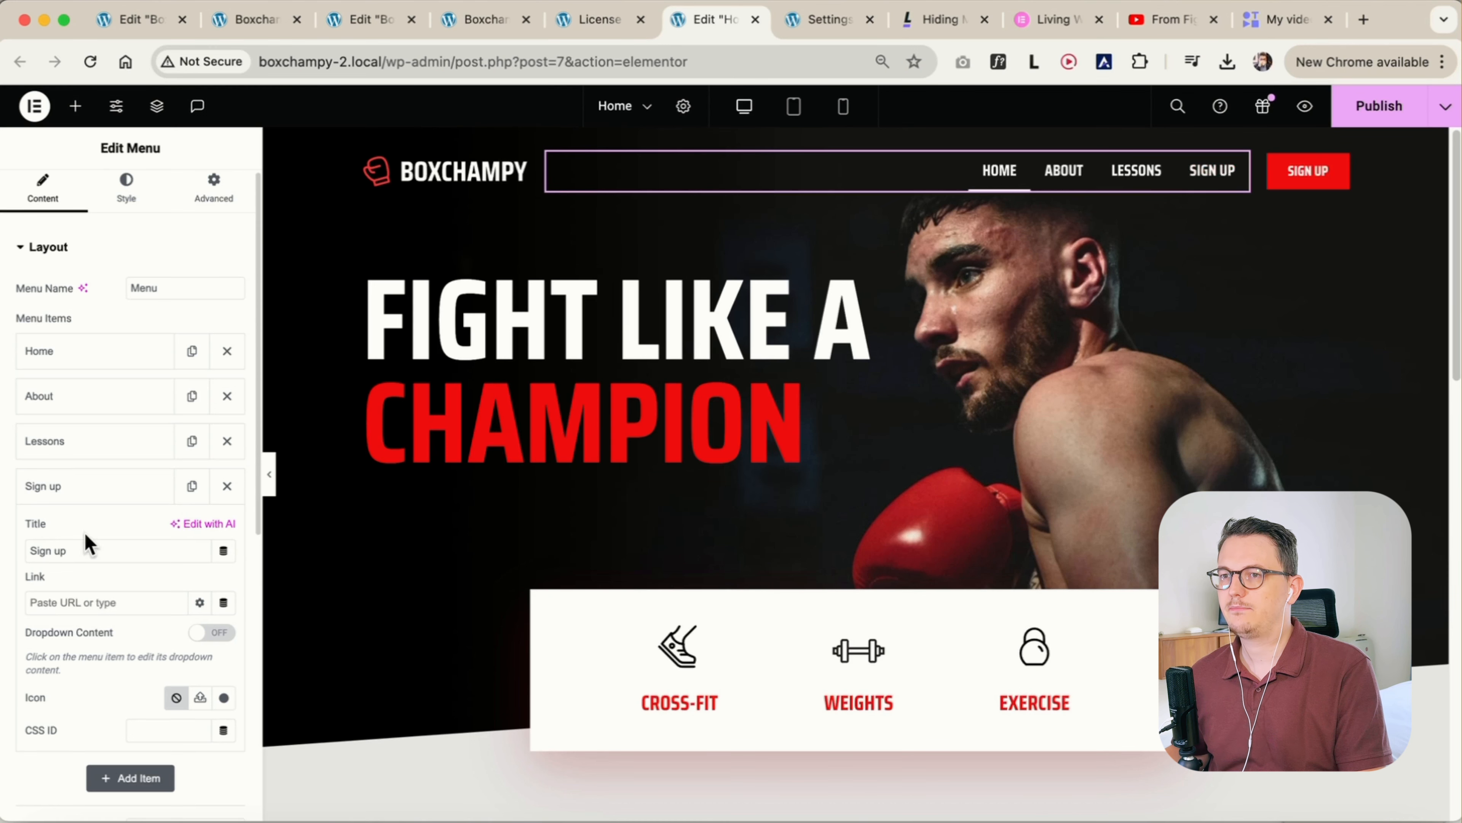
pyautogui.scroll(-2, 88, 536)
pyautogui.scroll(-1, 84, 529)
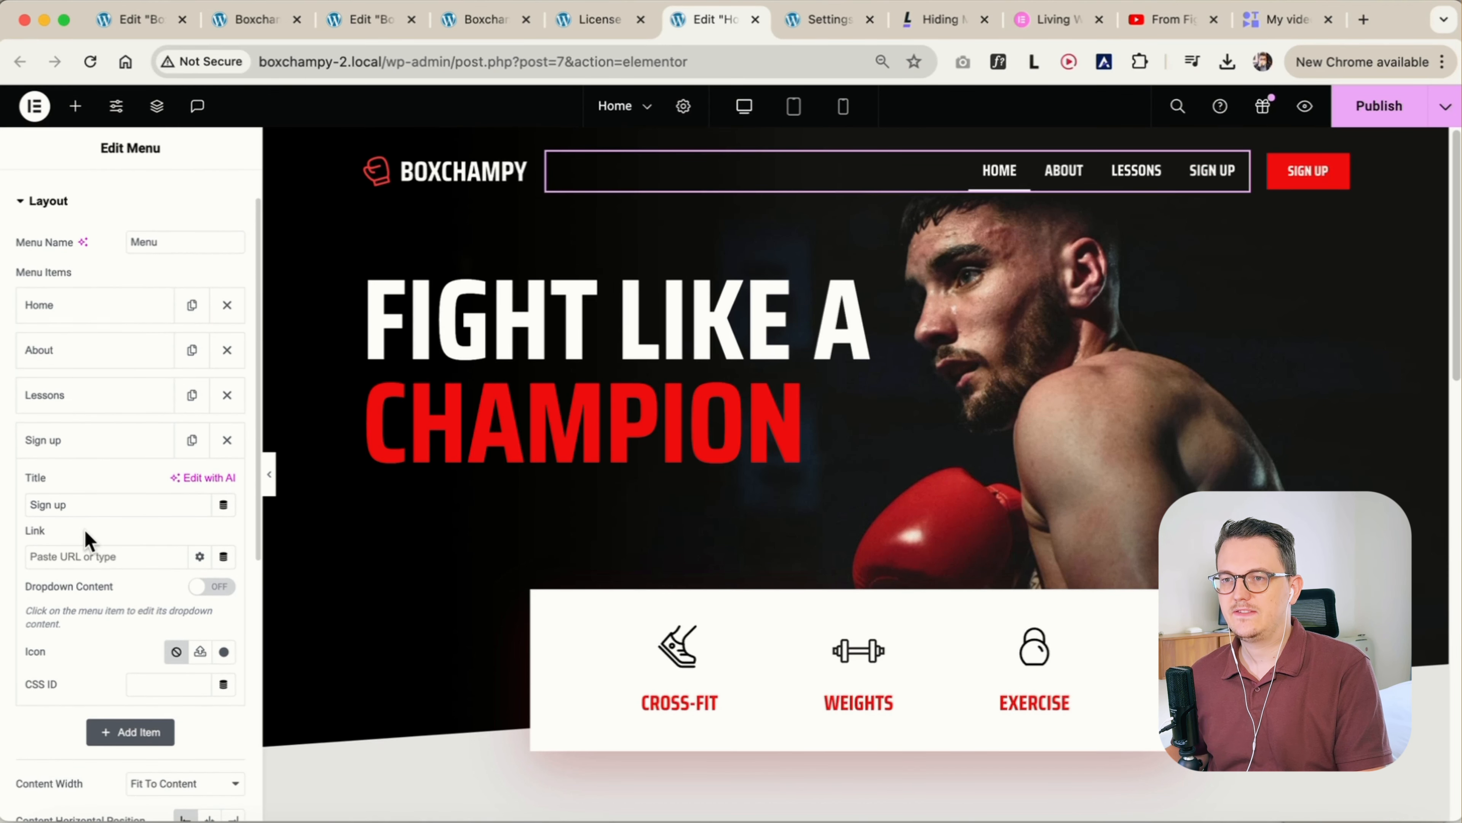
pyautogui.click(148, 687)
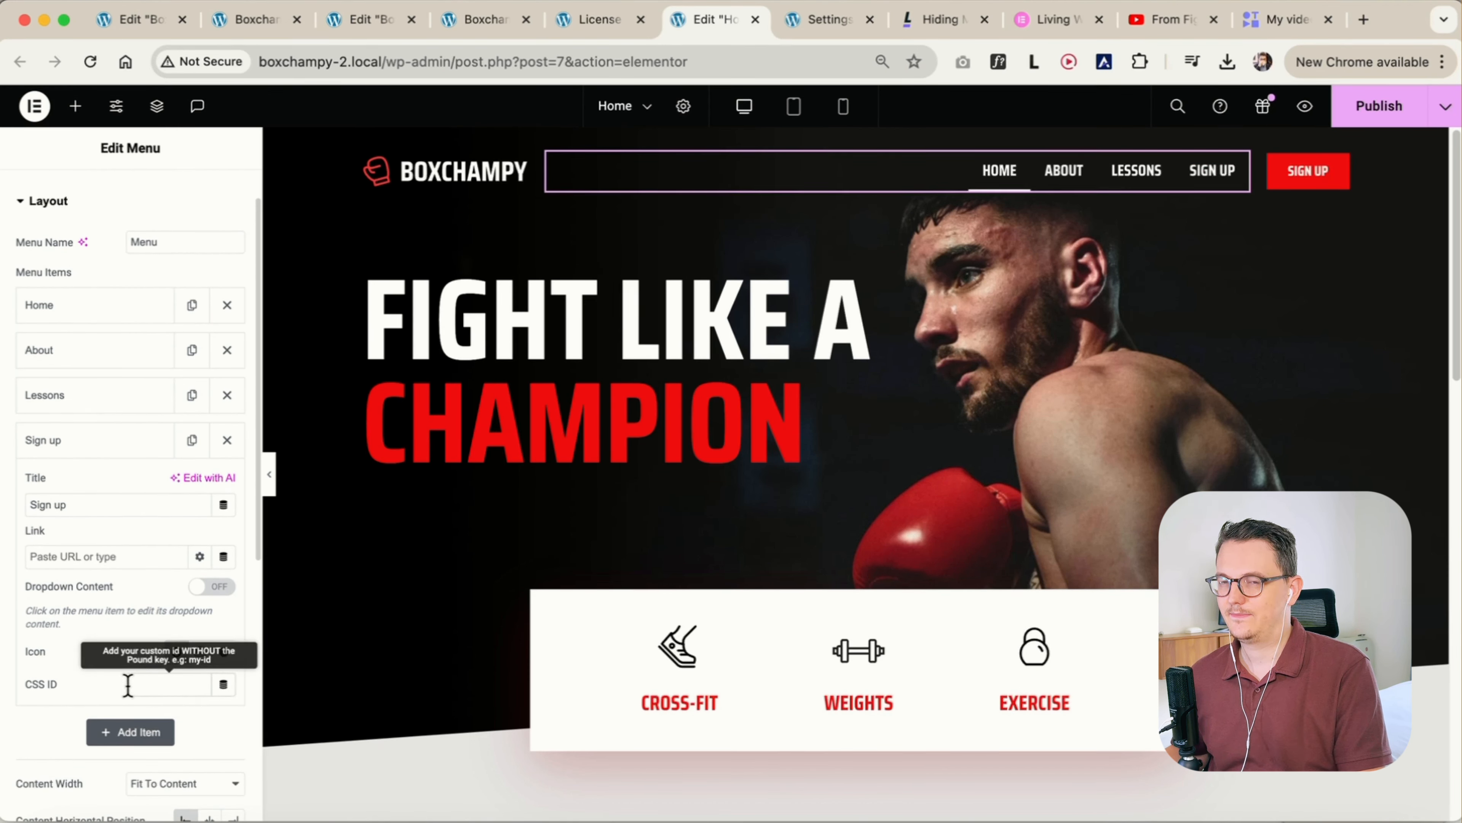
# Switch to the Living With Pixels resource page and examine the menu-item hiding CSS snippets for the Elementor and WordPress menu widgets
pyautogui.click(933, 23)
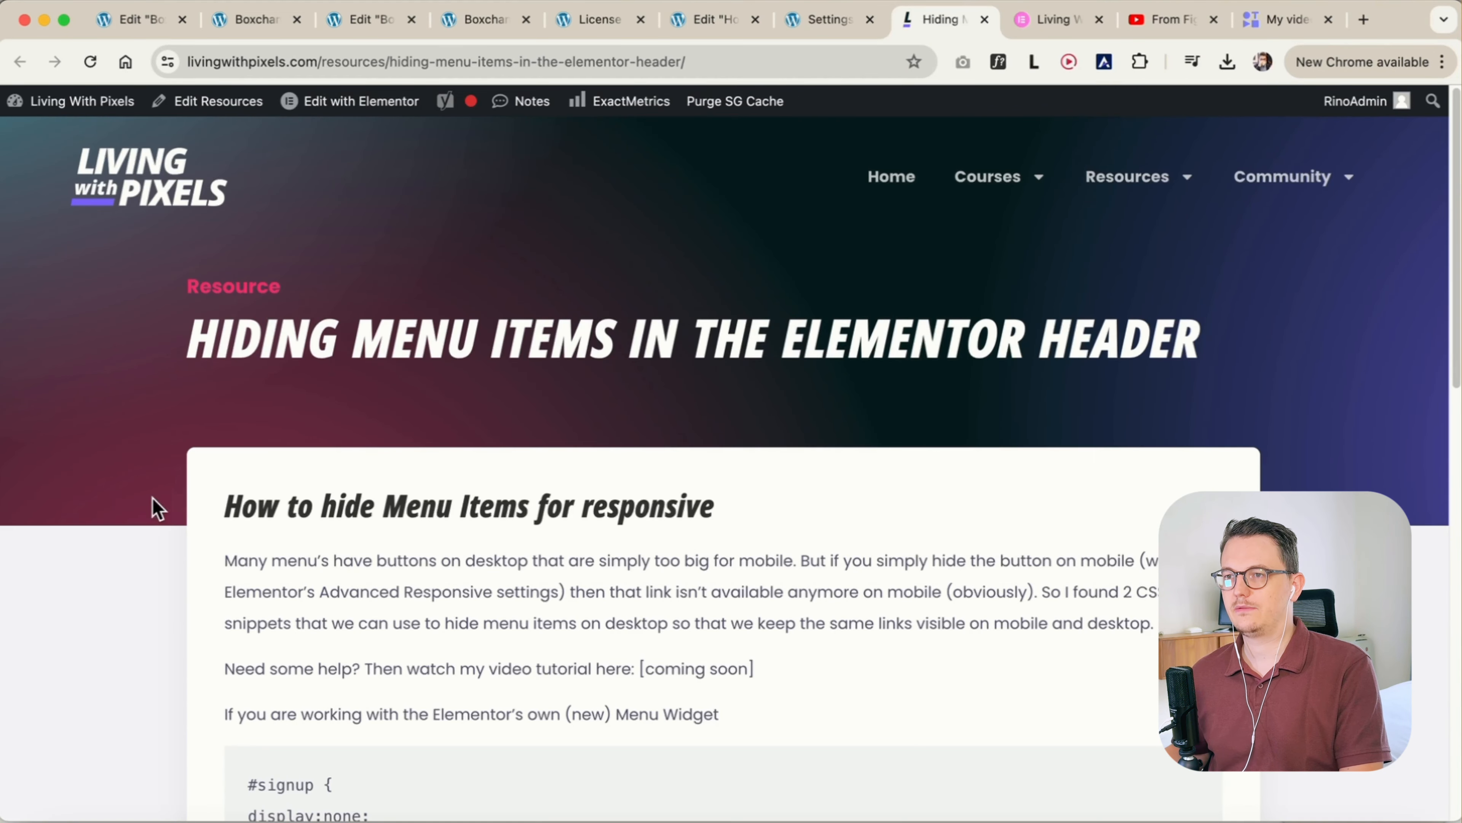
pyautogui.scroll(-5, 192, 491)
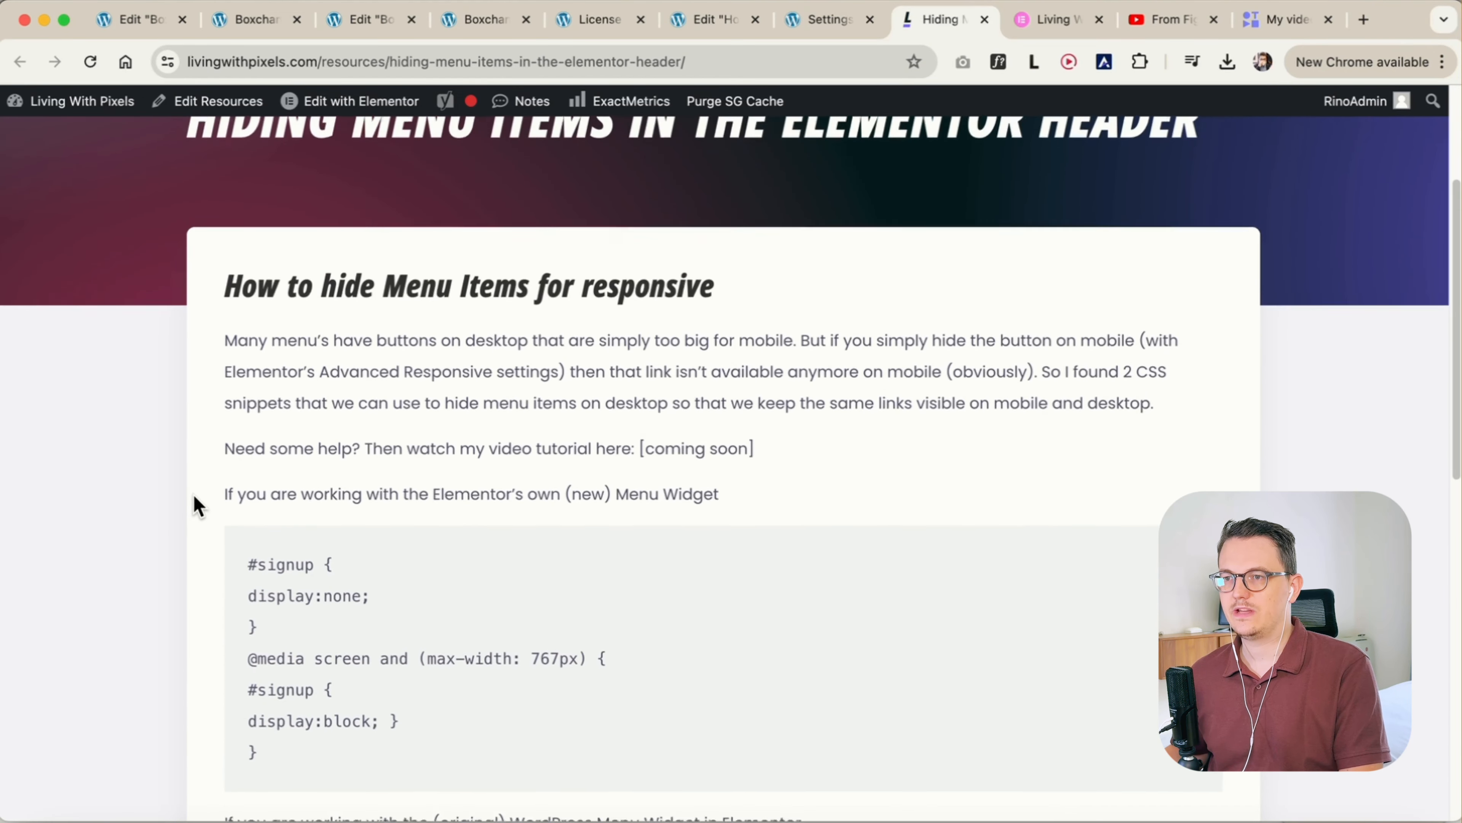
pyautogui.scroll(-2, 193, 495)
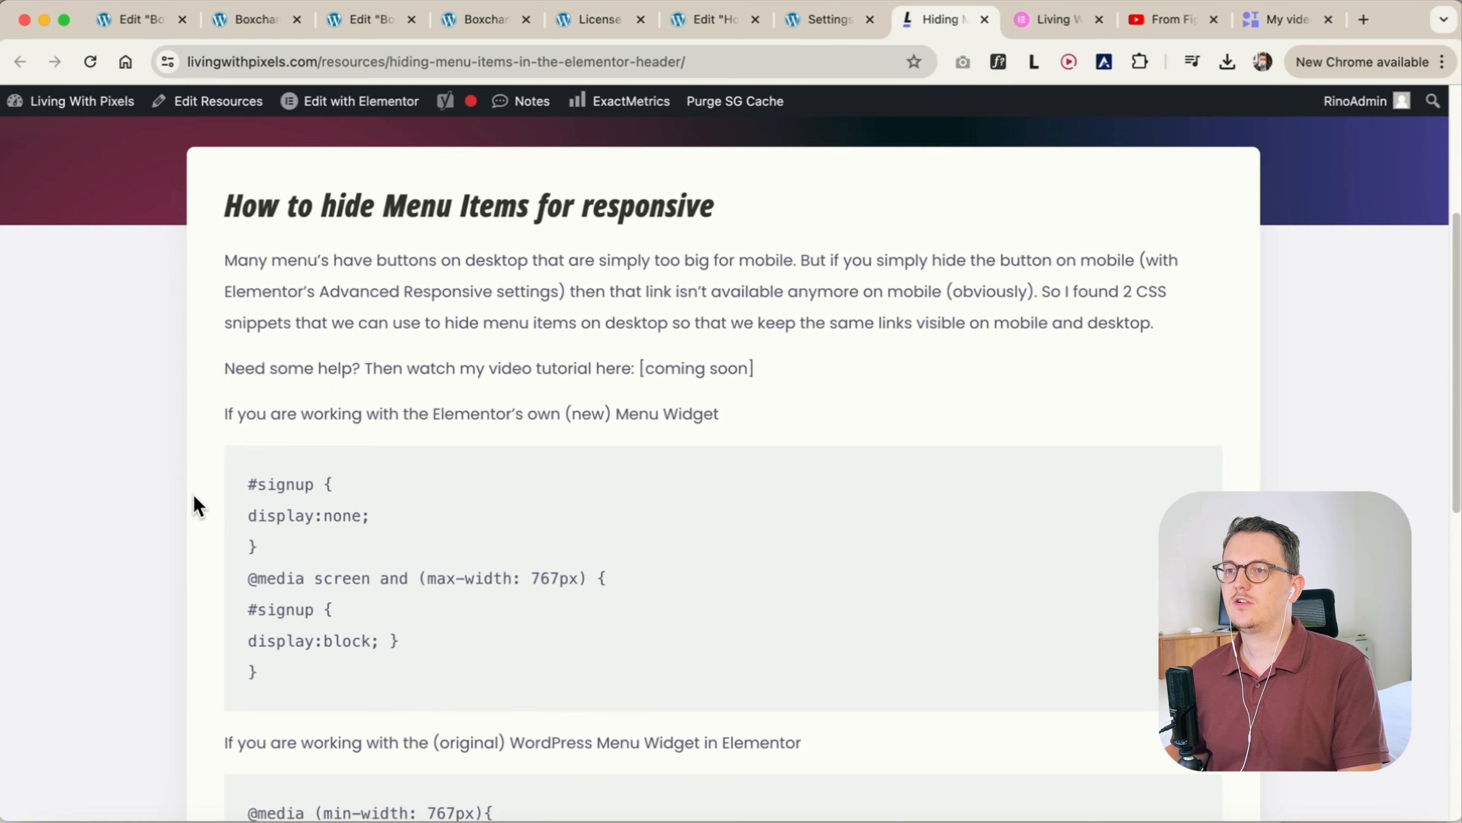
pyautogui.scroll(-4, 194, 496)
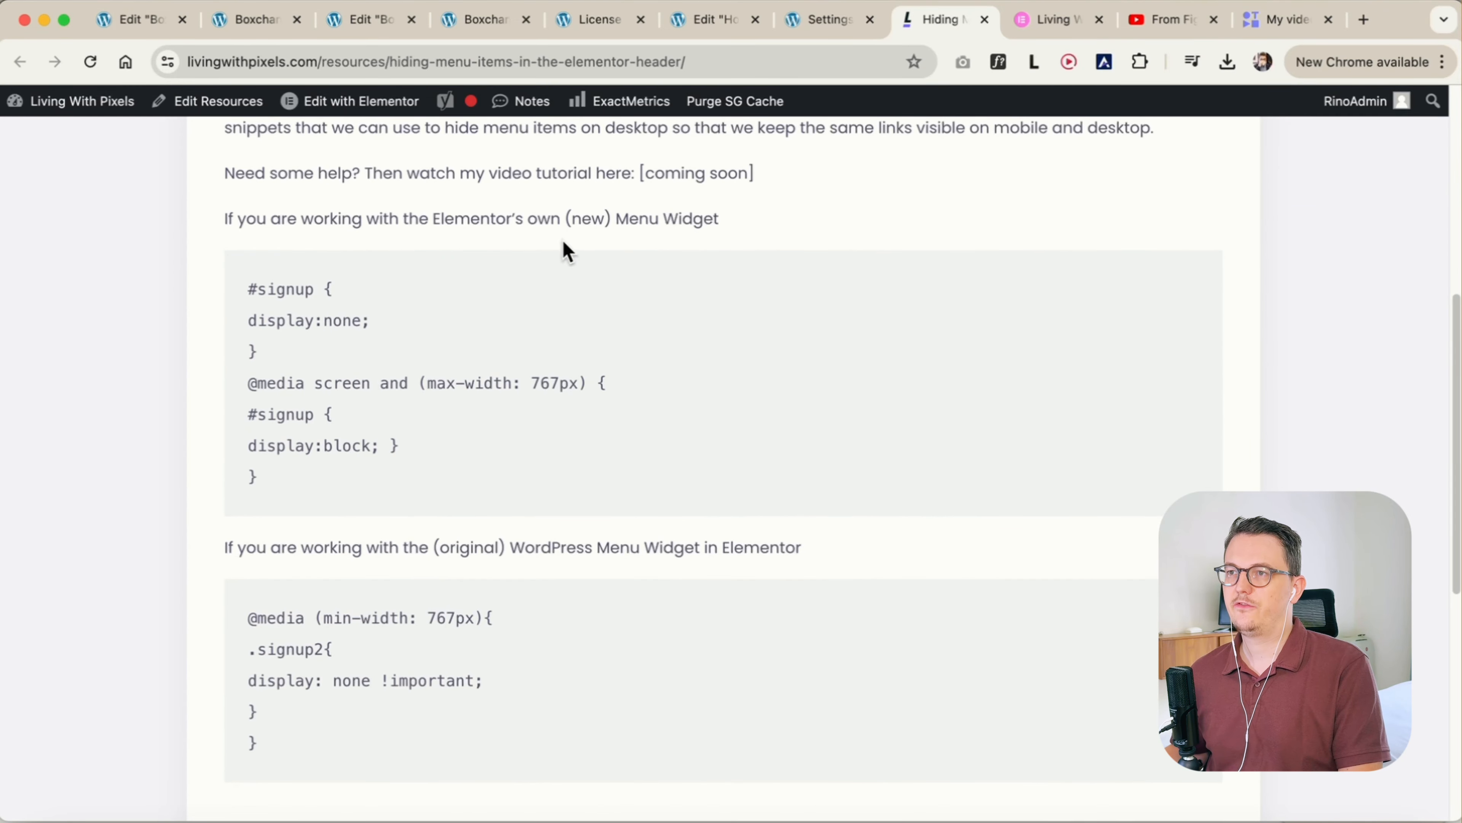
pyautogui.moveTo(432, 219); pyautogui.dragTo(763, 221)
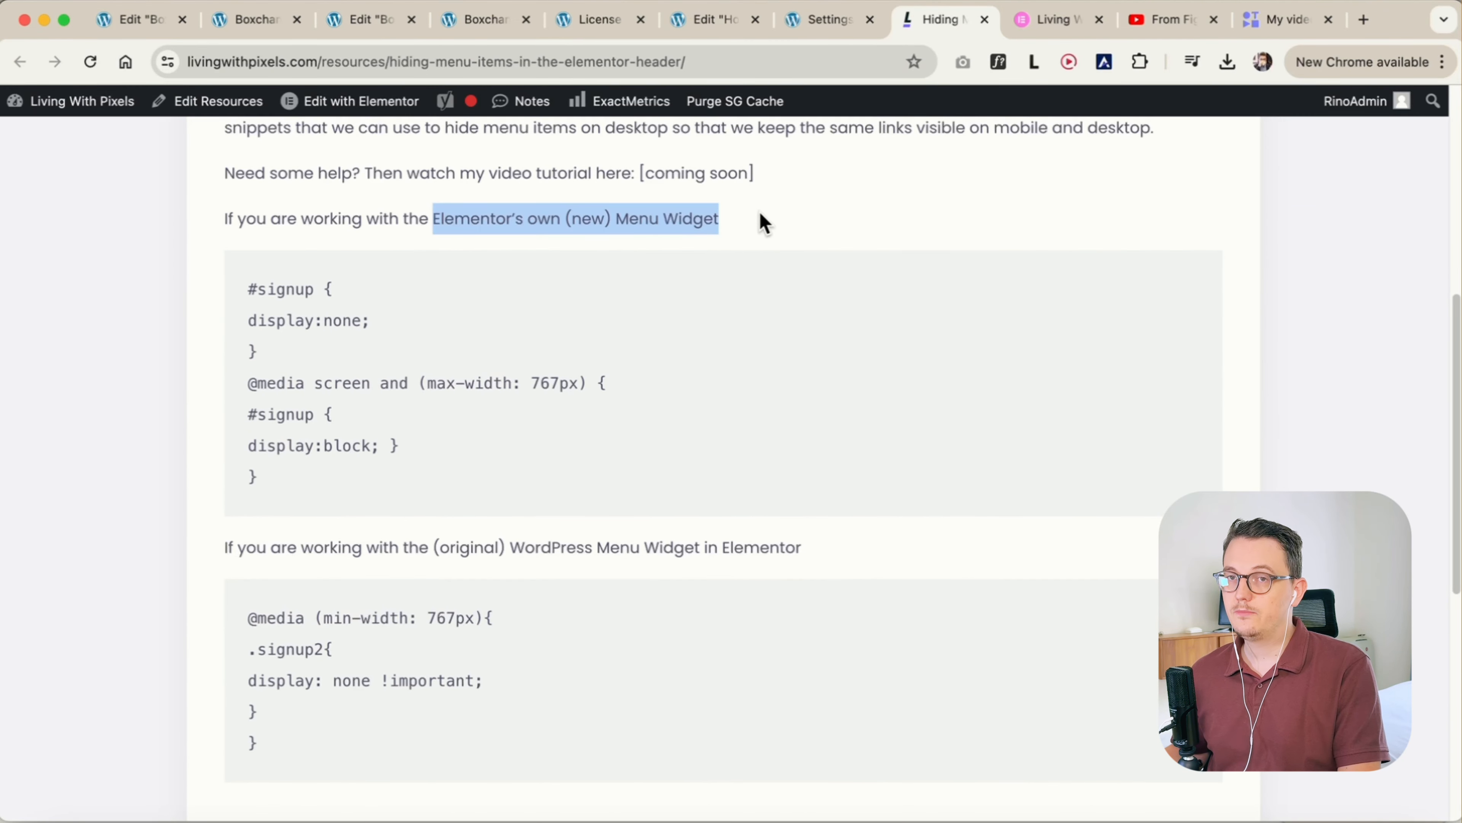
pyautogui.scroll(-1, 678, 245)
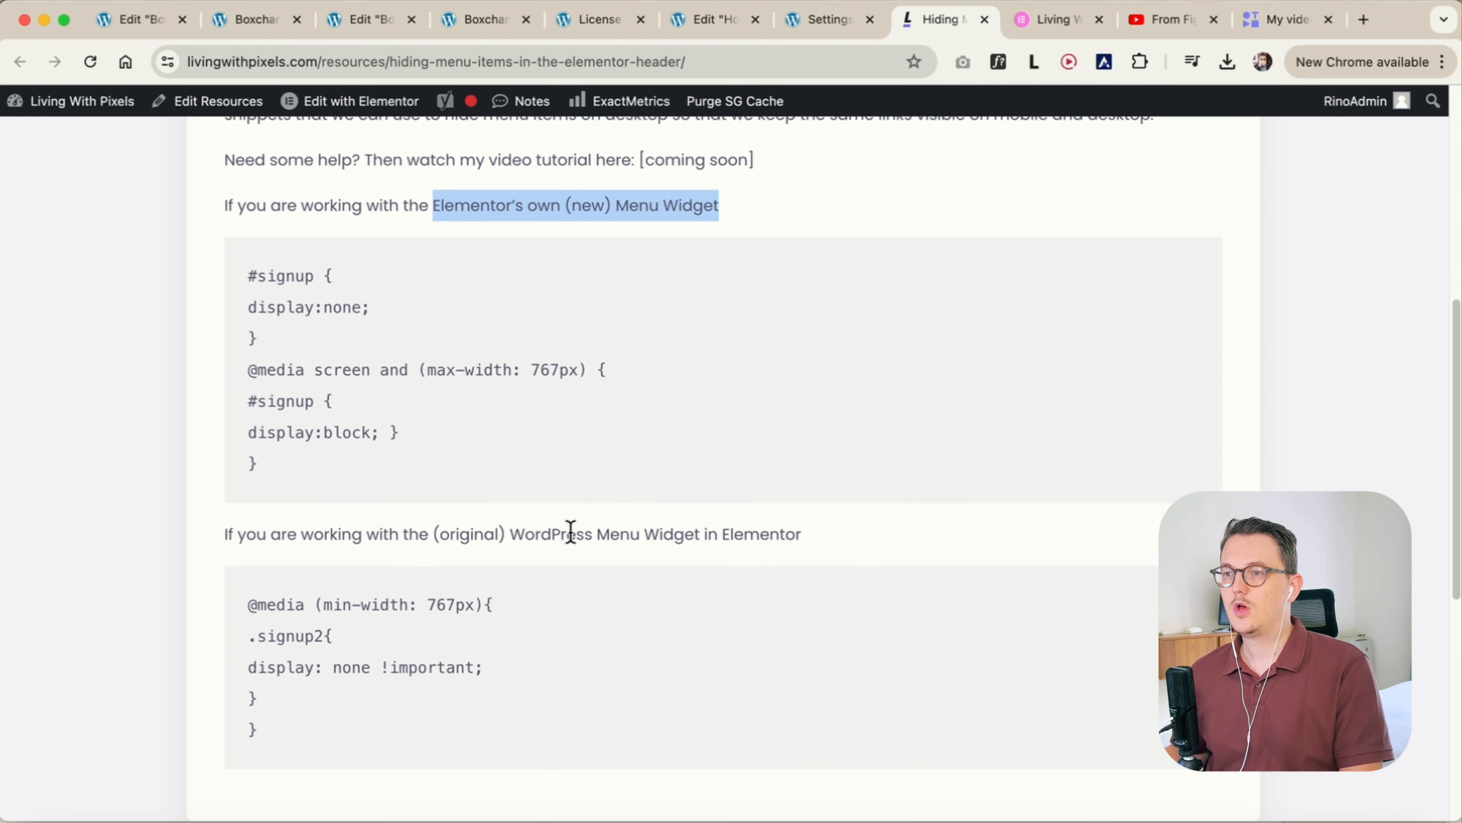
pyautogui.moveTo(510, 531); pyautogui.dragTo(806, 532)
pyautogui.click(830, 569)
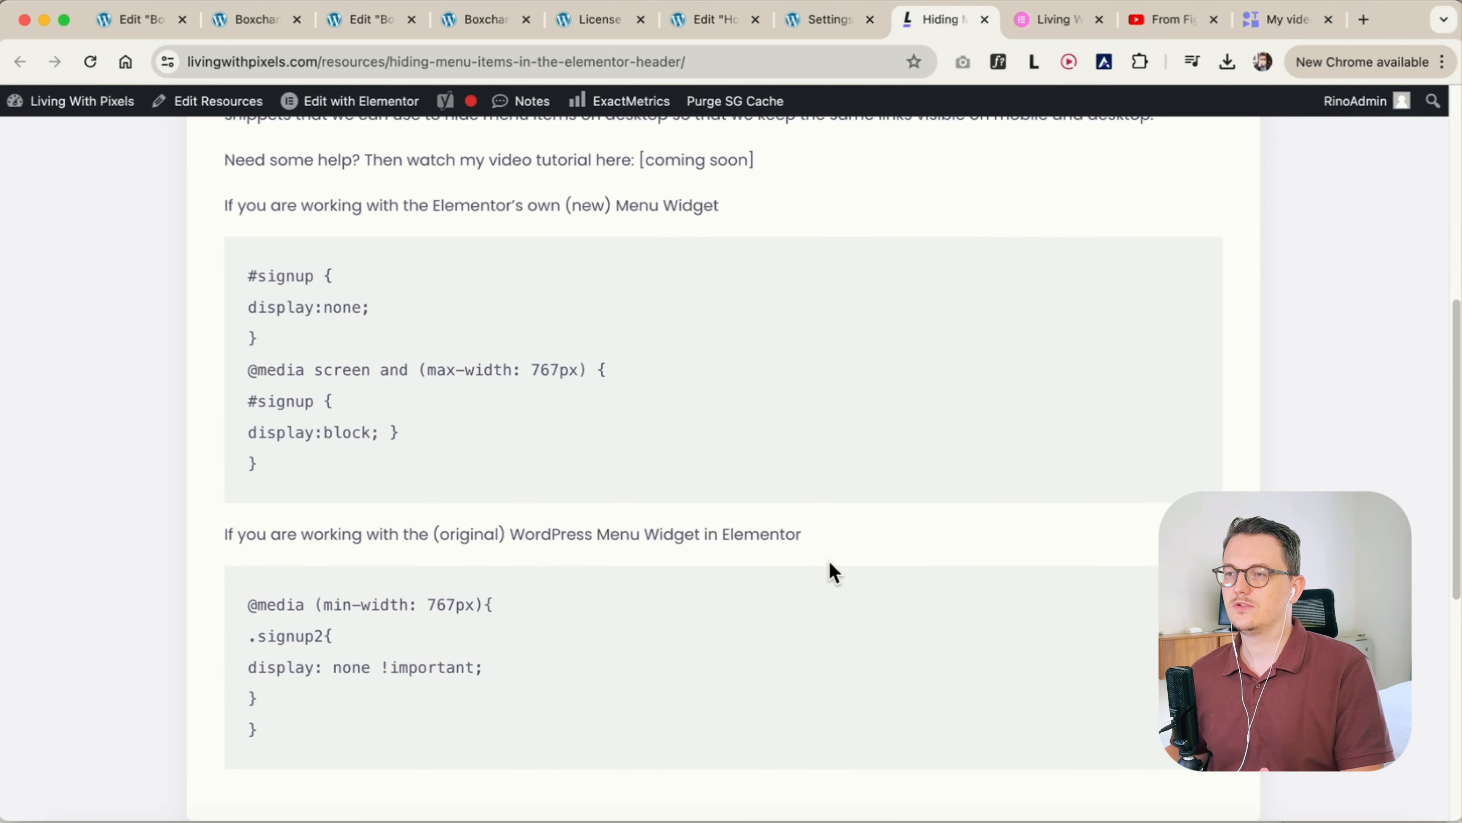
# Examine the CSS snippet for Elementor's own Menu widget on the resource page, focusing on its signup selector and 767px breakpoint
pyautogui.scroll(1, 834, 573)
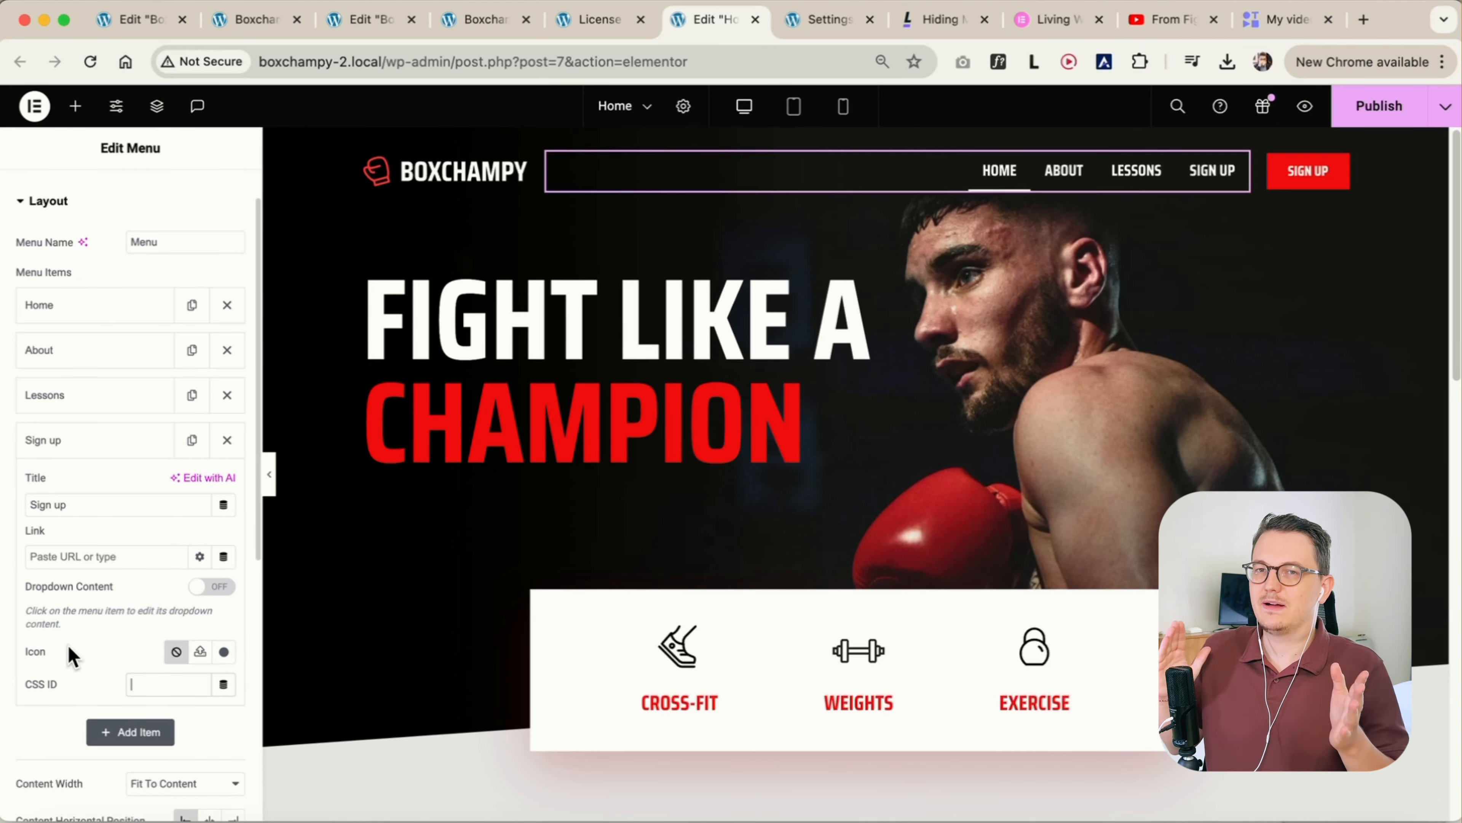
pyautogui.click(964, 28)
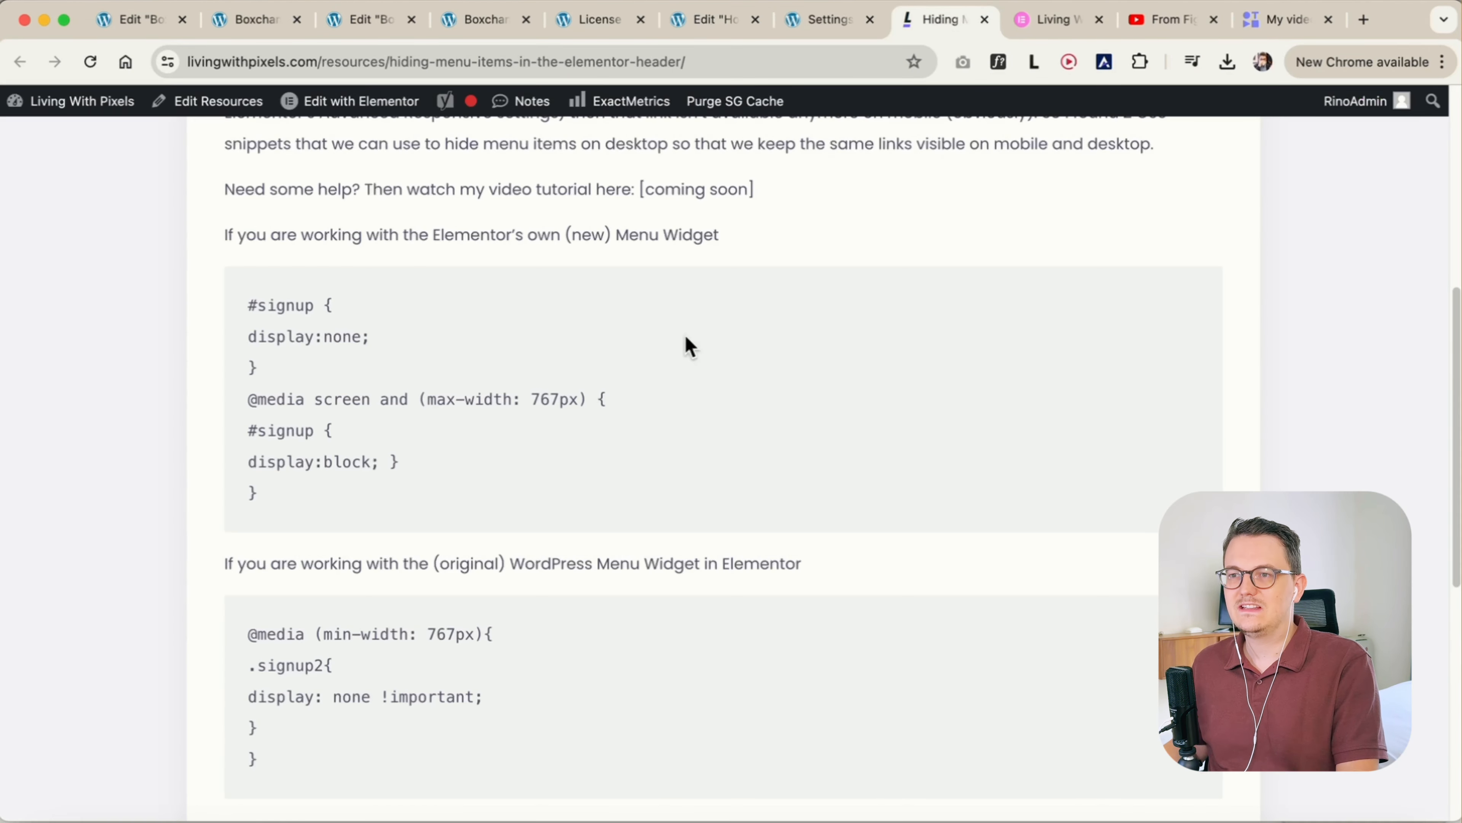
pyautogui.scroll(2, 339, 416)
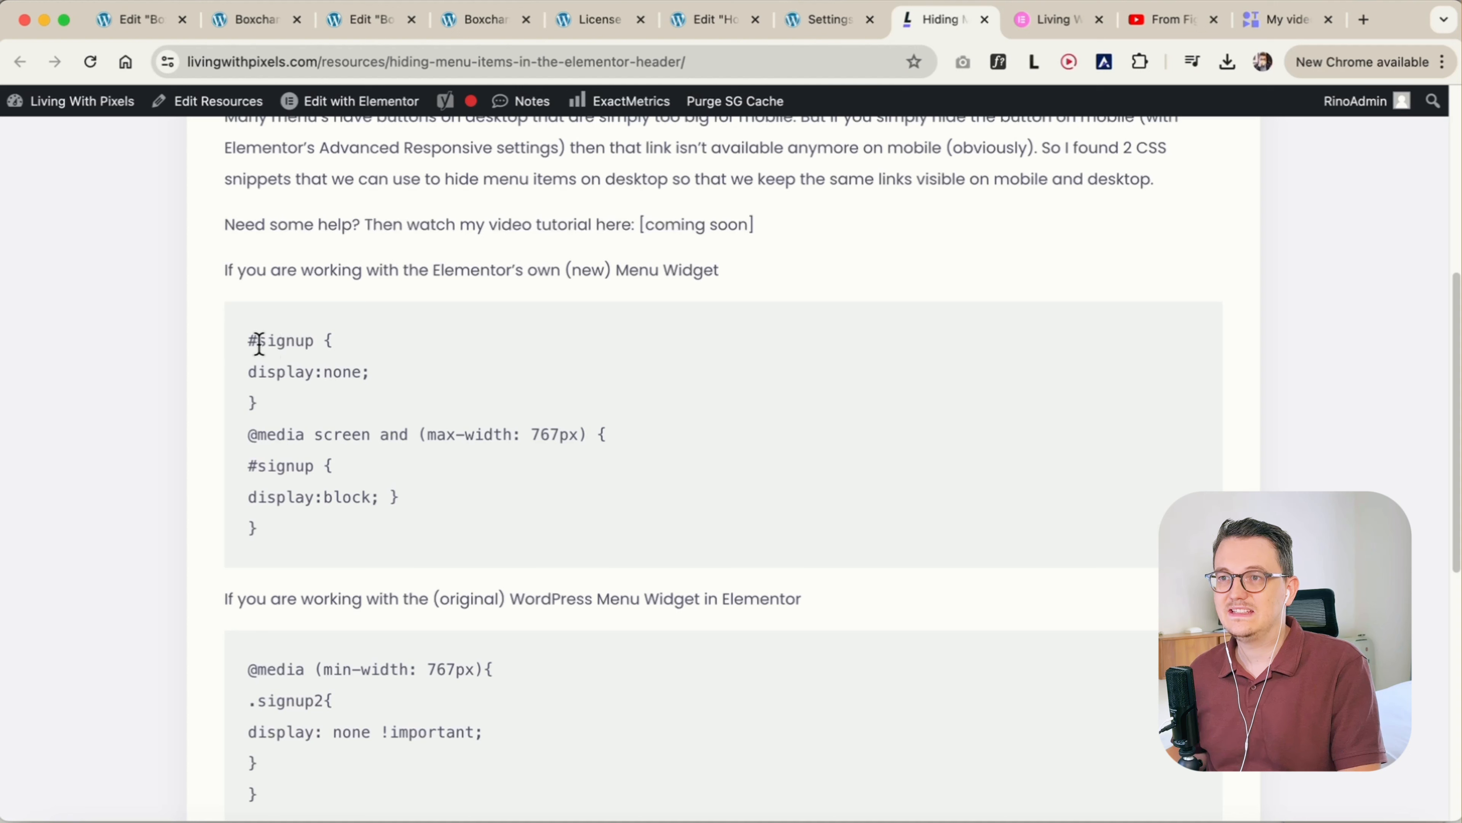
pyautogui.moveTo(259, 344); pyautogui.dragTo(316, 344)
pyautogui.click(302, 341)
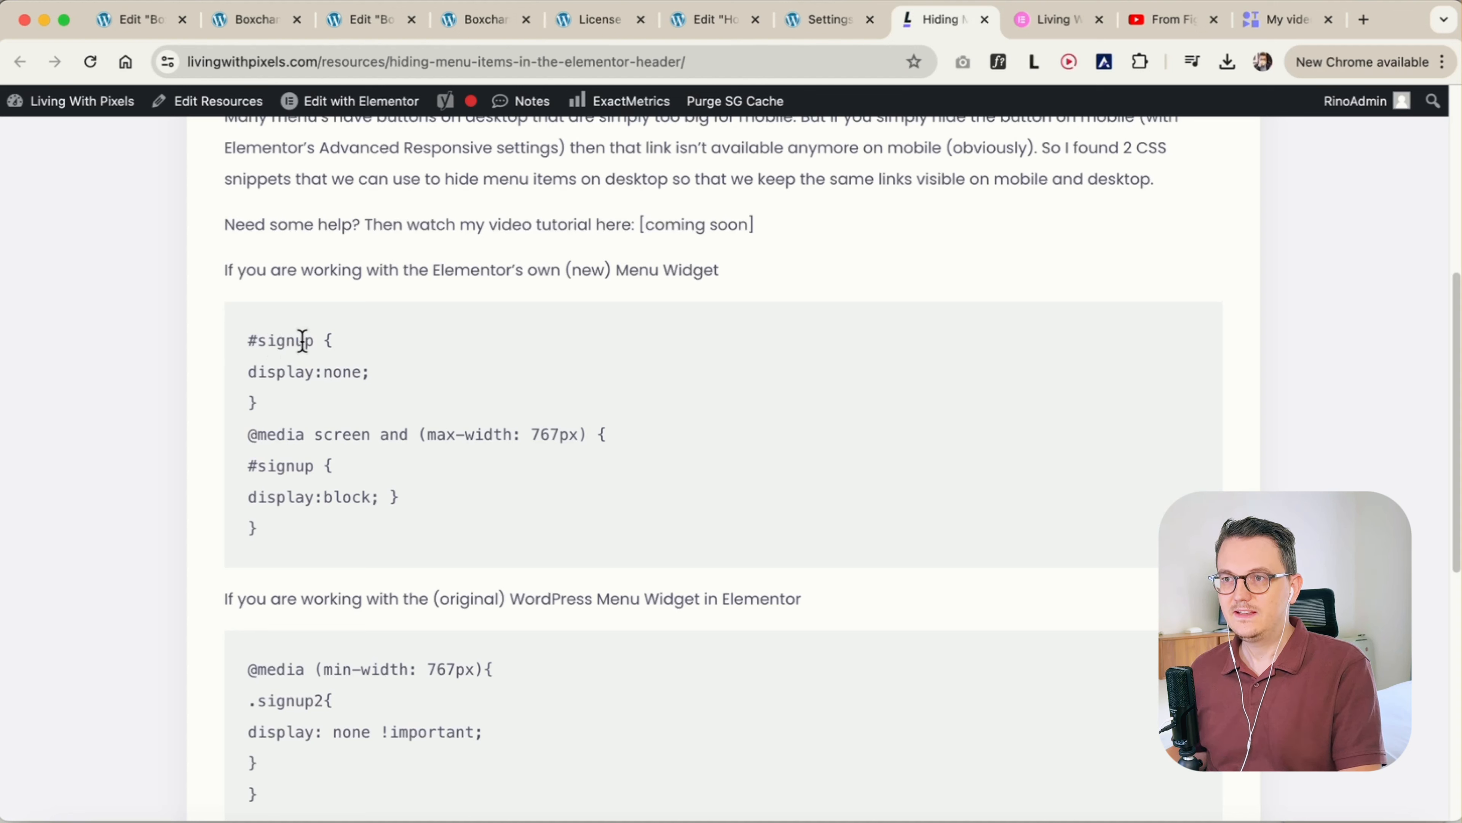
pyautogui.moveTo(259, 403); pyautogui.dragTo(252, 336)
pyautogui.click(252, 334)
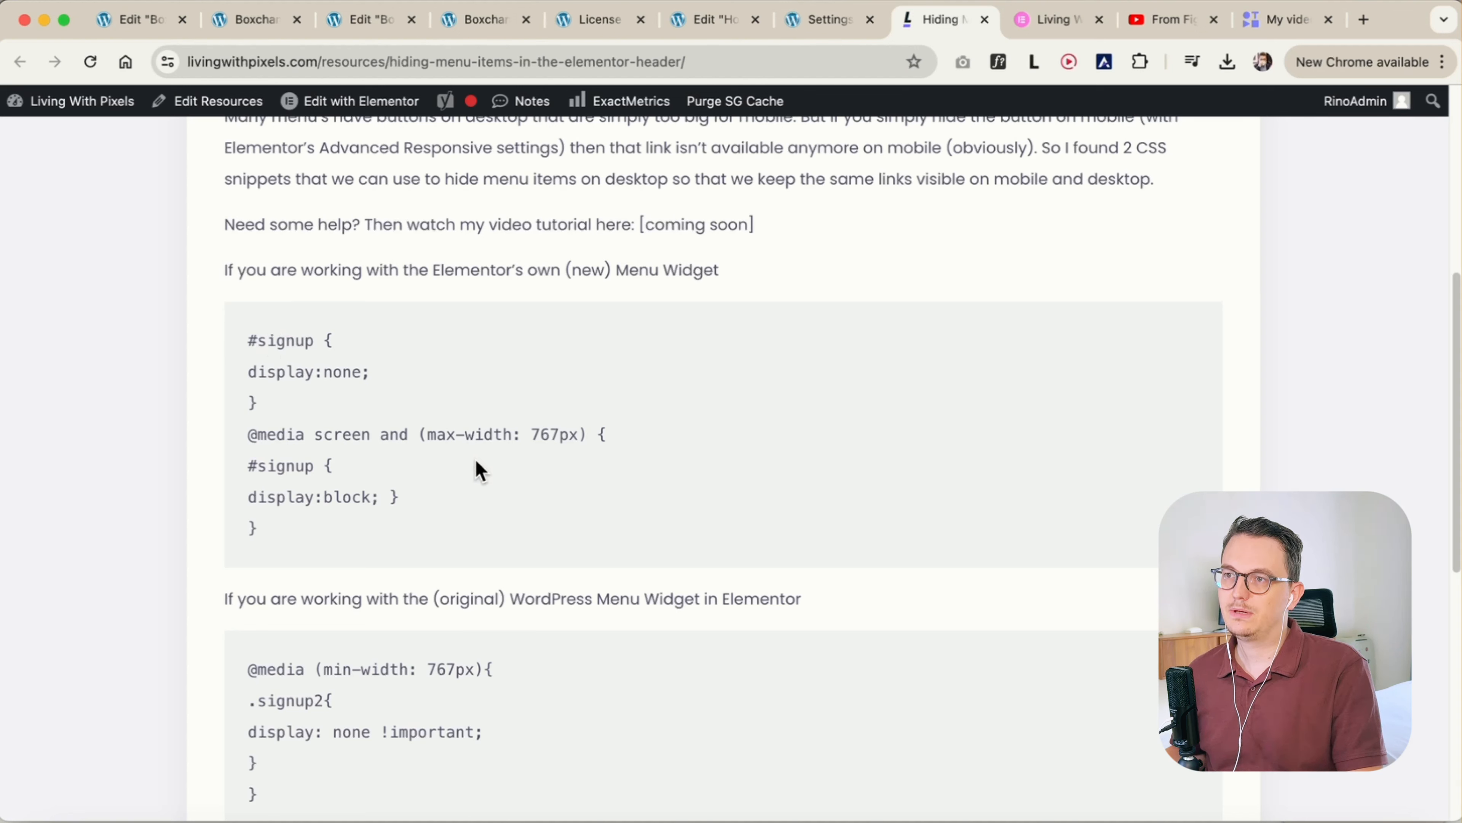
pyautogui.moveTo(532, 434); pyautogui.dragTo(562, 436)
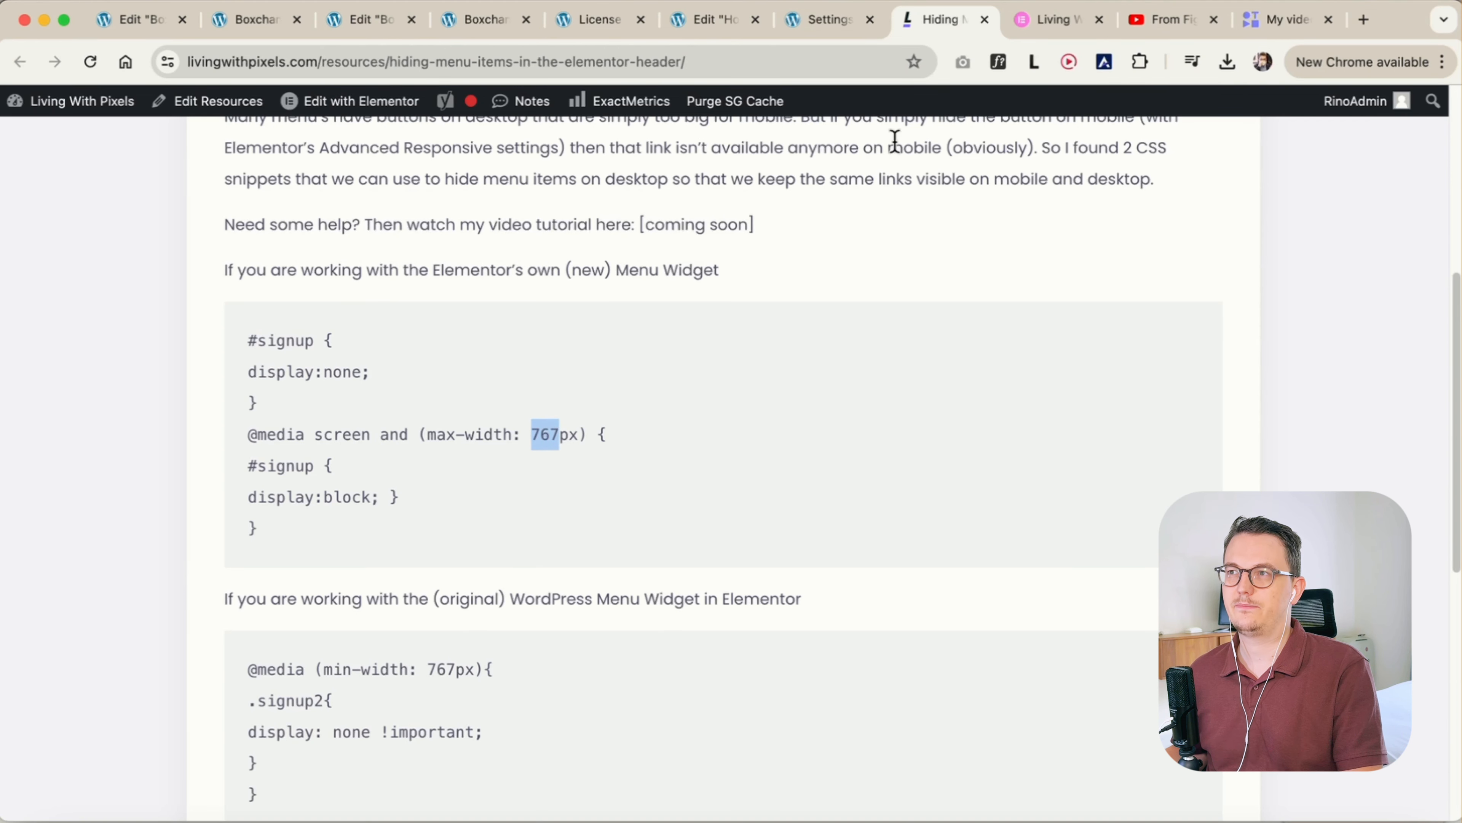
pyautogui.click(699, 26)
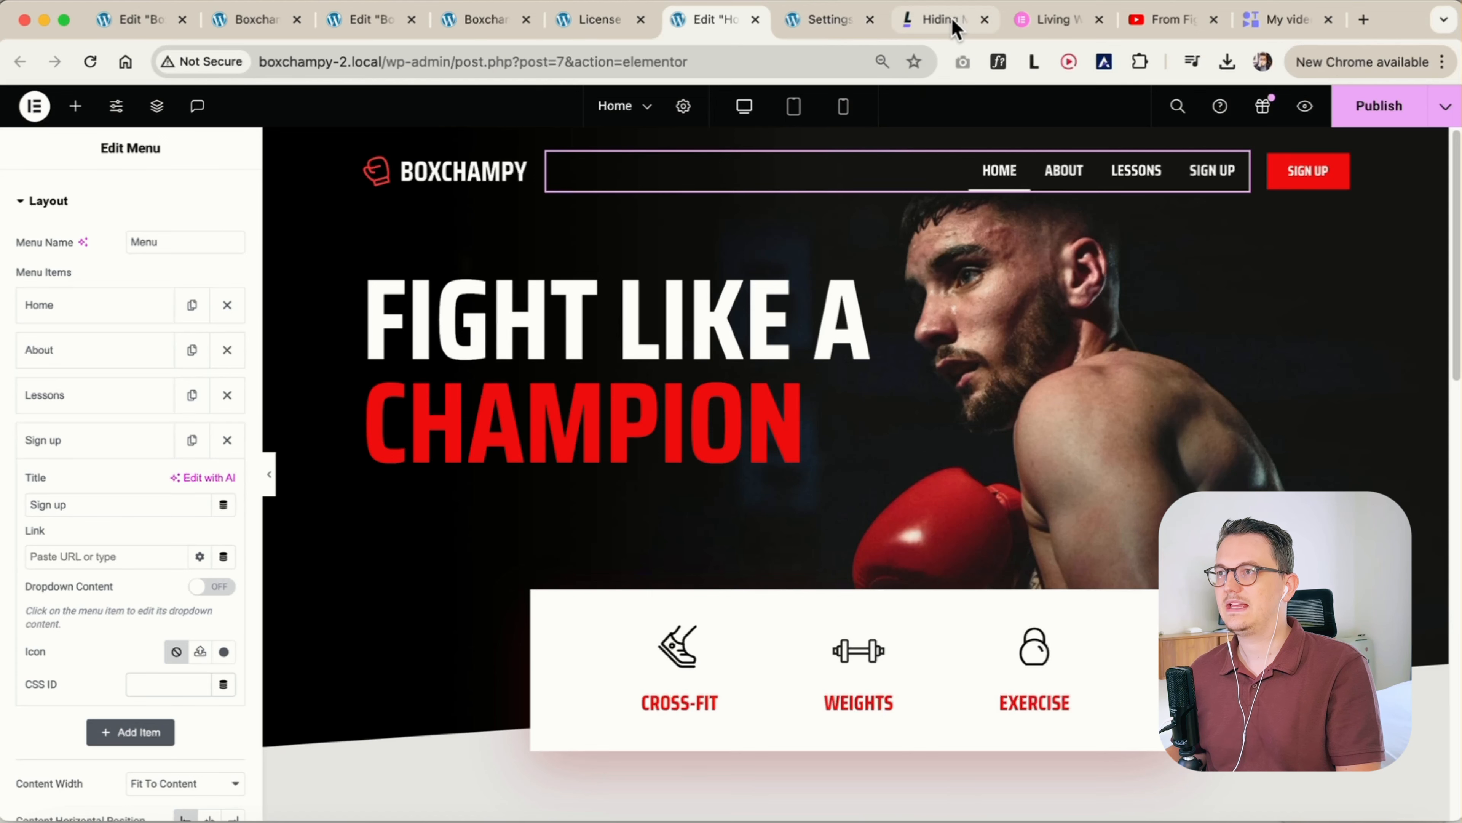
pyautogui.click(944, 21)
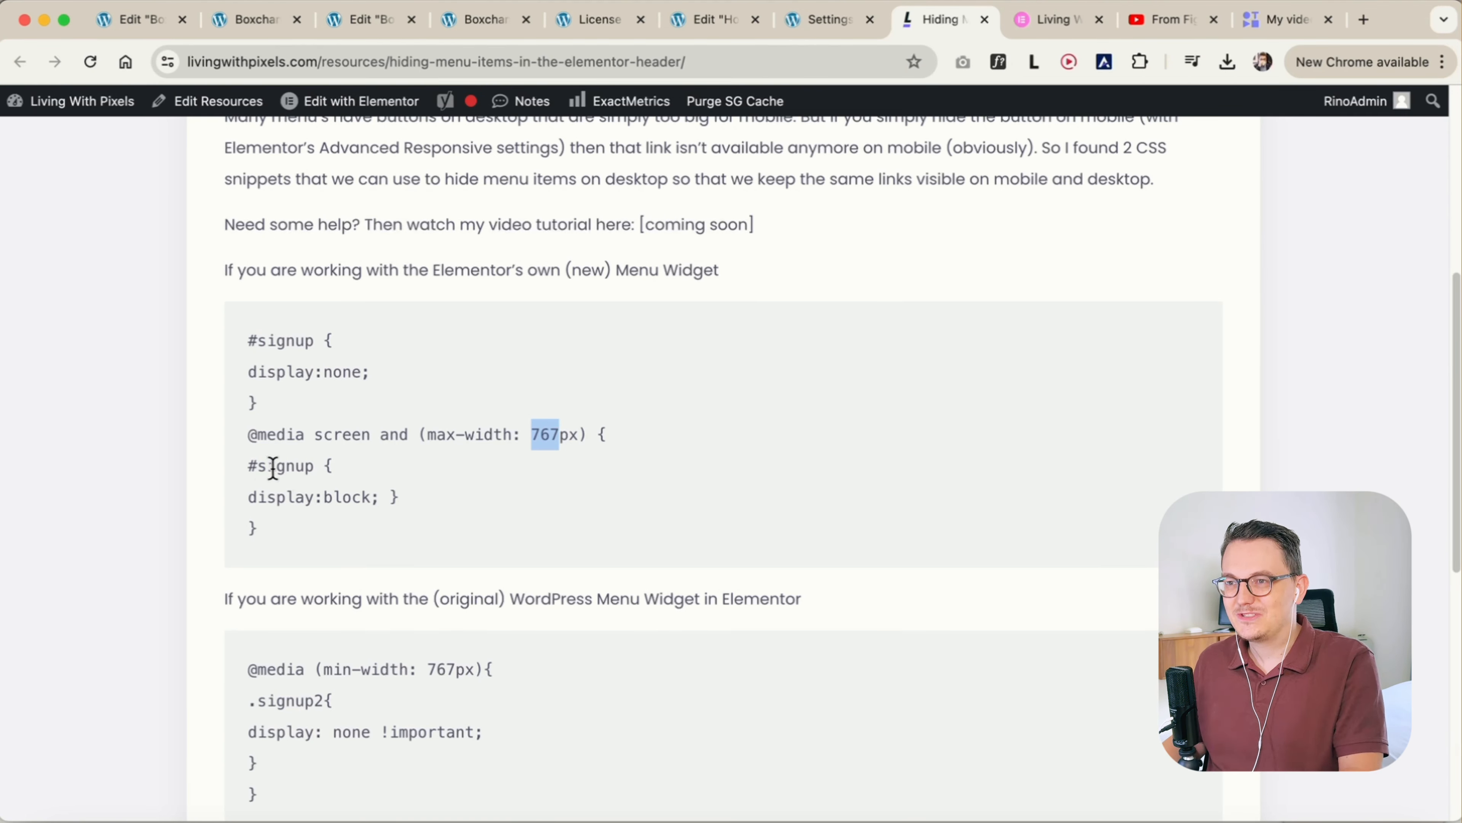
# Return to the Home page editor and set the Sign up menu item's CSS ID to "signup"
pyautogui.click(682, 19)
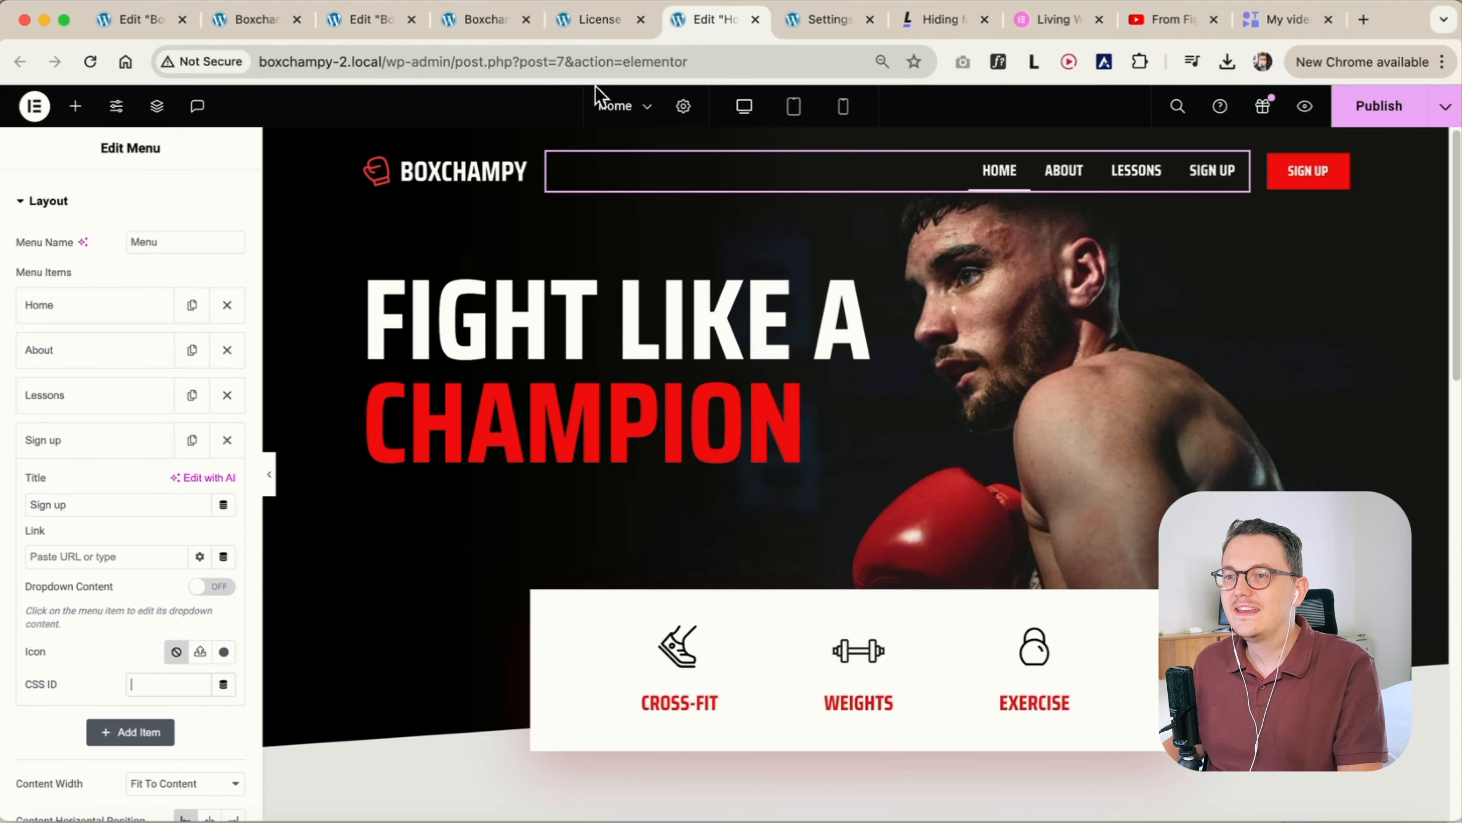
pyautogui.click(143, 675)
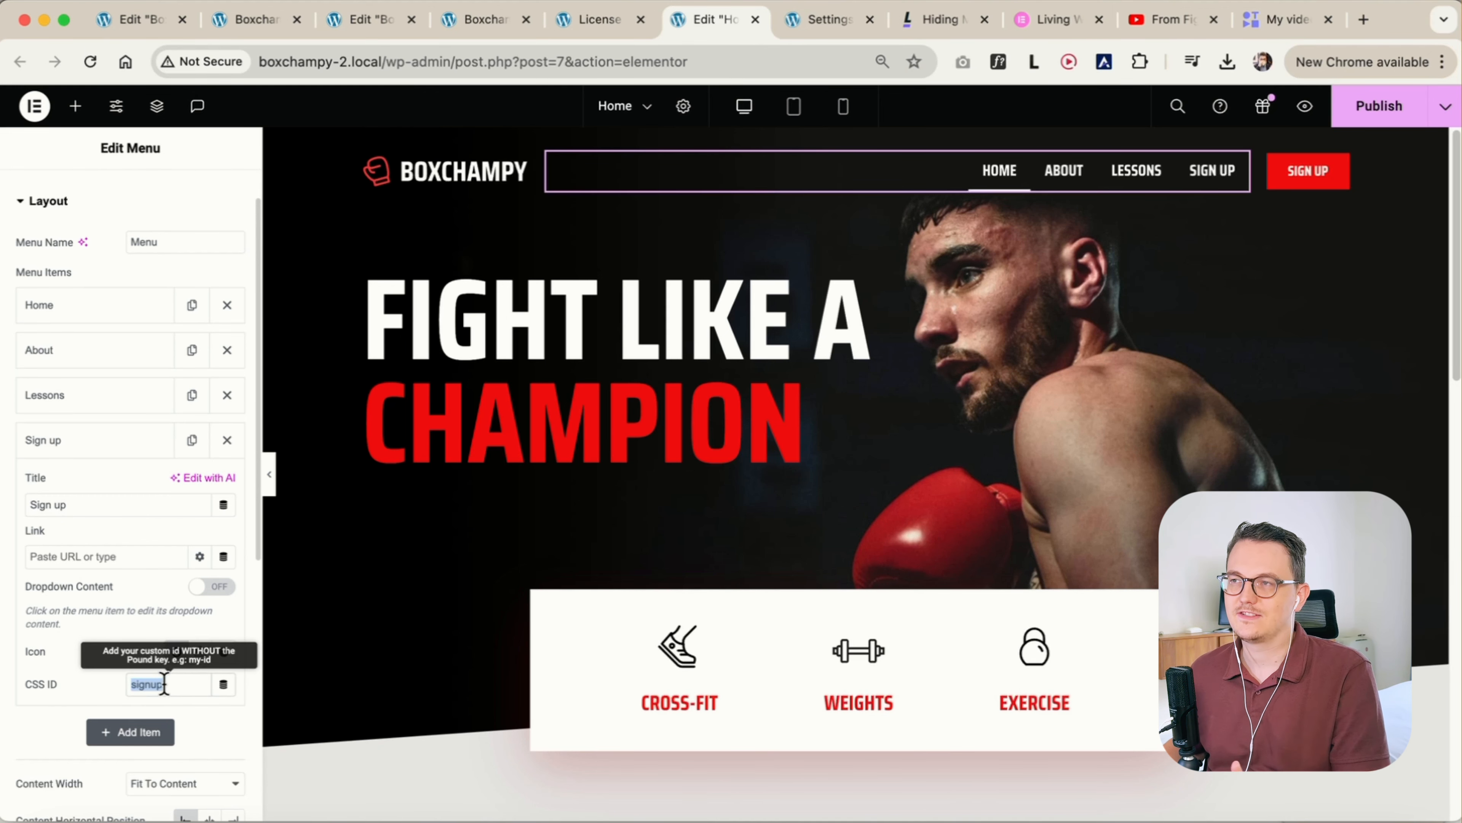
# Copy the full #signup CSS snippet for Elementor's own Menu widget from the Living With Pixels resource page
pyautogui.click(939, 28)
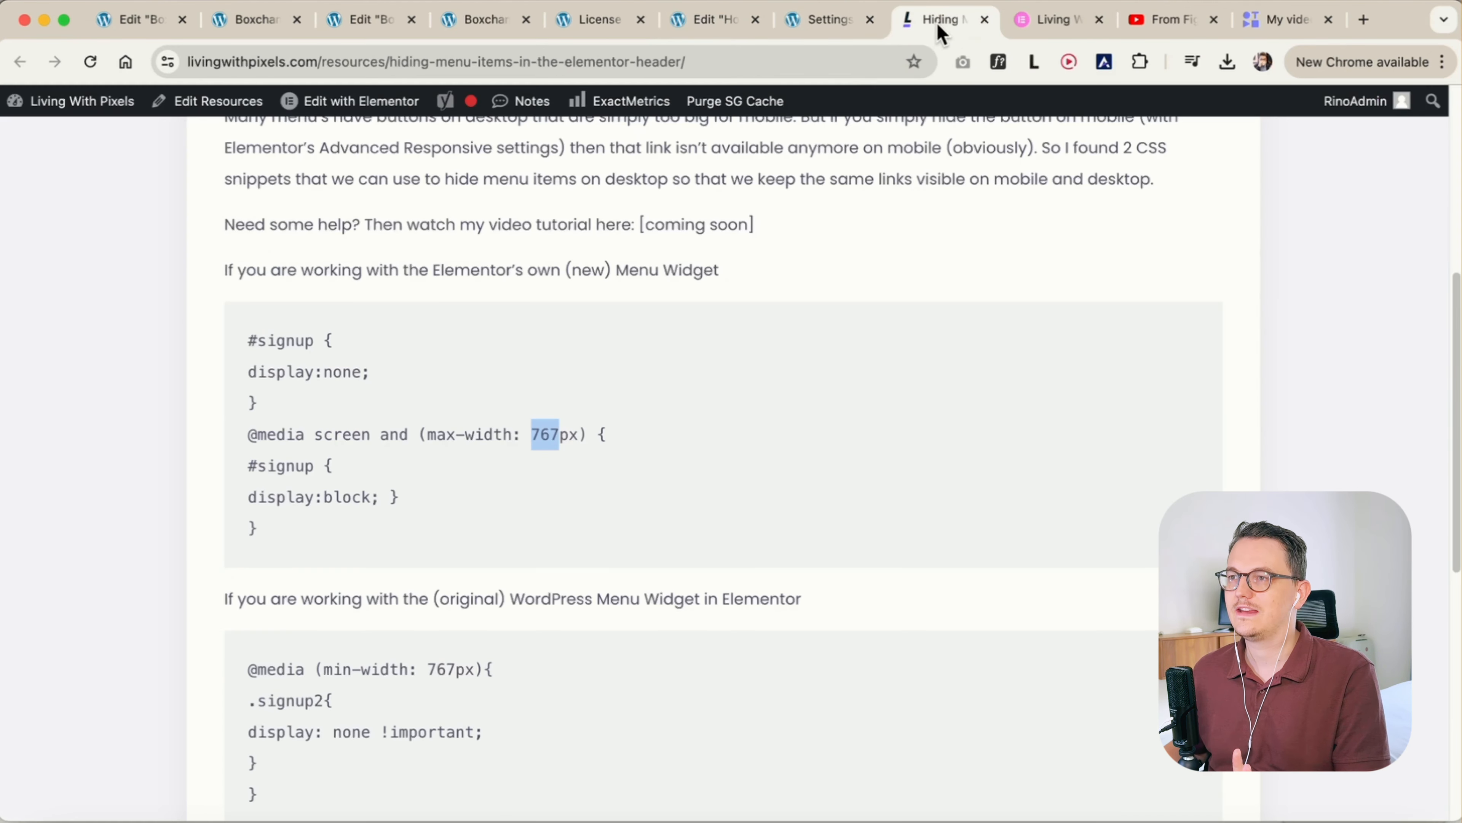
pyautogui.doubleClick(295, 465)
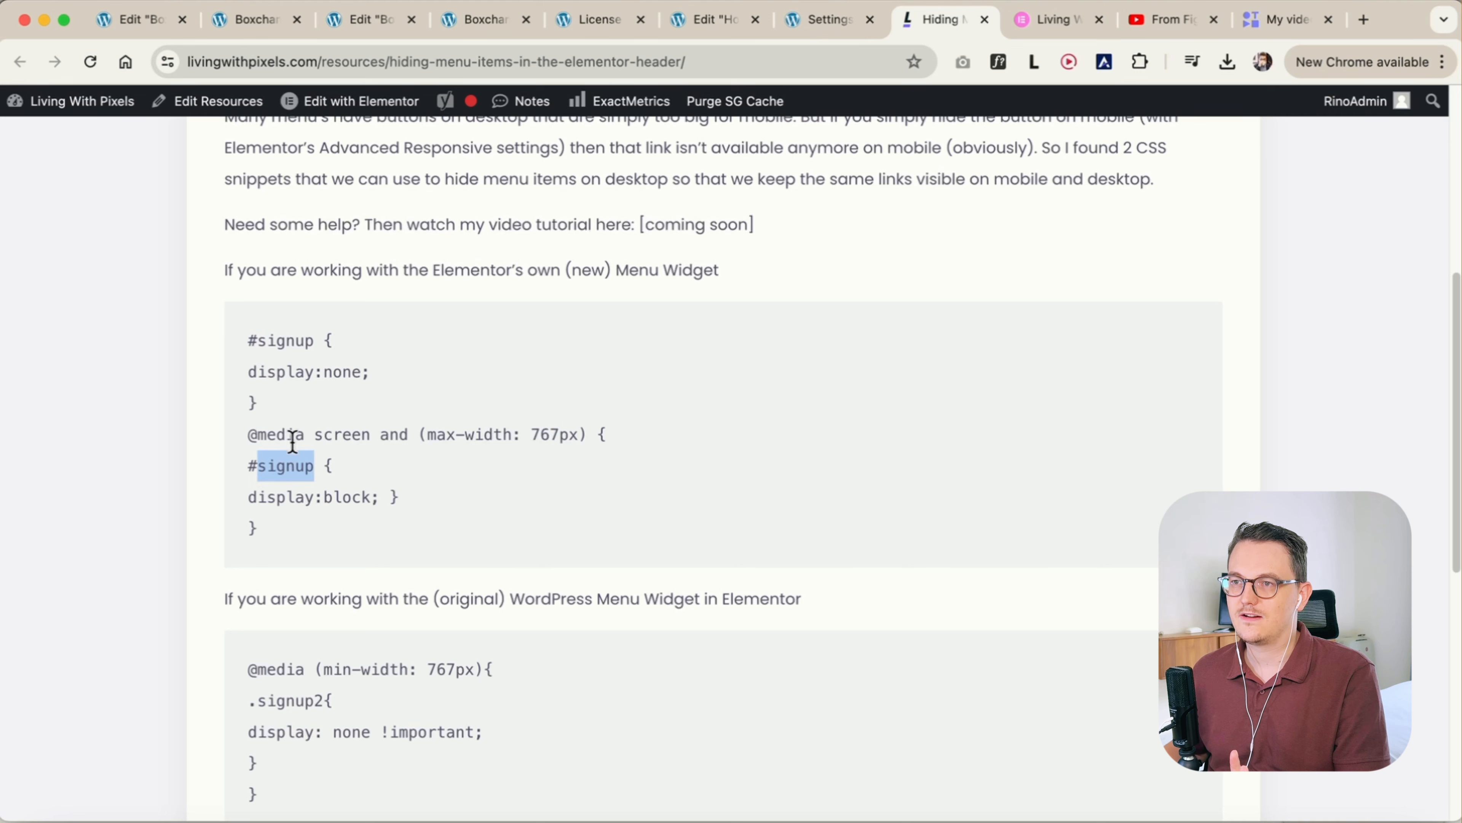
pyautogui.doubleClick(288, 341)
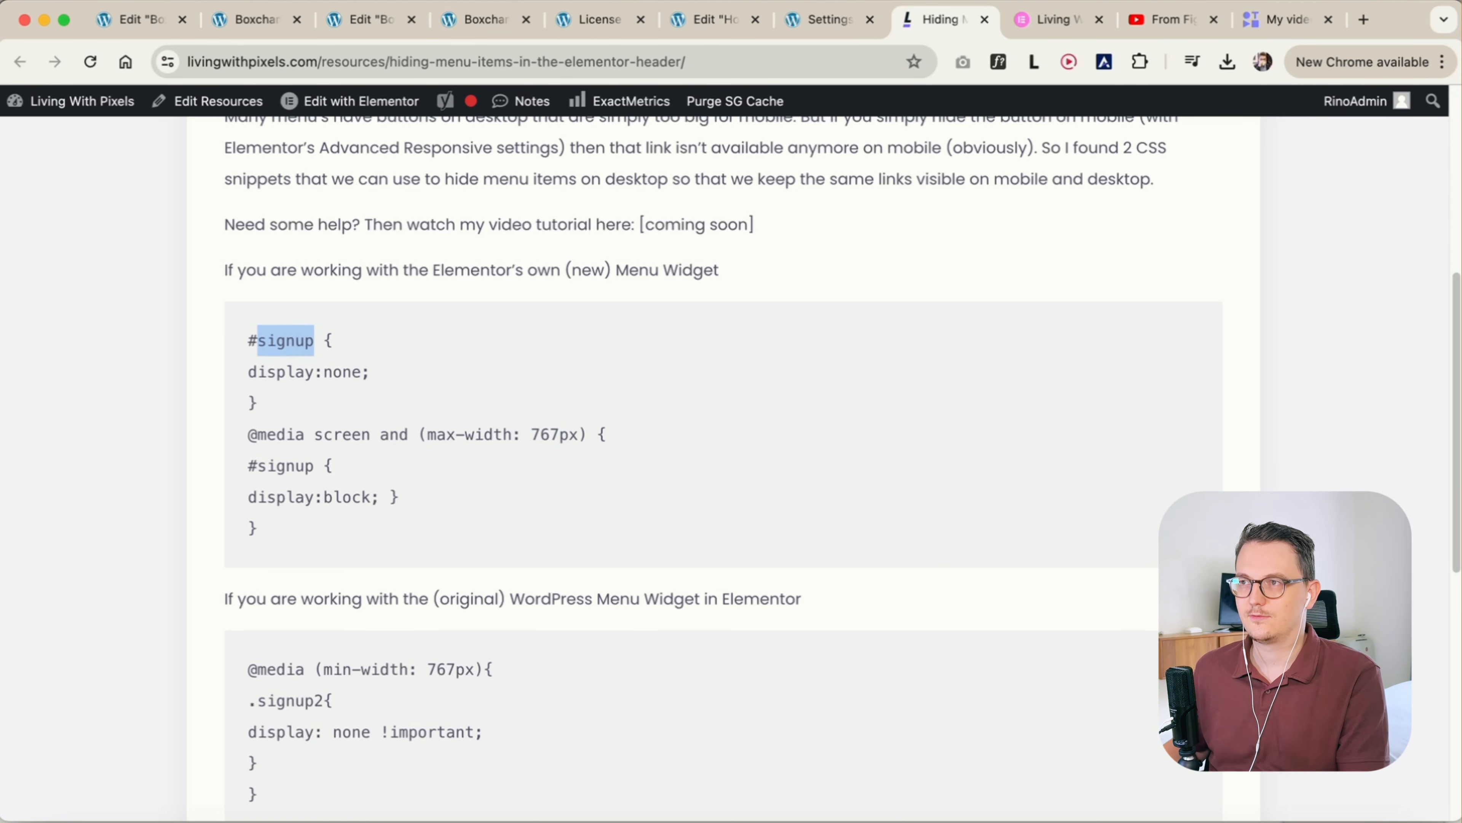
pyautogui.moveTo(281, 527); pyautogui.dragTo(234, 340)
pyautogui.press('super+c')
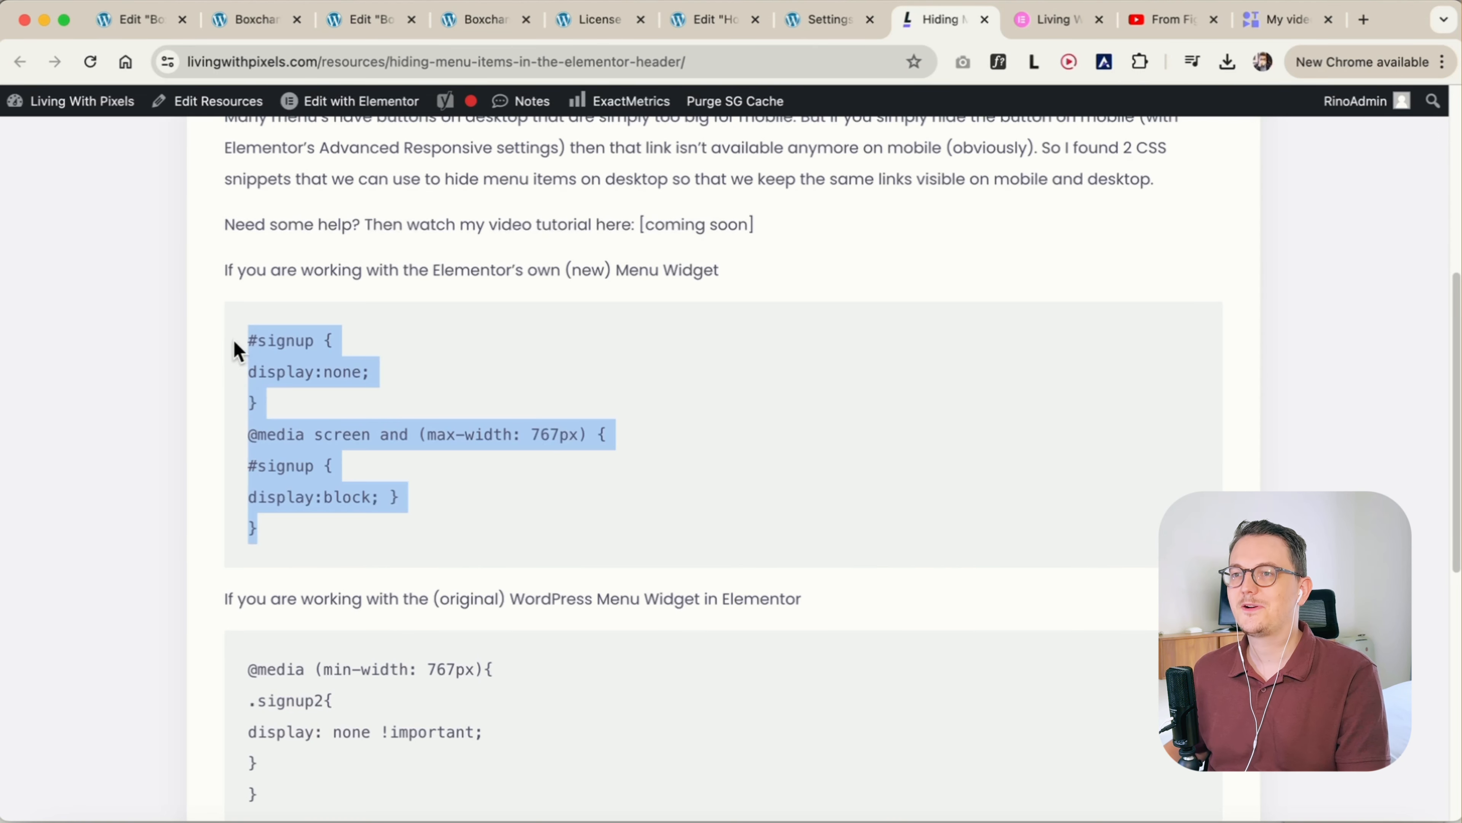
# Switch back to the Home page editor and save the page as a draft
pyautogui.click(740, 18)
pyautogui.click(137, 628)
pyautogui.scroll(2, 138, 630)
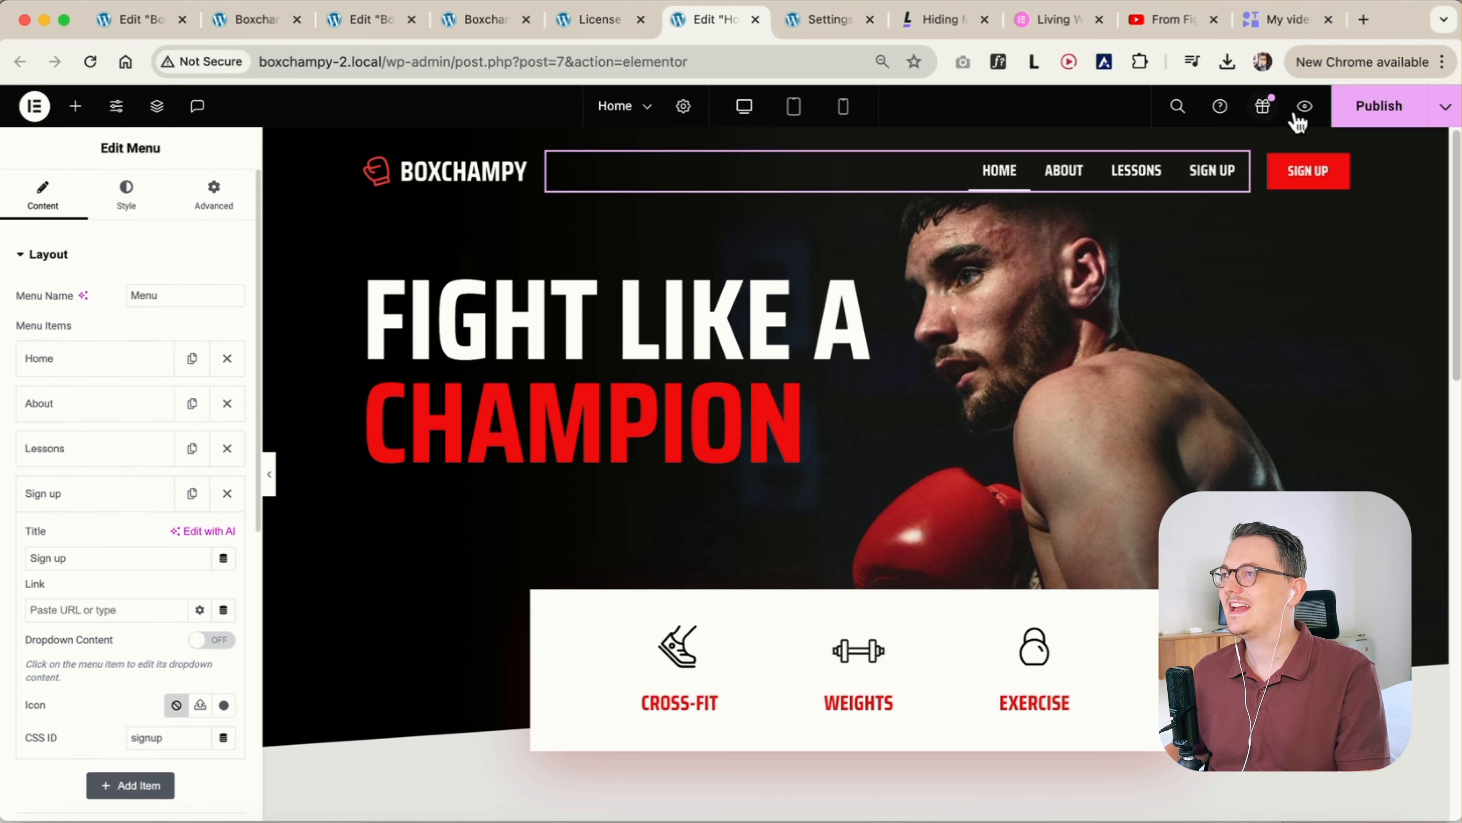
pyautogui.click(1447, 115)
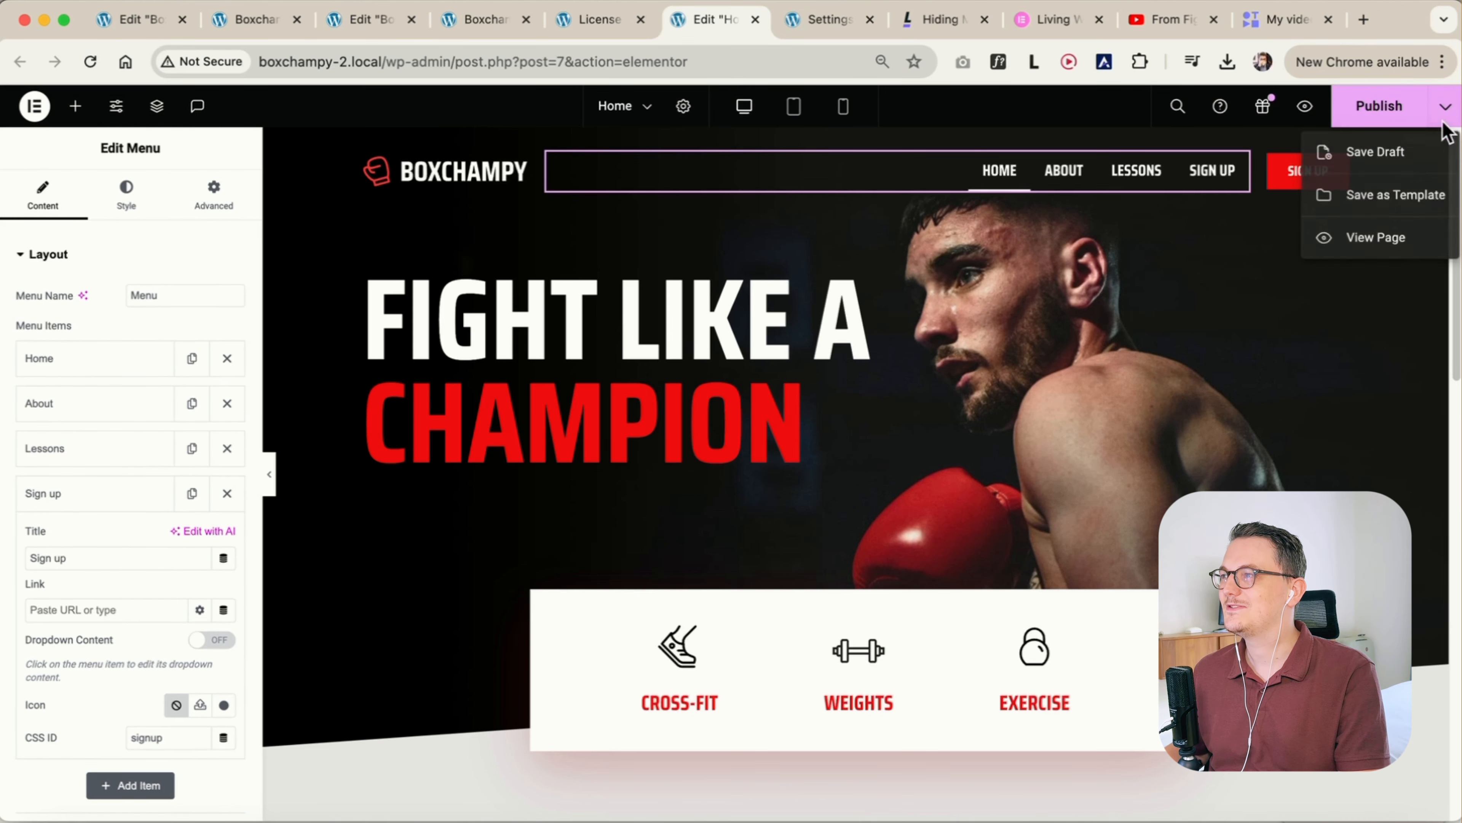
pyautogui.click(1422, 153)
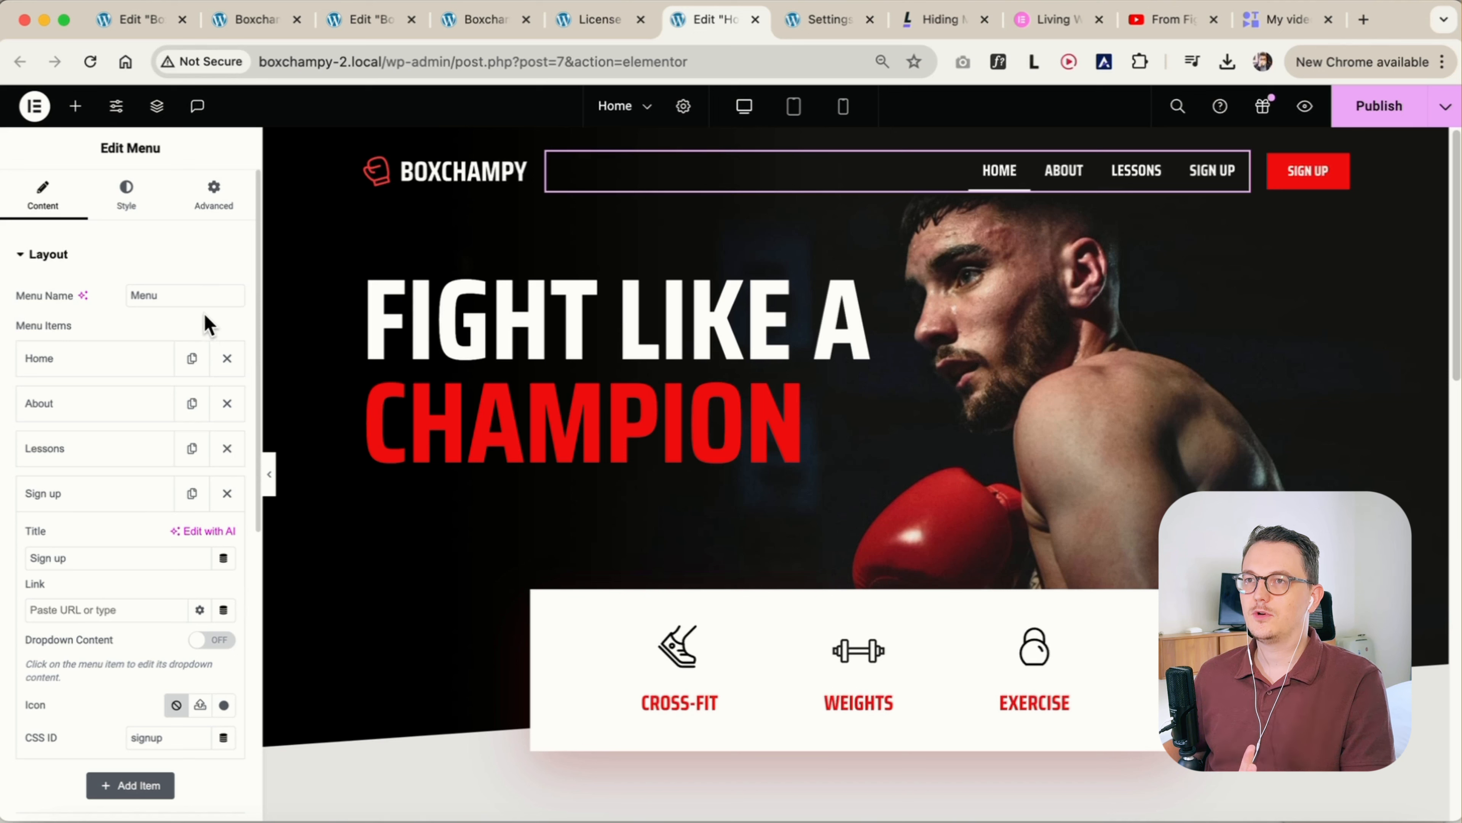
# Add the copied #signup snippet to the Custom CSS in Site Settings, check the mobile view and save the changes
pyautogui.click(116, 107)
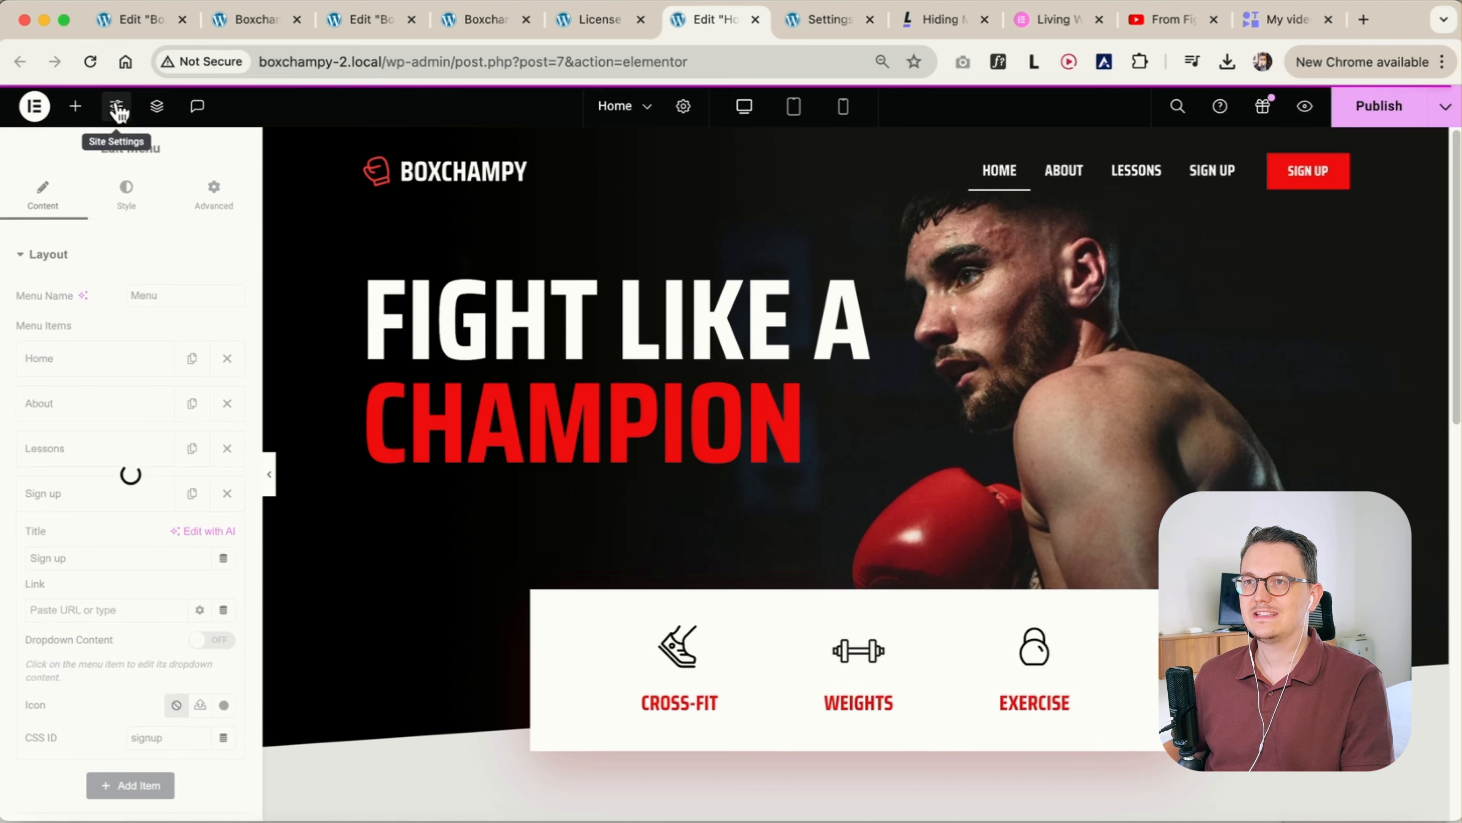
pyautogui.scroll(-5, 136, 518)
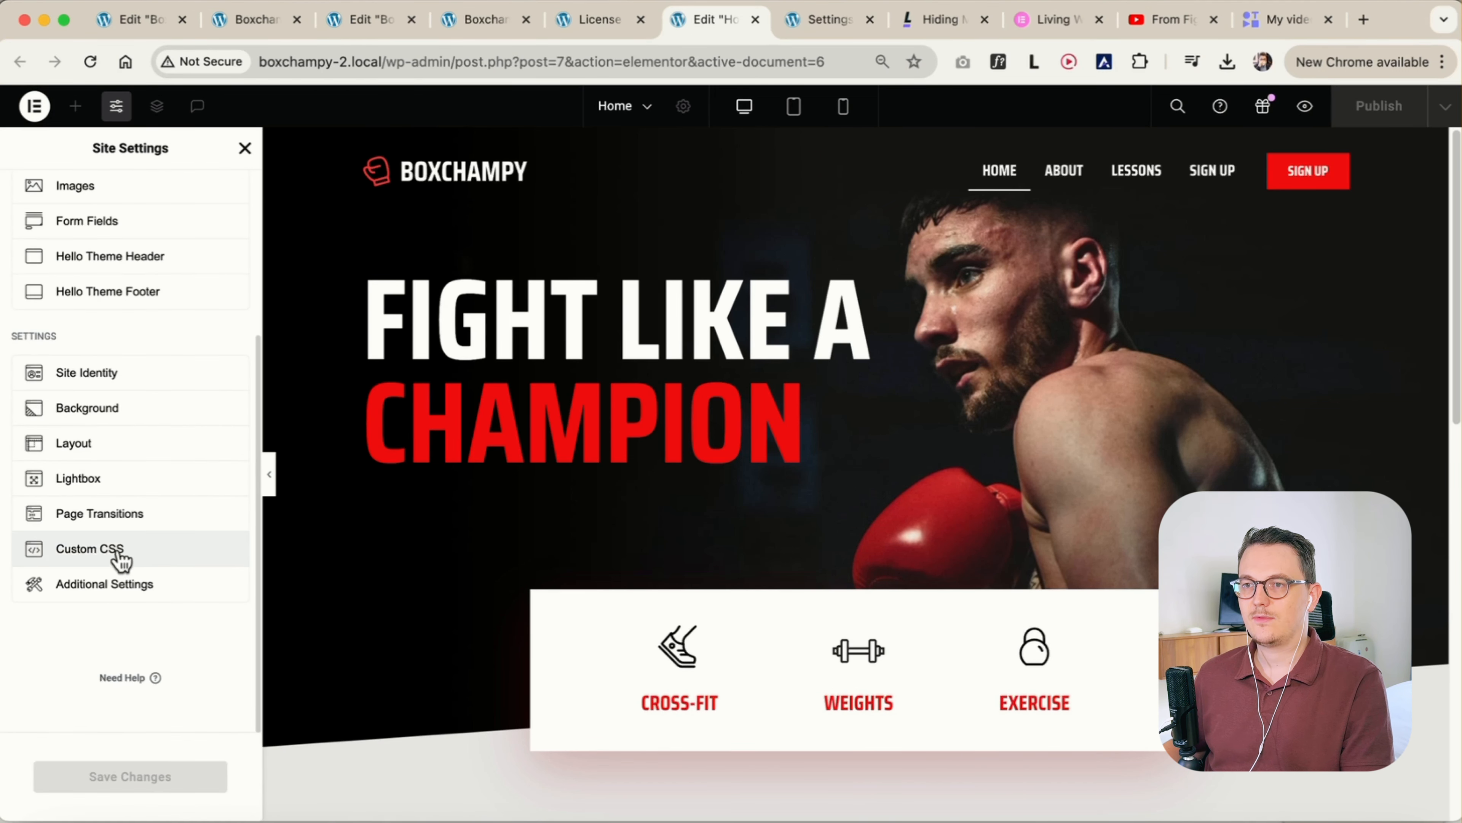
pyautogui.click(121, 556)
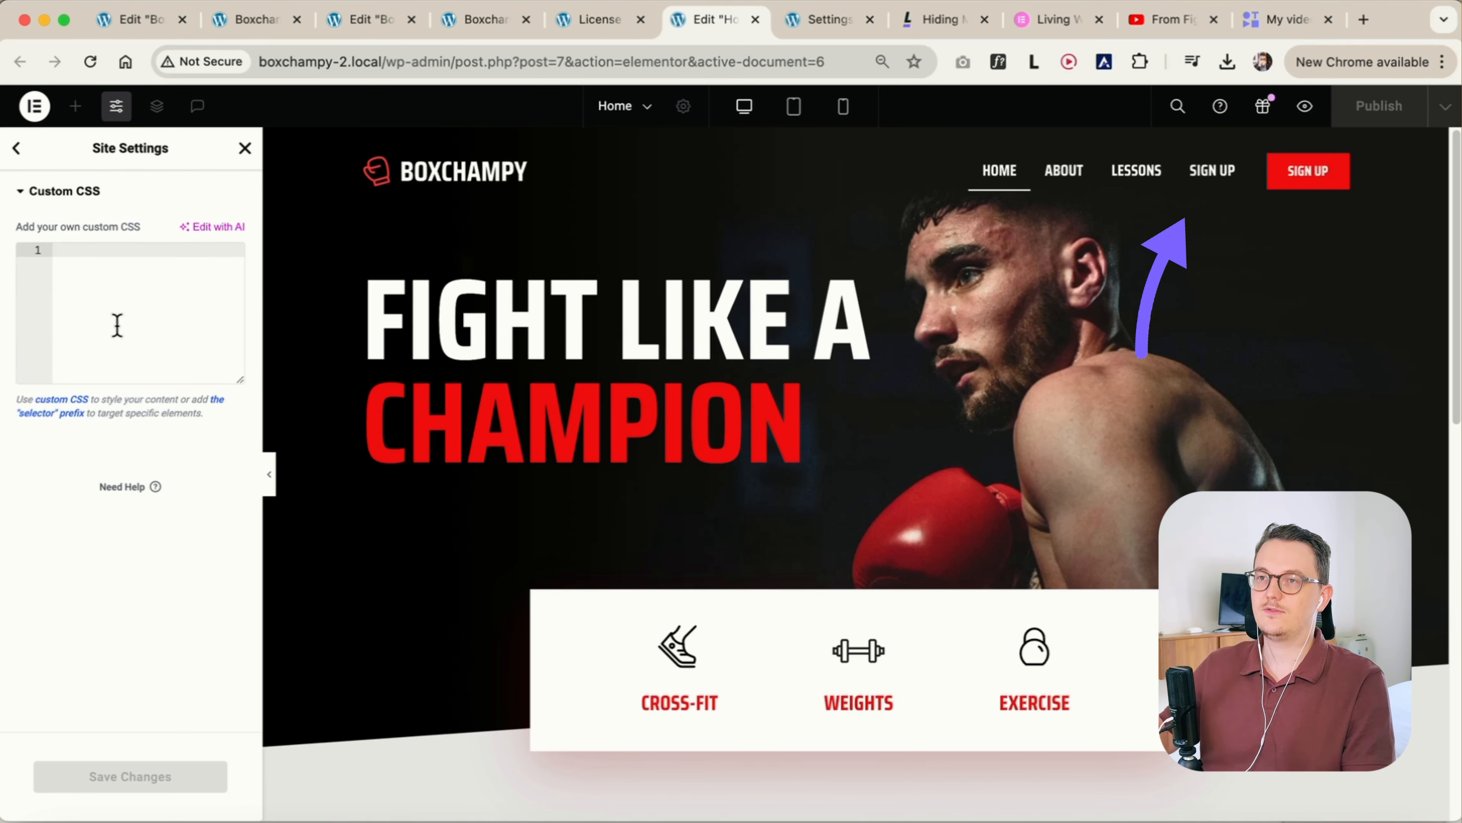
pyautogui.press('super+v')
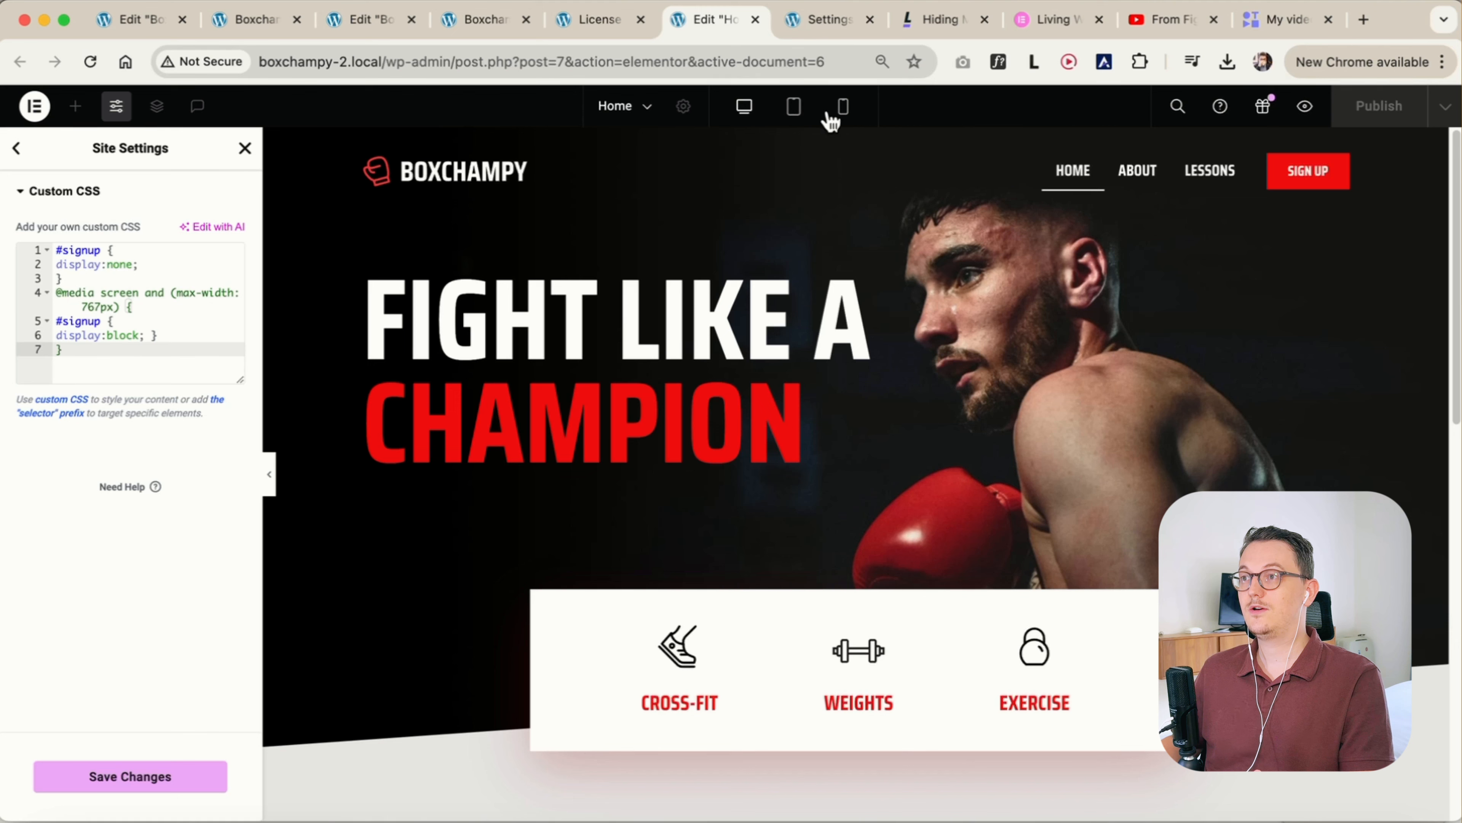
pyautogui.click(844, 108)
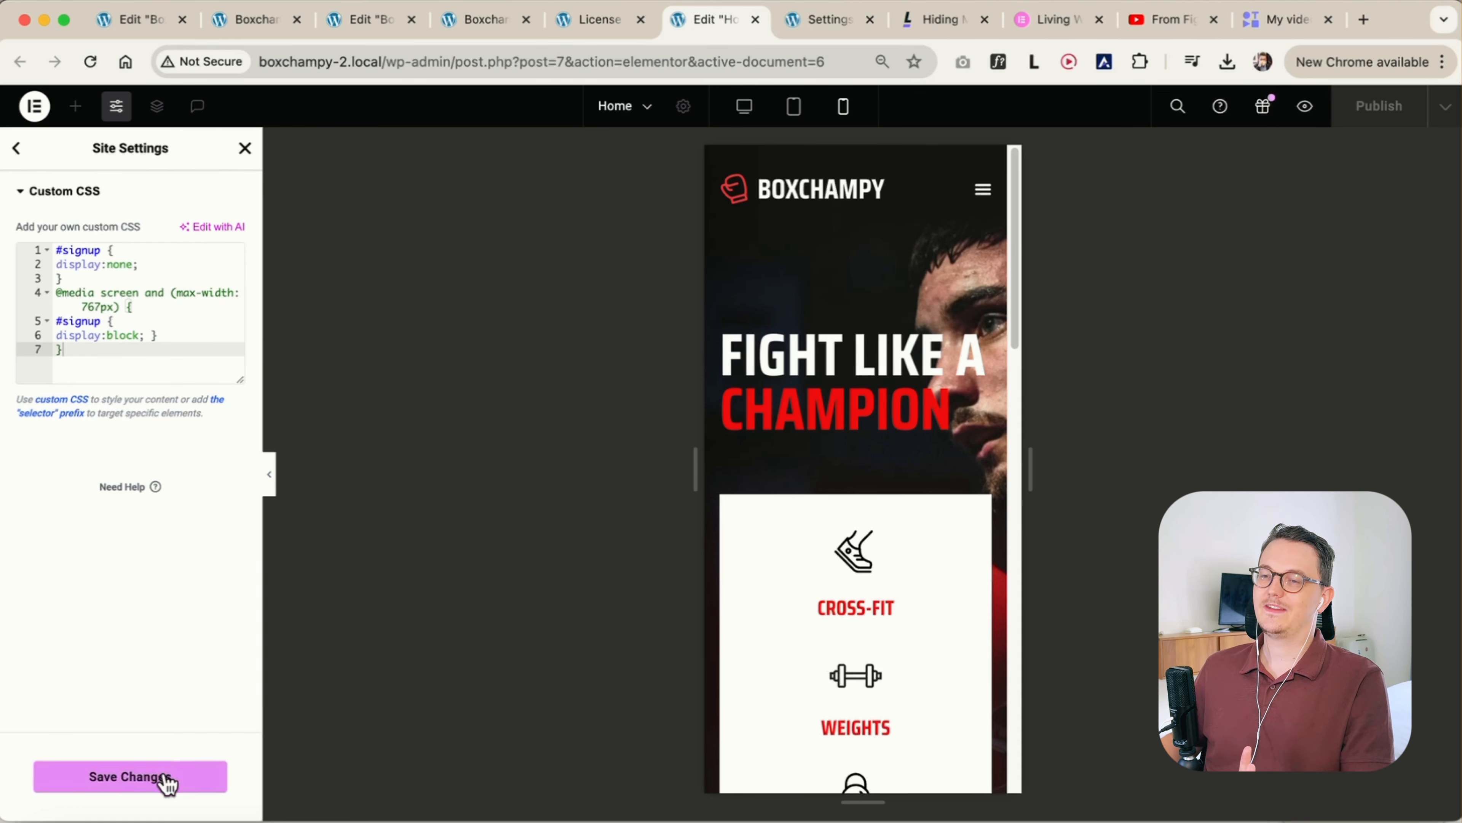
pyautogui.click(176, 784)
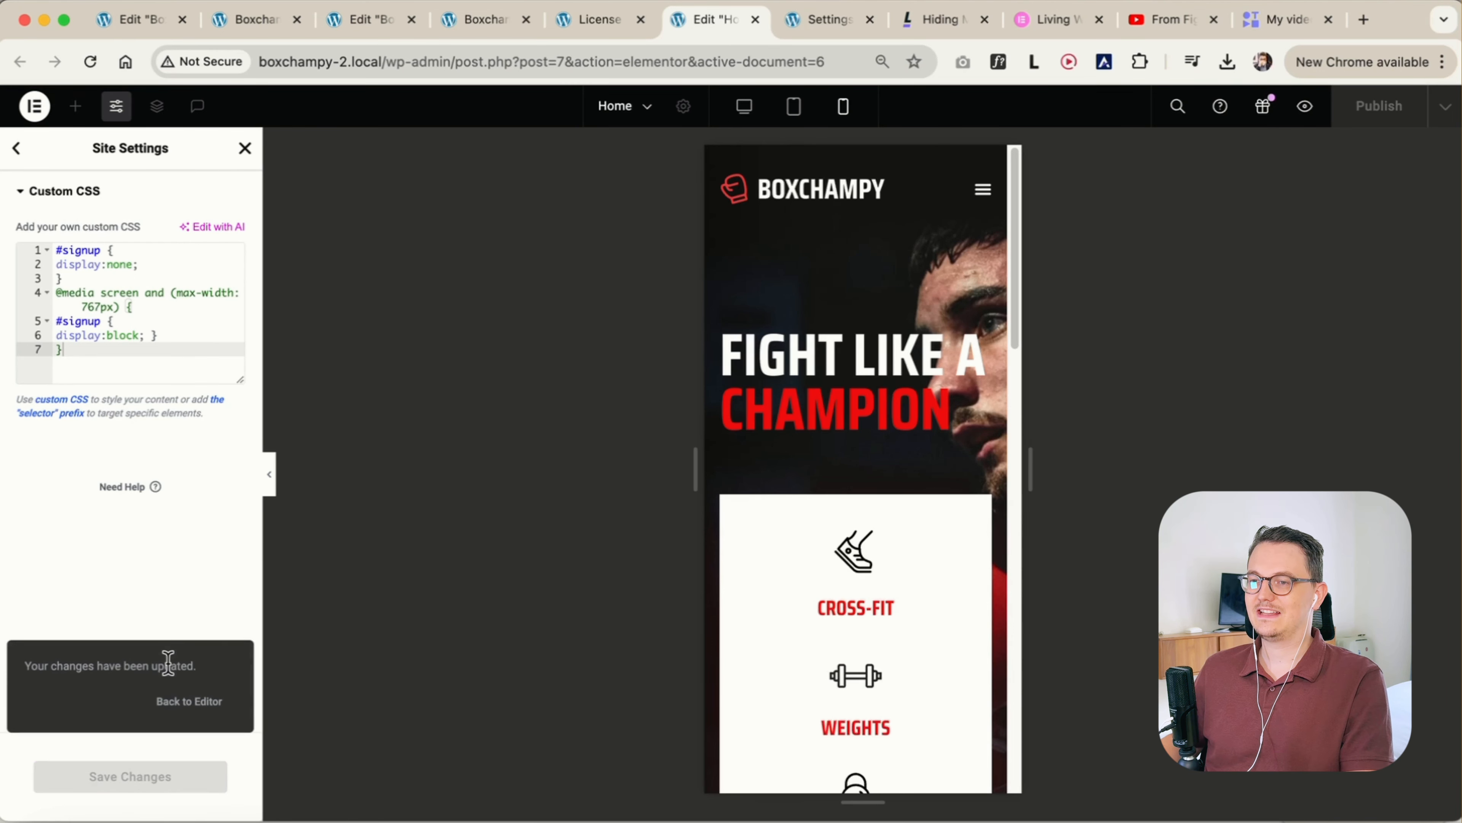
# Preview the site and inspect the header menu and button at tablet and mobile widths, then restore the full browser width
pyautogui.click(1305, 106)
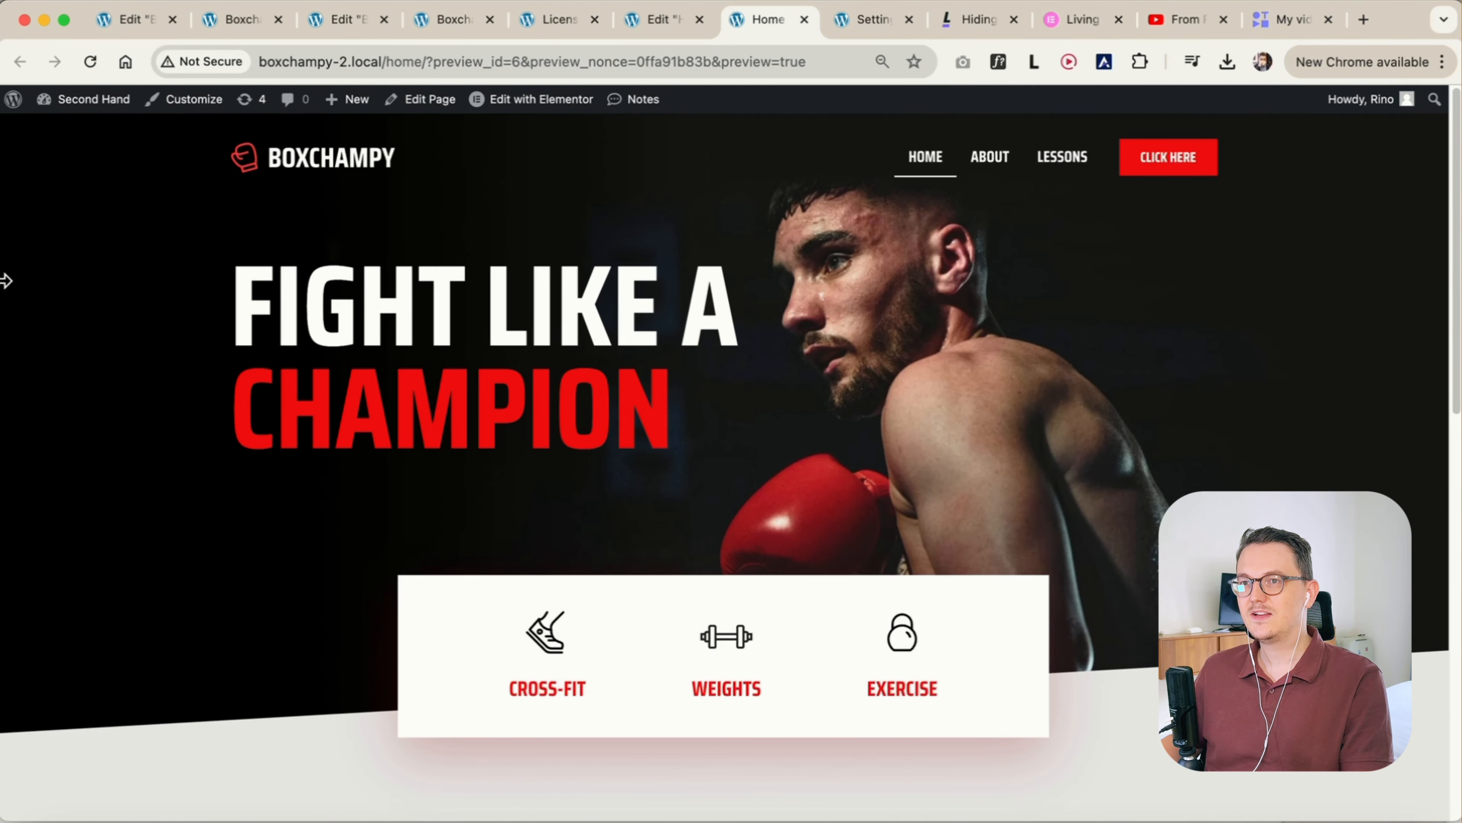
pyautogui.moveTo(6, 281); pyautogui.dragTo(630, 284)
pyautogui.click(1243, 164)
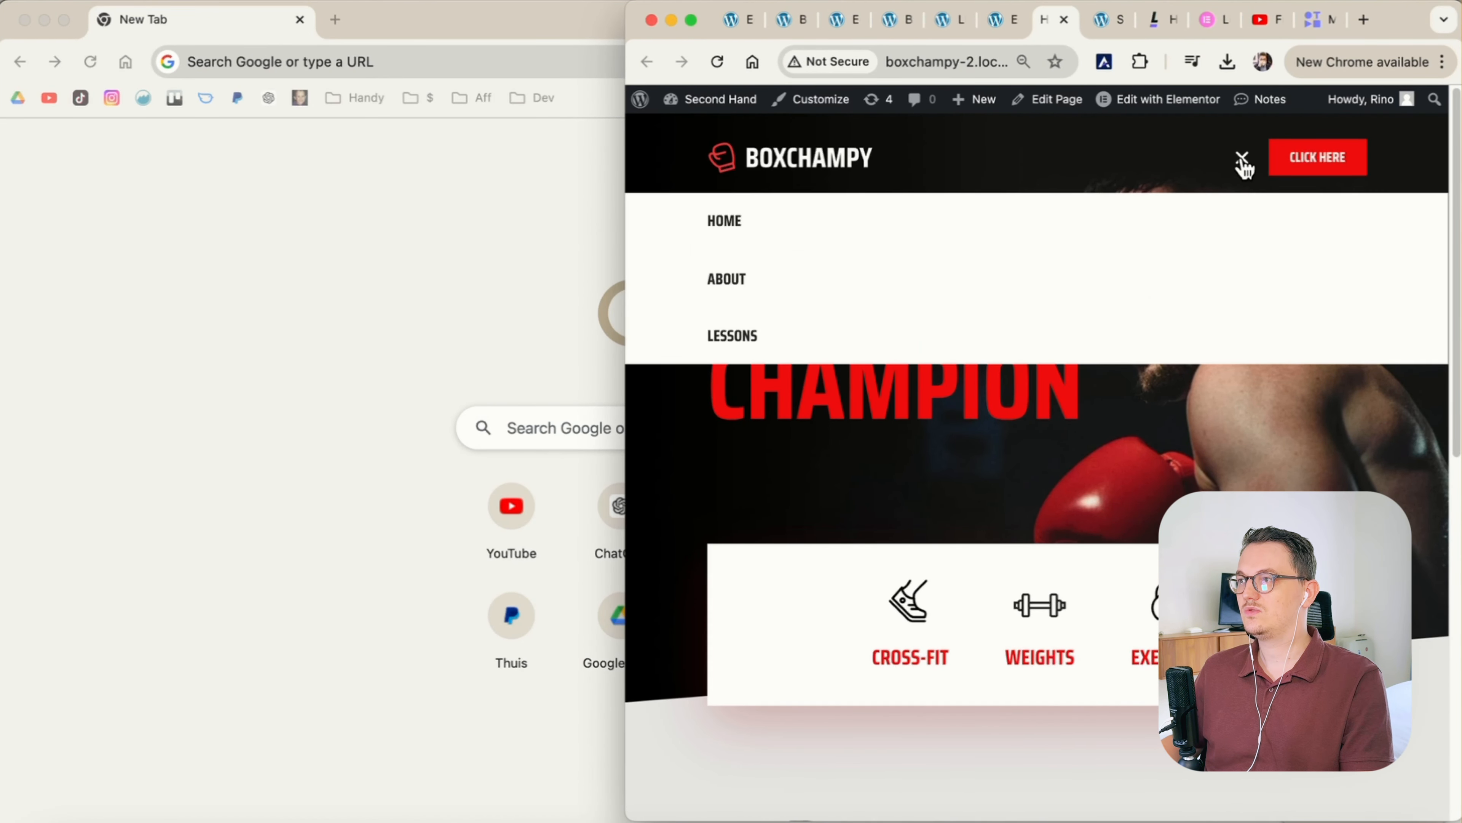
pyautogui.click(1242, 162)
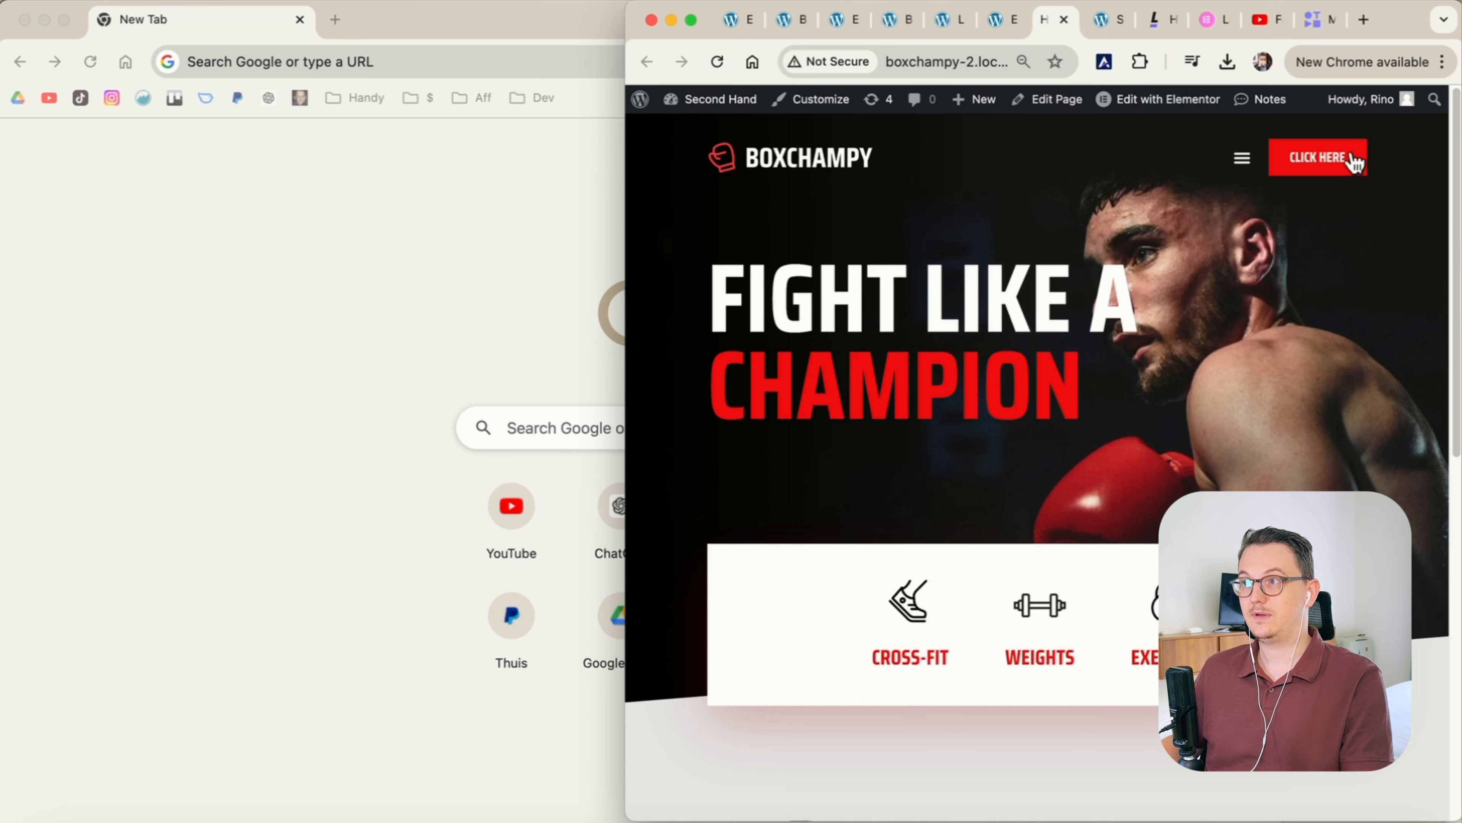
pyautogui.moveTo(629, 245); pyautogui.dragTo(937, 237)
pyautogui.click(1419, 177)
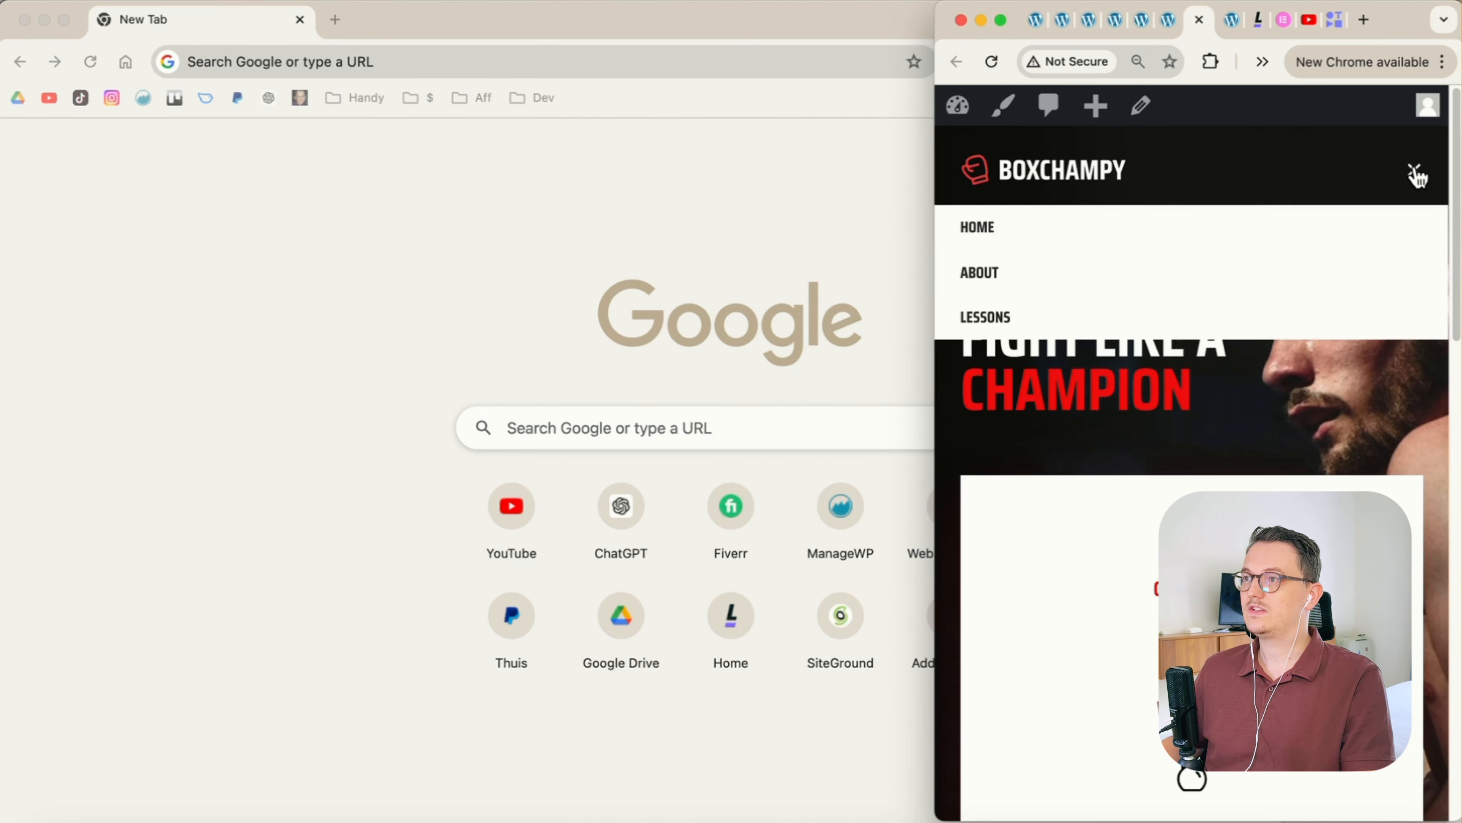
pyautogui.click(1417, 174)
pyautogui.moveTo(936, 228); pyautogui.dragTo(2, 303)
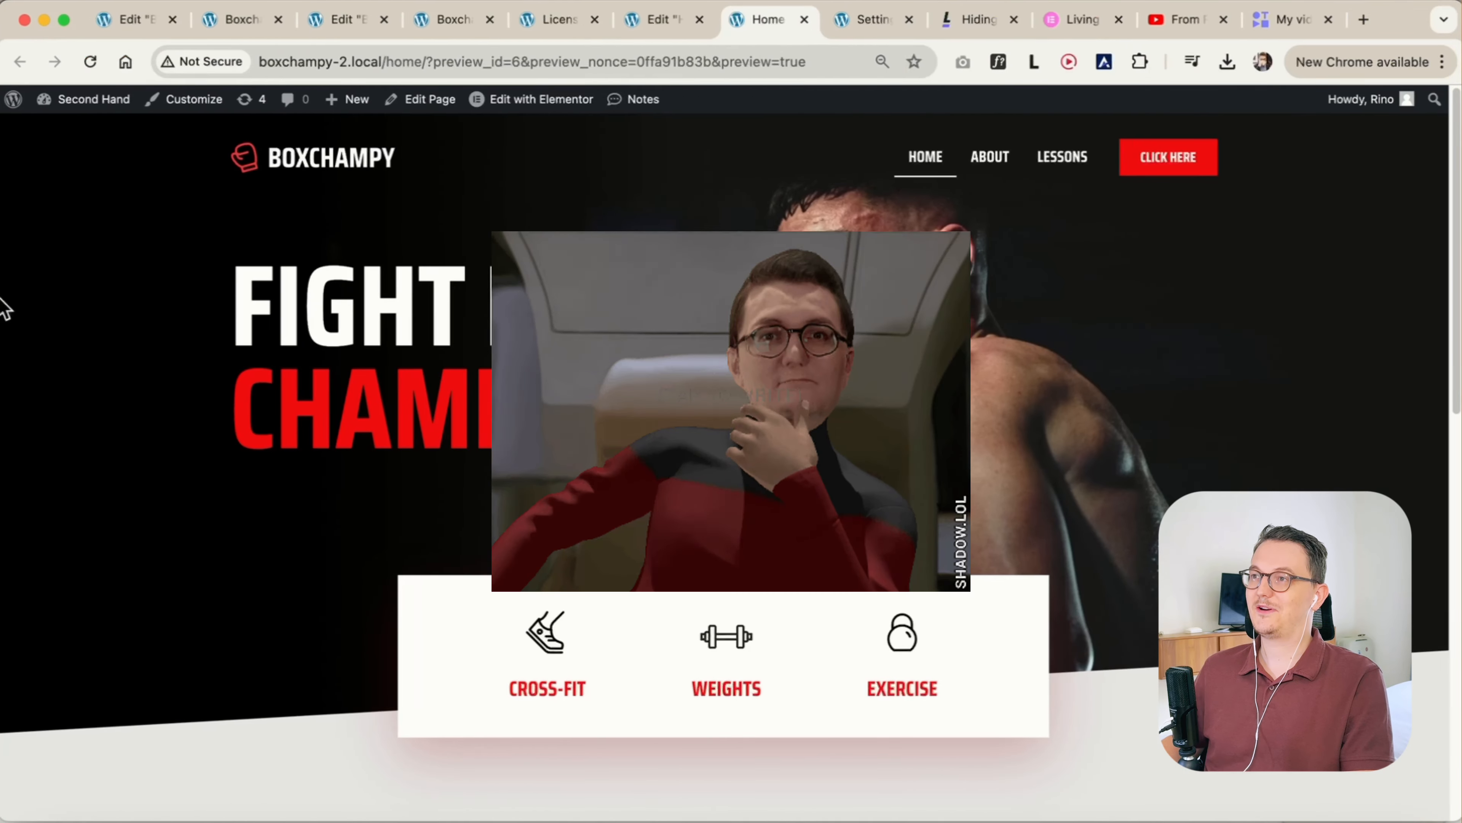
# Return to the Home page editor, restore the desktop view and publish the page
pyautogui.click(645, 26)
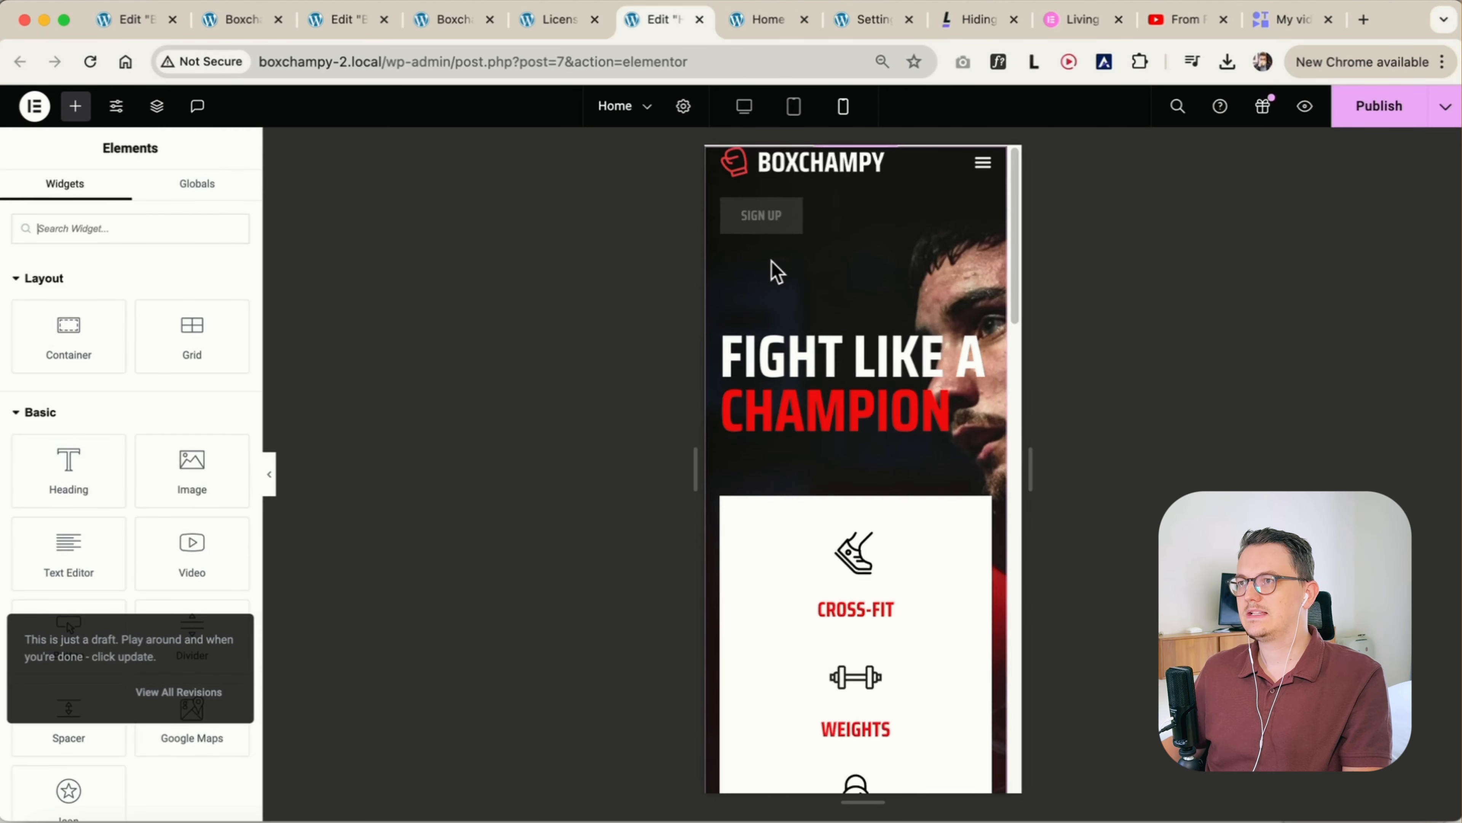
pyautogui.click(744, 106)
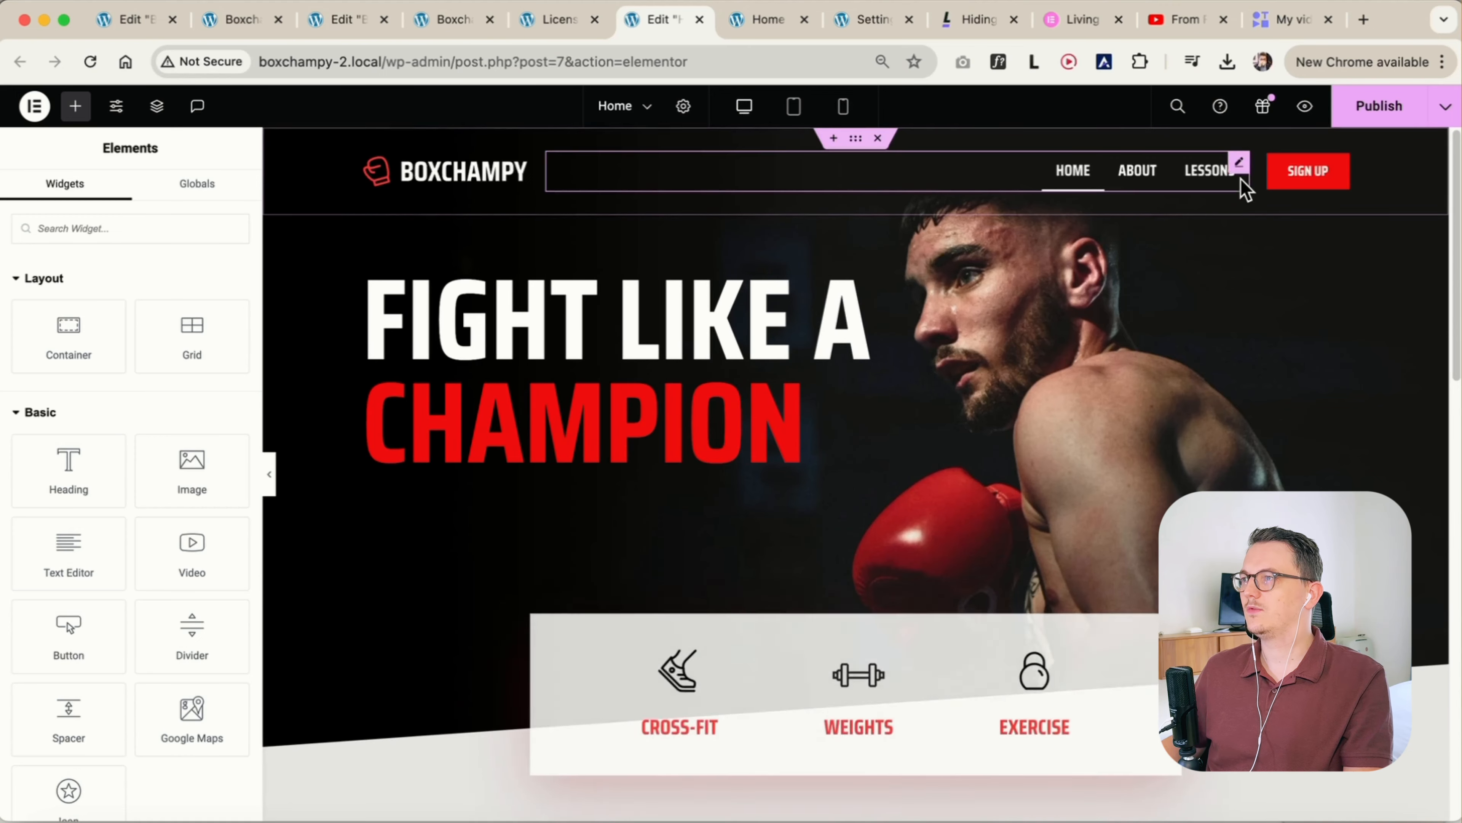
pyautogui.click(1380, 118)
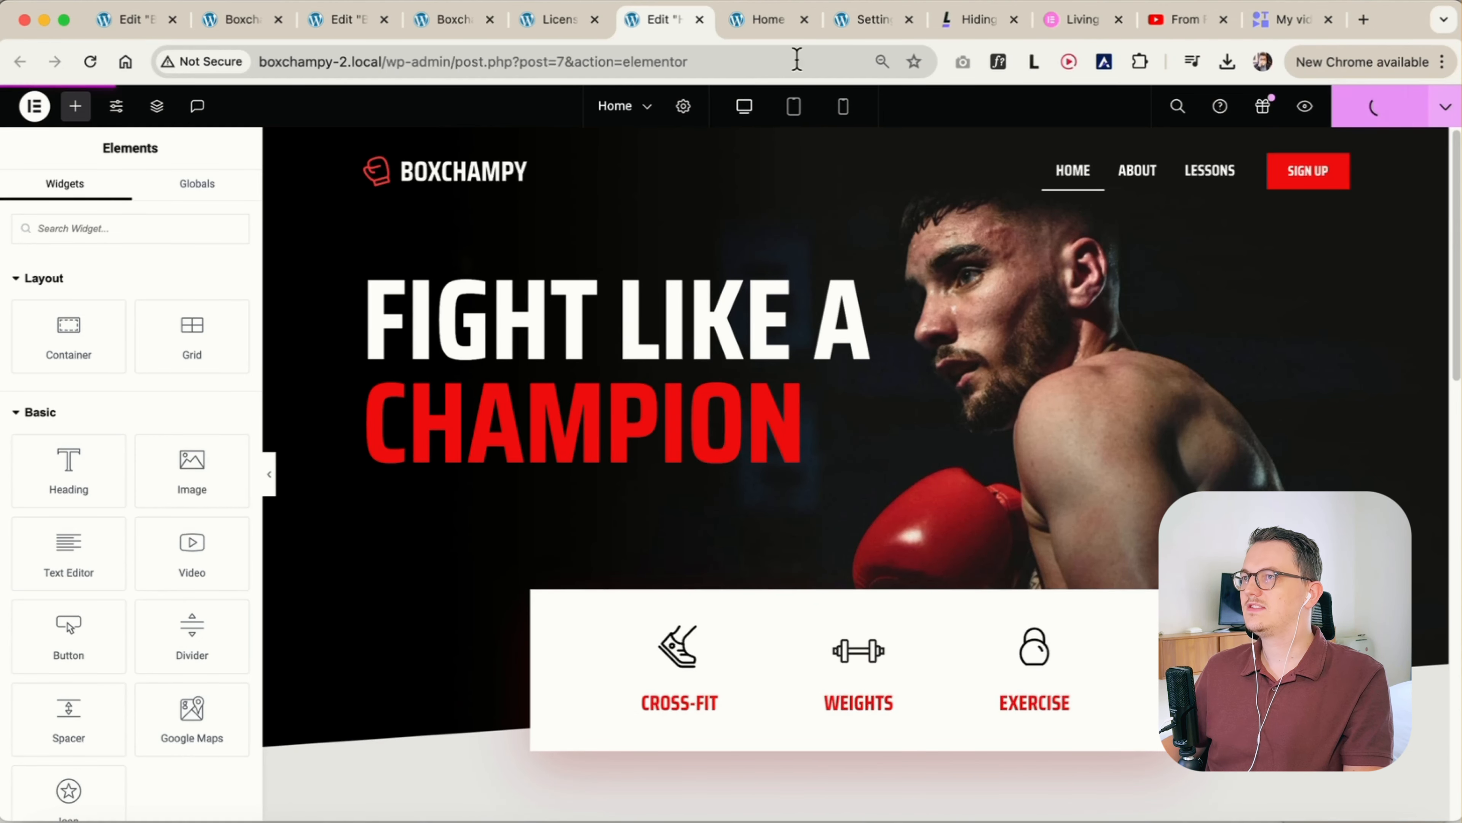
# Preview the published Home page and compare the header's dropdown menu and Sign up button at mobile and desktop widths
pyautogui.click(1306, 107)
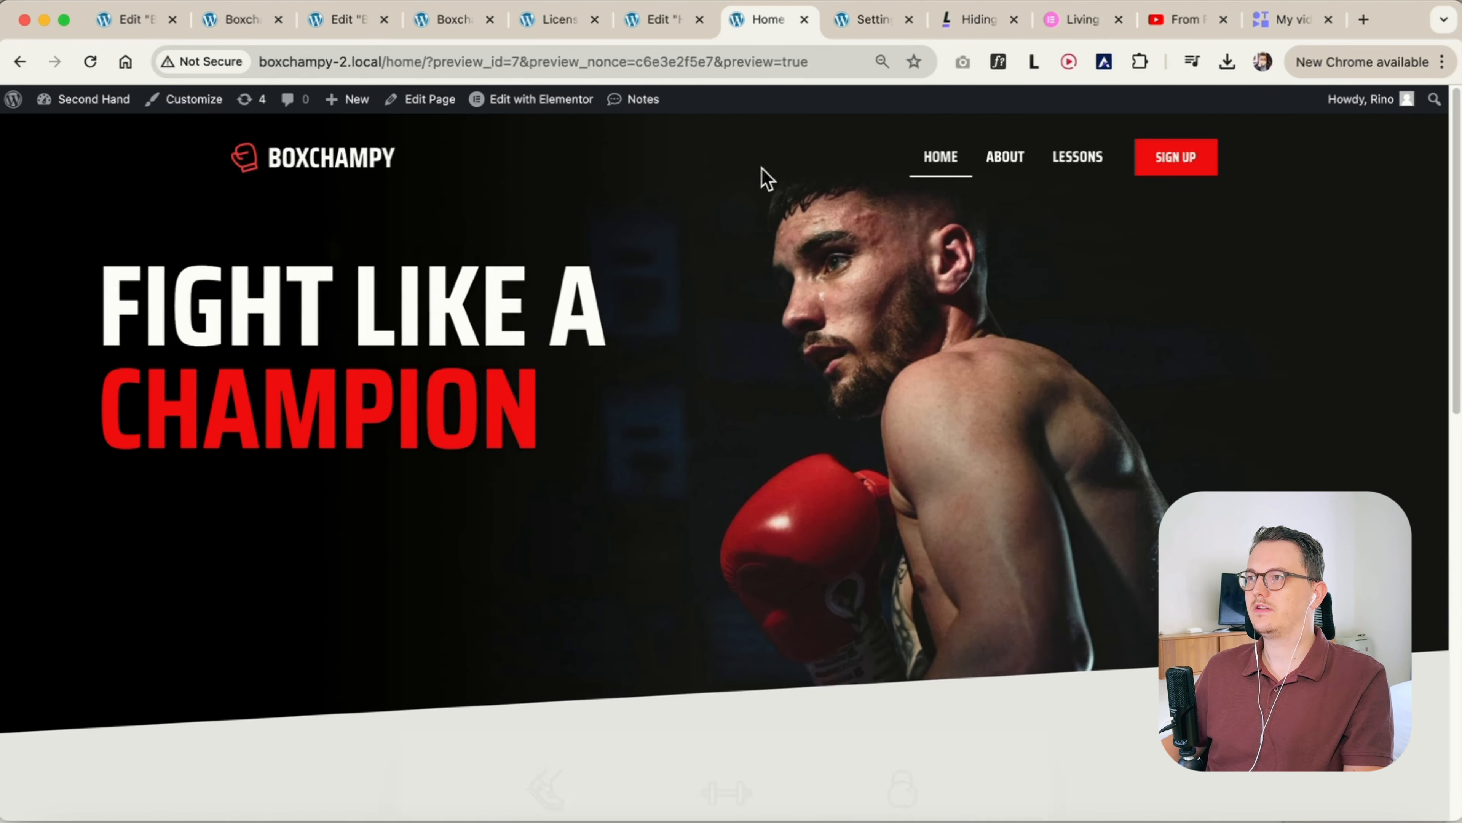
pyautogui.moveTo(32, 245); pyautogui.dragTo(936, 262)
pyautogui.click(1415, 174)
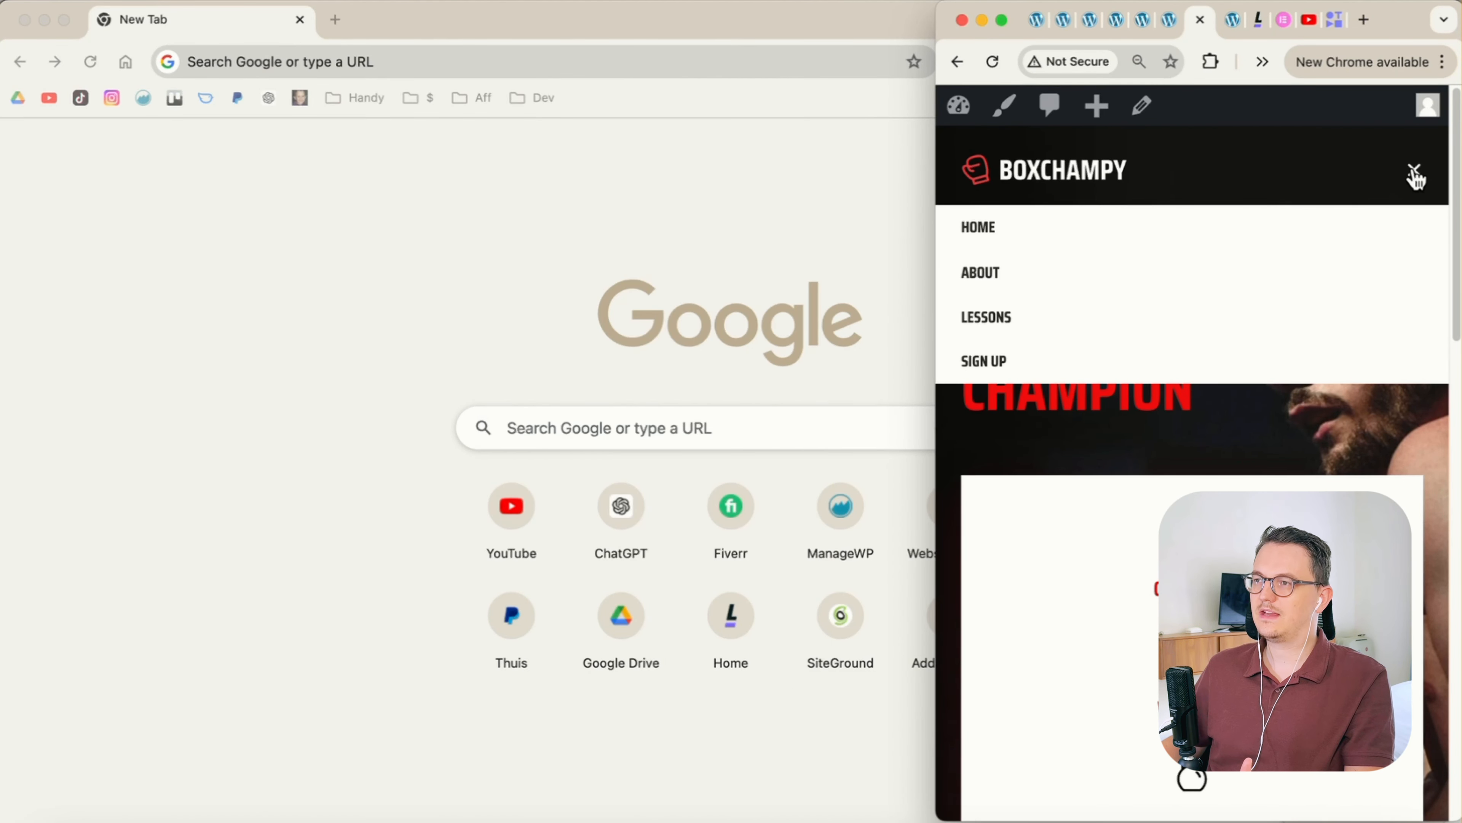
pyautogui.click(1415, 175)
pyautogui.click(1415, 174)
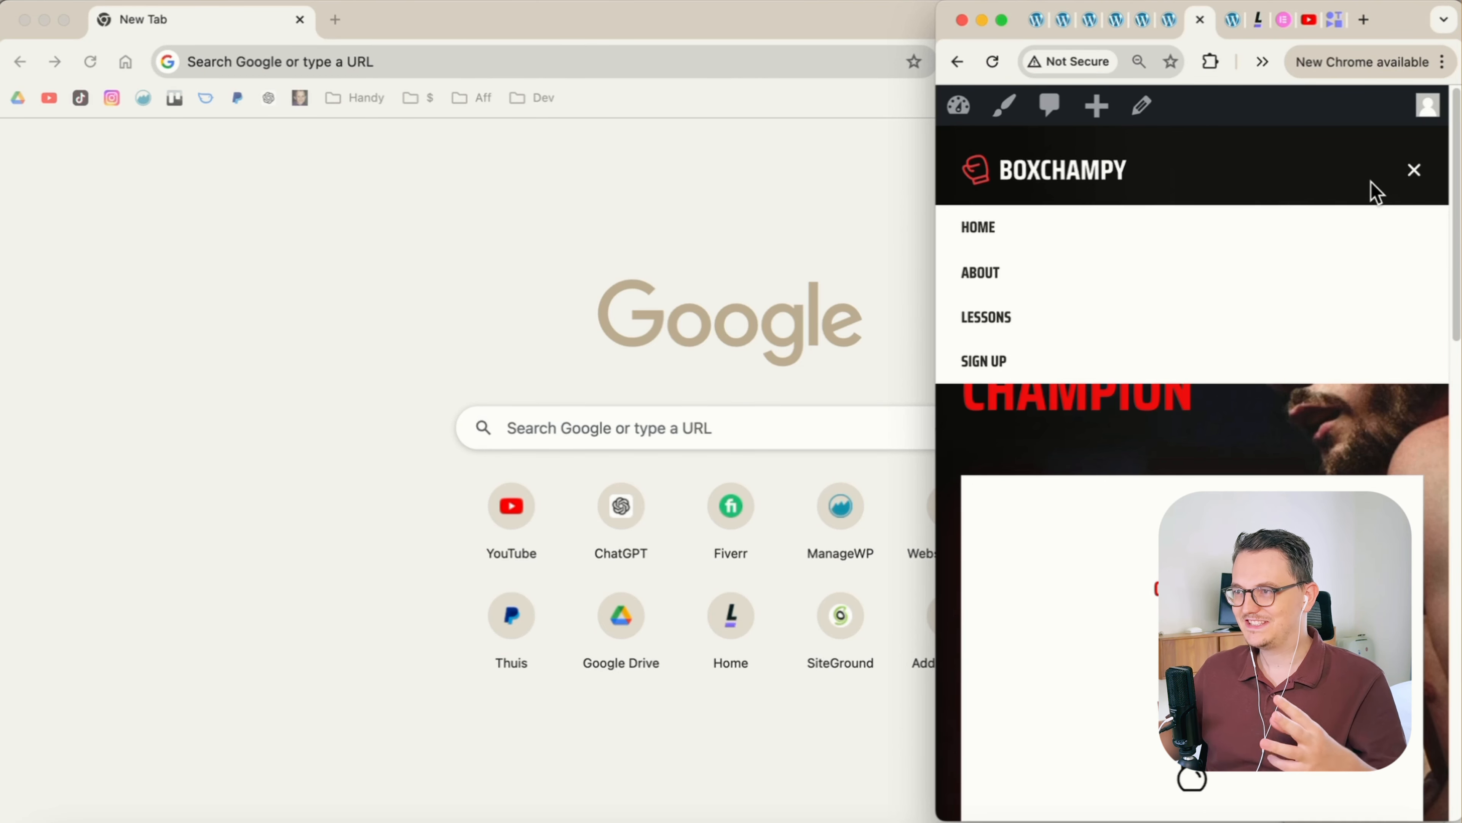
pyautogui.click(1415, 173)
pyautogui.click(1415, 173)
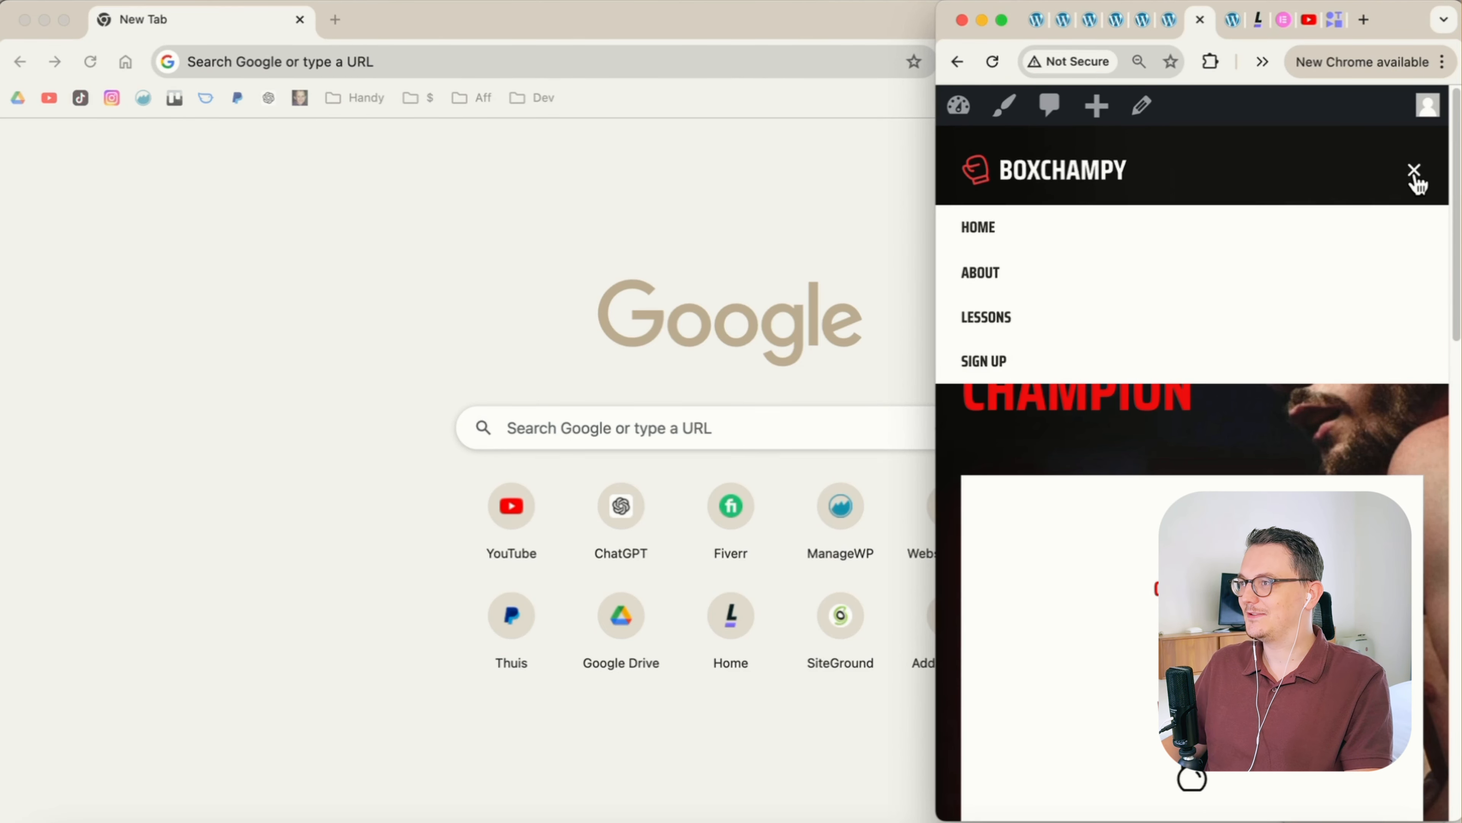
pyautogui.click(1415, 173)
pyautogui.click(1415, 174)
pyautogui.click(1415, 174)
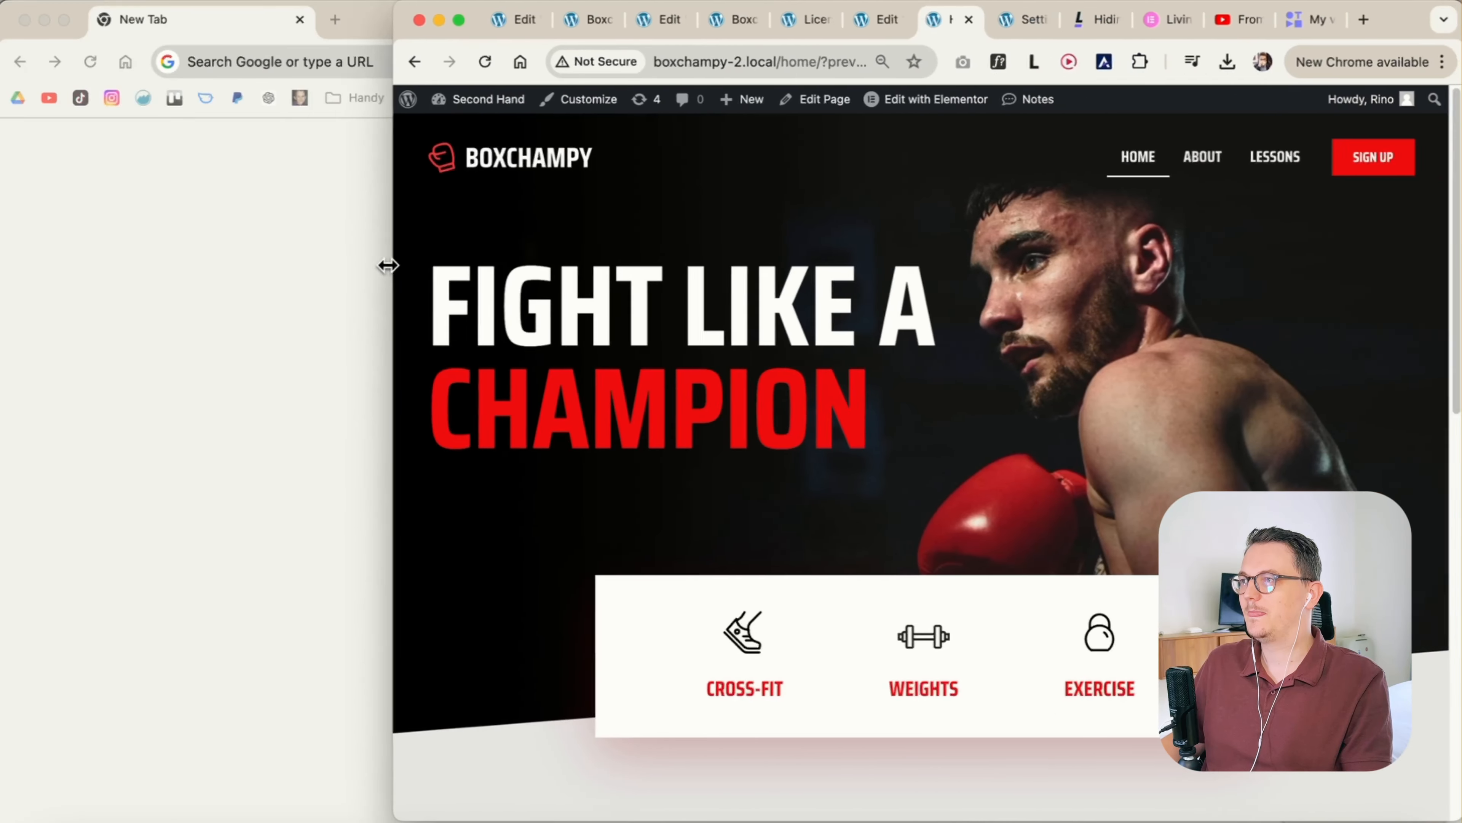
pyautogui.moveTo(387, 265); pyautogui.dragTo(650, 267)
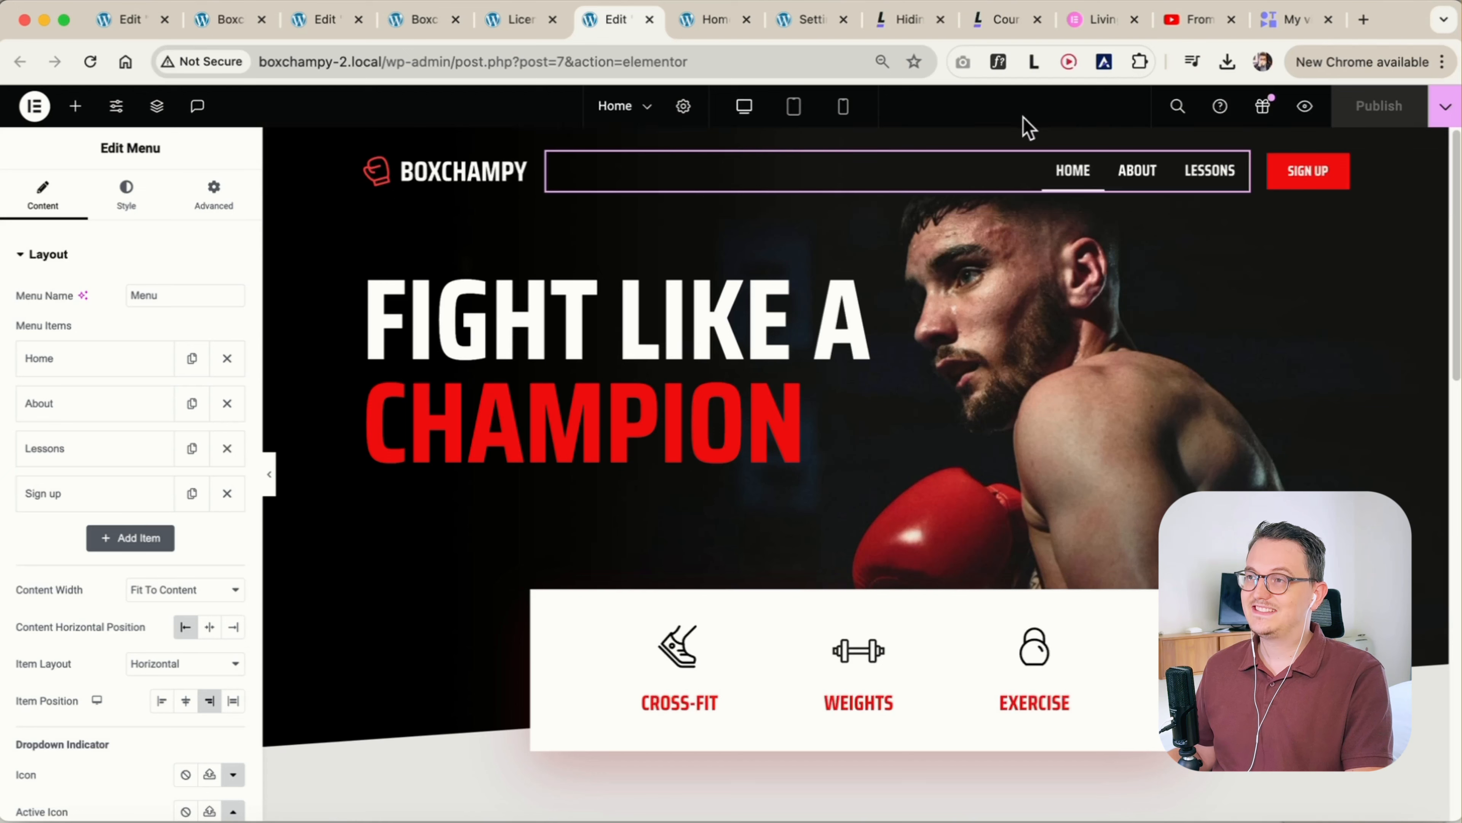
# Select the header container holding the logo, menu and Sign up button
pyautogui.click(857, 141)
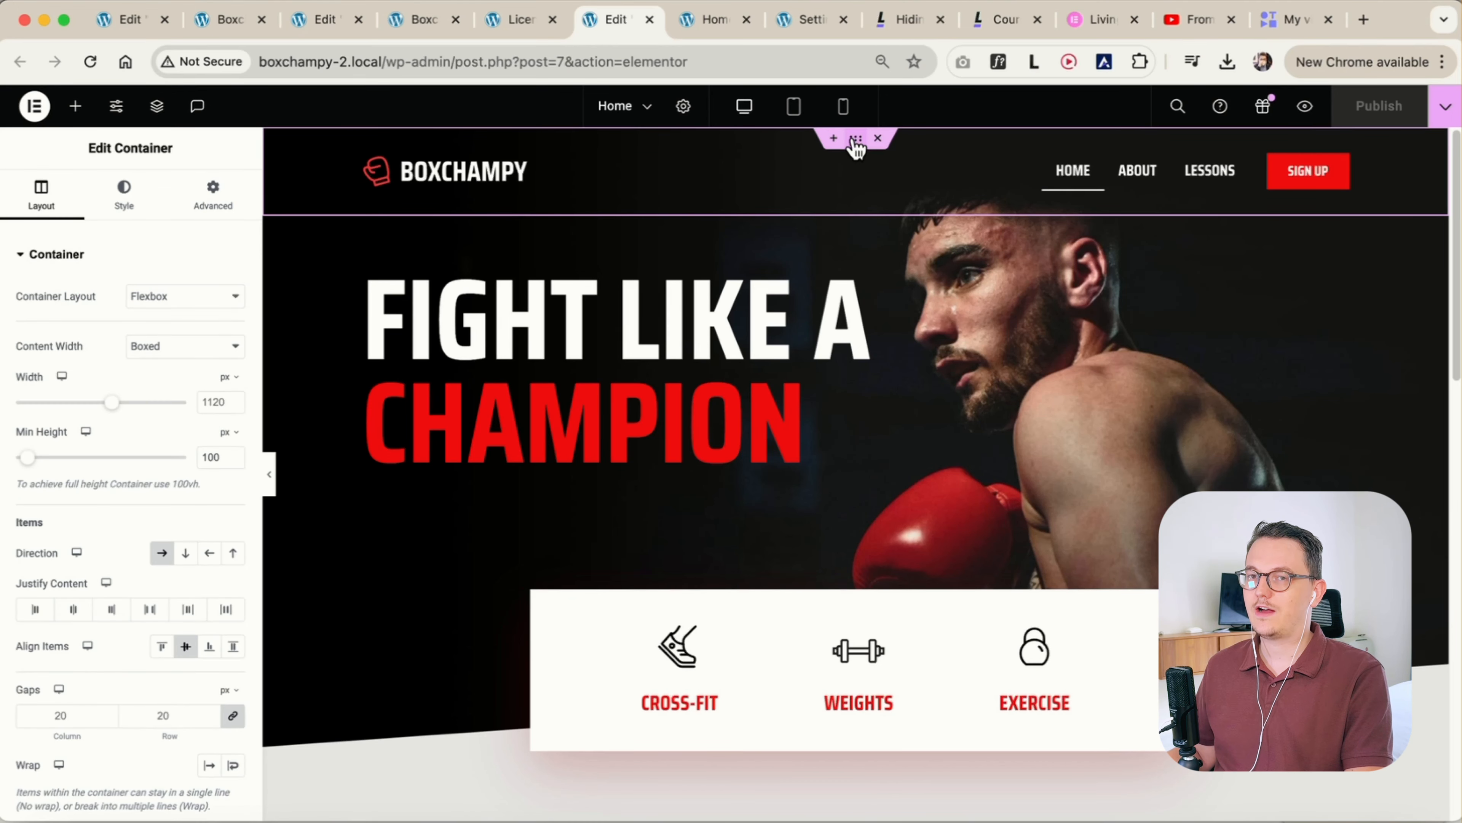
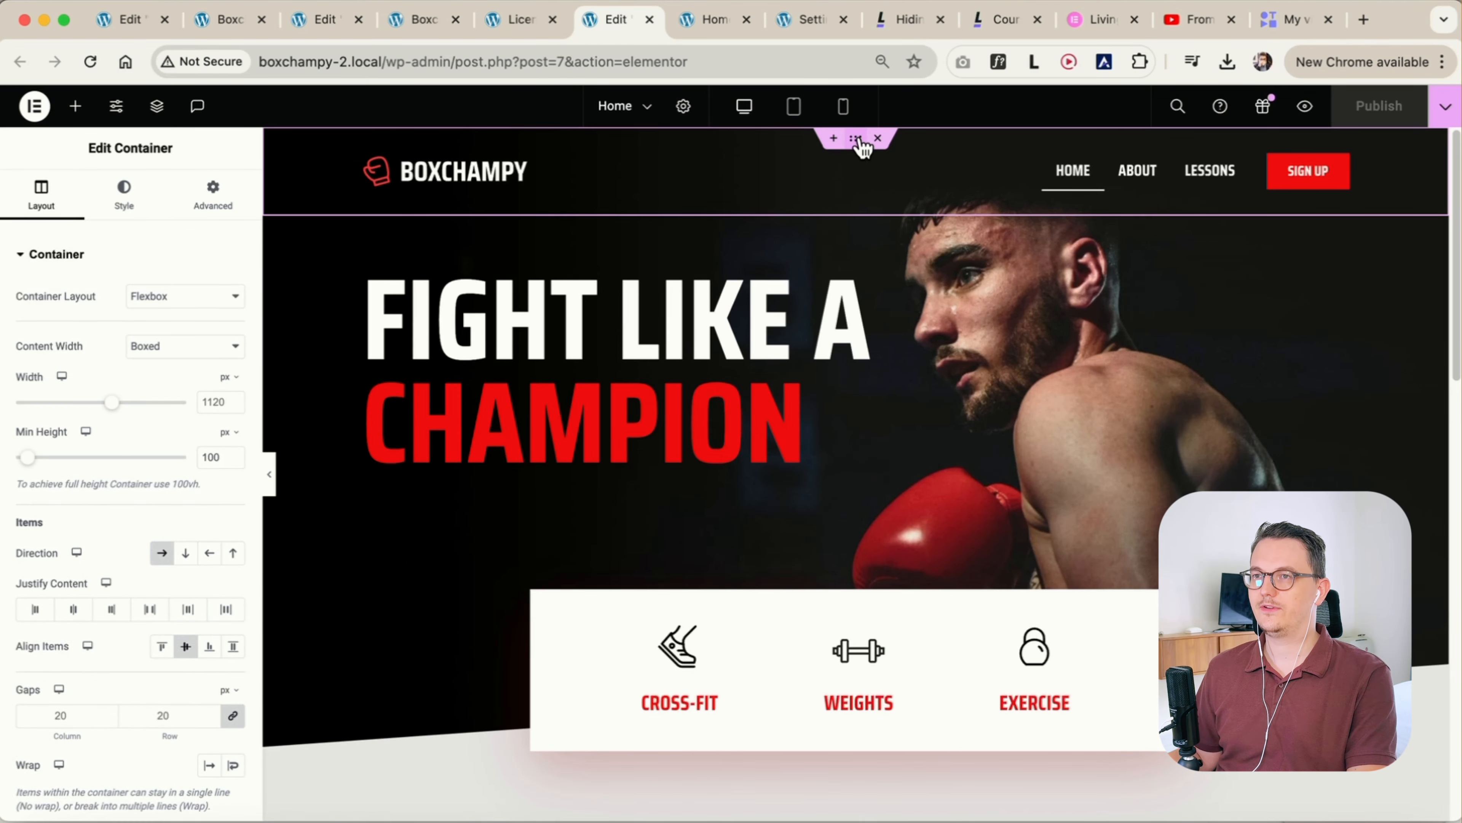
# Create a new header template in the Theme Builder and dismiss the template library to start with an empty canvas
pyautogui.click(40, 109)
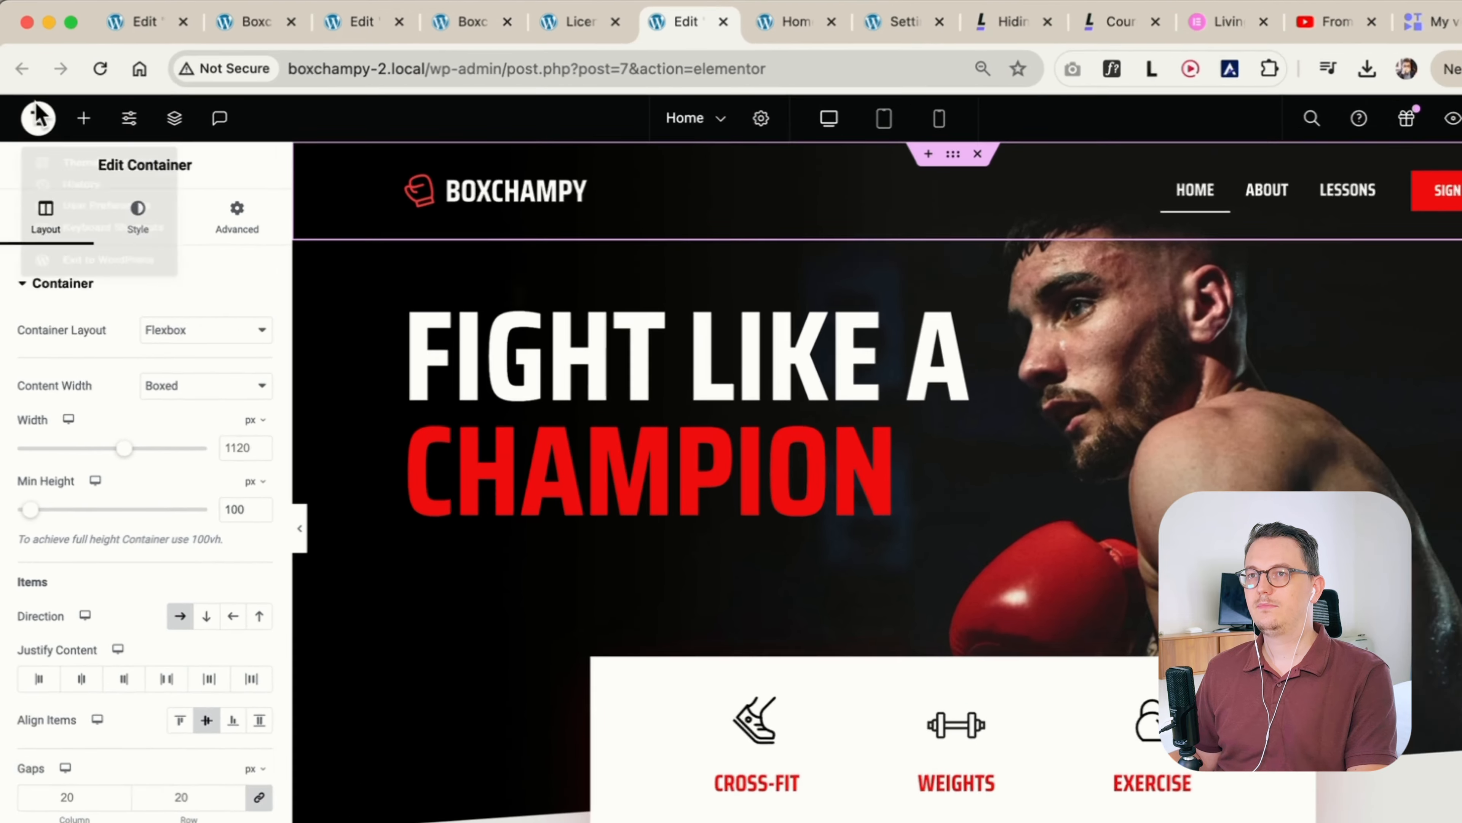
pyautogui.click(33, 107)
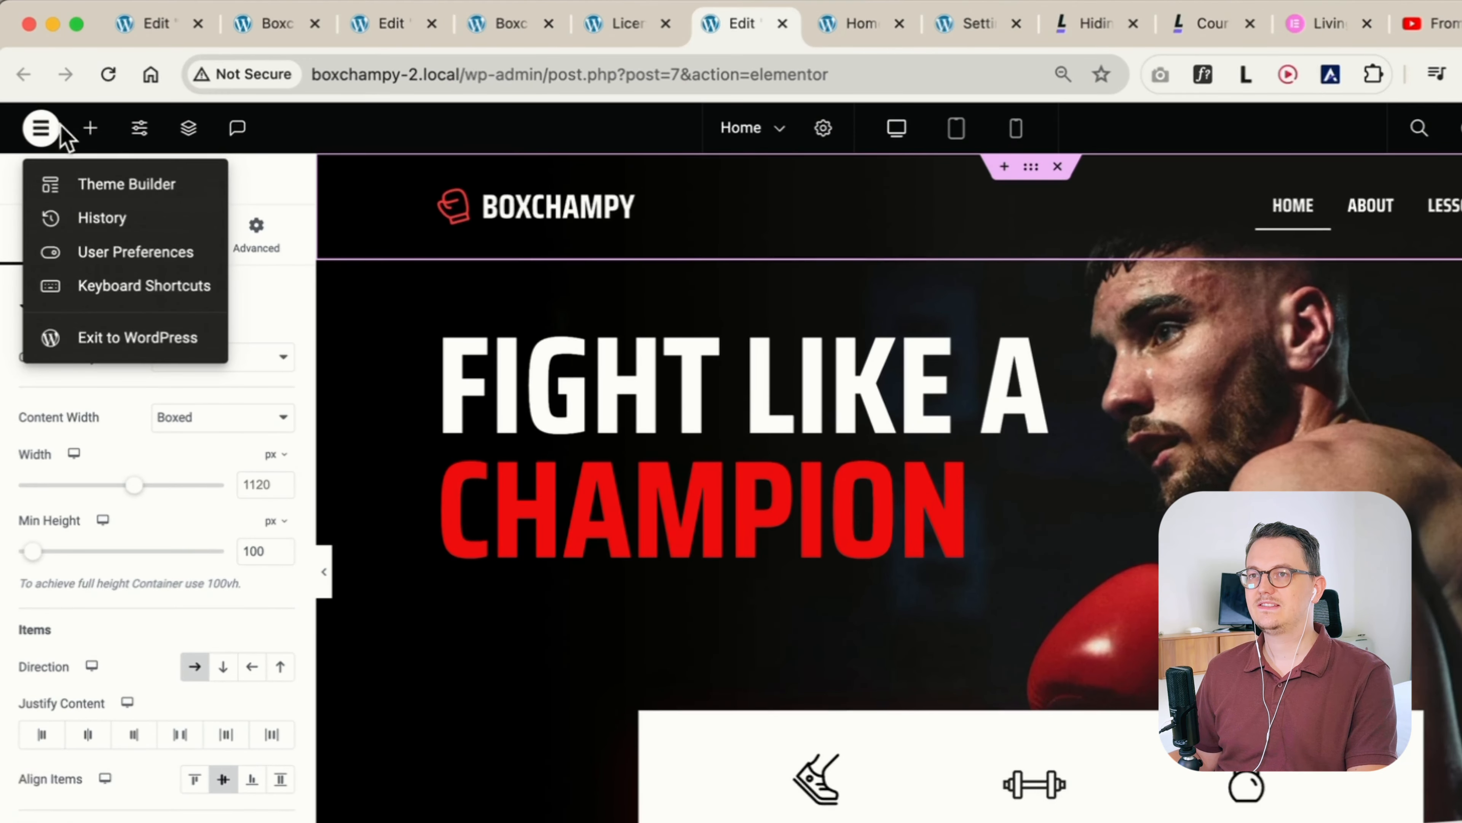
pyautogui.click(121, 190)
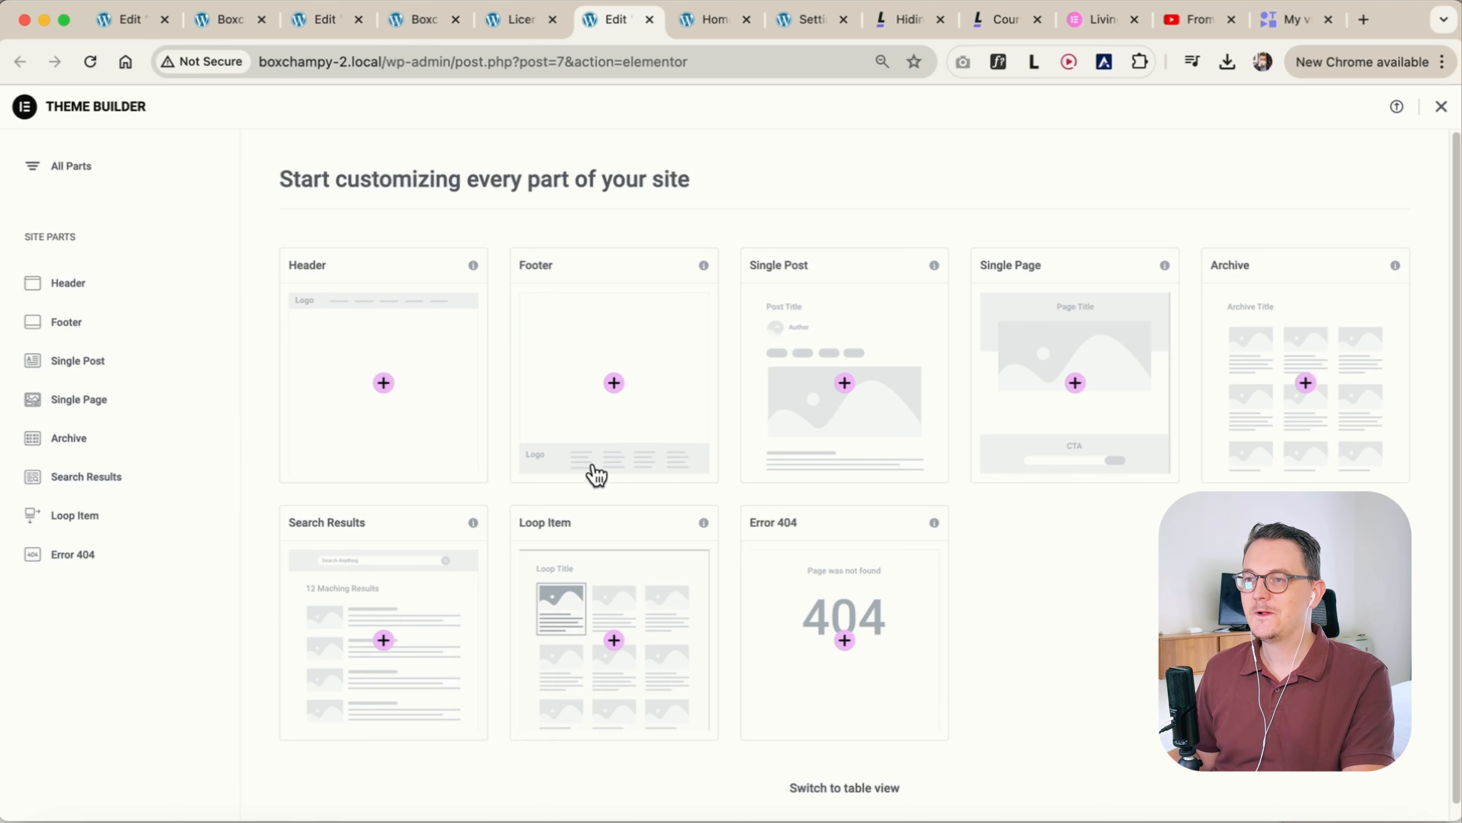
pyautogui.click(386, 394)
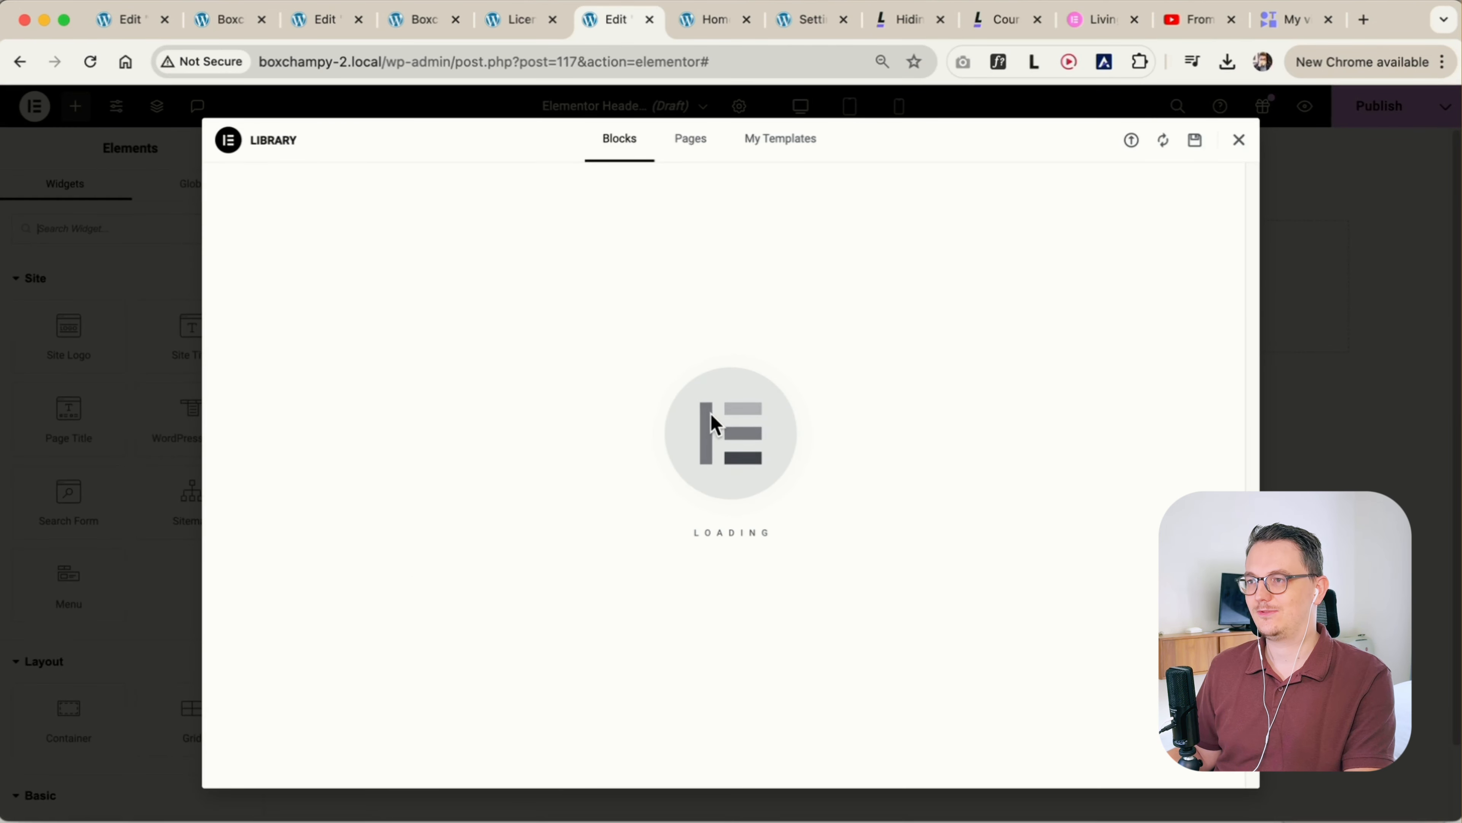
pyautogui.moveTo(1043, 344)
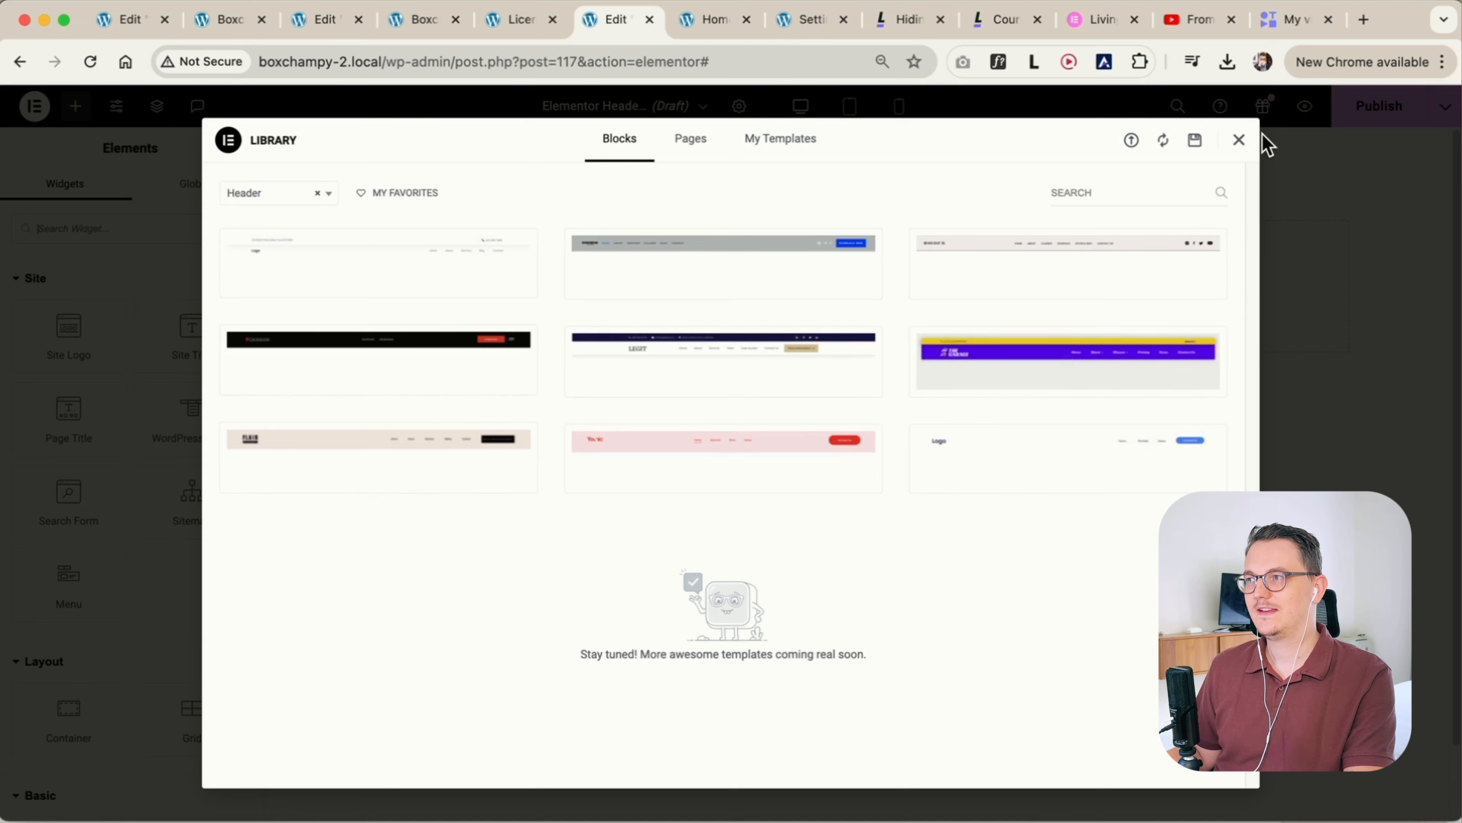
pyautogui.click(1241, 141)
pyautogui.click(710, 23)
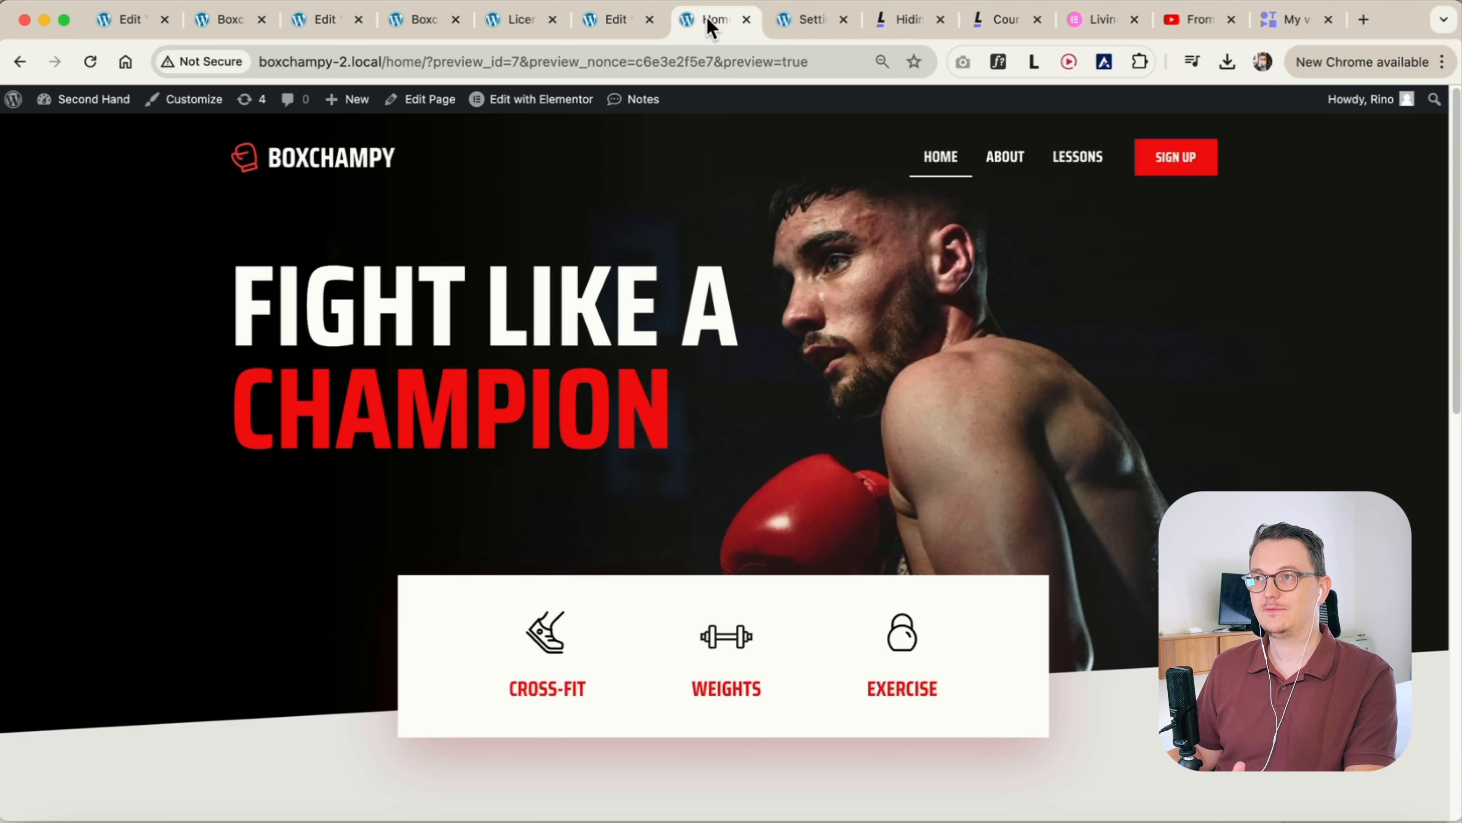
pyautogui.click(631, 23)
pyautogui.click(514, 25)
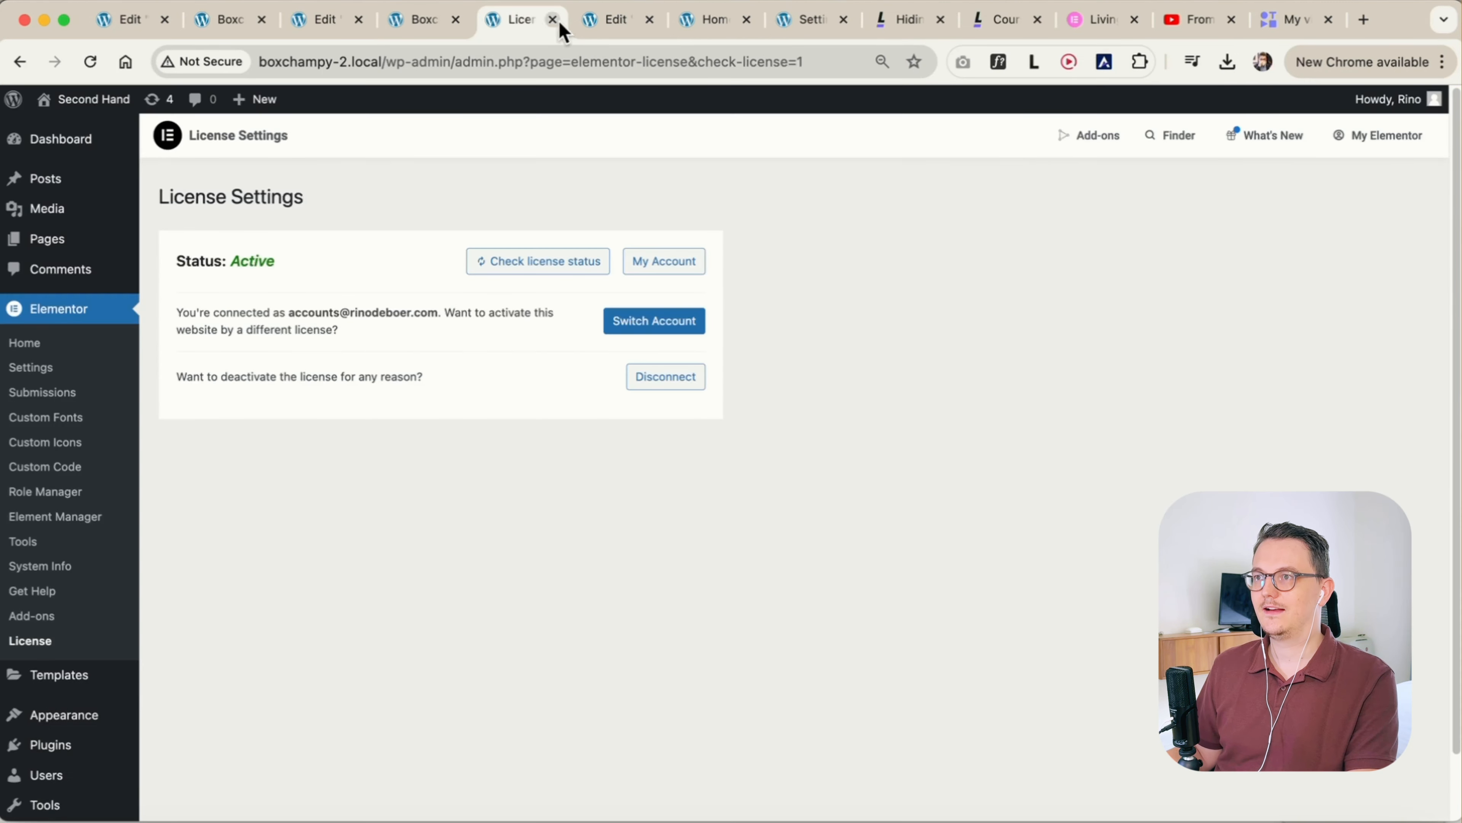
pyautogui.click(599, 31)
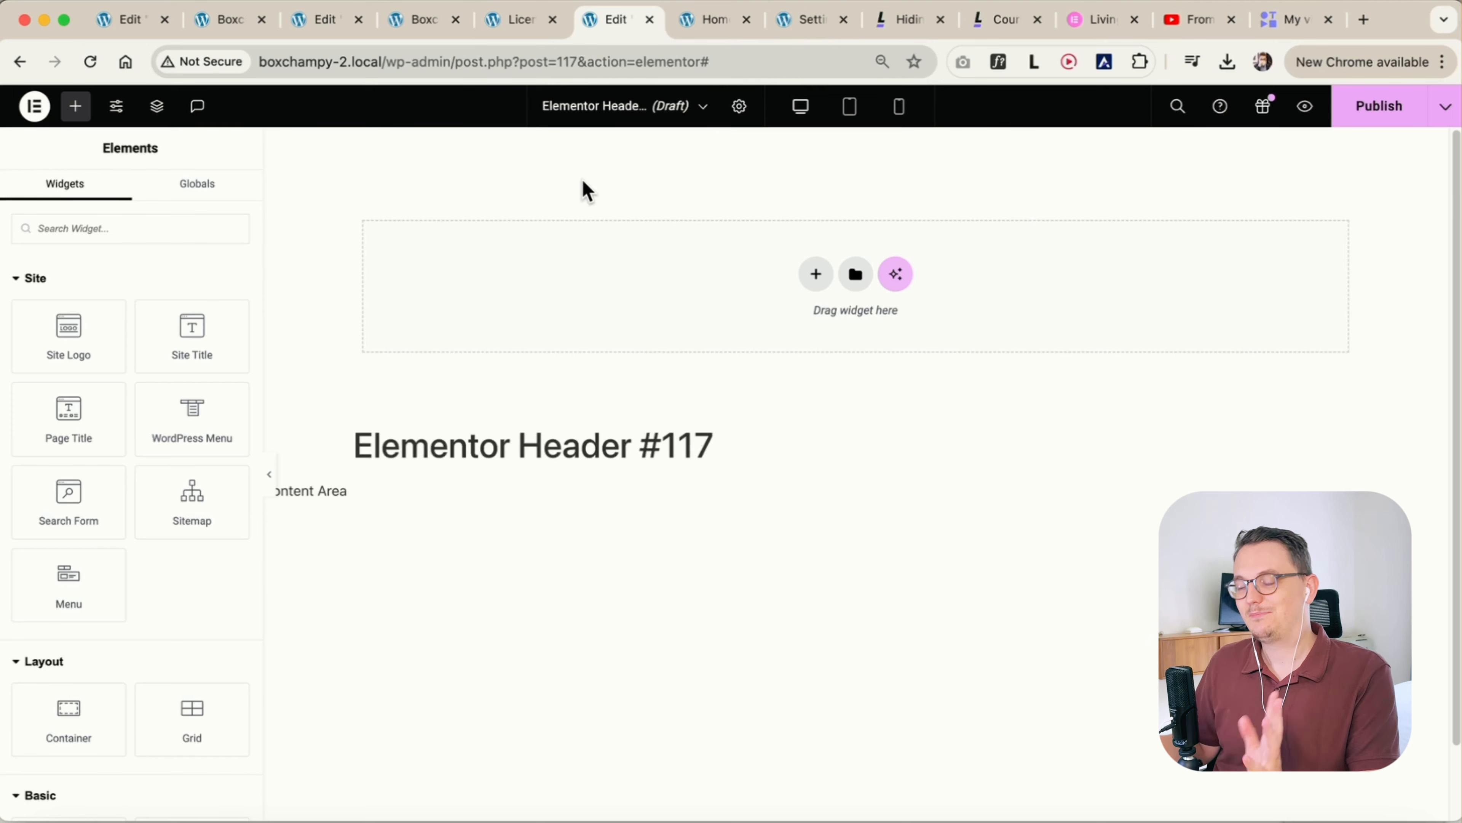
# Search the Finder for "box" and open the Home page editor in a separate browser tab
pyautogui.press('super+e')
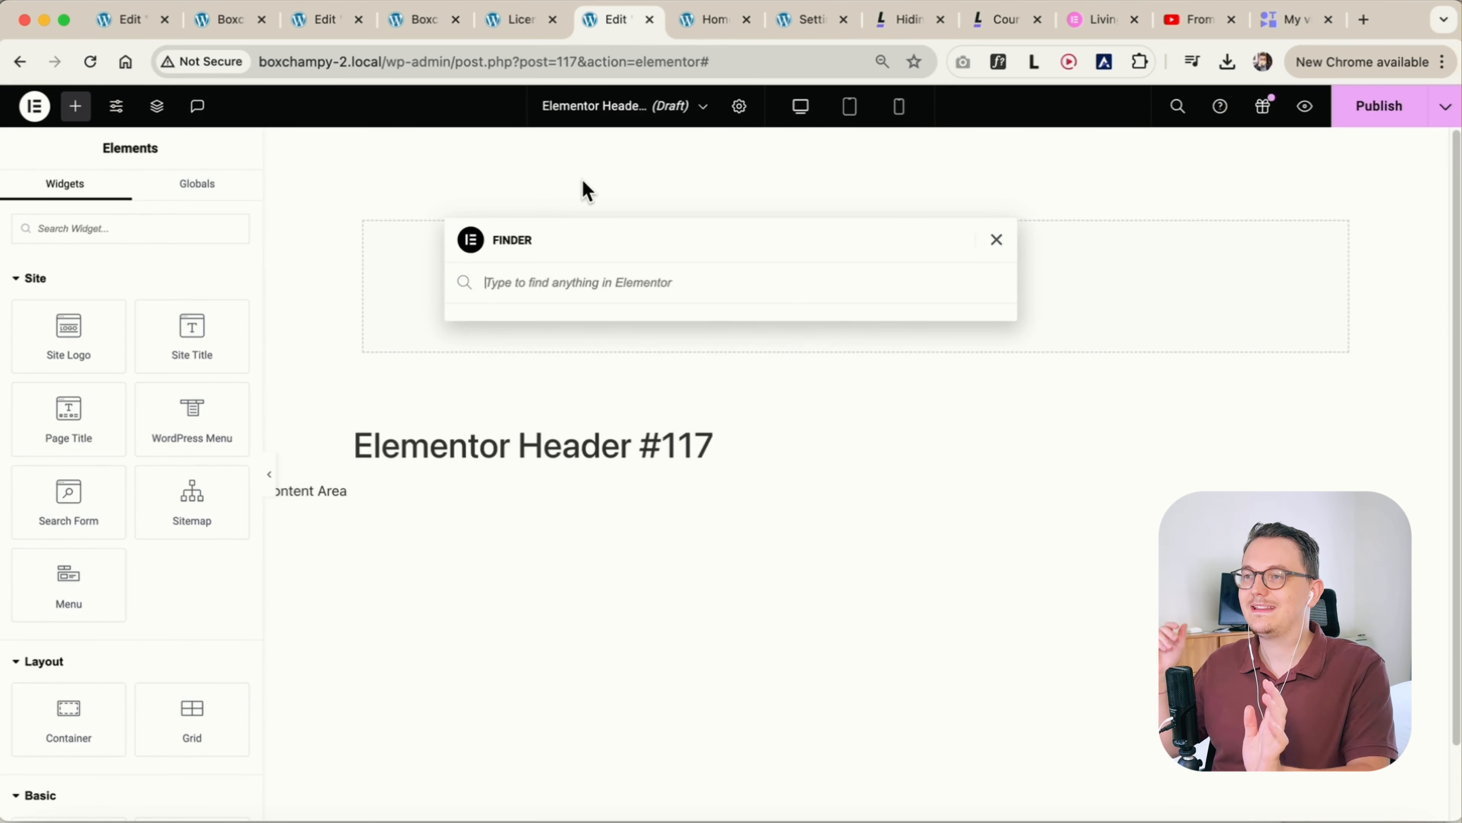
pyautogui.write('box')
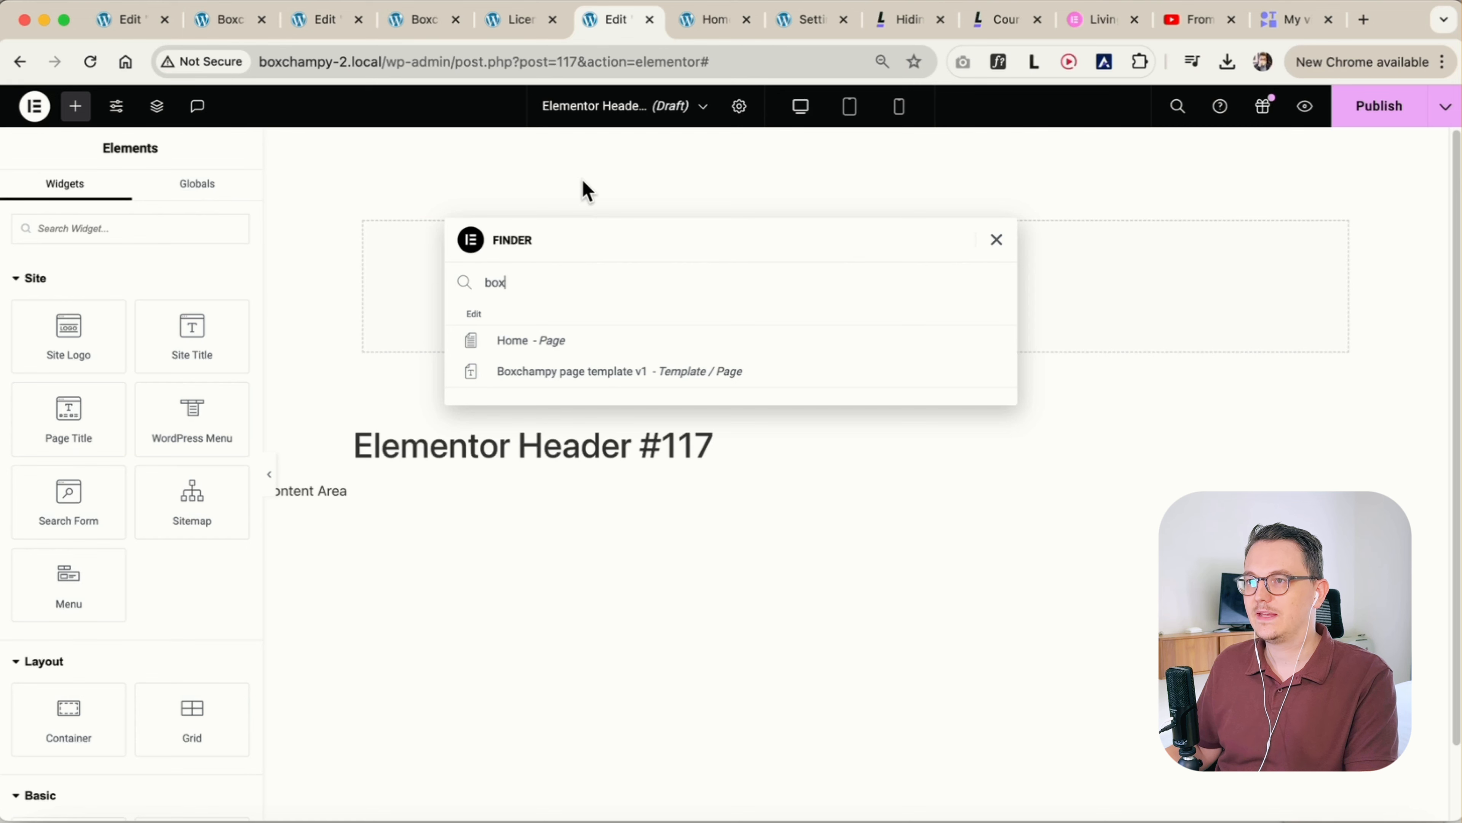
pyautogui.keyDown('super'); pyautogui.click(534, 343); pyautogui.keyUp('super')
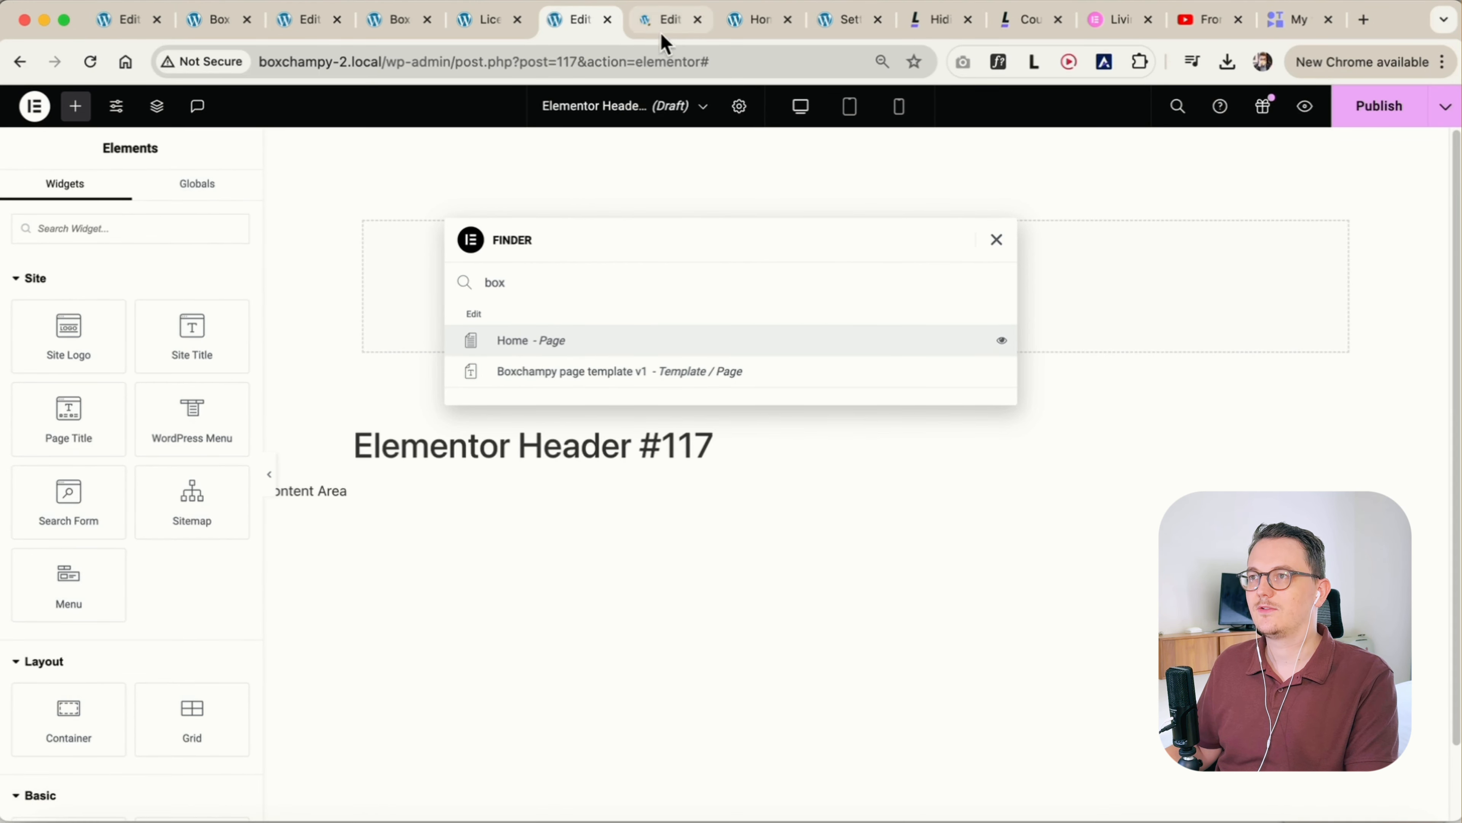
pyautogui.click(662, 20)
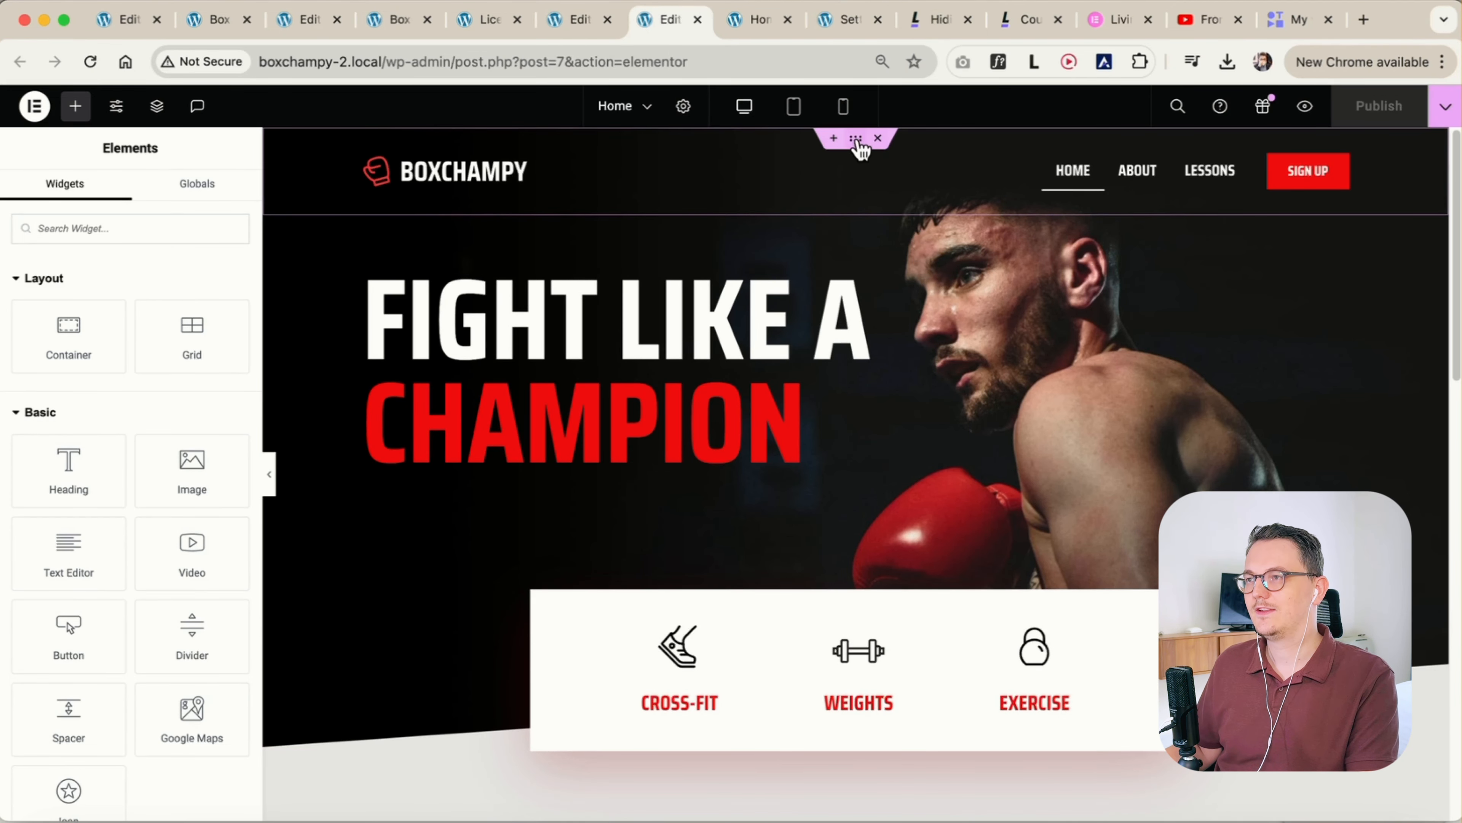
# Copy the header container from the Home page and paste it into the empty header template
pyautogui.click(856, 139)
pyautogui.rightClick(858, 149)
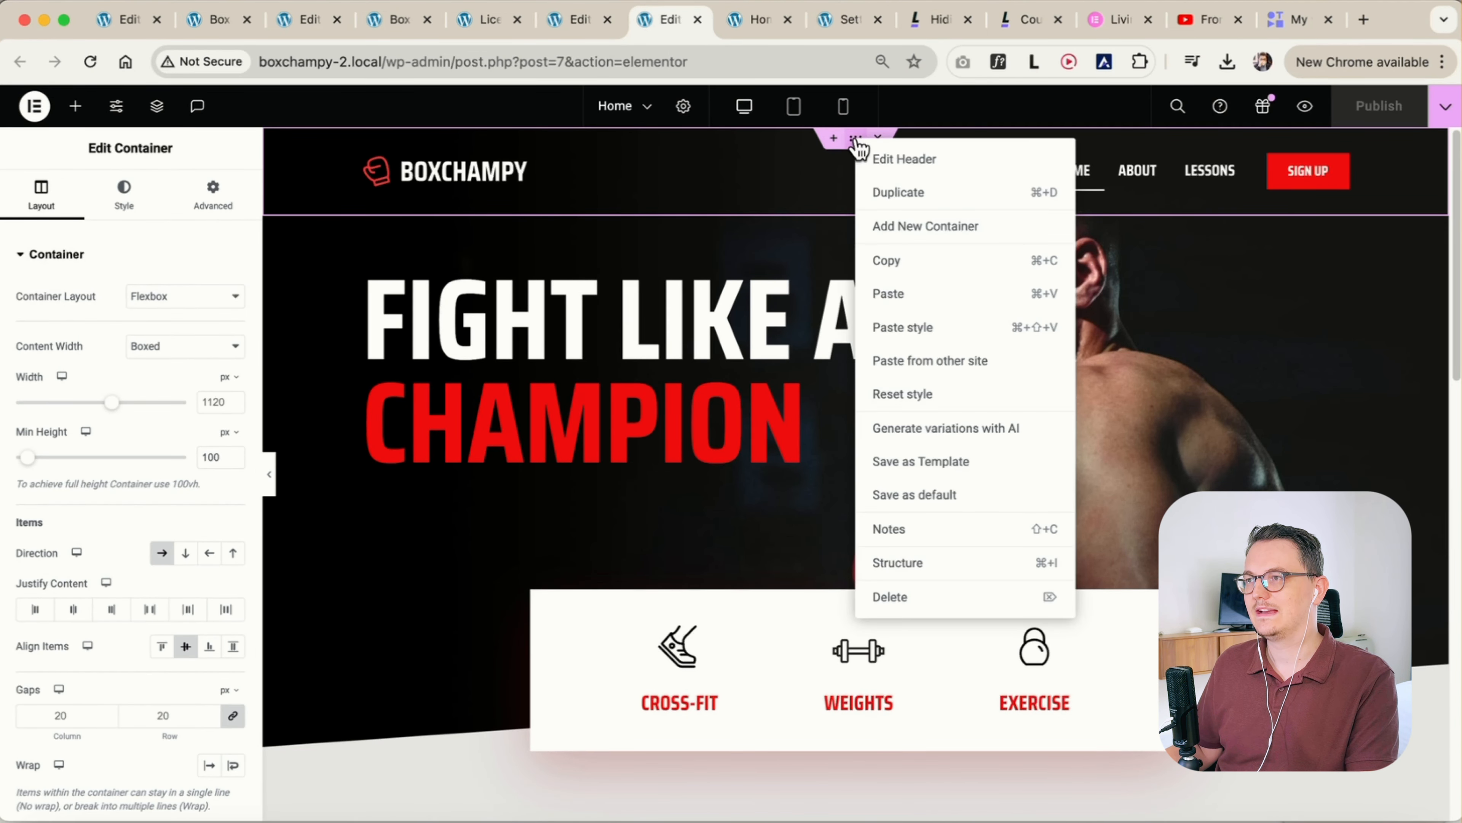
pyautogui.click(901, 261)
pyautogui.click(576, 29)
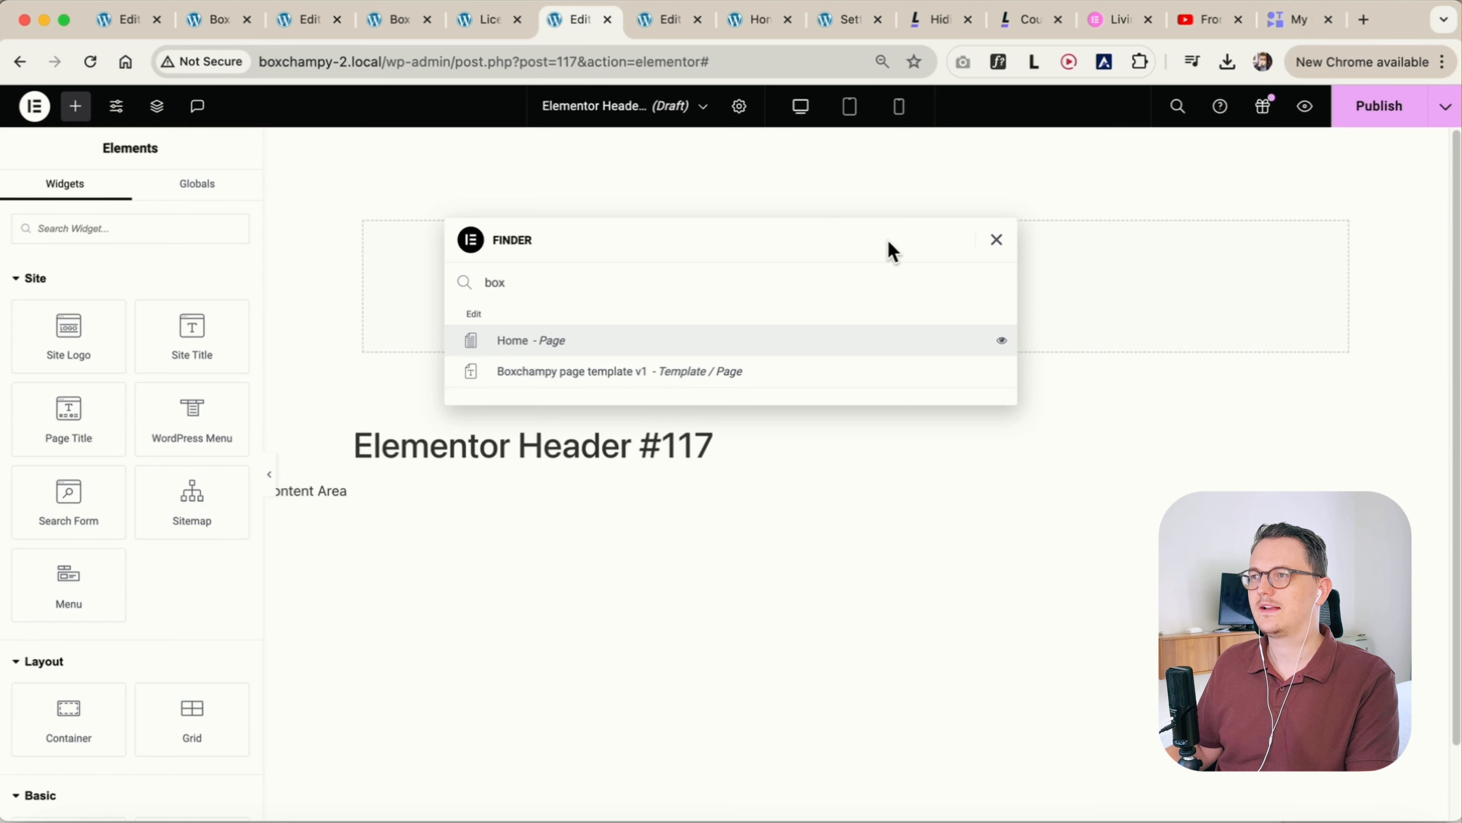
pyautogui.click(996, 240)
pyautogui.rightClick(654, 275)
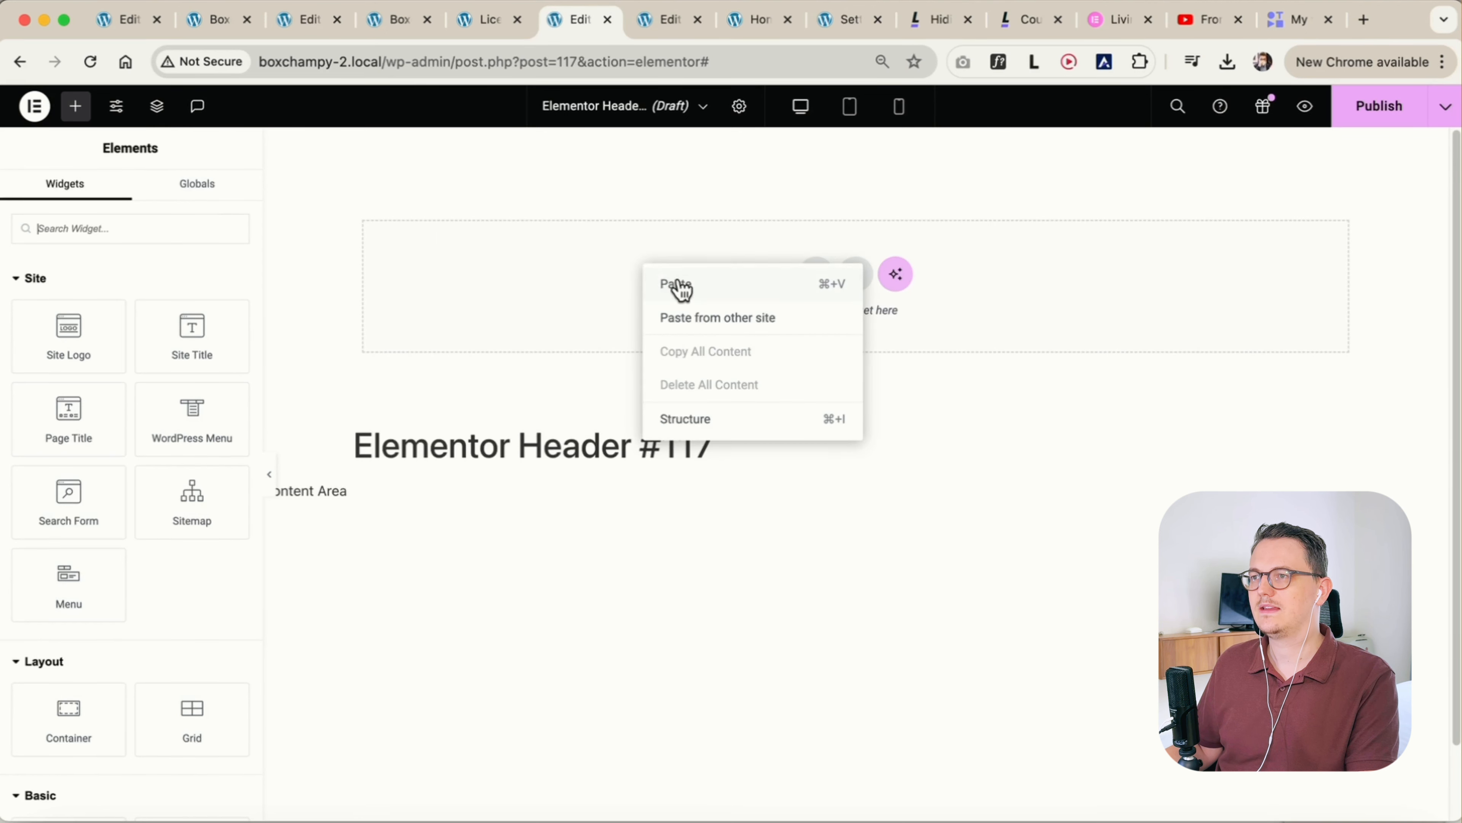
pyautogui.click(667, 318)
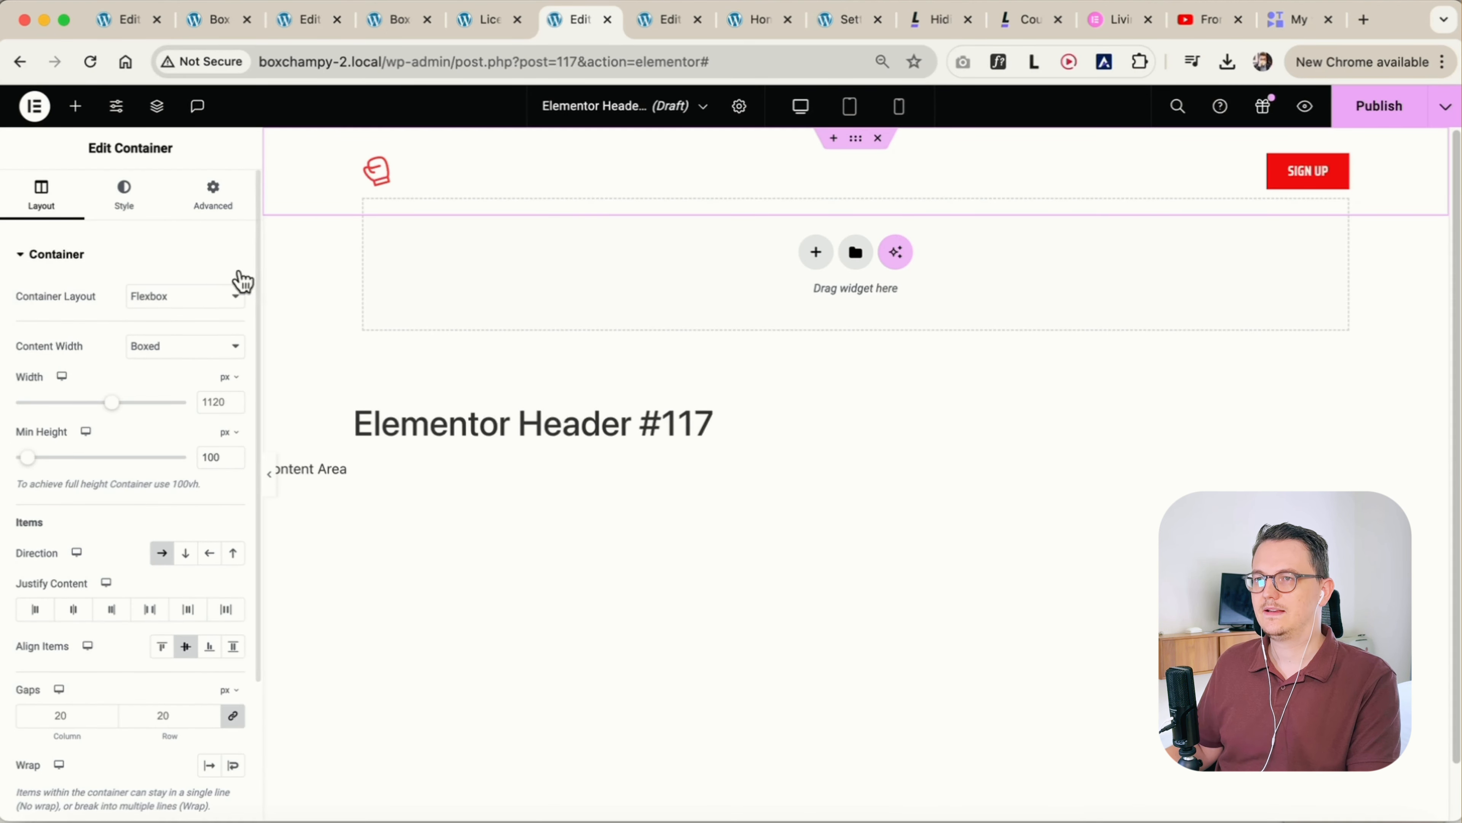
# Publish the header template with the display condition Include Entire Site
pyautogui.click(206, 208)
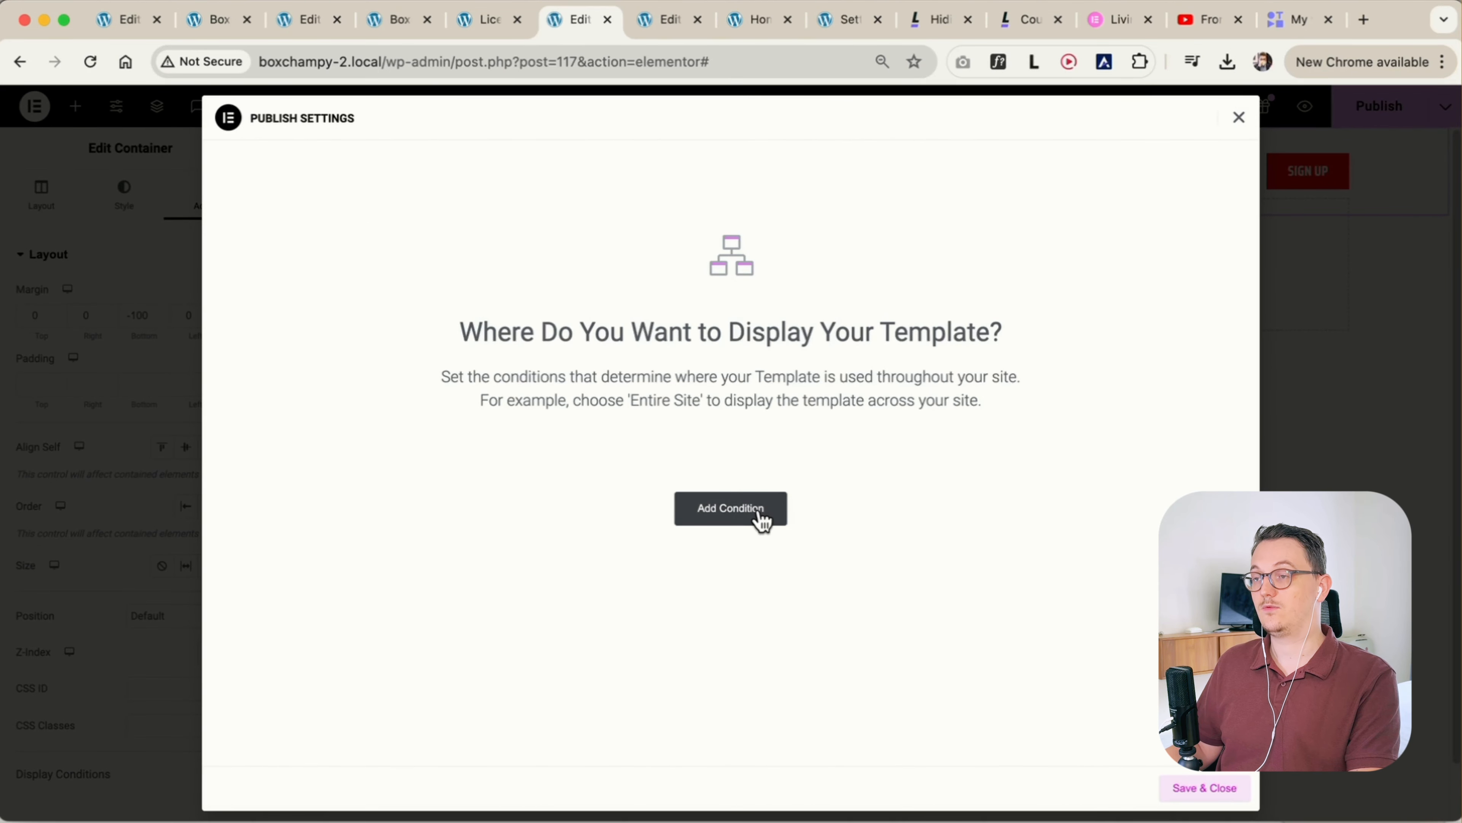
pyautogui.click(763, 521)
pyautogui.click(610, 474)
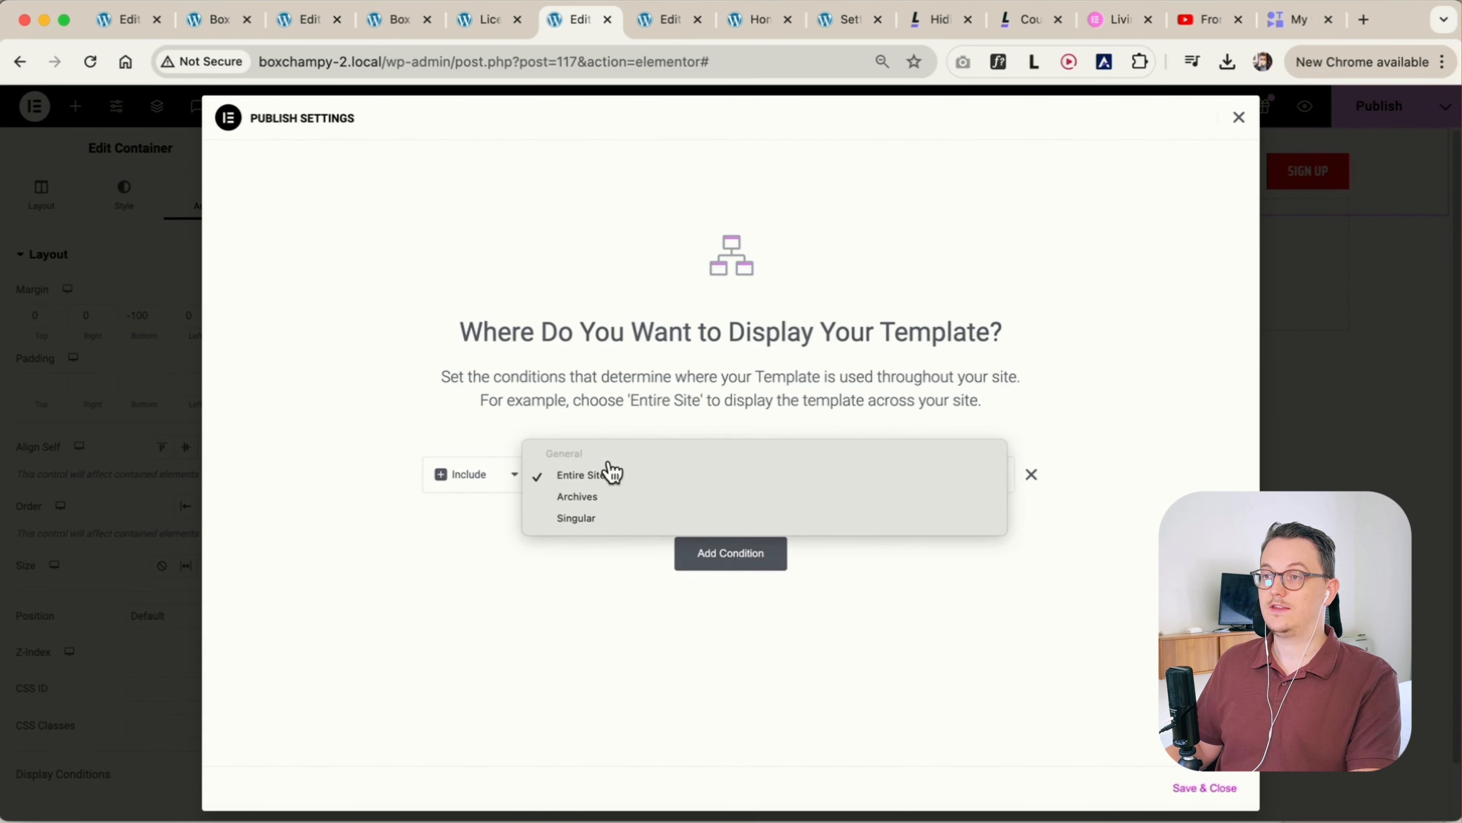
pyautogui.click(453, 553)
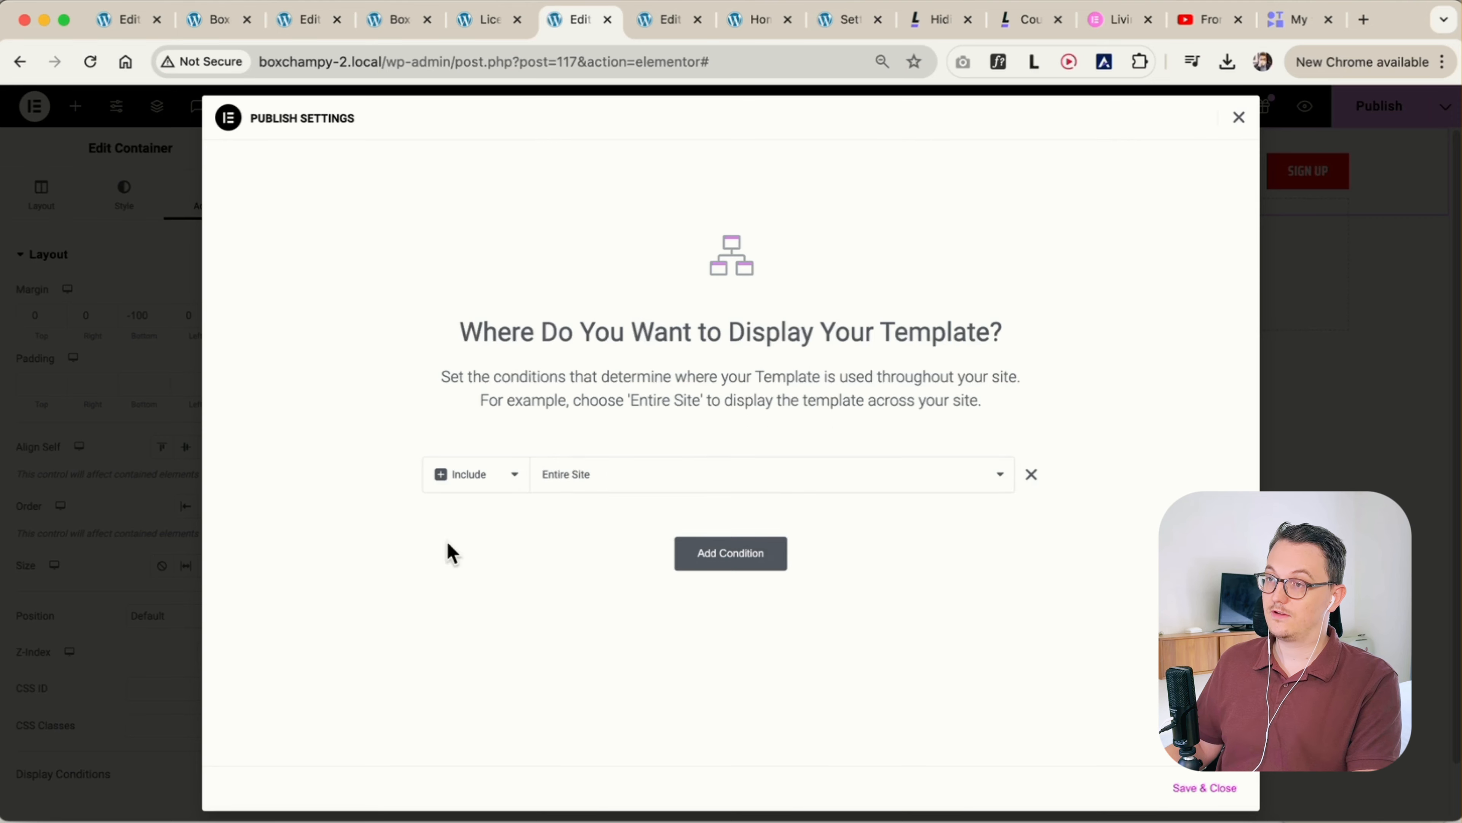
pyautogui.click(570, 479)
pyautogui.click(443, 573)
pyautogui.click(1220, 790)
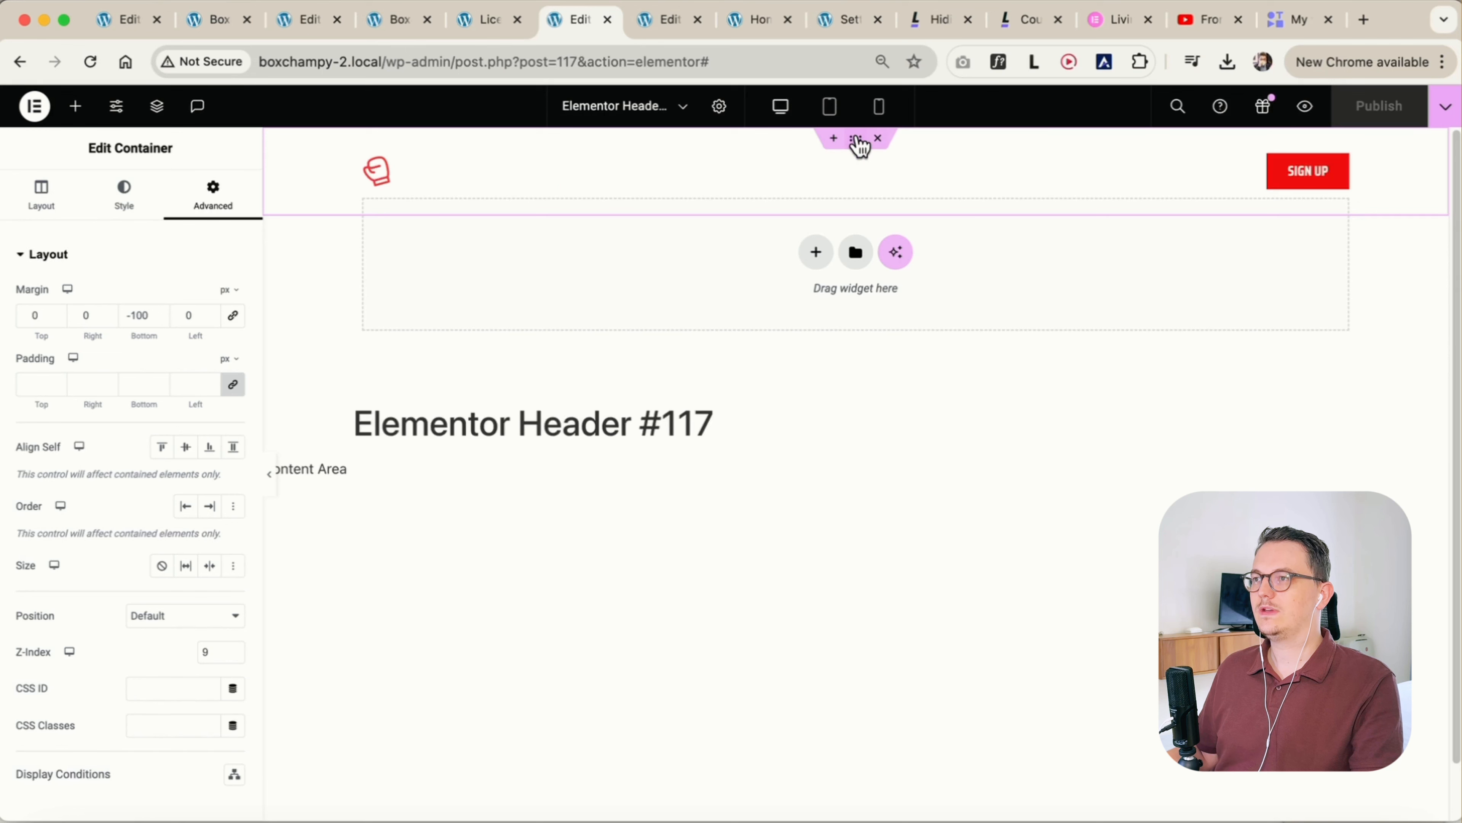
# Delete the original header container from the Home page and publish the page for a preview
pyautogui.click(673, 23)
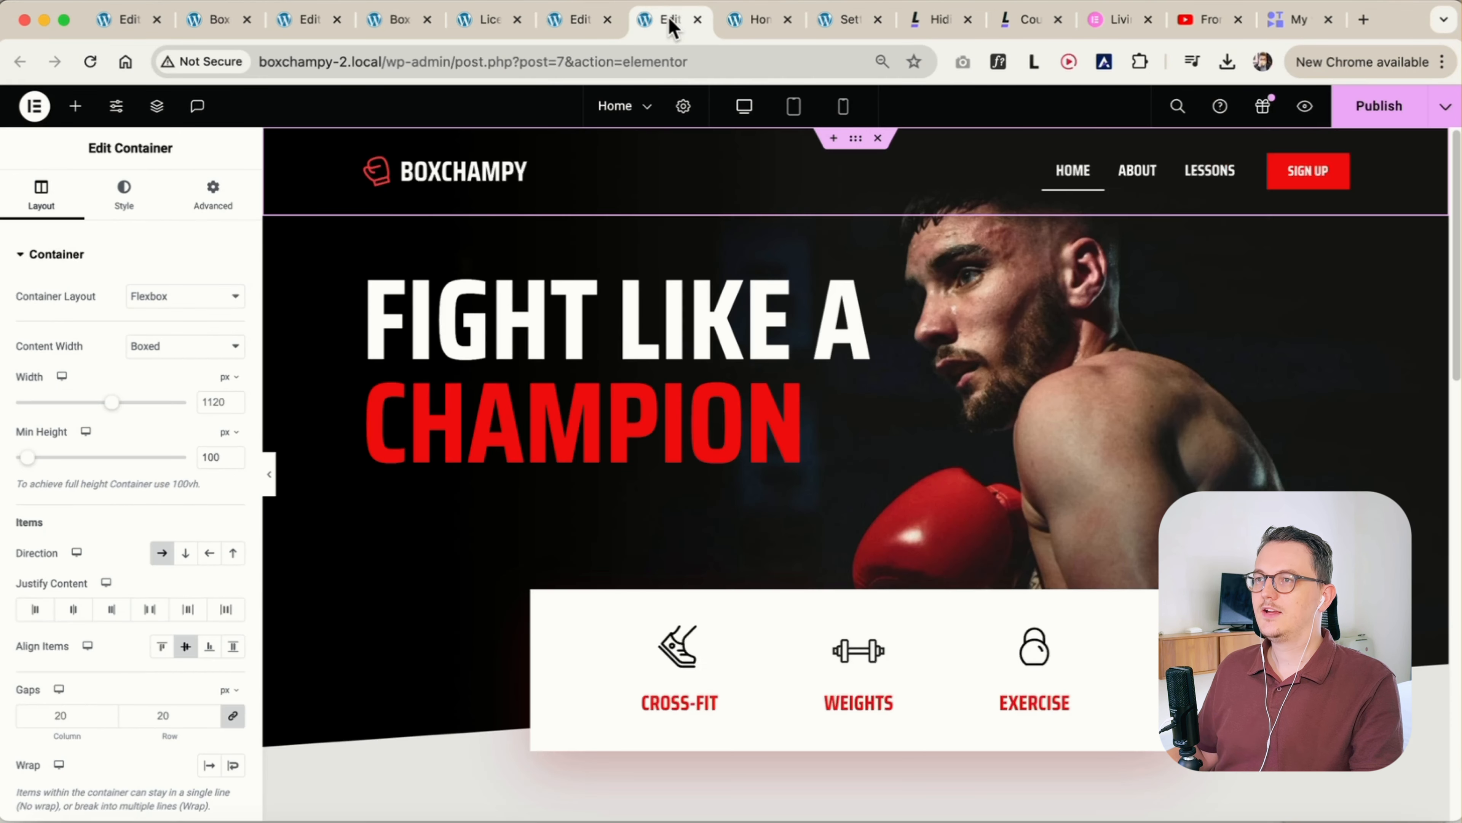
pyautogui.click(878, 139)
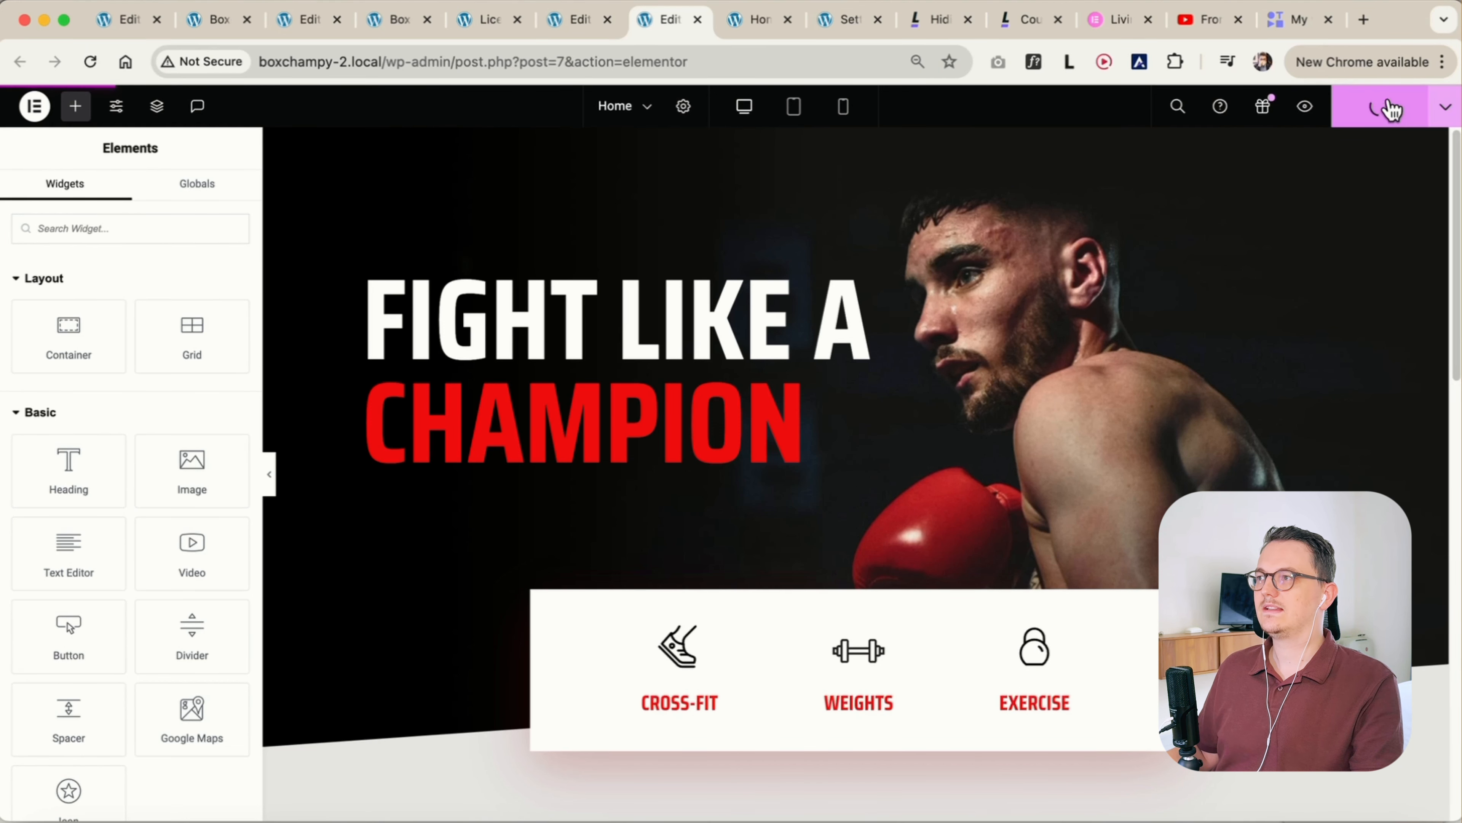
pyautogui.click(1381, 107)
pyautogui.click(1302, 115)
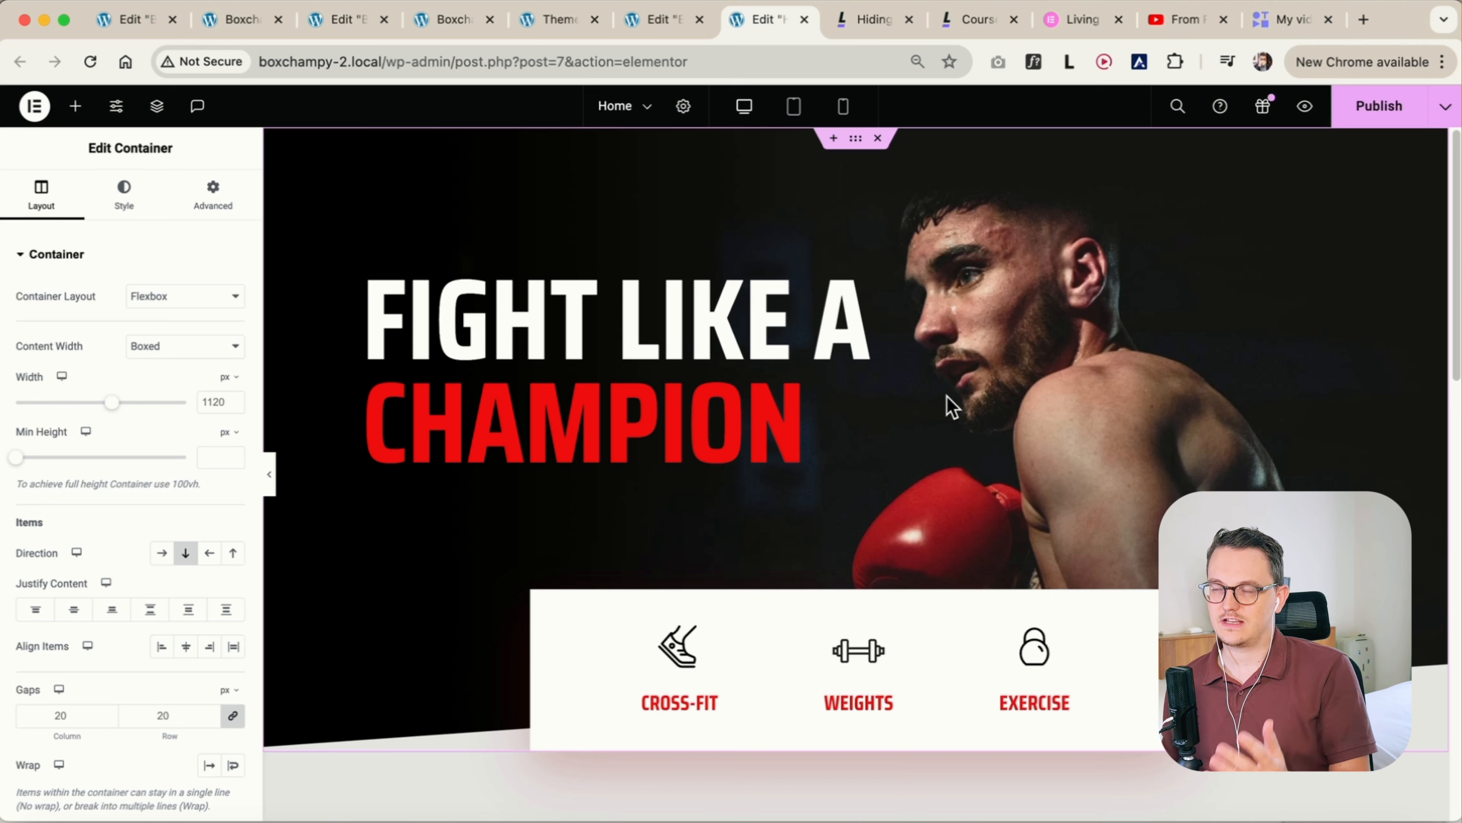
# Check the Page Layout options in the Home page's general settings, keeping Default
pyautogui.click(684, 105)
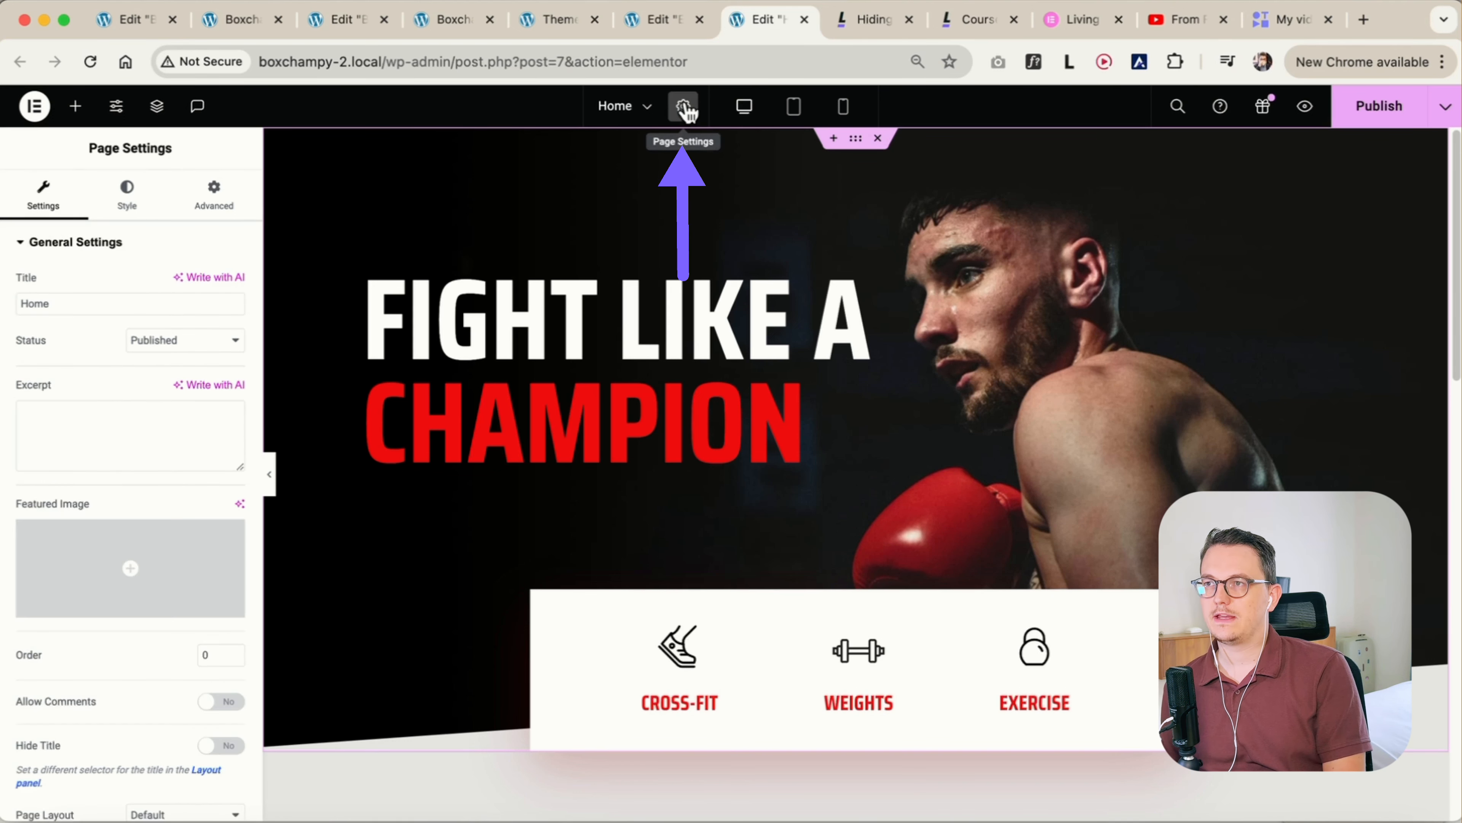
pyautogui.scroll(-2, 115, 627)
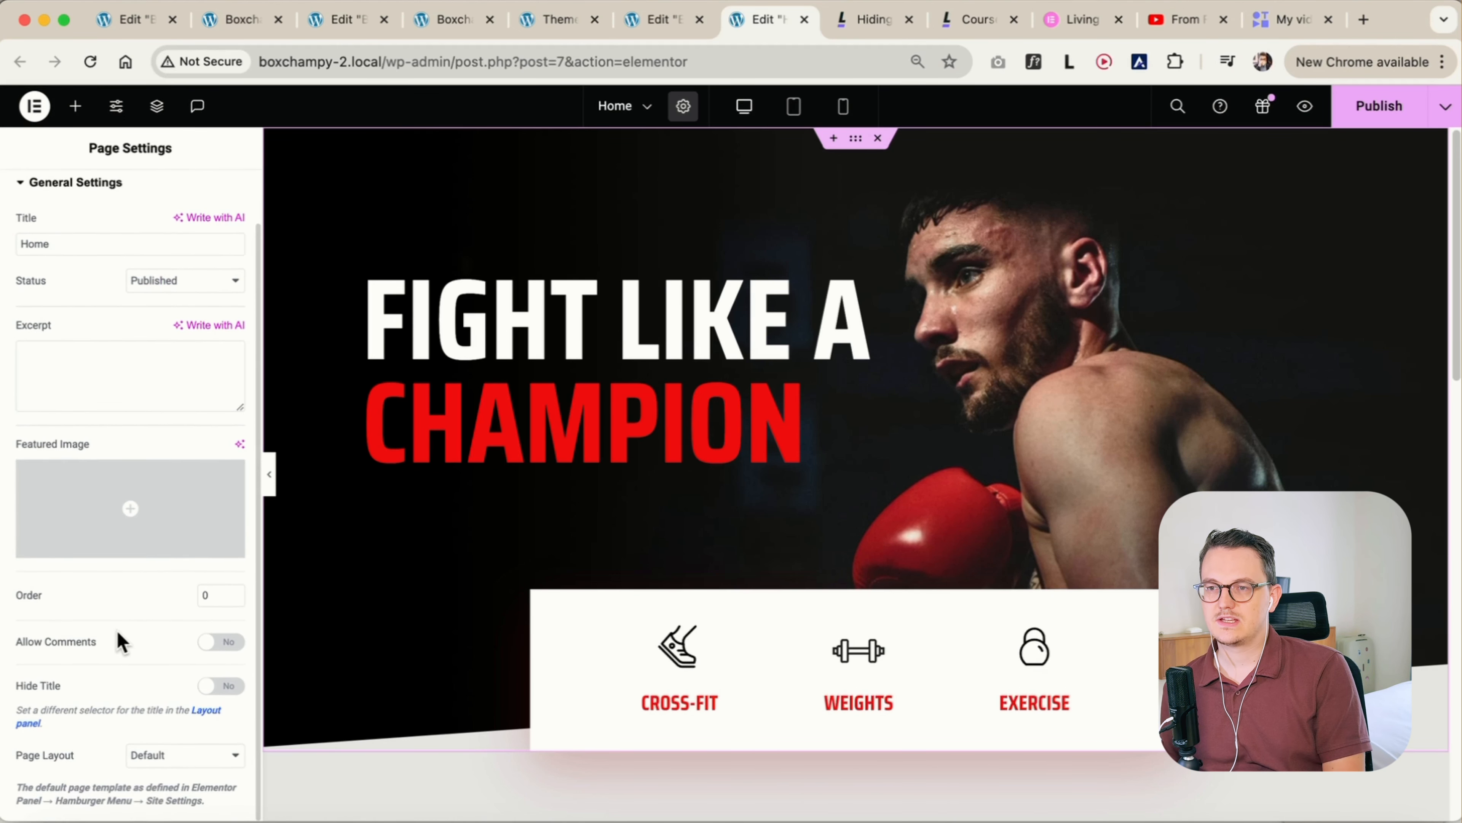
pyautogui.click(173, 758)
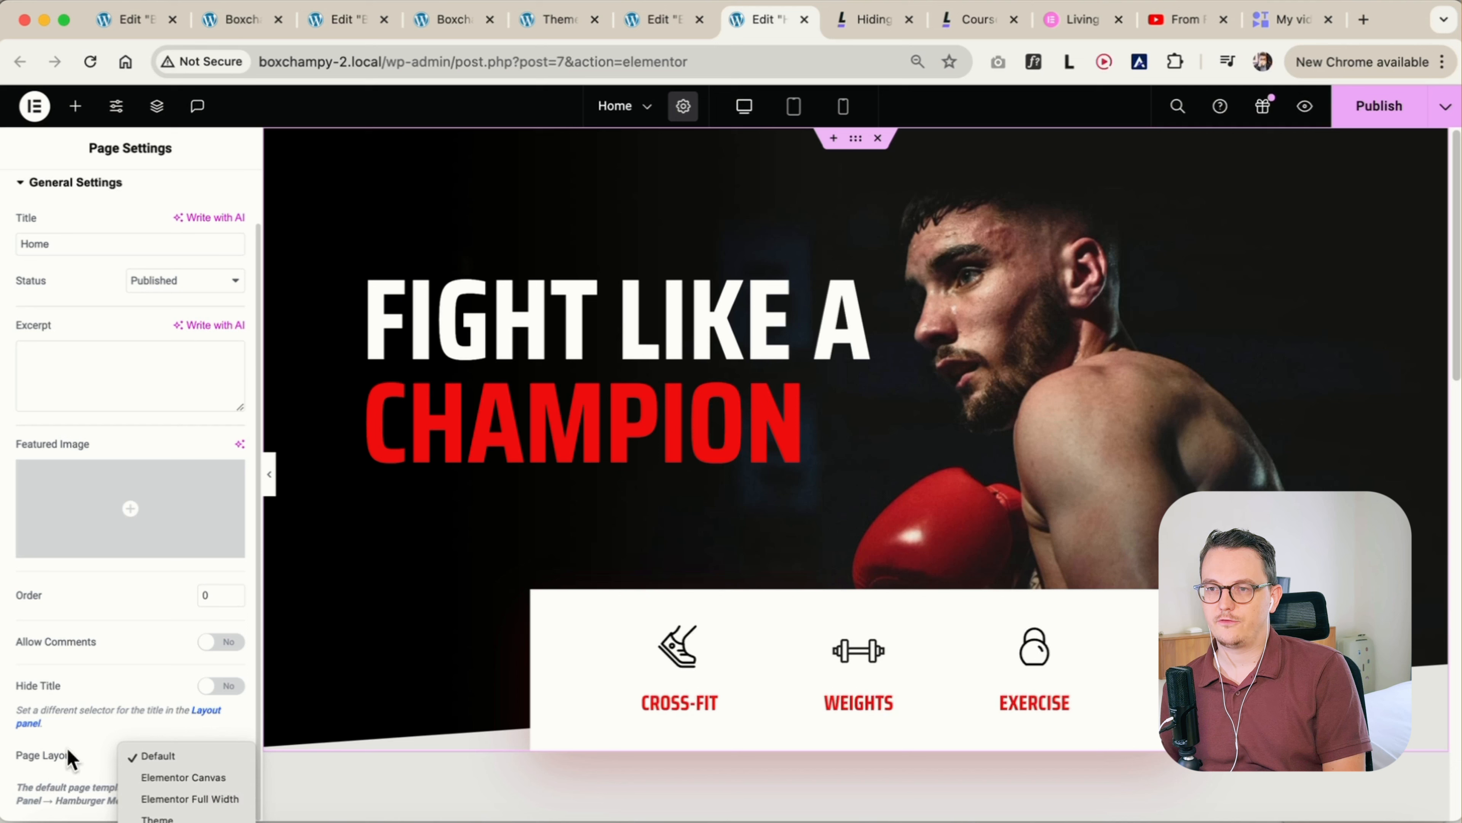
pyautogui.click(90, 761)
pyautogui.scroll(2, 113, 700)
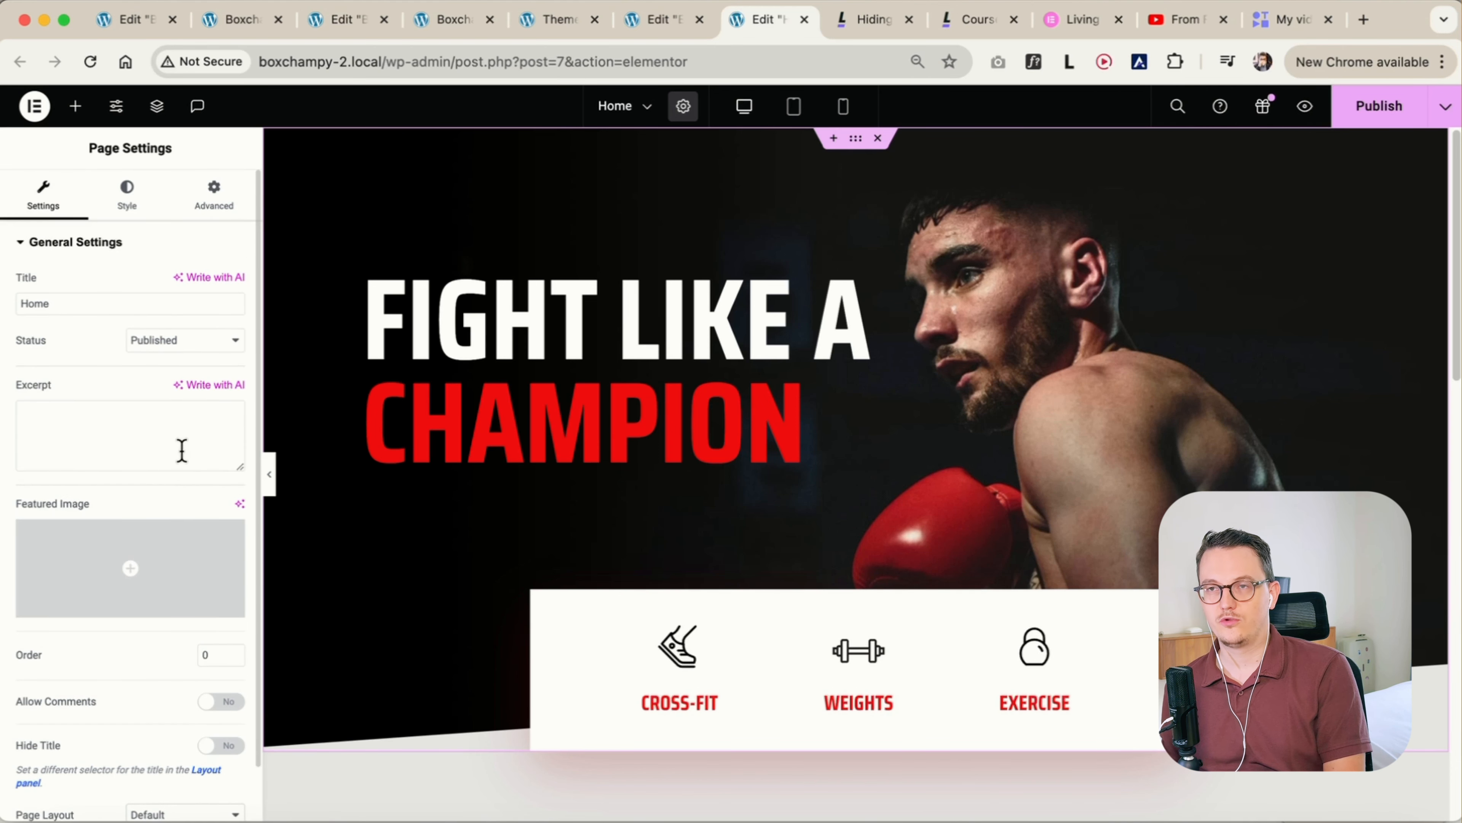
# Set the Default Page Layout to Elementor Full Width in the site-wide layout settings and save the changes
pyautogui.click(116, 105)
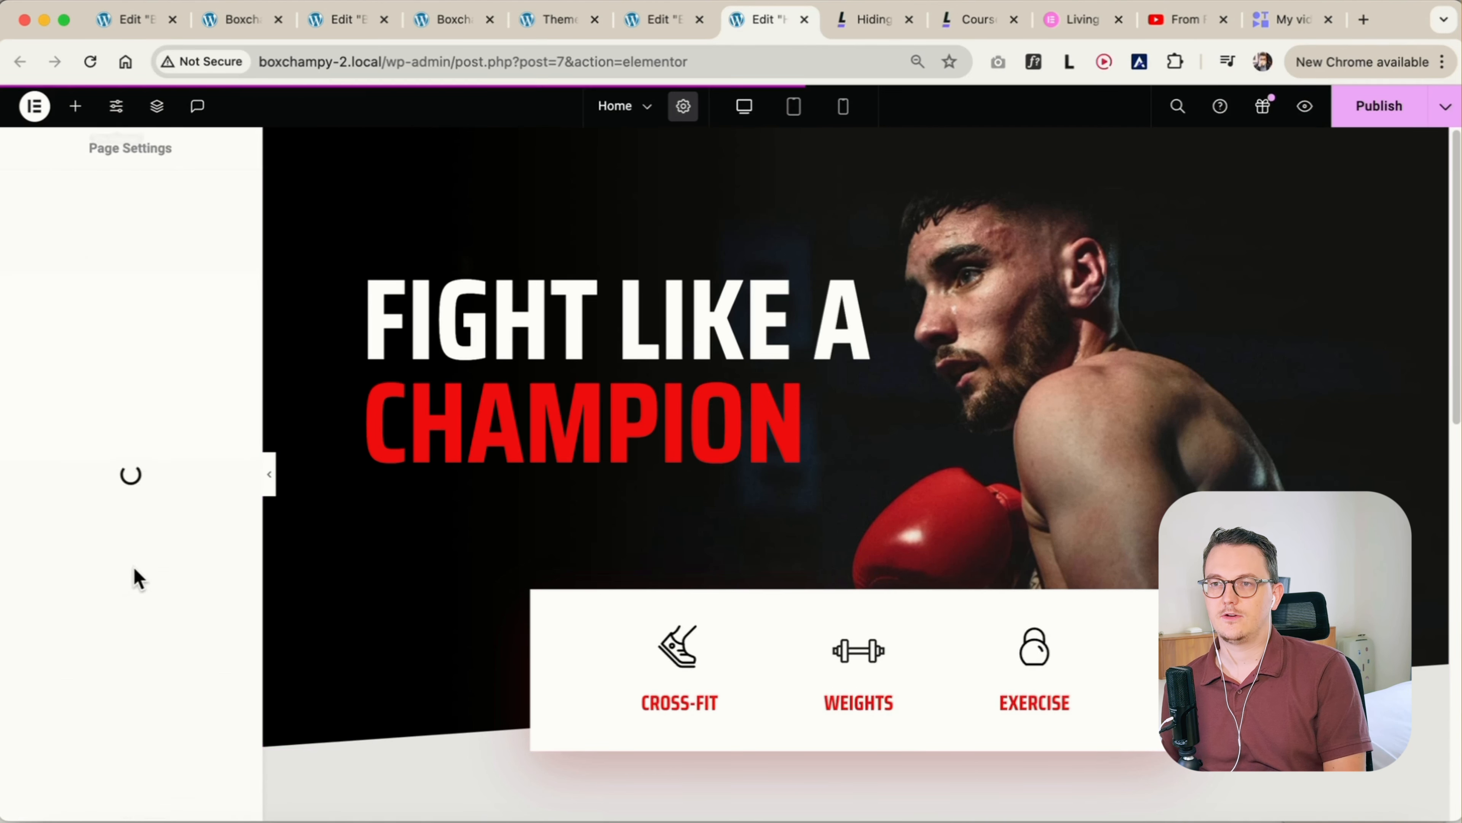
pyautogui.click(126, 677)
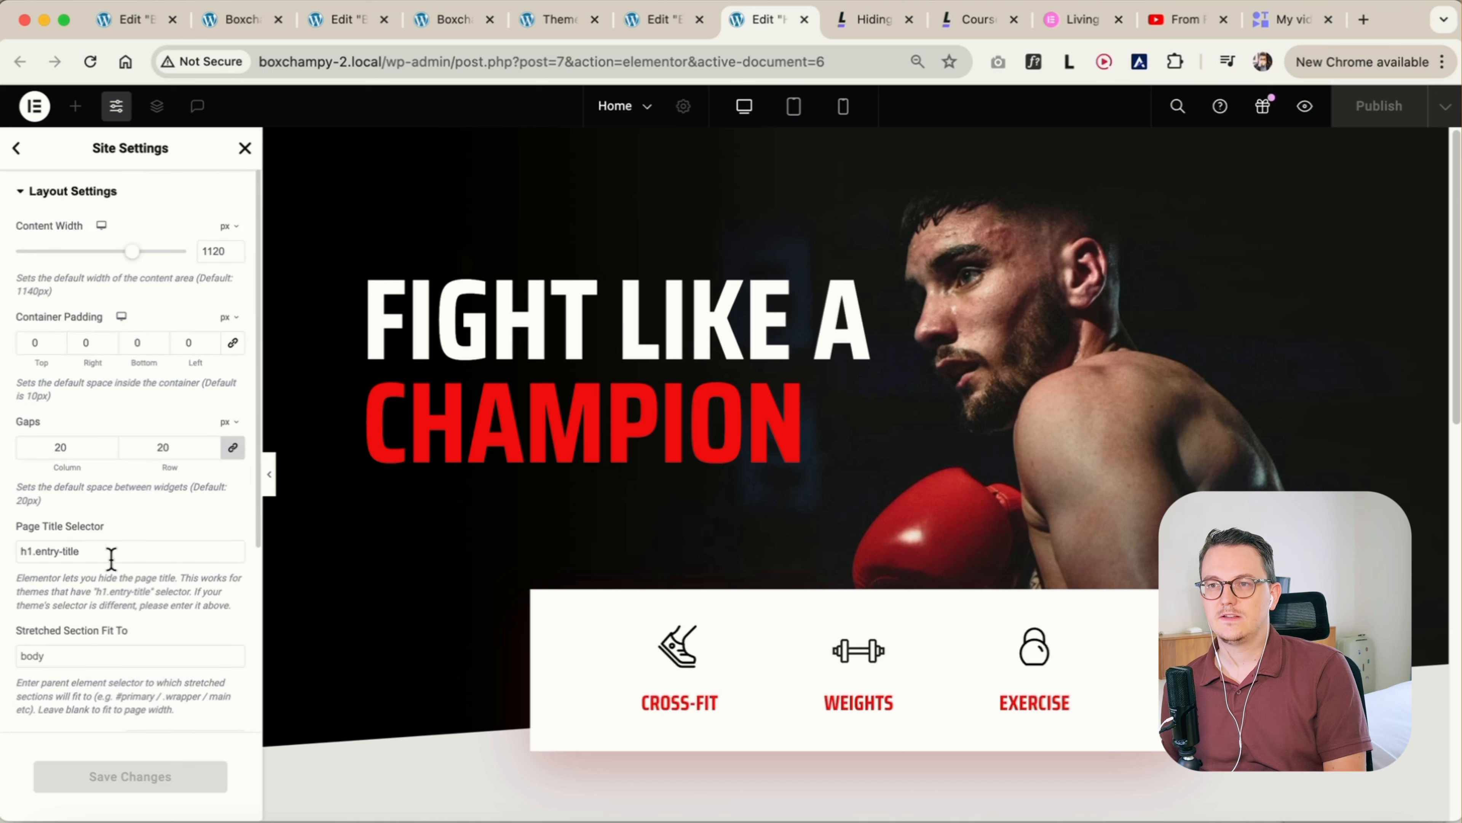
pyautogui.scroll(-5, 144, 605)
pyautogui.click(179, 474)
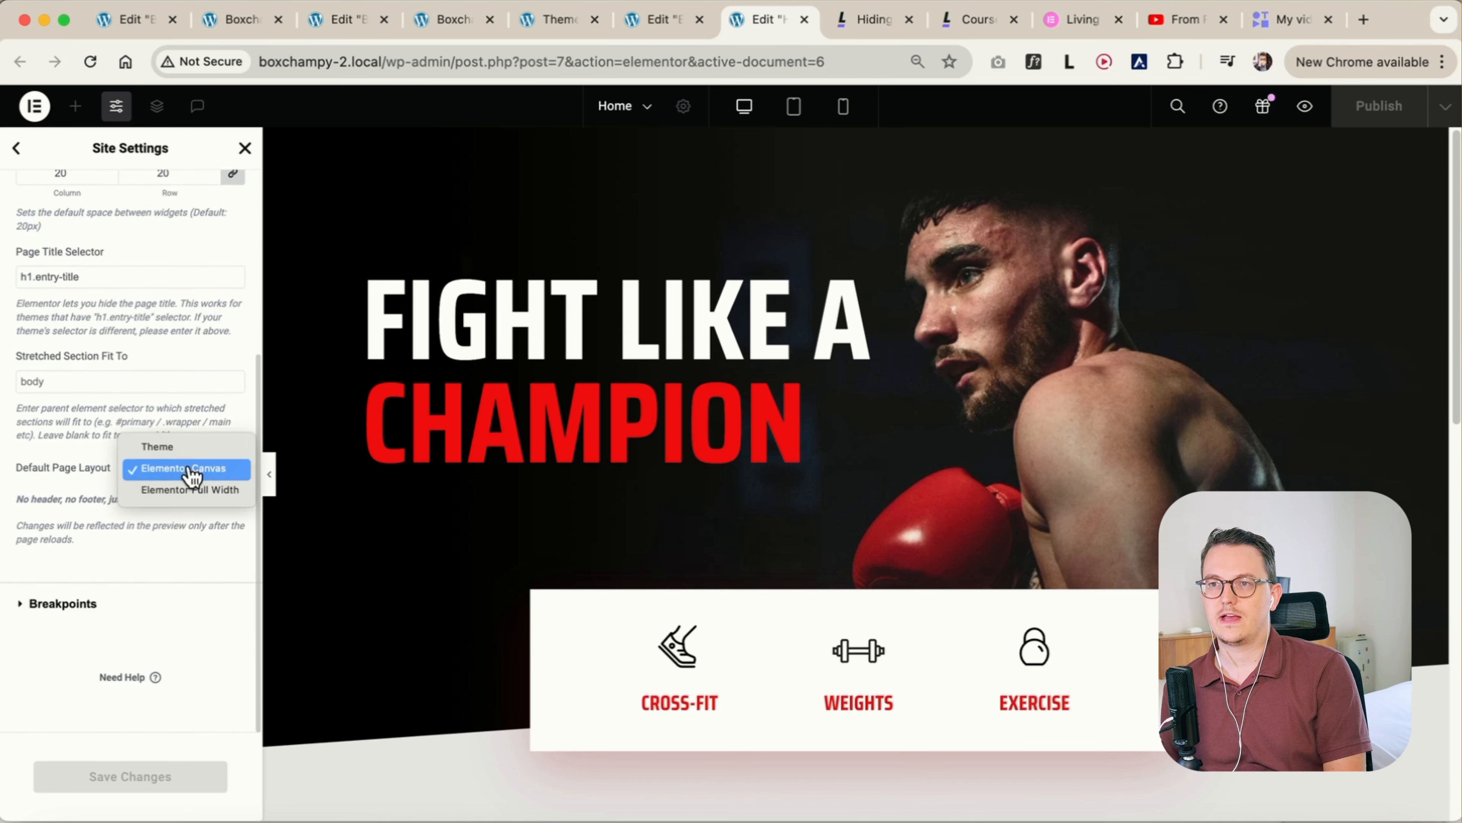
pyautogui.click(219, 490)
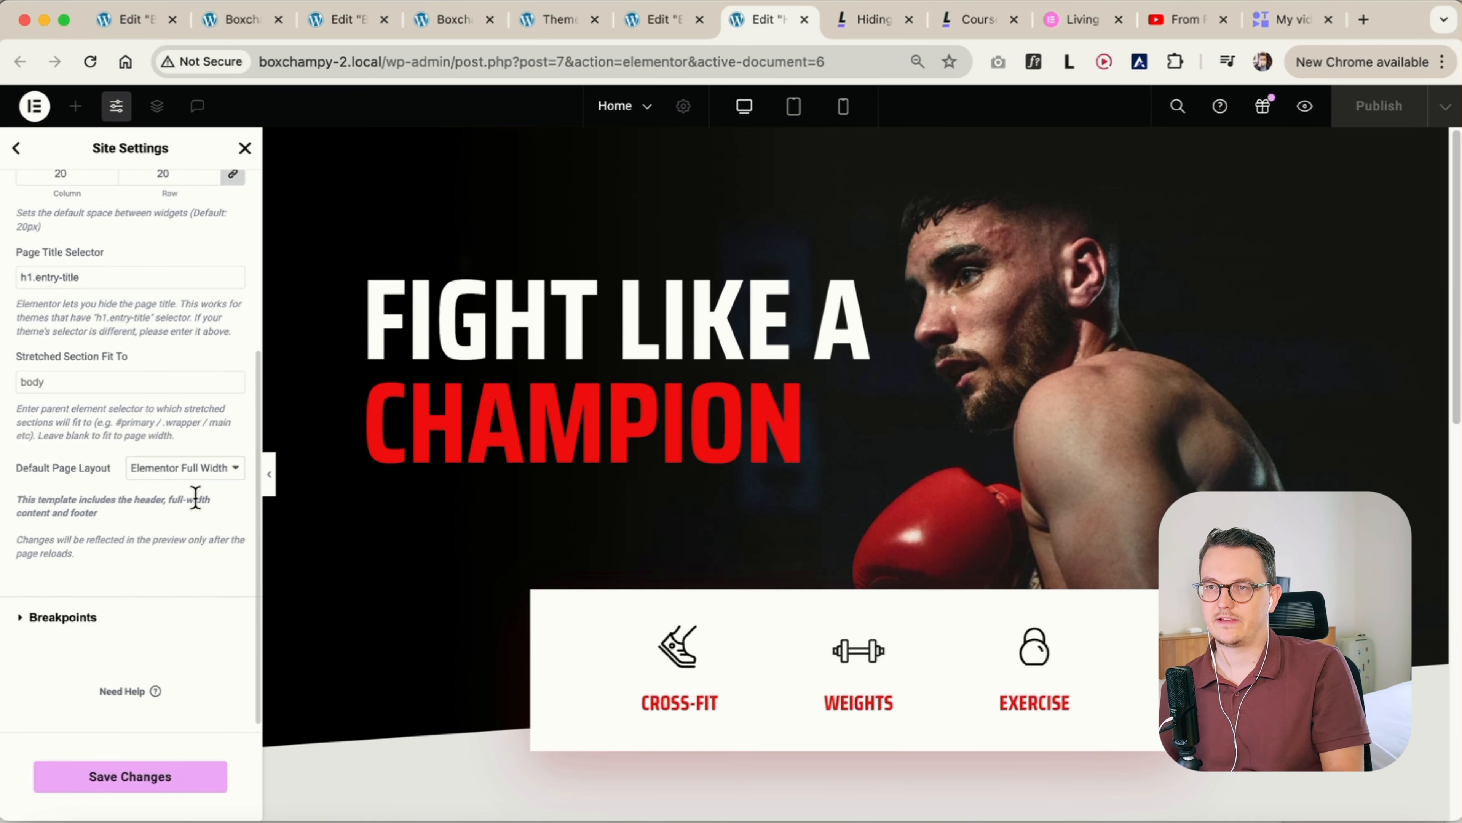
pyautogui.click(145, 784)
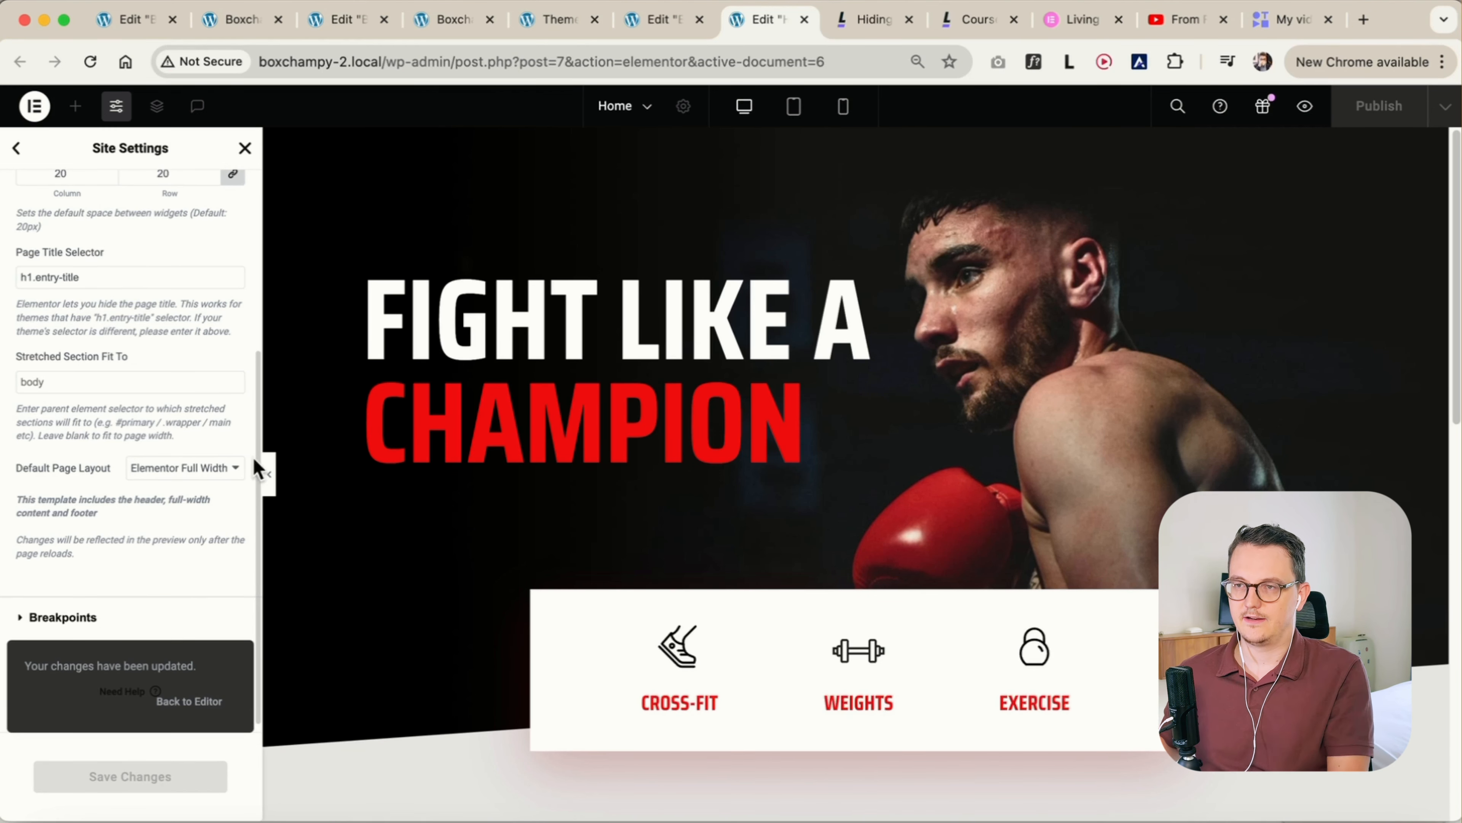
# Return from the site settings to the Home page editor, publish the page and preview it
pyautogui.click(246, 149)
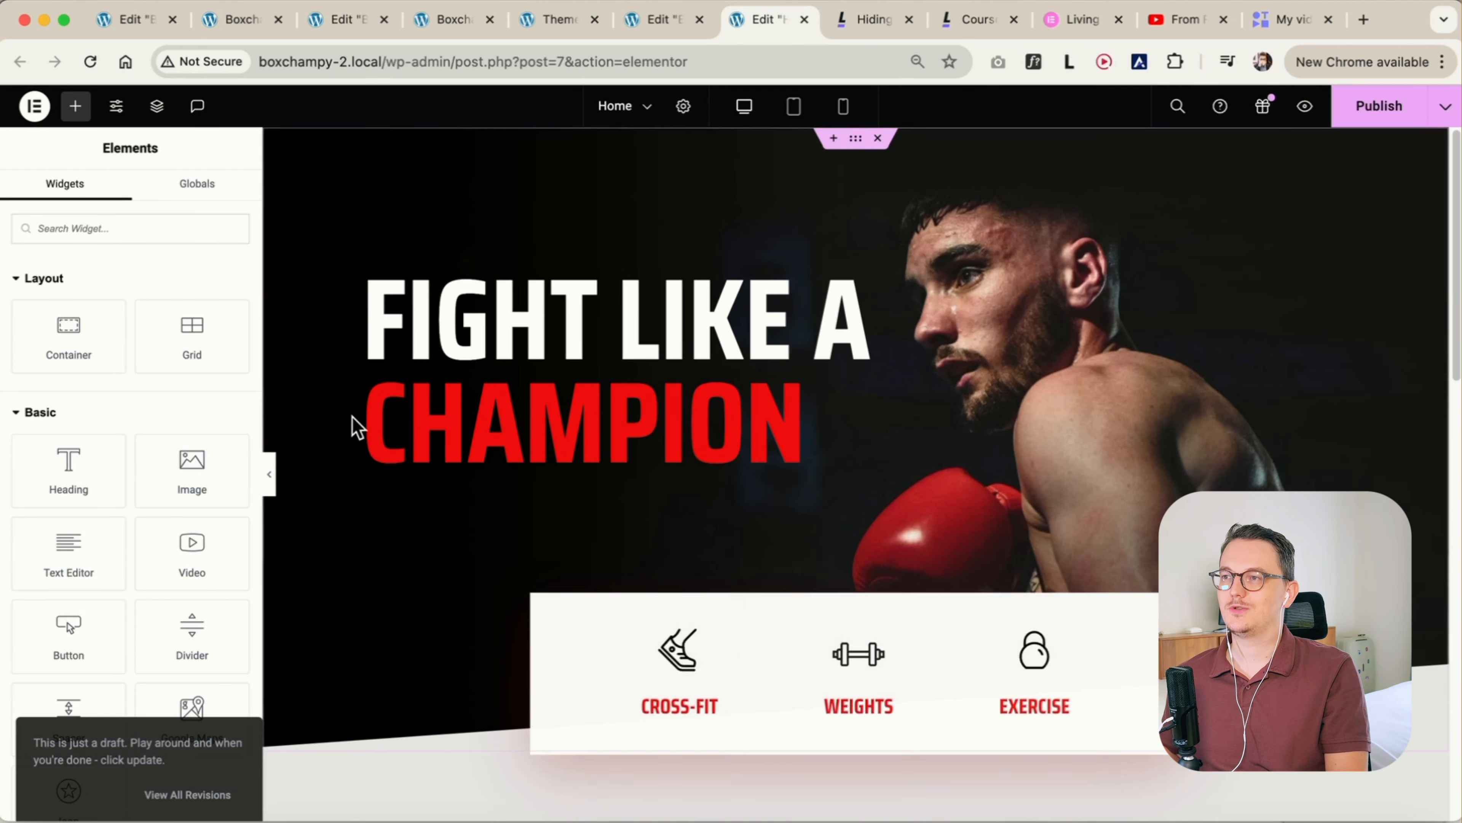
pyautogui.click(1376, 109)
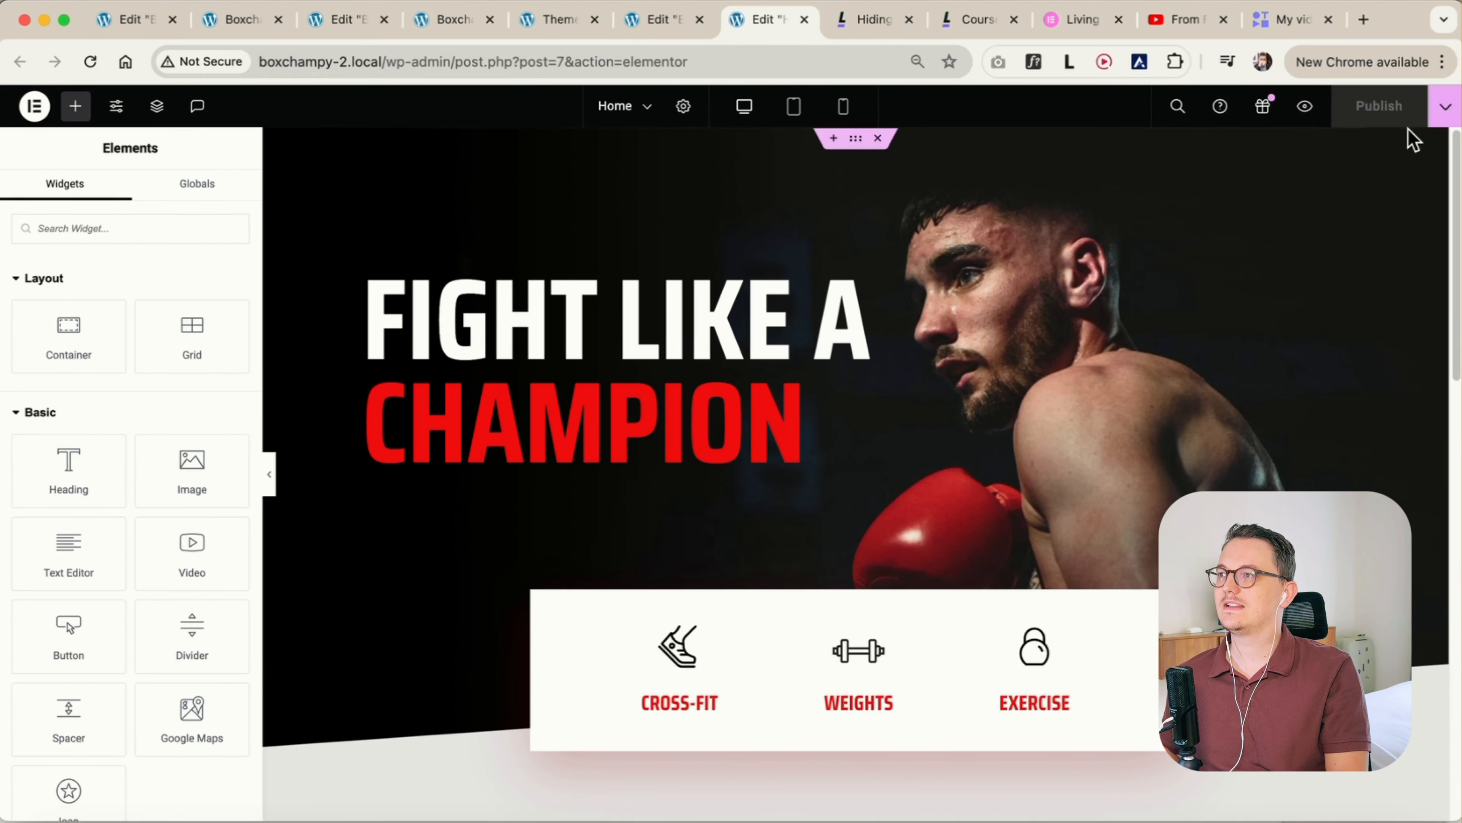
pyautogui.click(1305, 106)
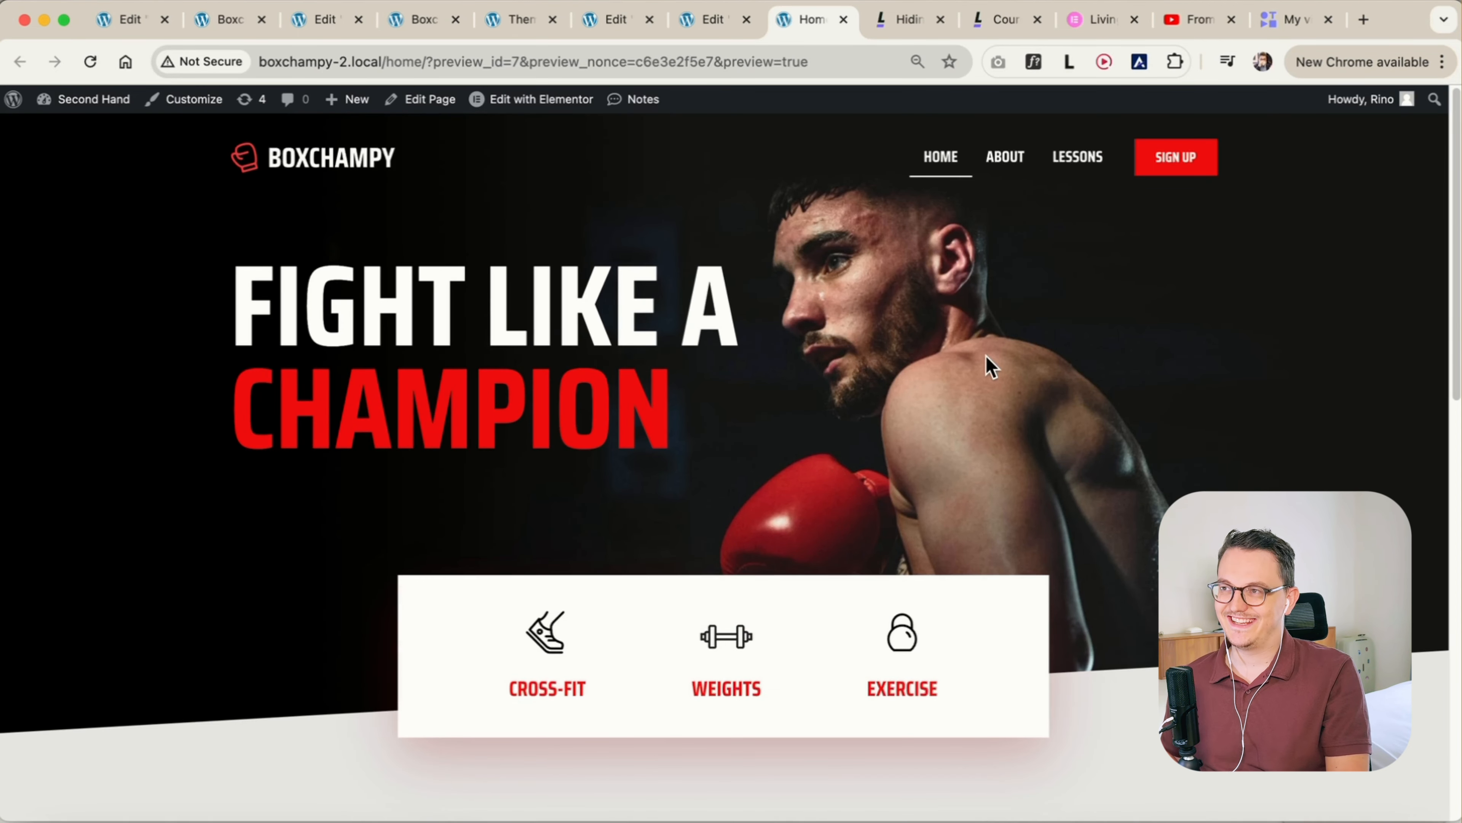
# Narrow the browser window to check the previewed Boxchampy header's responsive behaviour
pyautogui.moveTo(6, 258); pyautogui.dragTo(310, 222)
pyautogui.click(1416, 174)
pyautogui.click(1417, 174)
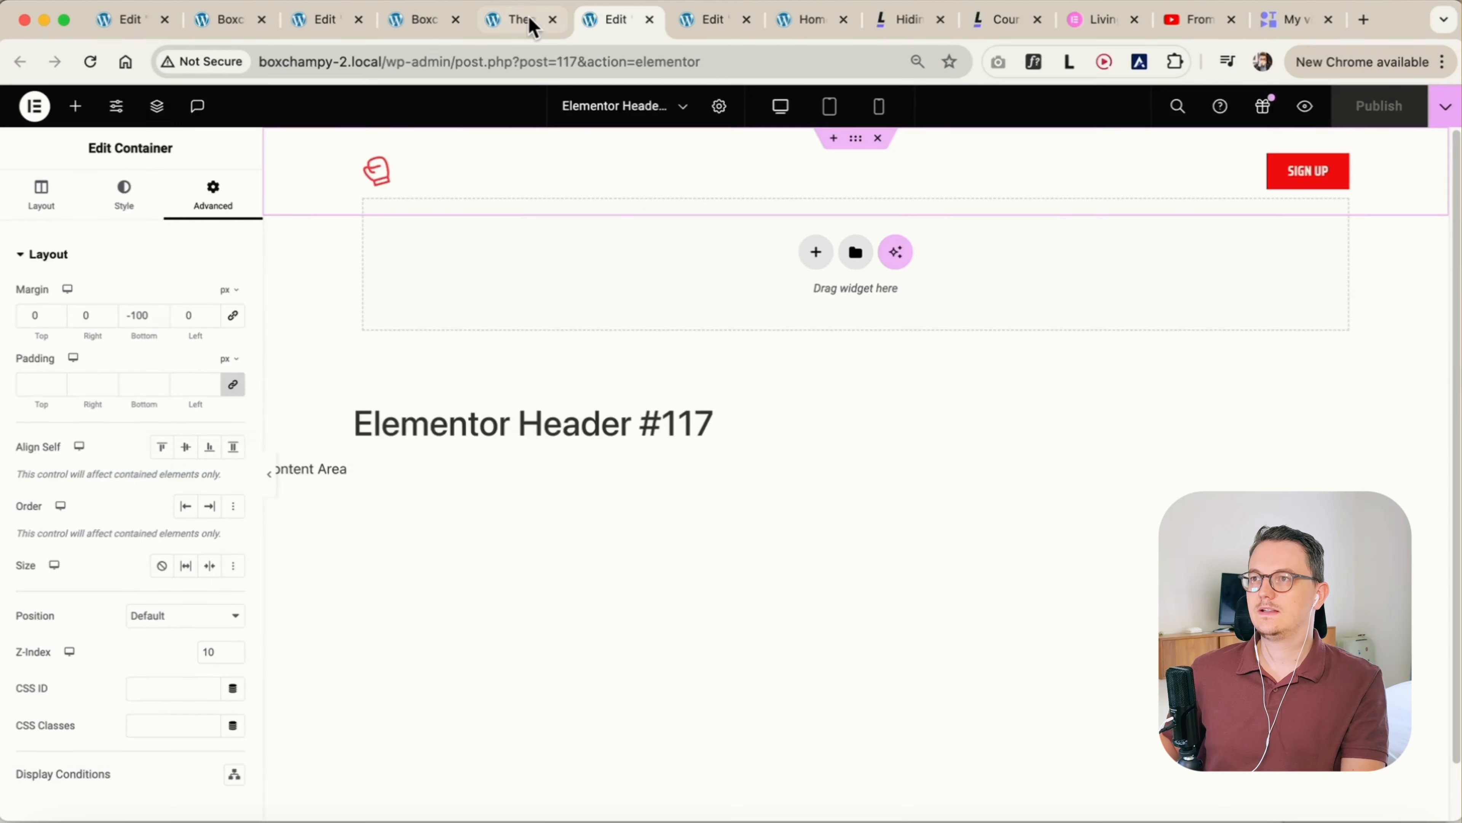
# Return to the Elementor Header template, open its Menu widget's settings and search the widgets for "wordpr"
pyautogui.click(528, 23)
pyautogui.click(634, 36)
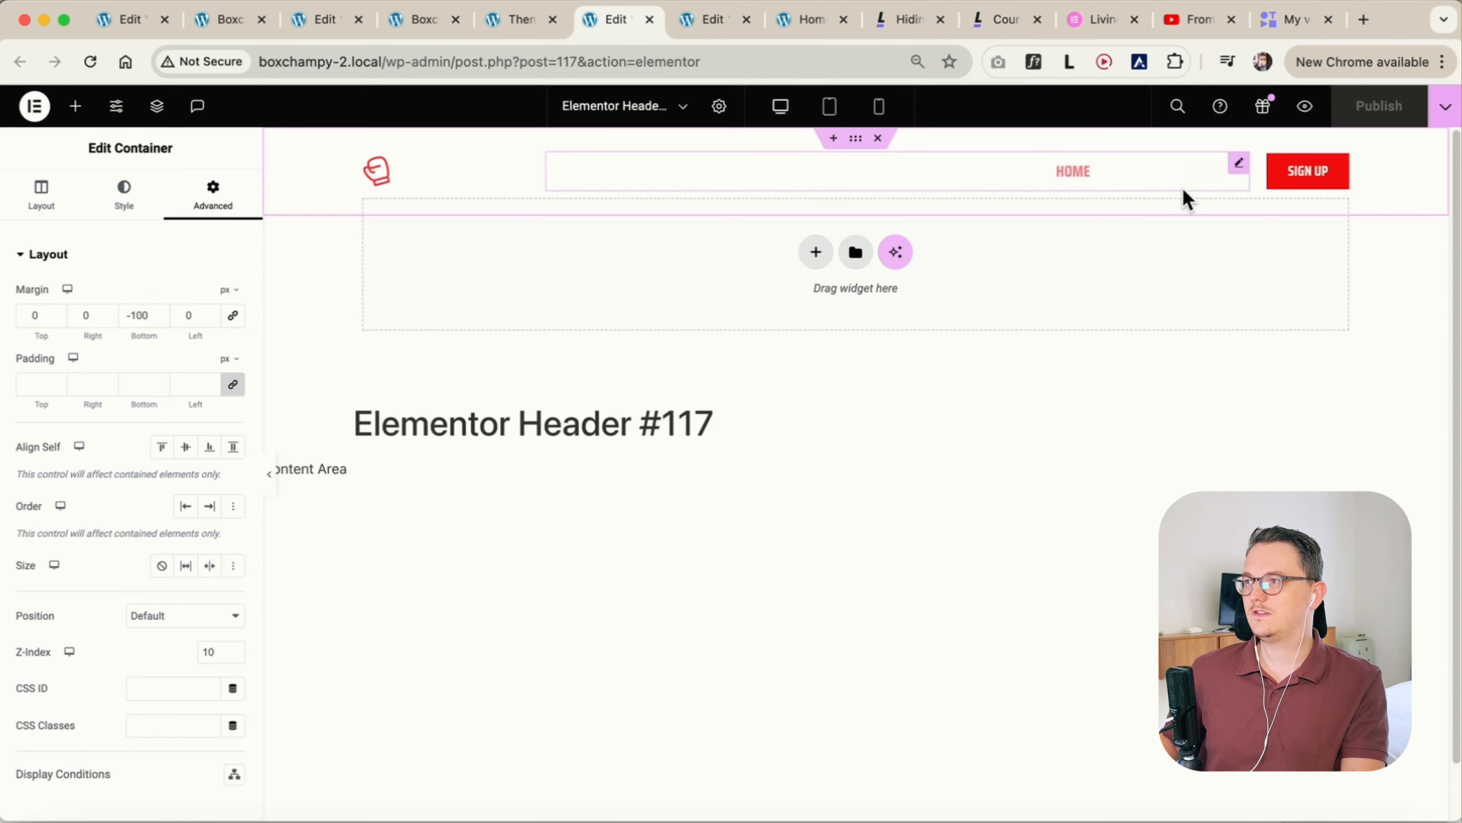
pyautogui.click(1241, 171)
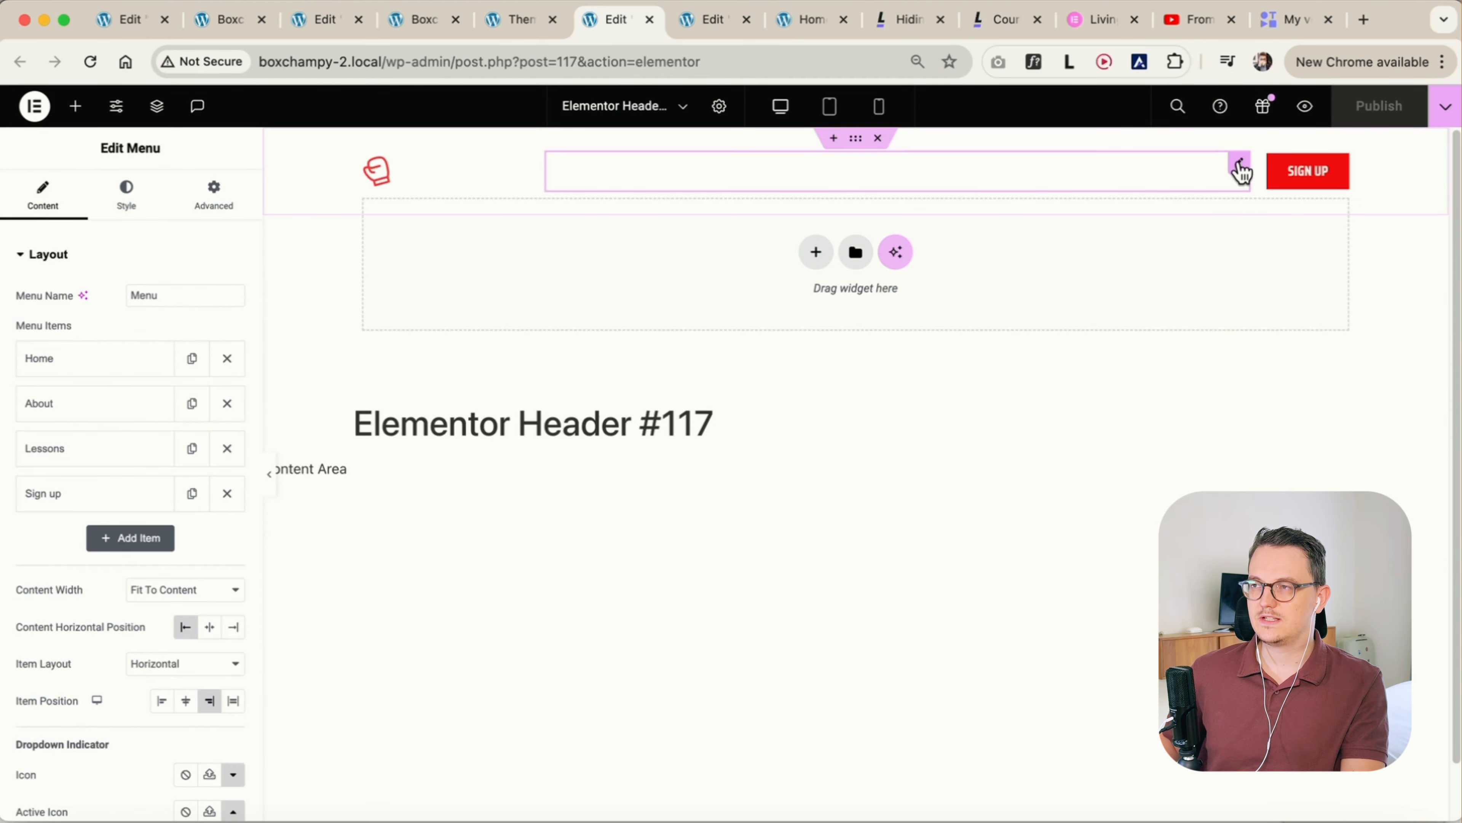
pyautogui.click(78, 107)
pyautogui.write('wordpr')
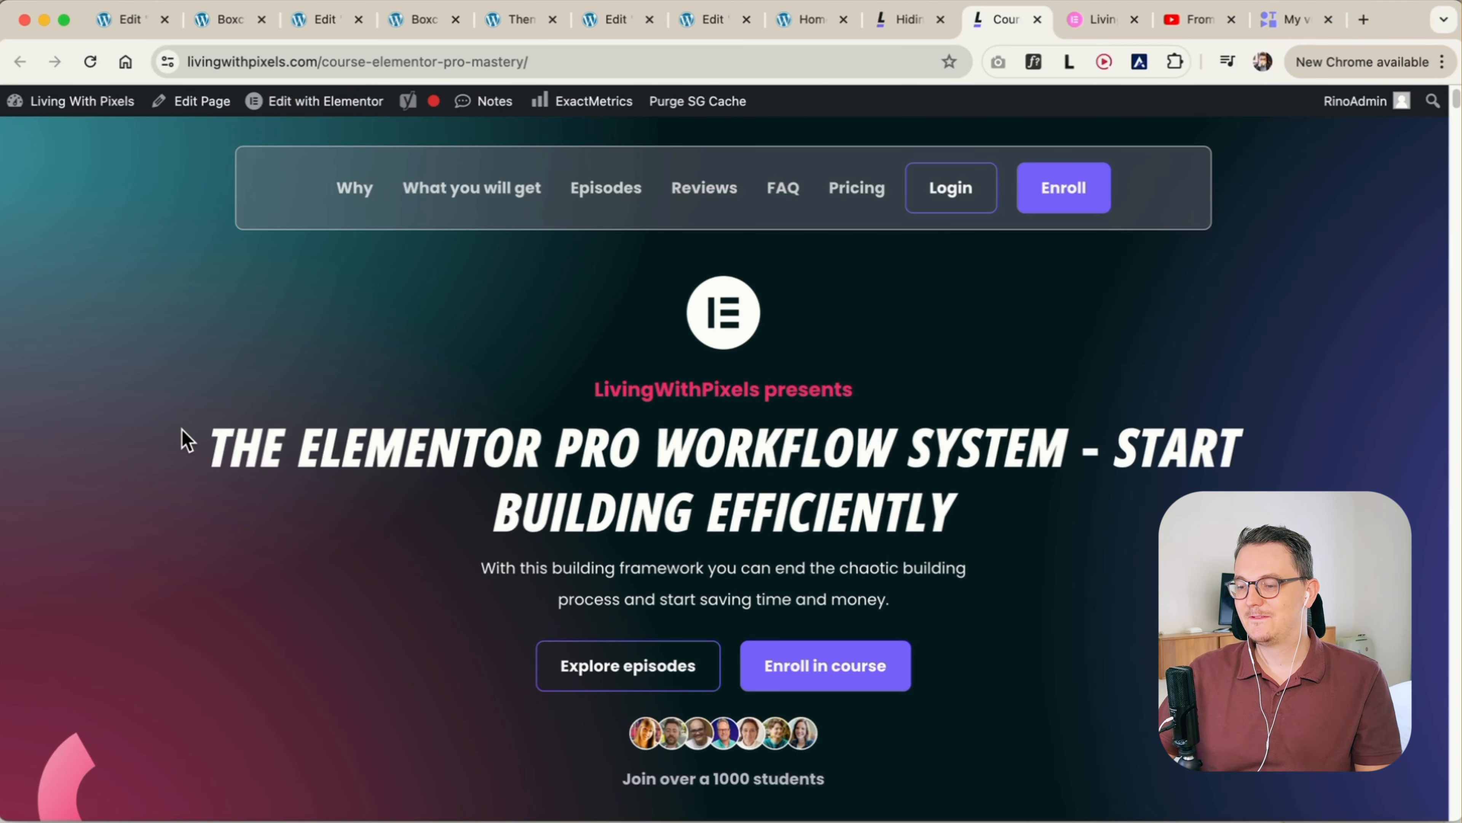
# Look through the Elementor Pro course page on livingwithpixels.com, from the hero section past the private Discord group section
pyautogui.scroll(-5, 131, 480)
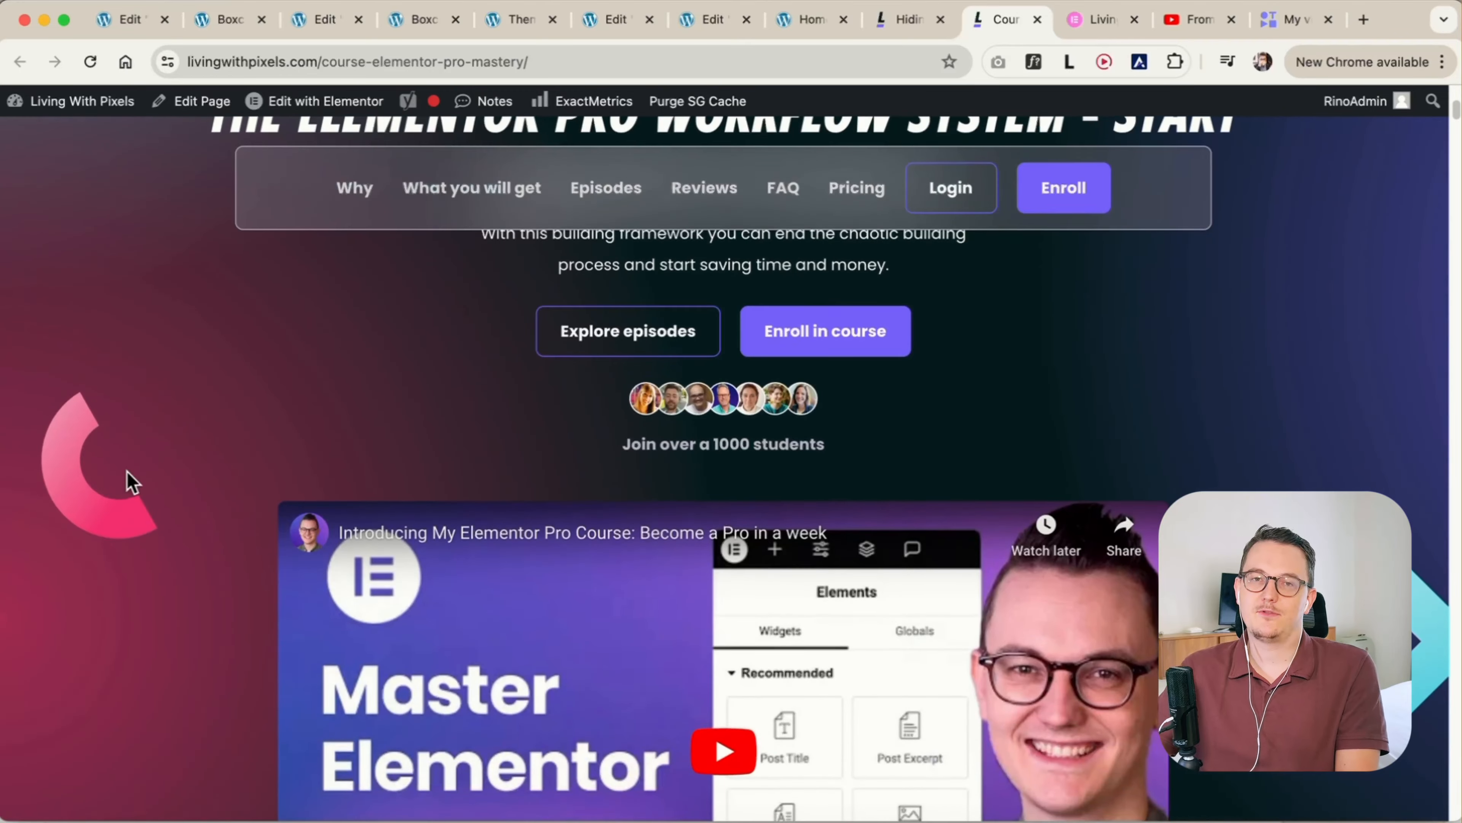
pyautogui.scroll(-10, 132, 482)
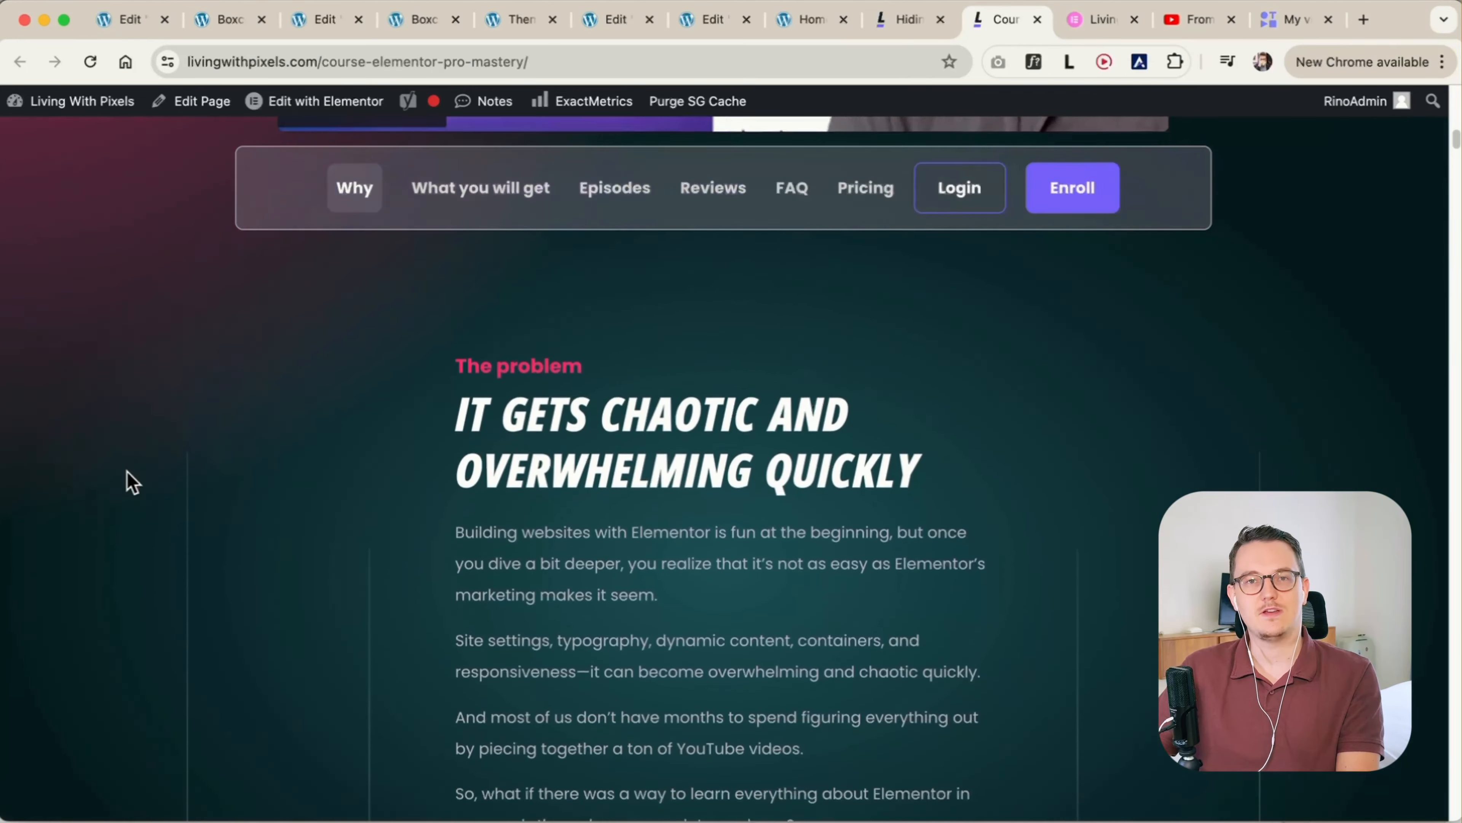
pyautogui.scroll(-10, 127, 472)
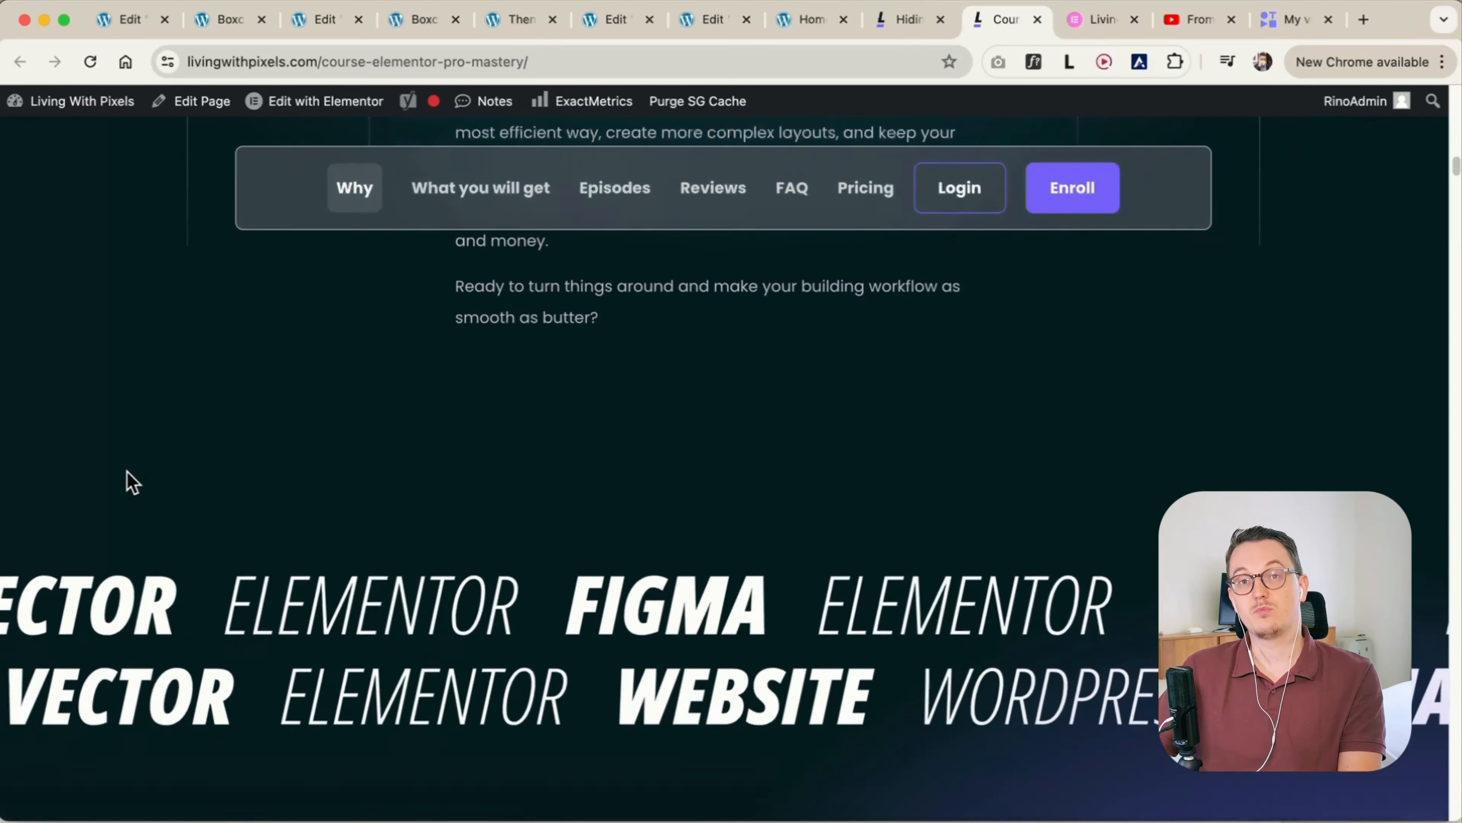
pyautogui.scroll(-10, 126, 472)
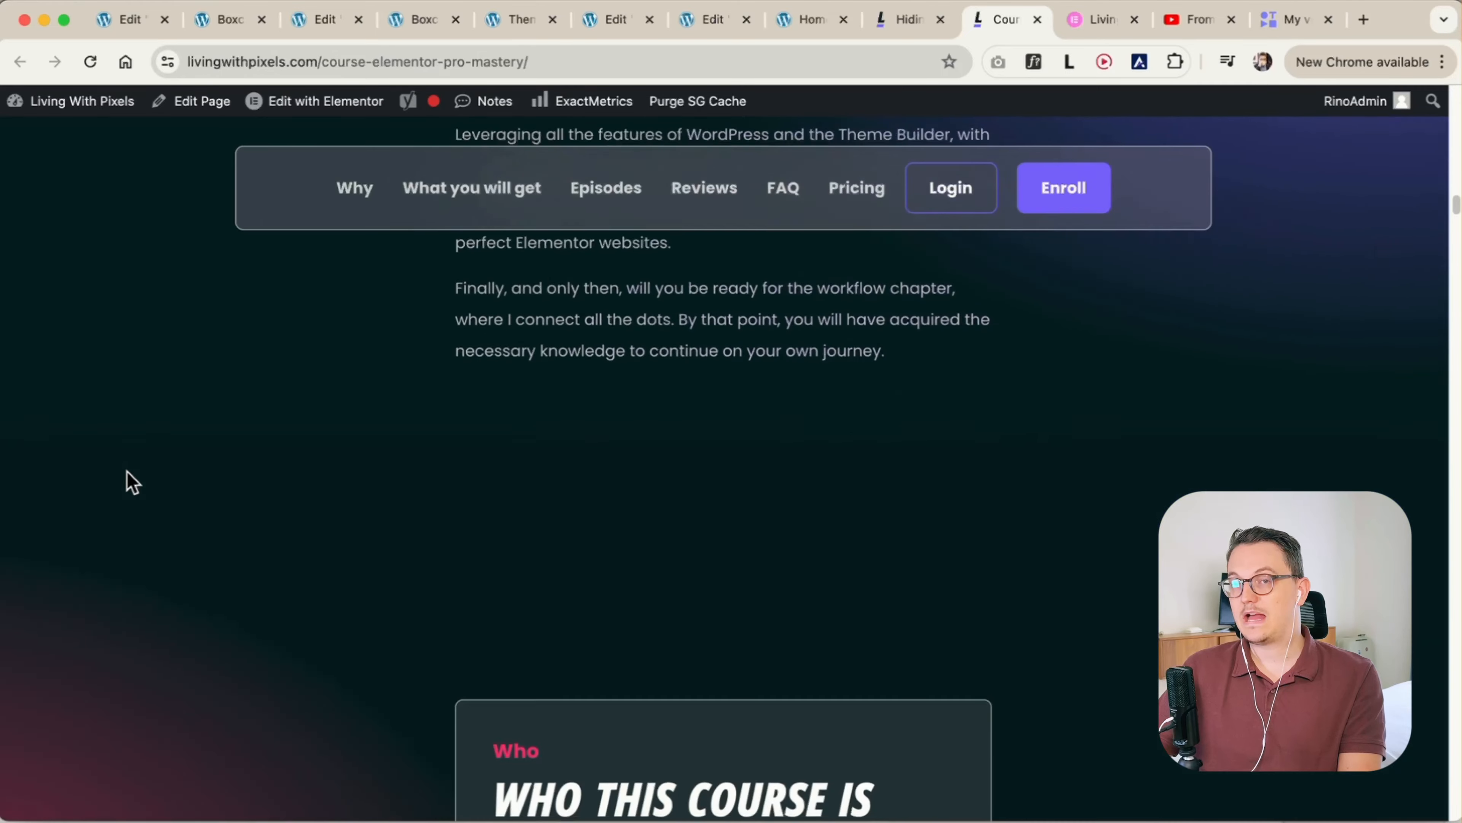
pyautogui.scroll(-7, 127, 472)
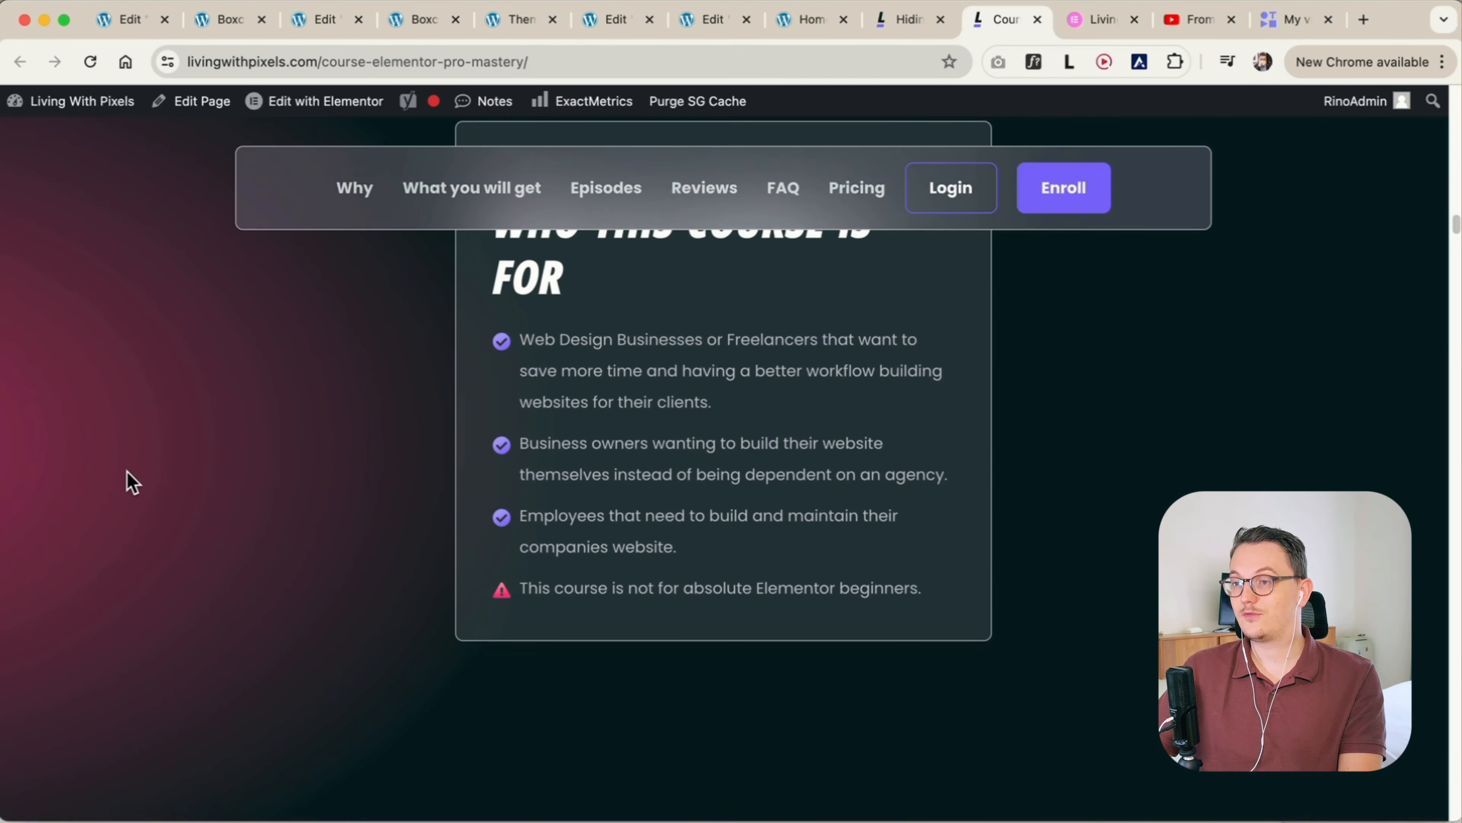
pyautogui.scroll(-10, 127, 472)
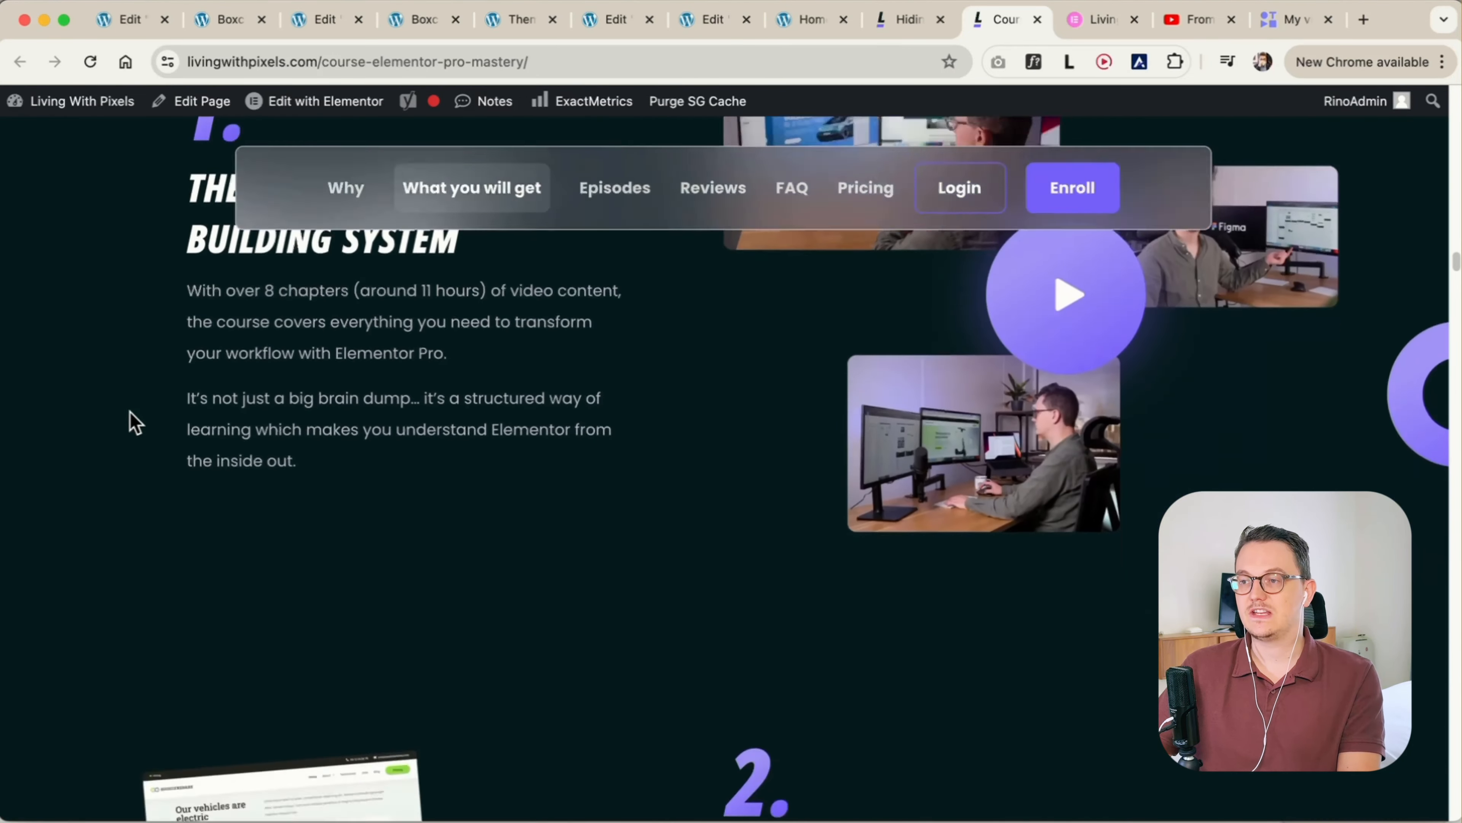
pyautogui.scroll(-15, 130, 413)
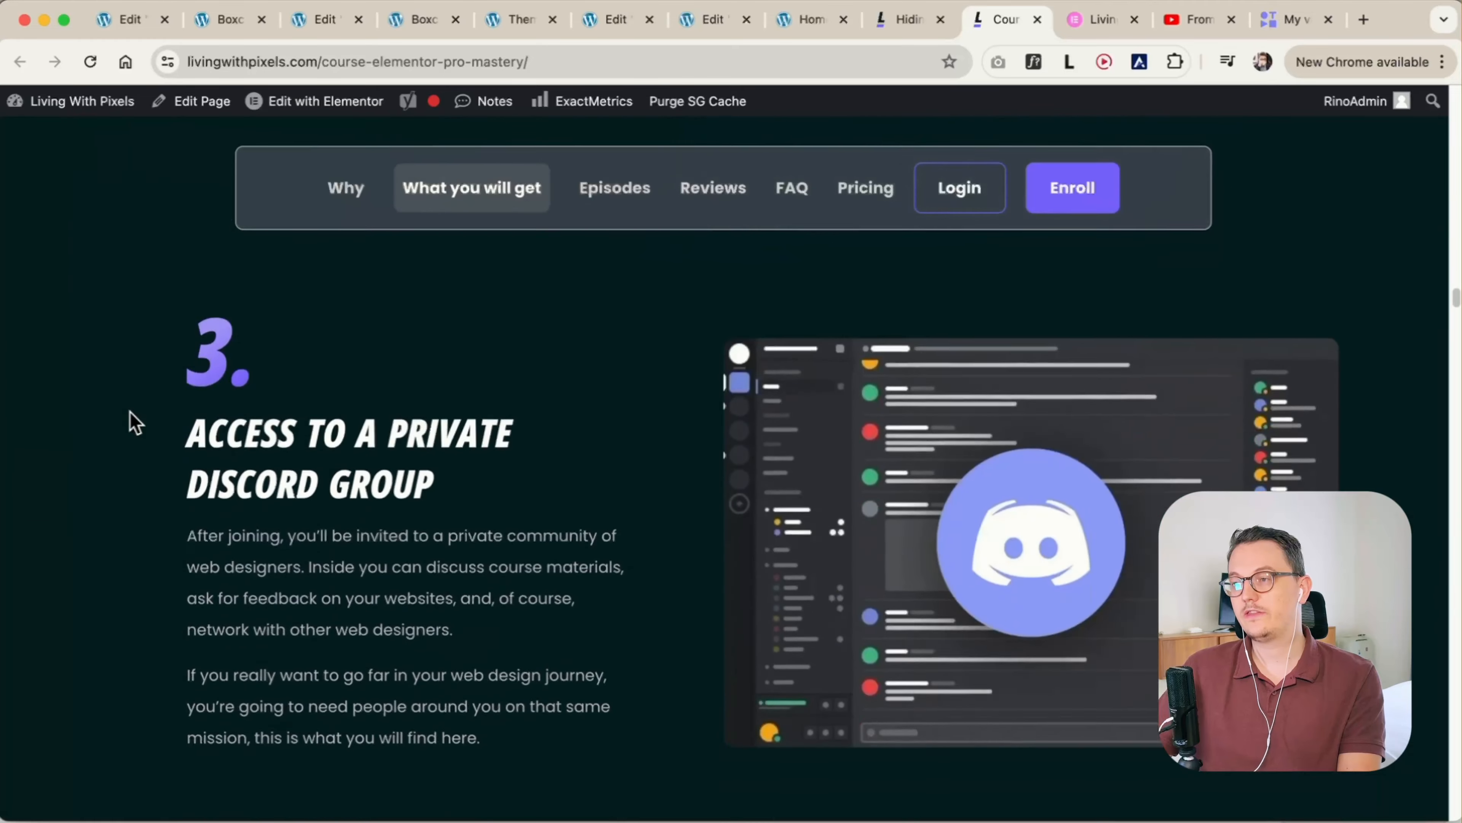
pyautogui.scroll(-10, 130, 412)
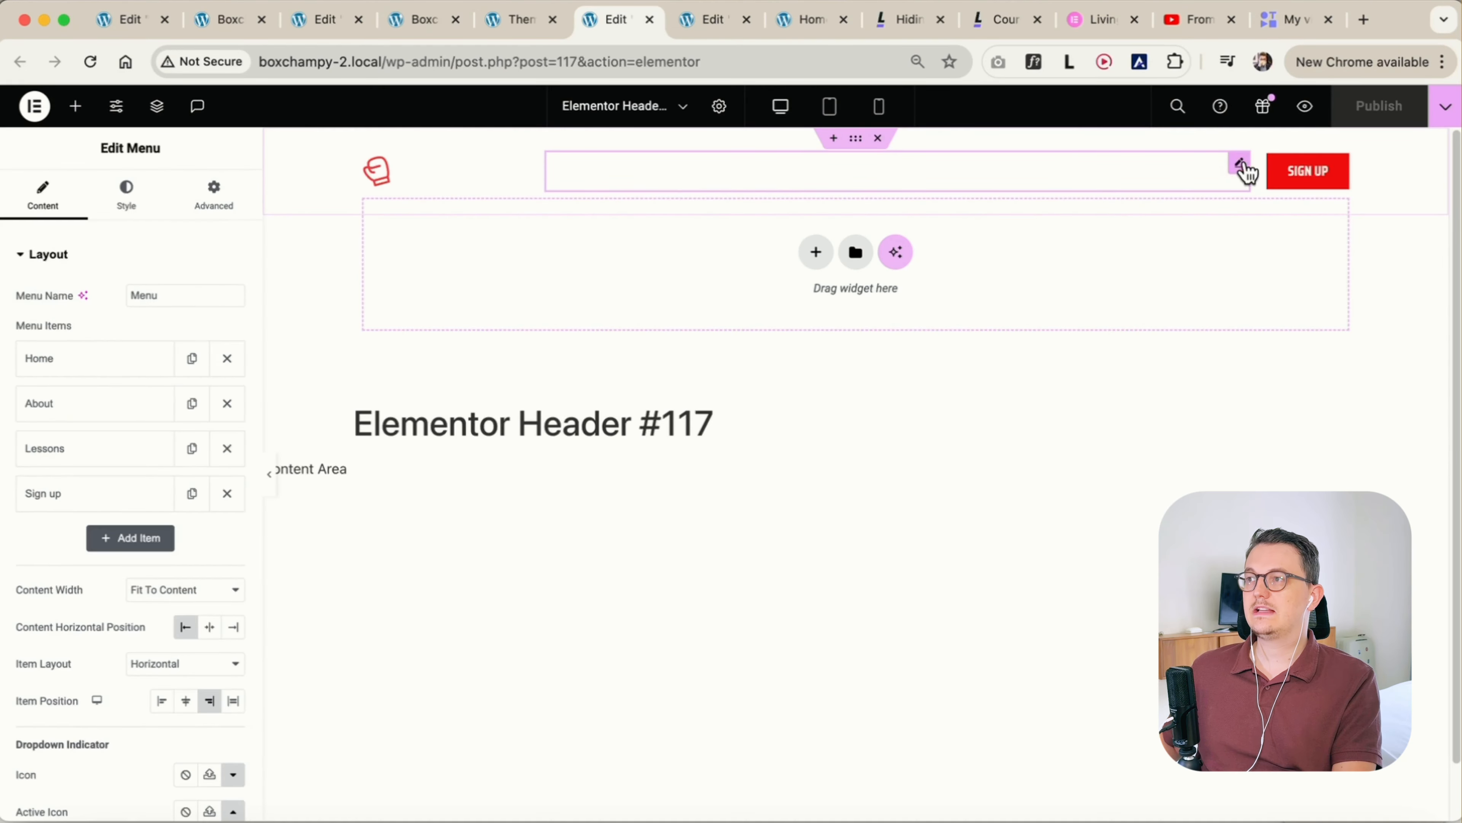
# Search the widgets for "menu" and add a WordPress Menu widget to the header container beside the logo
pyautogui.click(75, 106)
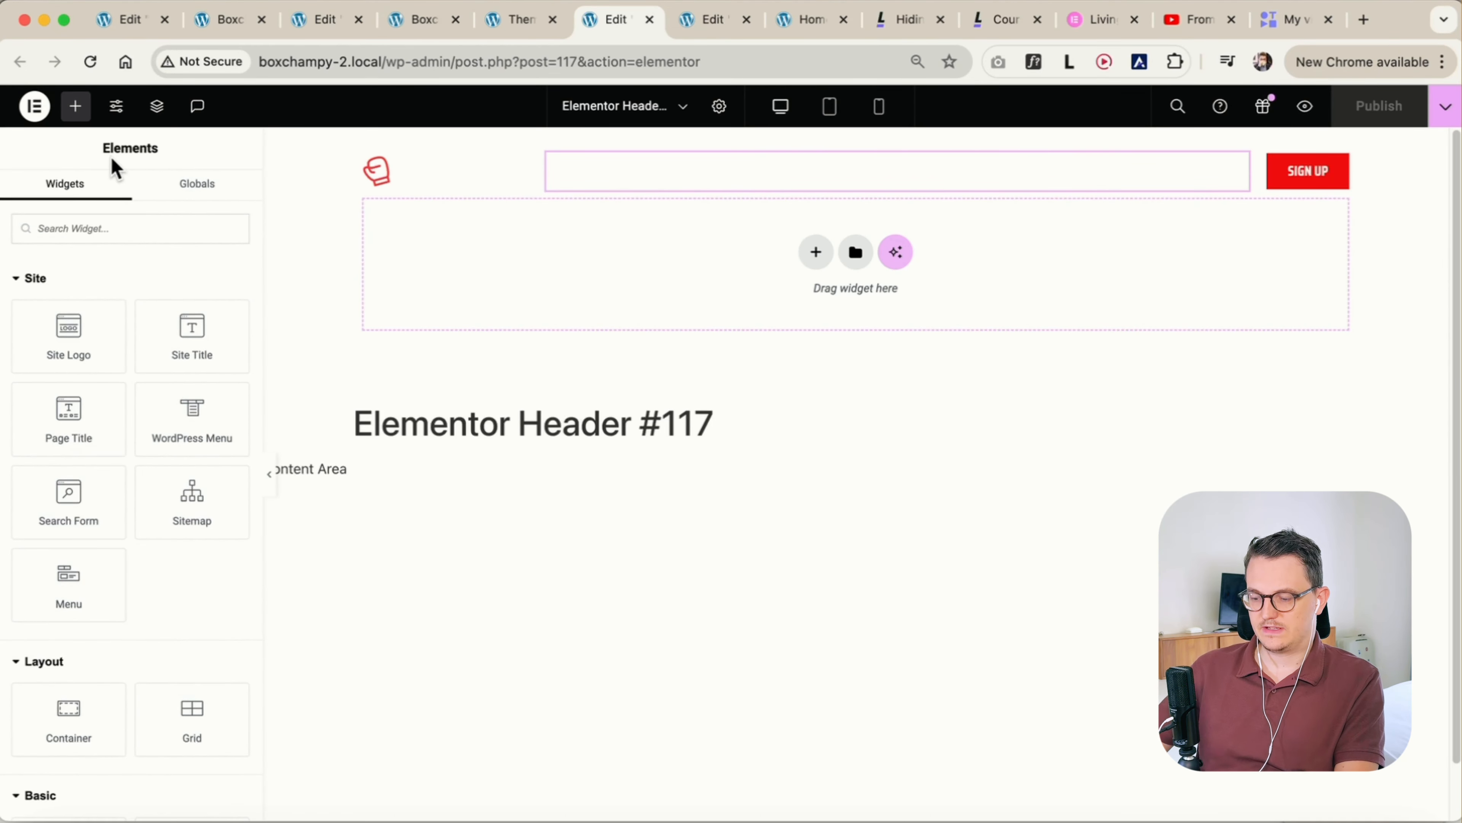
pyautogui.write('menu')
pyautogui.moveTo(172, 303); pyautogui.dragTo(718, 173)
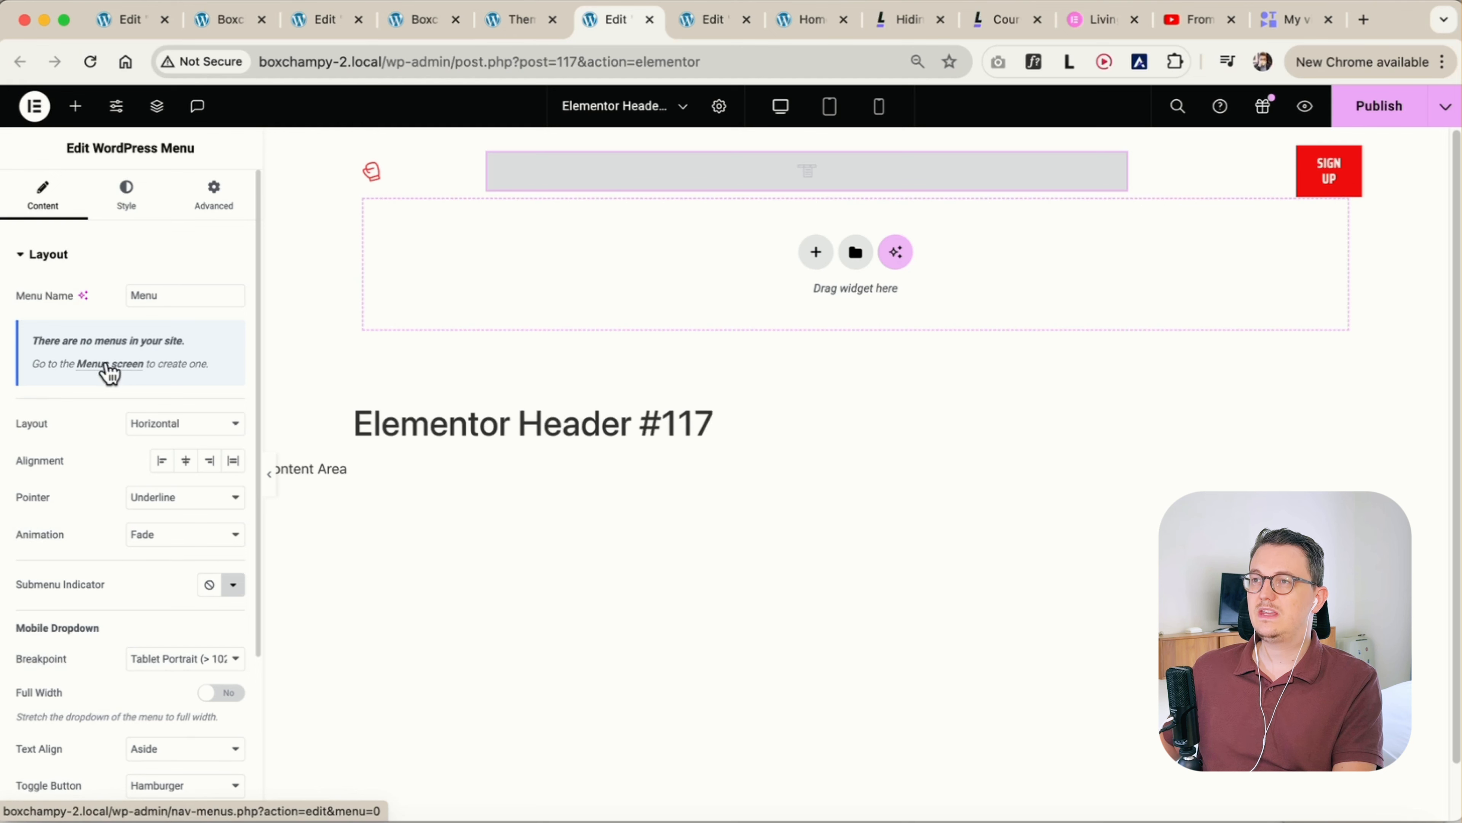
# Go to the WordPress Menus screen from the widget's settings and create a menu named Main
pyautogui.keyDown('super'); pyautogui.click(136, 375); pyautogui.keyUp('super')
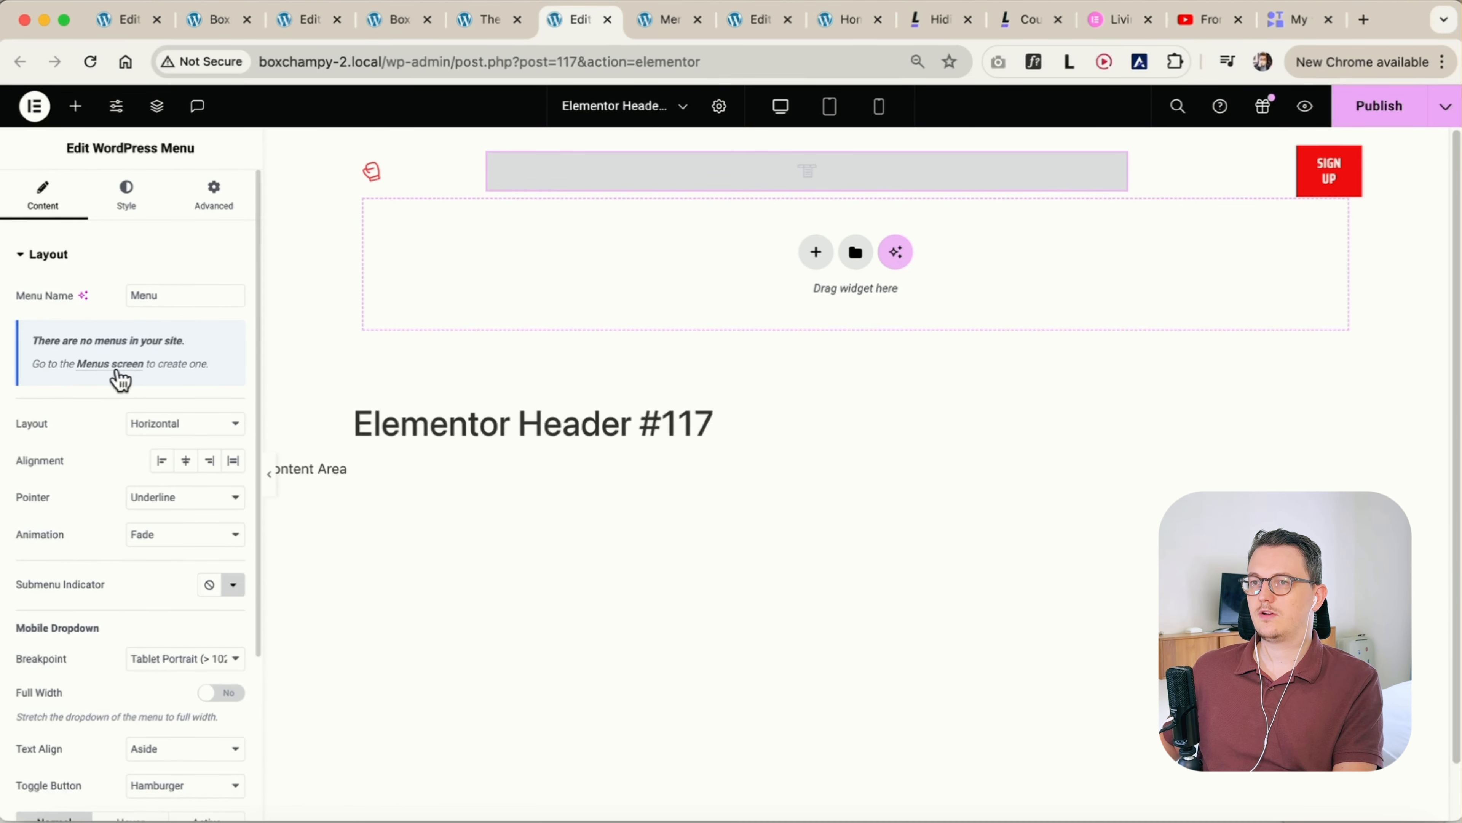
pyautogui.click(655, 23)
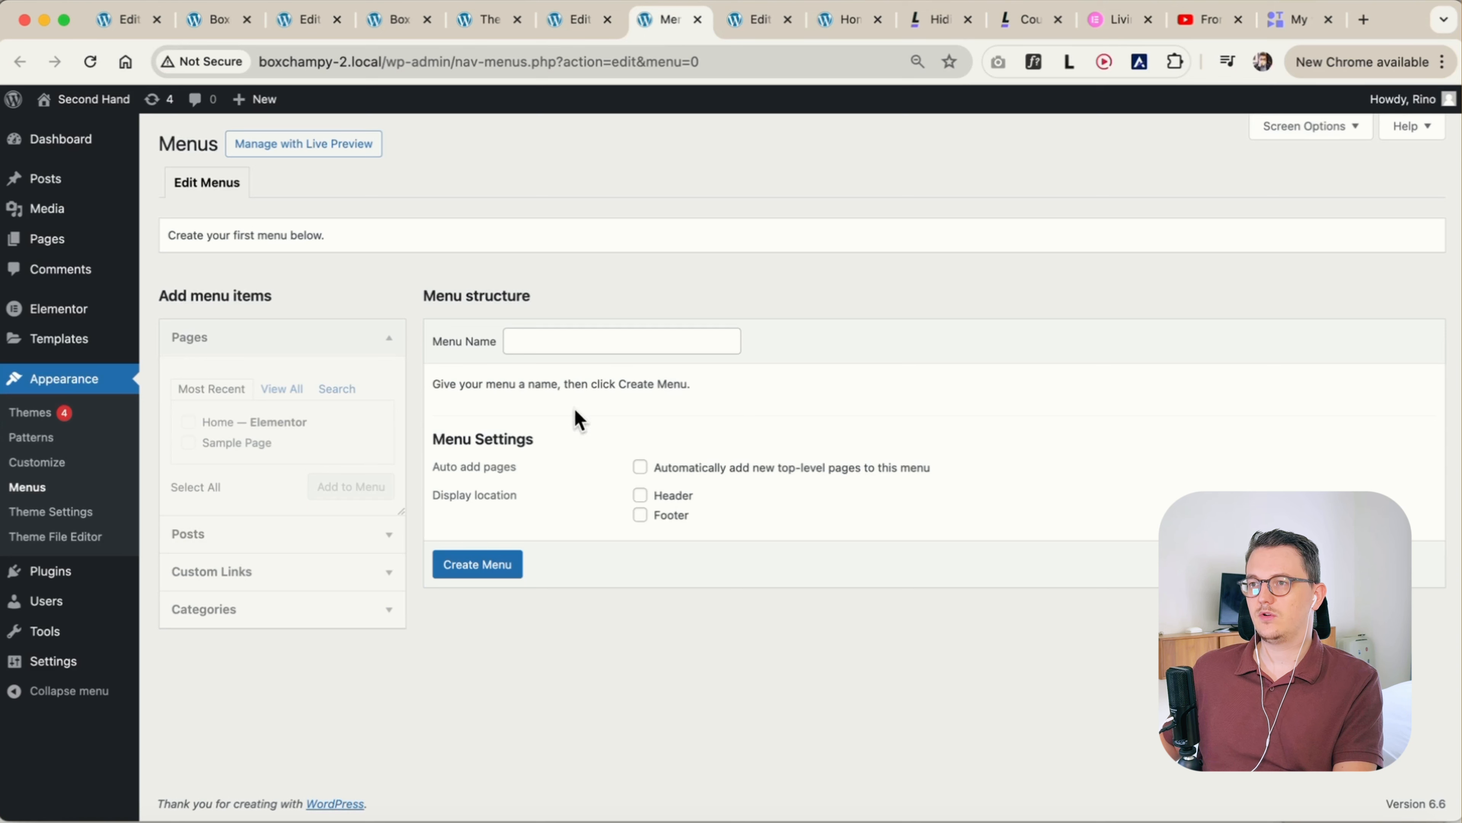
pyautogui.click(548, 341)
pyautogui.write('Main')
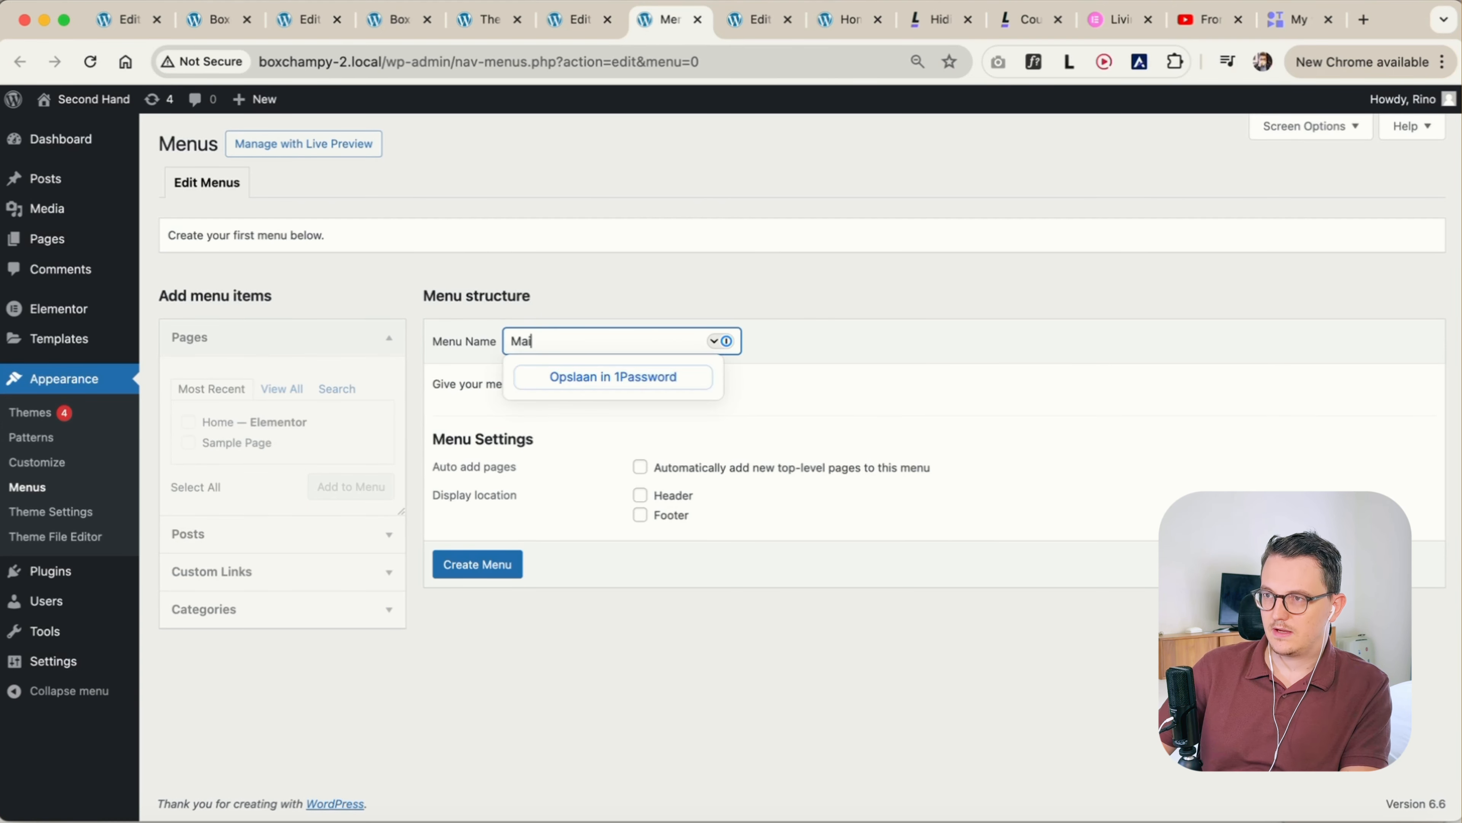
pyautogui.click(482, 566)
# Add the Home and Sample Page pages to the Main menu
pyautogui.click(190, 423)
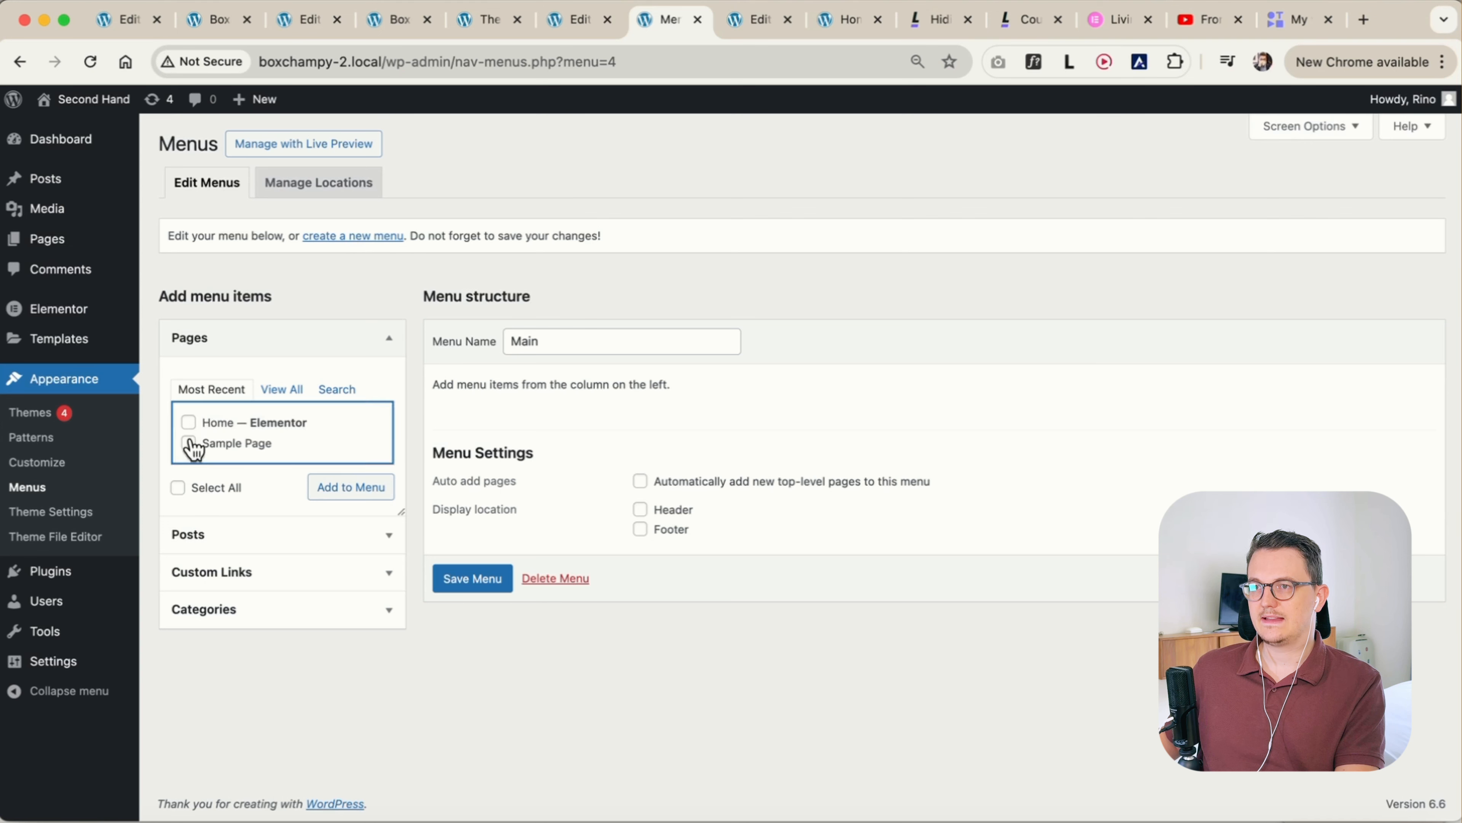
pyautogui.click(190, 443)
pyautogui.click(340, 490)
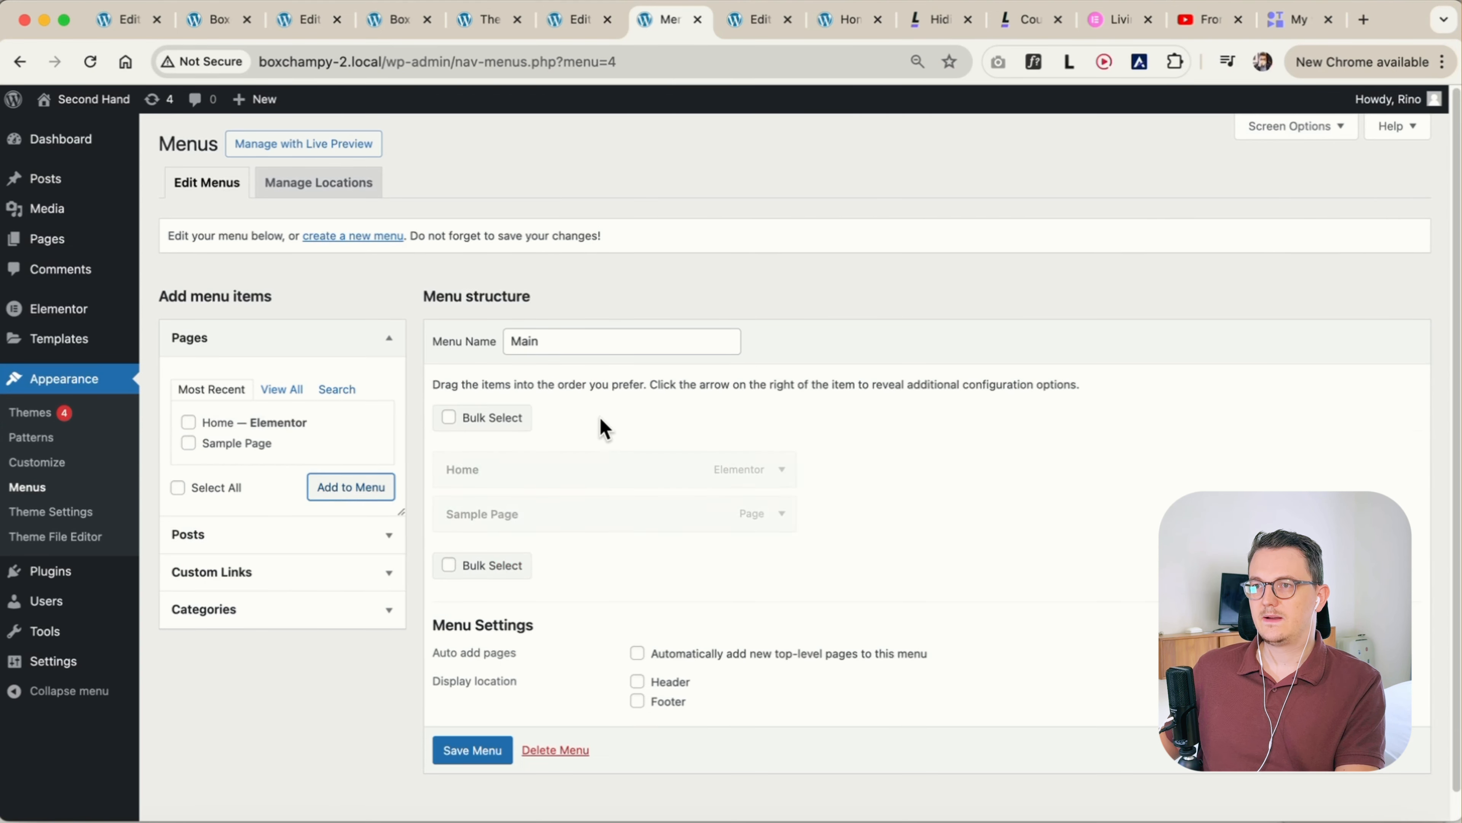
# Add two custom links to the Main menu with the URLs "Lessons" and "Sign up", leaving their link text empty
pyautogui.click(277, 573)
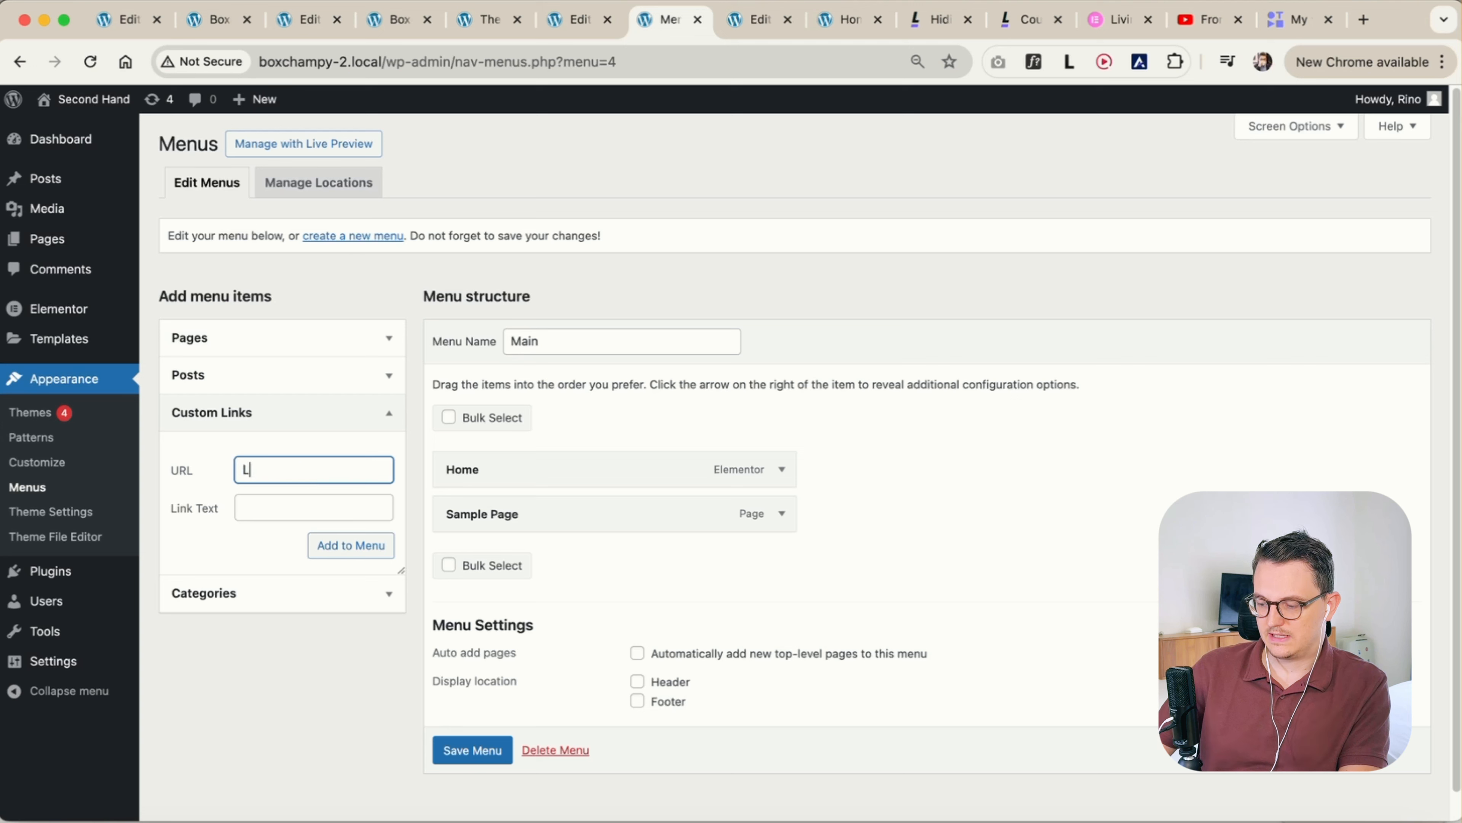
pyautogui.click(331, 550)
pyautogui.click(279, 471)
pyautogui.write('Sign up')
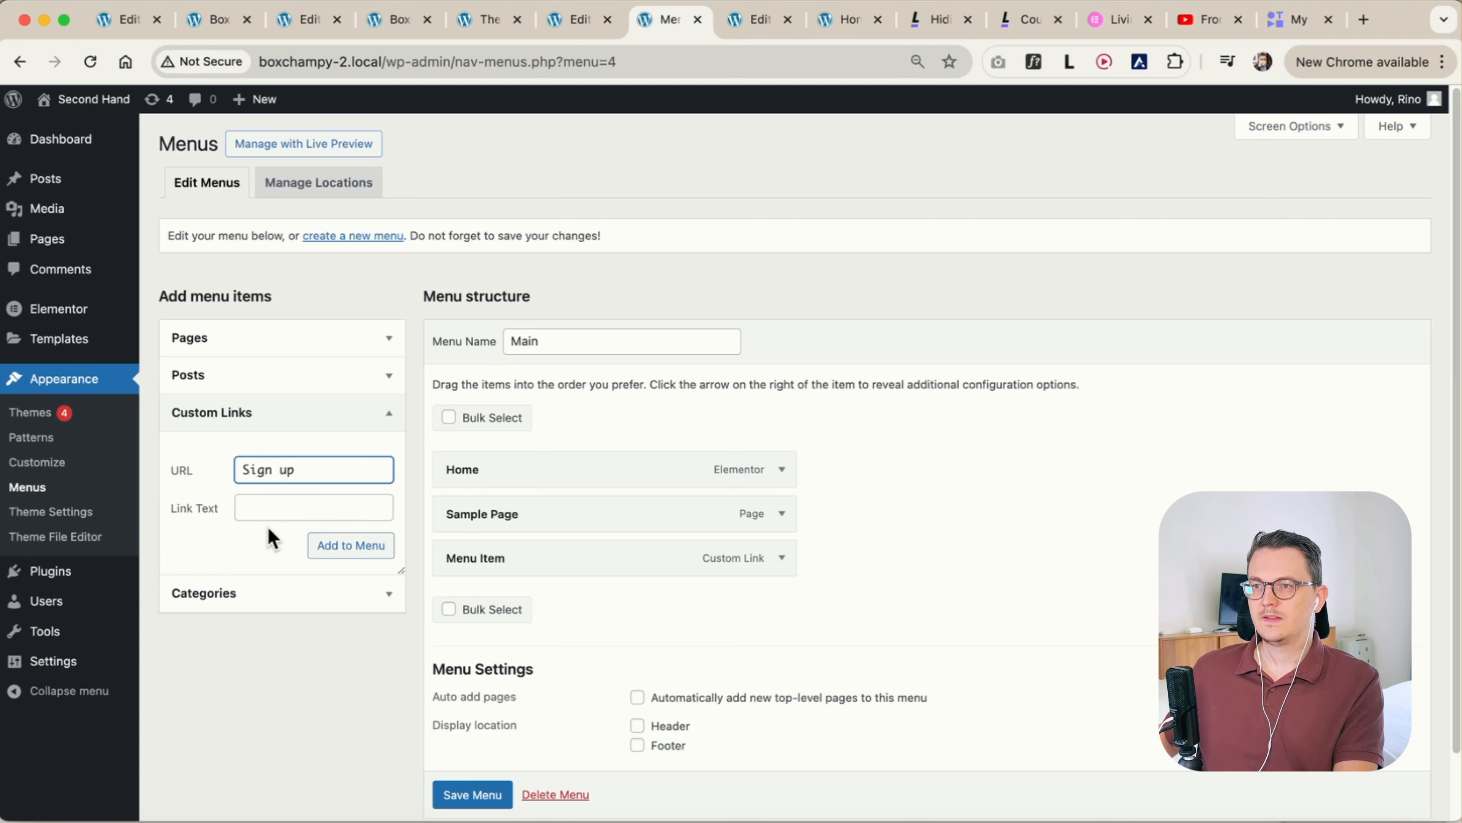
pyautogui.click(290, 509)
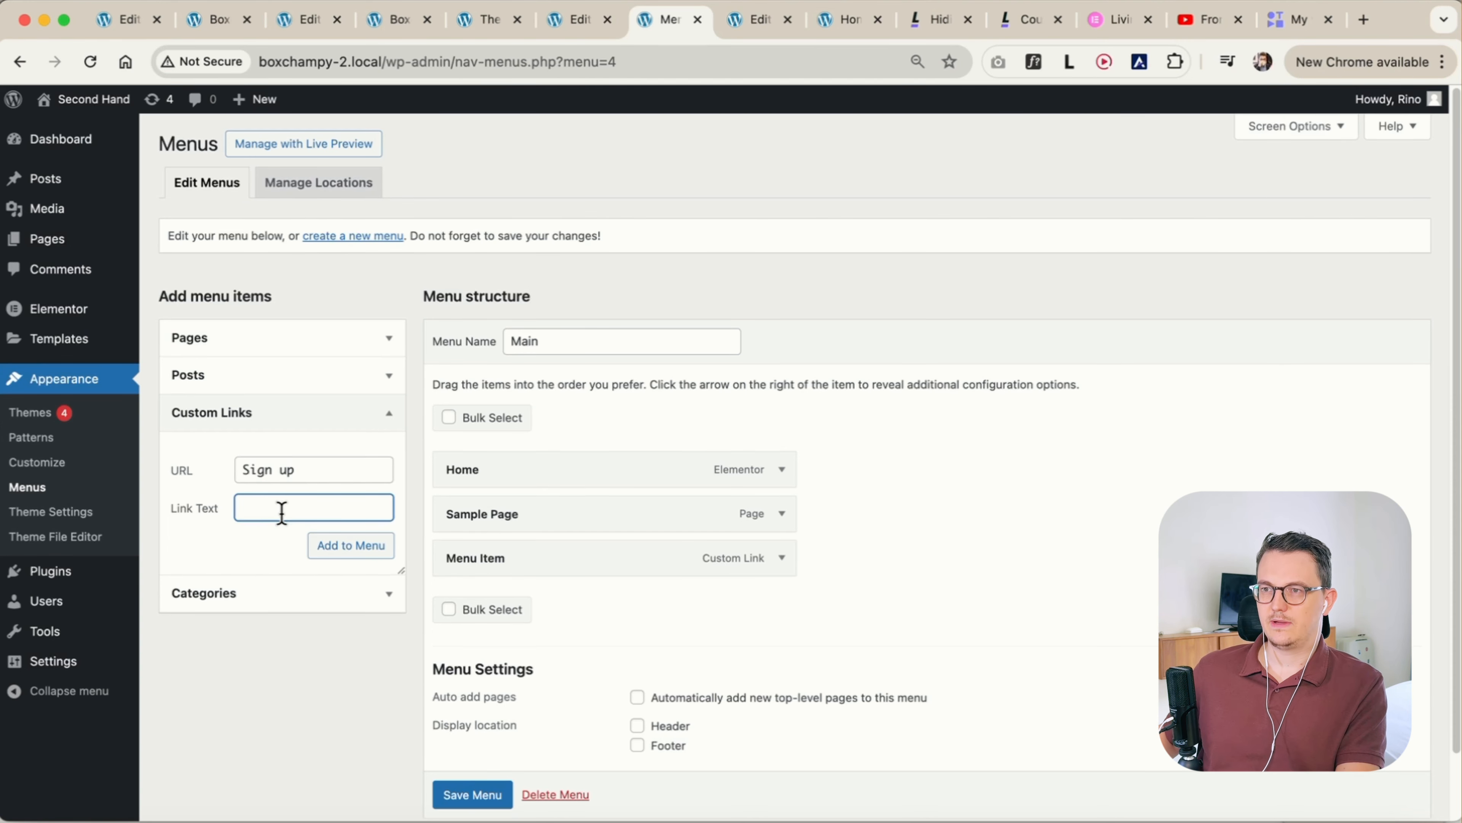
pyautogui.click(327, 546)
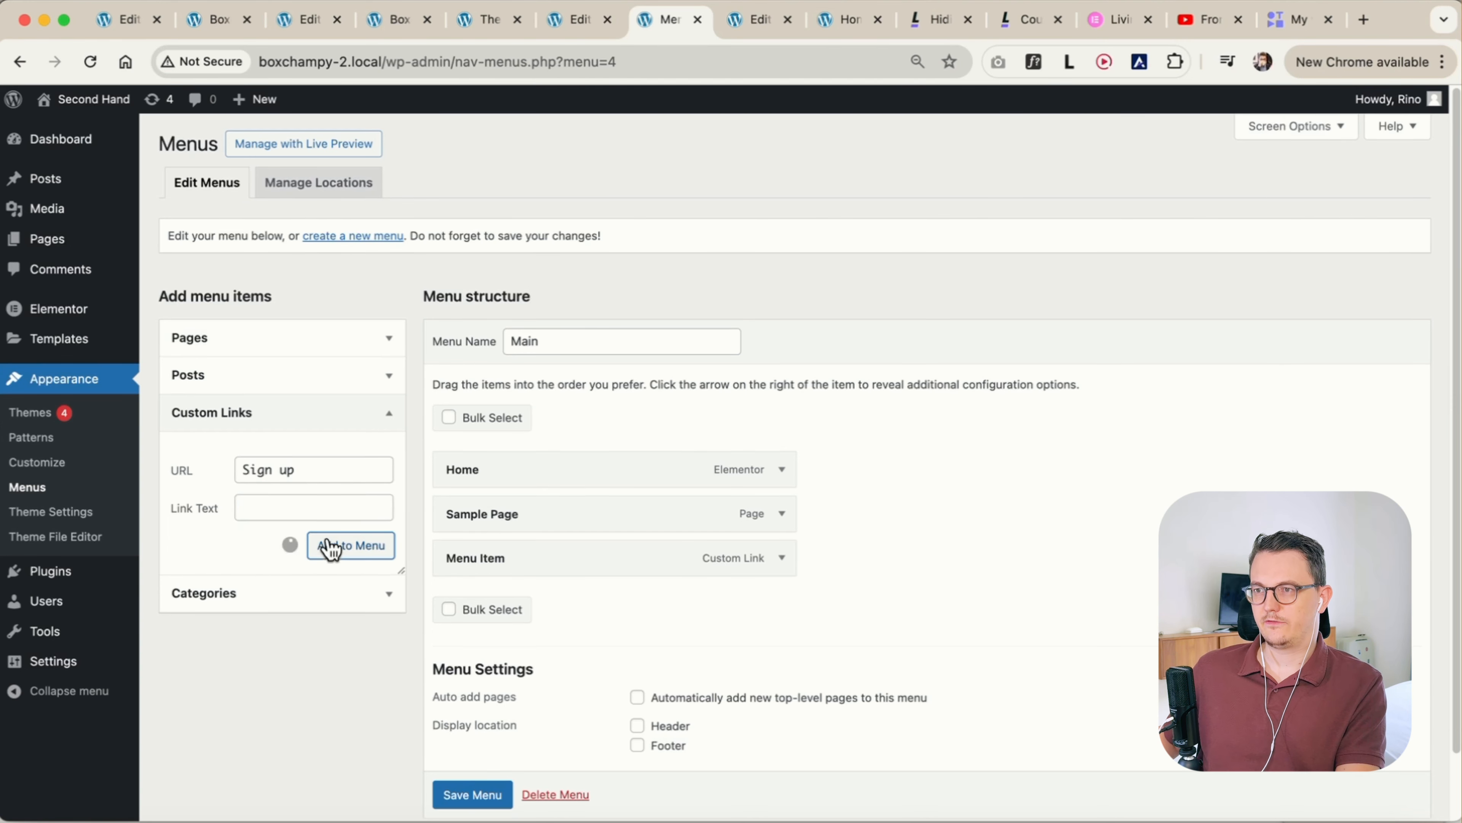
# Set the navigation label of the first custom link to Lessons
pyautogui.click(784, 560)
pyautogui.scroll(-2, 843, 591)
pyautogui.tripleClick(502, 500)
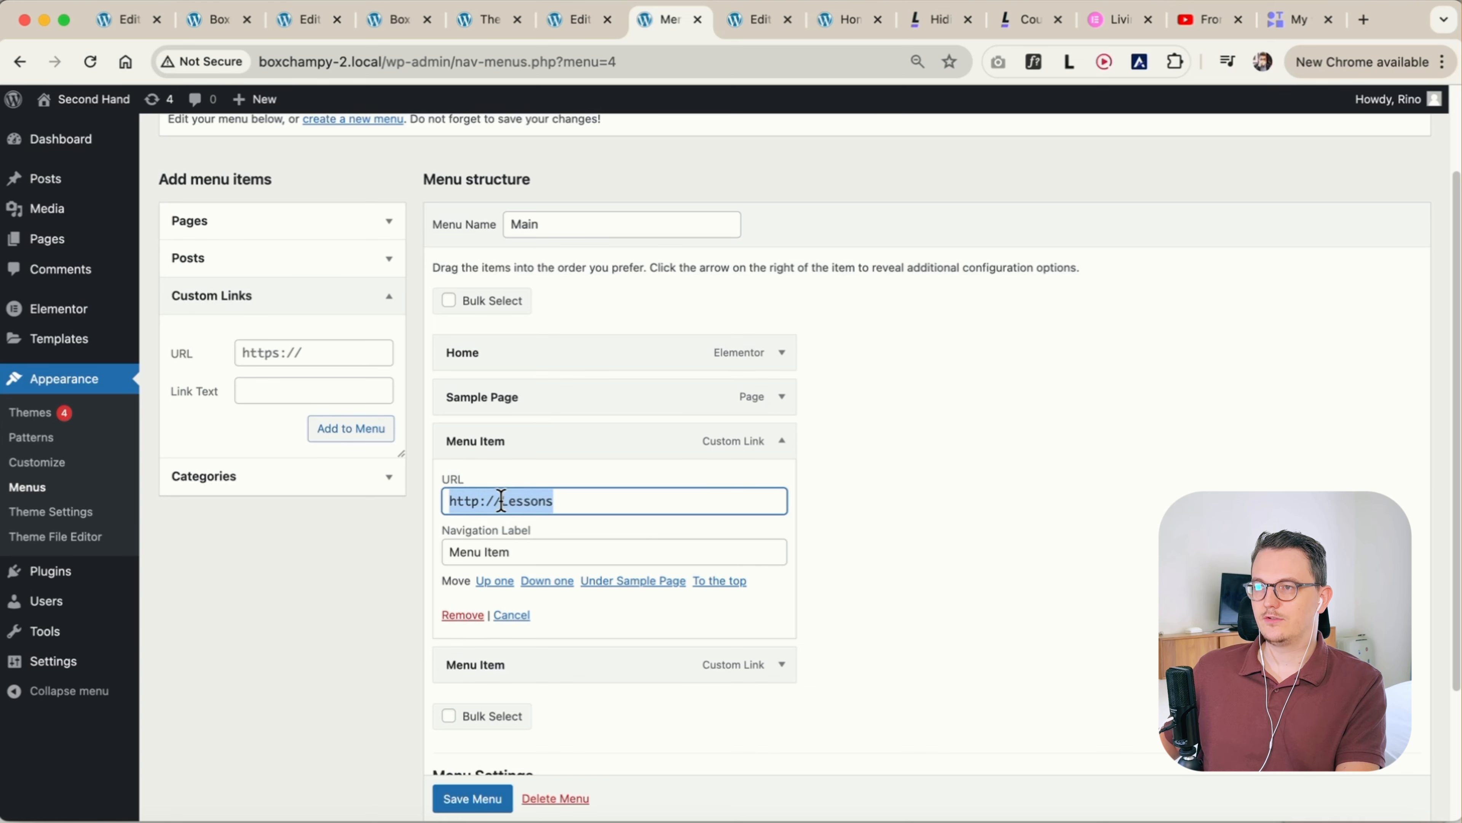
pyautogui.tripleClick(508, 553)
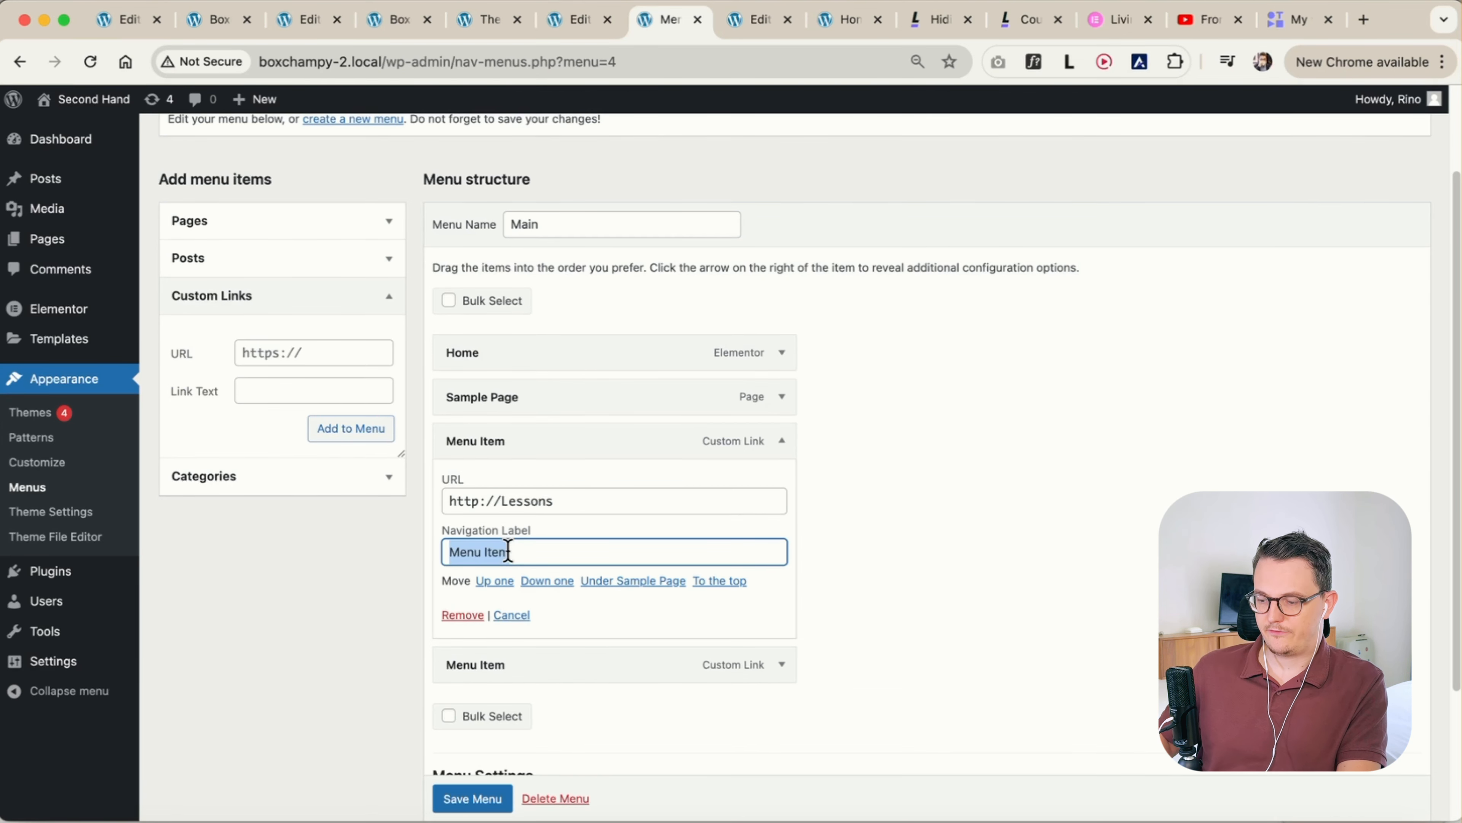
pyautogui.write('Lessons')
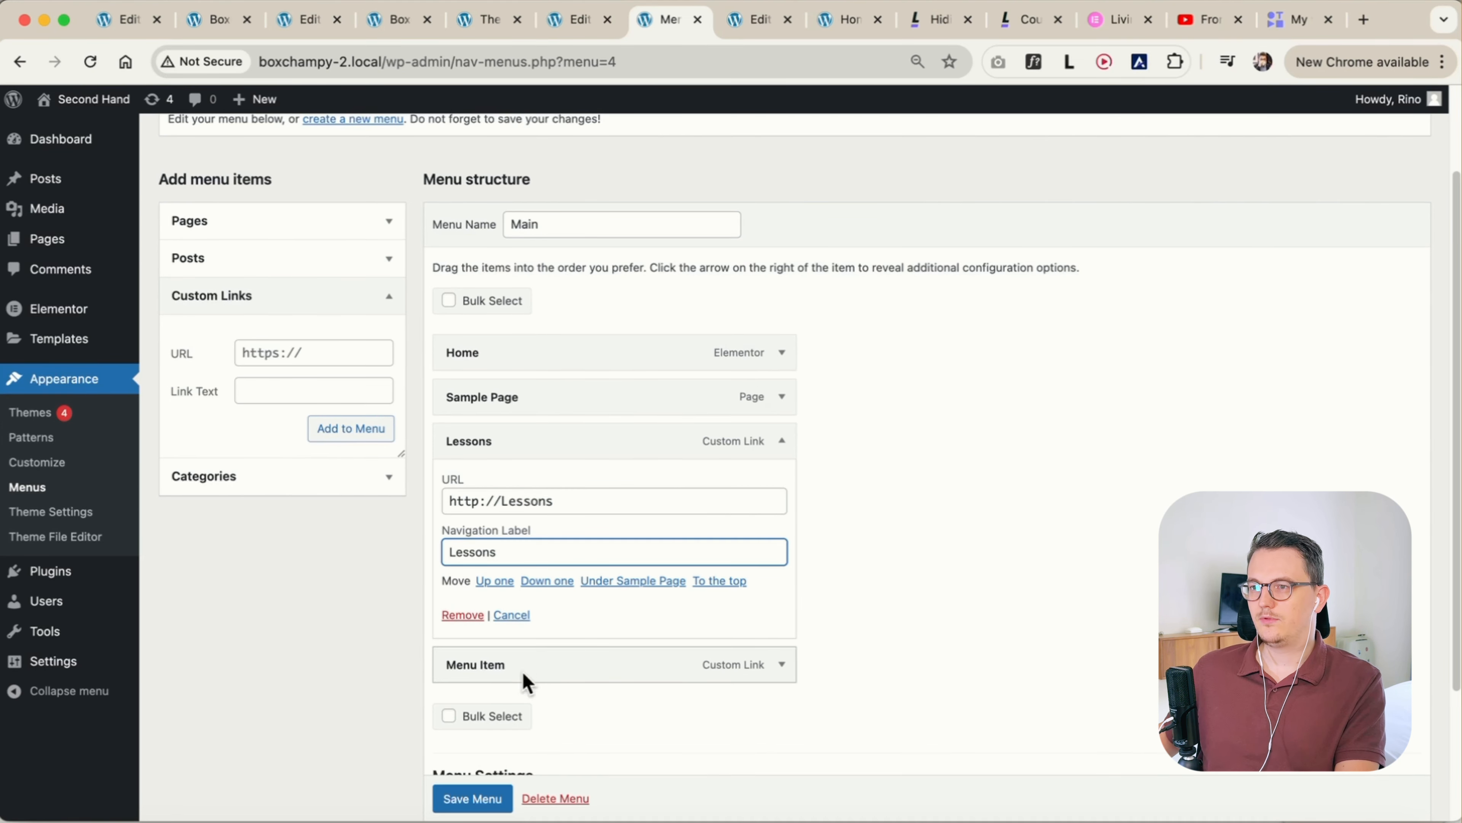
# Set the navigation label of the second custom link to Sign up and save the Main menu
pyautogui.click(782, 664)
pyautogui.scroll(-3, 813, 679)
pyautogui.tripleClick(546, 604)
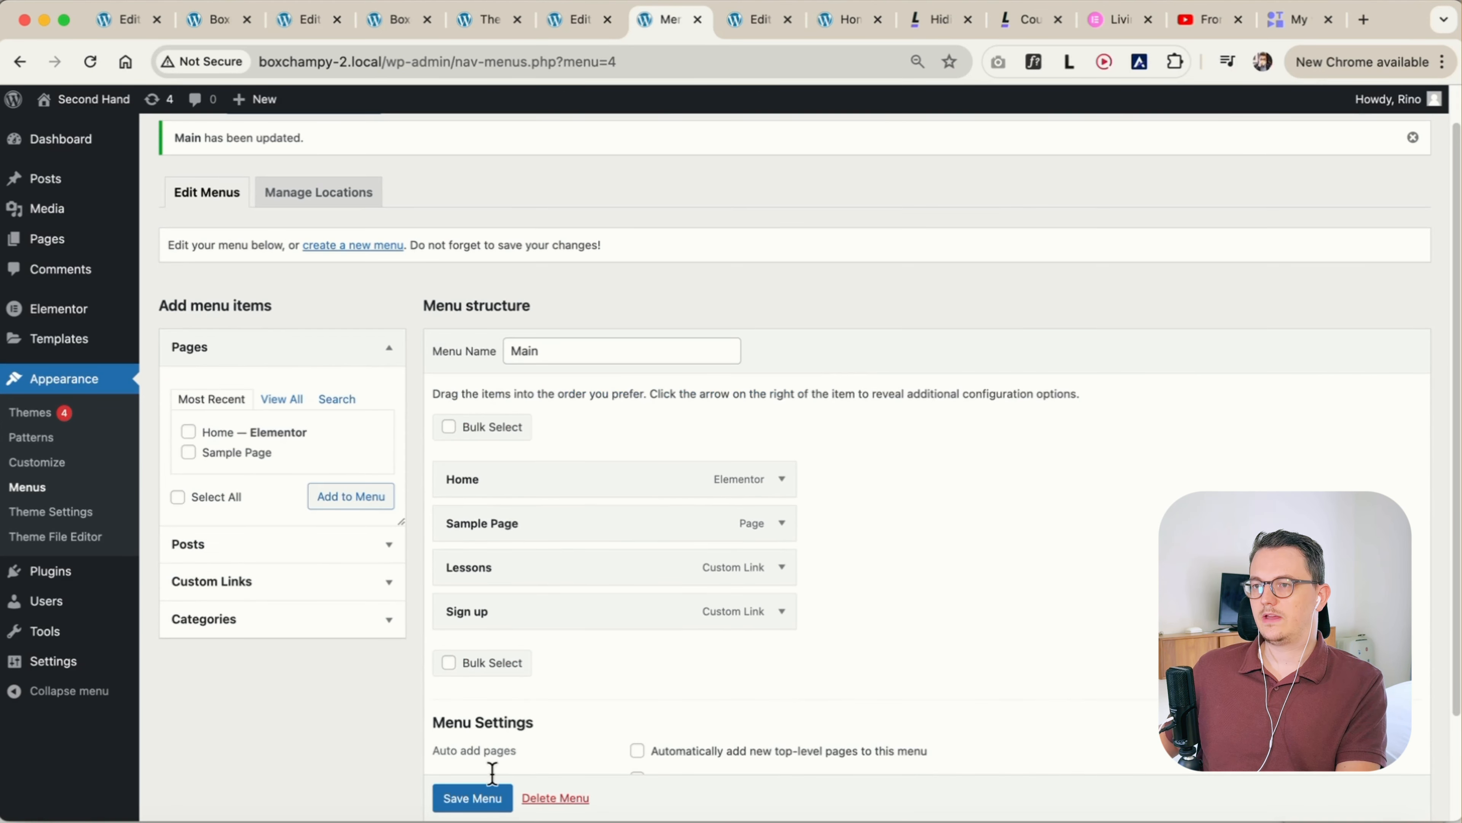
# Return to the header template editor, save the template as a draft and reload the page
pyautogui.click(578, 24)
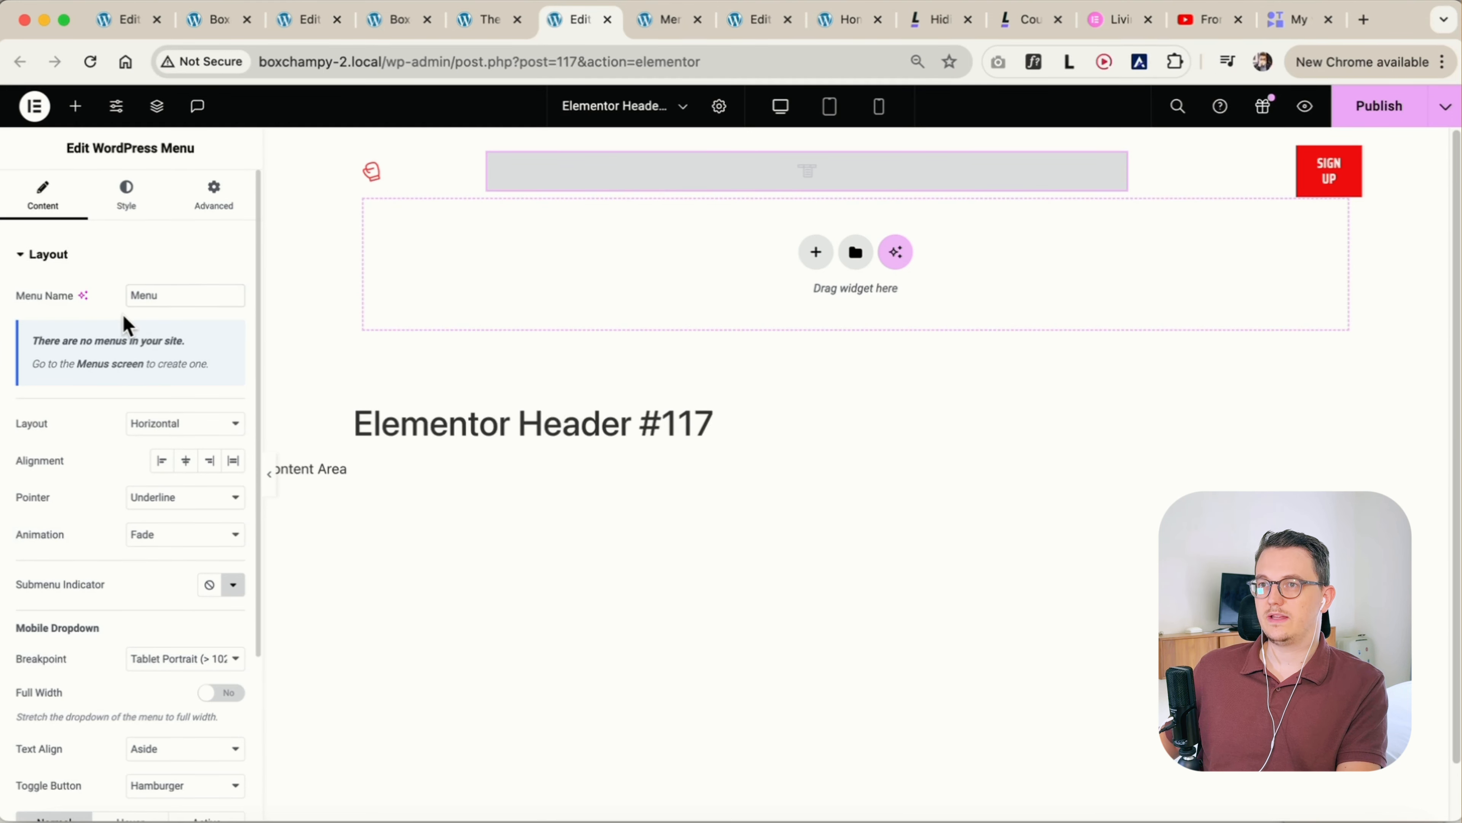
pyautogui.click(1446, 106)
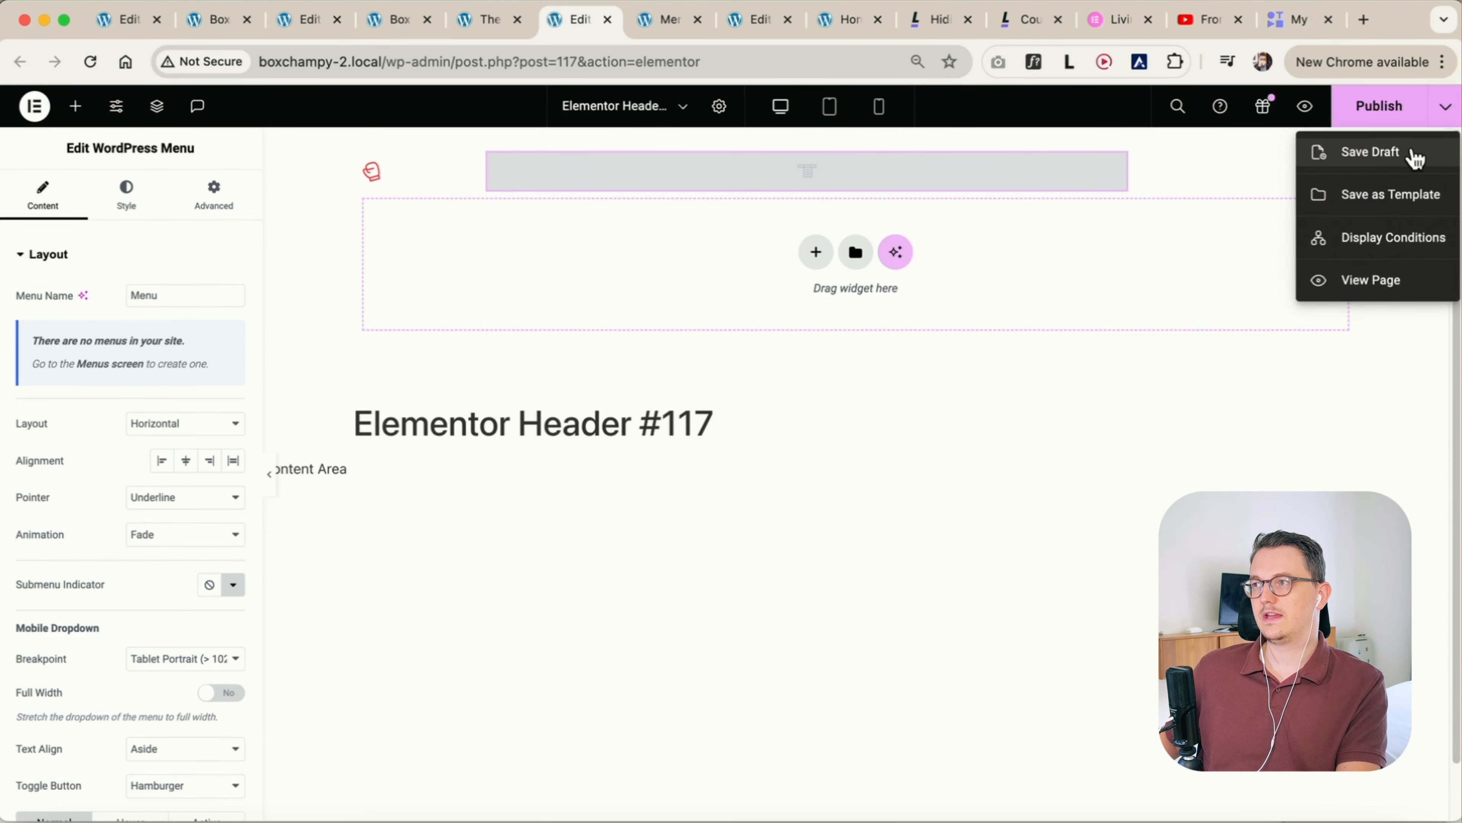
pyautogui.click(1380, 154)
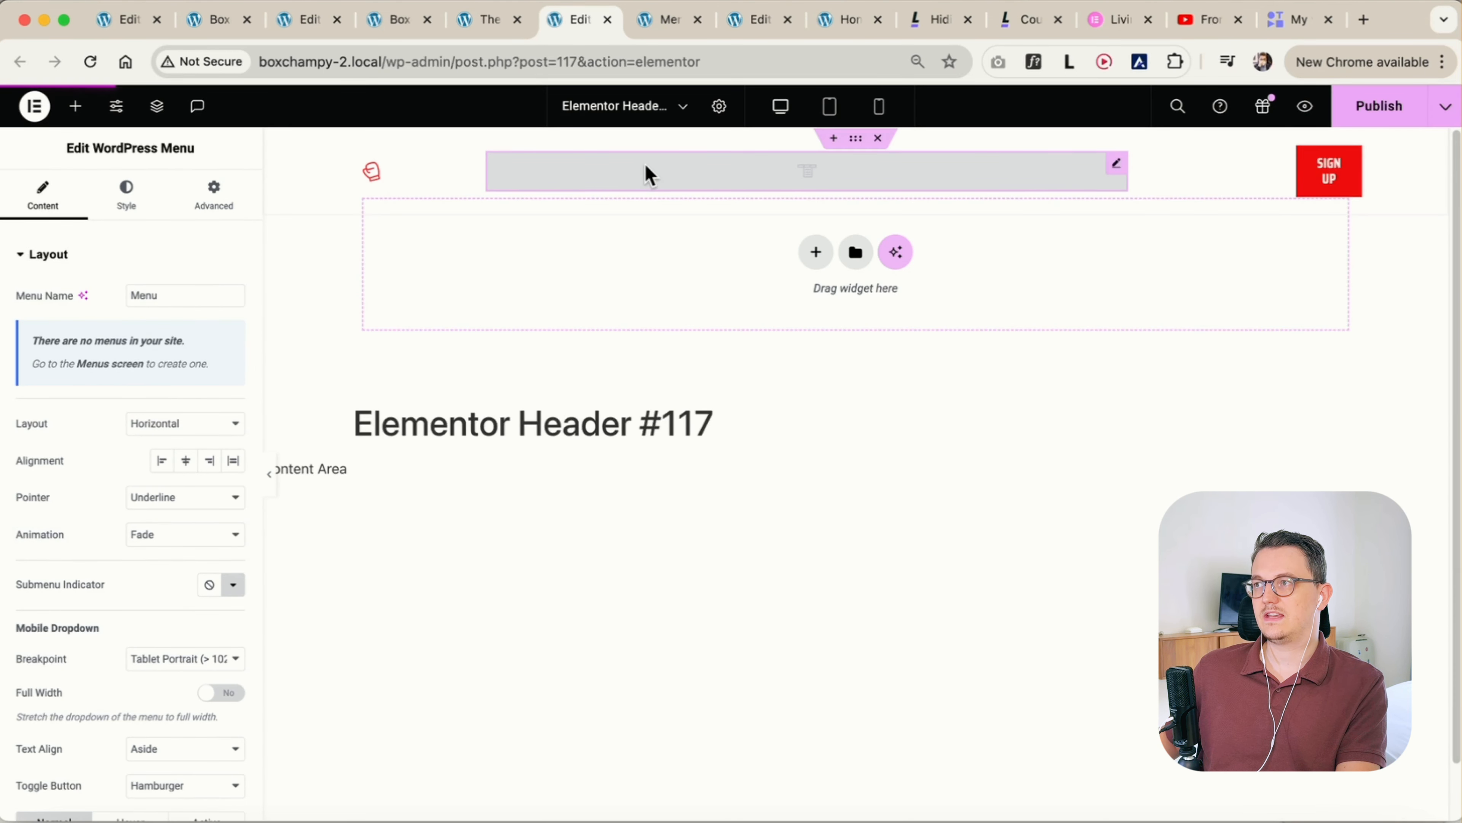
pyautogui.click(90, 62)
pyautogui.click(800, 330)
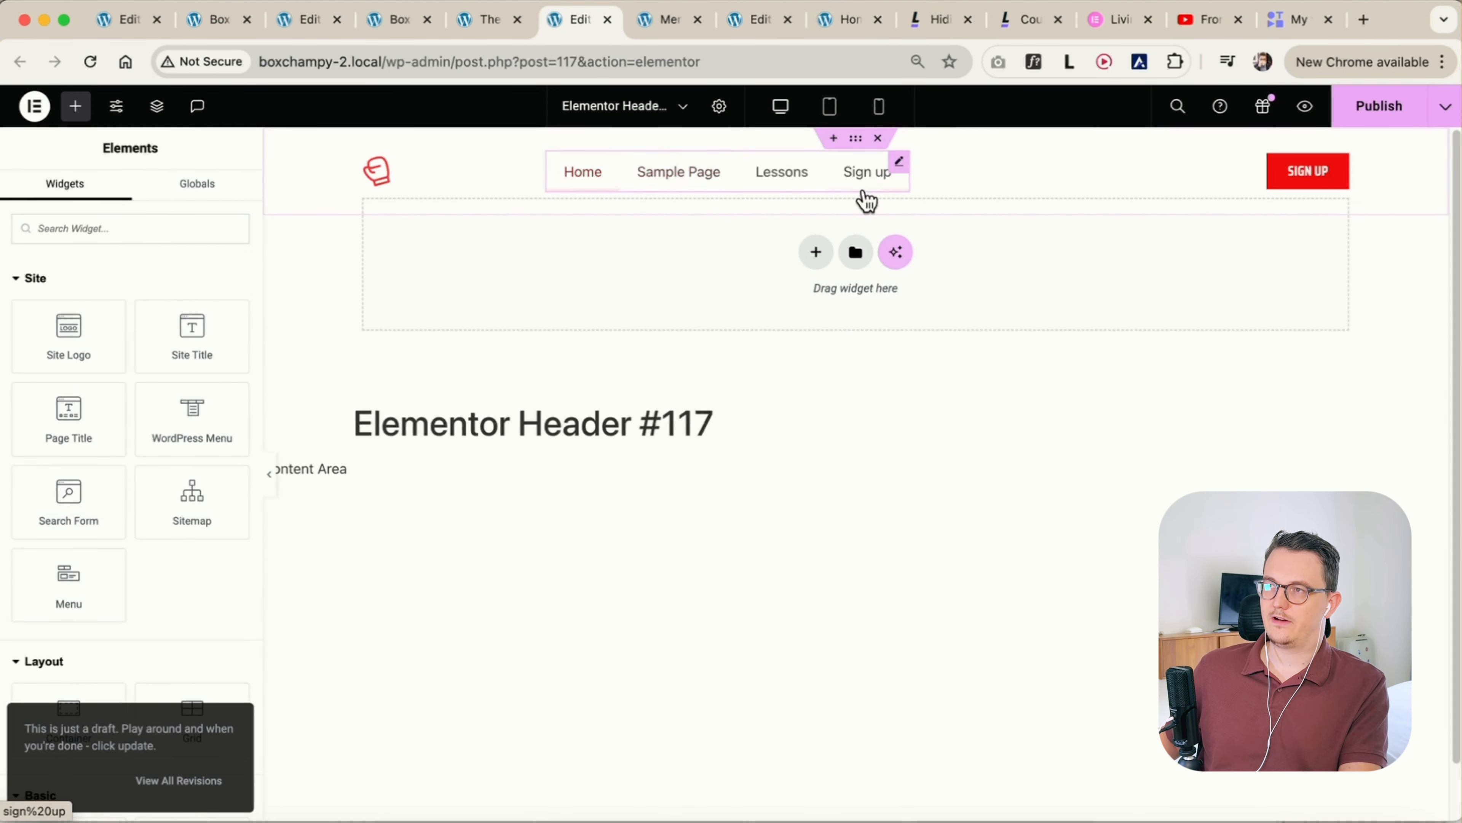
# Hide the original Menu widget through the header's structure and select the WordPress Menu widget for editing
pyautogui.click(901, 168)
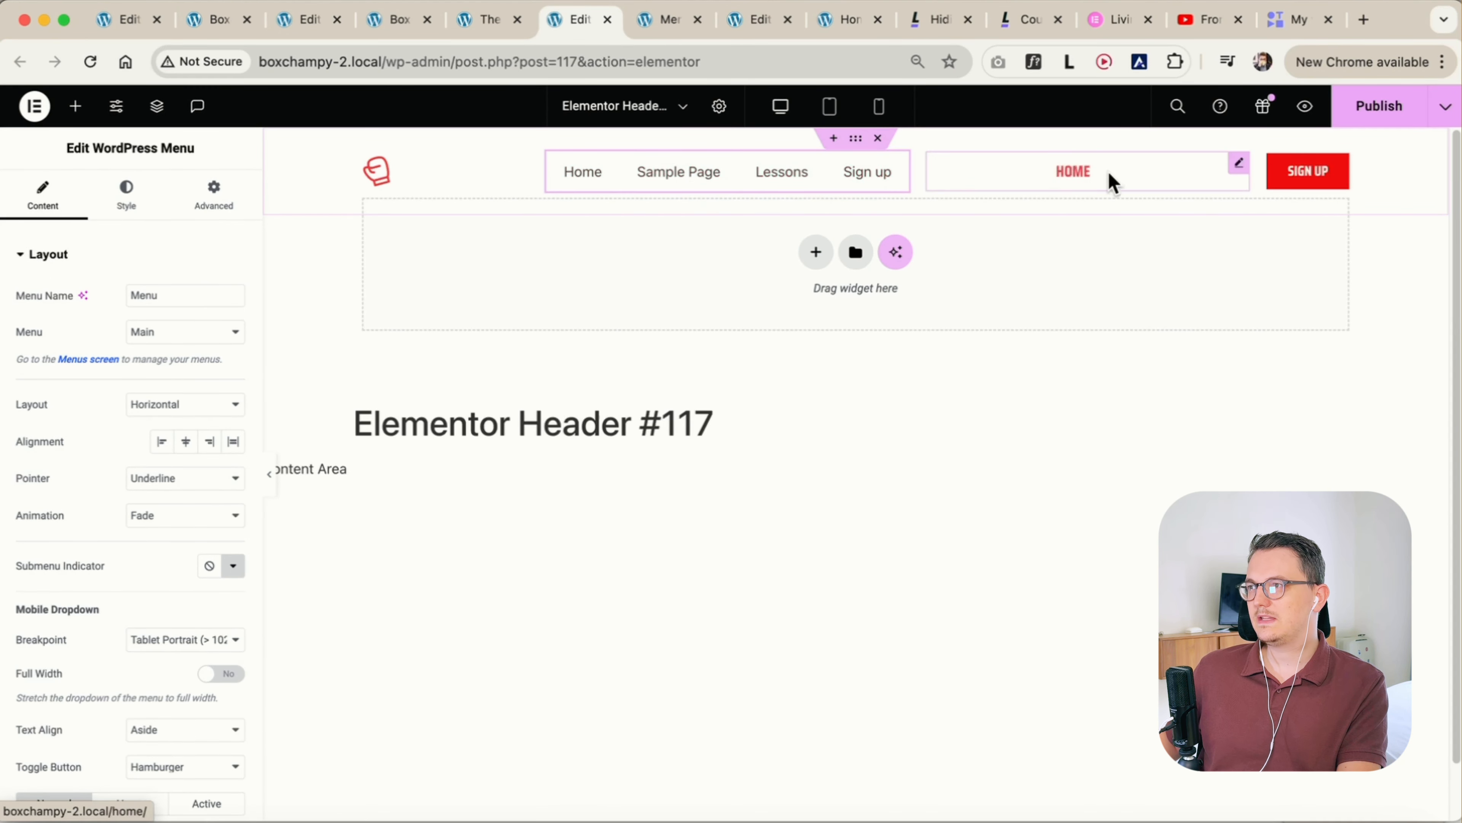
pyautogui.click(1242, 170)
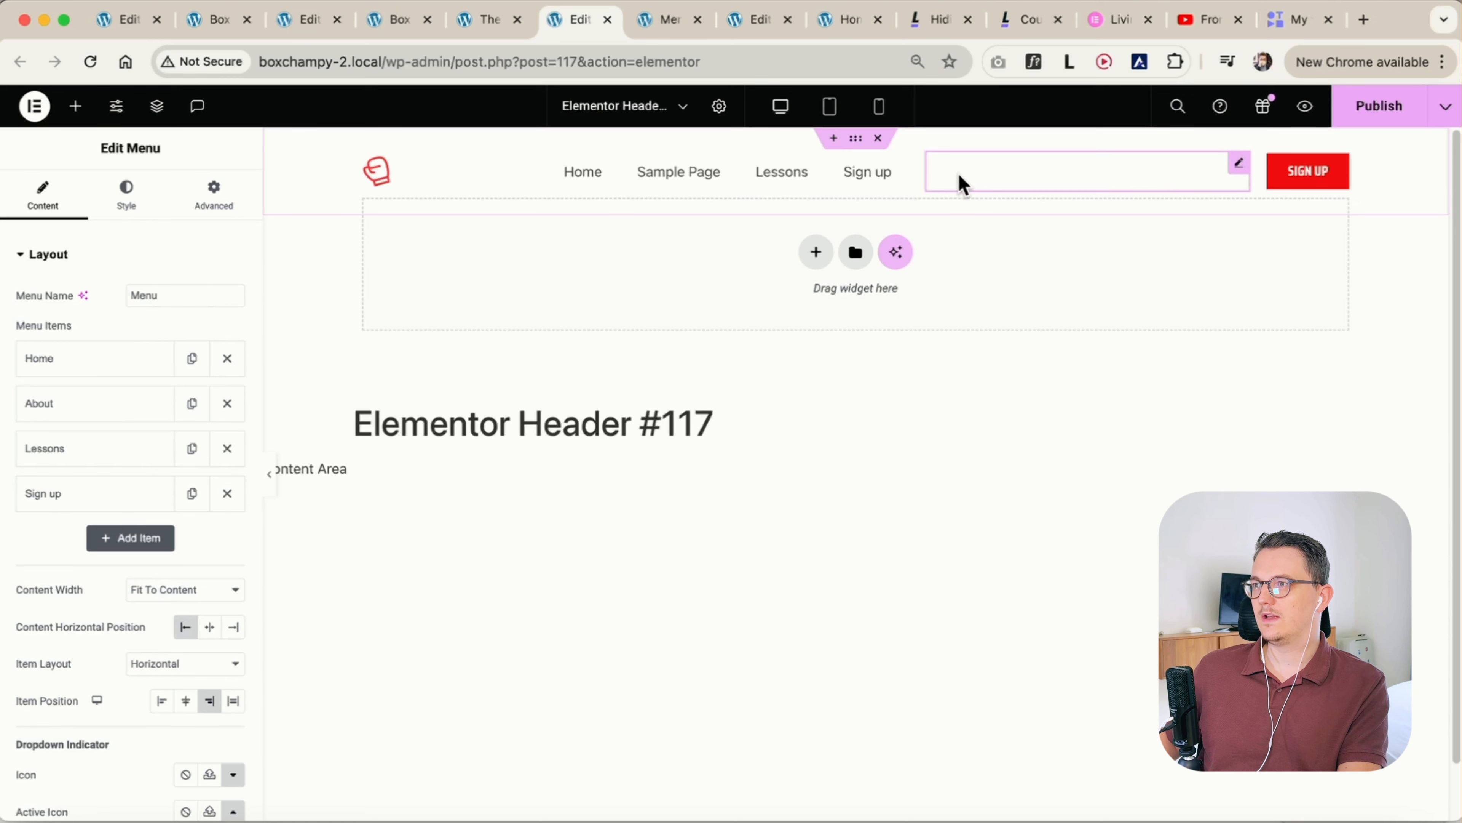
pyautogui.click(165, 120)
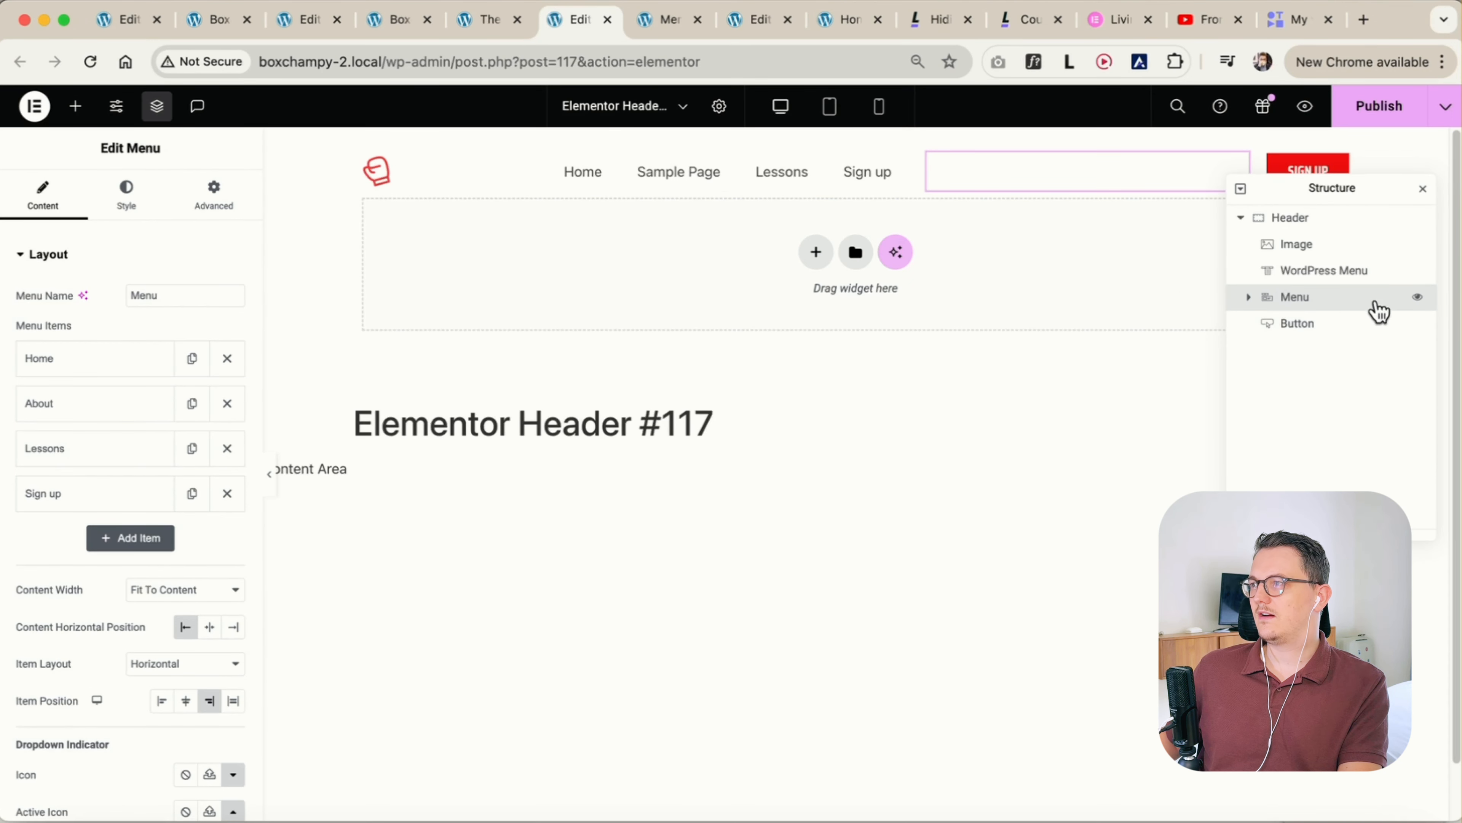
pyautogui.click(1418, 298)
pyautogui.moveTo(1332, 196); pyautogui.dragTo(1288, 309)
pyautogui.click(1293, 384)
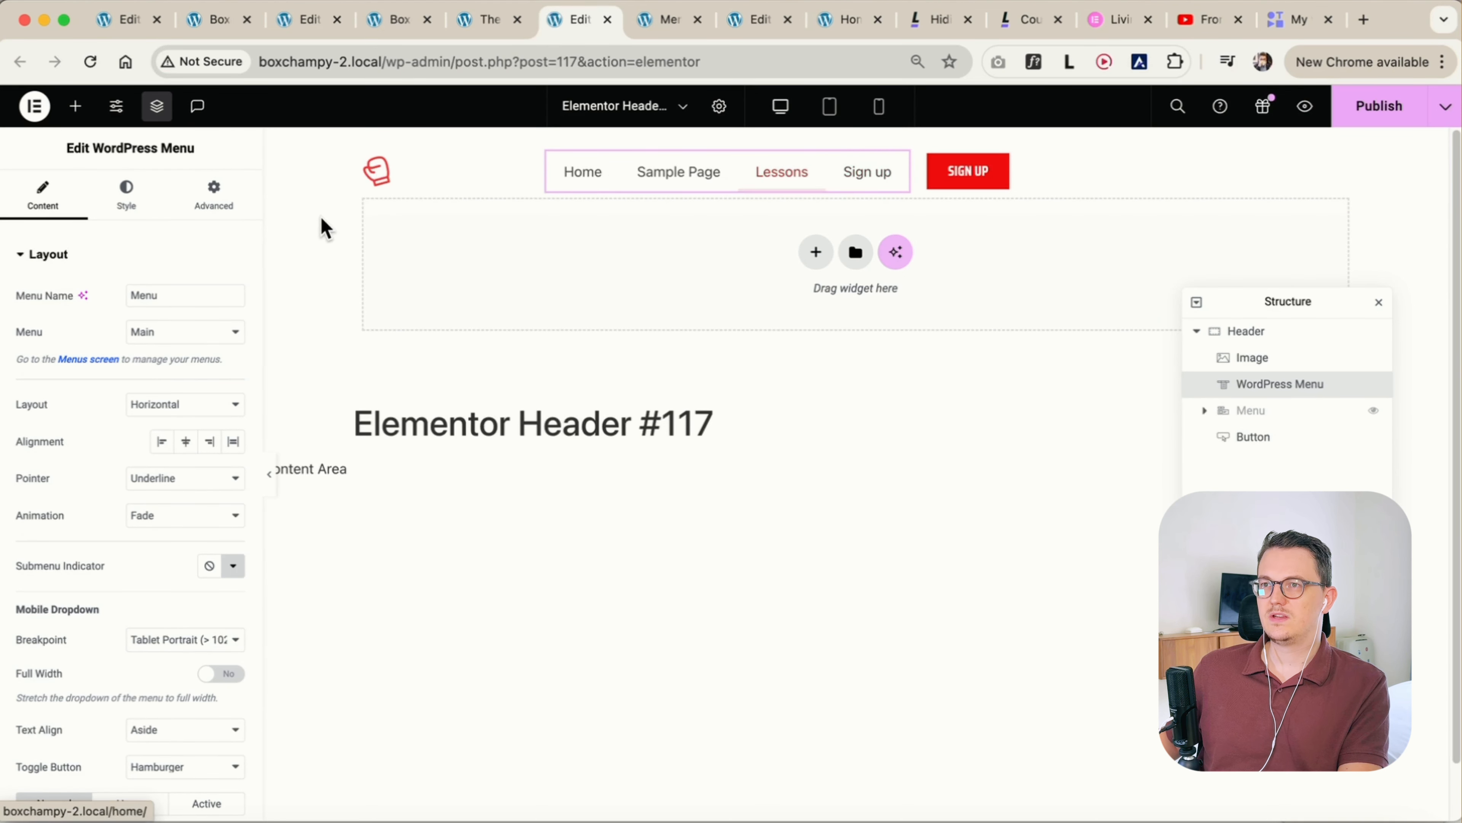
# Set the WordPress Menu widget's size to Grow and align its menu items to the right
pyautogui.click(214, 196)
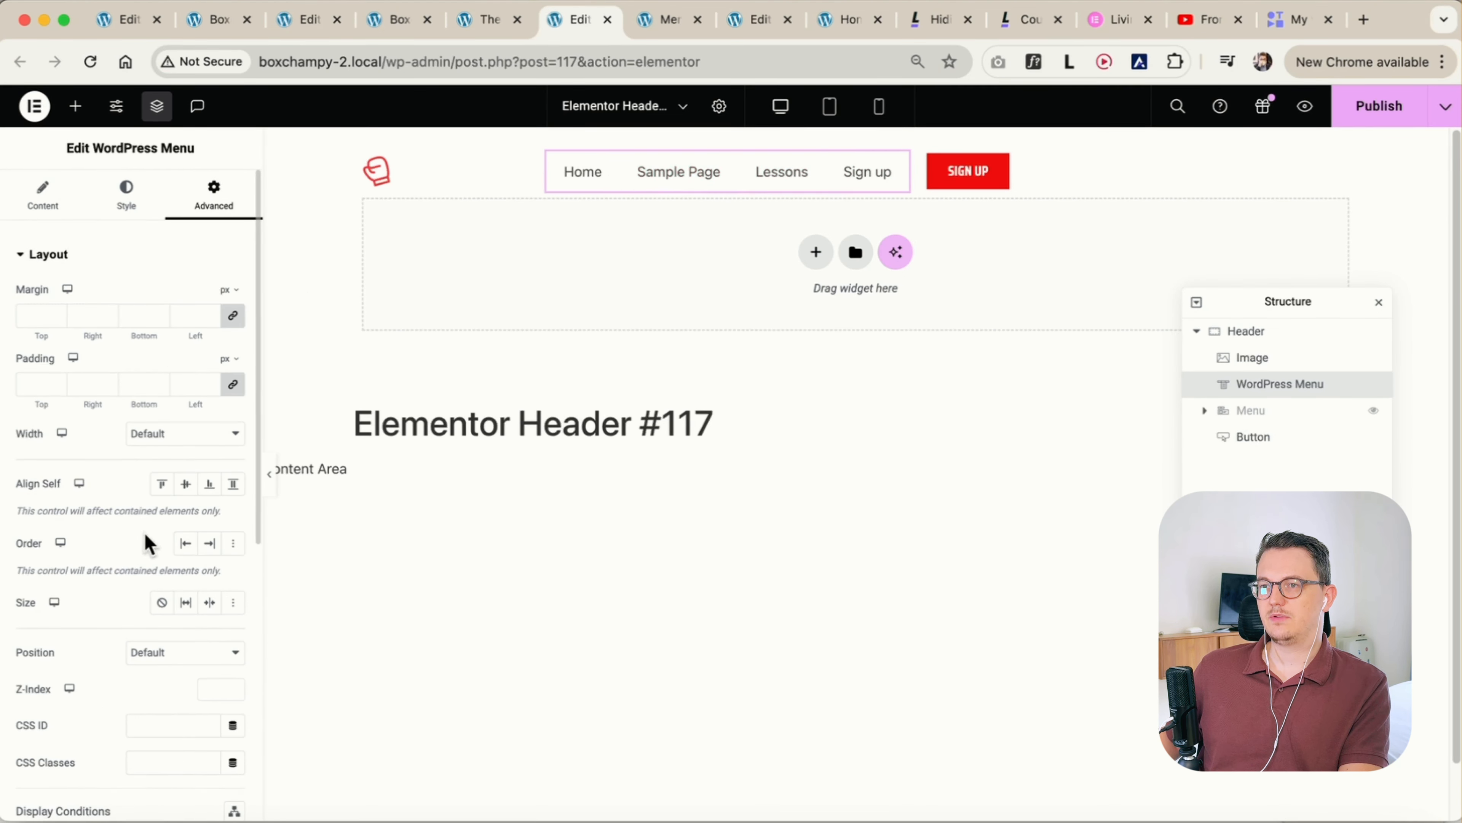
pyautogui.click(186, 602)
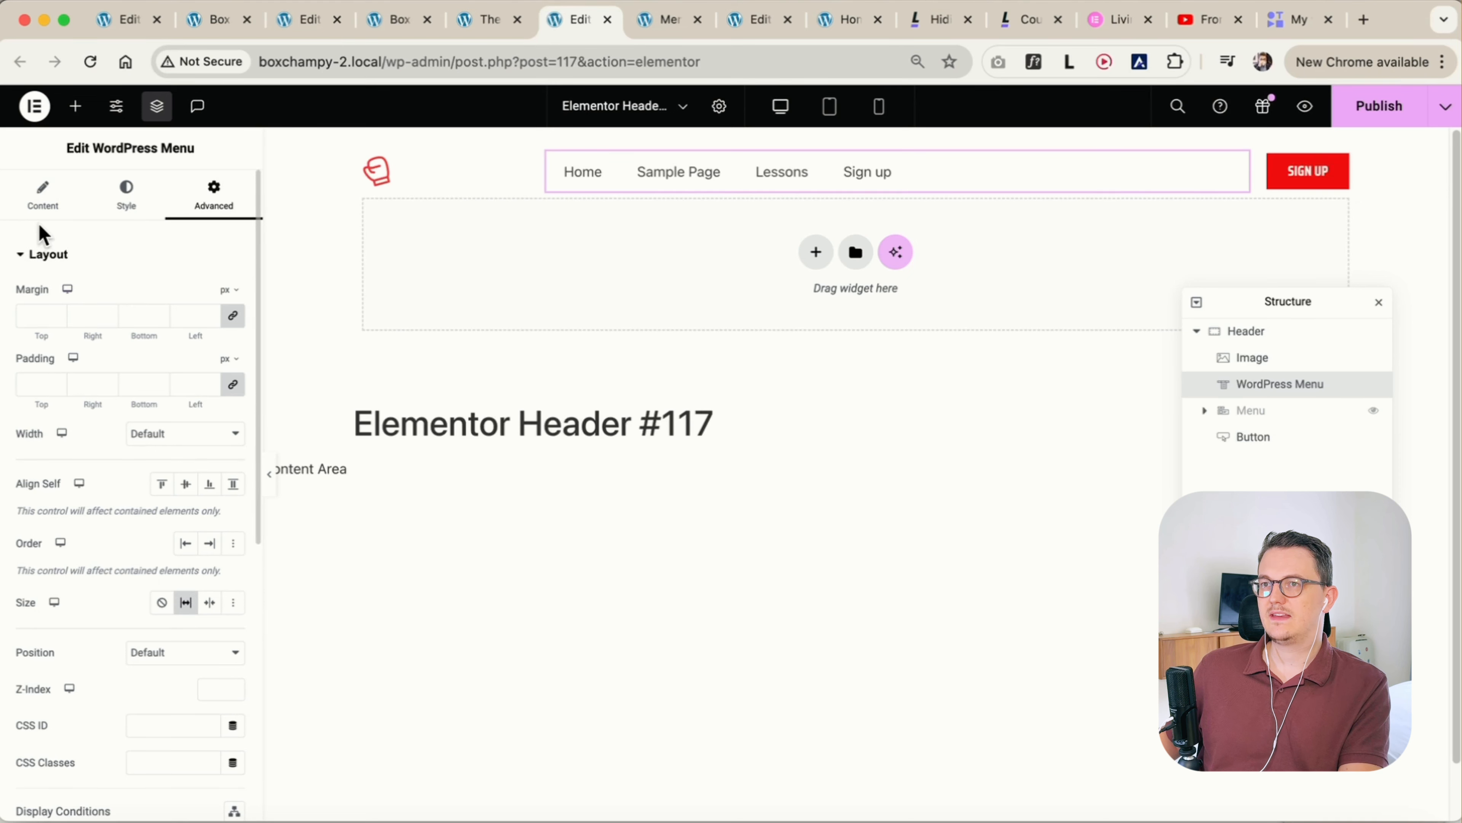
pyautogui.click(52, 216)
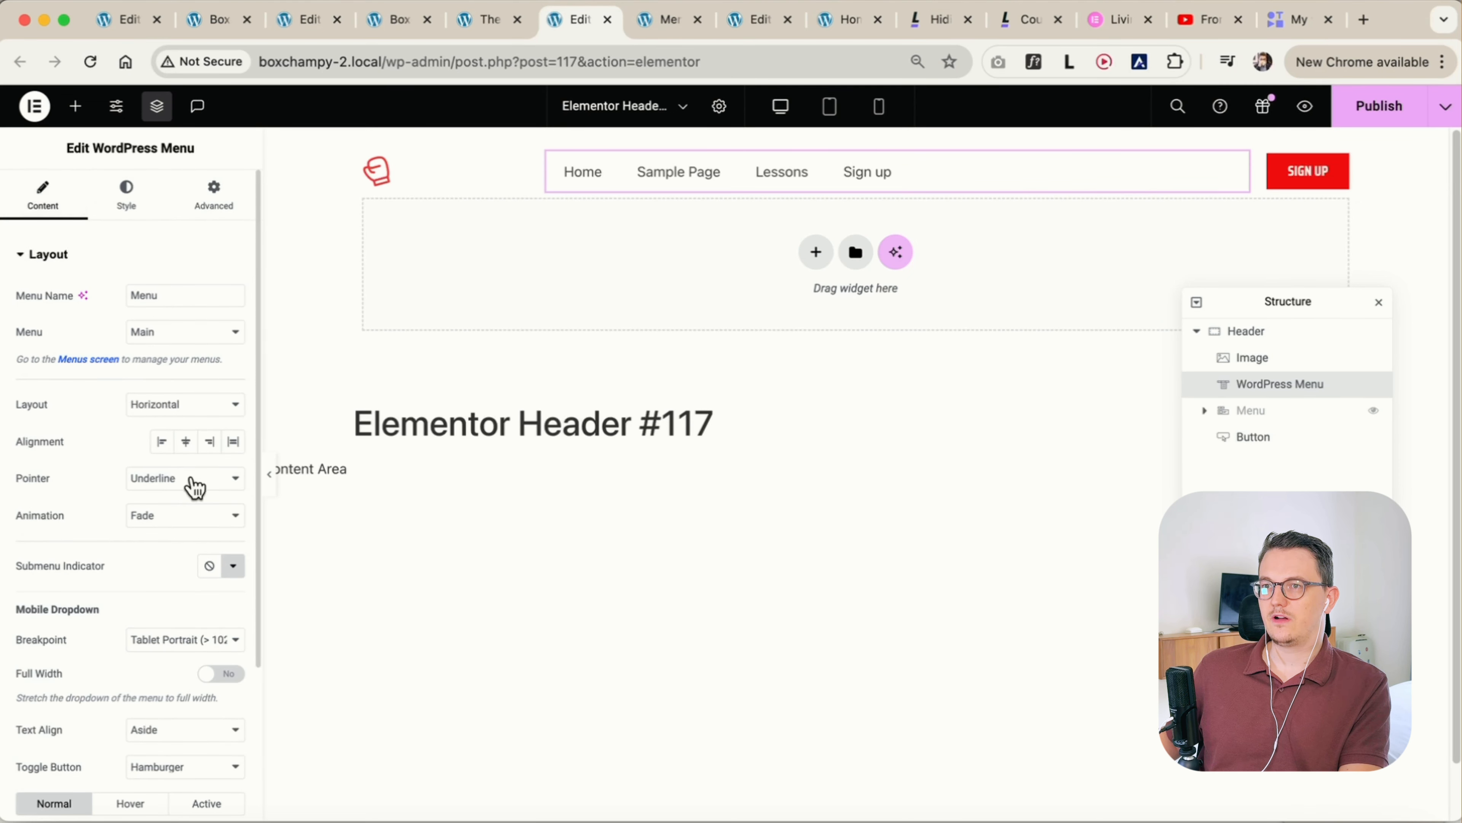
pyautogui.click(210, 443)
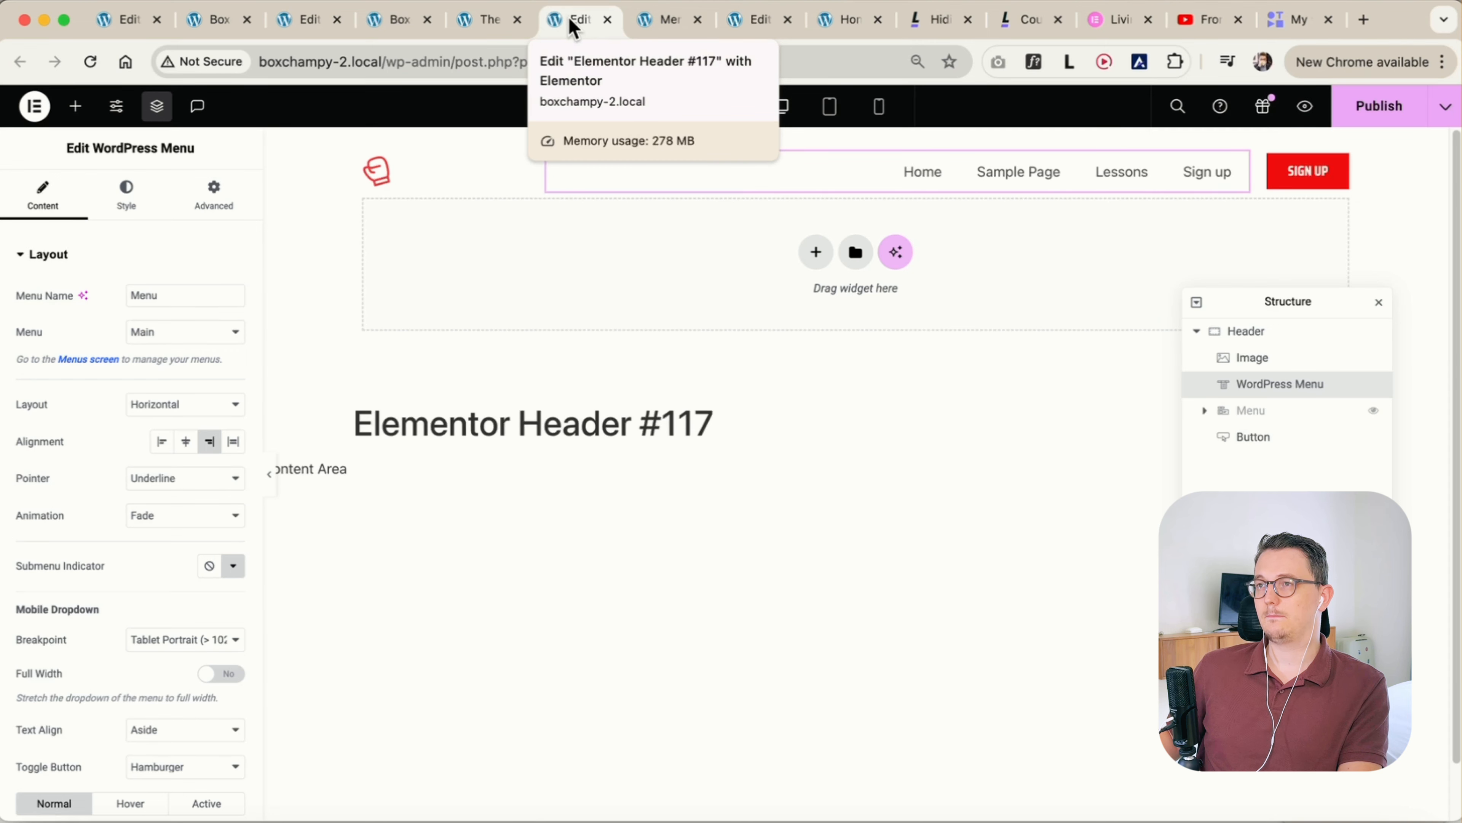
# Switch to the WordPress admin, open the Main menu for editing and expand its Sign up custom link
pyautogui.click(485, 20)
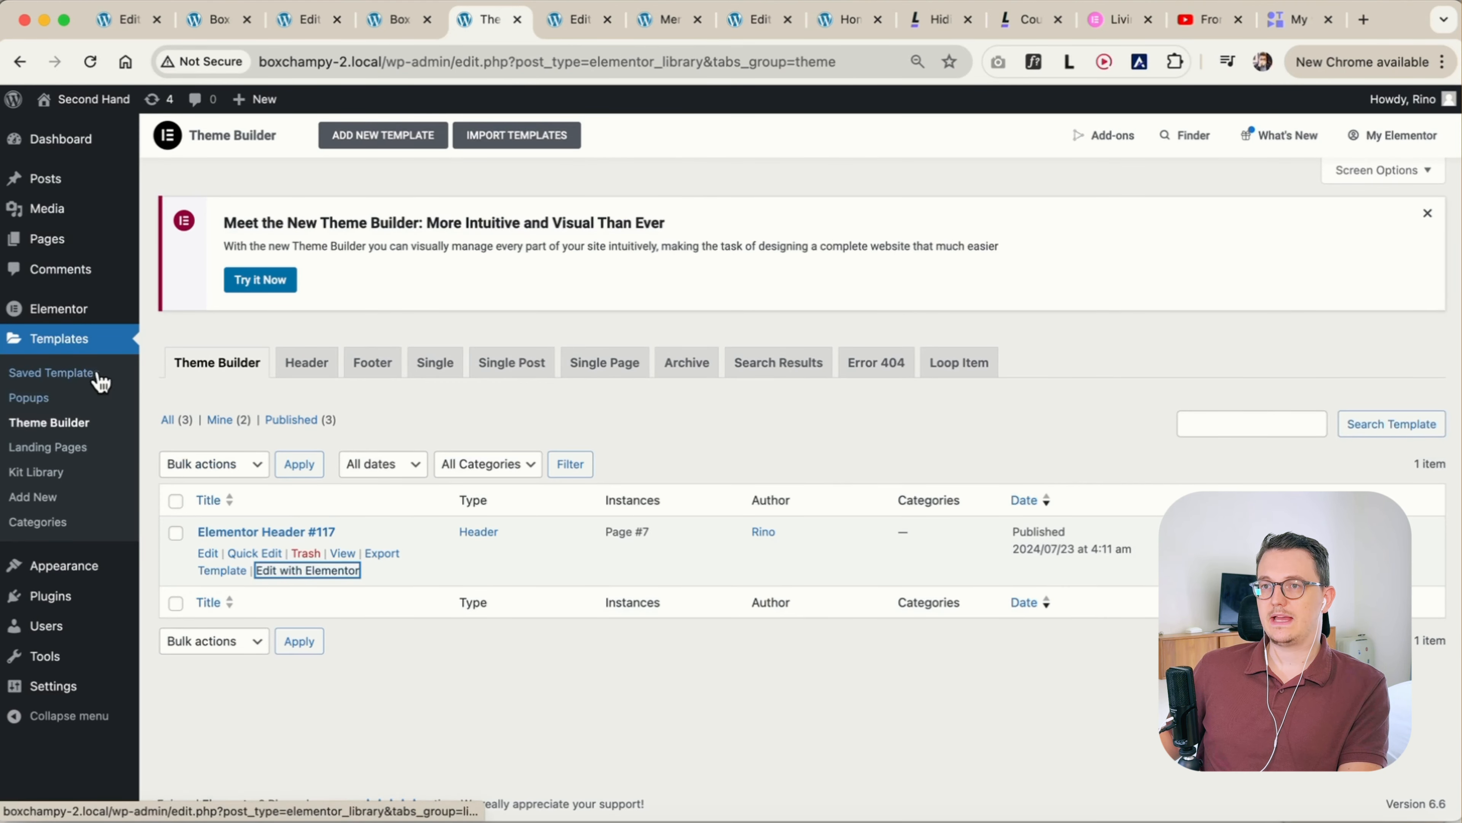
pyautogui.moveTo(72, 565)
pyautogui.click(173, 644)
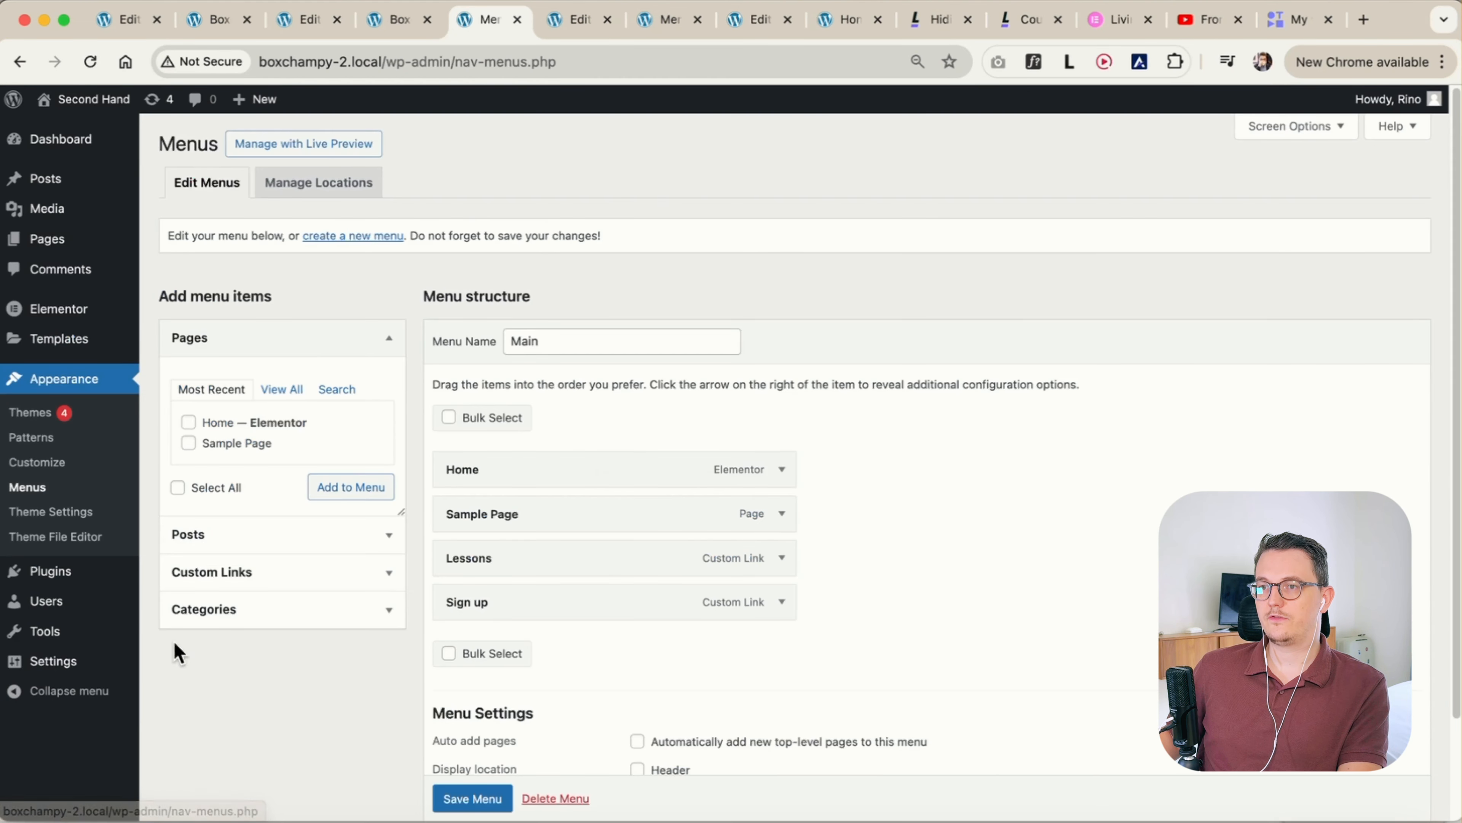
pyautogui.scroll(-1, 424, 625)
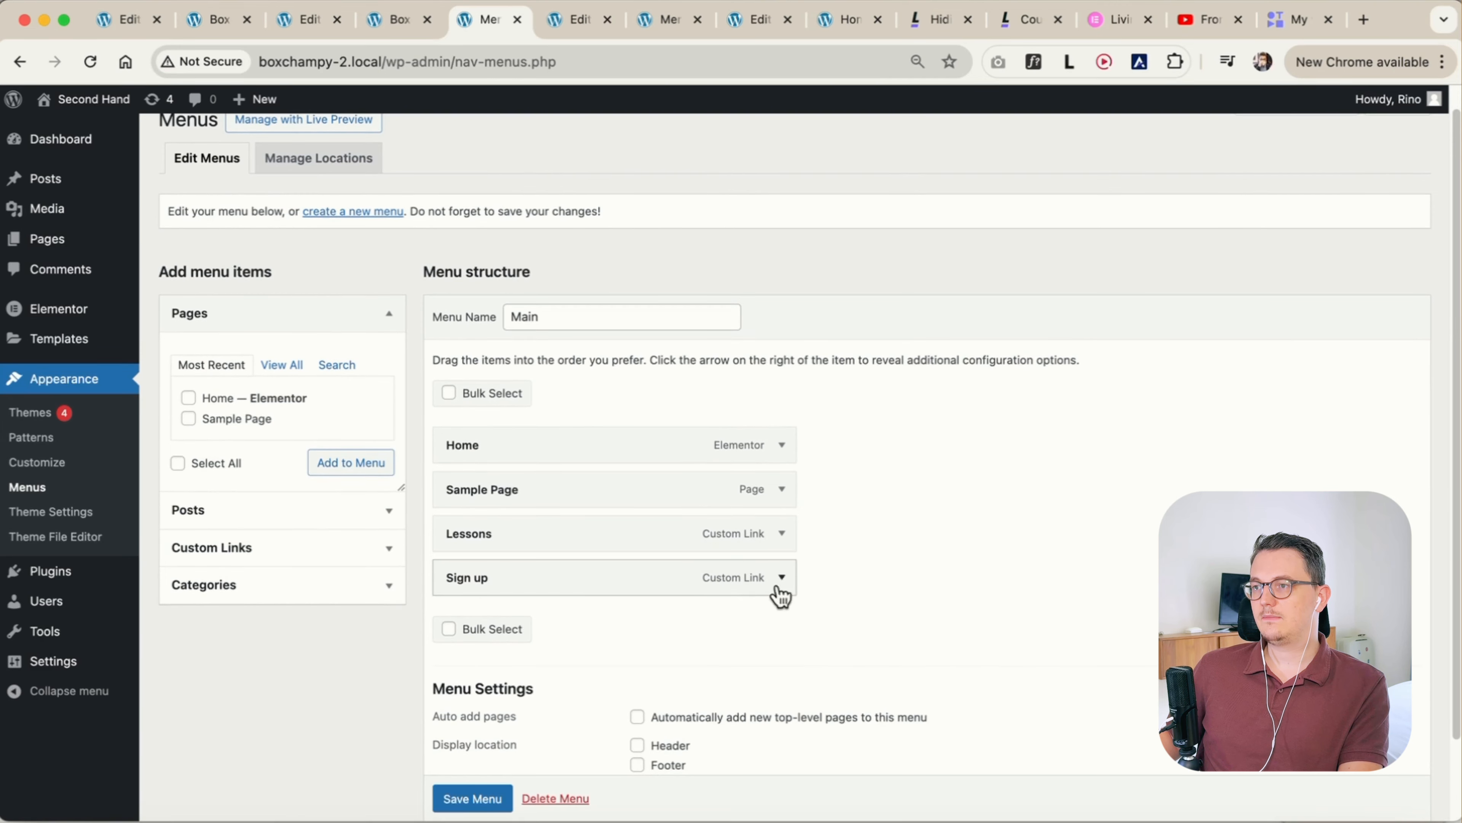
pyautogui.click(782, 577)
pyautogui.scroll(-3, 855, 612)
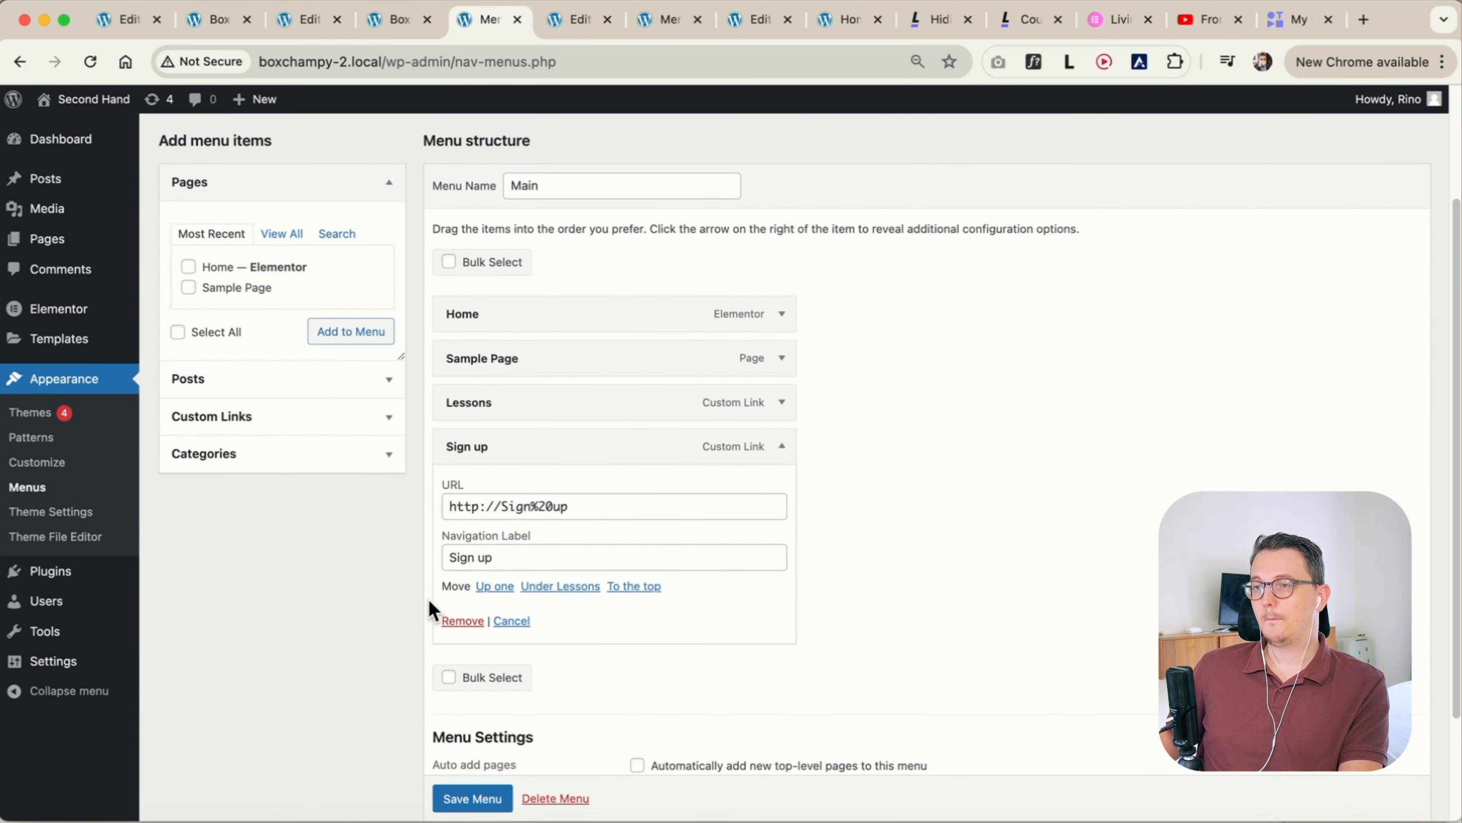
# Enable the CSS Classes advanced menu property and go to that field on the Sign up item
pyautogui.scroll(5, 426, 614)
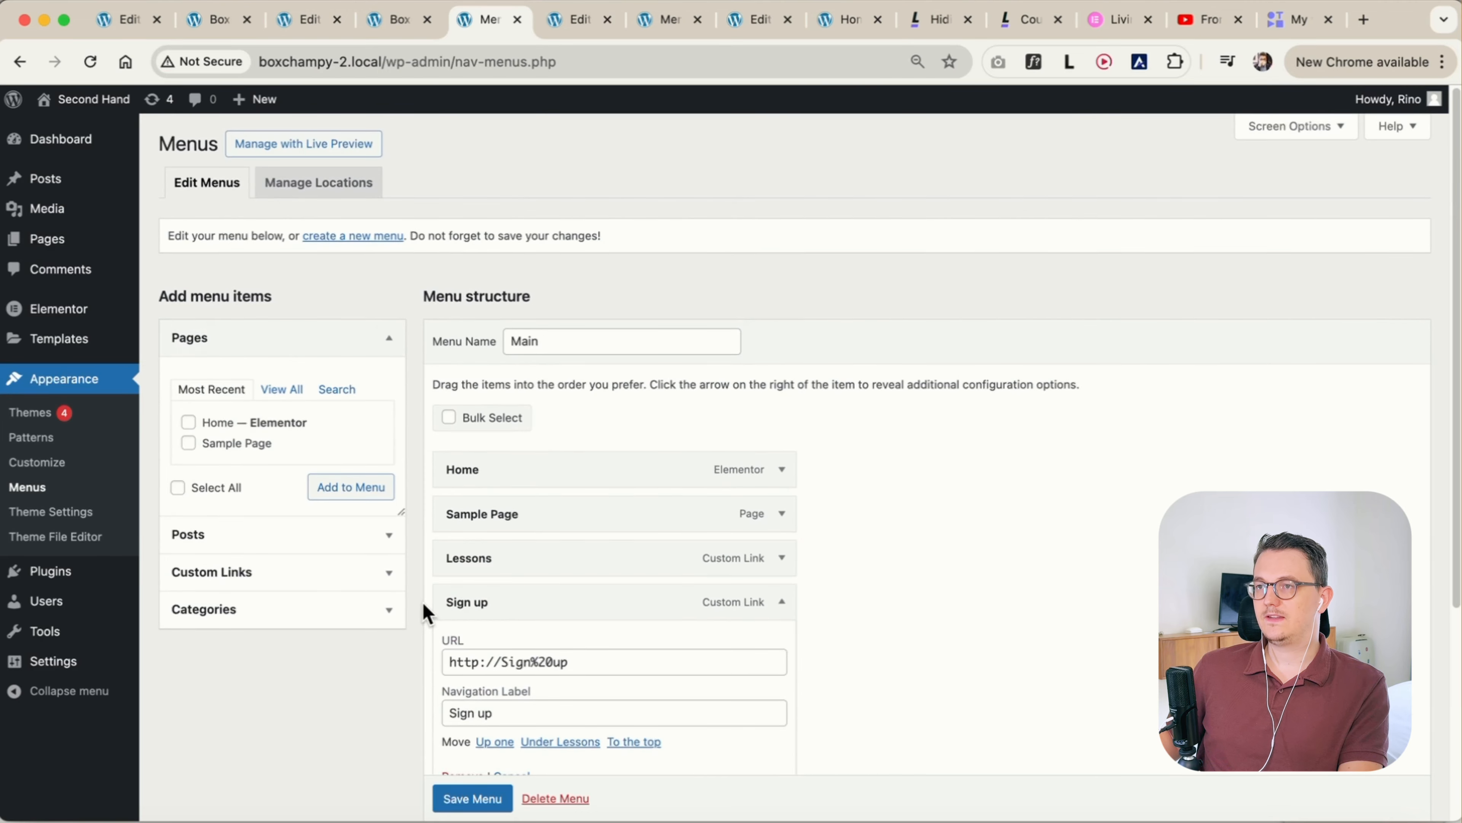
pyautogui.click(1337, 128)
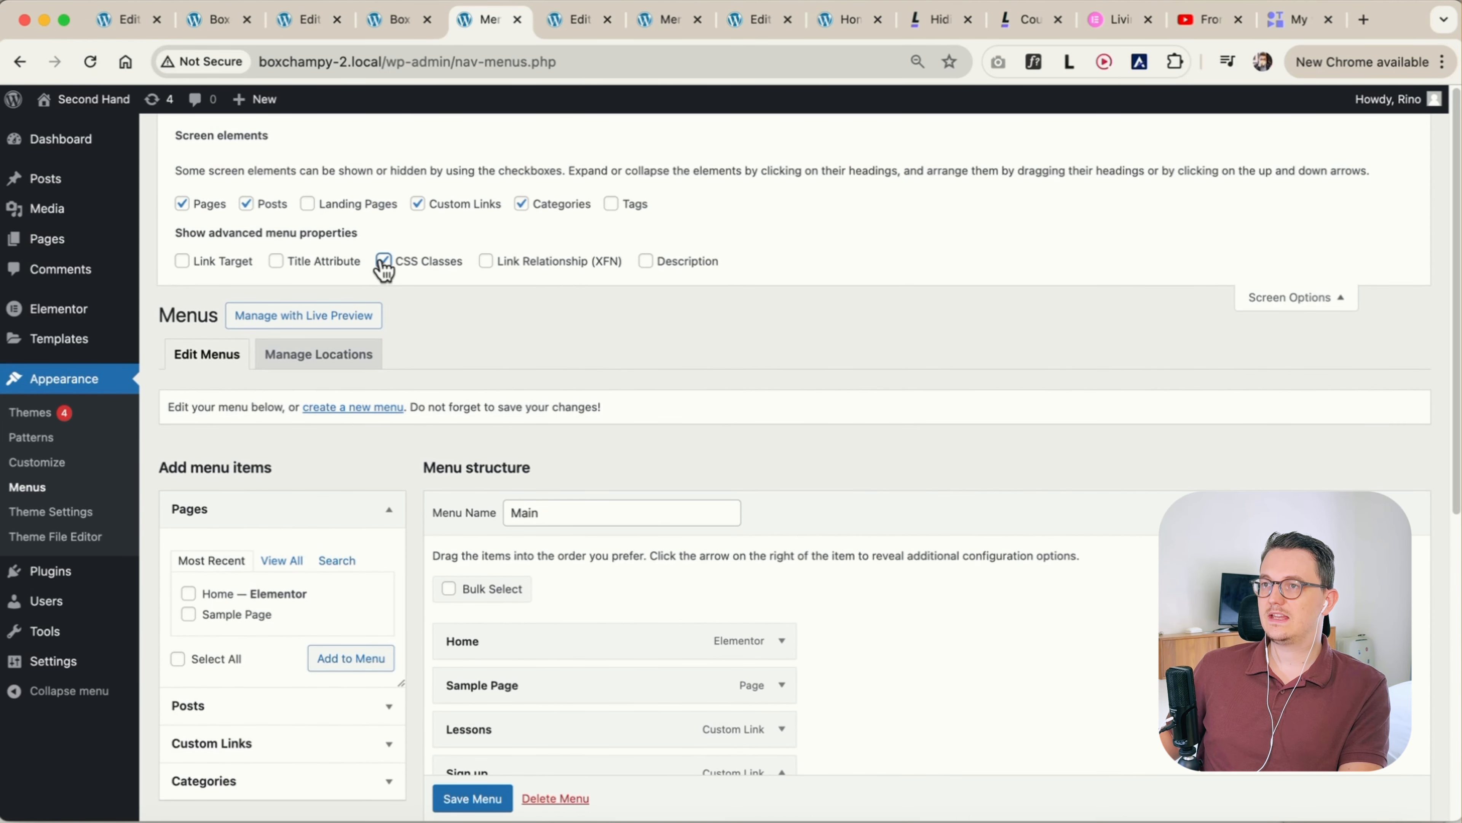
pyautogui.click(1284, 300)
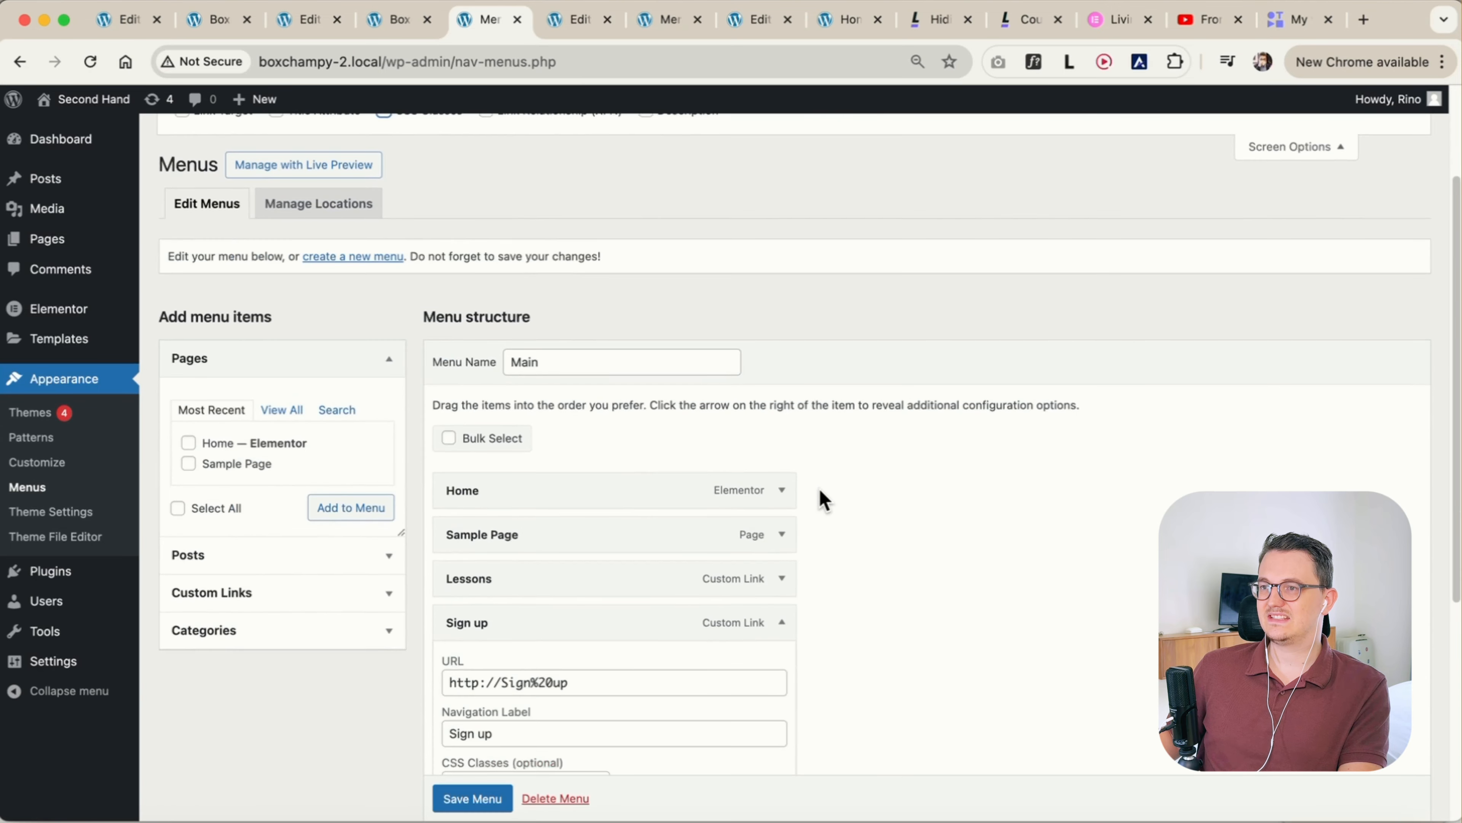
pyautogui.scroll(-5, 822, 500)
pyautogui.click(498, 565)
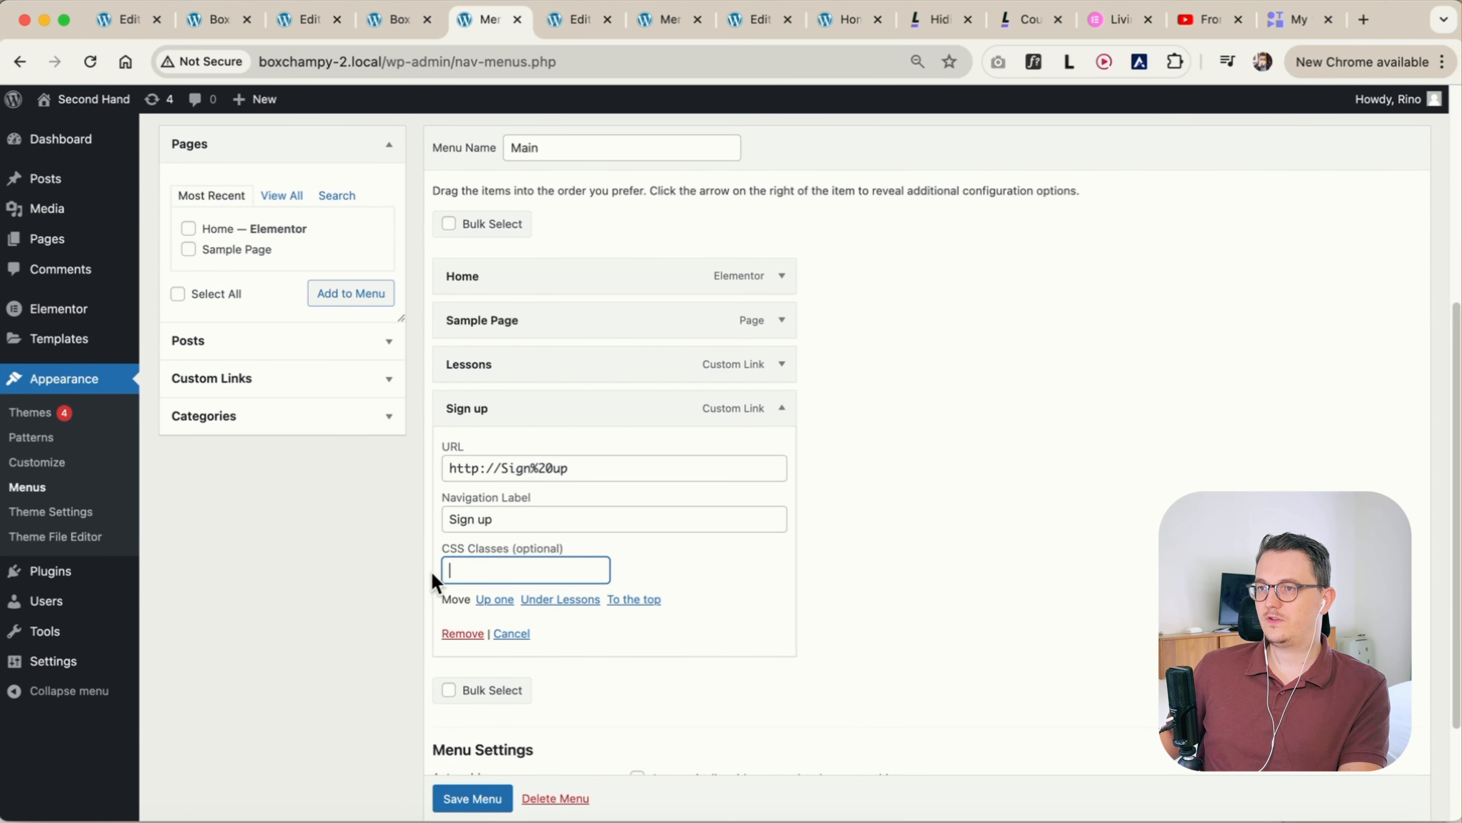
# Check the CSS ID of the Sign up item in the header template's hidden Menu widget, then return to the menu editor
pyautogui.scroll(-1, 495, 542)
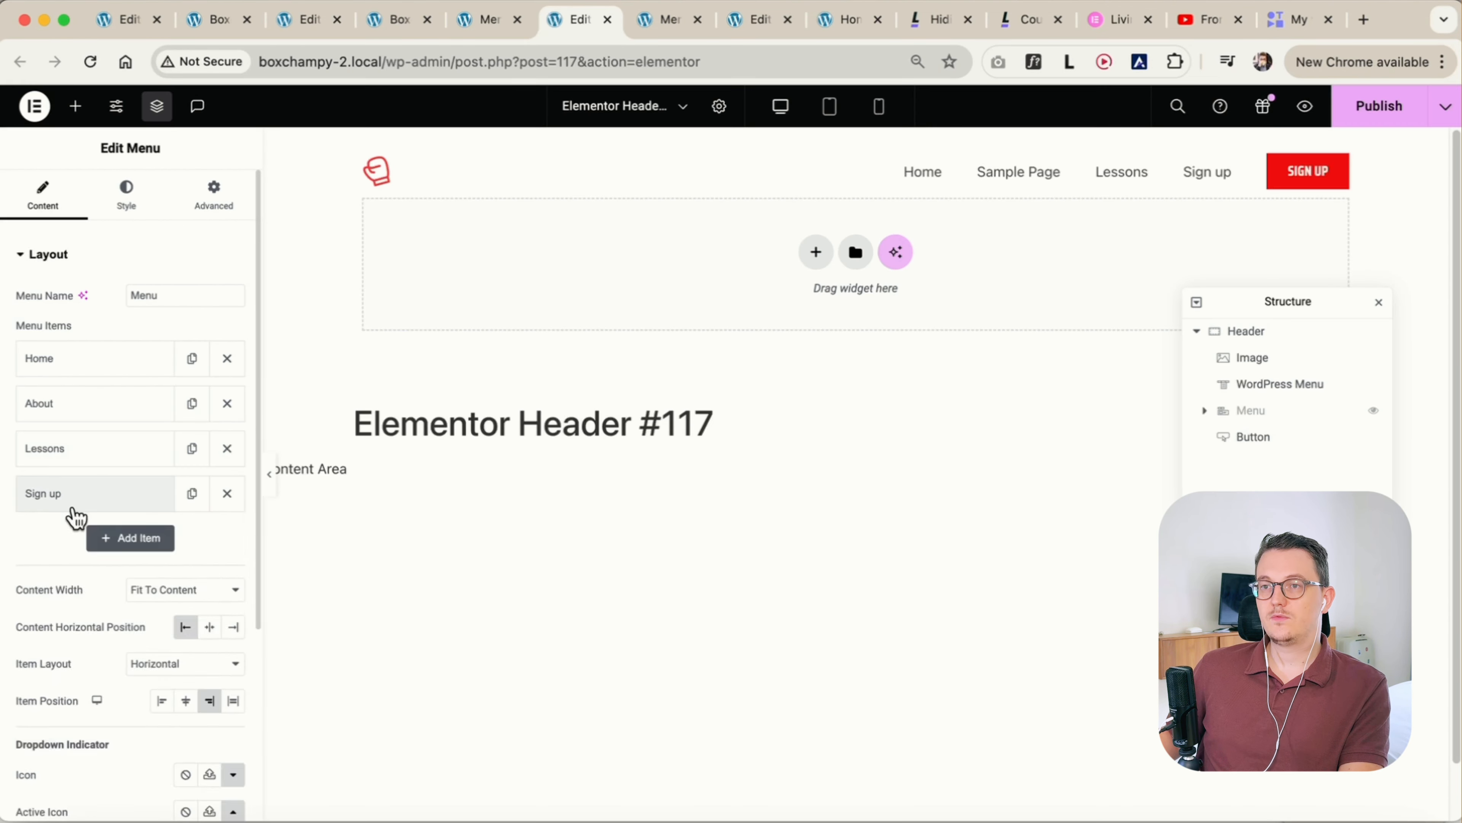
pyautogui.click(46, 493)
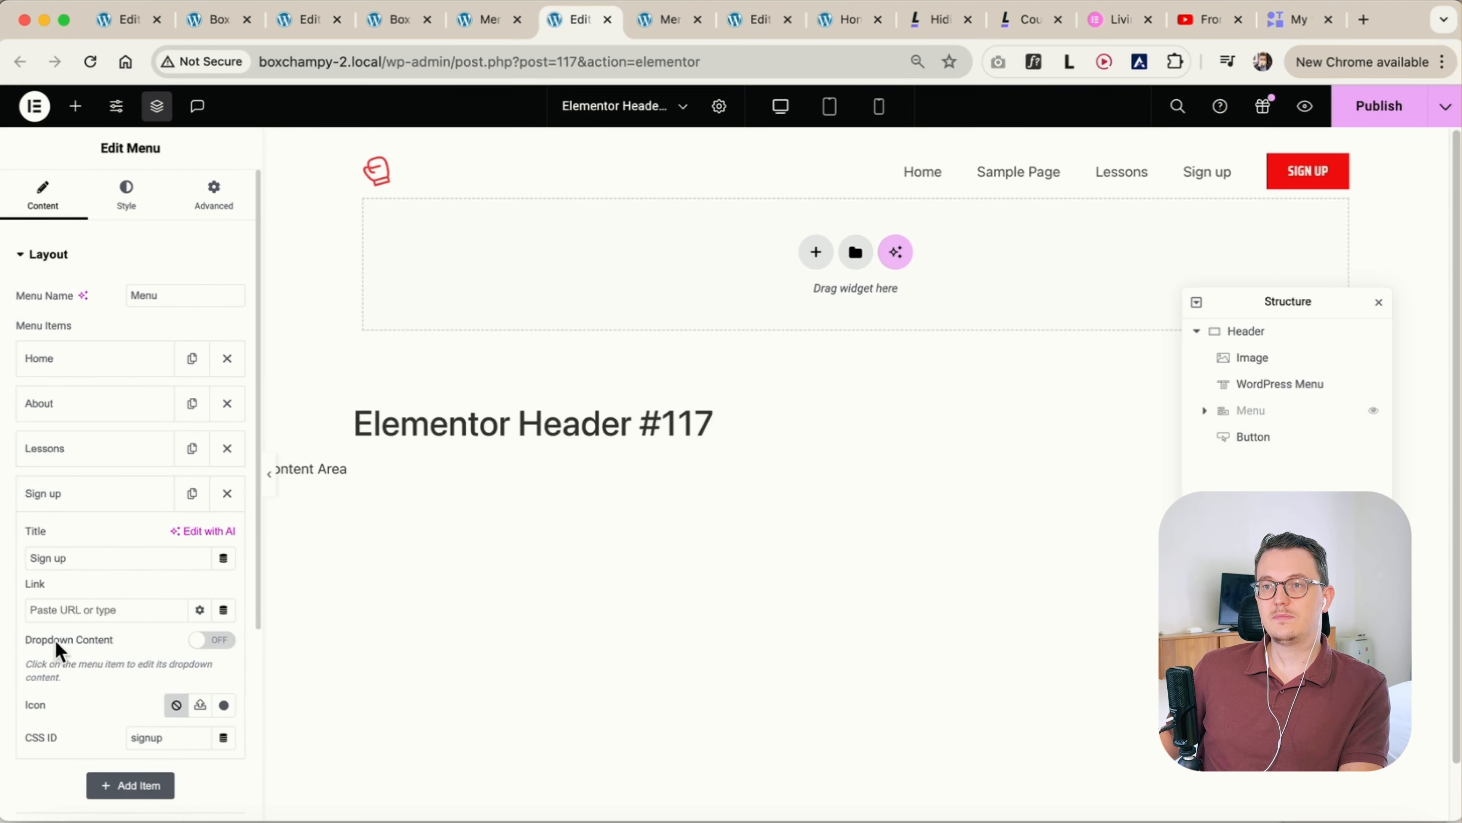
pyautogui.scroll(-2, 57, 657)
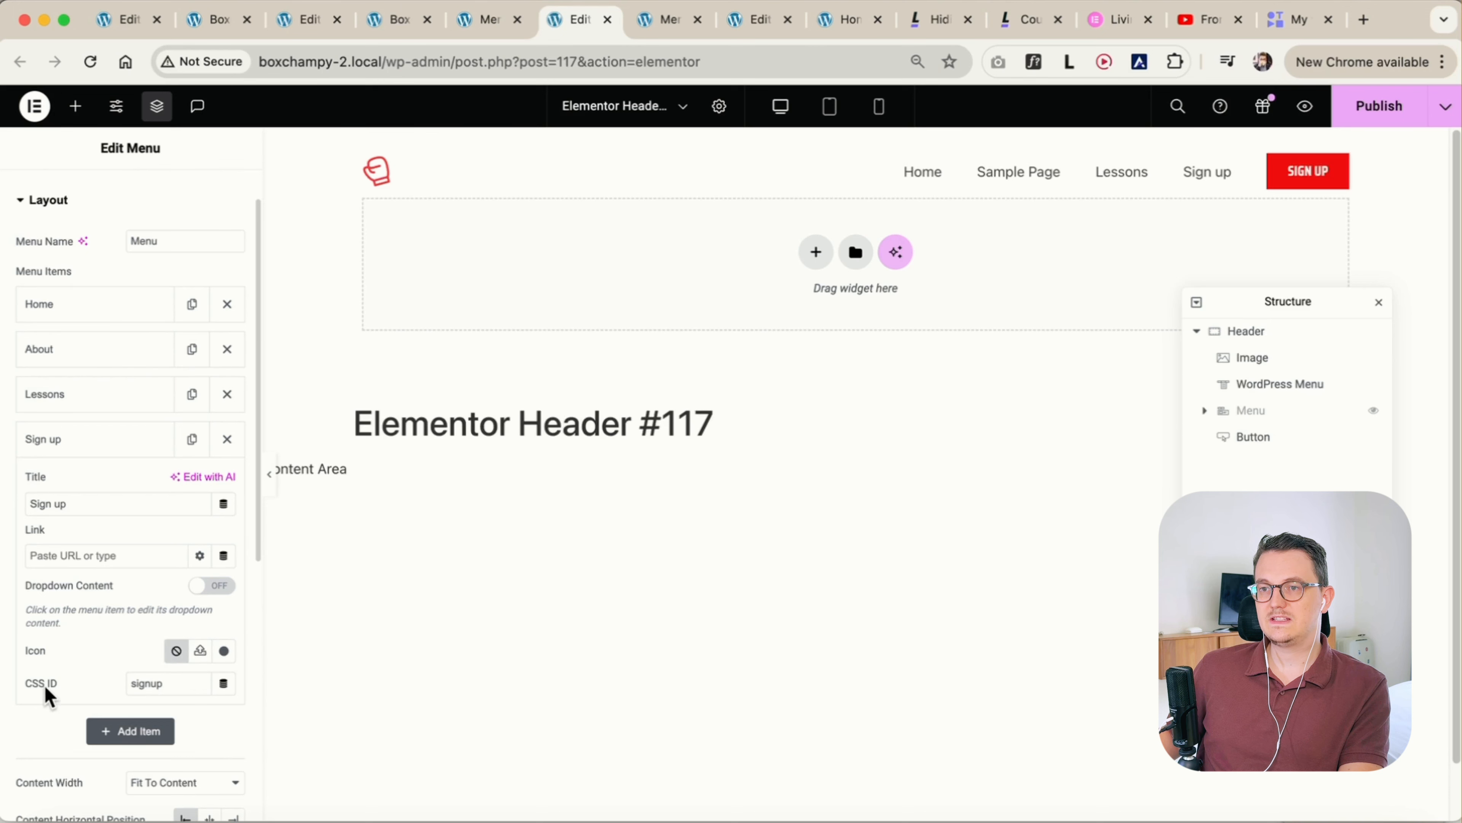
pyautogui.click(488, 20)
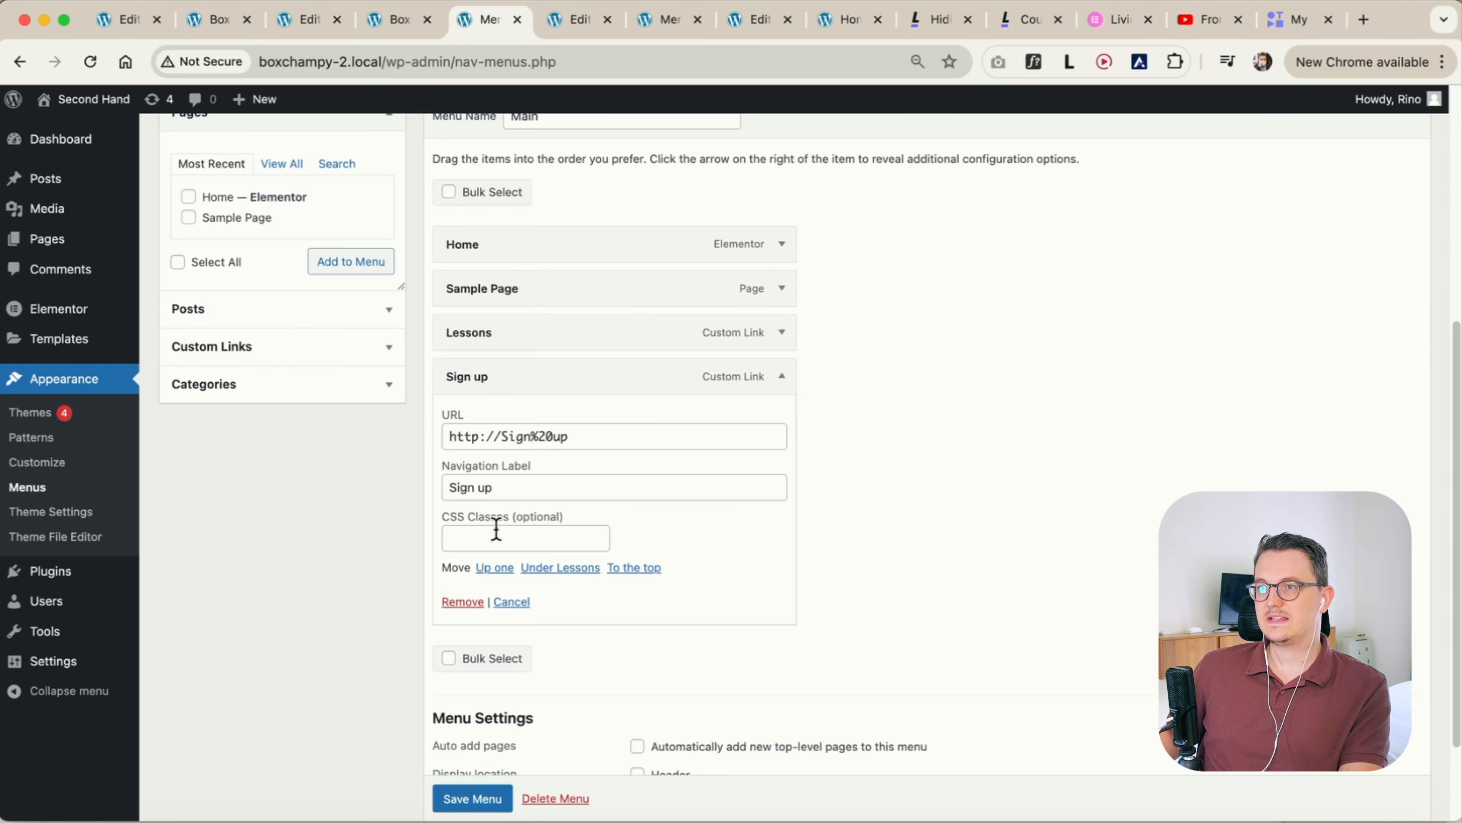
# Copy the class name signup2 from the original WordPress Menu Widget snippet on the Living With Pixels page
pyautogui.click(488, 537)
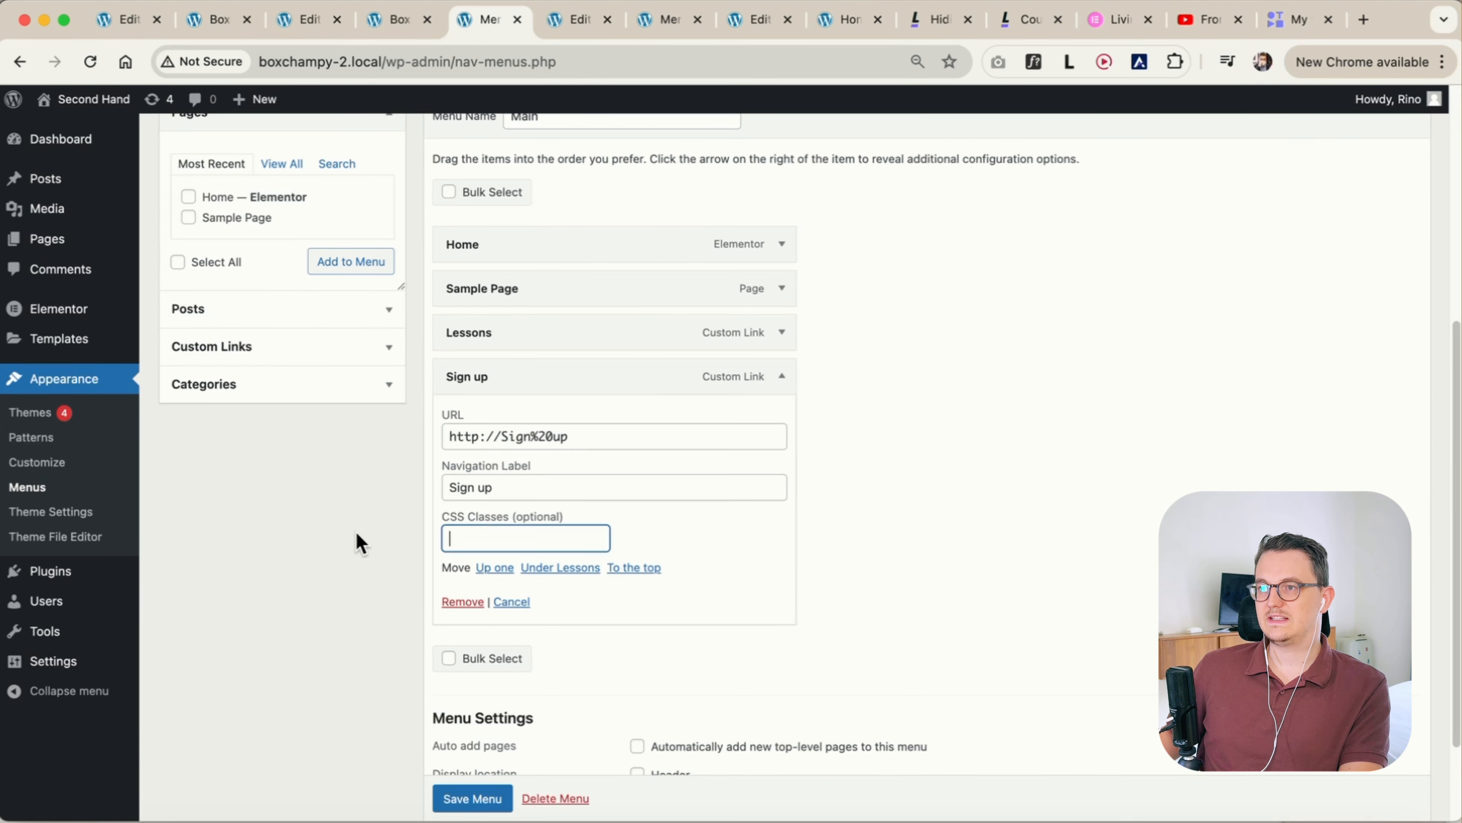
pyautogui.click(947, 23)
pyautogui.scroll(-10, 890, 464)
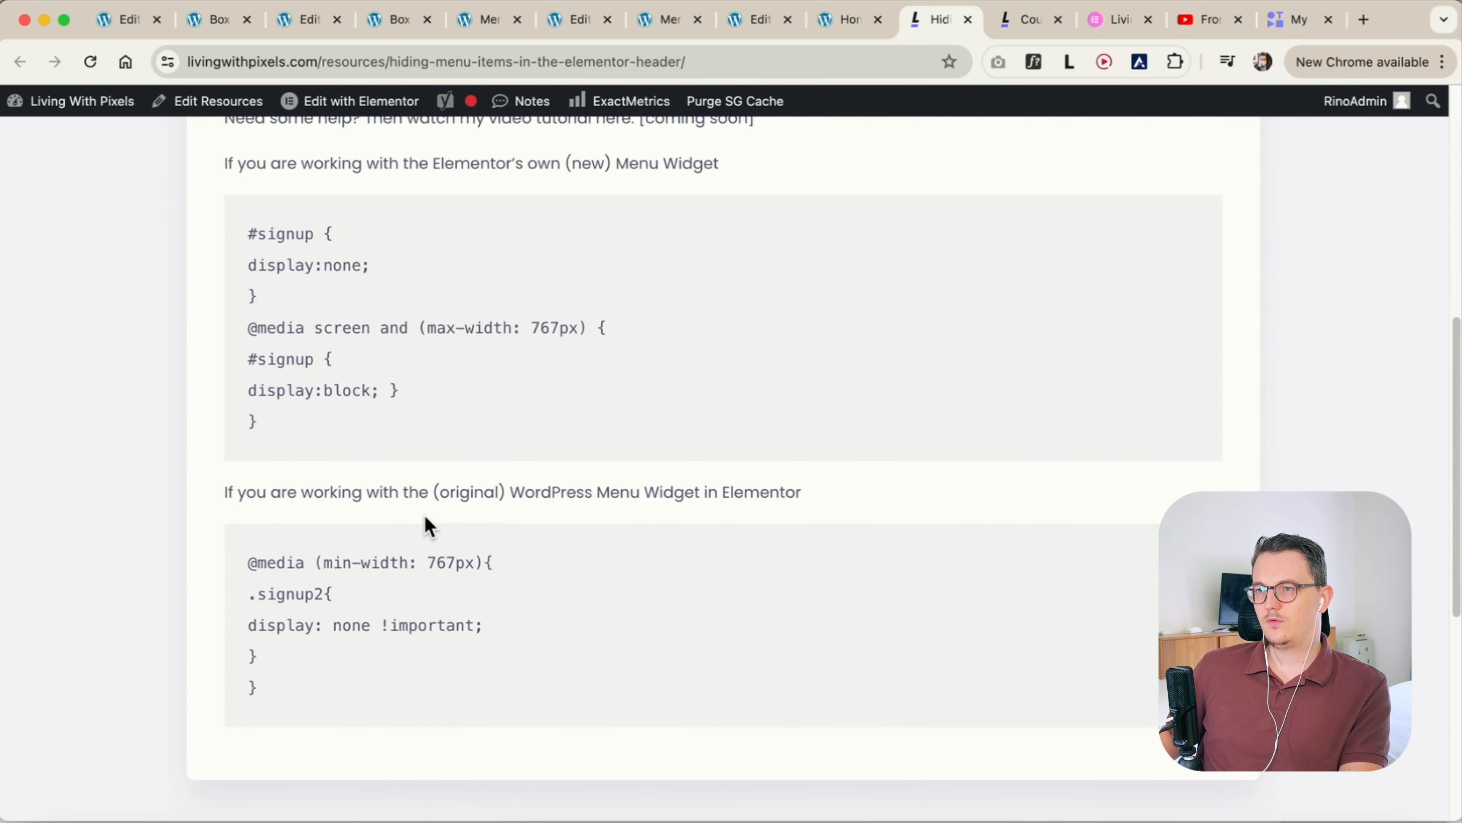
pyautogui.moveTo(299, 690); pyautogui.dragTo(282, 600)
pyautogui.click(293, 637)
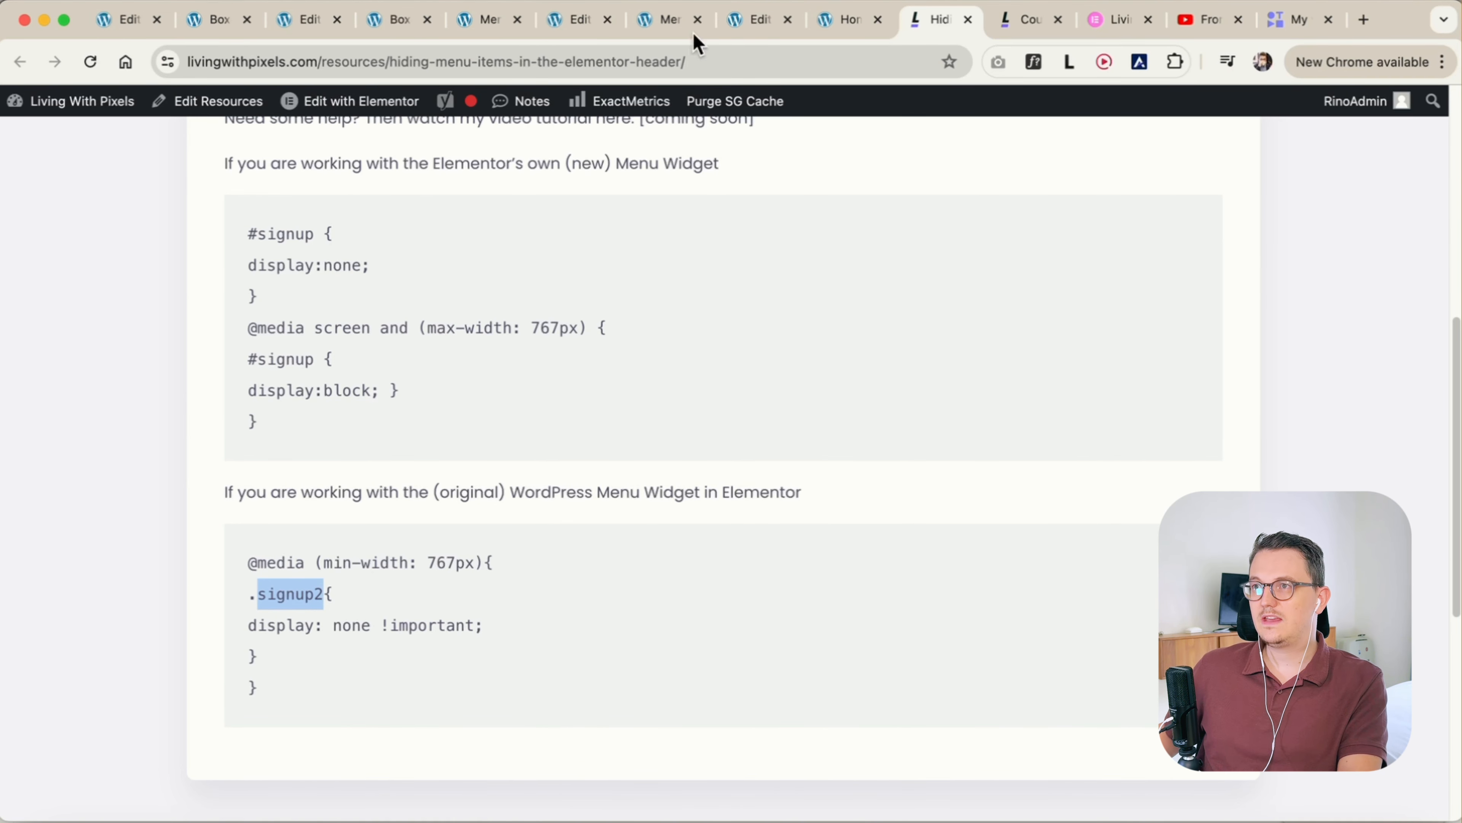
# Set the Sign up item's CSS class to signup2 and save the Main menu
pyautogui.click(567, 23)
pyautogui.click(505, 26)
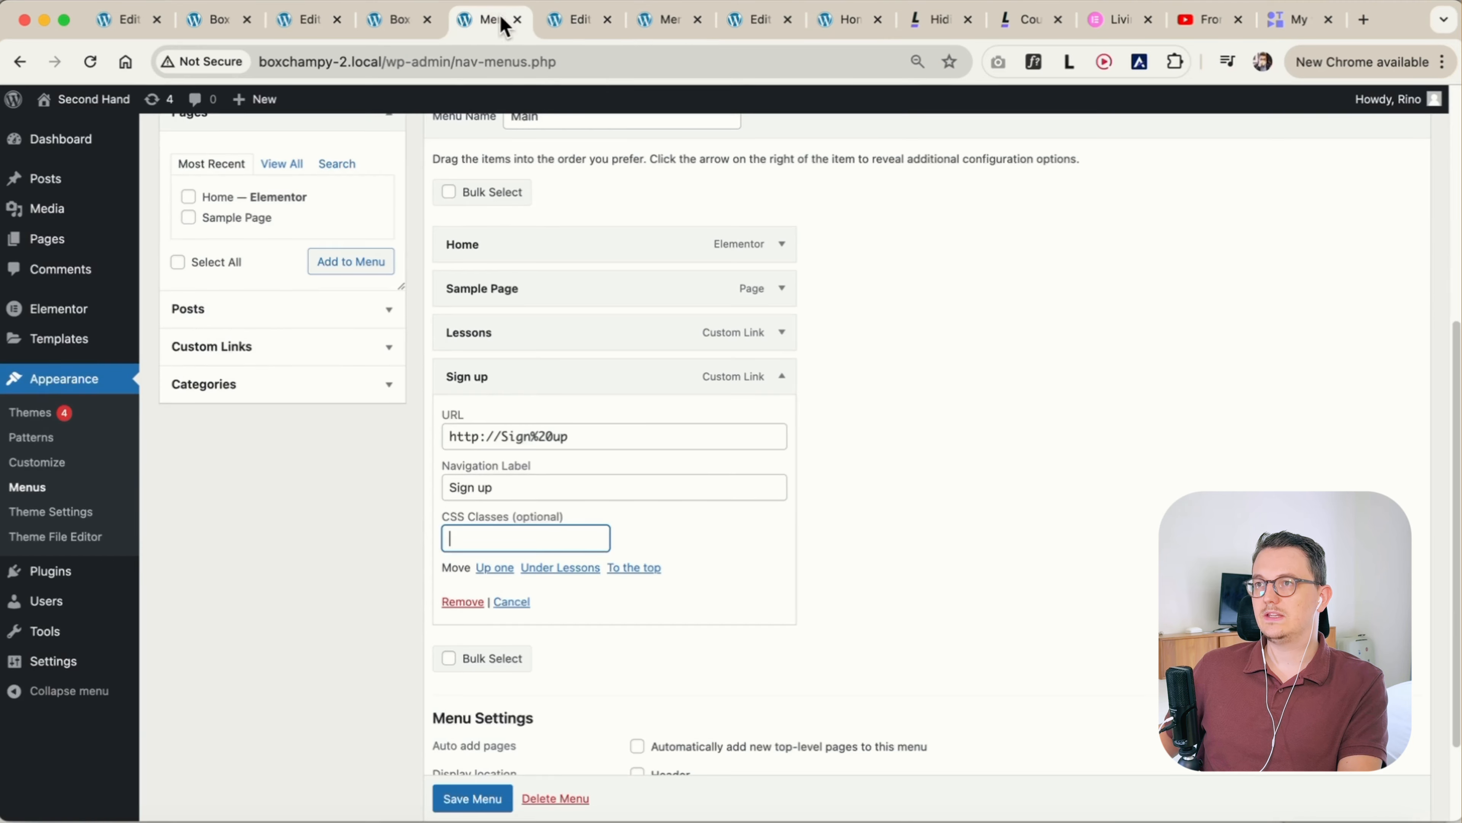
pyautogui.write('signup2')
pyautogui.click(423, 541)
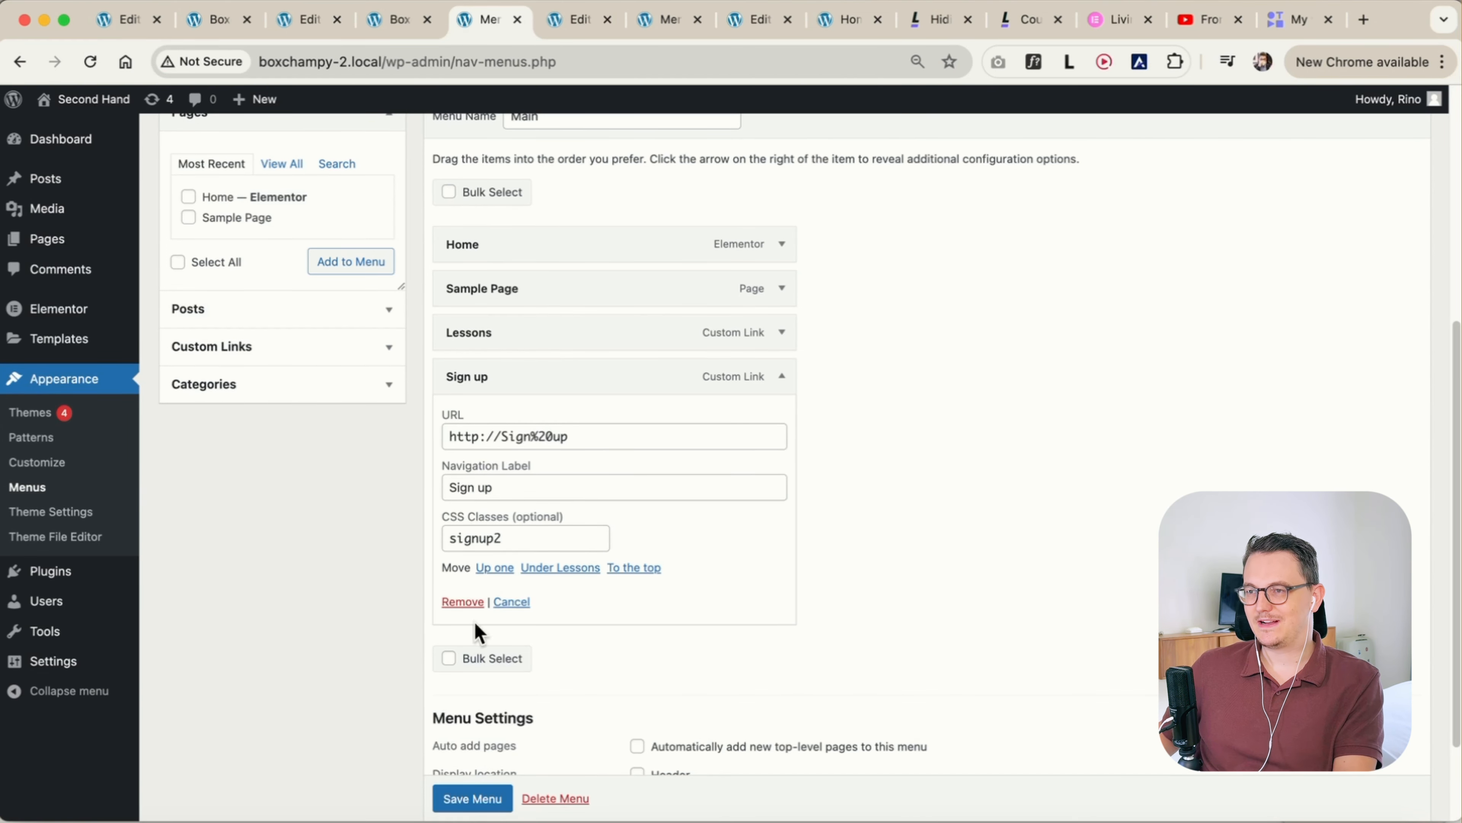
pyautogui.scroll(-1, 482, 797)
pyautogui.click(474, 791)
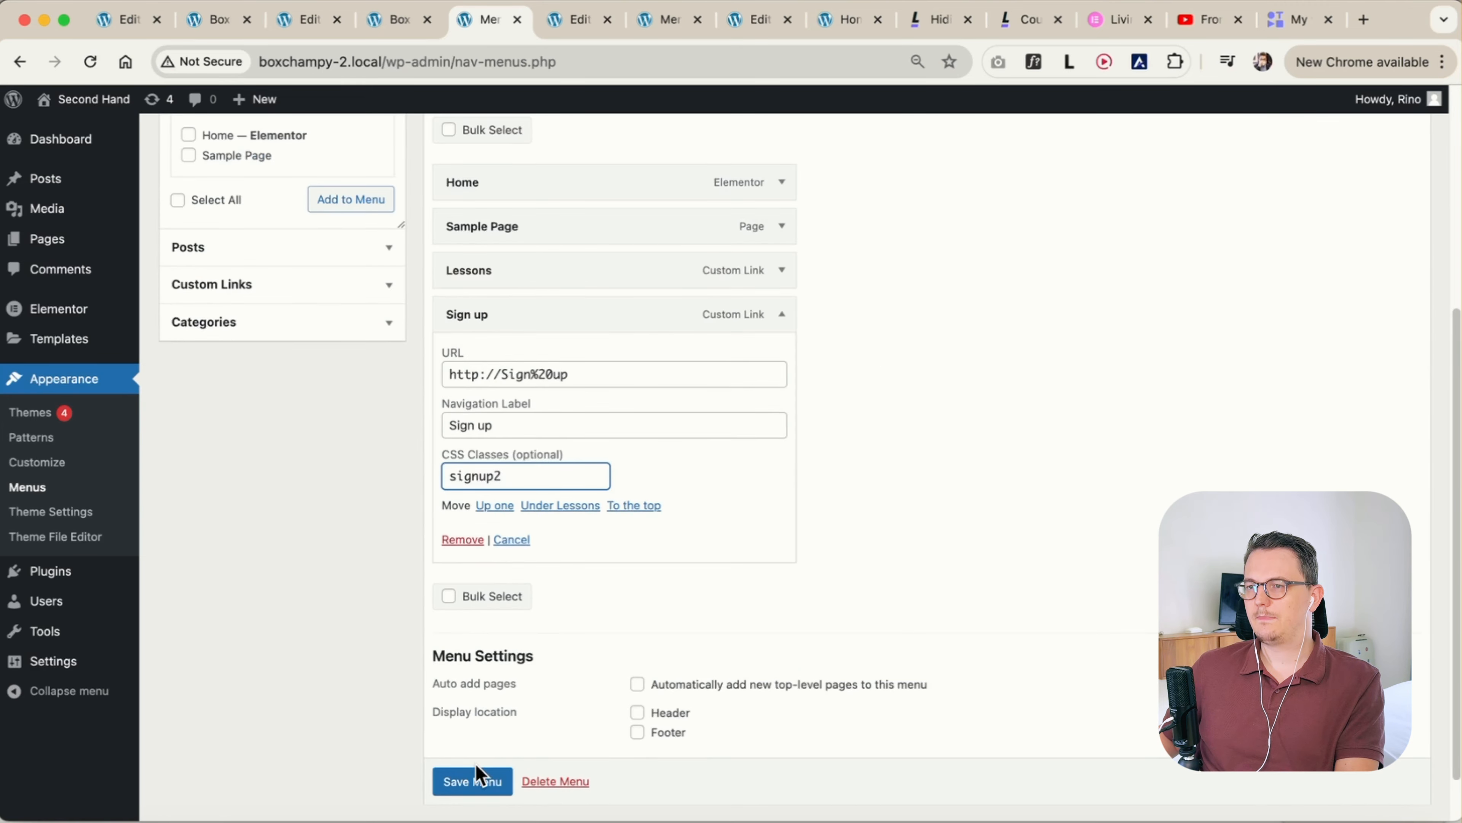
pyautogui.scroll(-1, 479, 774)
pyautogui.click(481, 752)
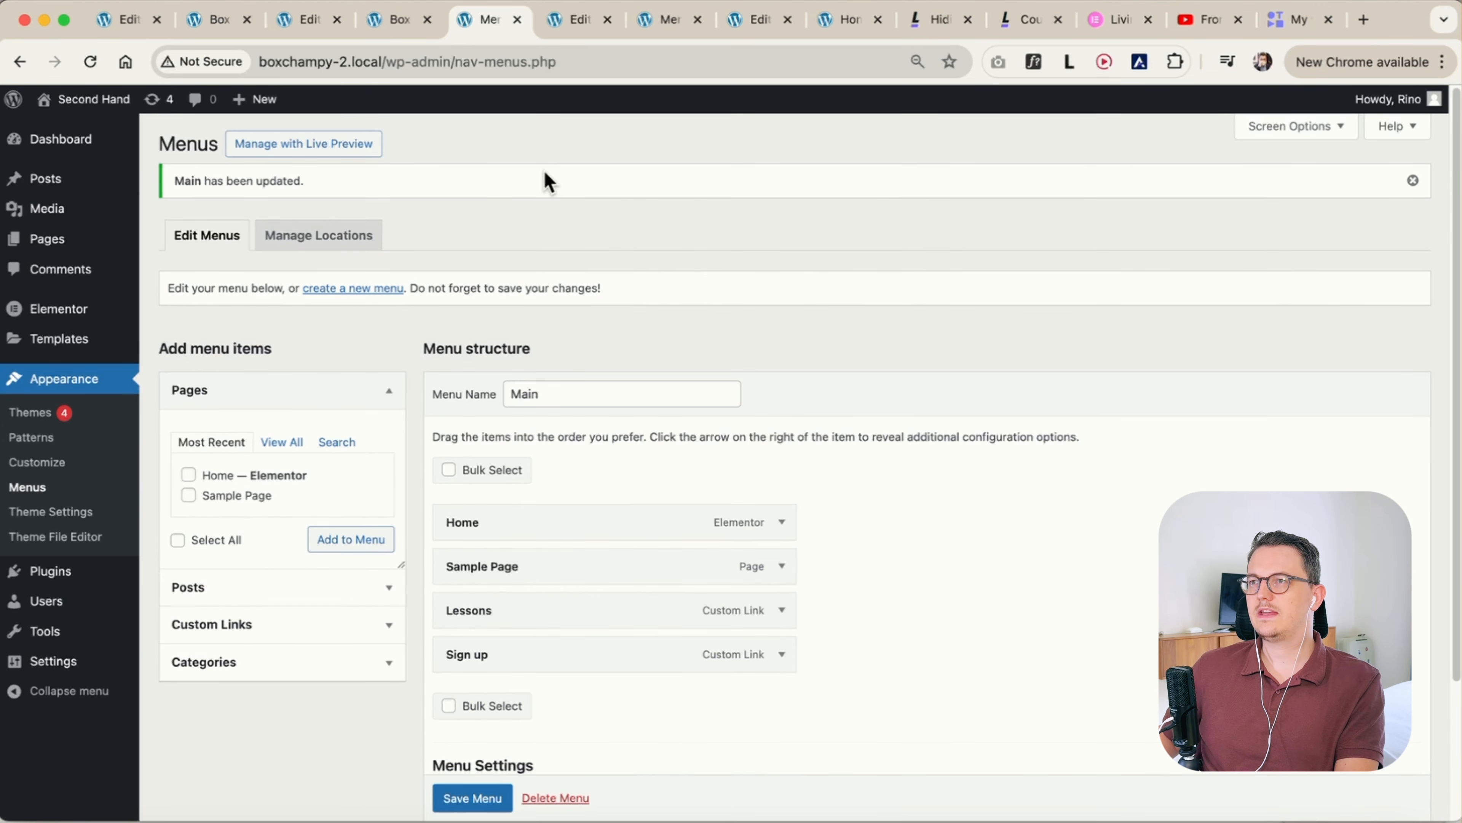
# Copy the full .signup2 media query from the Living With Pixels page and return to the header template editor
pyautogui.click(941, 22)
pyautogui.moveTo(299, 689); pyautogui.dragTo(248, 556)
pyautogui.press('super+c')
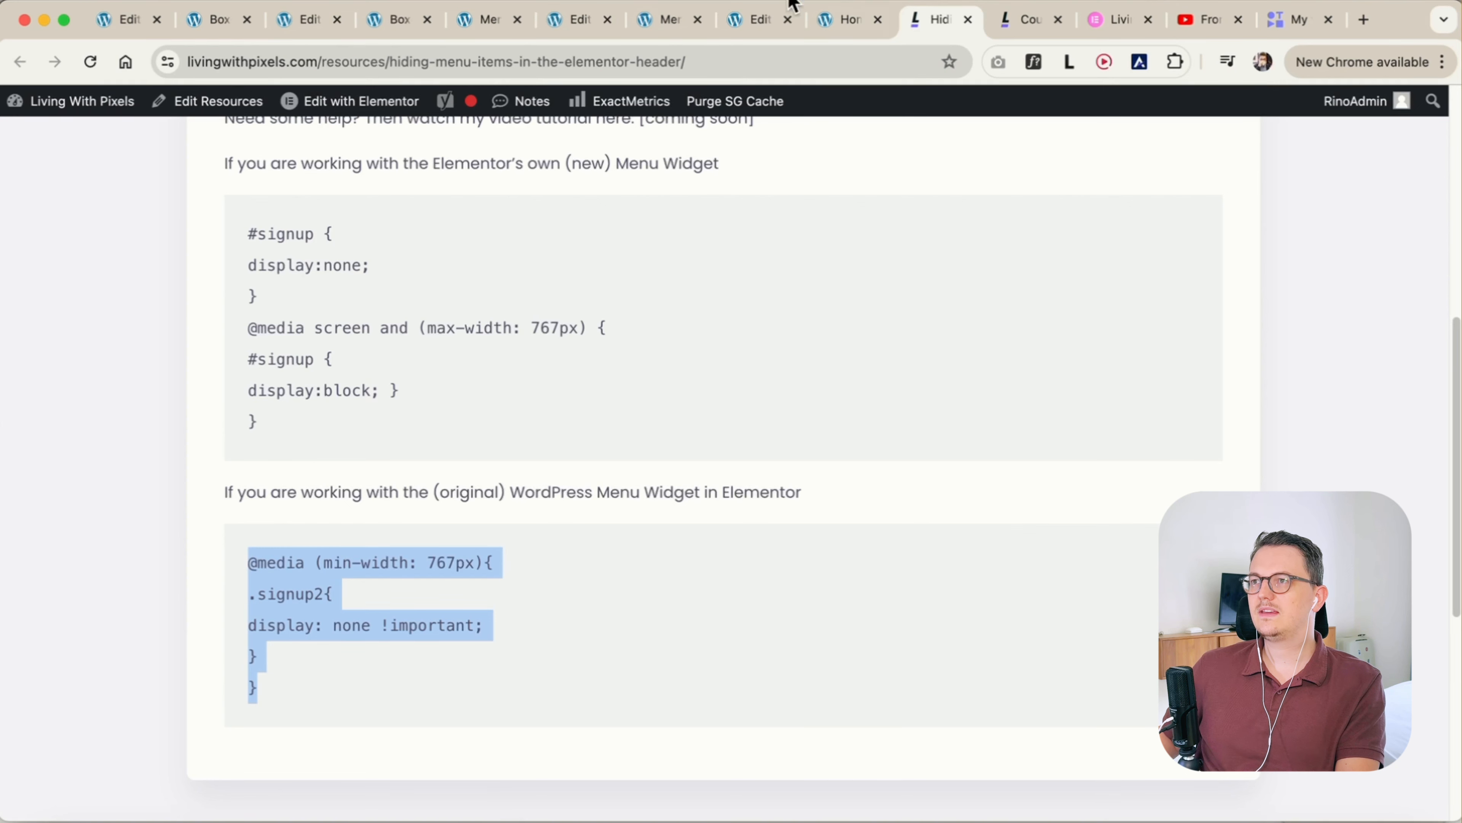
pyautogui.click(585, 22)
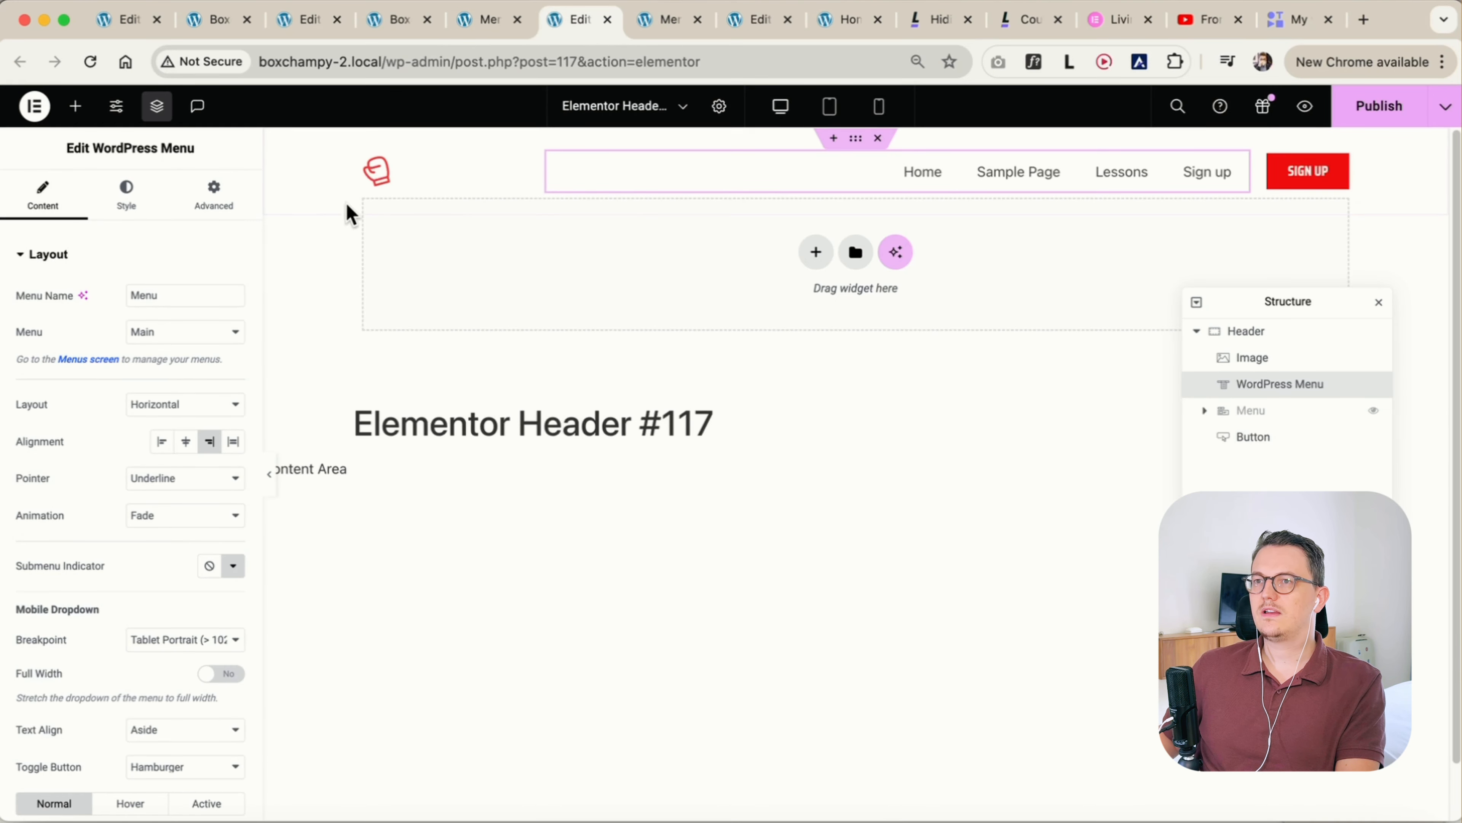
# Add the copied .signup2 media query (min-width: 767px) below the existing rules in the site settings' custom CSS
pyautogui.click(118, 108)
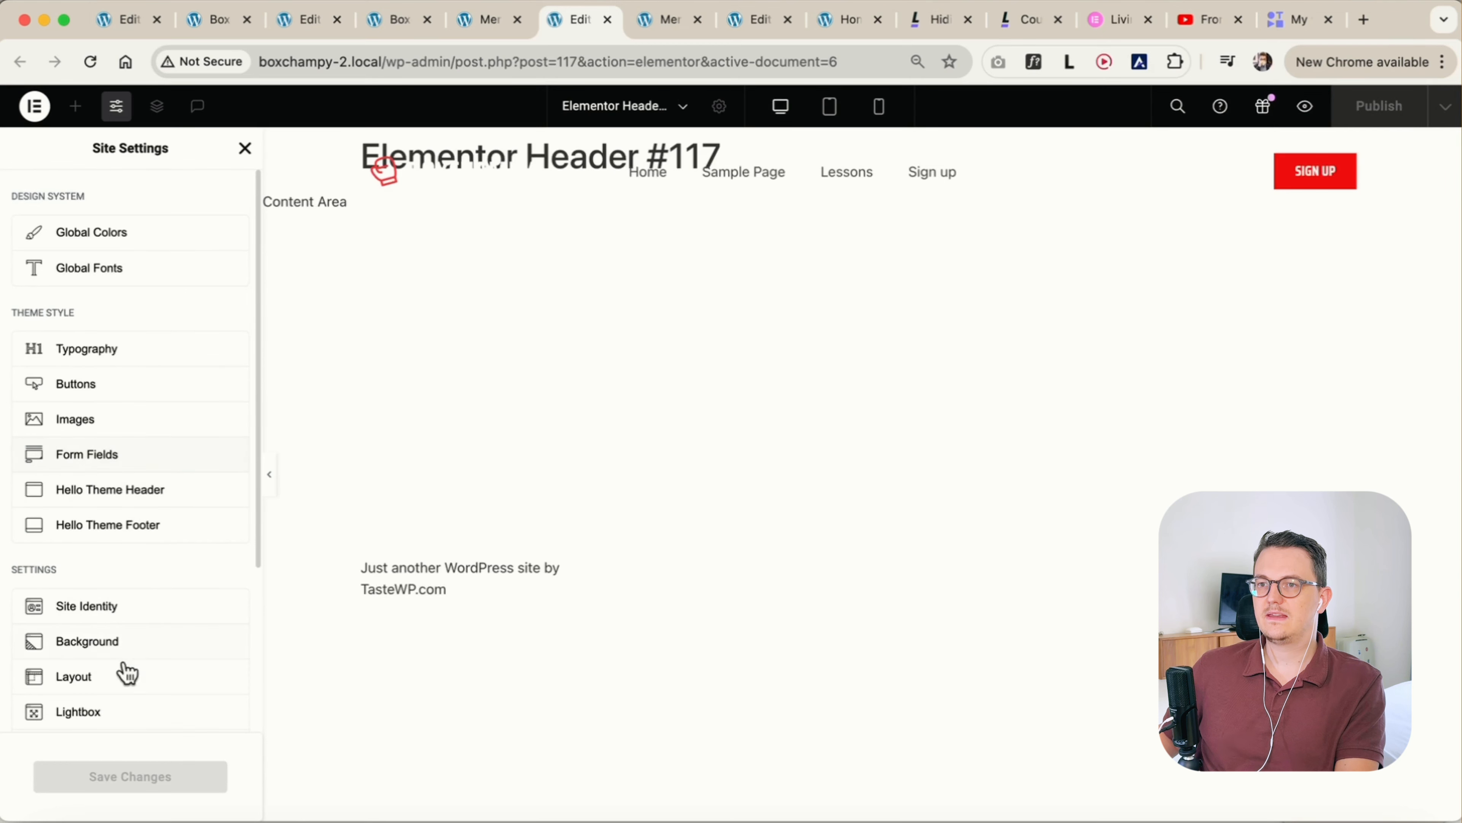
pyautogui.scroll(-4, 127, 674)
pyautogui.click(105, 553)
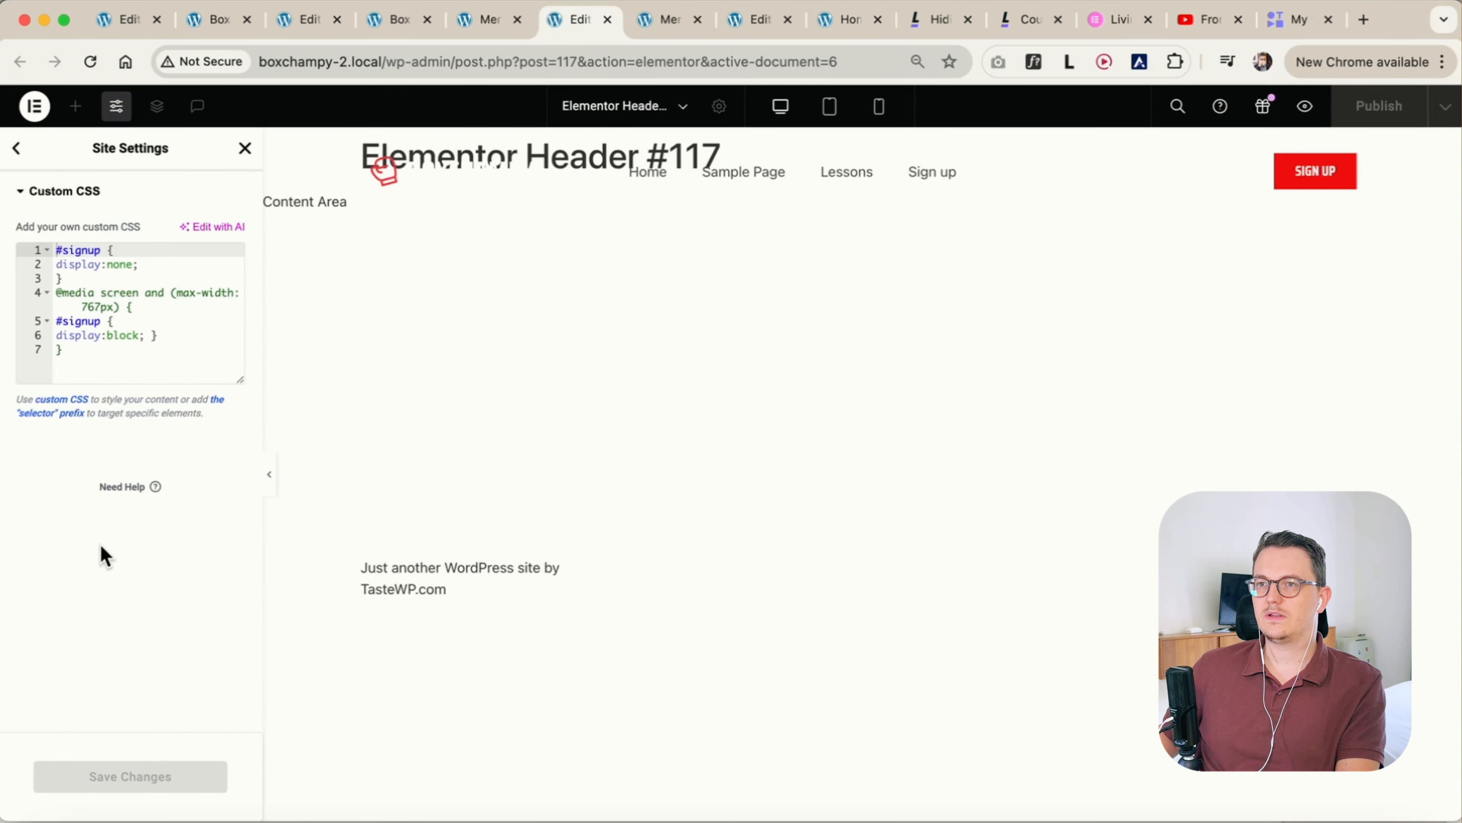
pyautogui.click(128, 375)
pyautogui.press('Return')
pyautogui.press('Return')
pyautogui.press('super+v')
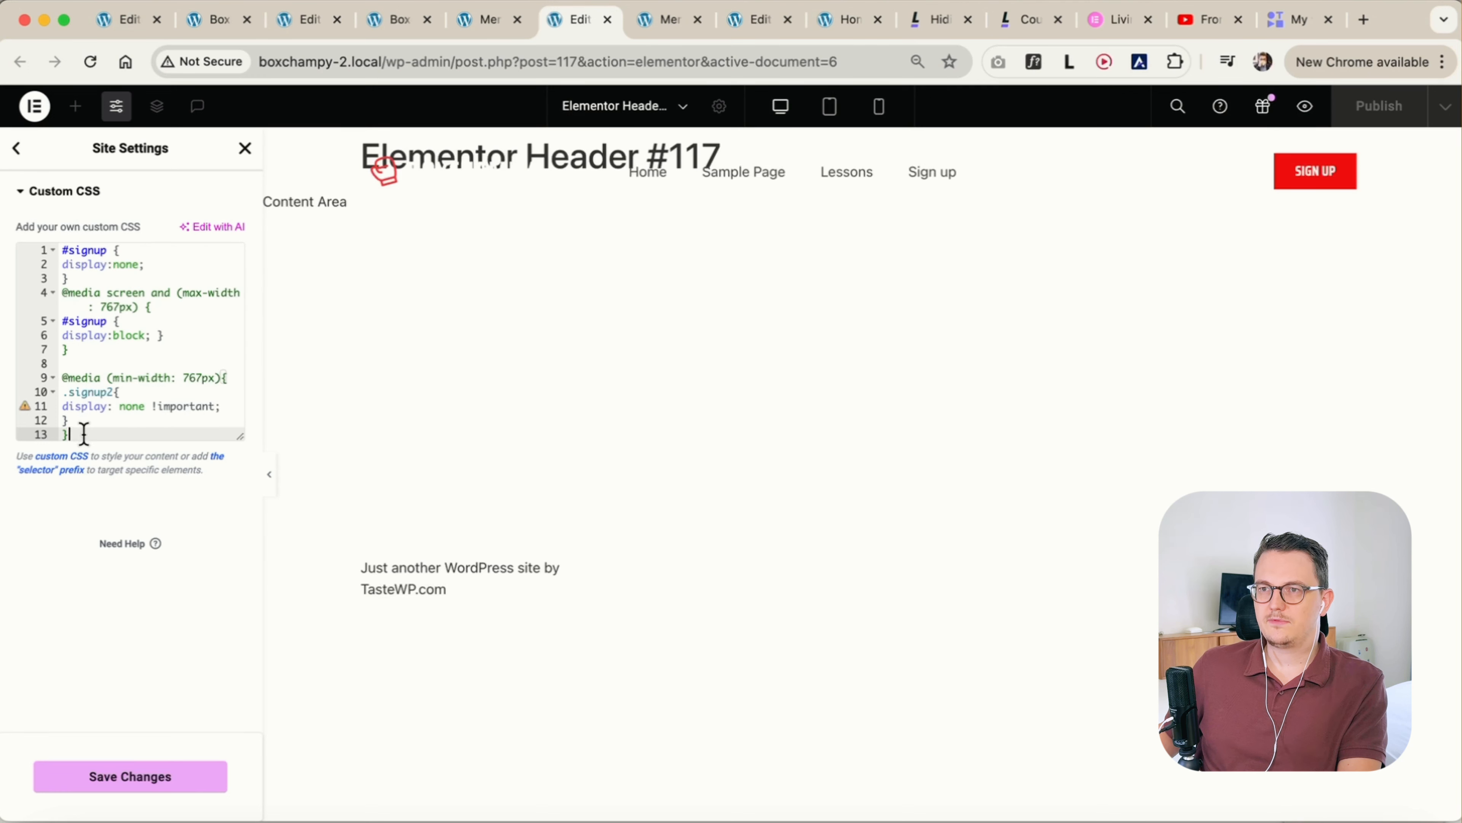
# Review the #signup and .signup2 rules, including the min-width condition, and save the site settings' custom CSS
pyautogui.moveTo(72, 364); pyautogui.dragTo(37, 231)
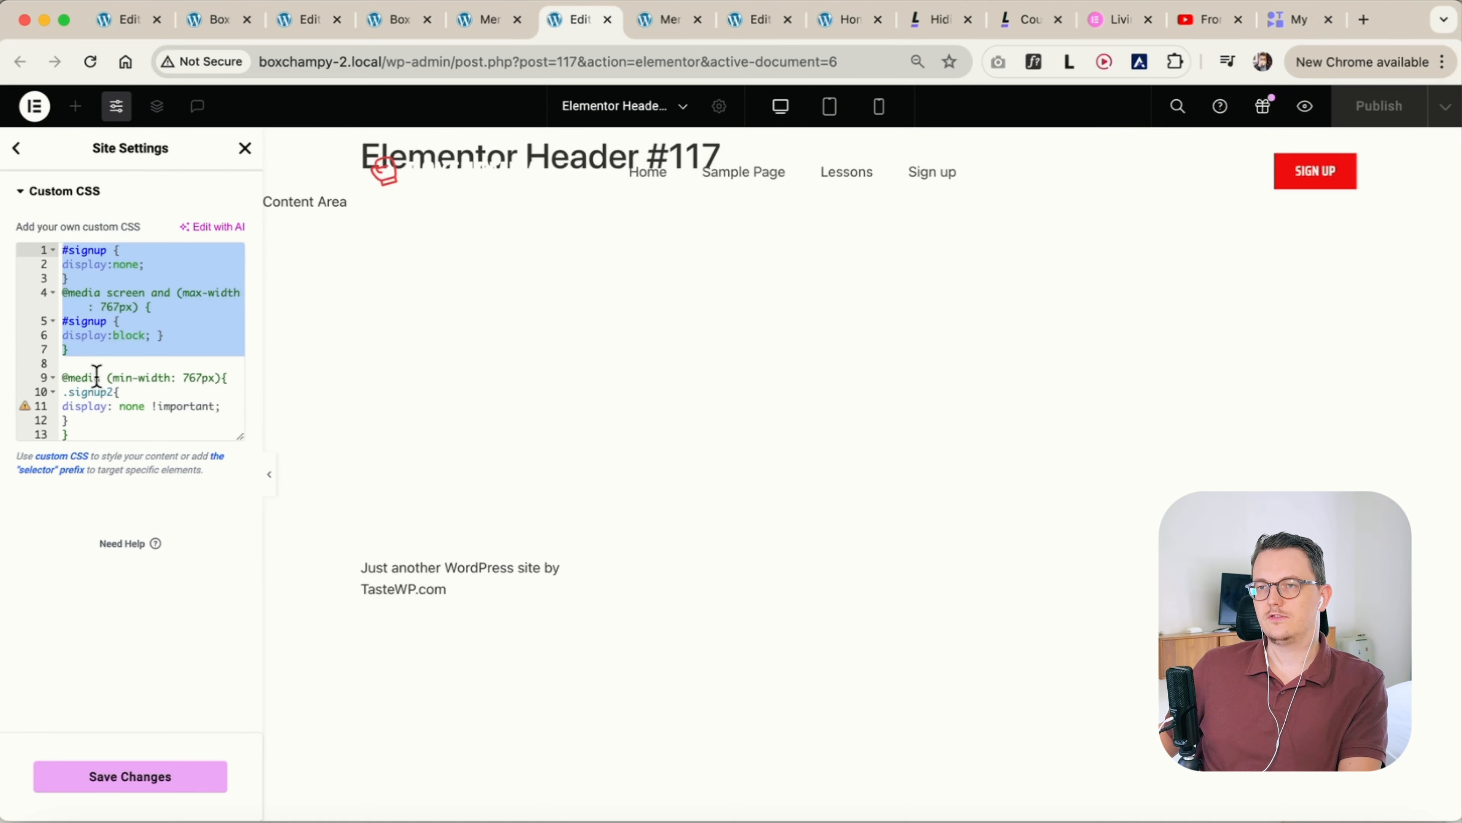
pyautogui.moveTo(81, 436); pyautogui.dragTo(47, 369)
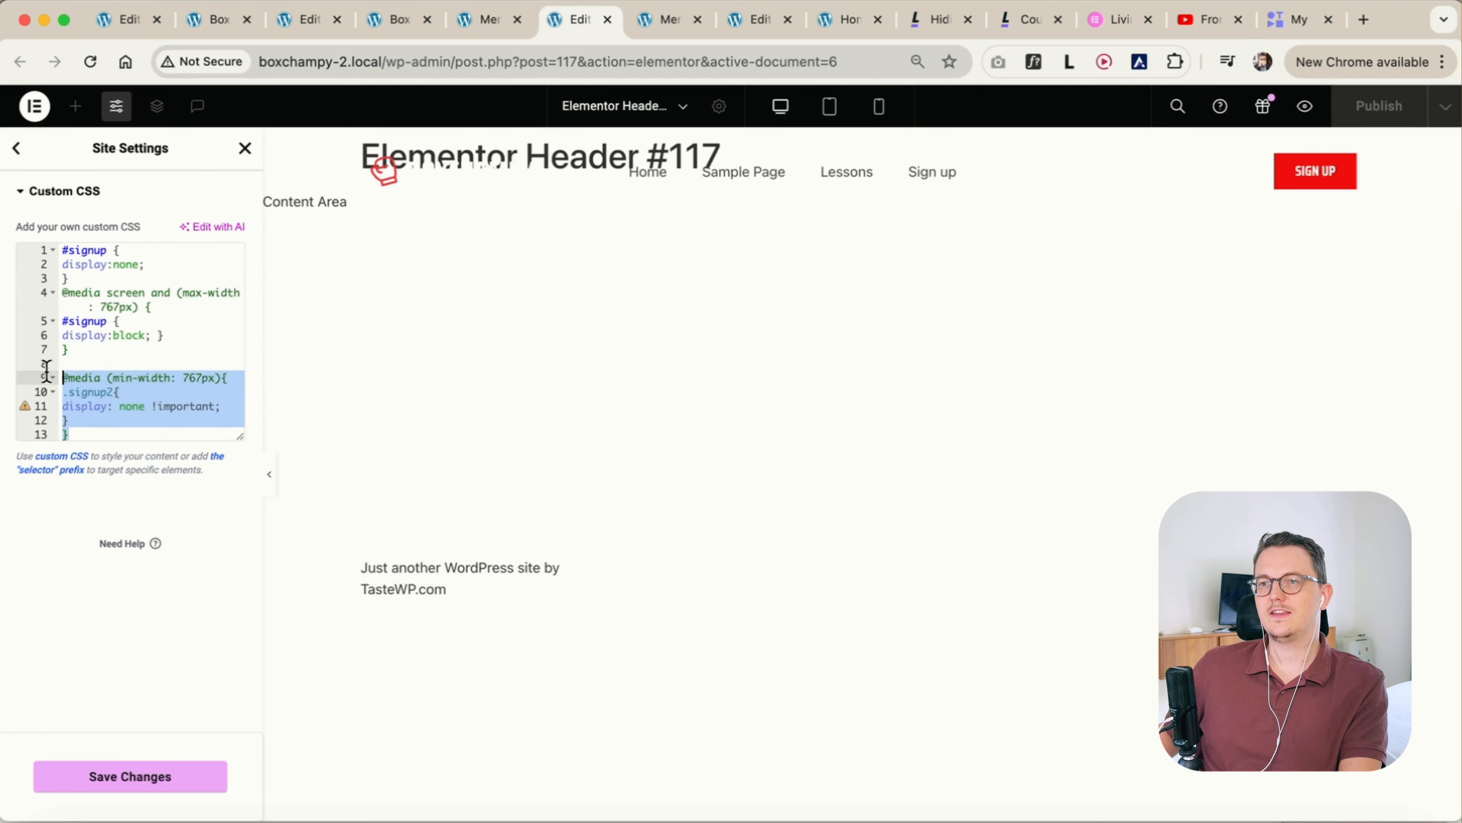
pyautogui.click(85, 422)
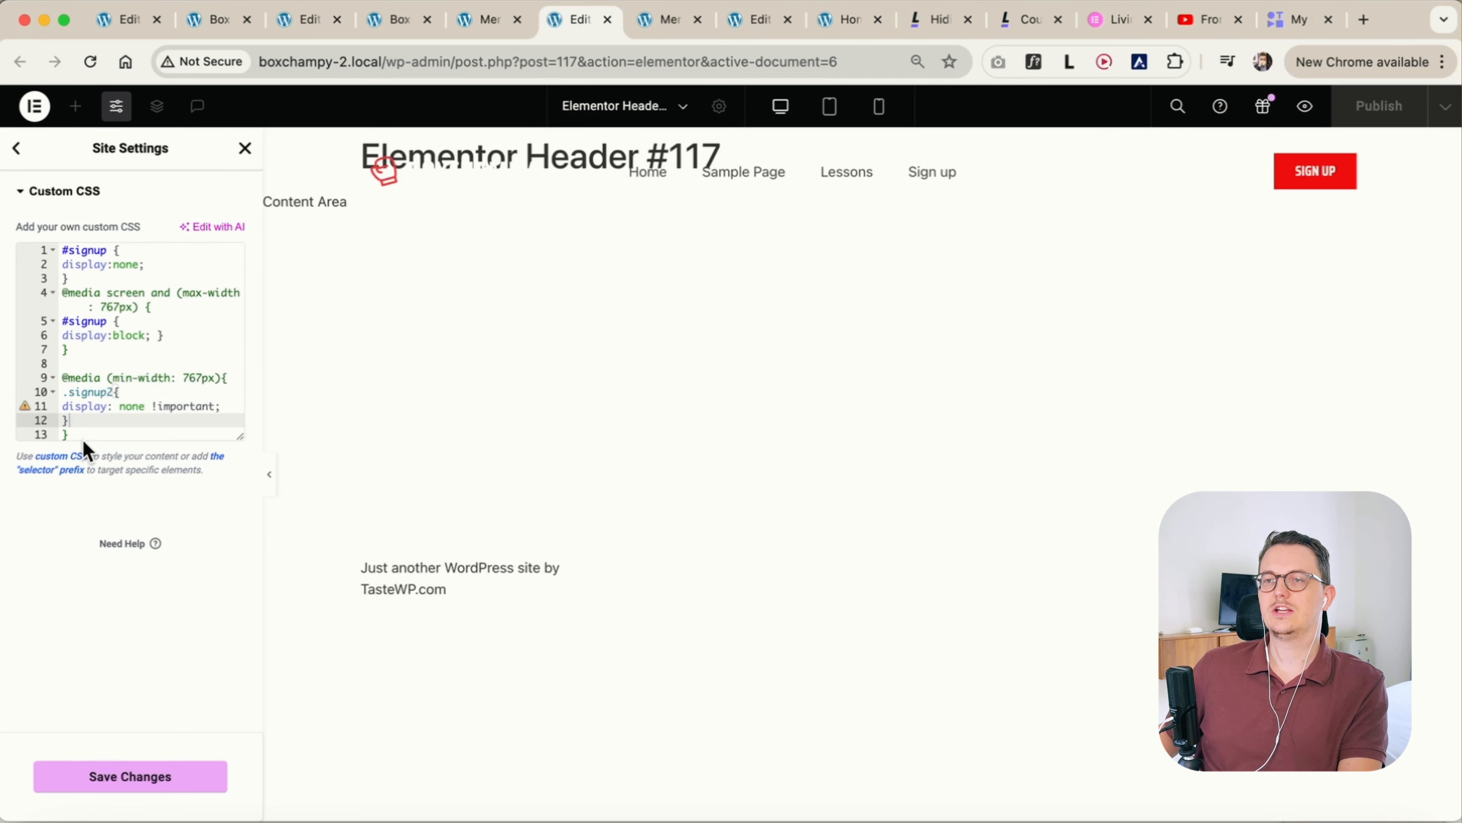
pyautogui.click(78, 436)
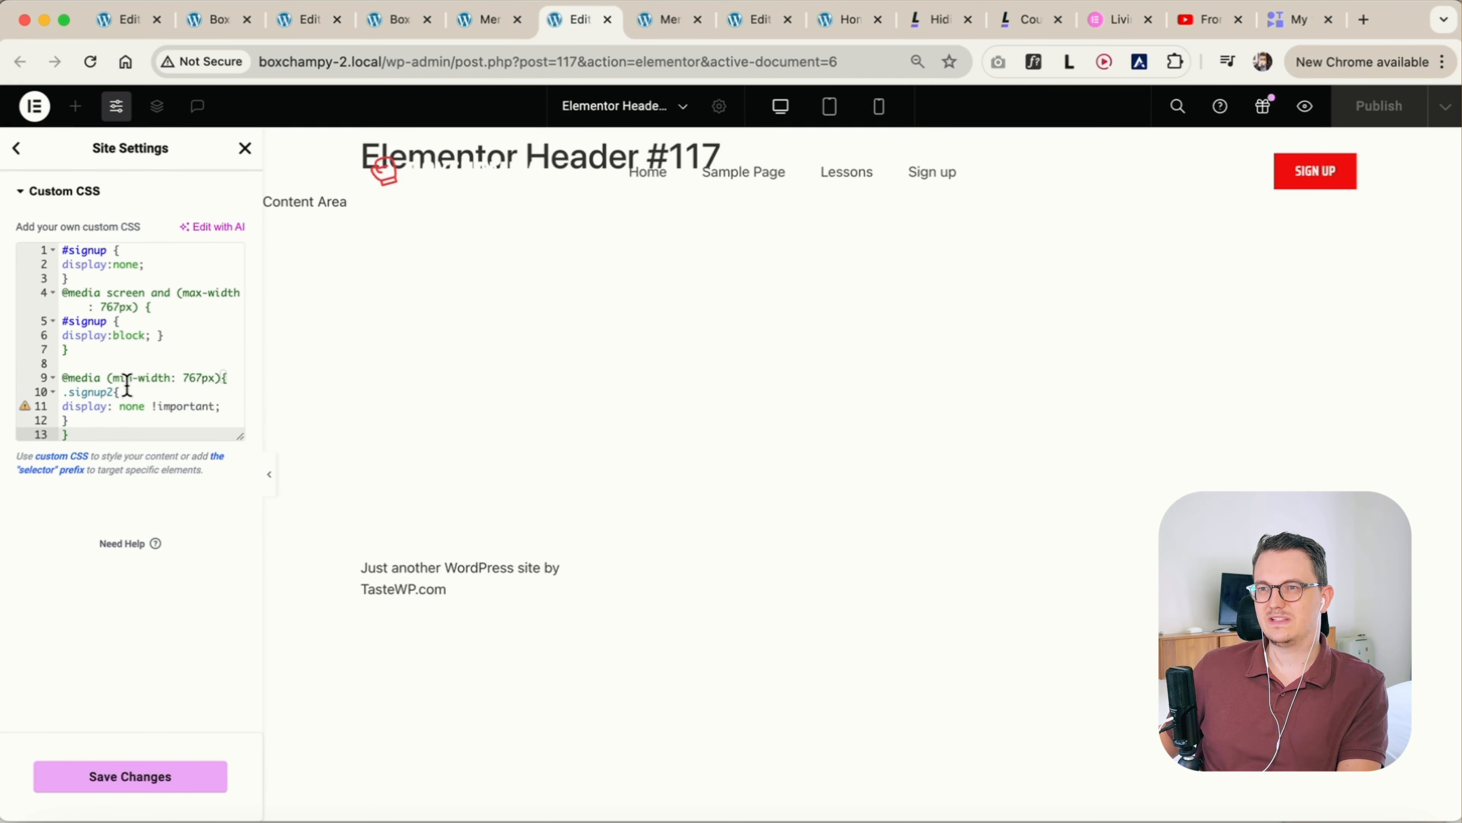
pyautogui.moveTo(110, 378); pyautogui.dragTo(189, 381)
pyautogui.click(87, 435)
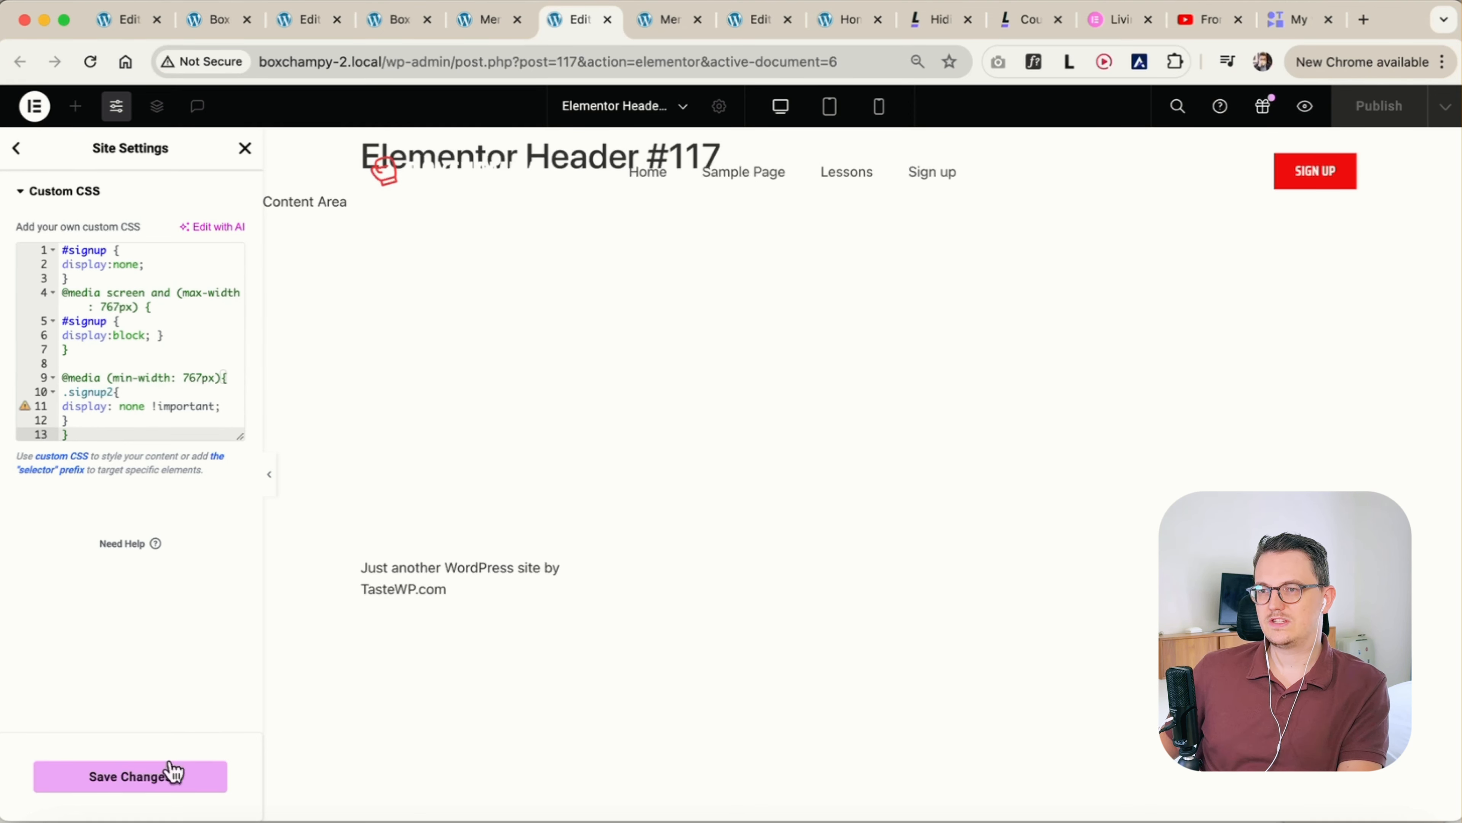
pyautogui.click(139, 787)
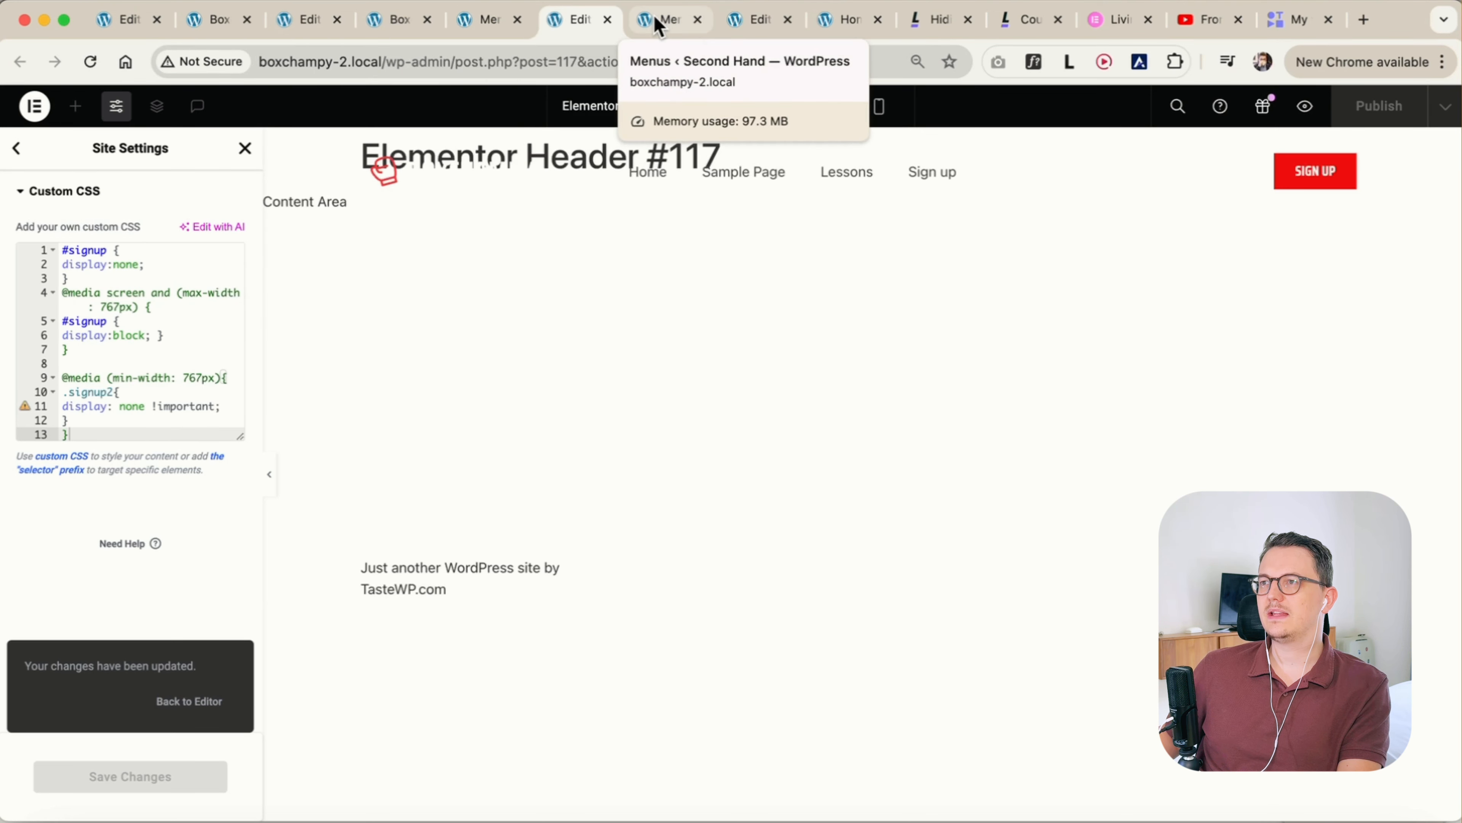
pyautogui.click(757, 23)
pyautogui.click(685, 21)
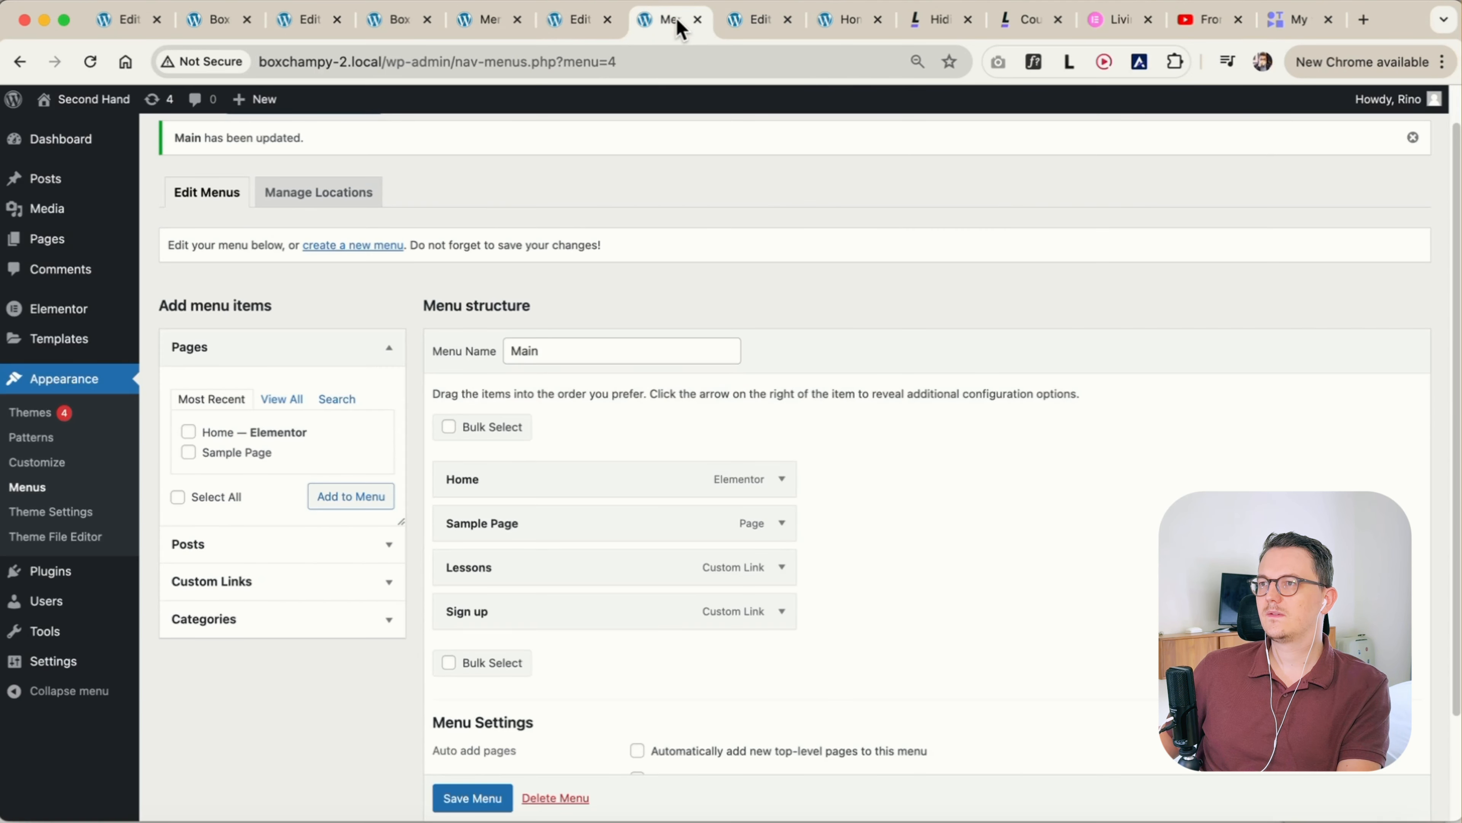
pyautogui.click(553, 24)
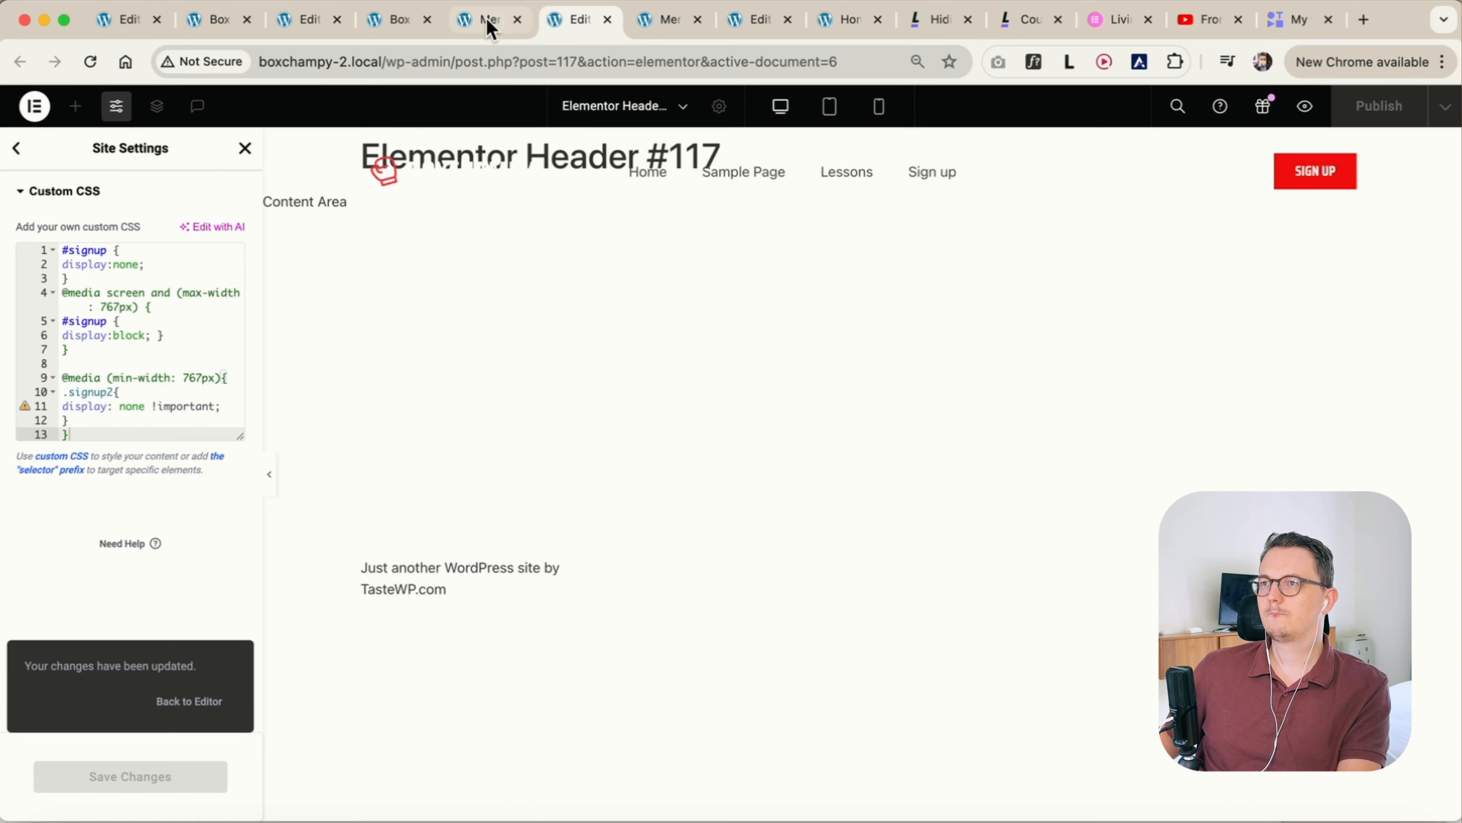
# Leave the site settings, hide the Menu widget in the header structure and select the WordPress Menu widget
pyautogui.click(243, 150)
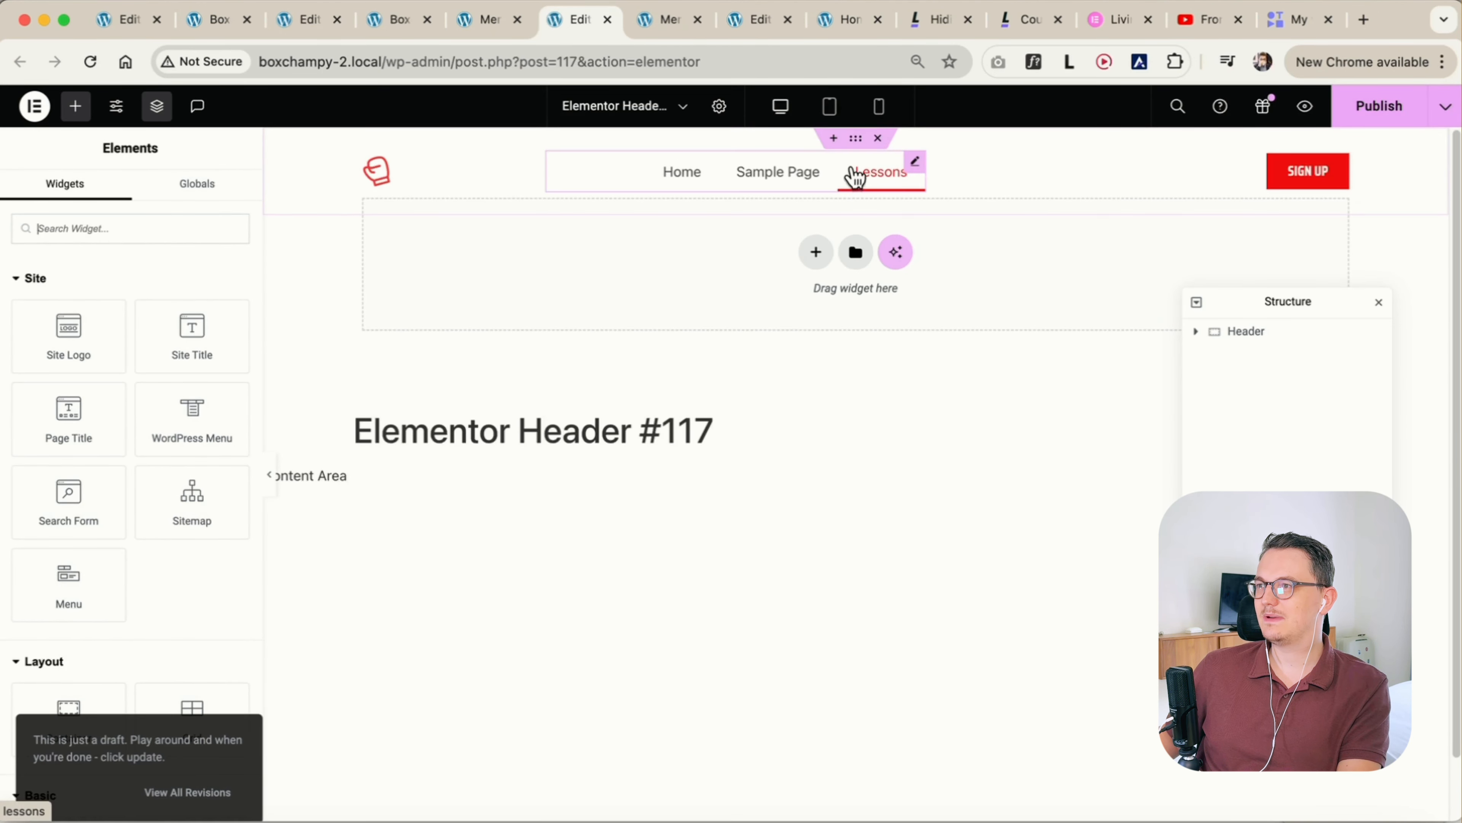
pyautogui.click(1208, 199)
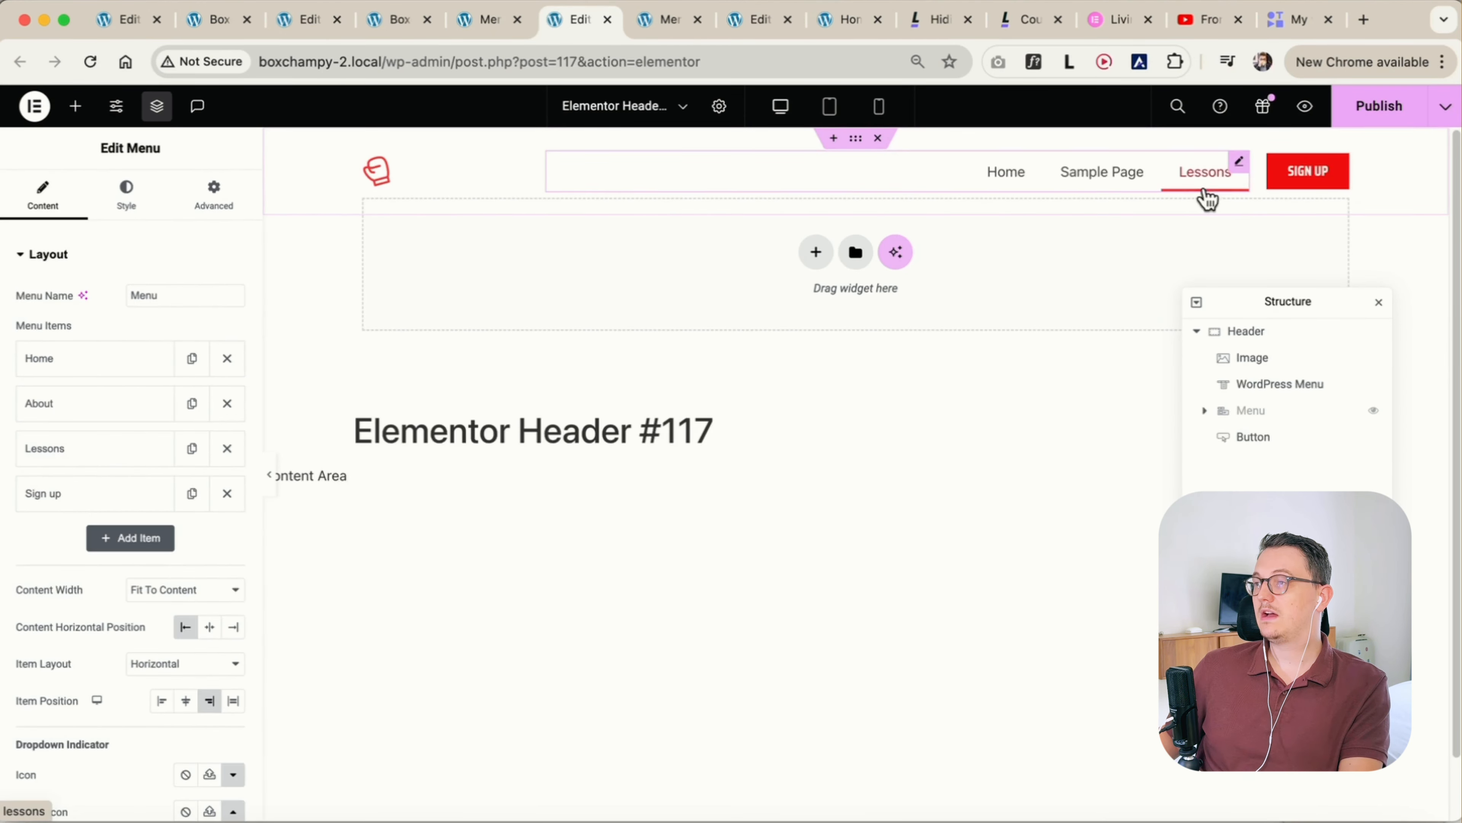
pyautogui.click(1241, 165)
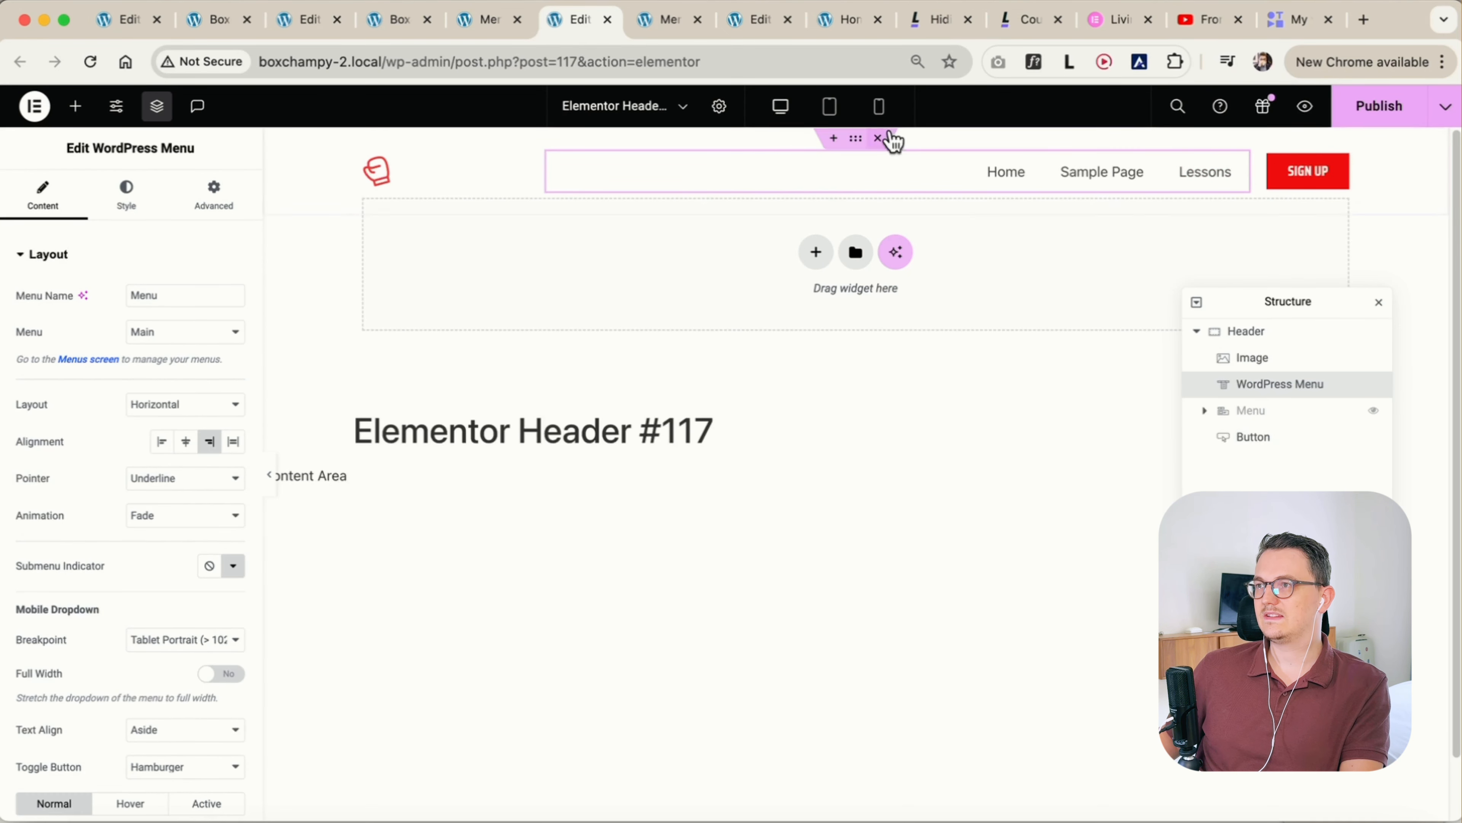
# Preview the header at mobile size, check the WordPress Menu's hamburger dropdown for the Sign up item, and return to the desktop editing view
pyautogui.click(879, 106)
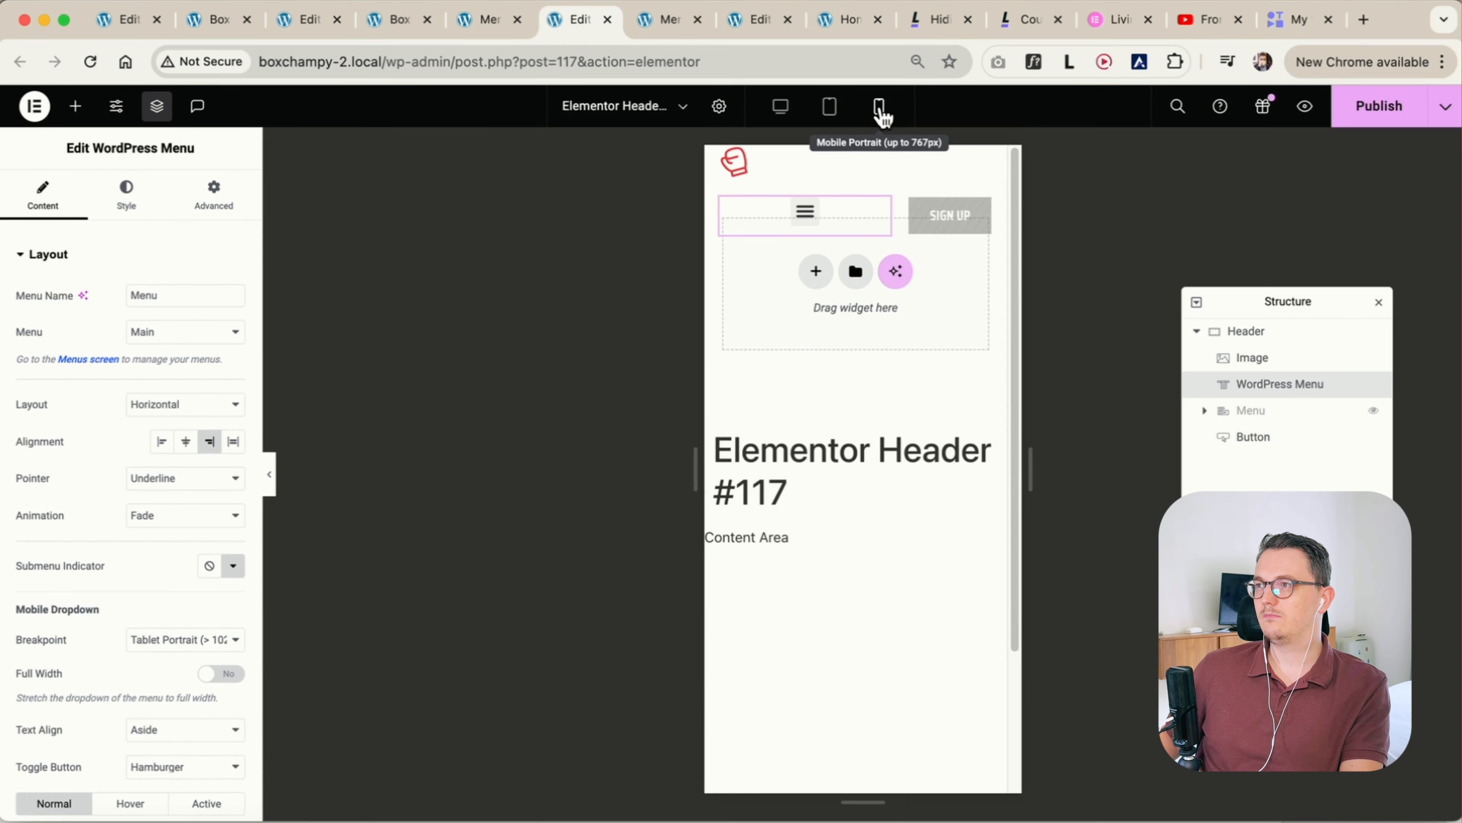
pyautogui.click(807, 217)
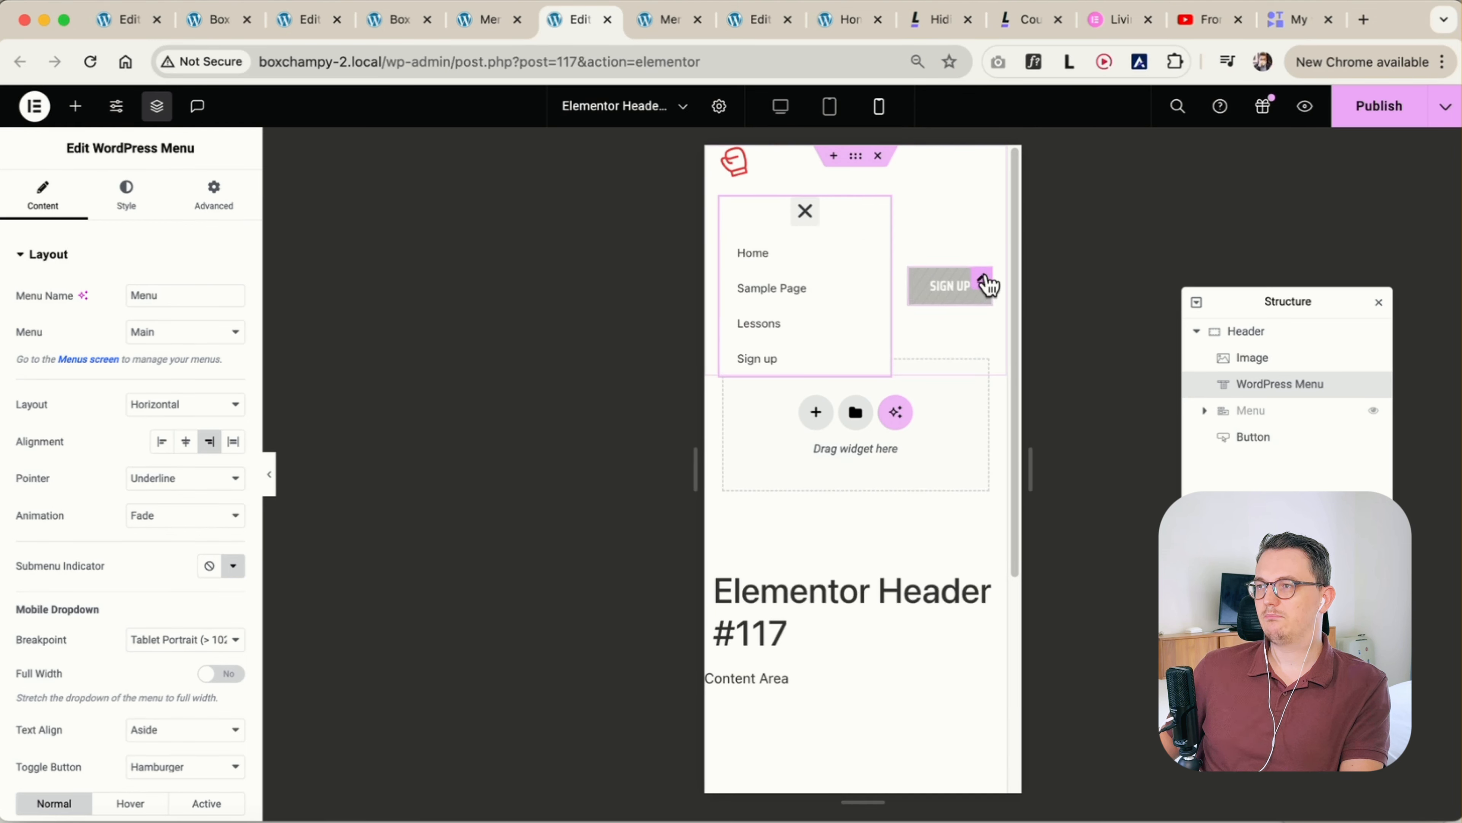
pyautogui.click(269, 474)
pyautogui.click(673, 214)
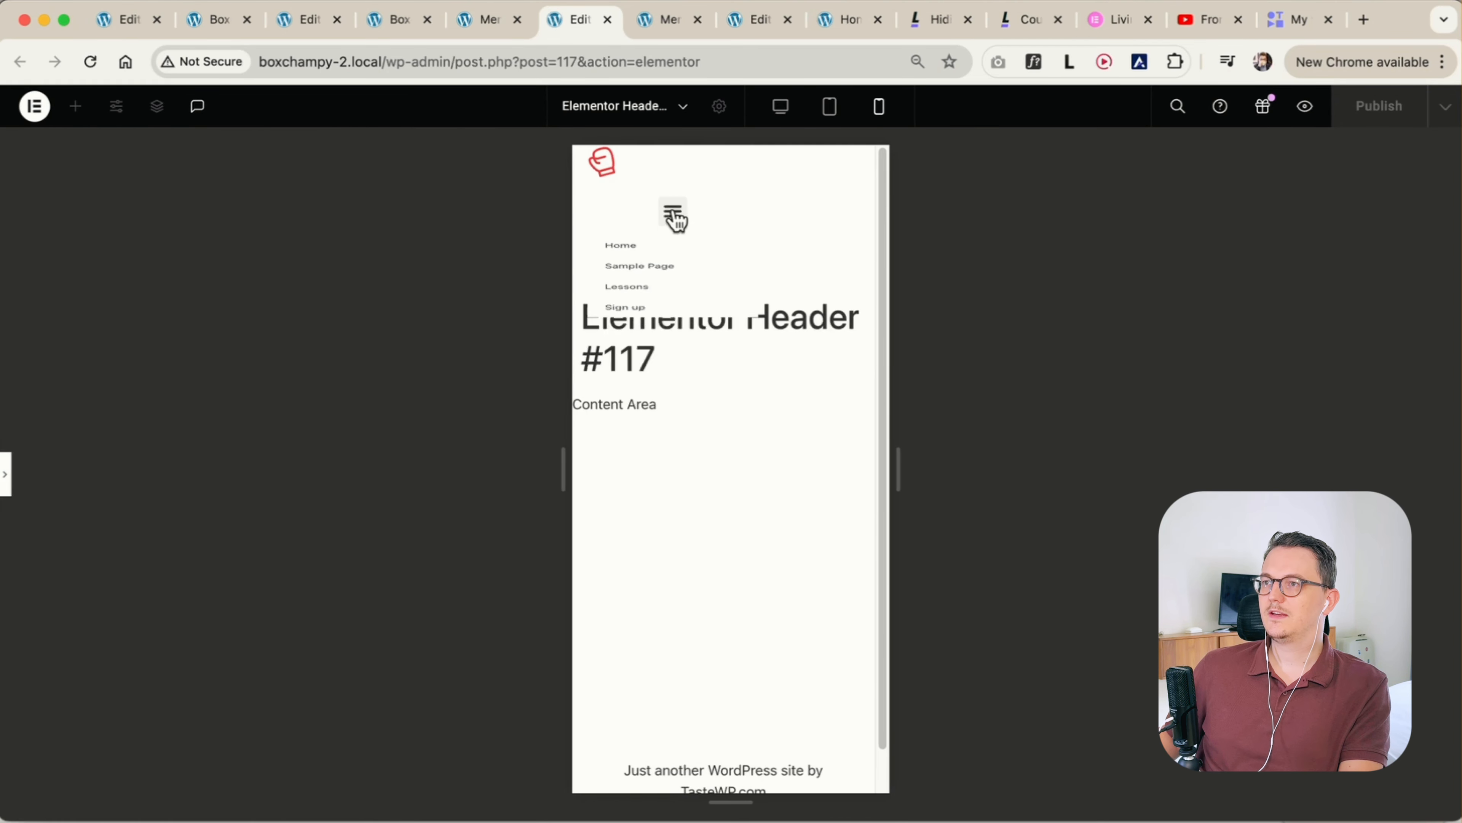
pyautogui.click(675, 215)
pyautogui.click(676, 212)
pyautogui.click(676, 213)
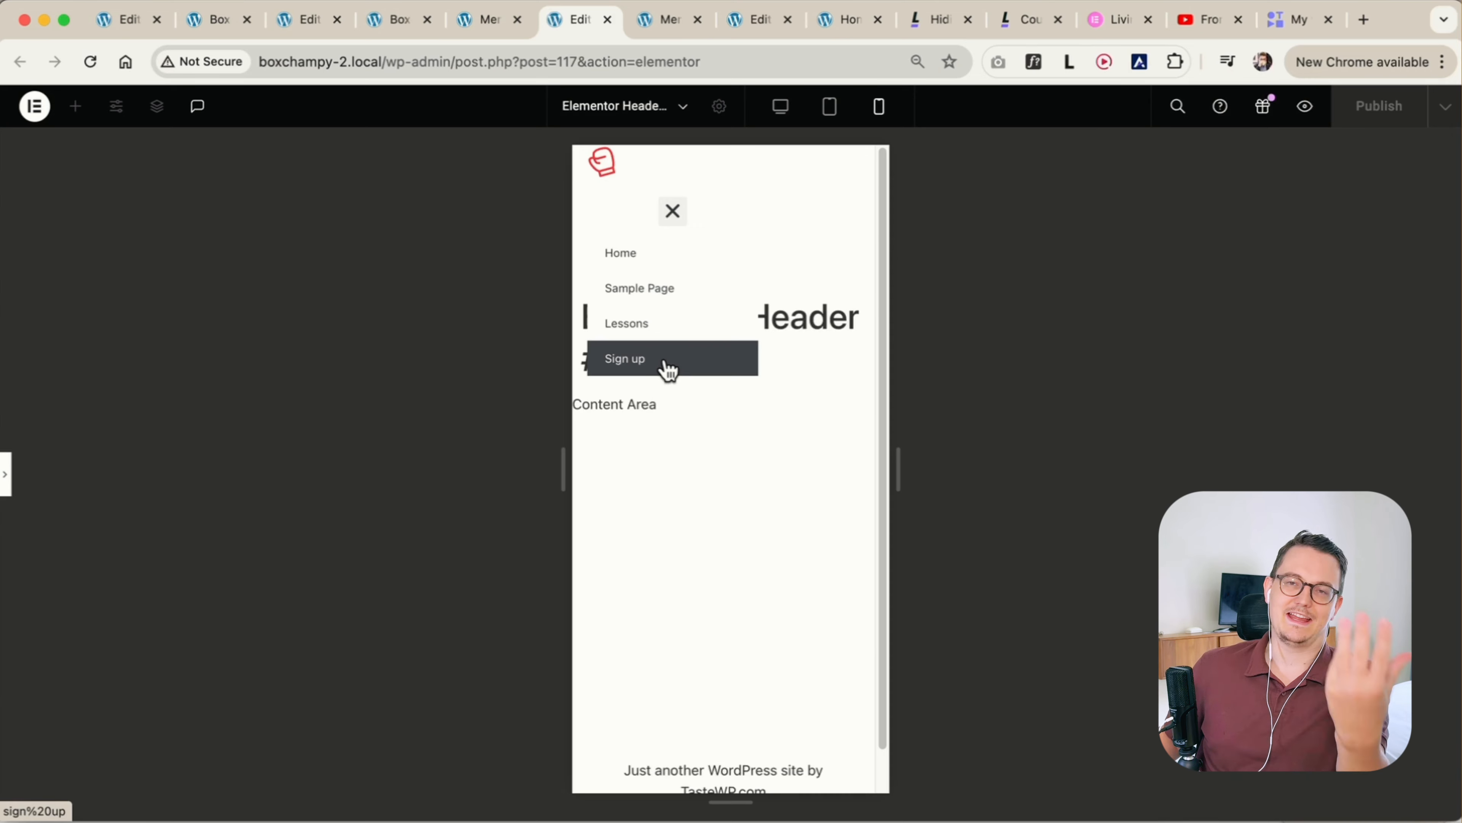
pyautogui.click(680, 214)
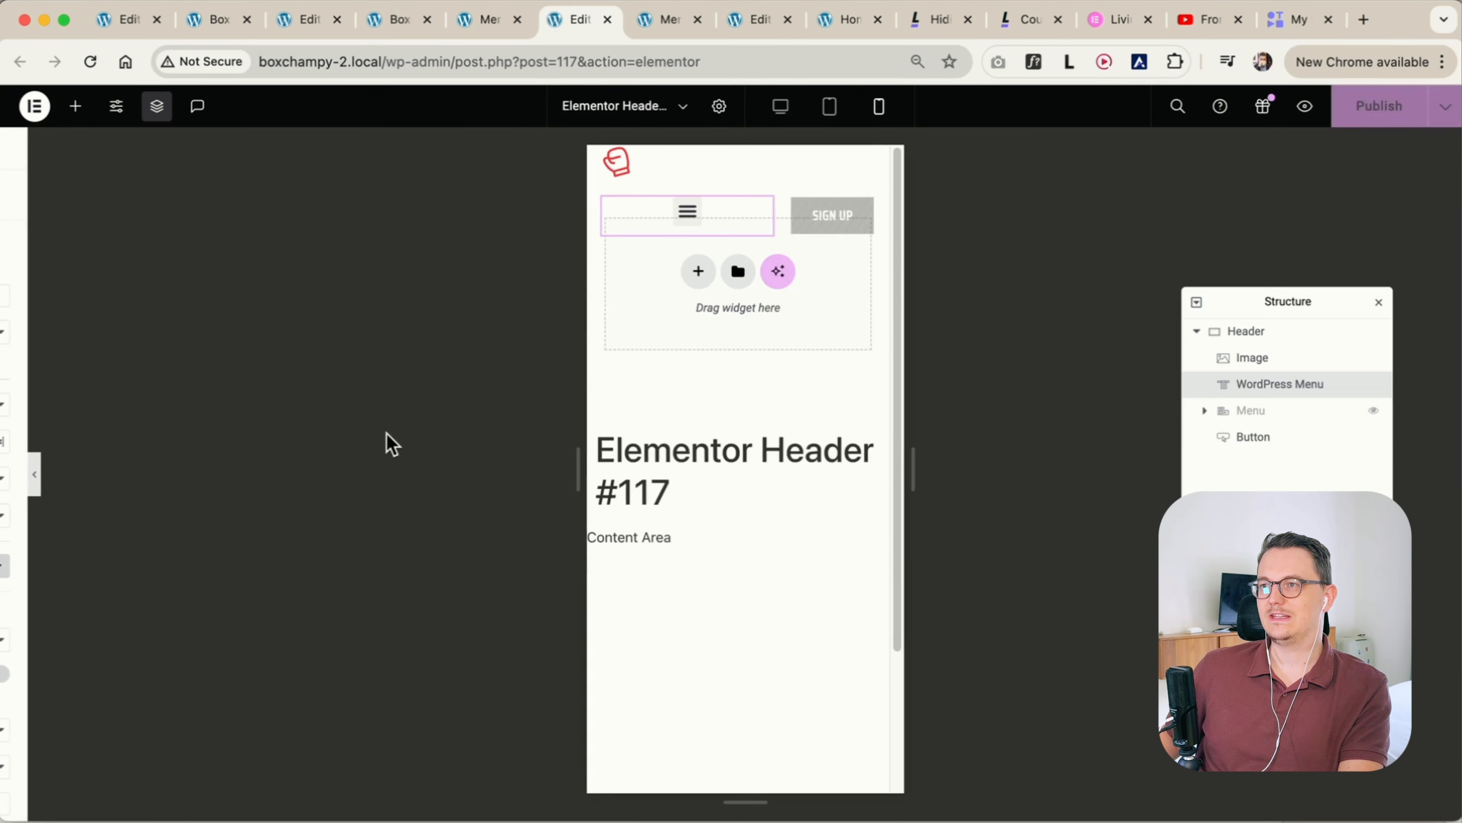
pyautogui.click(743, 214)
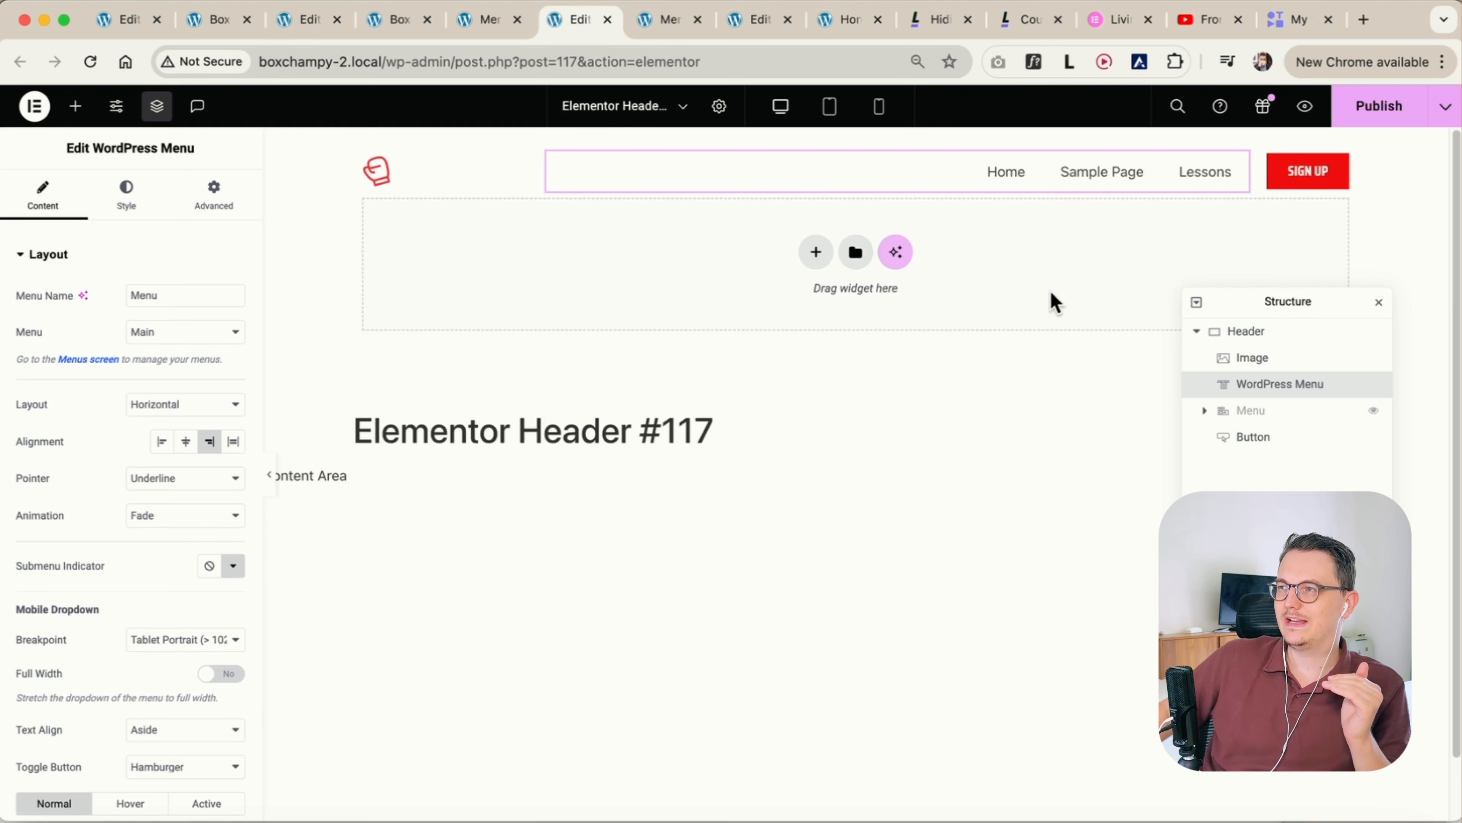
# Review the #signup and .signup2 snippets and the introduction on the Living With Pixels page about hiding menu items
pyautogui.click(921, 26)
pyautogui.click(375, 662)
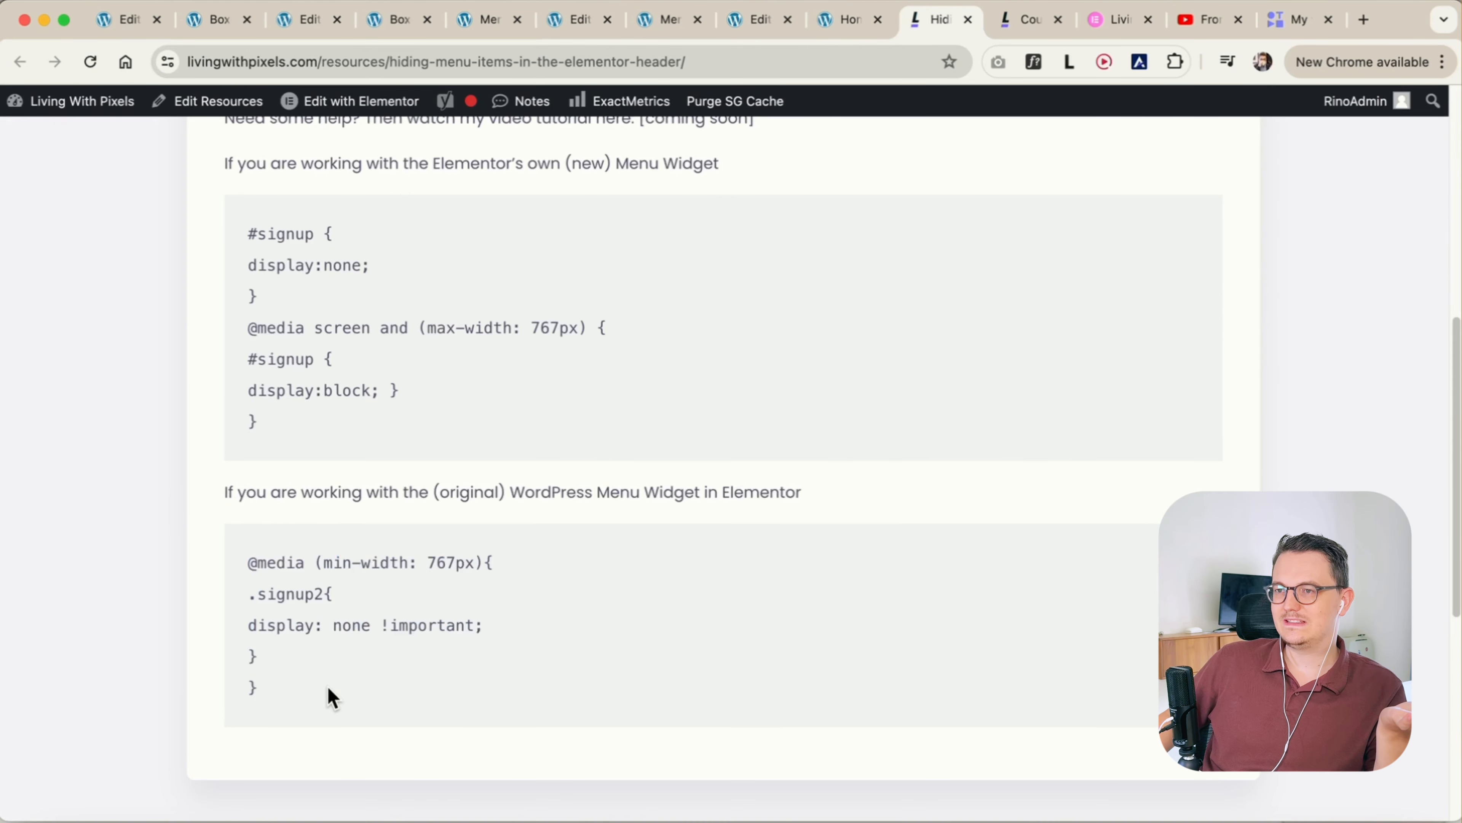
pyautogui.moveTo(327, 692); pyautogui.dragTo(257, 563)
pyautogui.moveTo(420, 444); pyautogui.dragTo(237, 245)
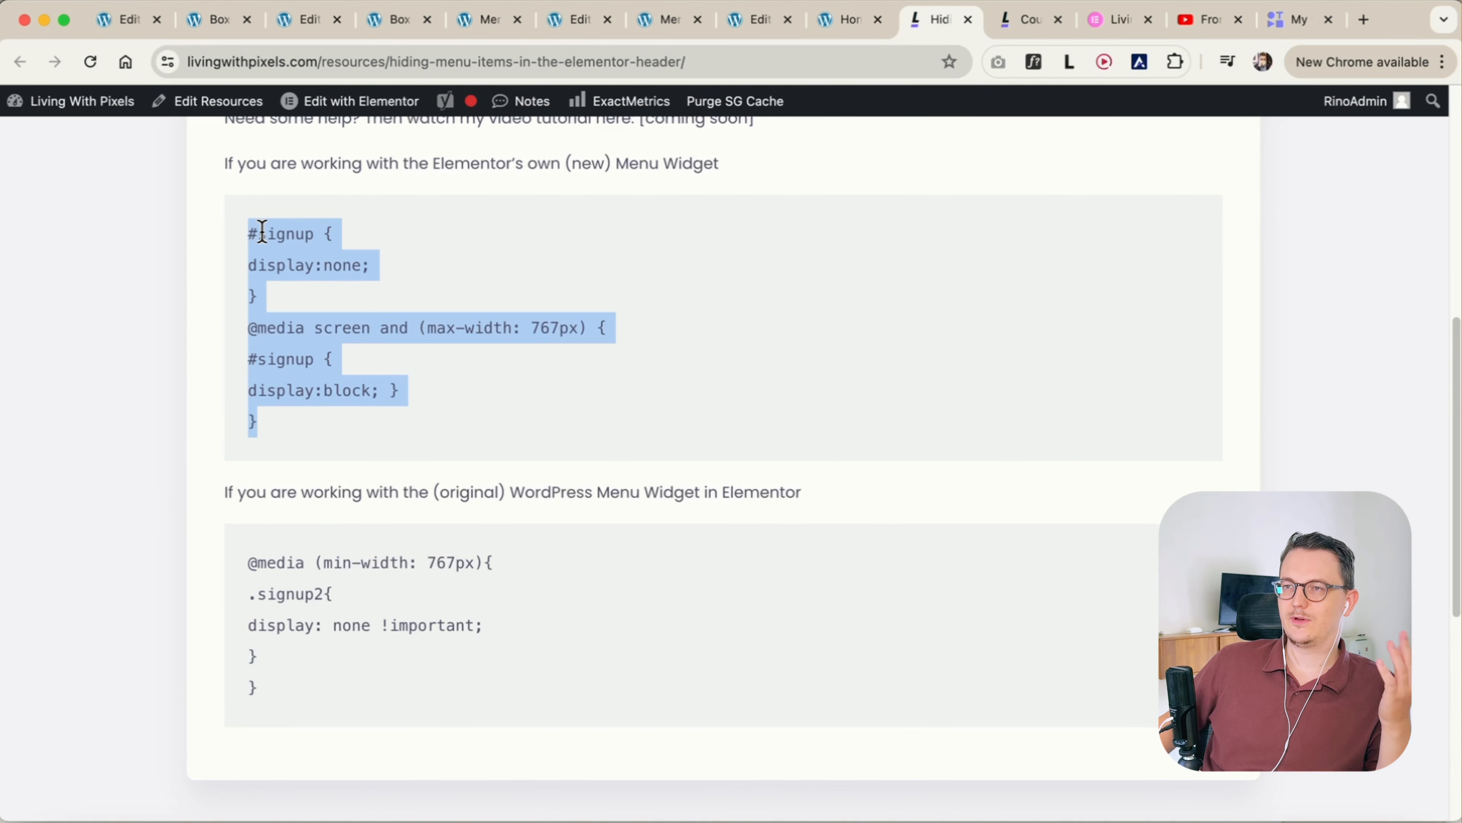
pyautogui.click(300, 302)
pyautogui.scroll(1, 460, 346)
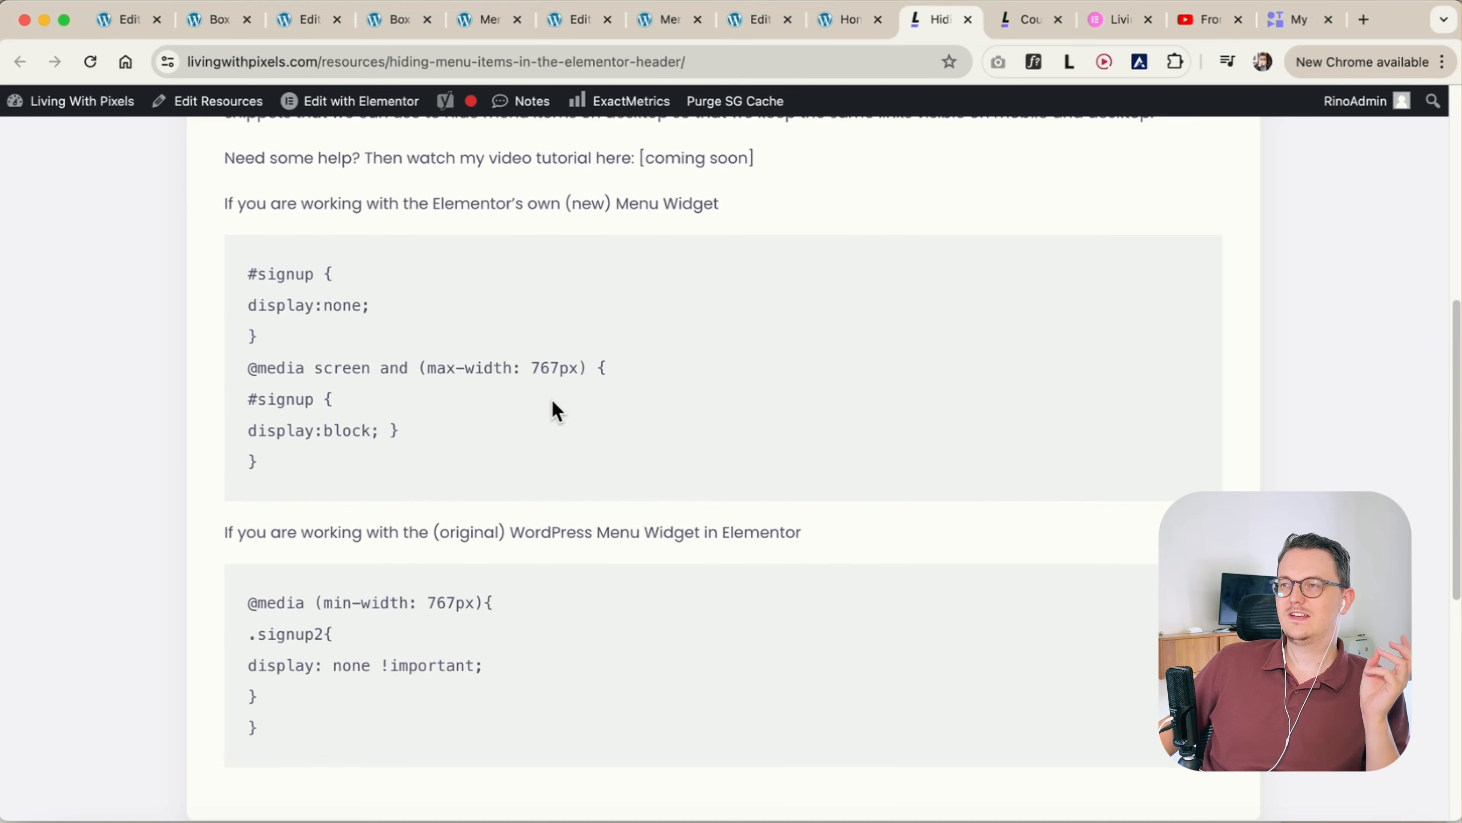
pyautogui.scroll(5, 555, 406)
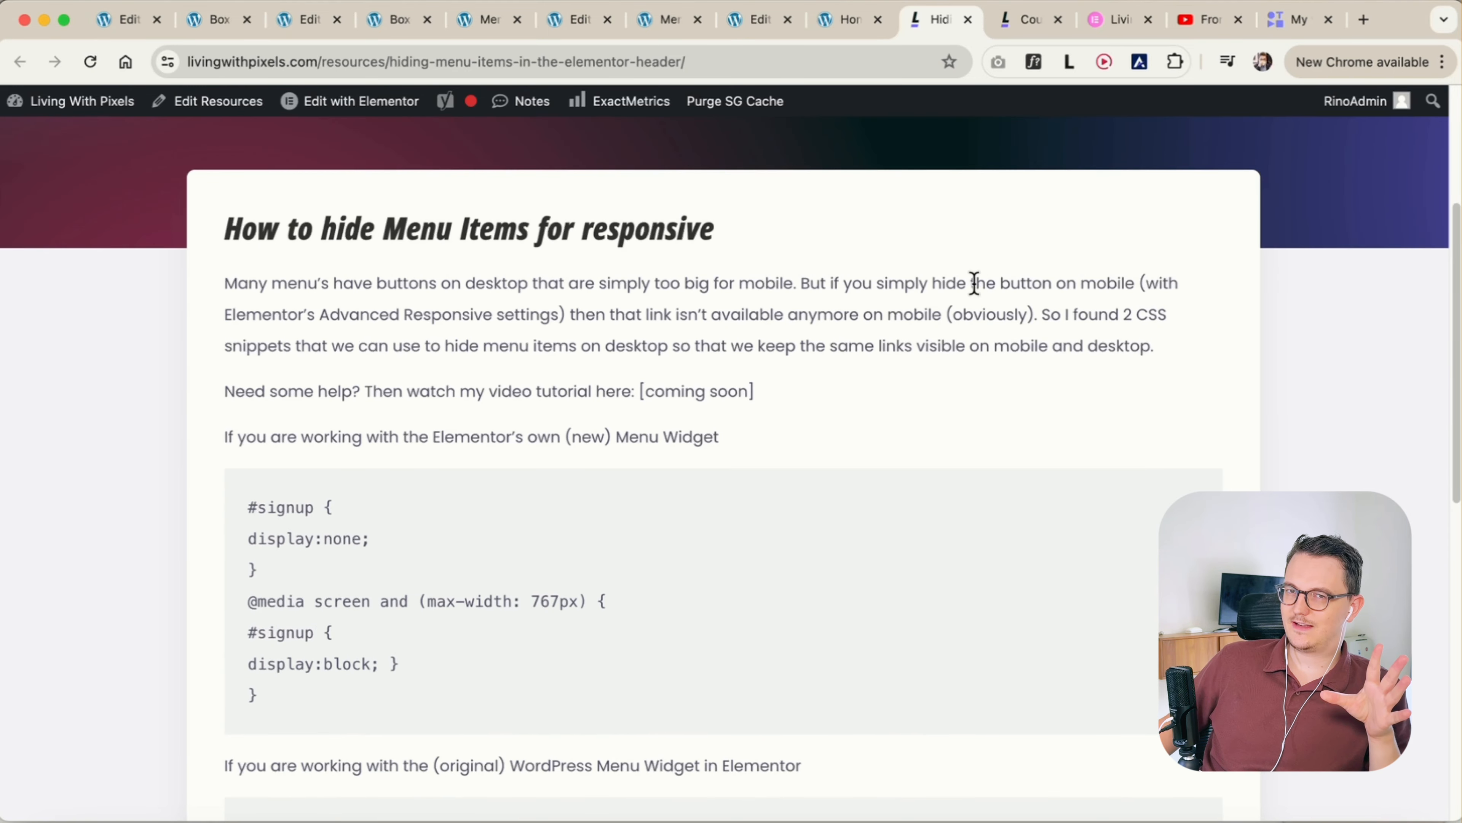
# Switch to the Elementor Pro Mastery course page and look over its Discord group and bonuses sections
pyautogui.click(1031, 21)
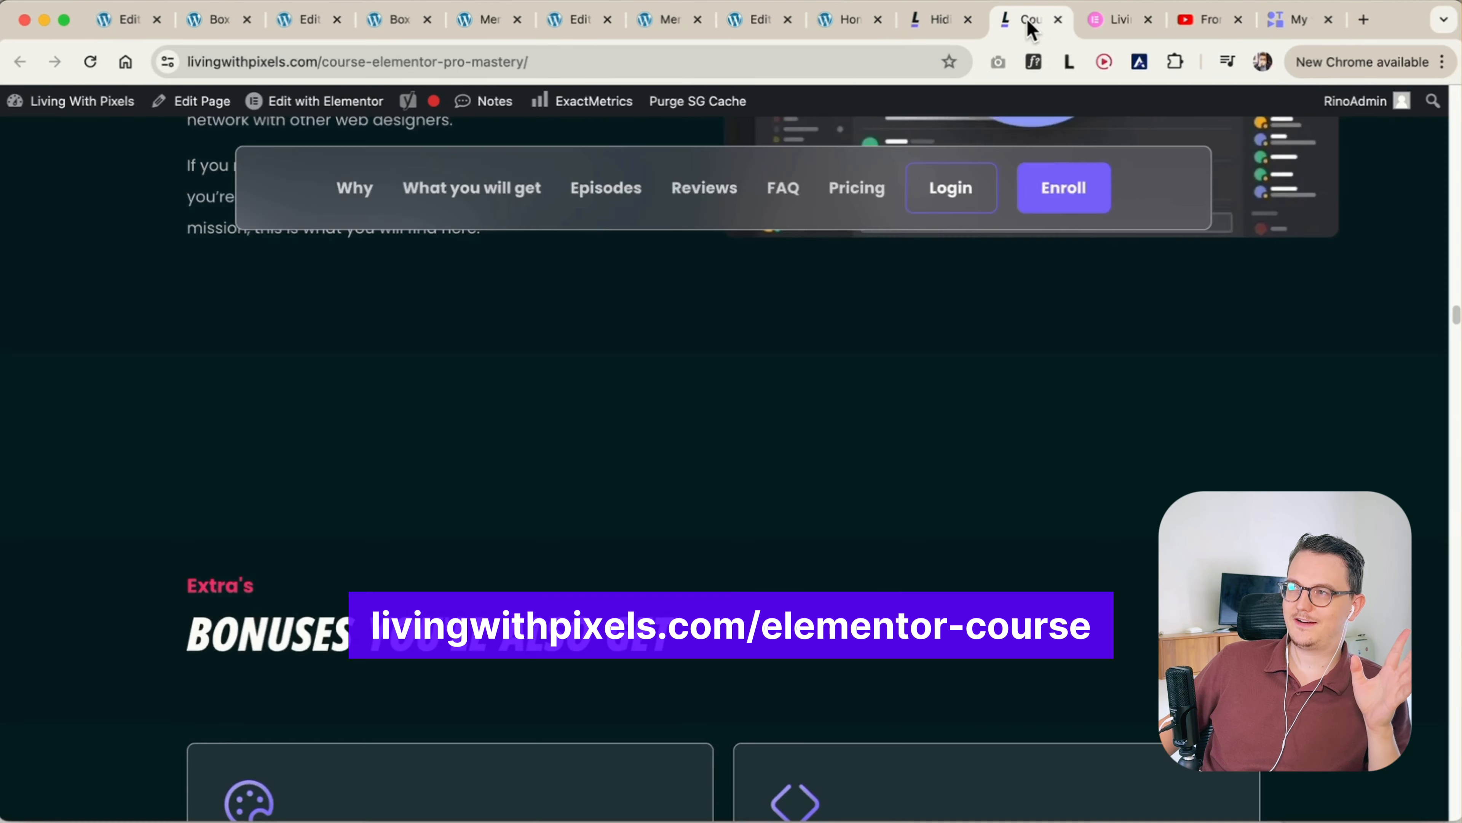
pyautogui.scroll(10, 888, 405)
pyautogui.scroll(-15, 888, 404)
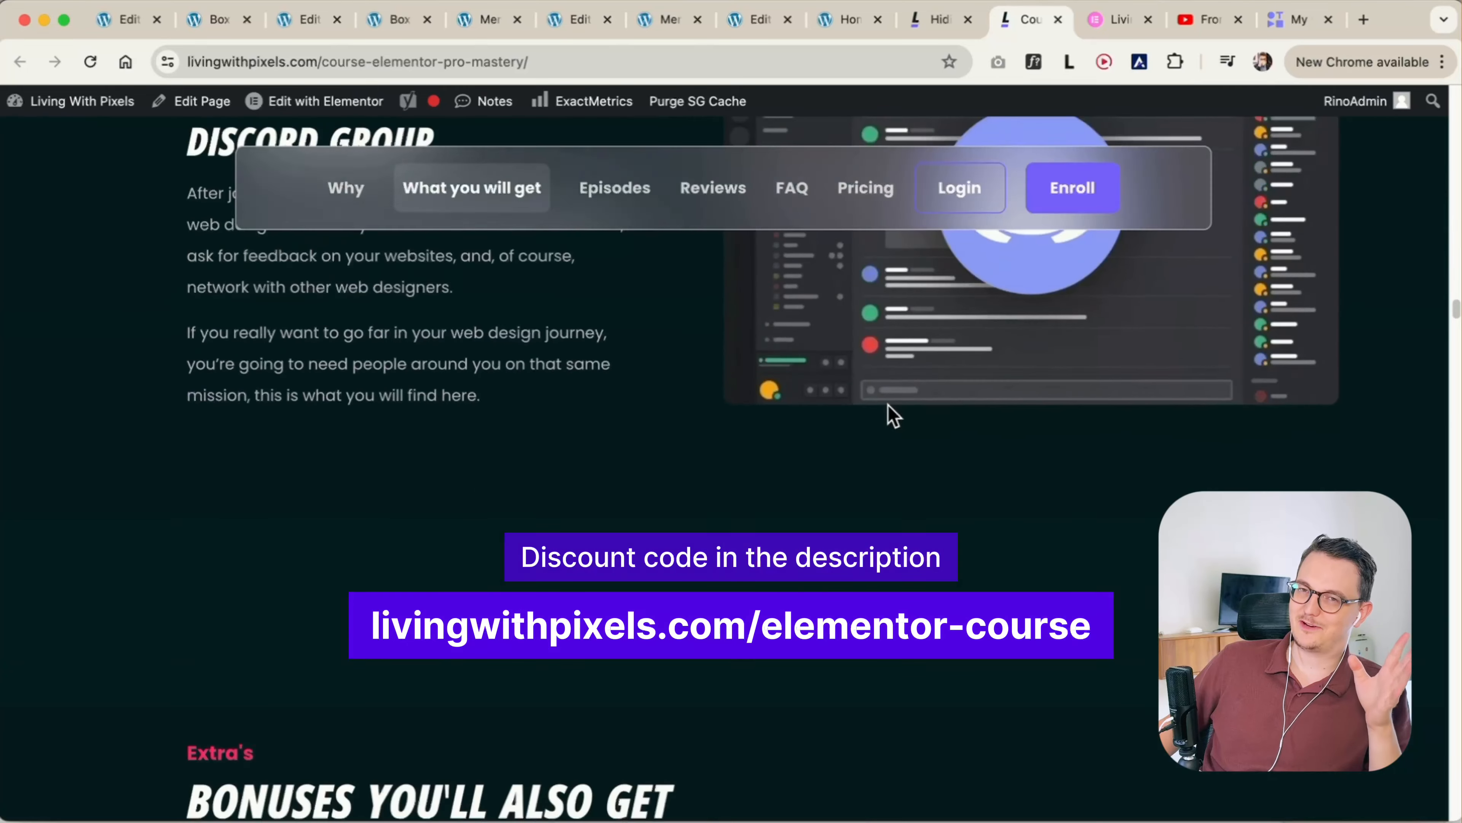
pyautogui.scroll(5, 888, 405)
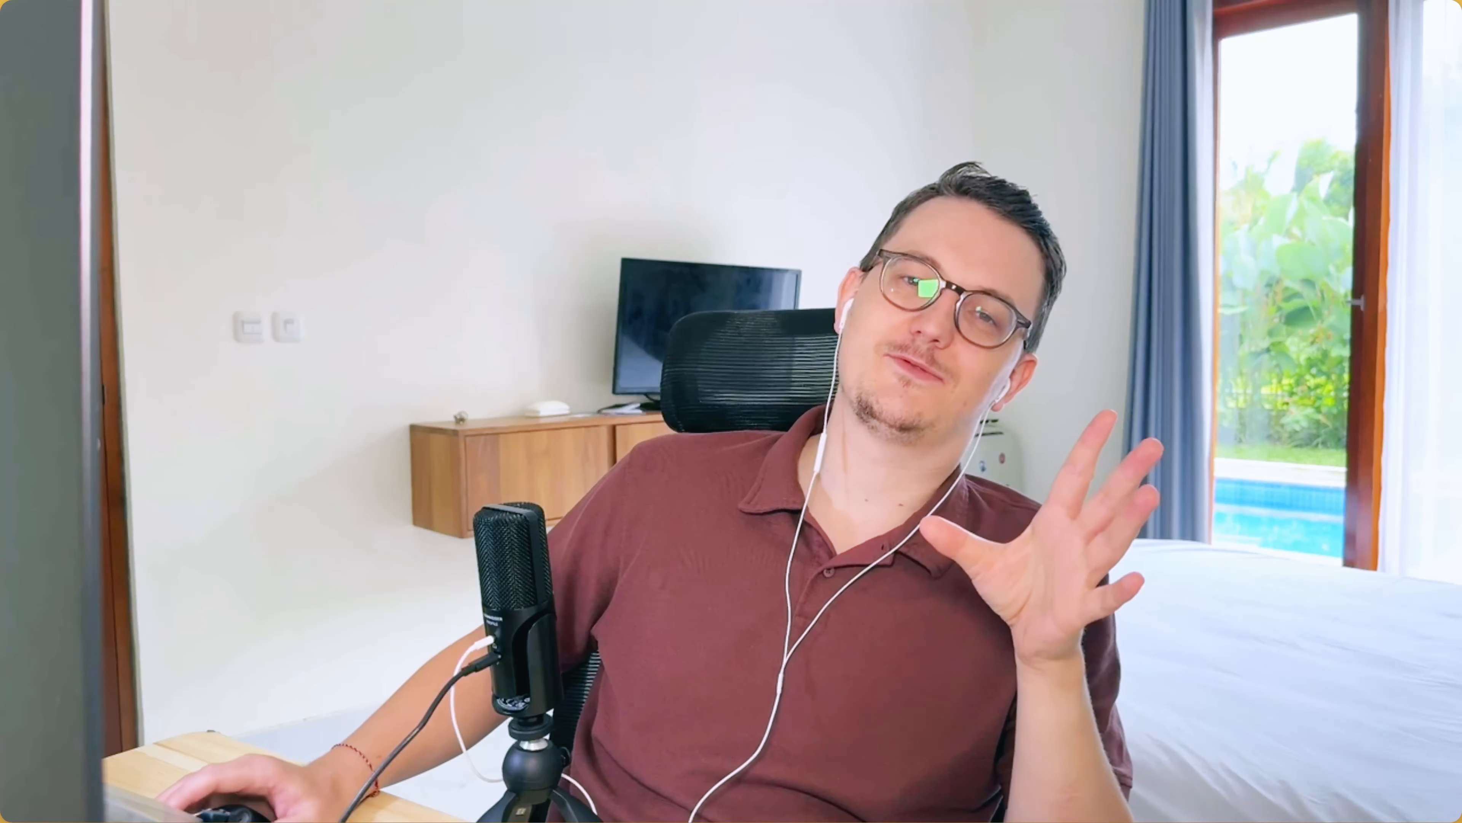